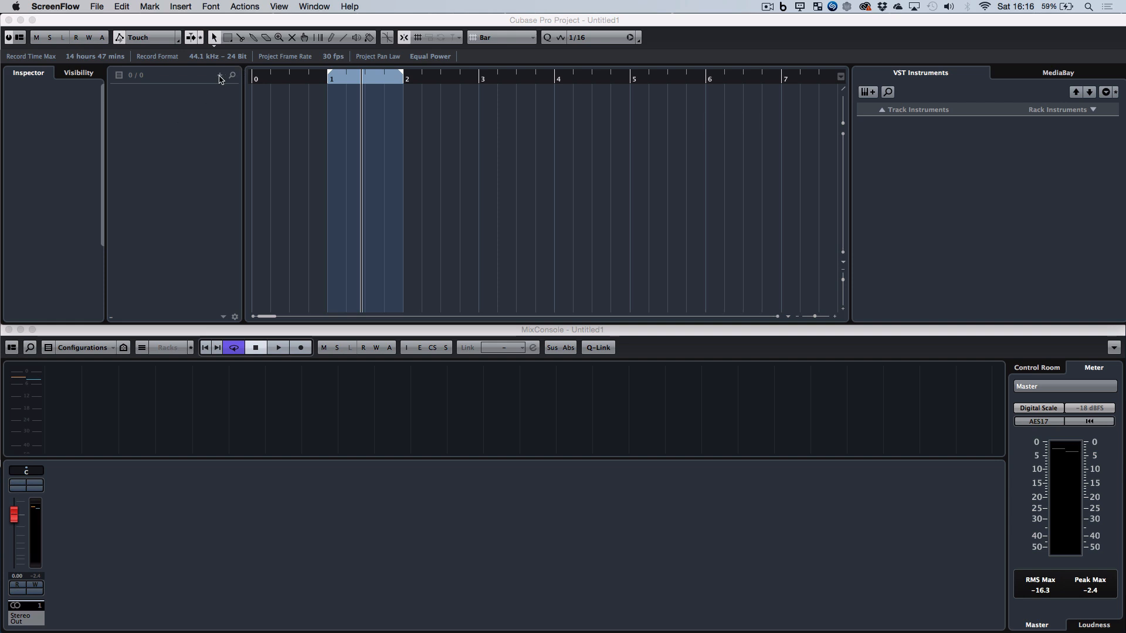
Step: Add one instrument track that uses the HALion Sonic SE synth
left_click(220, 76)
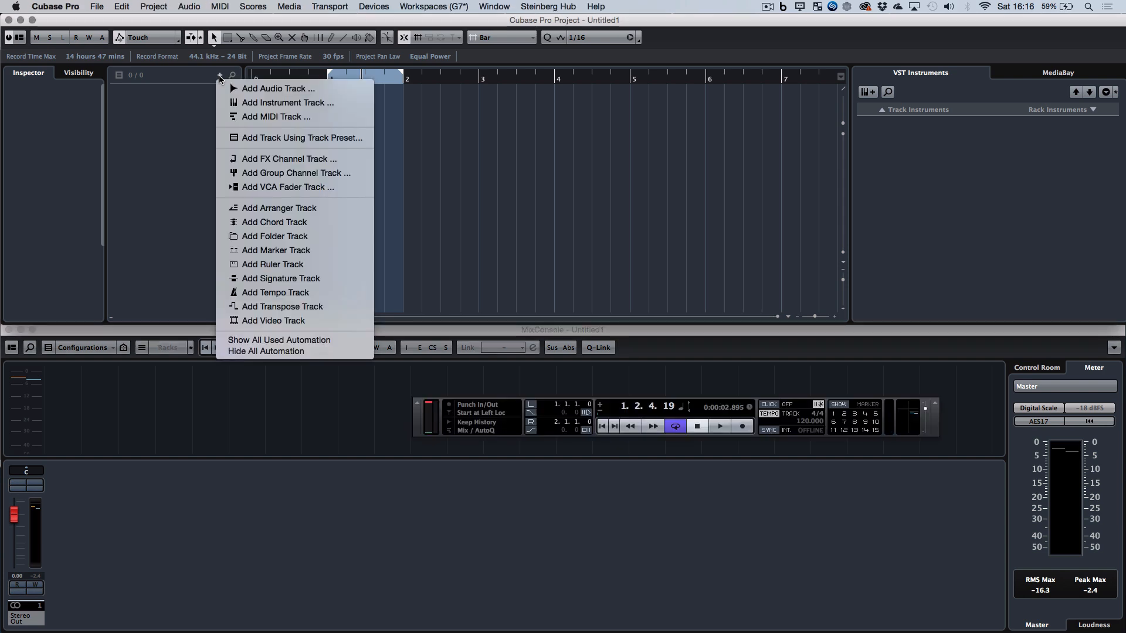
left_click(286, 104)
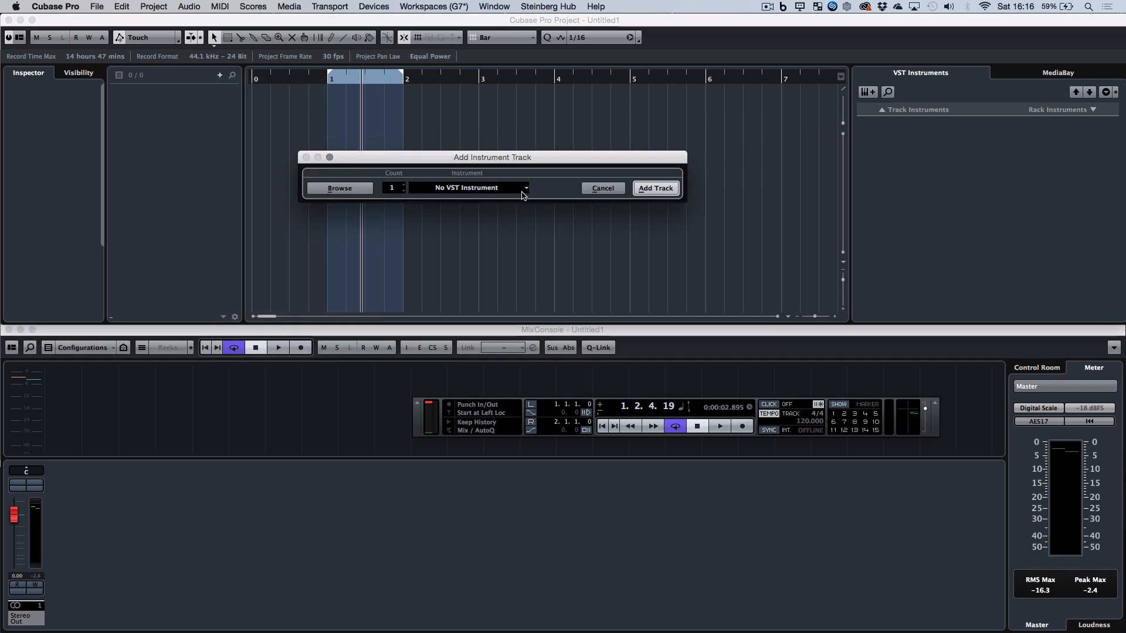
left_click(524, 189)
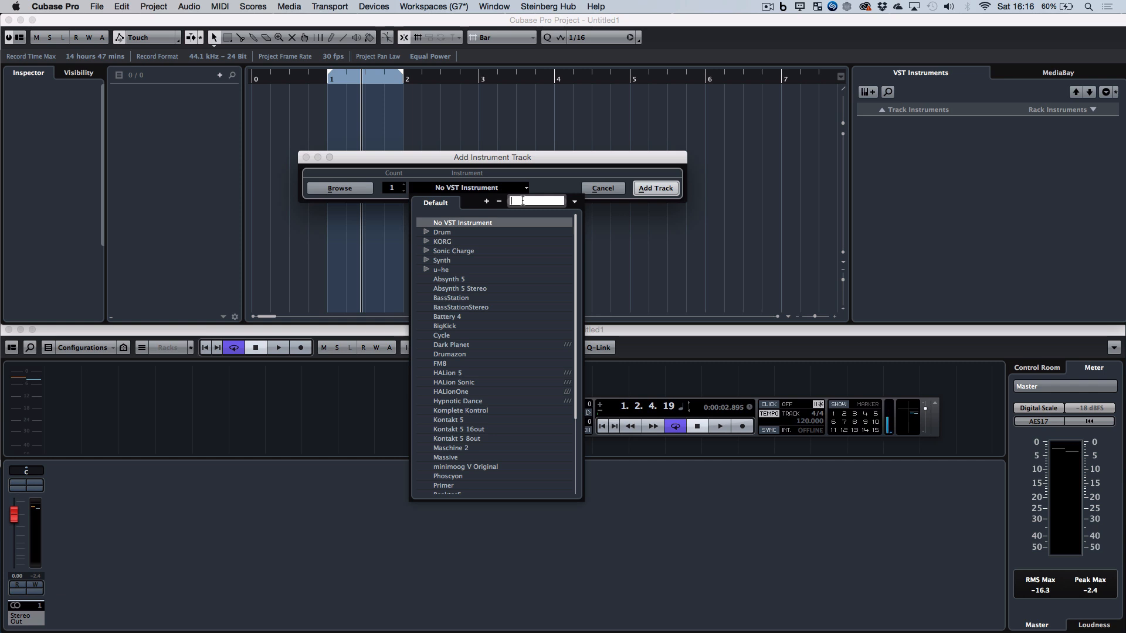
left_click(426, 260)
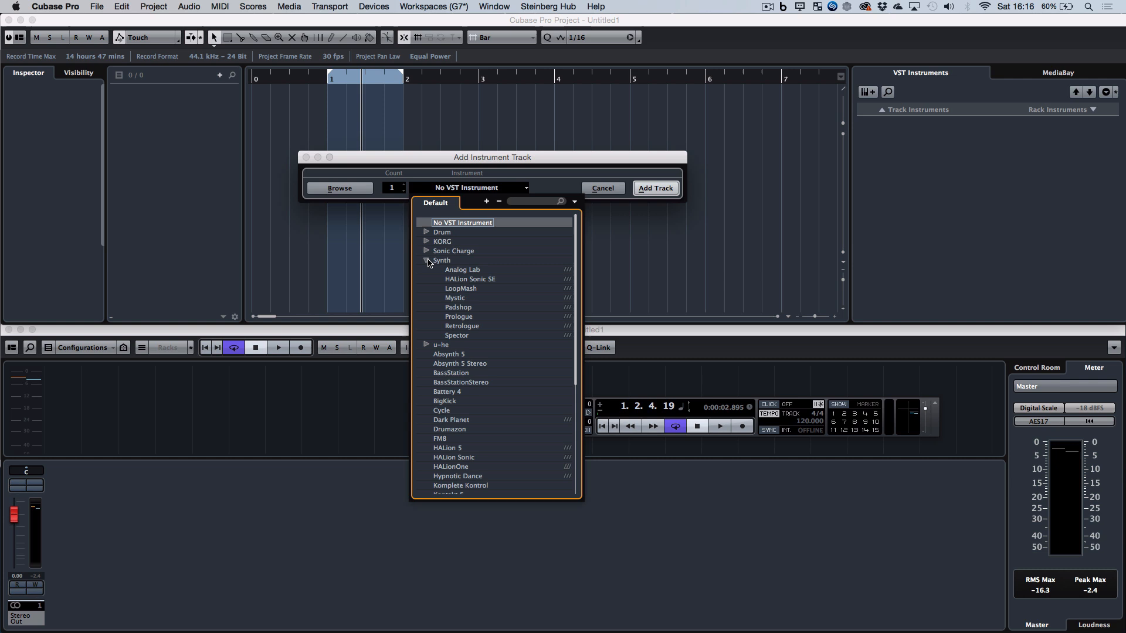
left_click(469, 279)
left_click(469, 280)
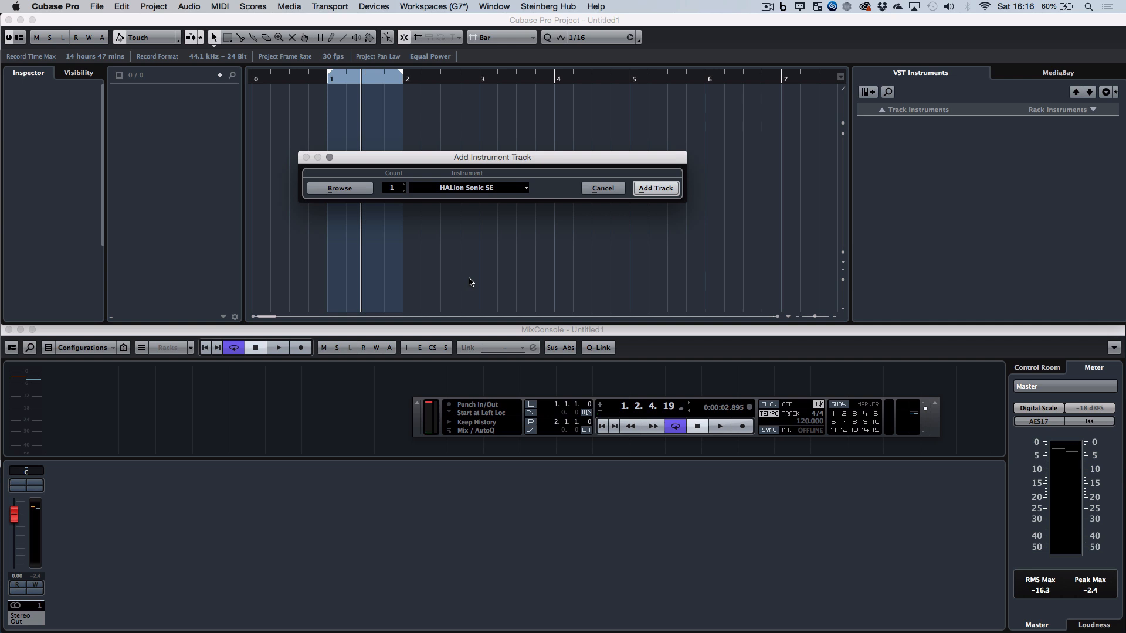
left_click(668, 191)
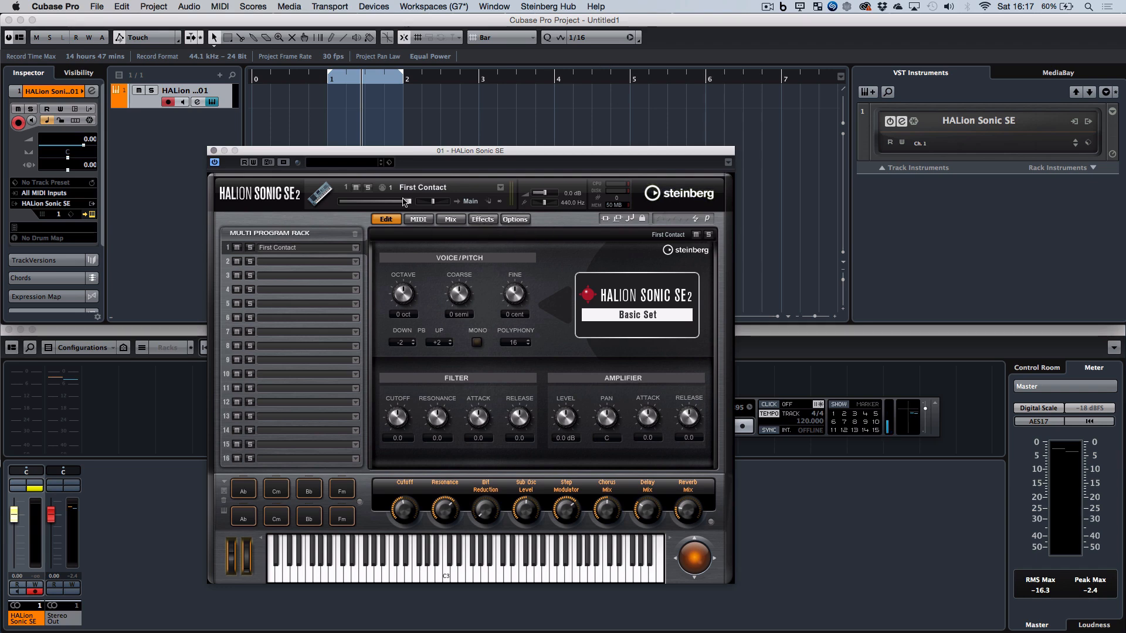
Step: Search the HALion Sonic SE presets for "piano" and load 80s Piano Layer
left_click(361, 162)
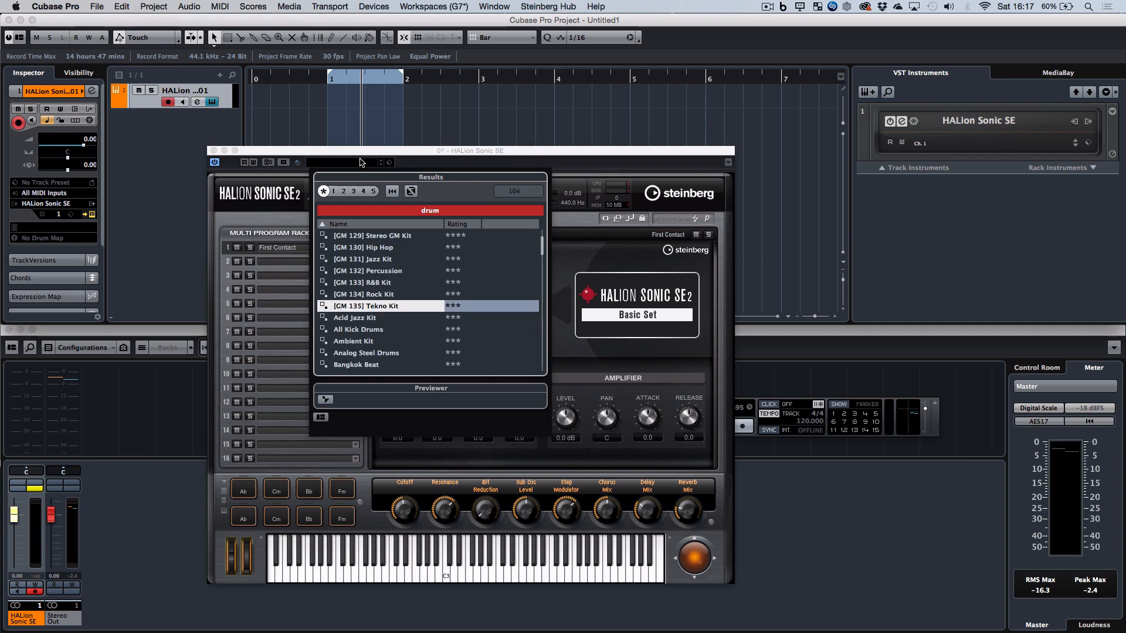
left_click(440, 214)
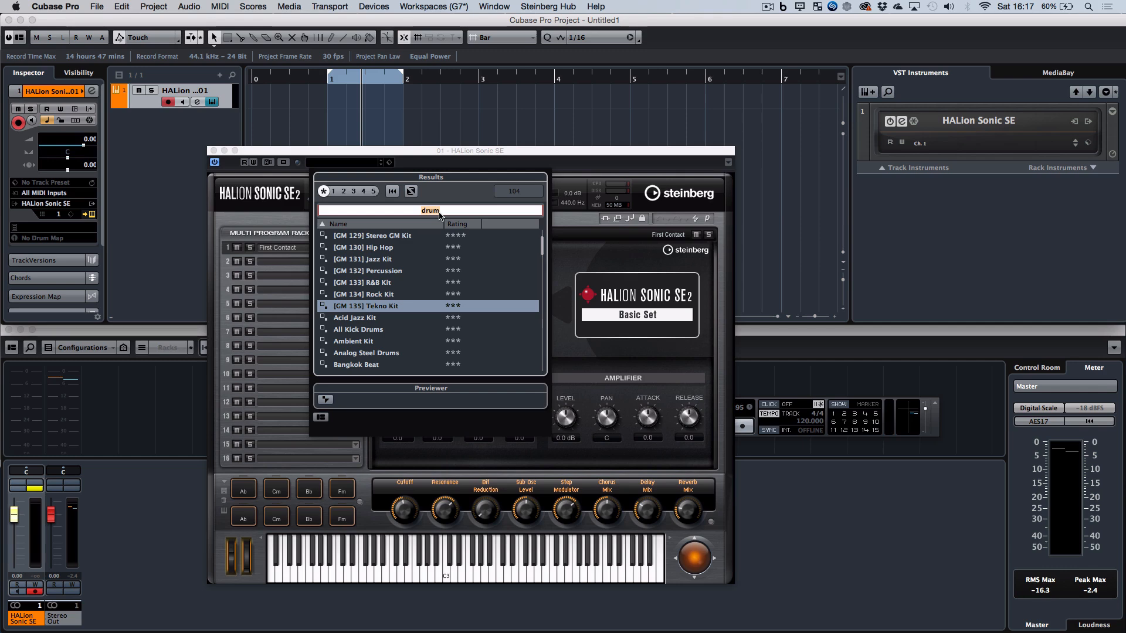
type("piano")
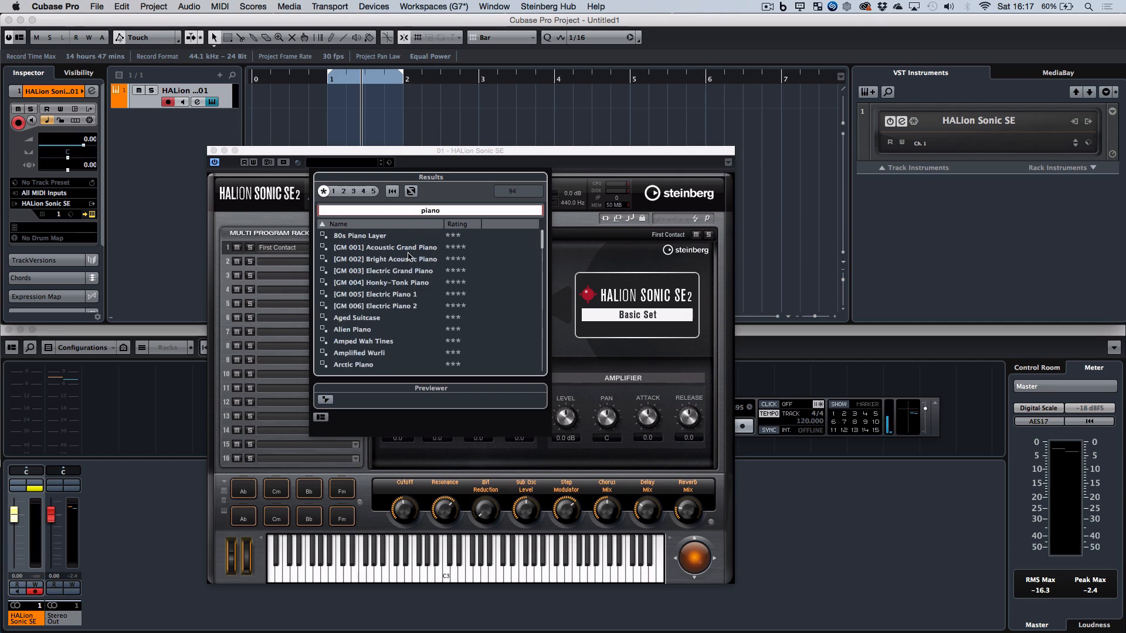
left_click(373, 237)
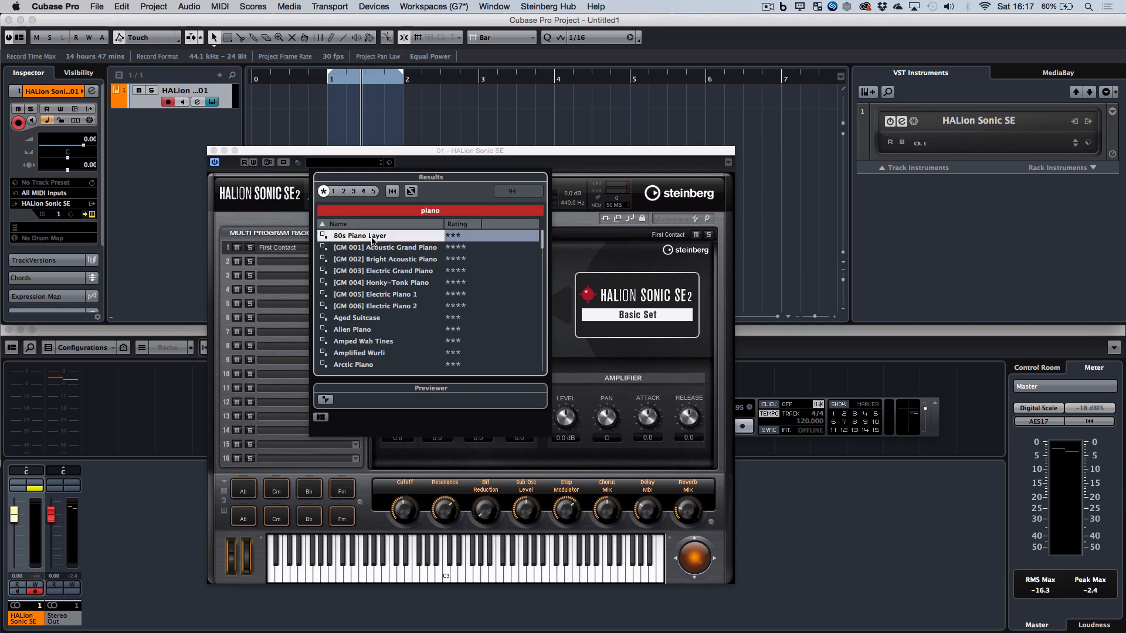
double_click(372, 236)
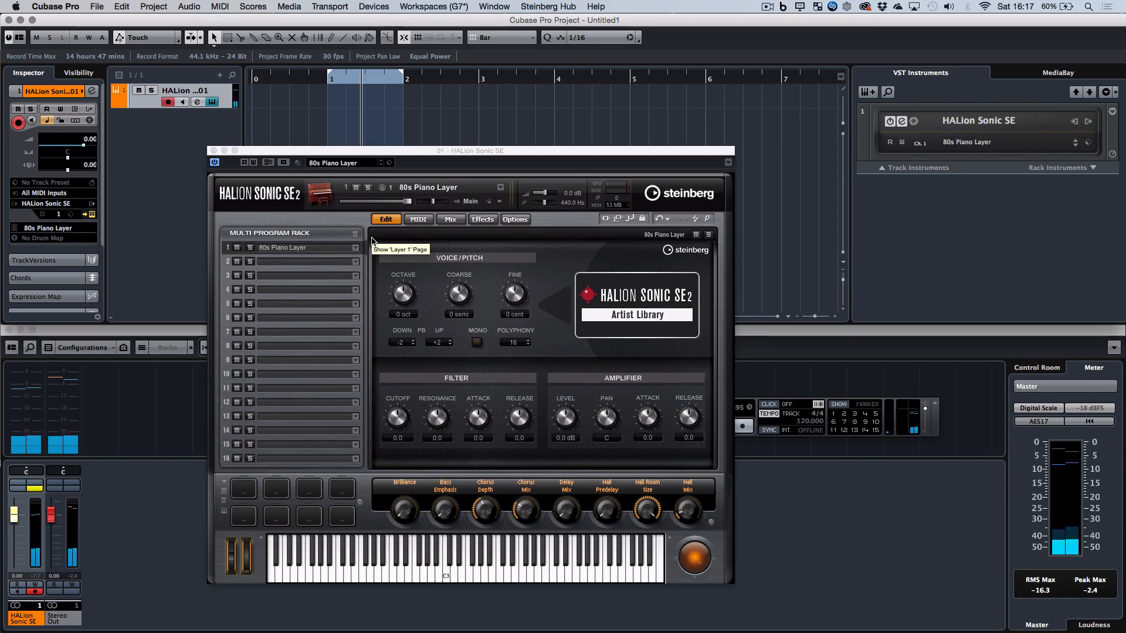
Step: Open the program browser of HALion's first slot and switch its Filters section off and back on
left_click(500, 187)
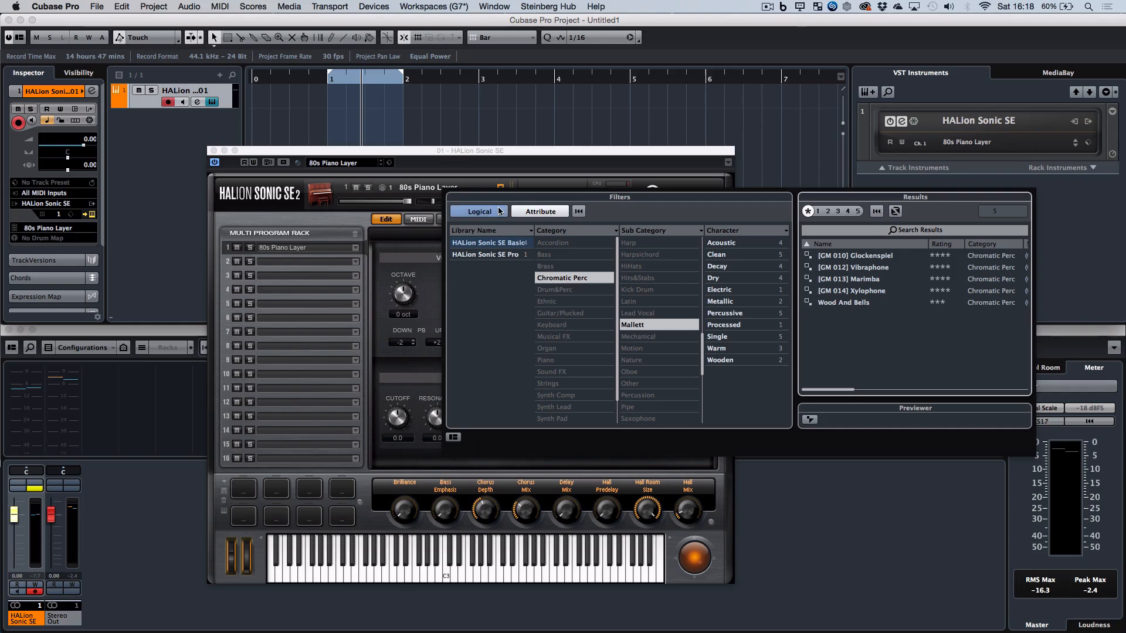
left_click(453, 437)
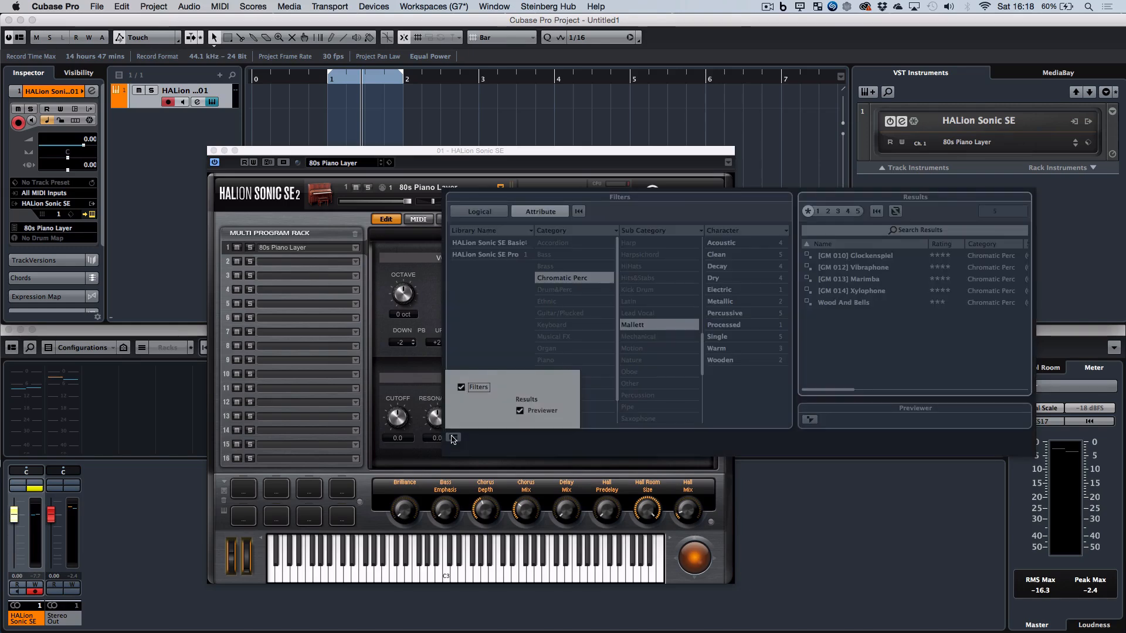
left_click(462, 387)
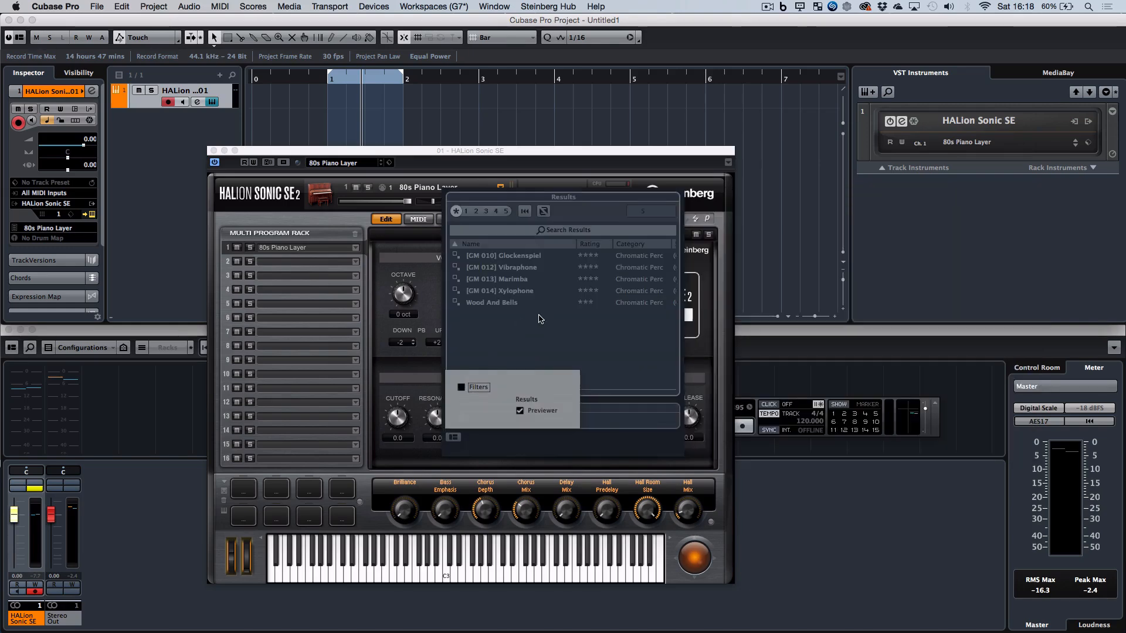
left_click(462, 387)
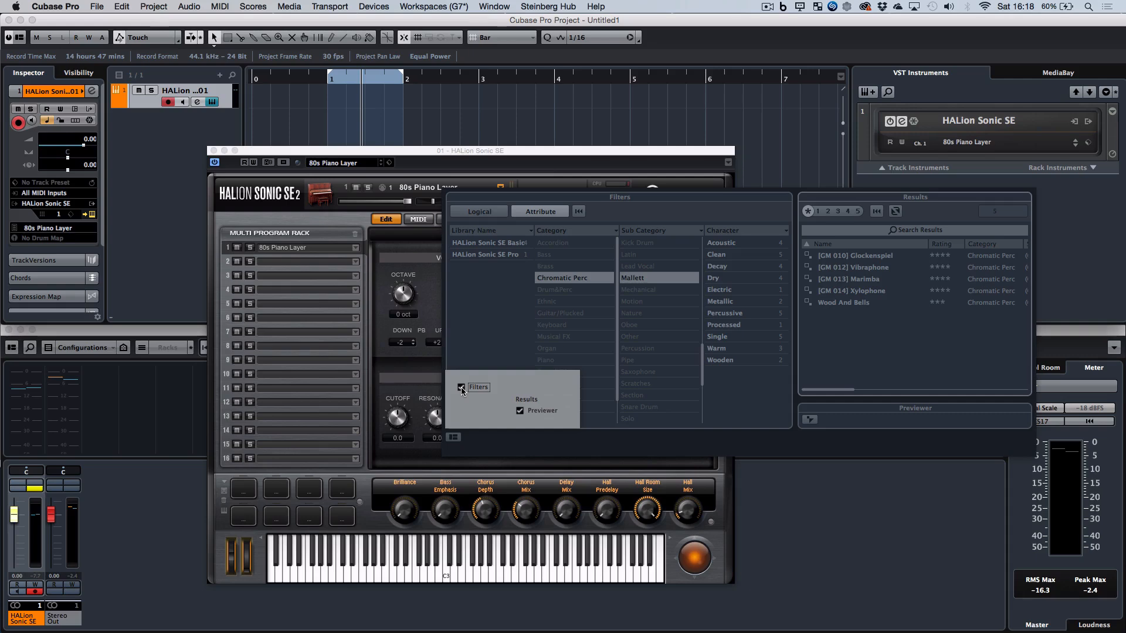
left_click(470, 454)
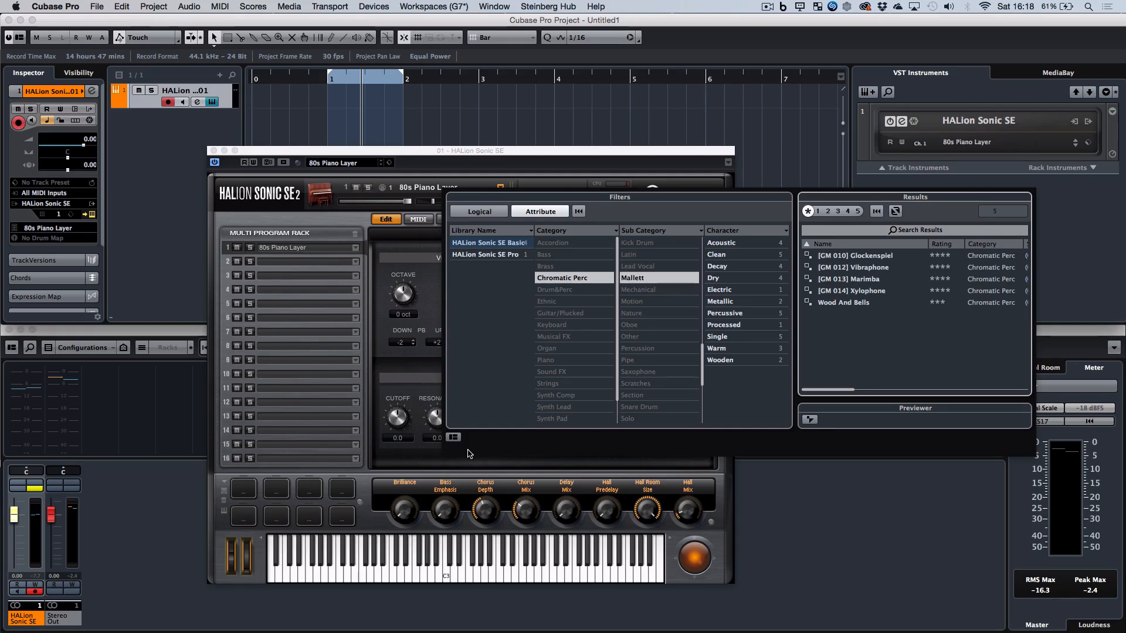
Step: Filter the programs by category Drum&Perc and sub category Percussion, load Mixed Percussion, and close the HALion window
left_click(577, 279)
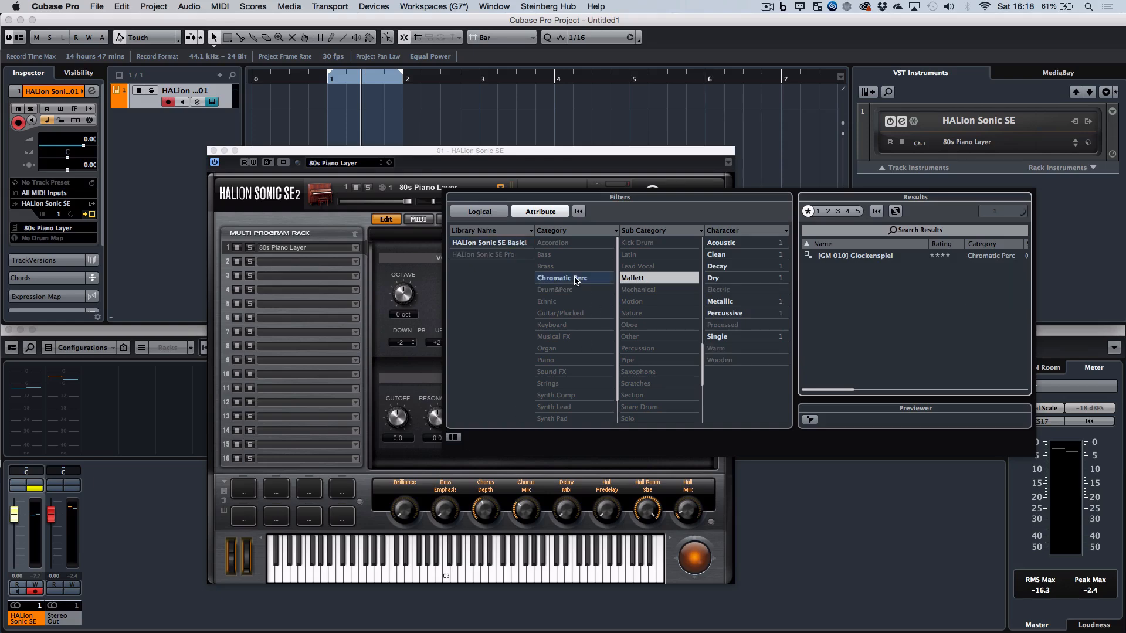
left_click(636, 277)
left_click(546, 291)
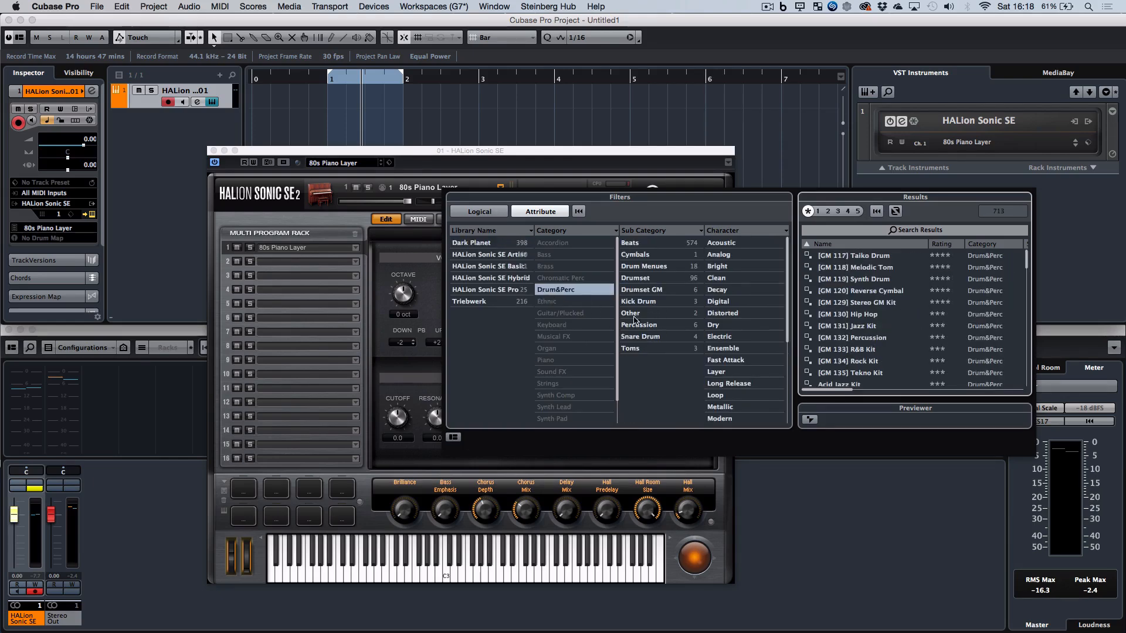
left_click(636, 326)
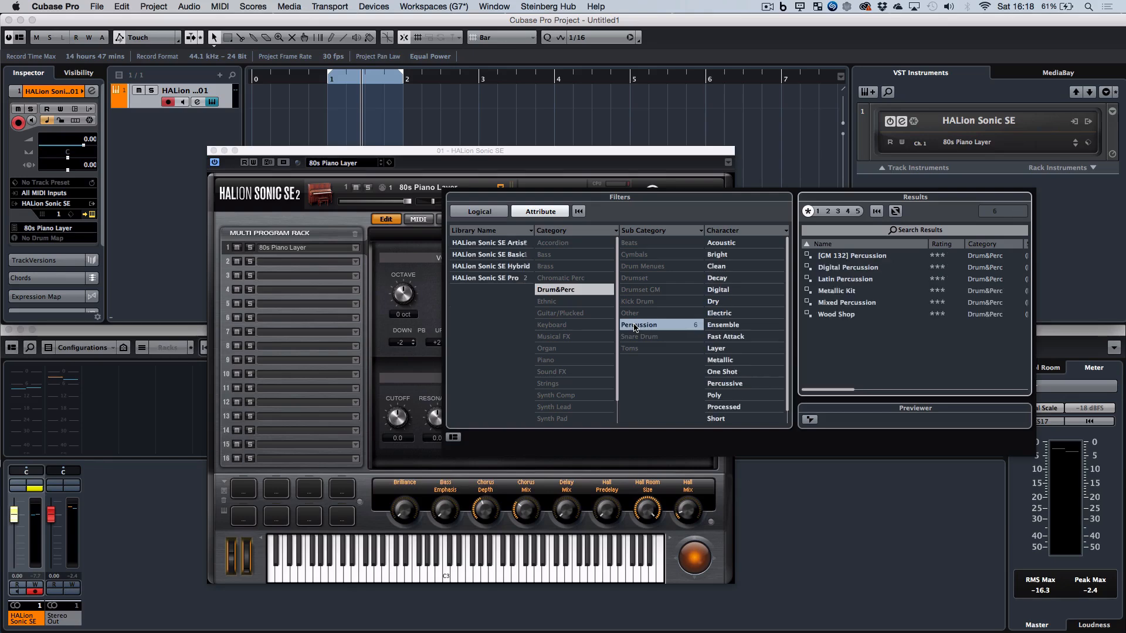
double_click(836, 304)
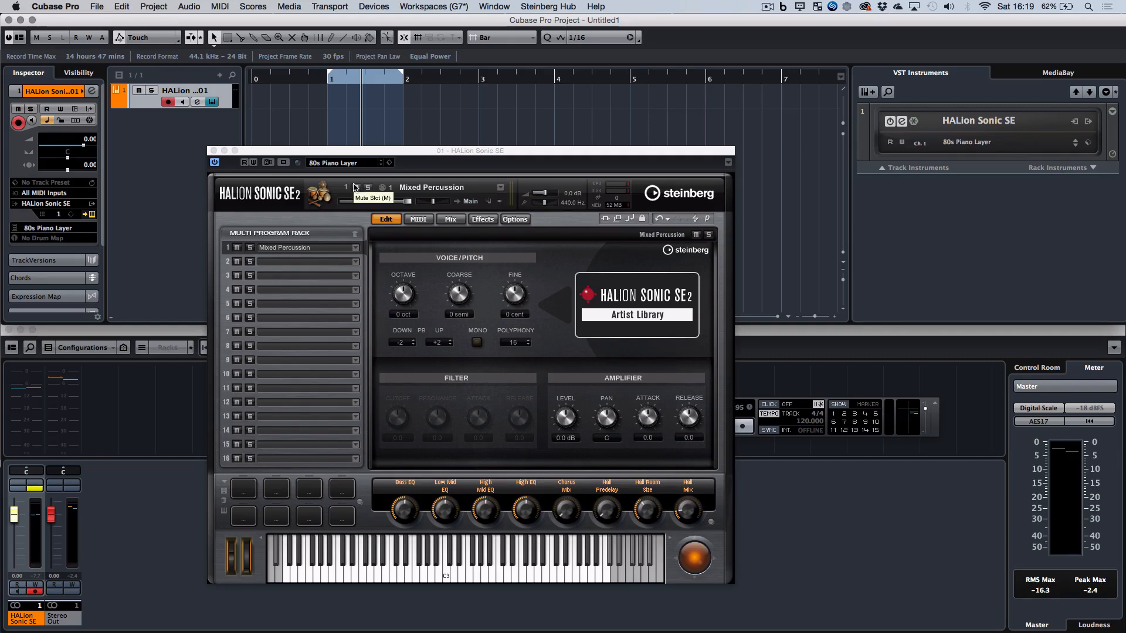
left_click(213, 151)
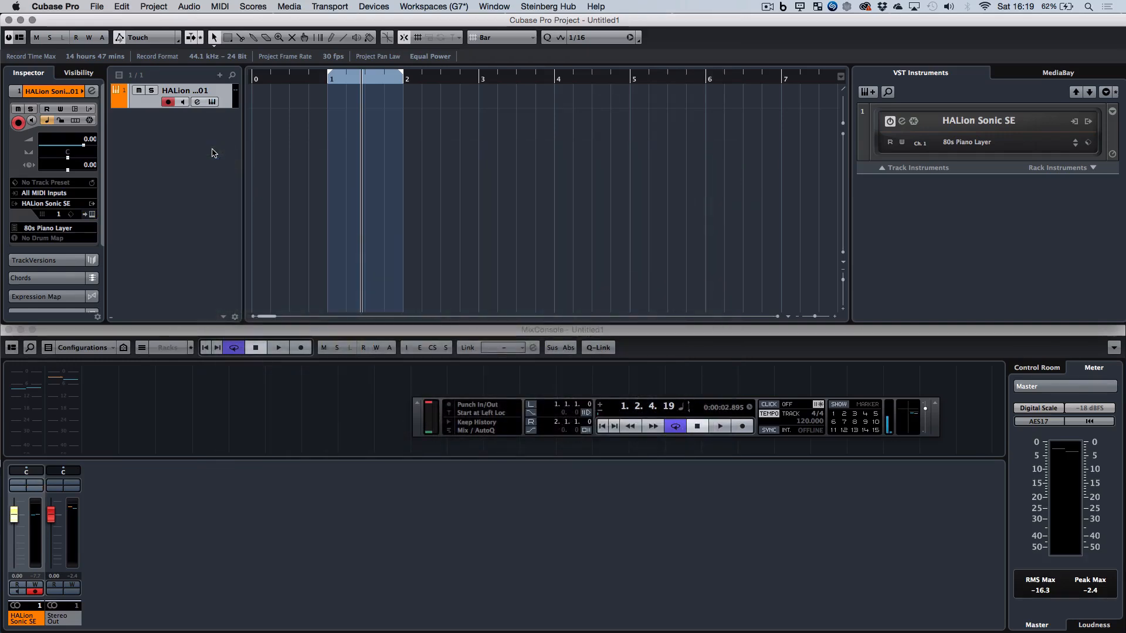
Step: Replace the track's instrument with Groove Agent SE from the Drum group
left_click(77, 205)
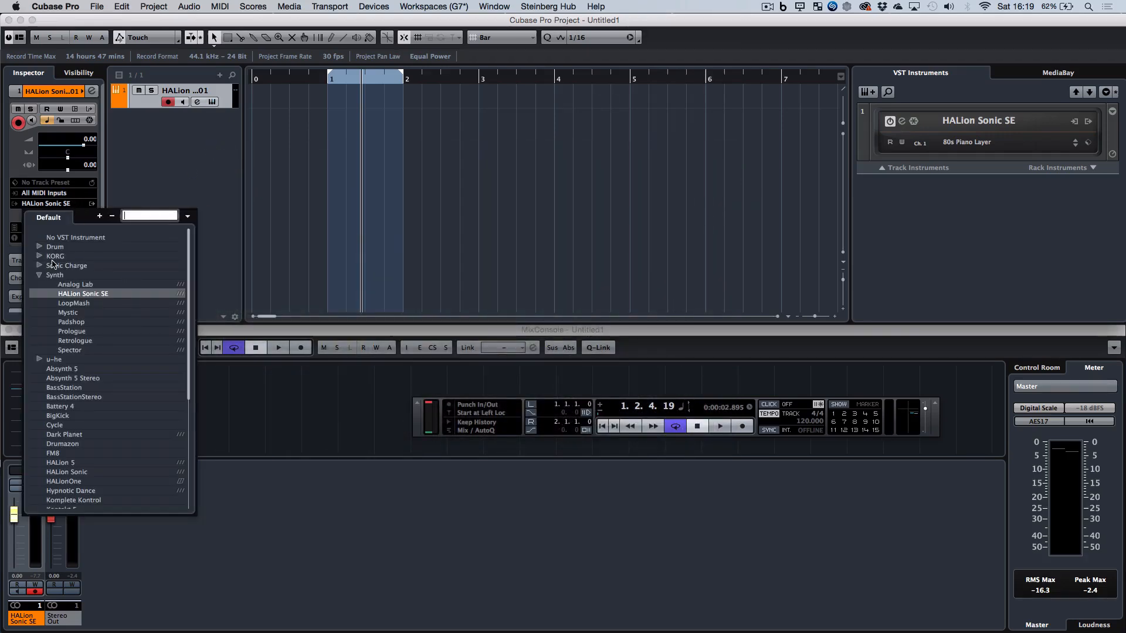
left_click(39, 247)
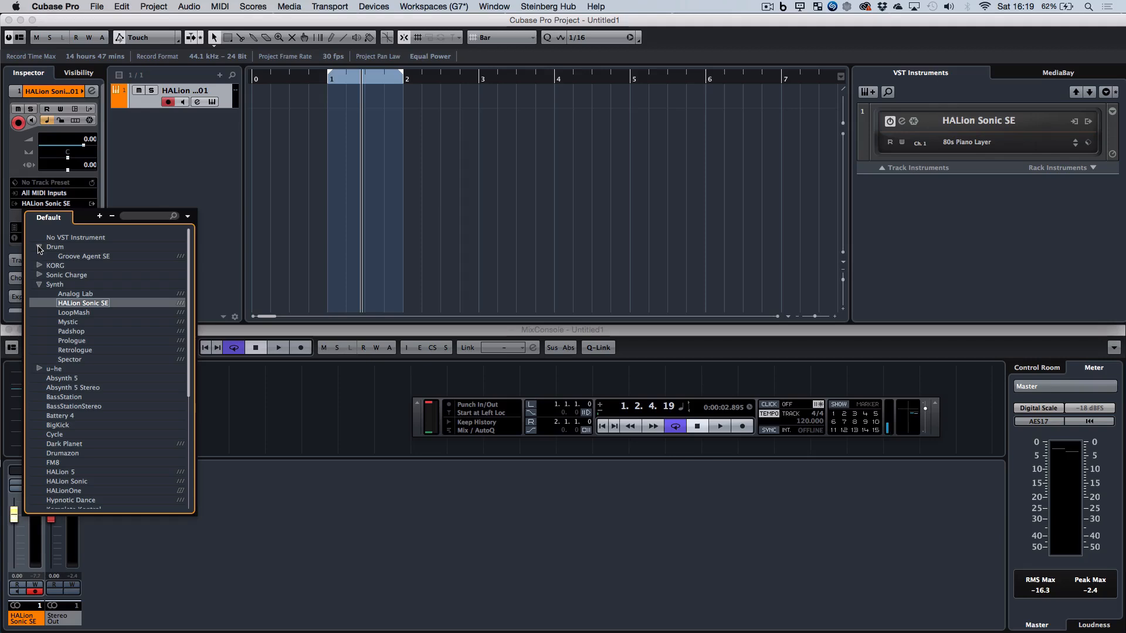
left_click(95, 258)
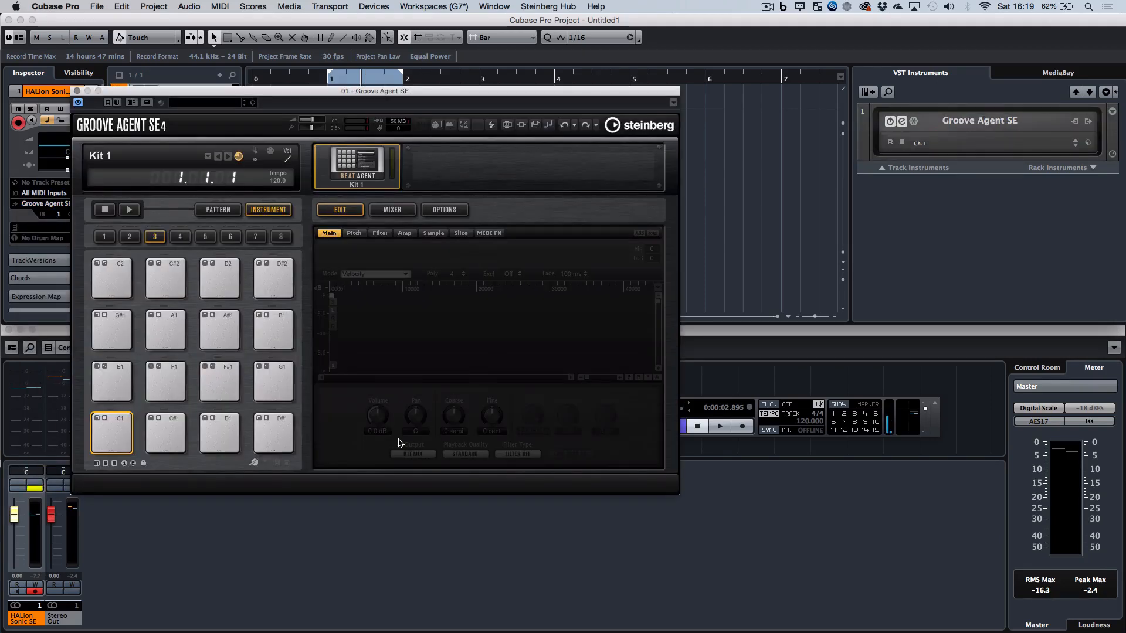
Step: Load the Ragga House Kit preset in Groove Agent SE and close the instrument window
left_click(230, 101)
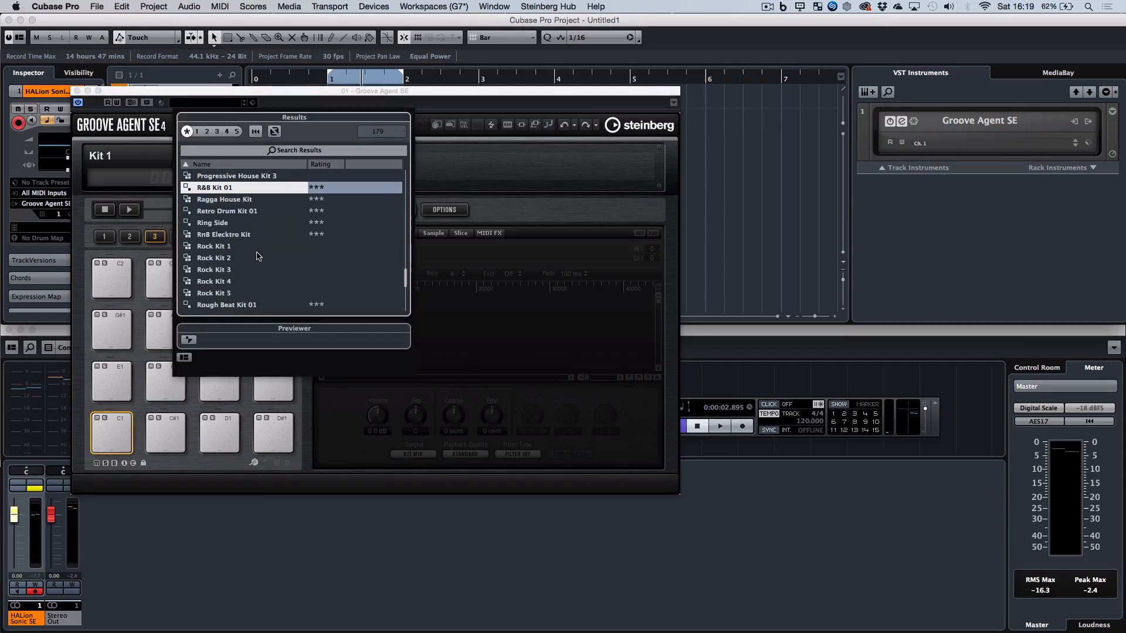
double_click(217, 203)
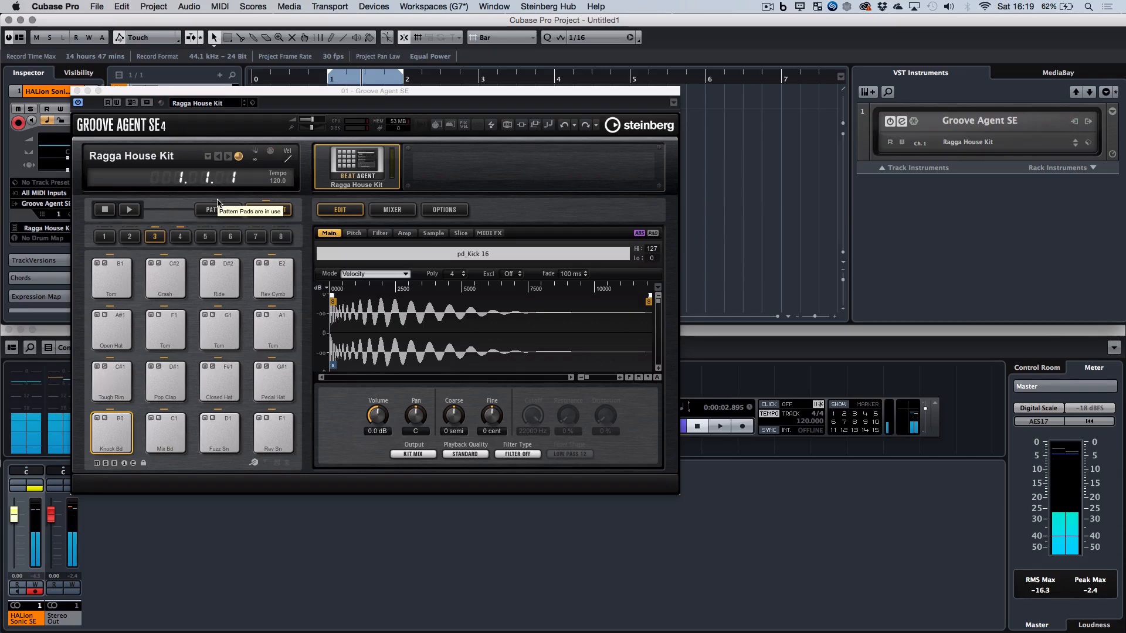
left_click(77, 91)
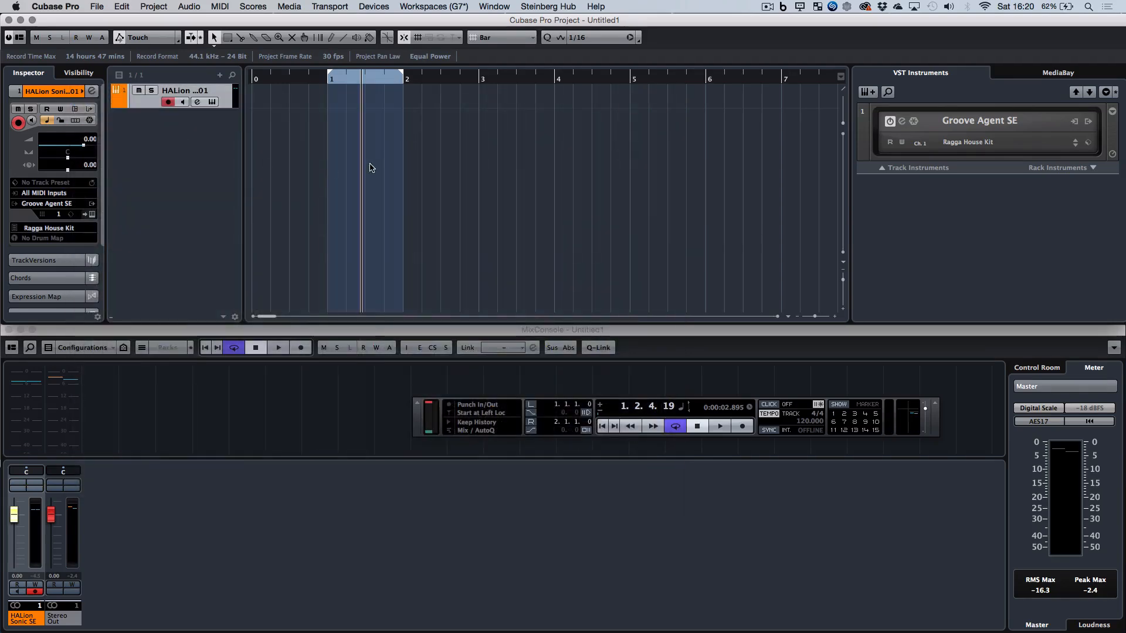
Step: Extend the cycle range to two bars, running from bar 1 to bar 3
key("h")
key("h")
key("h")
key("h")
key("h")
key("h")
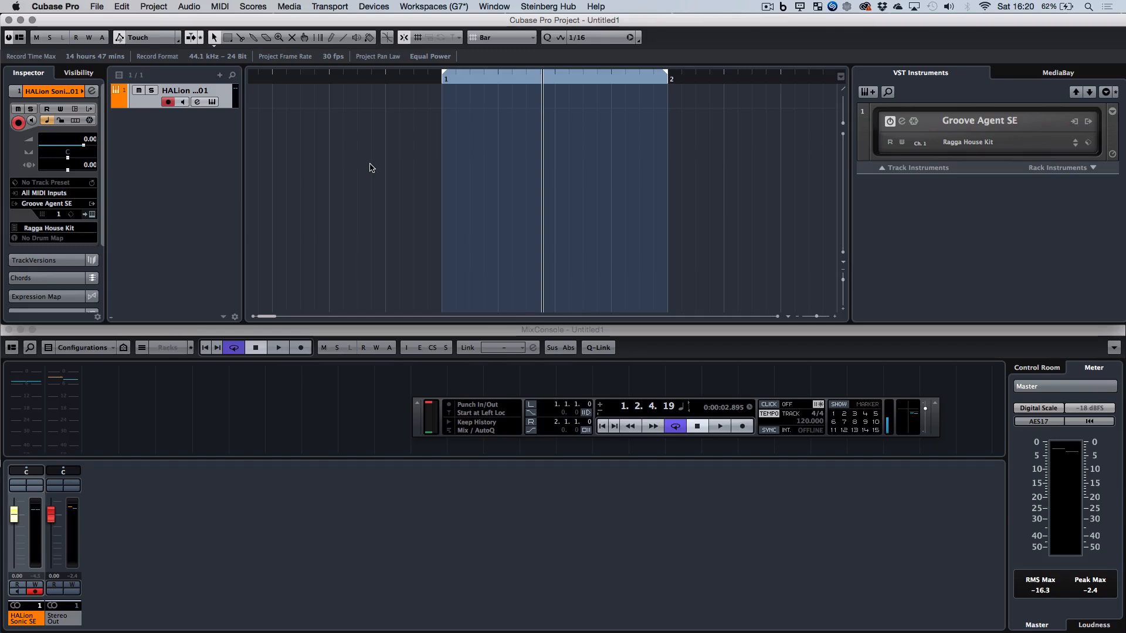
scroll(366, 168, "right", 2)
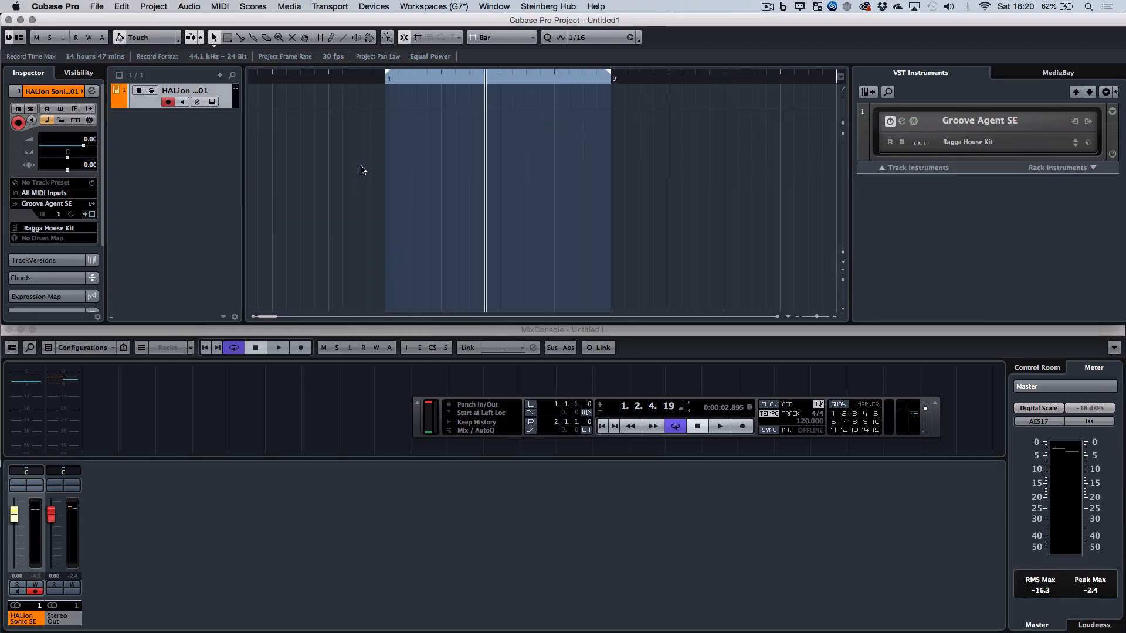
scroll(578, 149, "right", 2)
key("g")
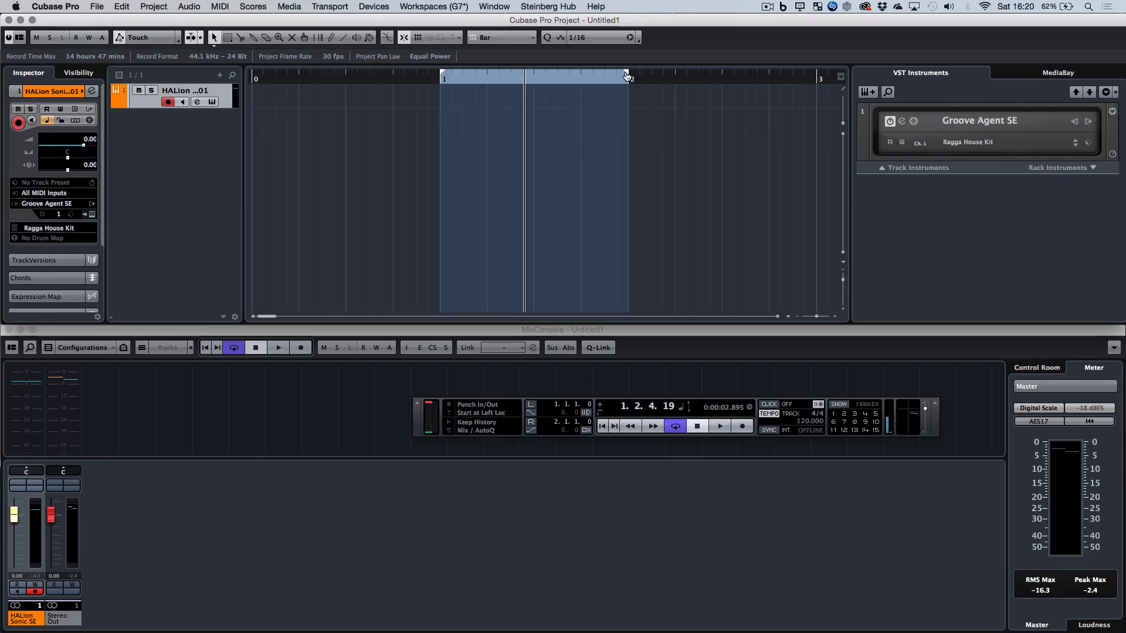
left_click_drag(626, 75, 786, 85)
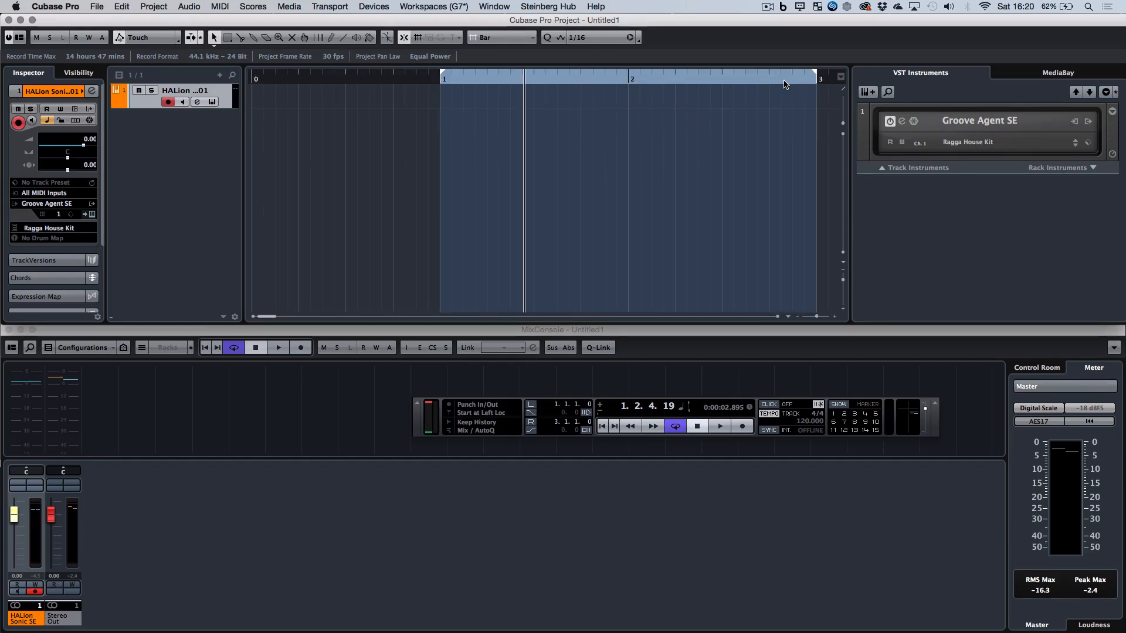
key("g")
key("g")
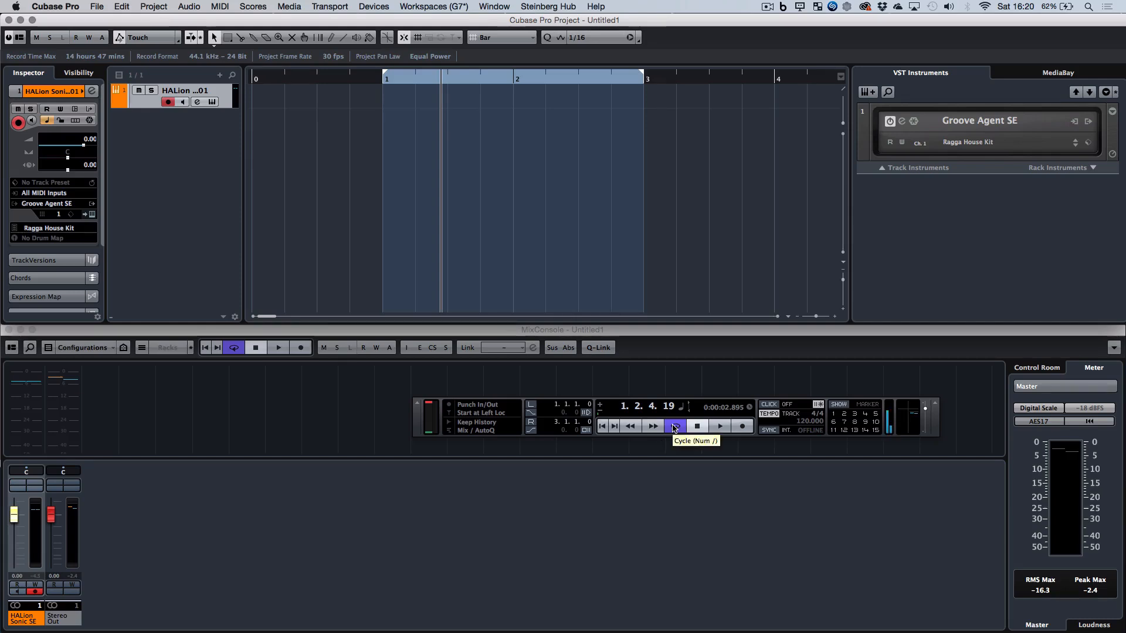
Step: Review the MIDI record and cycle record mode options, including Auto Quantize, and check the project's quantize preset
left_click(486, 433)
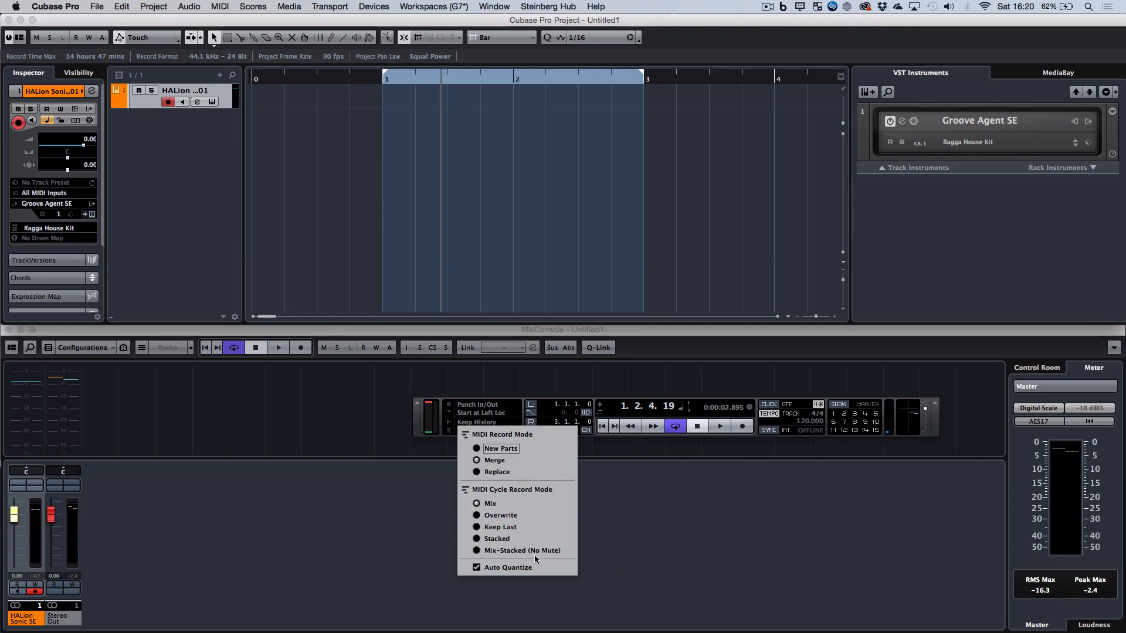
left_click(668, 532)
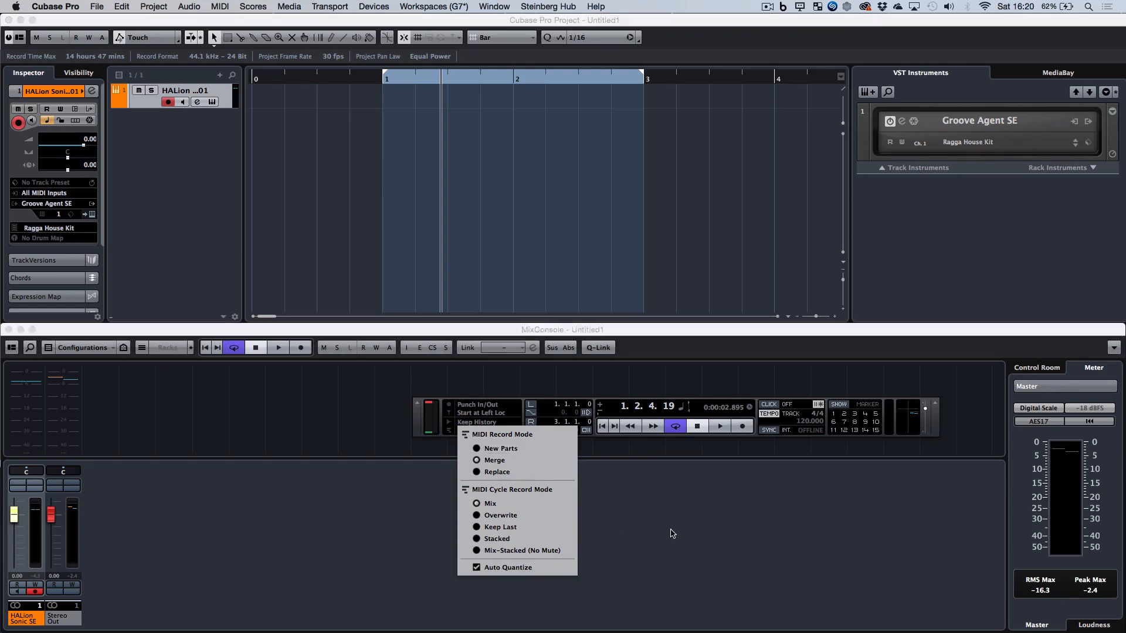
left_click(617, 40)
left_click(598, 37)
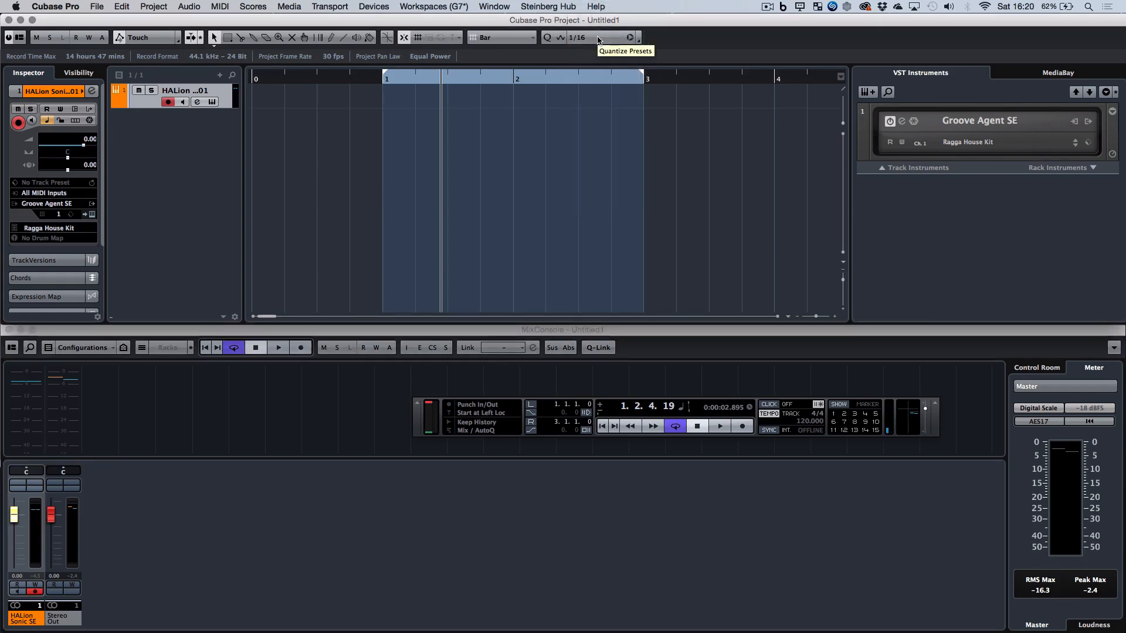
left_click(523, 38)
left_click(489, 35)
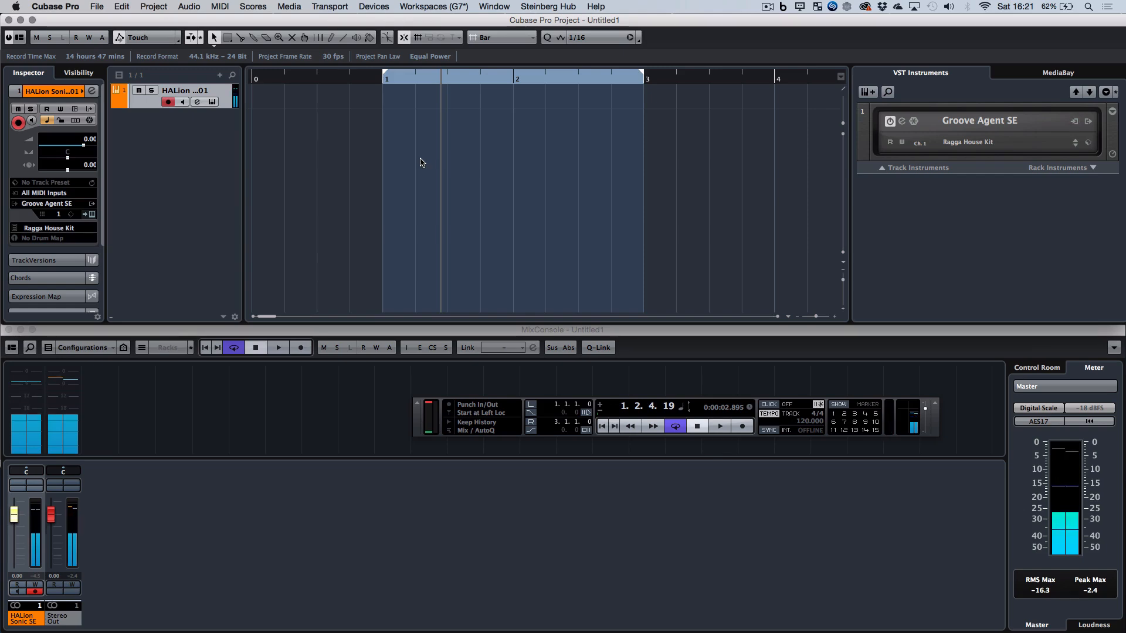
Step: Switch the project to fixed tempo and set the tempo to 123 BPM
key("g")
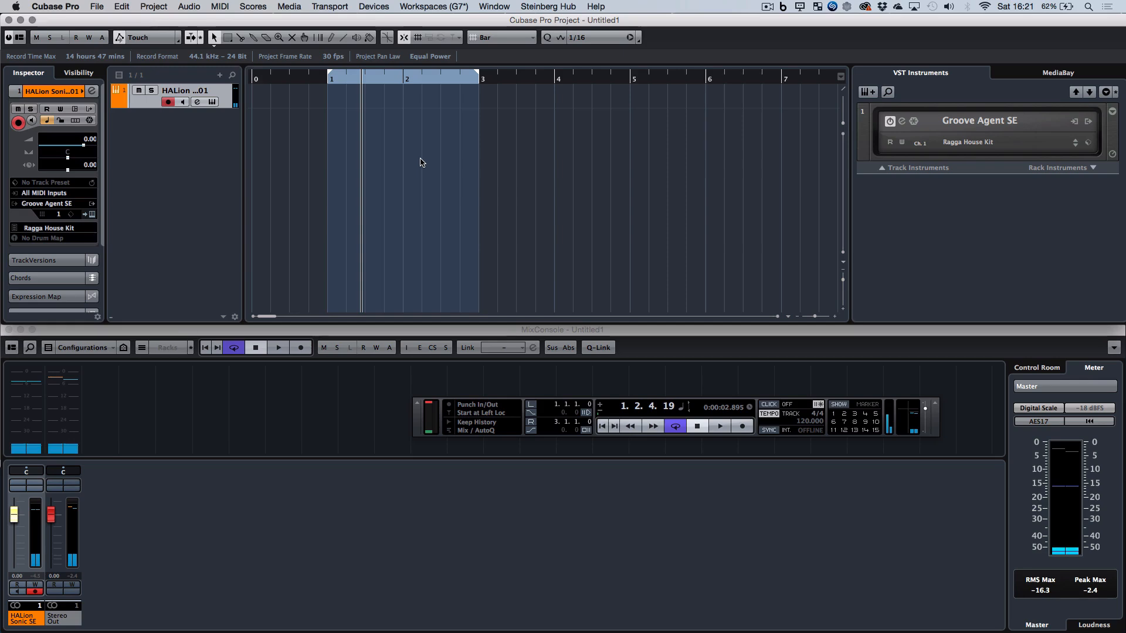
left_click(772, 414)
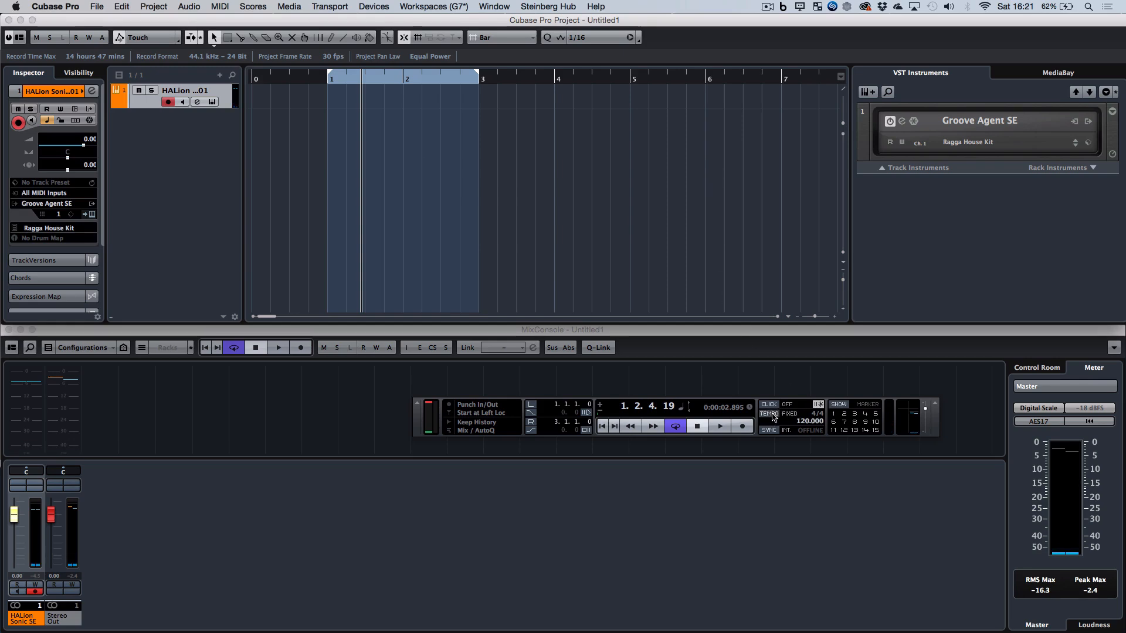
double_click(804, 421)
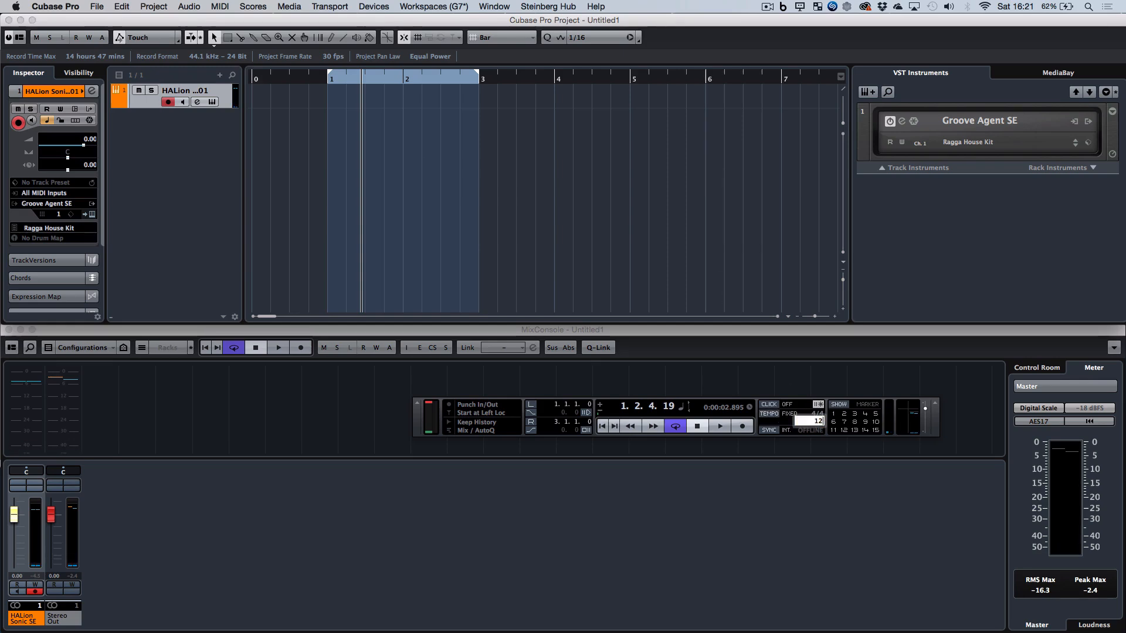
type("123")
key("Return")
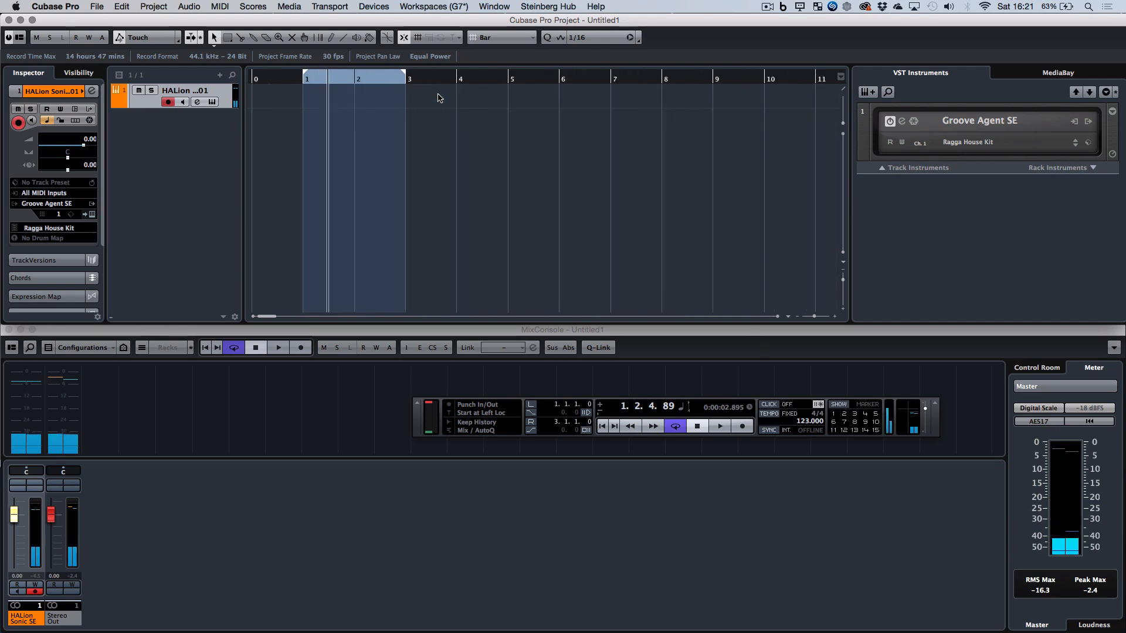
Step: Try recording a two-bar drum take on the Groove Agent SE track from bar 1, and undo the take
key("g")
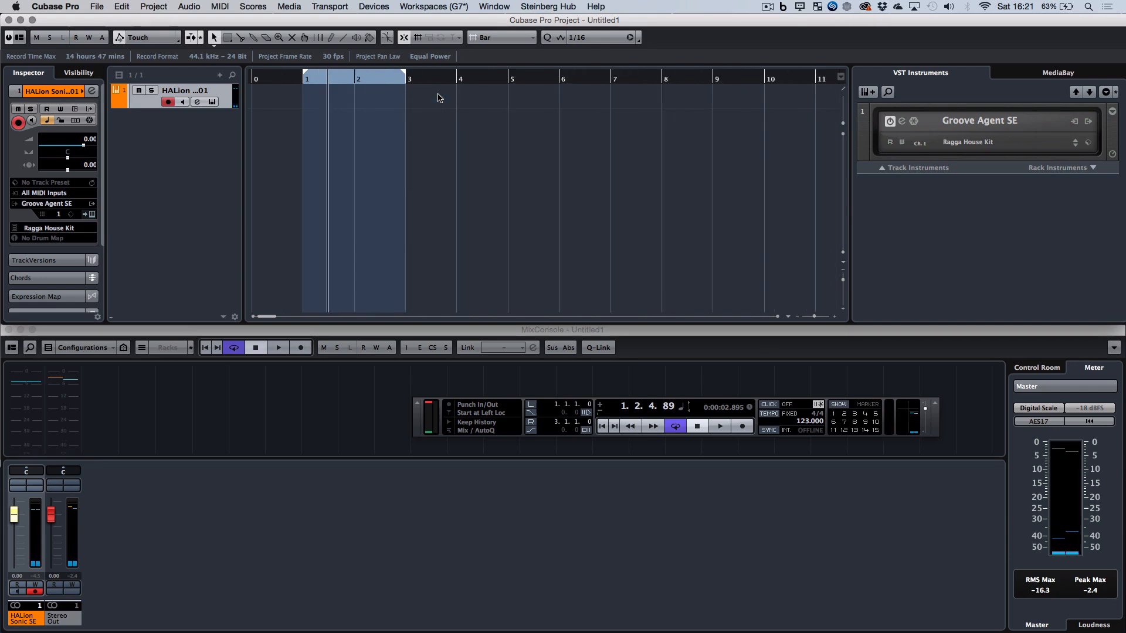
key("KP_Subtract")
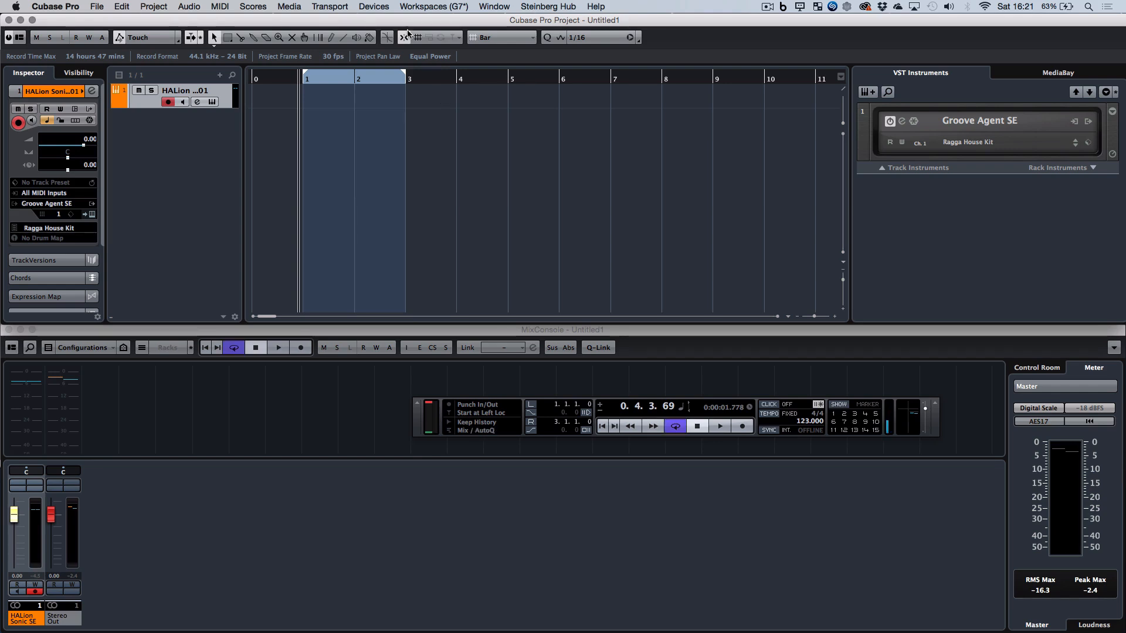
left_click(374, 6)
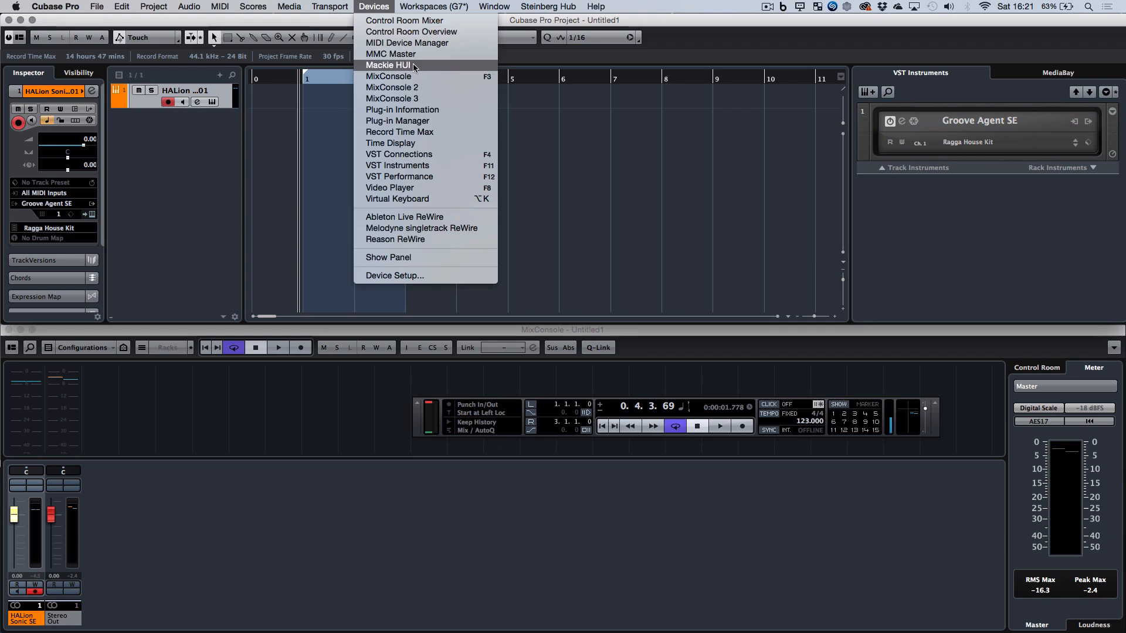
left_click(303, 84)
left_click(304, 83)
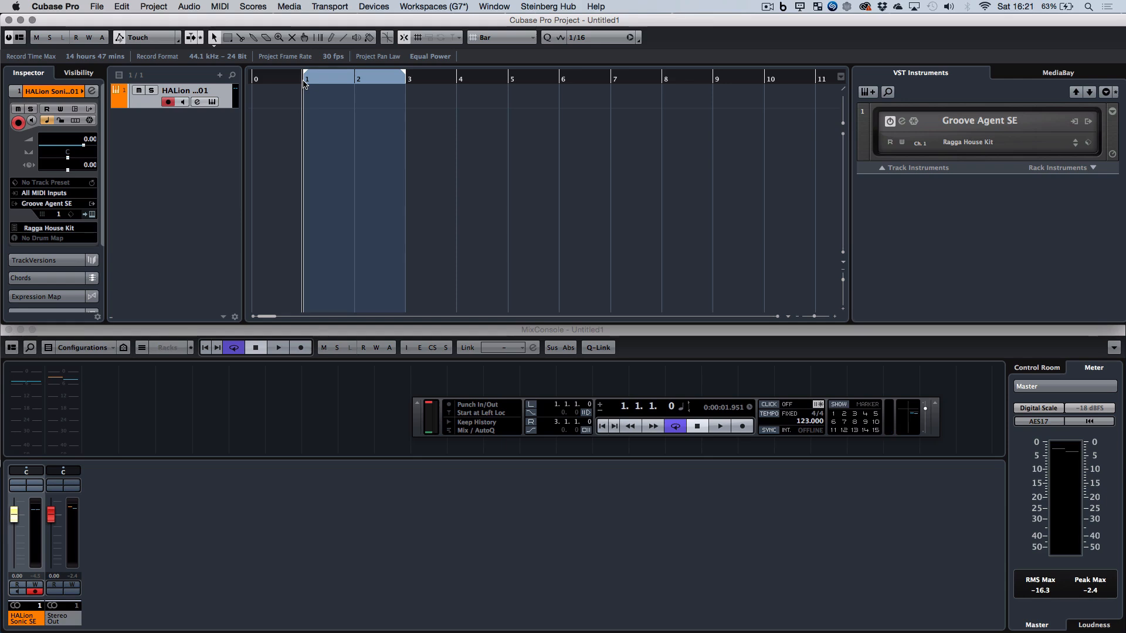
key("KP_Multiply")
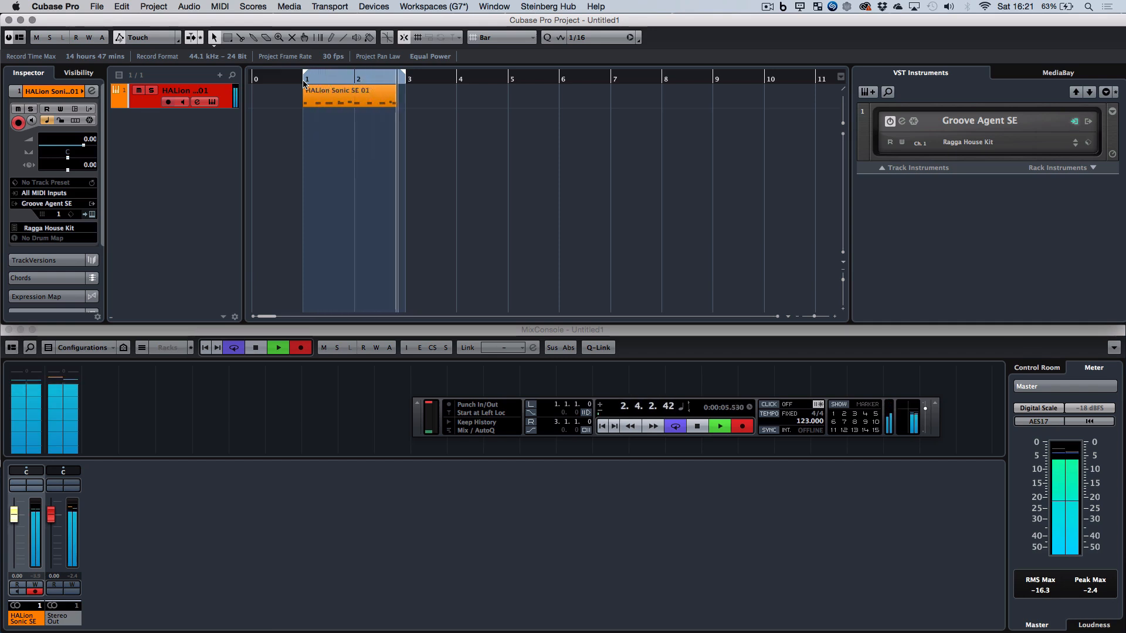
key("space")
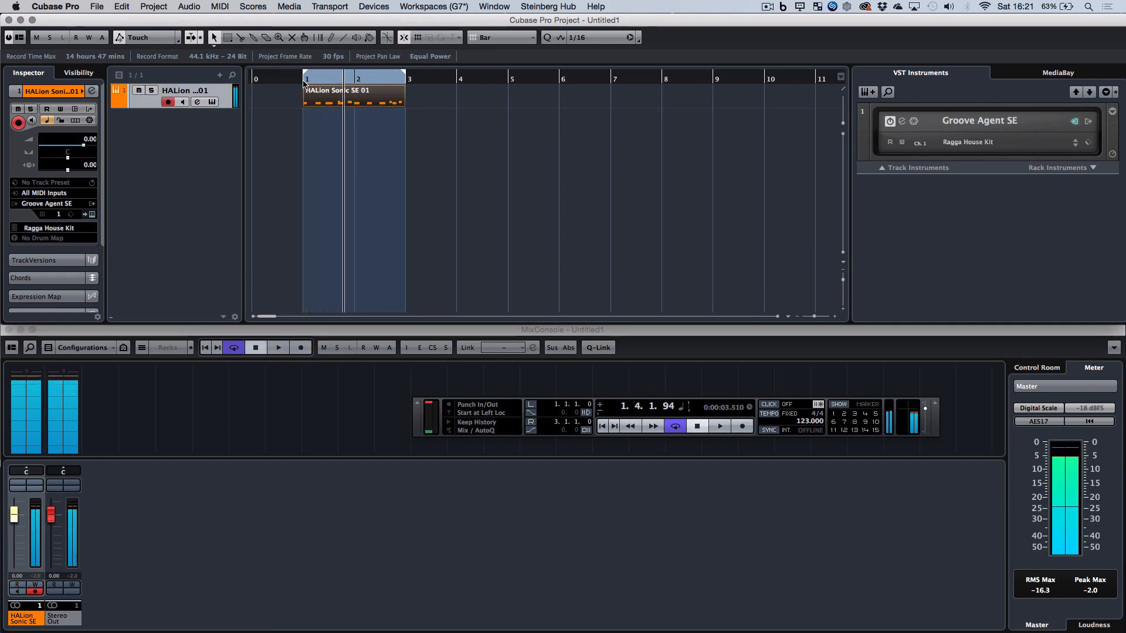
key("super+z")
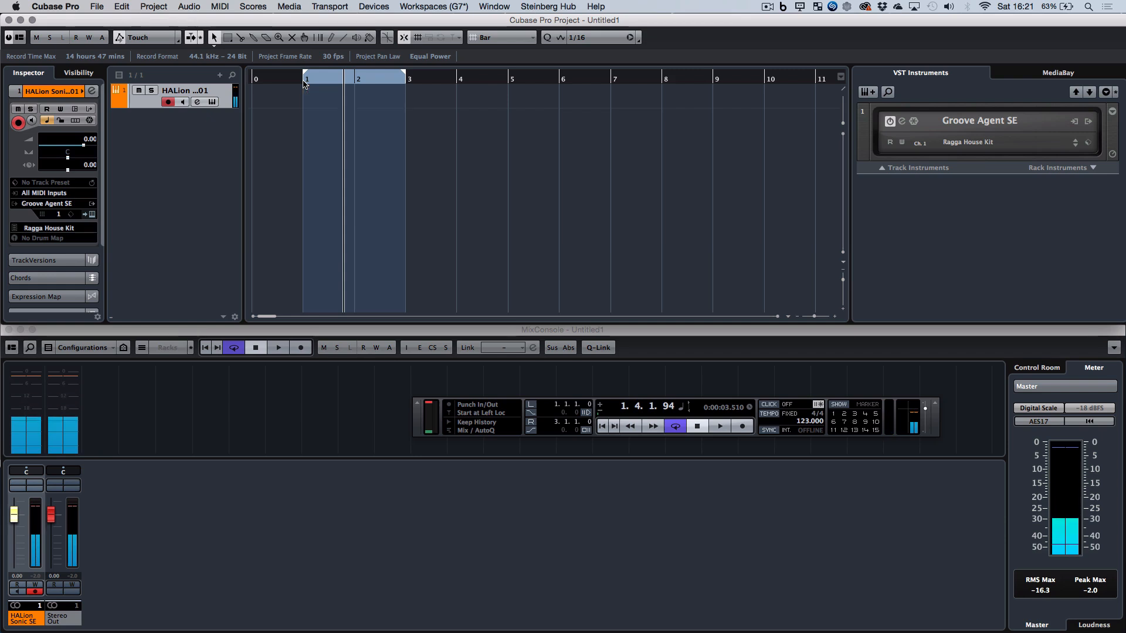
Step: Turn on the metronome click and audition it briefly from the start of bar 1
key("c")
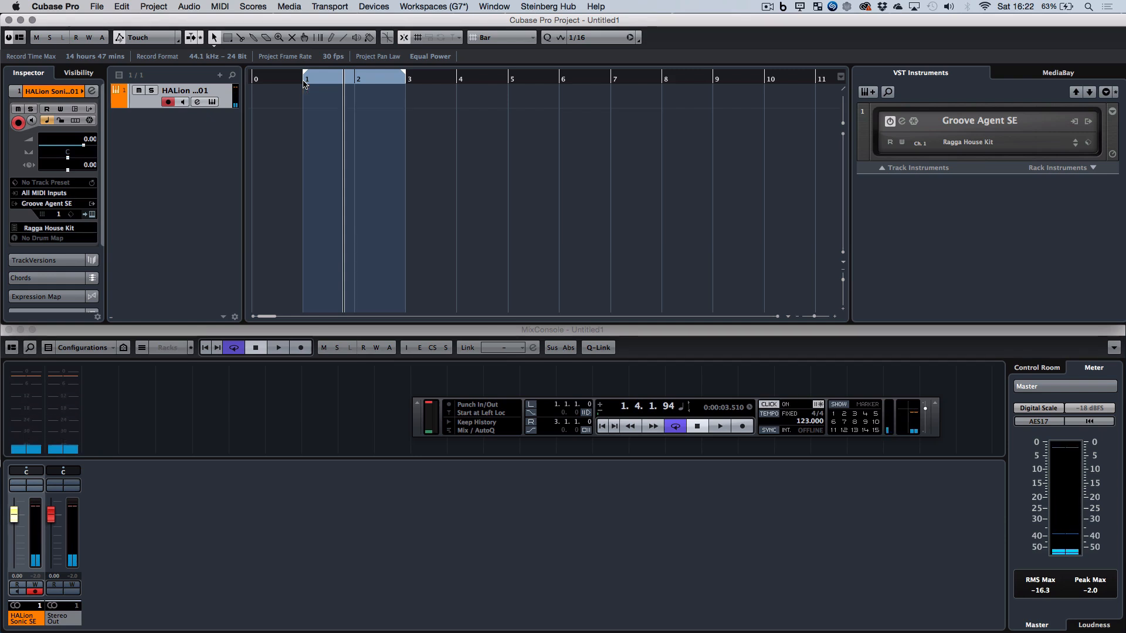
left_click(303, 84)
key("space")
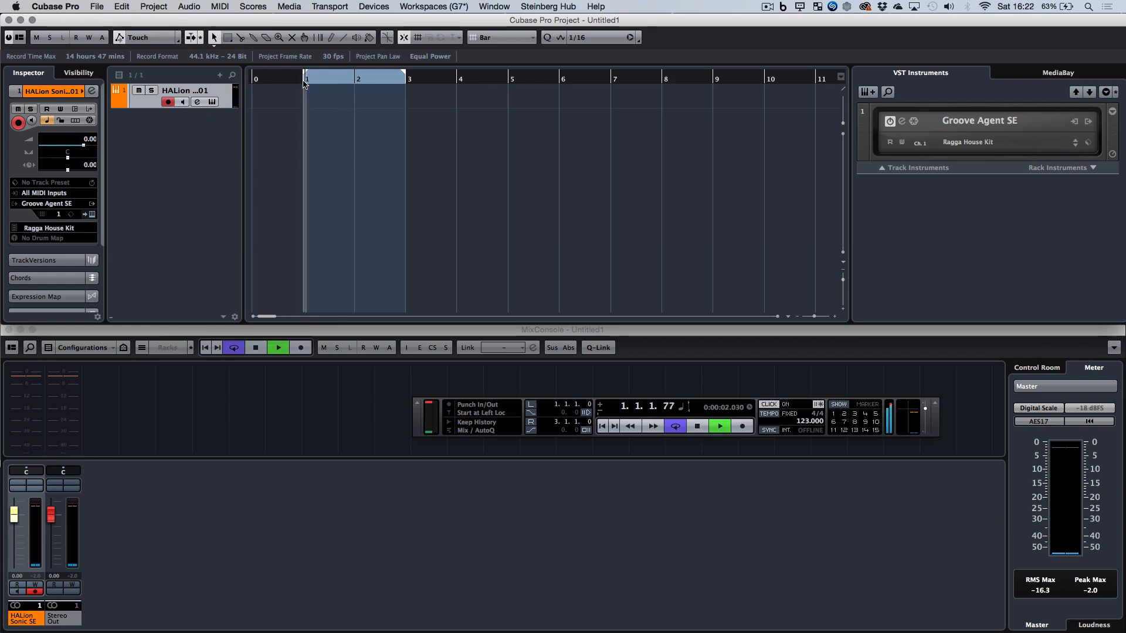
key("space")
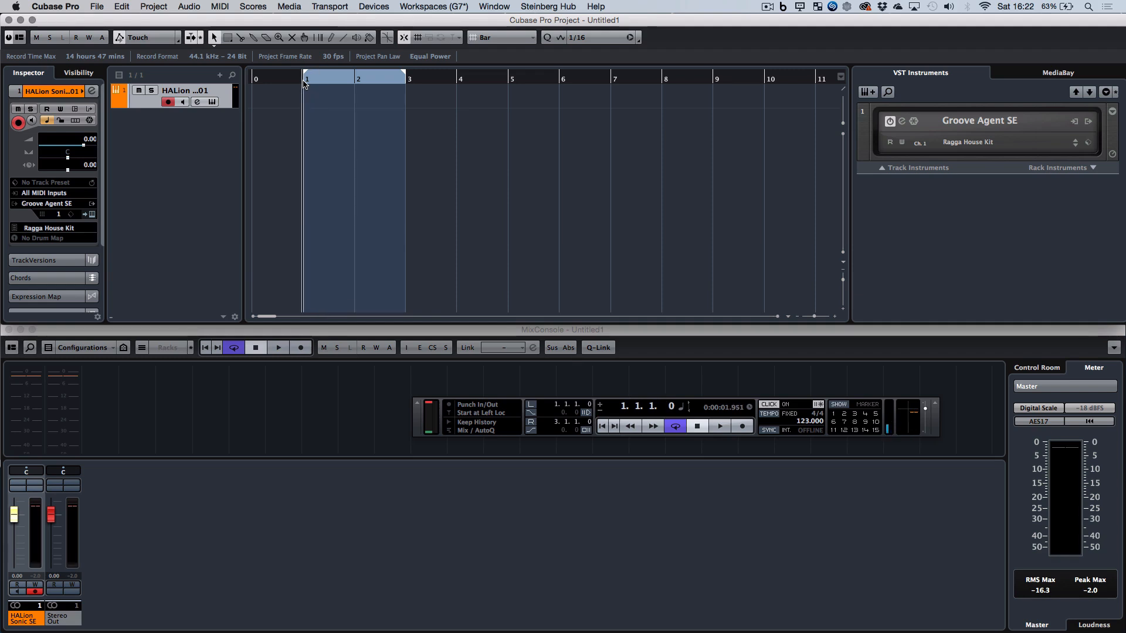
Step: Record the basic drum pattern in the two-bar cycle, turning off the metronome click while recording, and leave record mode with playback running
key("KP_Multiply")
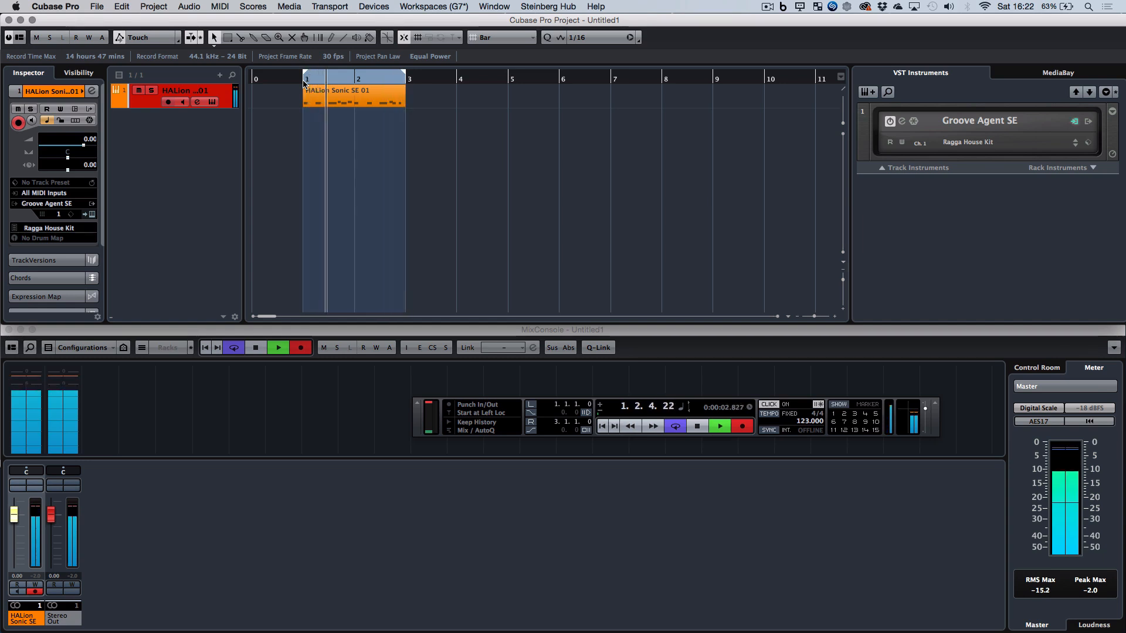
key("c")
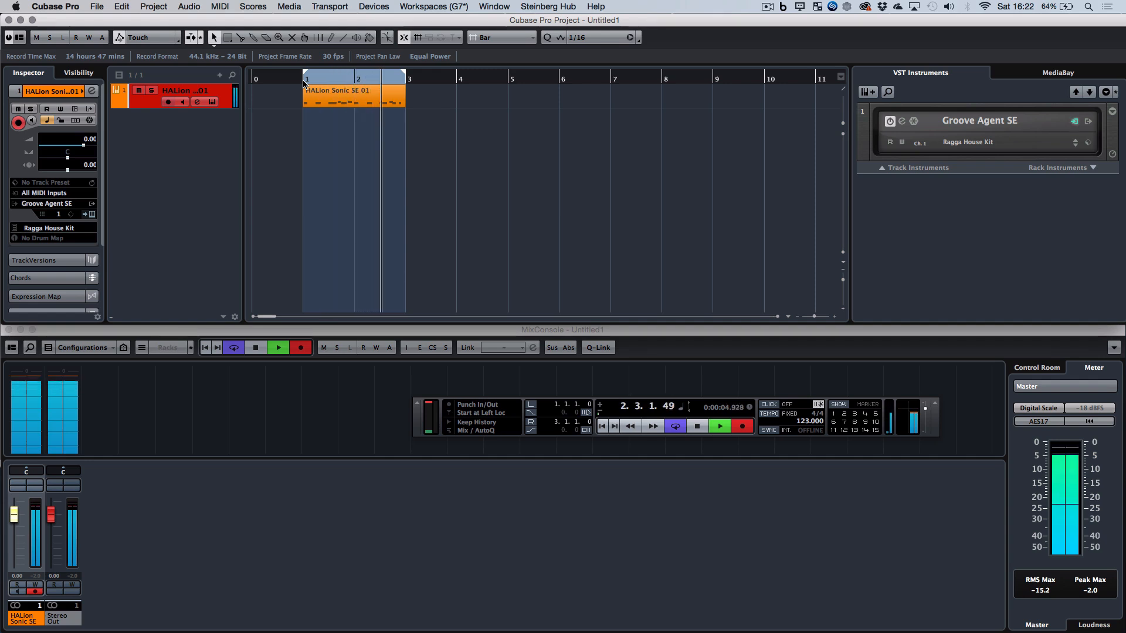
key("KP_Multiply")
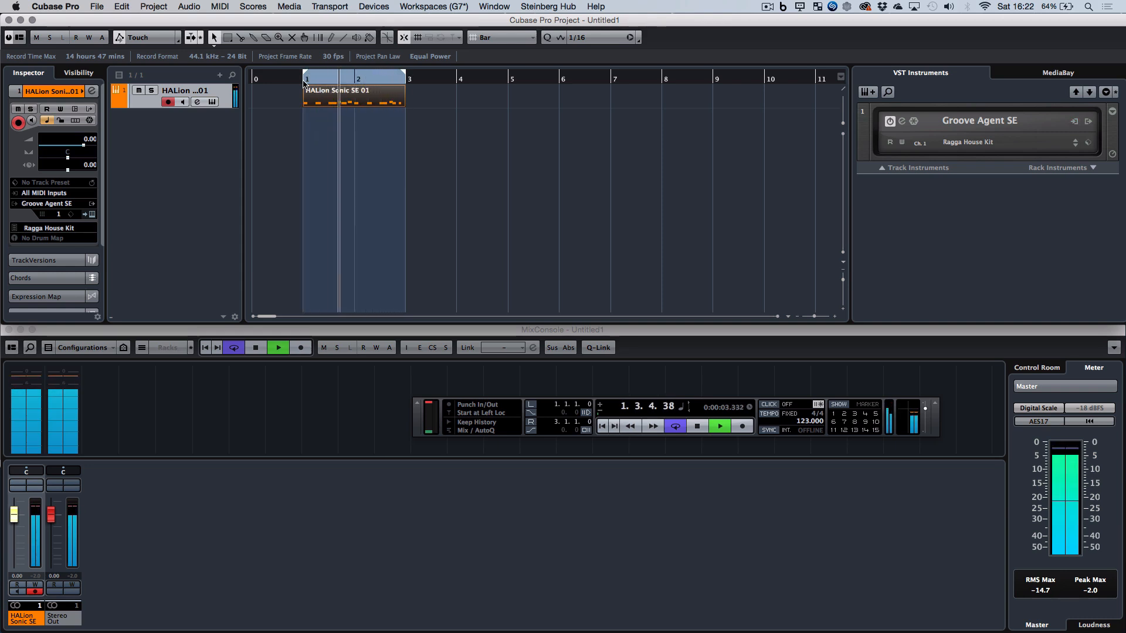
Step: Overdub a second layer of drum hits onto the looping two-bar part, and stop playback
key("KP_Multiply")
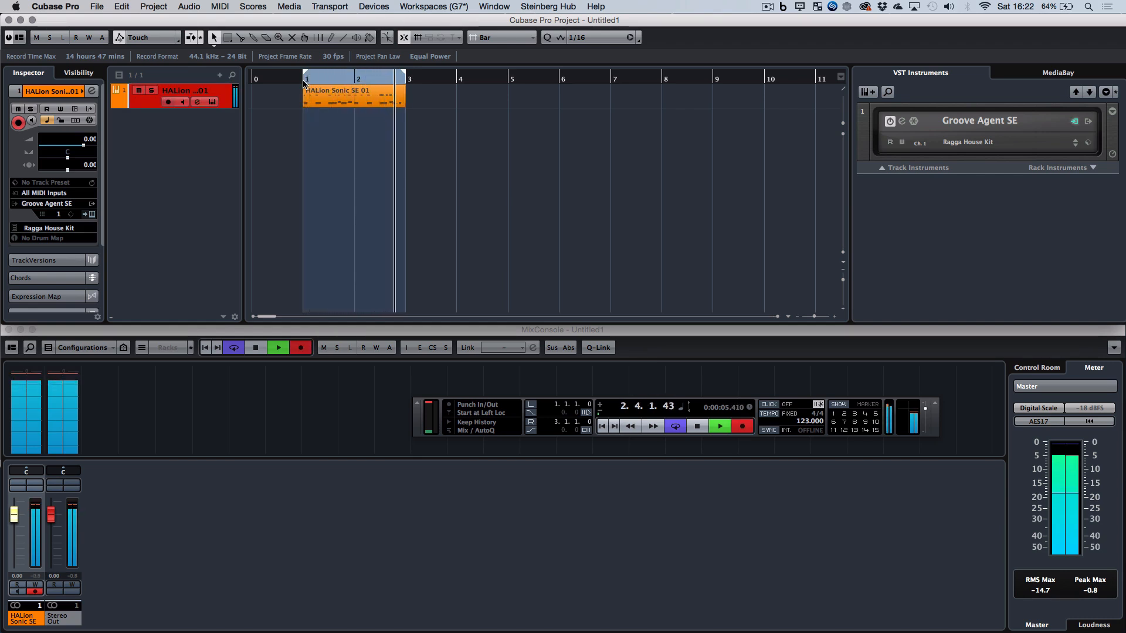
key("KP_Multiply")
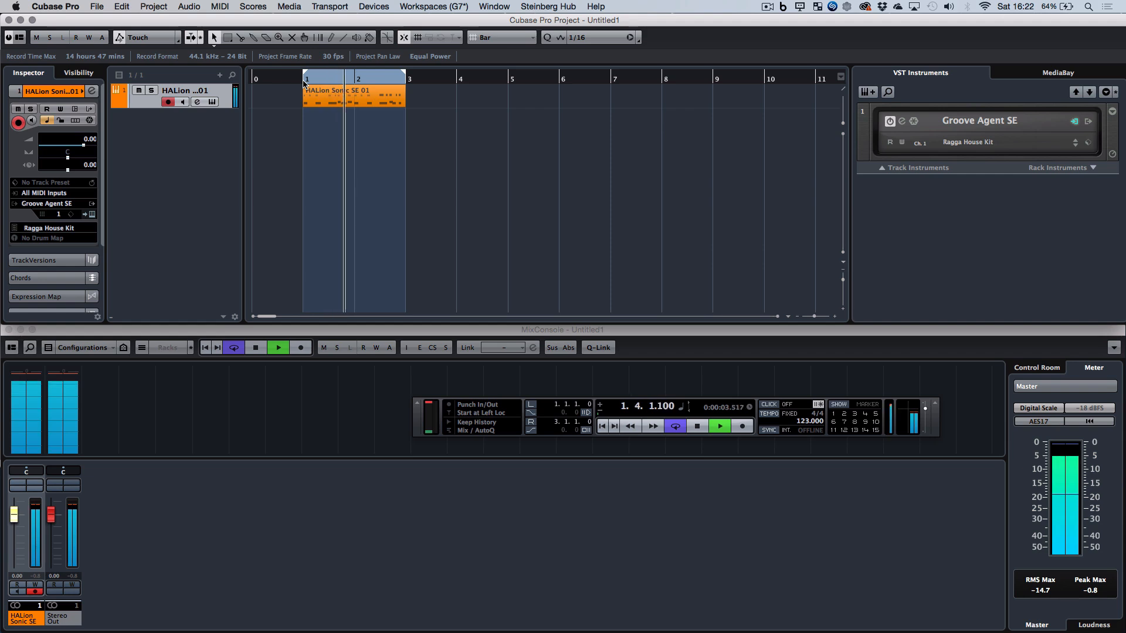
key("space")
Step: Open the recorded drum part in the Key Editor, set the velocity of all C1 notes to 127, and return to the project
left_click(370, 100)
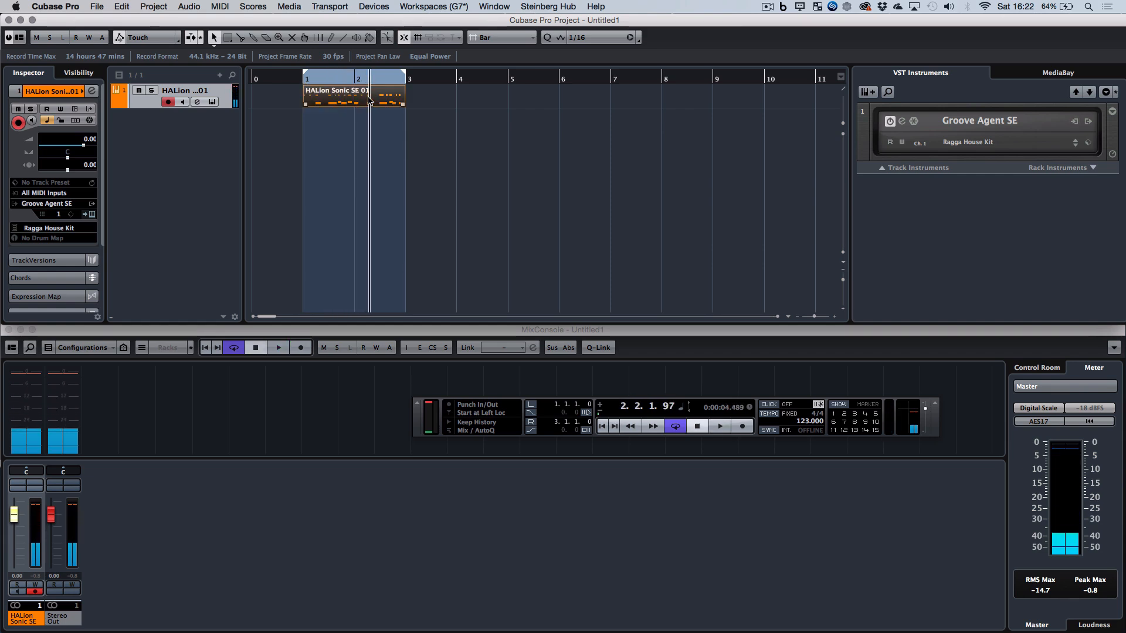
double_click(370, 100)
key("h")
key("h")
key("h")
key("h")
key("h")
key("h")
key("h")
key("h")
key("h")
key("h")
key("h")
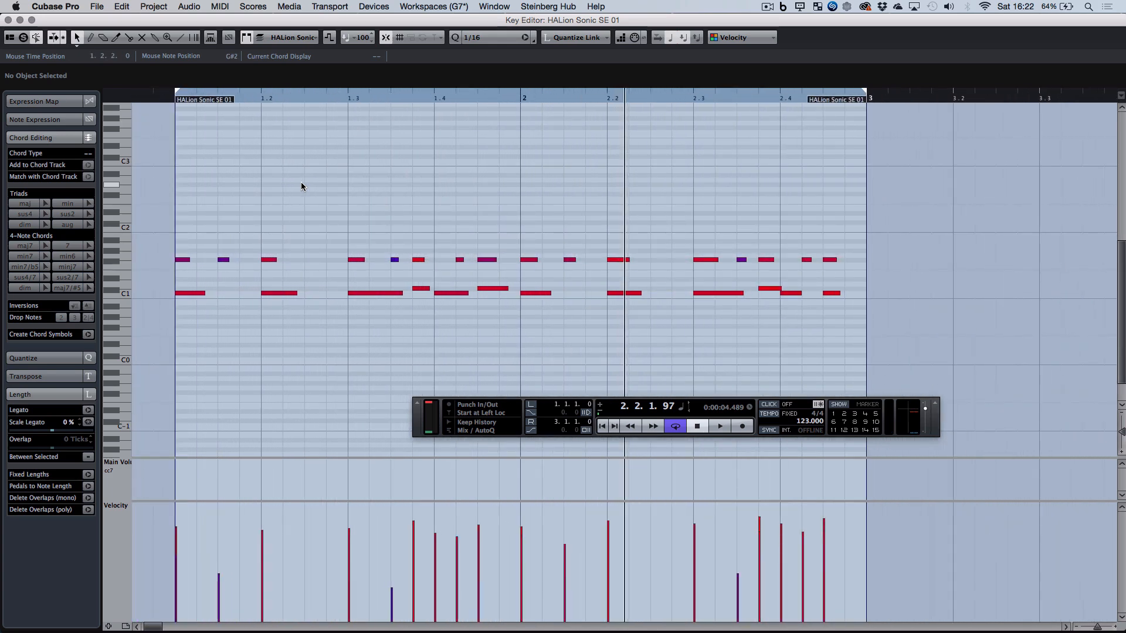
left_click_drag(187, 321, 874, 291)
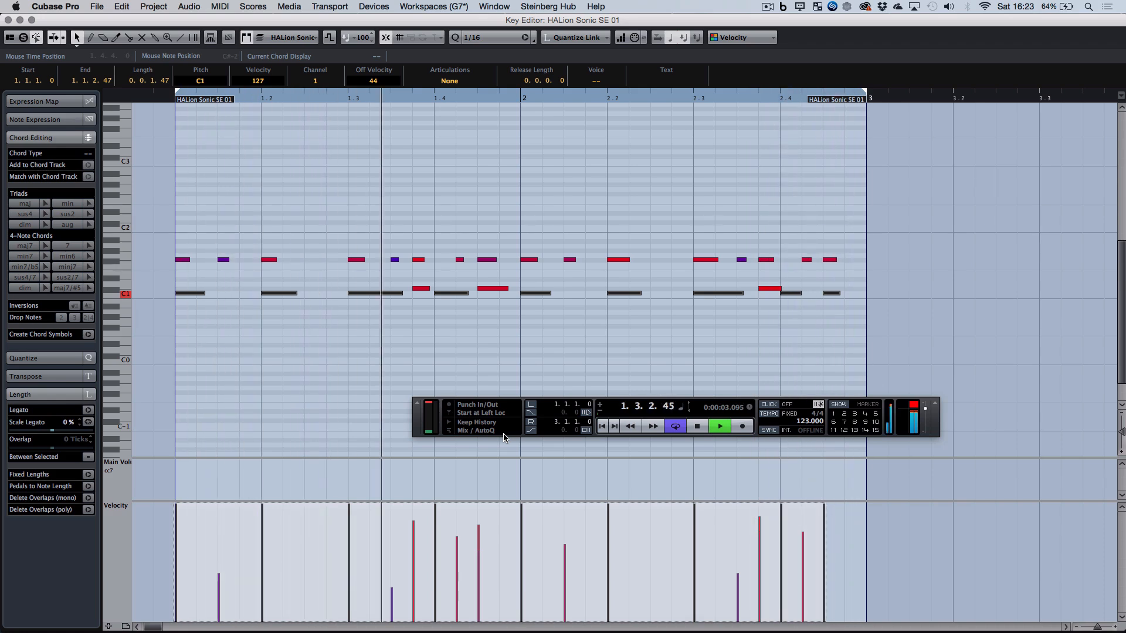
key("Return")
key("space")
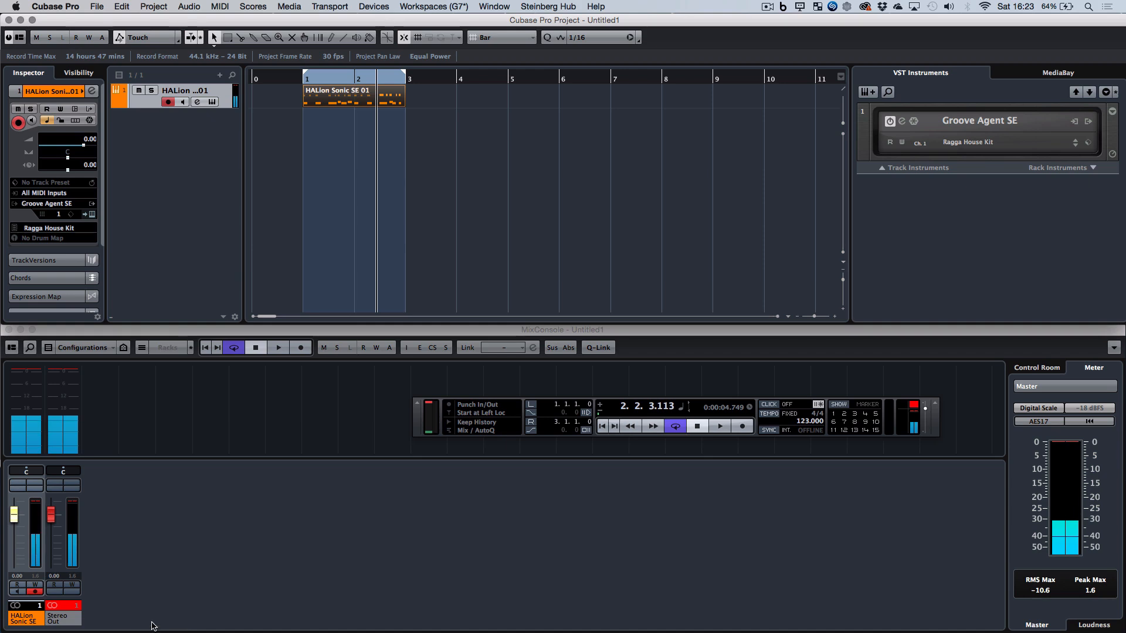
Step: Reset the Stereo Out clip indicator and activate Groove Agent SE's additional stereo outputs Out 2 through Out 10
left_click(67, 613)
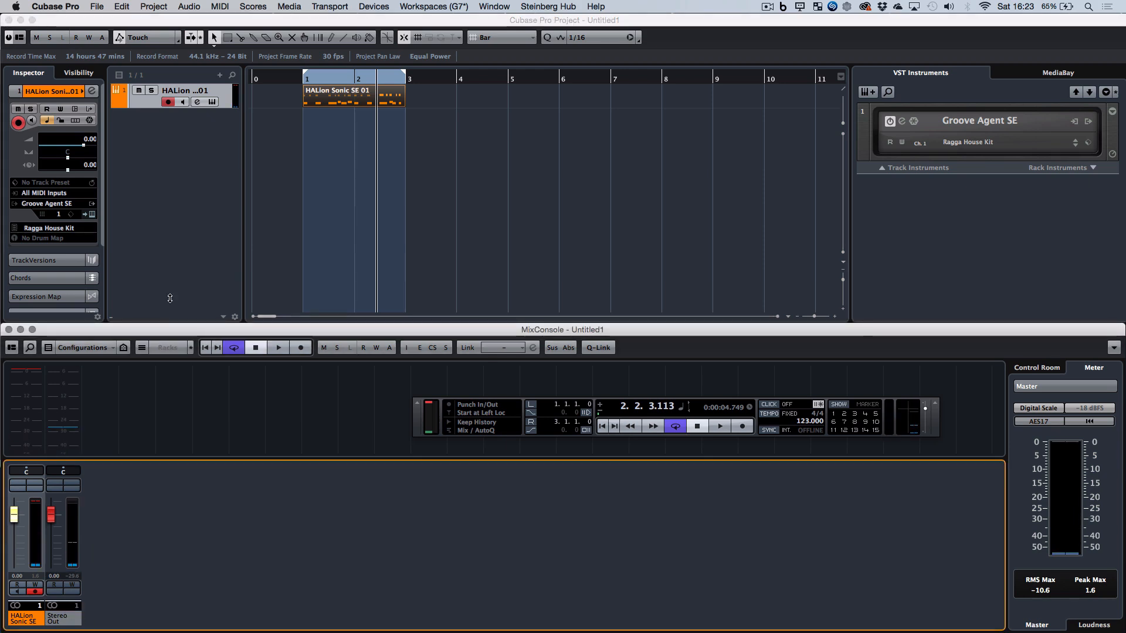
left_click(95, 205)
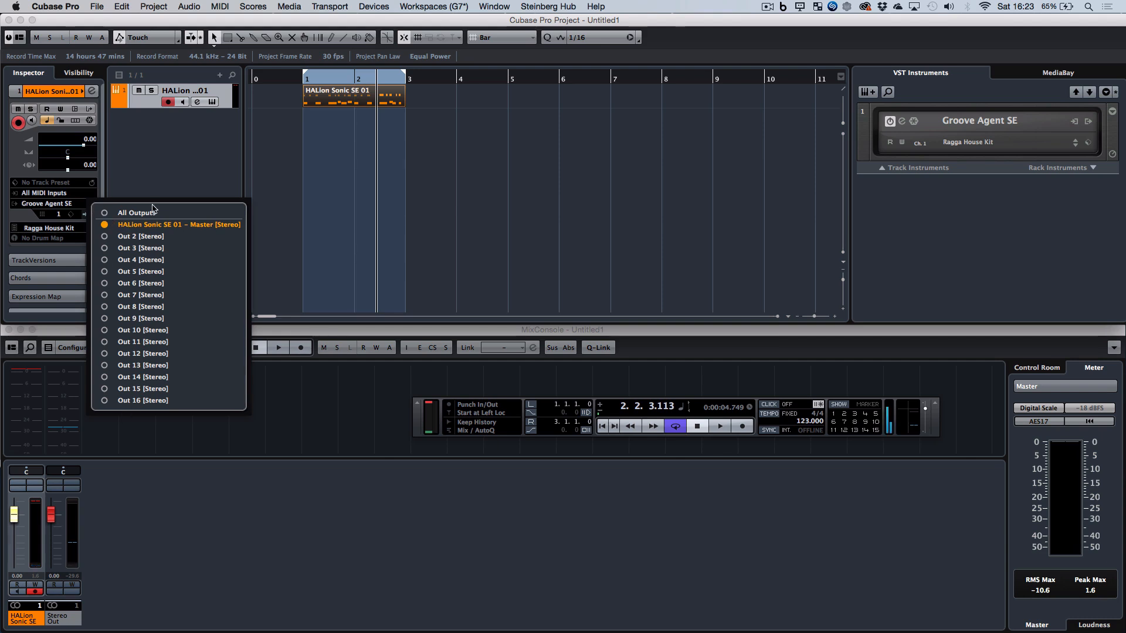
left_click(104, 237)
left_click(104, 248)
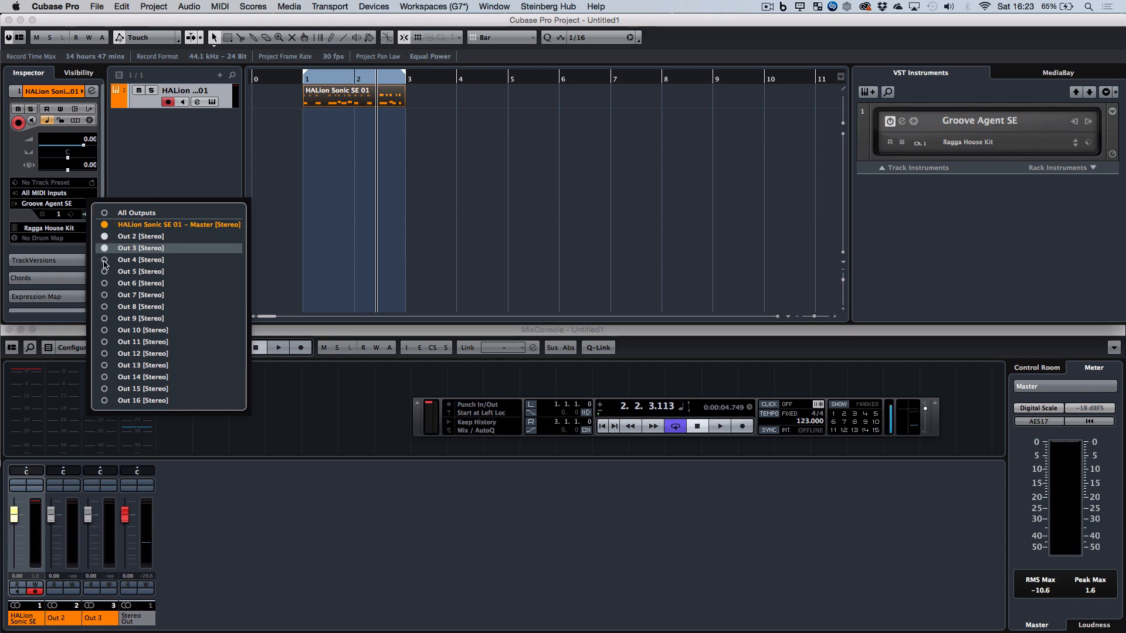
left_click(105, 260)
left_click(105, 272)
left_click(105, 283)
left_click(105, 295)
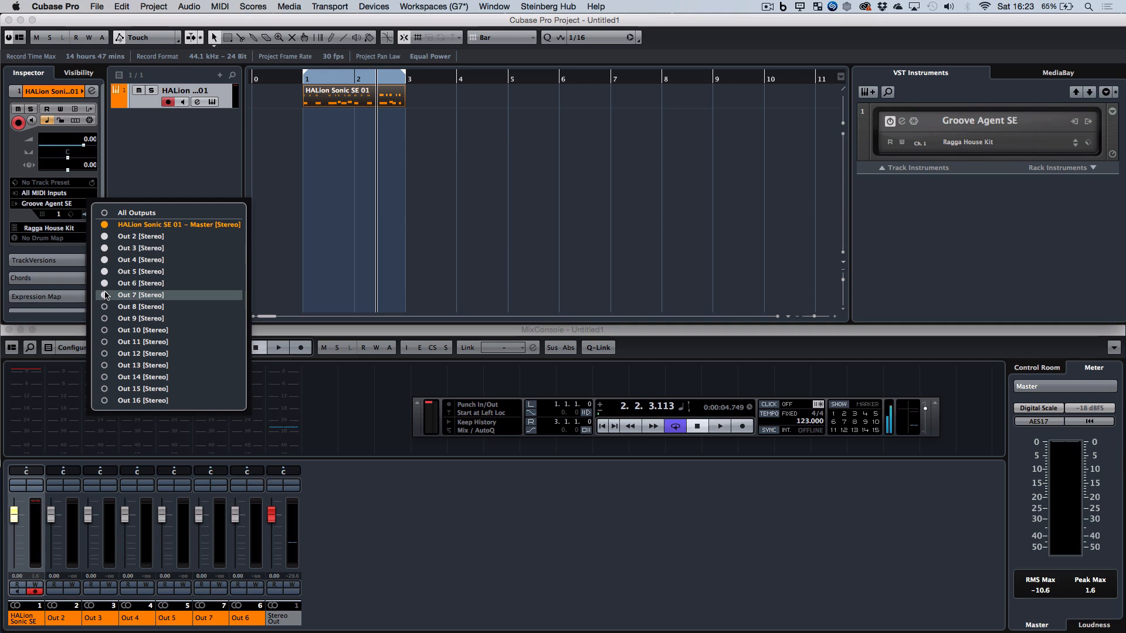
left_click(105, 307)
left_click(105, 319)
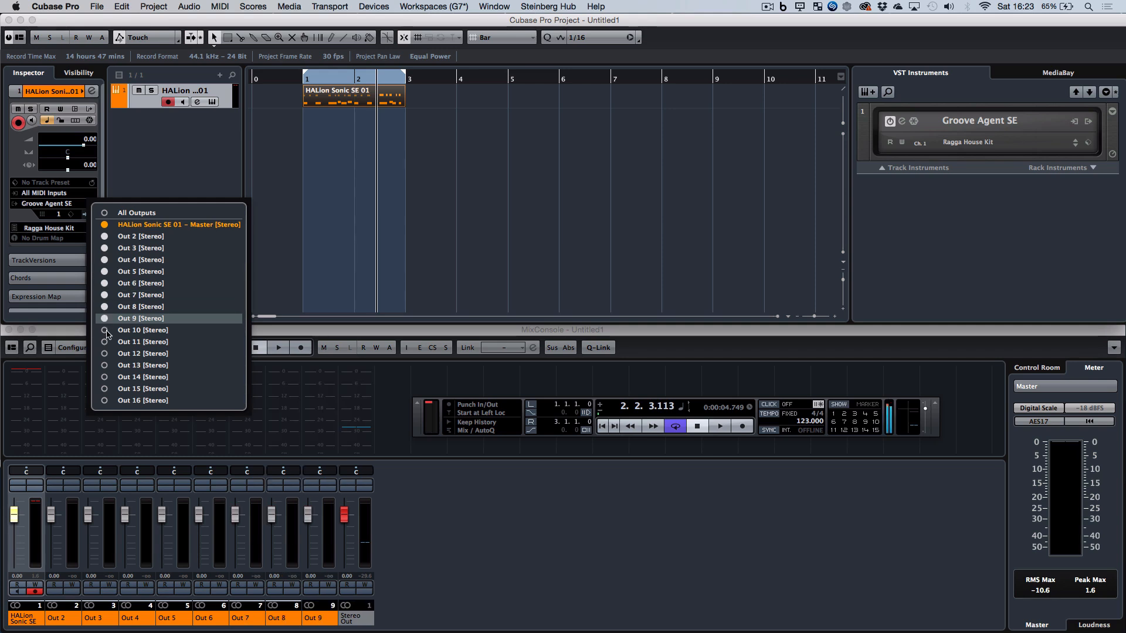
left_click(105, 330)
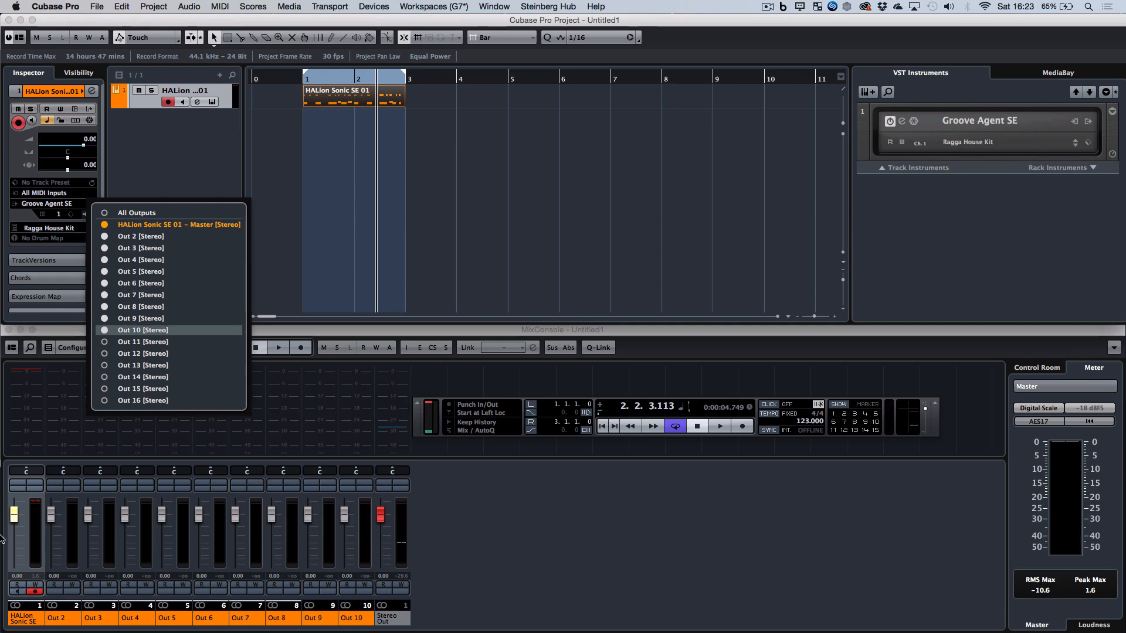
Step: Open the channel settings for the HALion Sonic SE channel and the Groove Agent SE instrument window
left_click(36, 486)
left_click(36, 486)
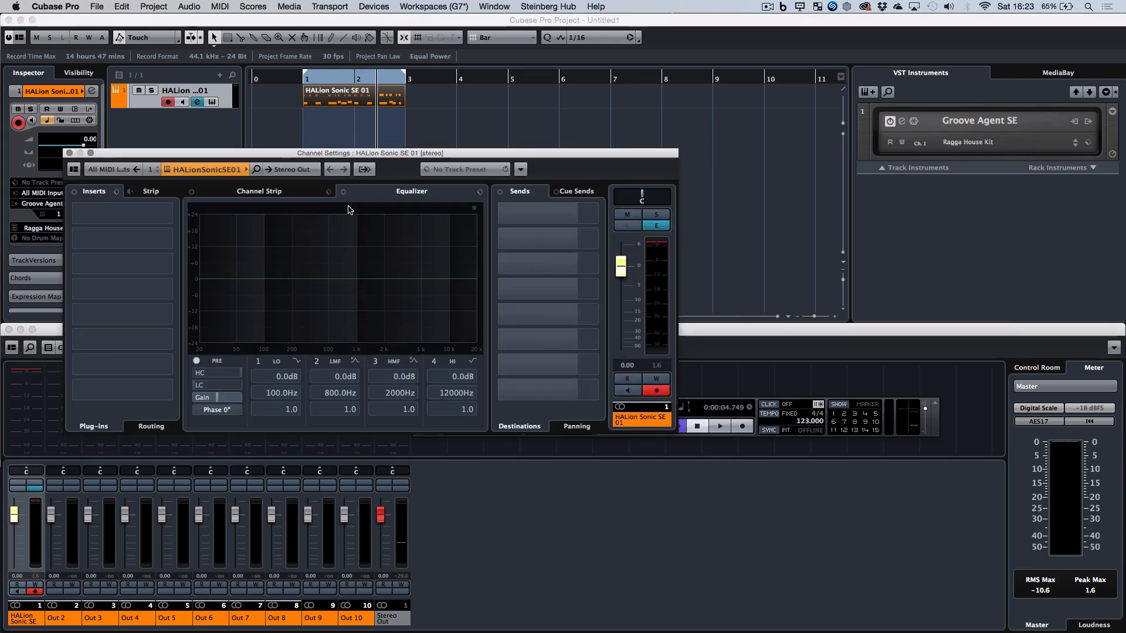
left_click(167, 170)
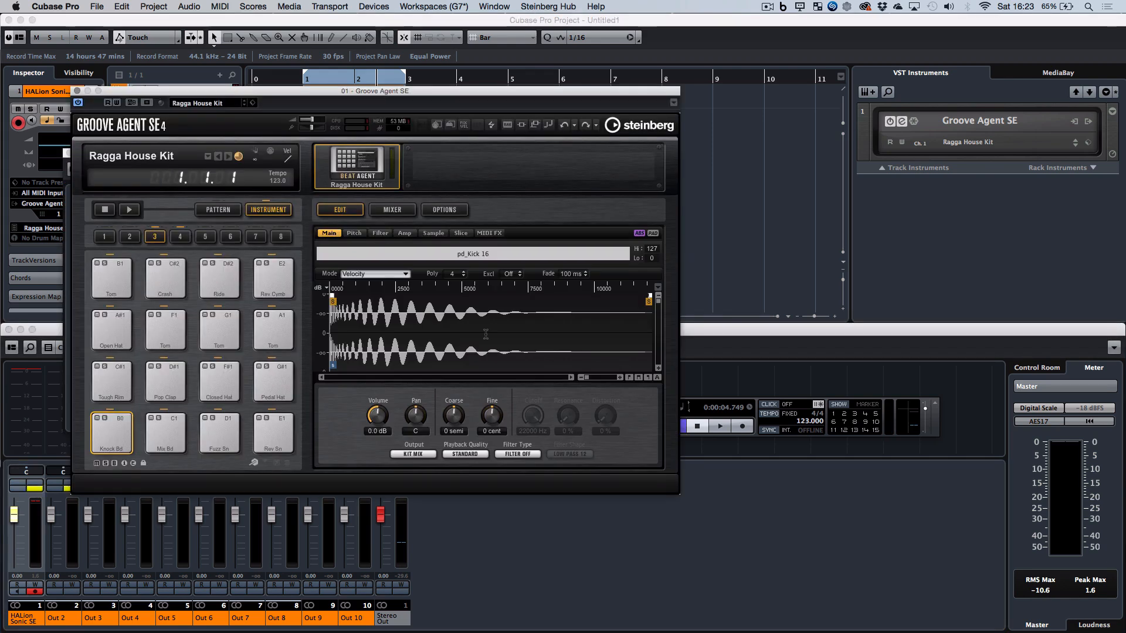
Step: Play the drum loop, lower the HALion Sonic SE channel fader to about -7 dB, and resume playback
key("space")
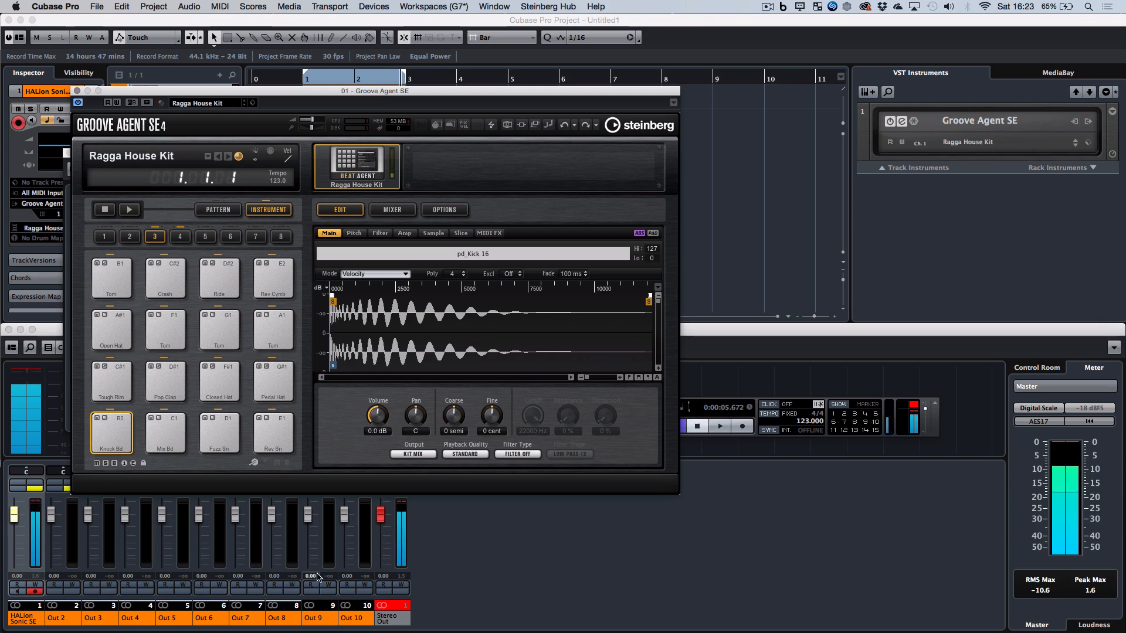
left_click_drag(14, 515, 17, 533)
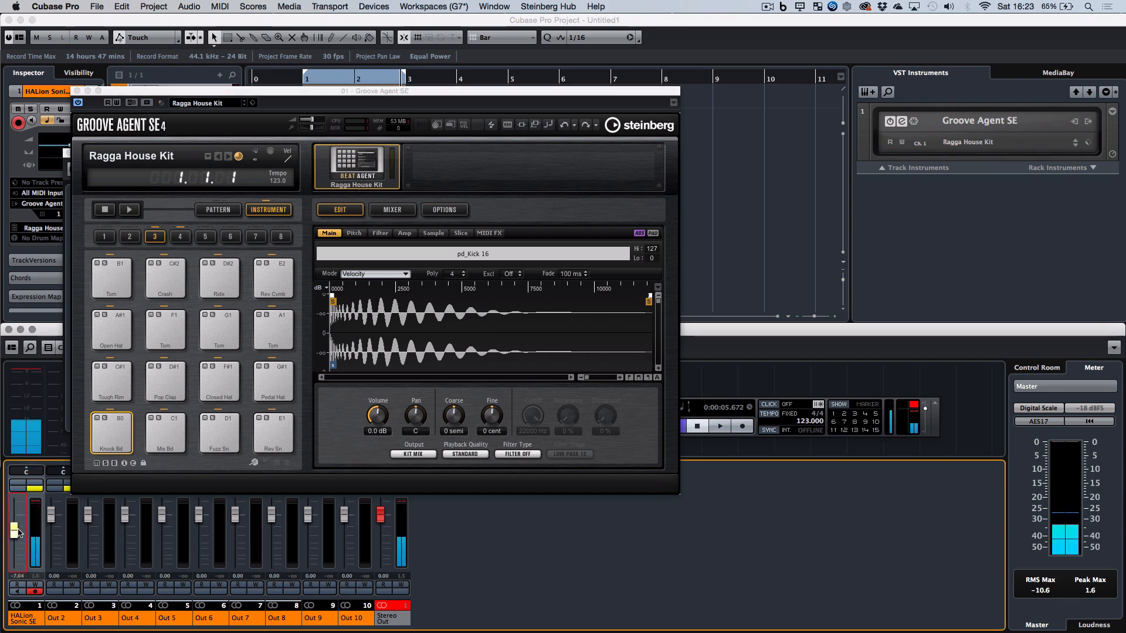
key("space")
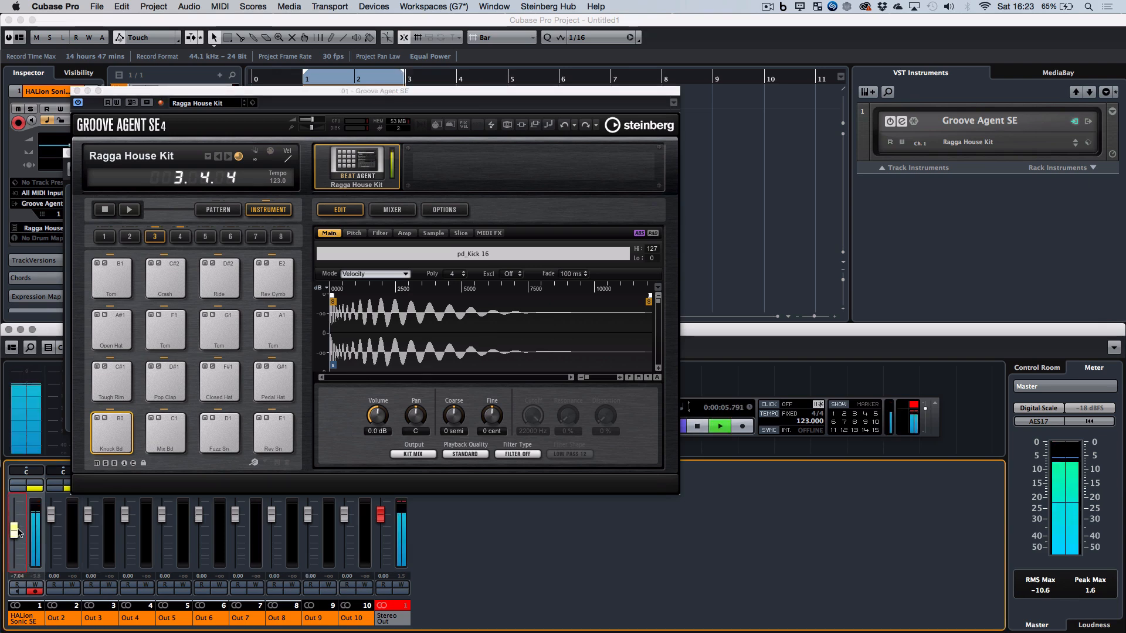
Step: Stop playback and route the Closed Hat pad in Groove Agent SE to Out 2
key("space")
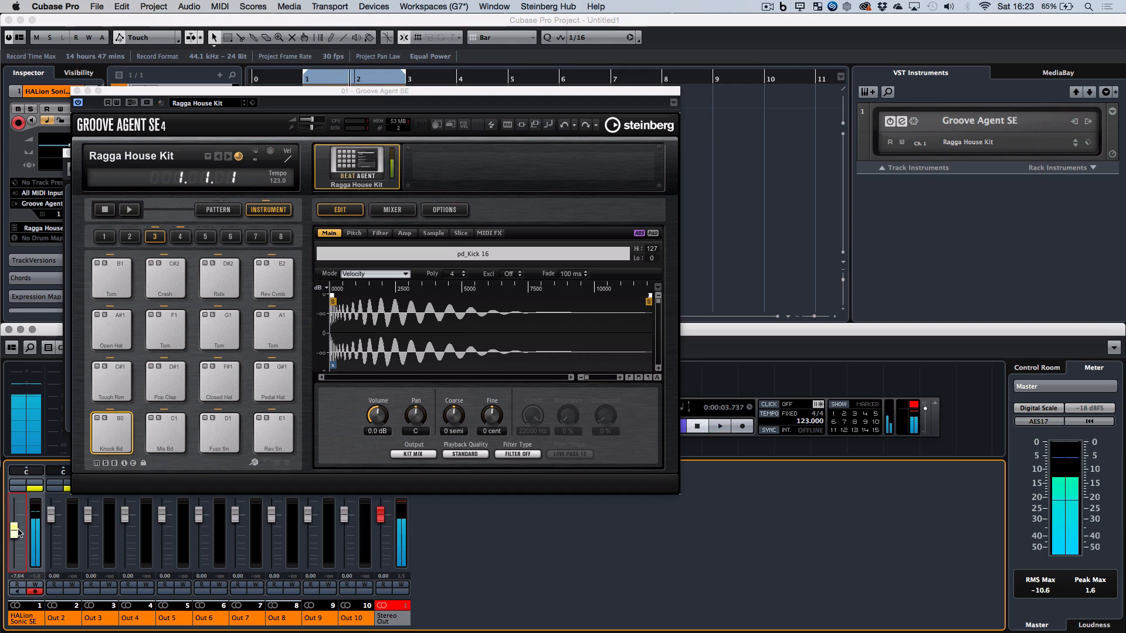
left_click(164, 431)
left_click(214, 384)
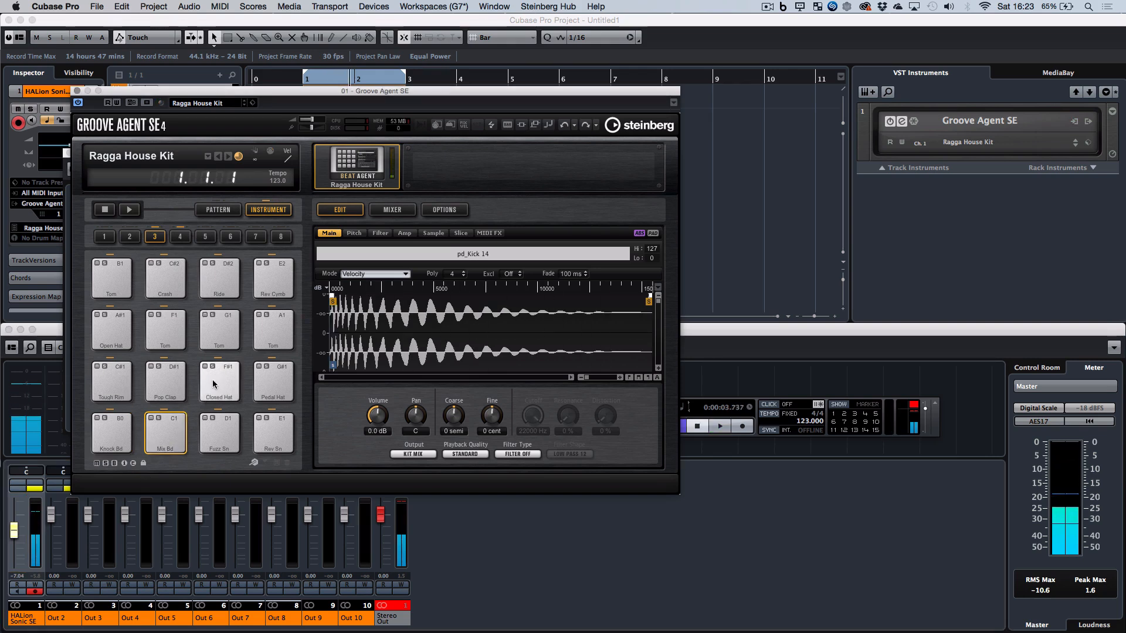
left_click(214, 384)
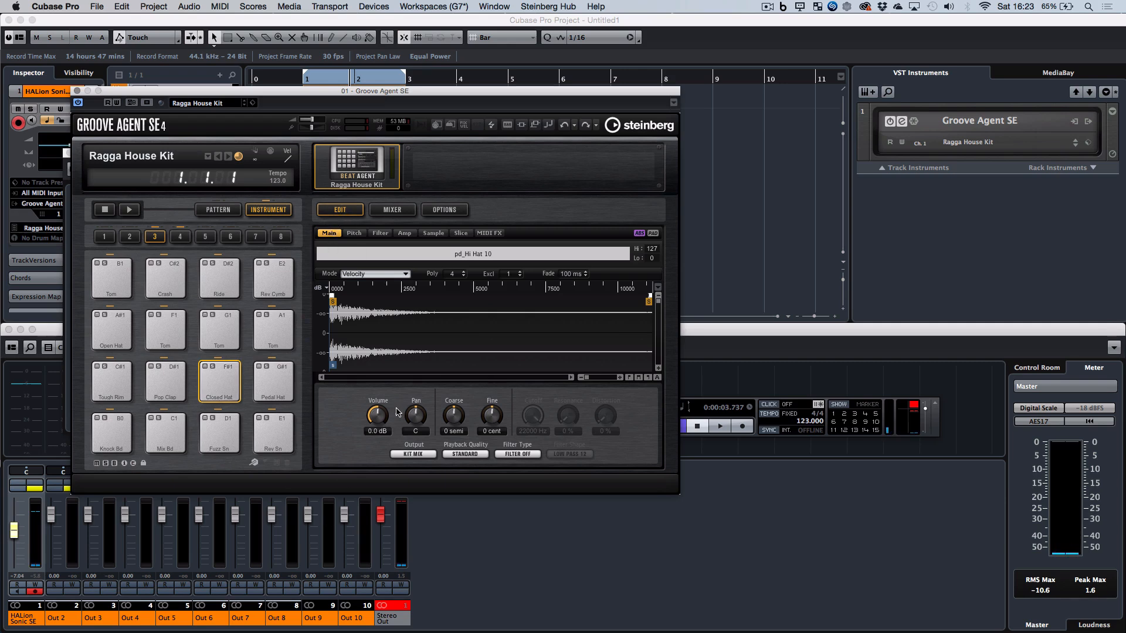
left_click(422, 454)
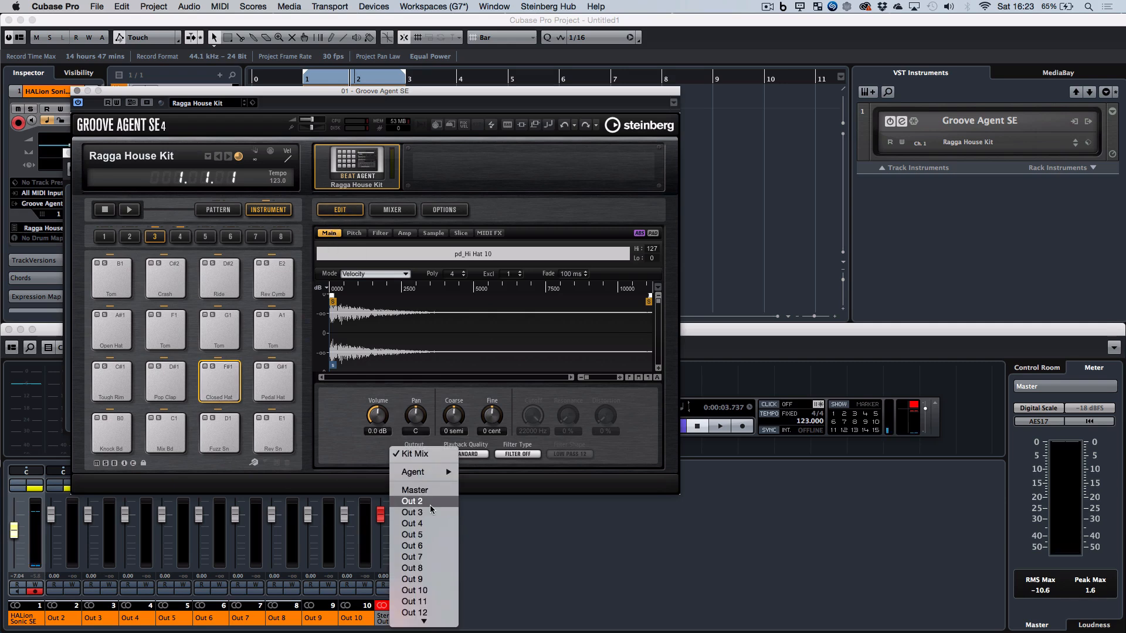
left_click(412, 502)
Step: Play the drum loop and lower the Out 2 channel fader to about -7.4 dB, stopping playback when set
left_click_drag(52, 521, 53, 531)
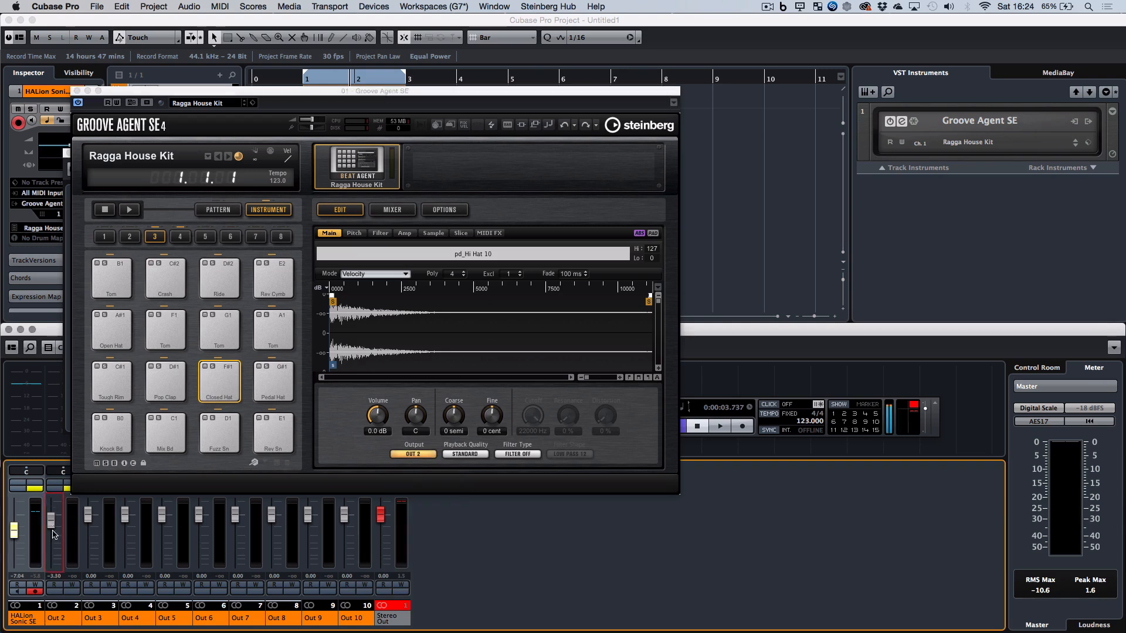
key("space")
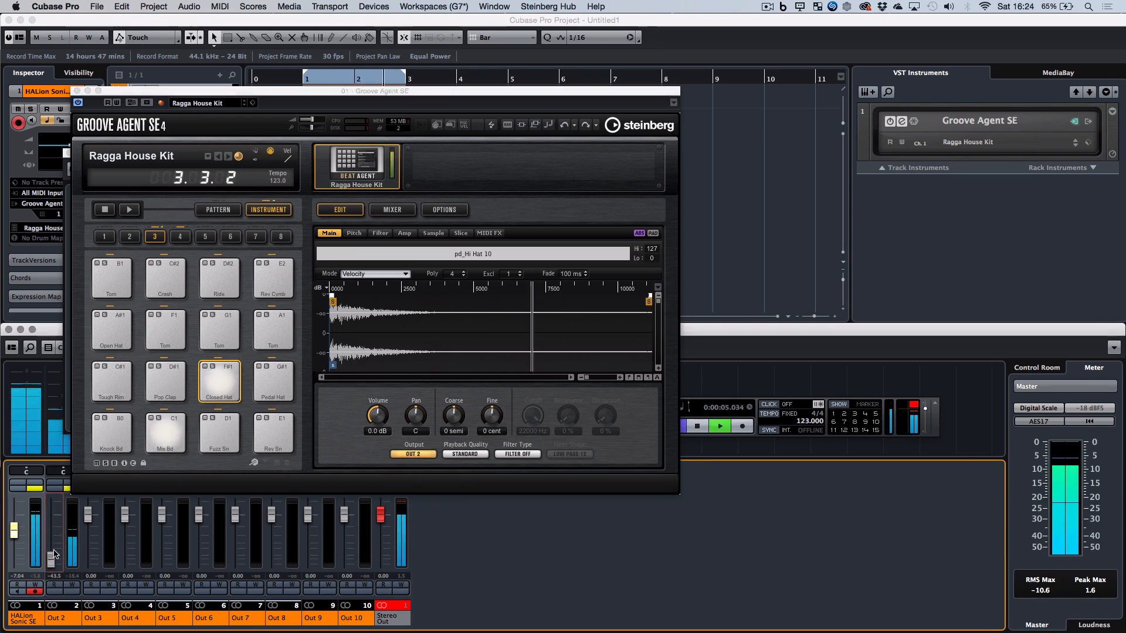
left_click_drag(53, 538, 51, 532)
key("space")
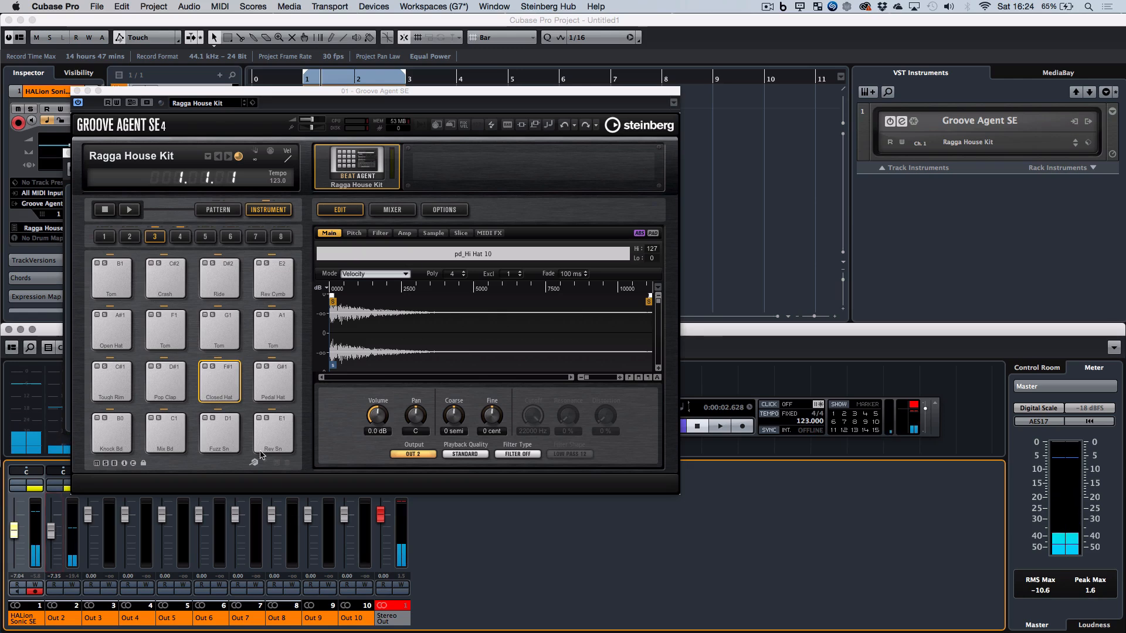
Step: Route the Tough Rim pad in Groove Agent SE to Out 3
left_click(267, 434)
left_click(116, 394)
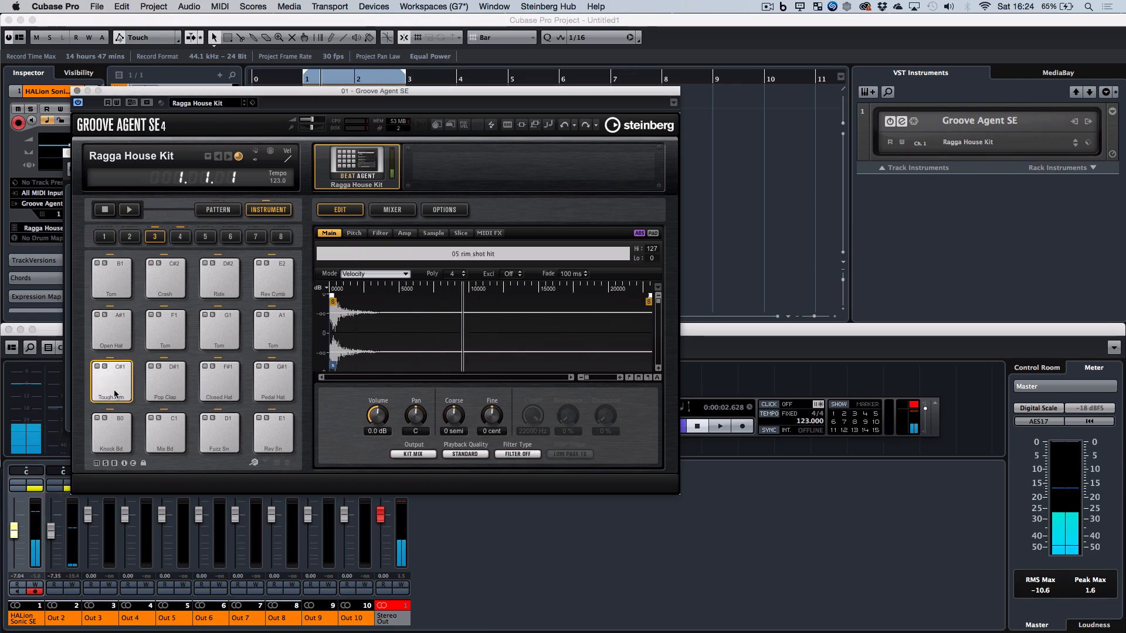
left_click(404, 455)
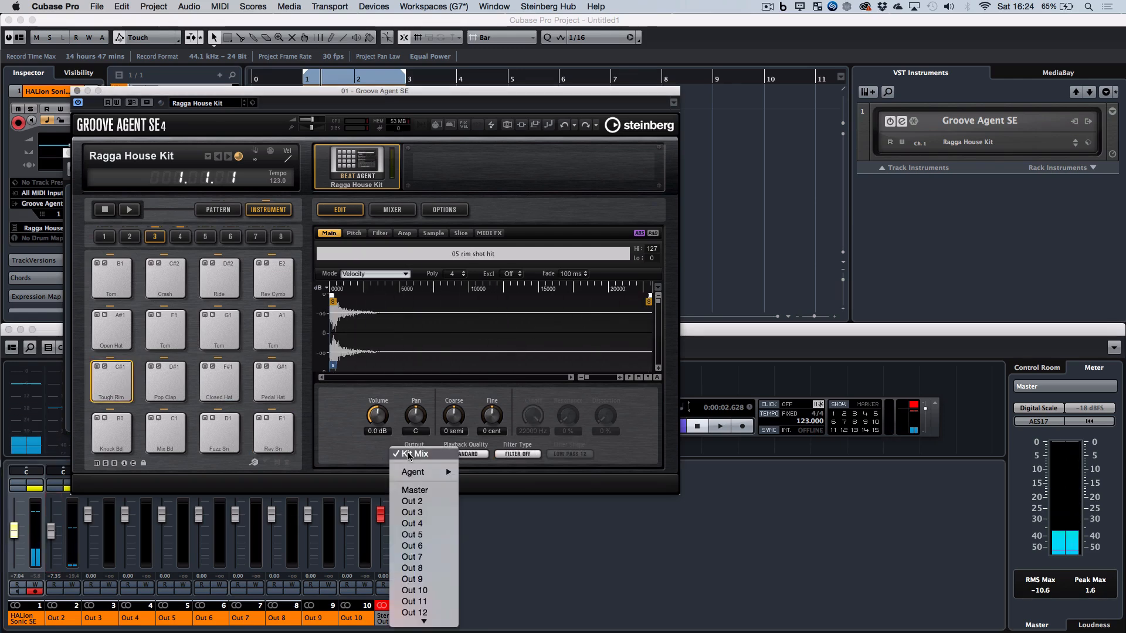
left_click(423, 512)
Step: Rename the first three mixer channels as kick, closed hat and rimshot
left_click(28, 619)
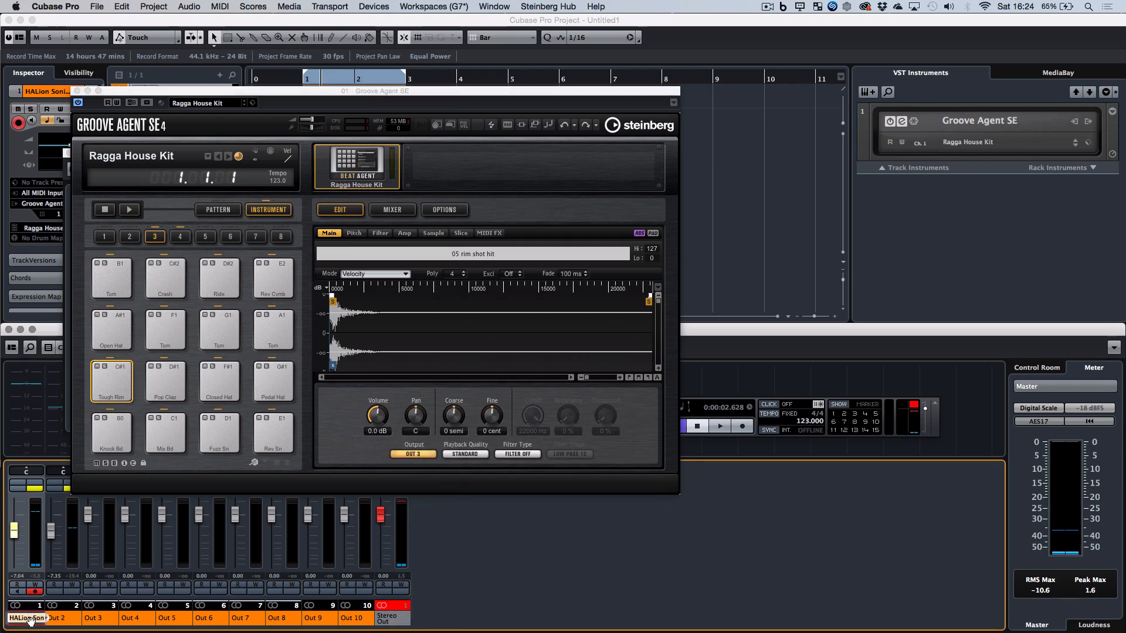
double_click(62, 619)
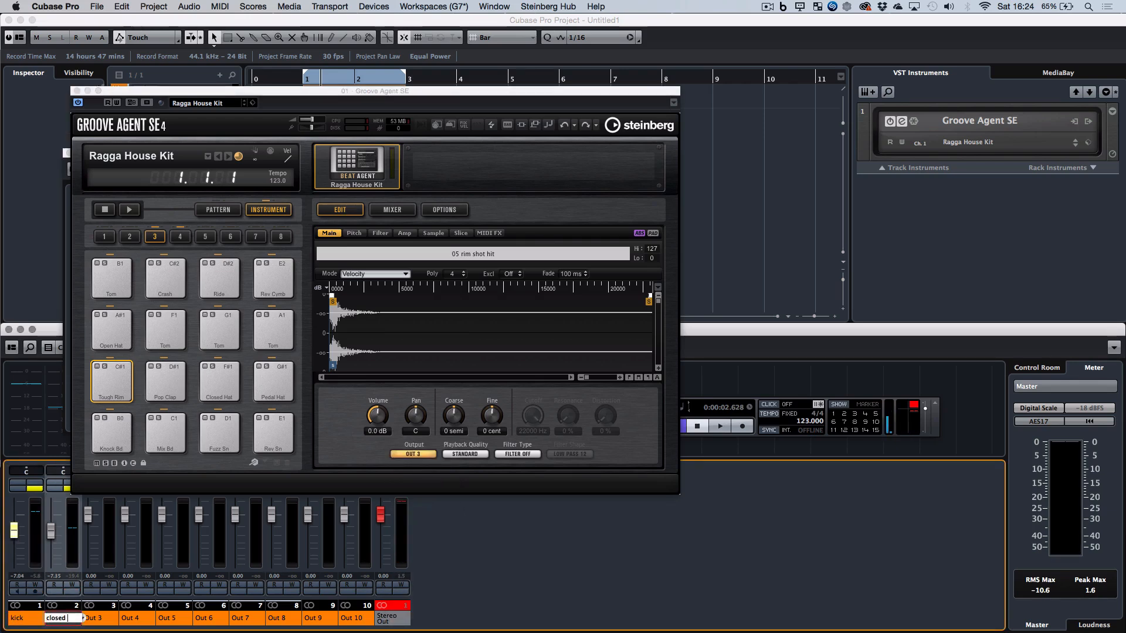
type("closed hat")
key("Return")
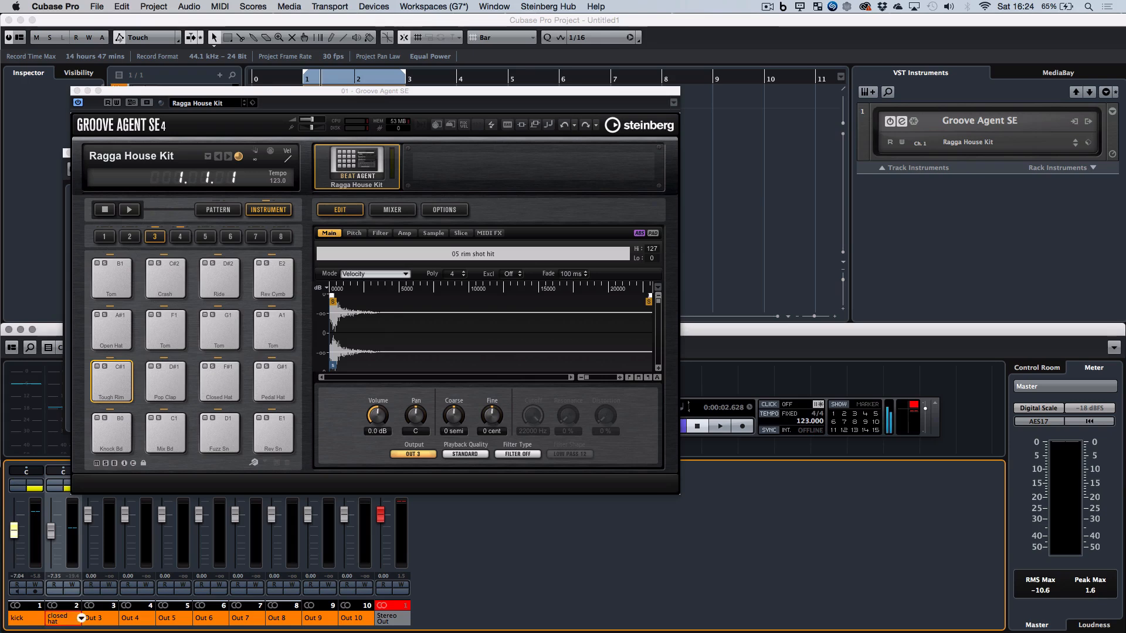
double_click(97, 618)
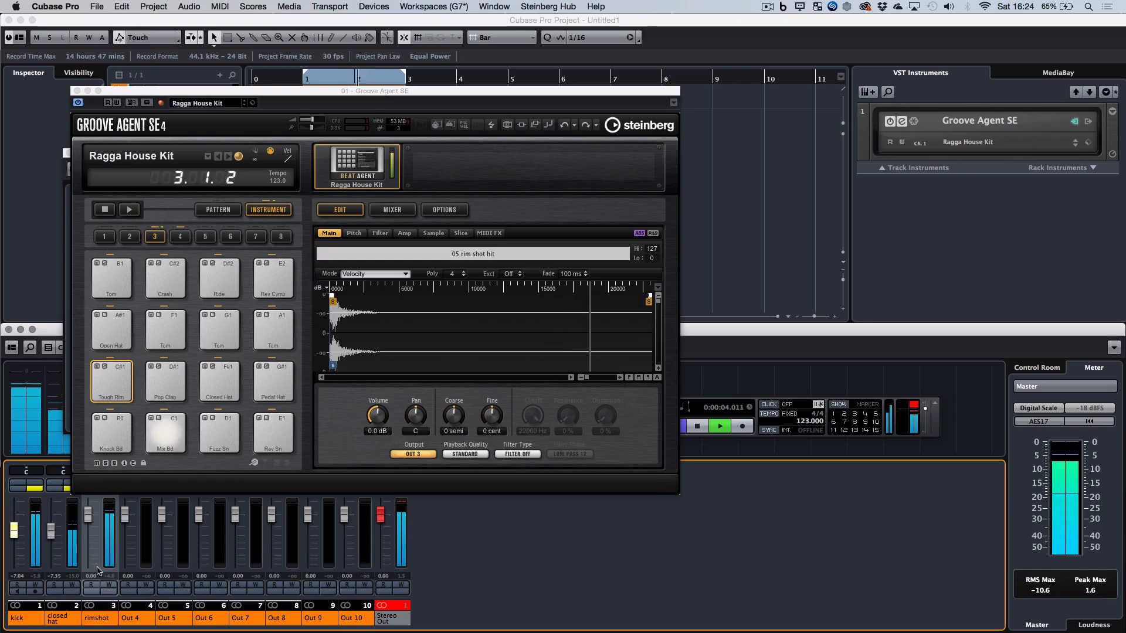
Step: Lower the rimshot channel fader to about -5.5 dB, stop playback and reset the Stereo Out clip indicator
left_click_drag(92, 524, 91, 536)
key("space")
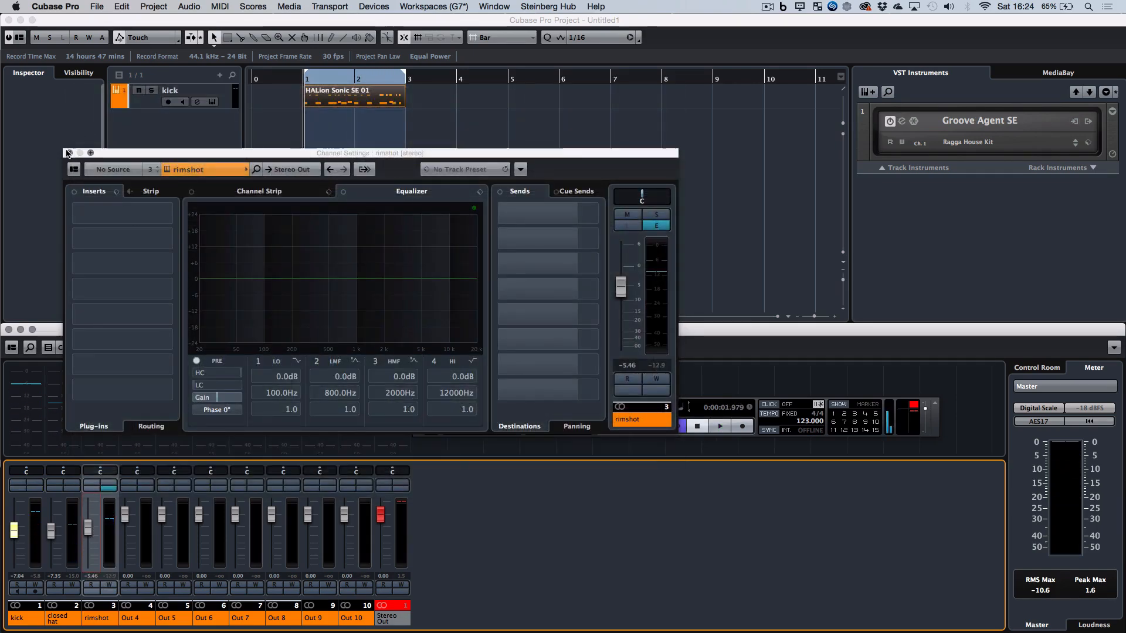
left_click(68, 153)
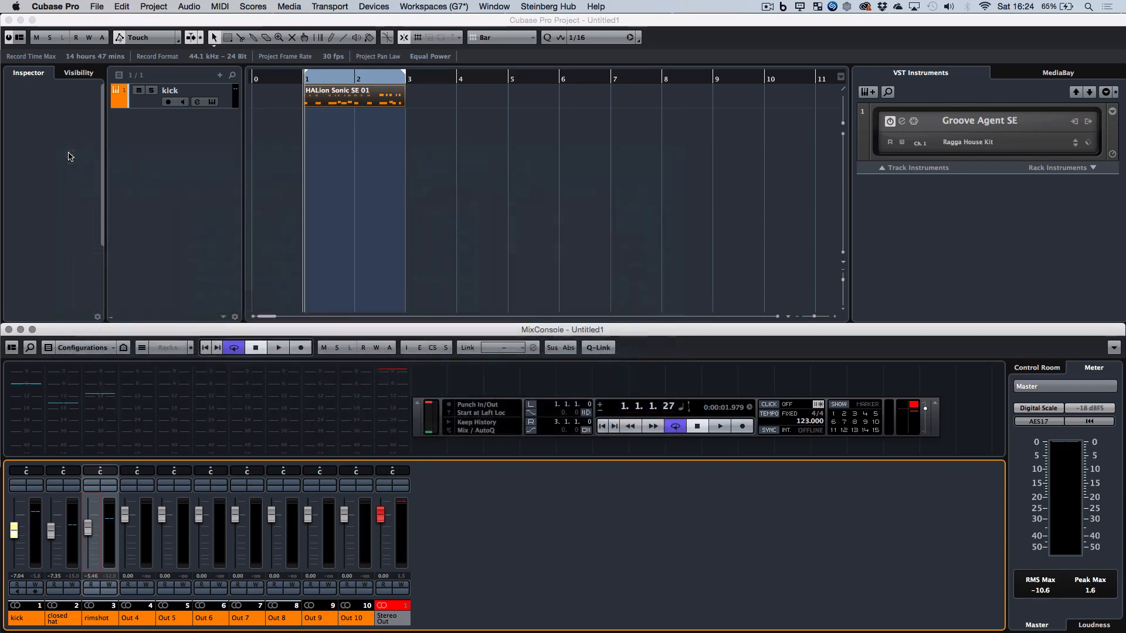
left_click(394, 608)
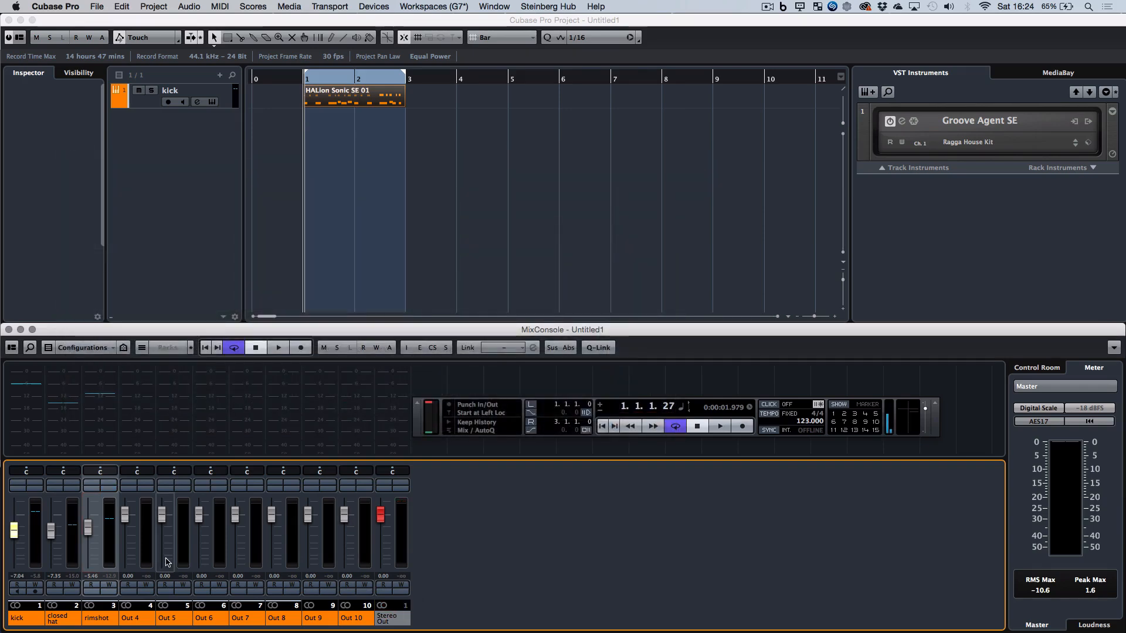
Step: Solo the rimshot channel, open its channel settings and audition it in the loop
left_click(112, 483)
left_click(108, 490)
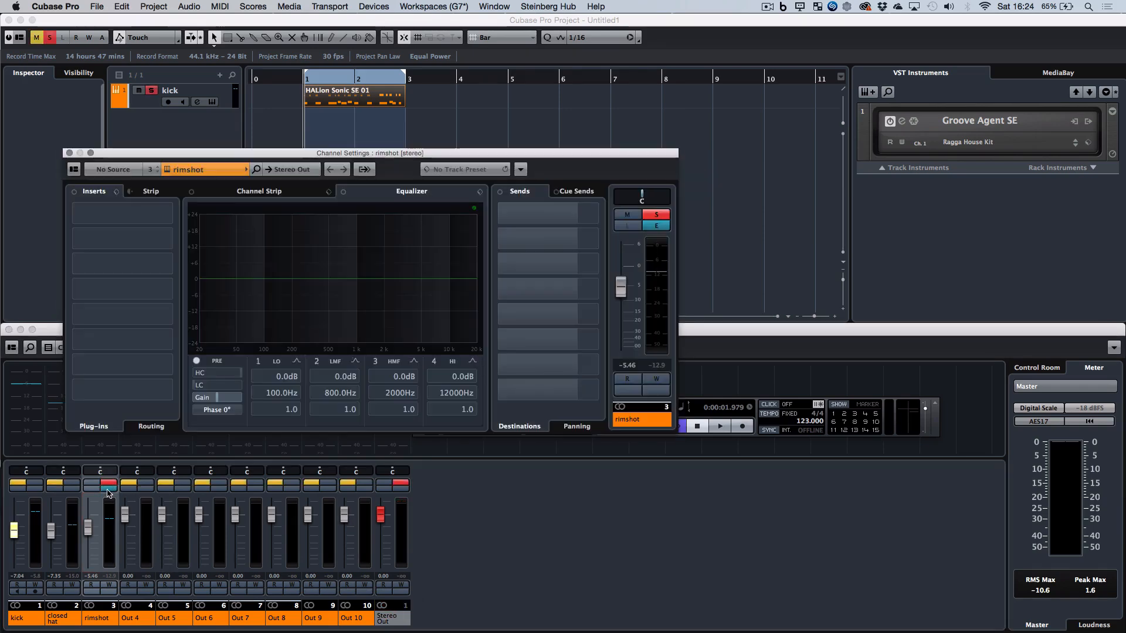
key("space")
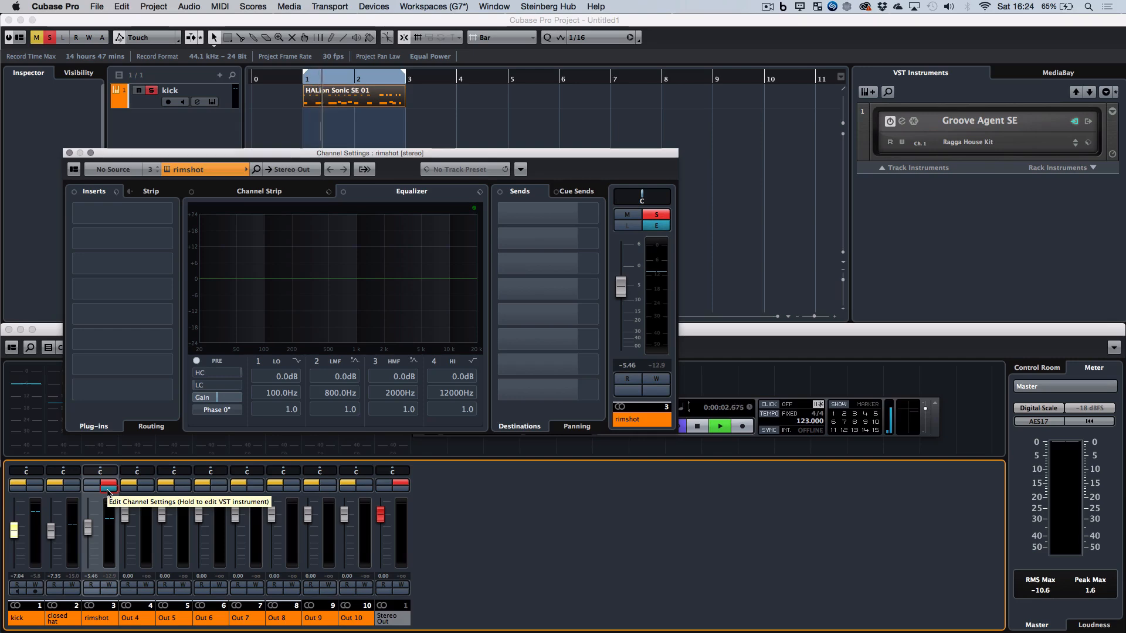
key("space")
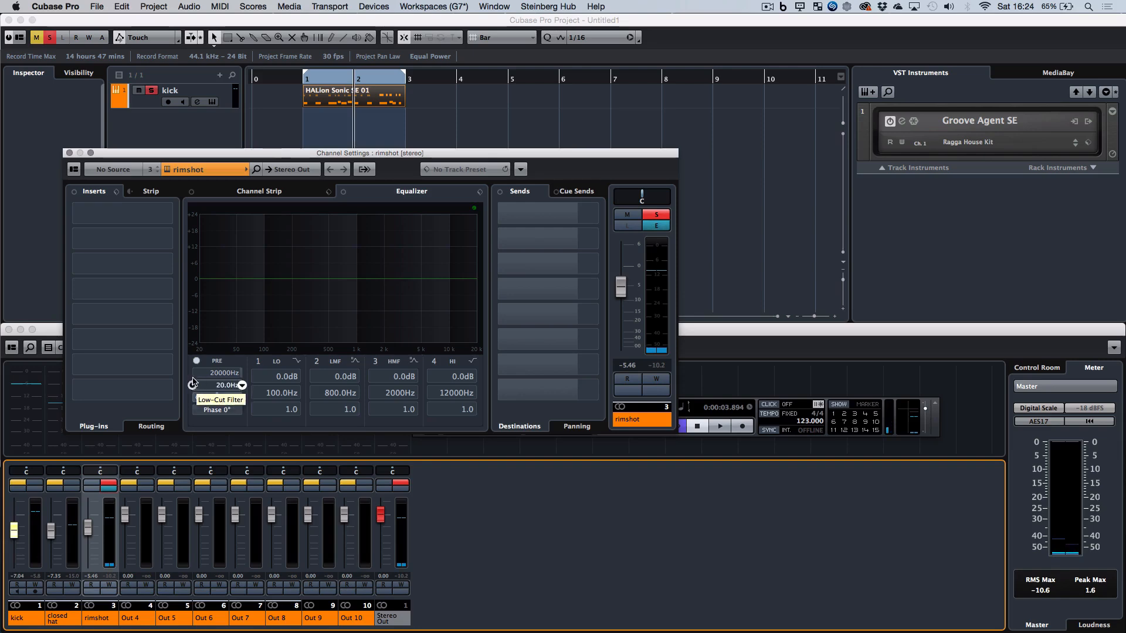
Step: Enable the rimshot channel's low-cut filter and raise its frequency to about 247 Hz
left_click(192, 384)
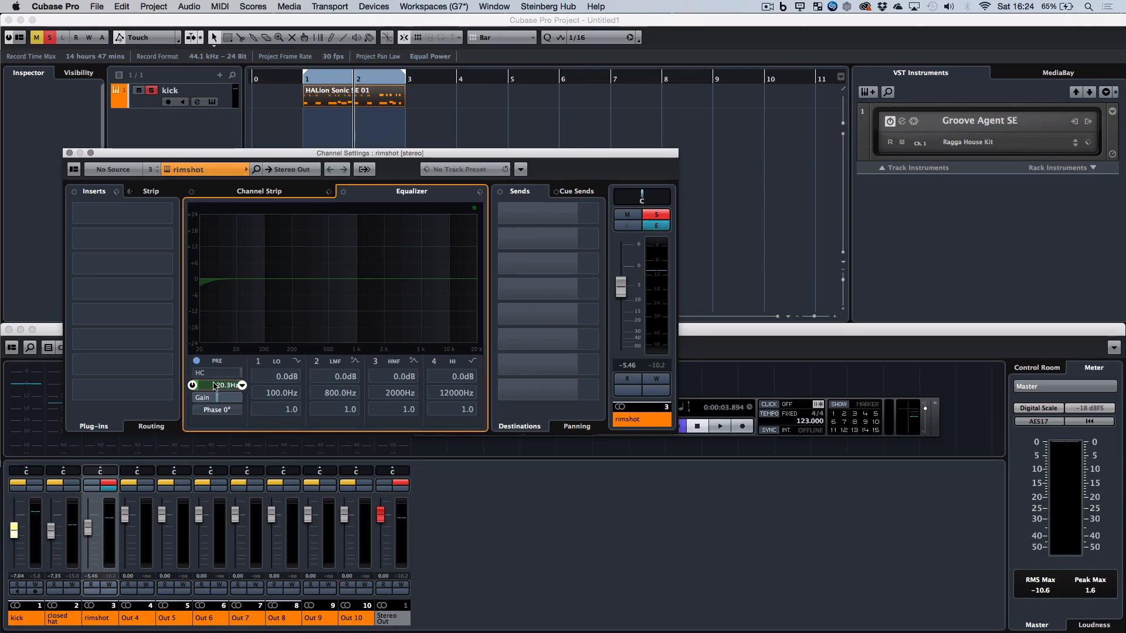
scroll(223, 385, "up", 5)
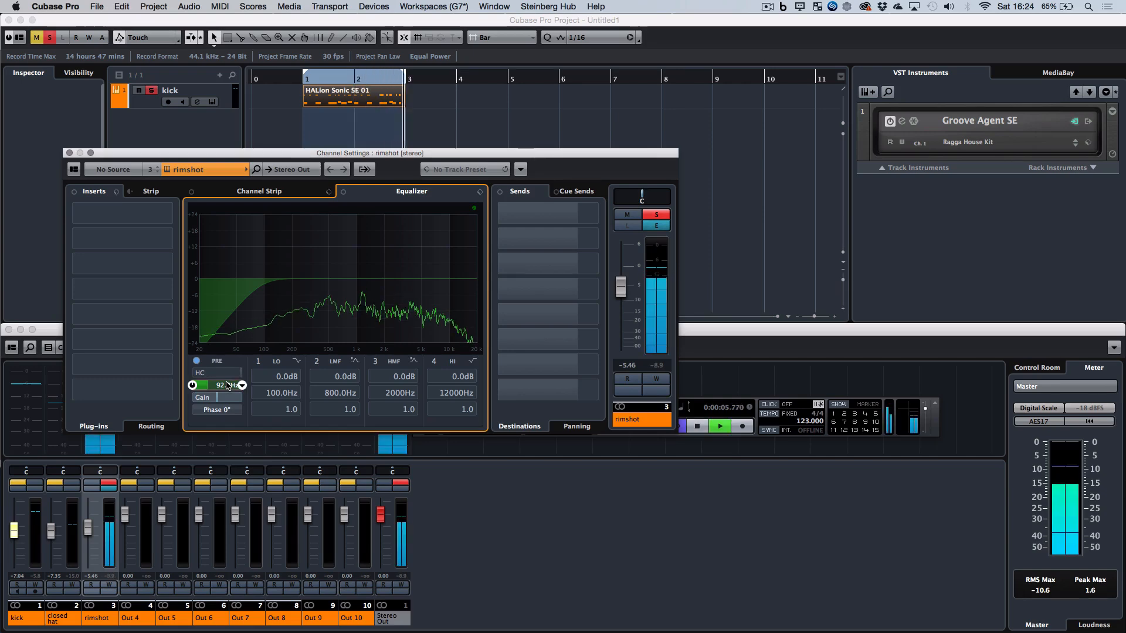
scroll(211, 385, "down", 2)
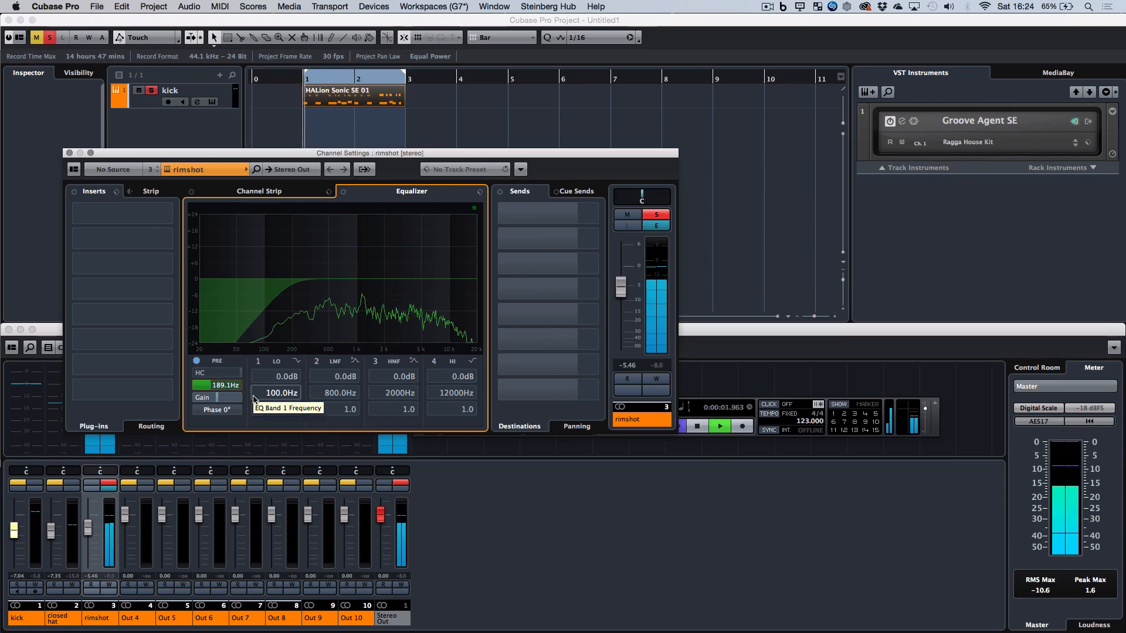
scroll(216, 389, "up", 3)
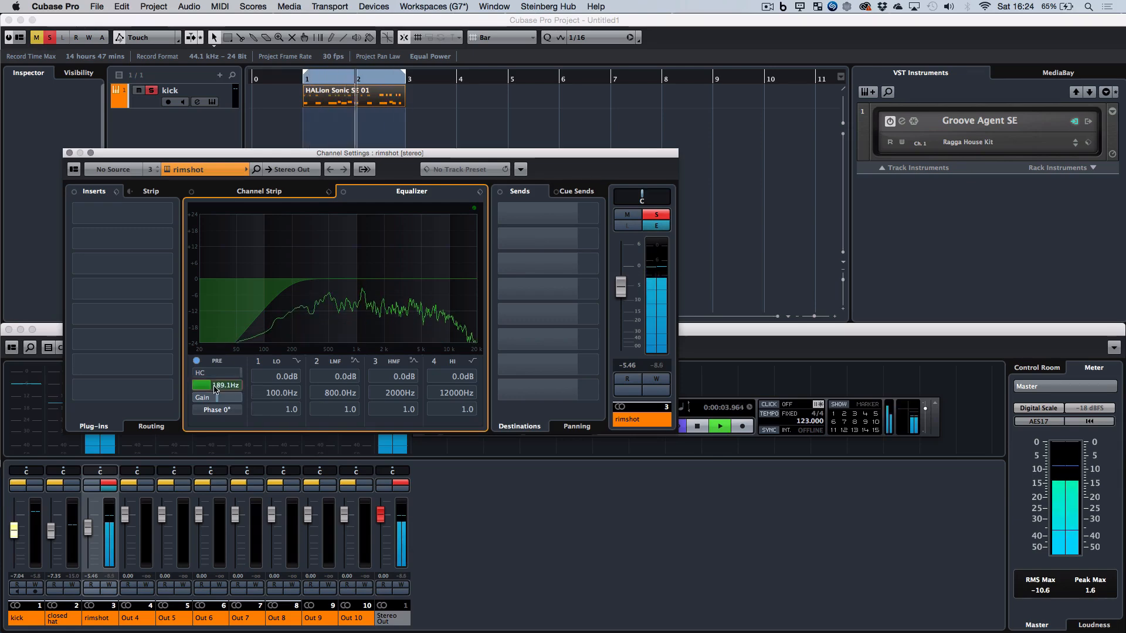
scroll(216, 388, "up", 3)
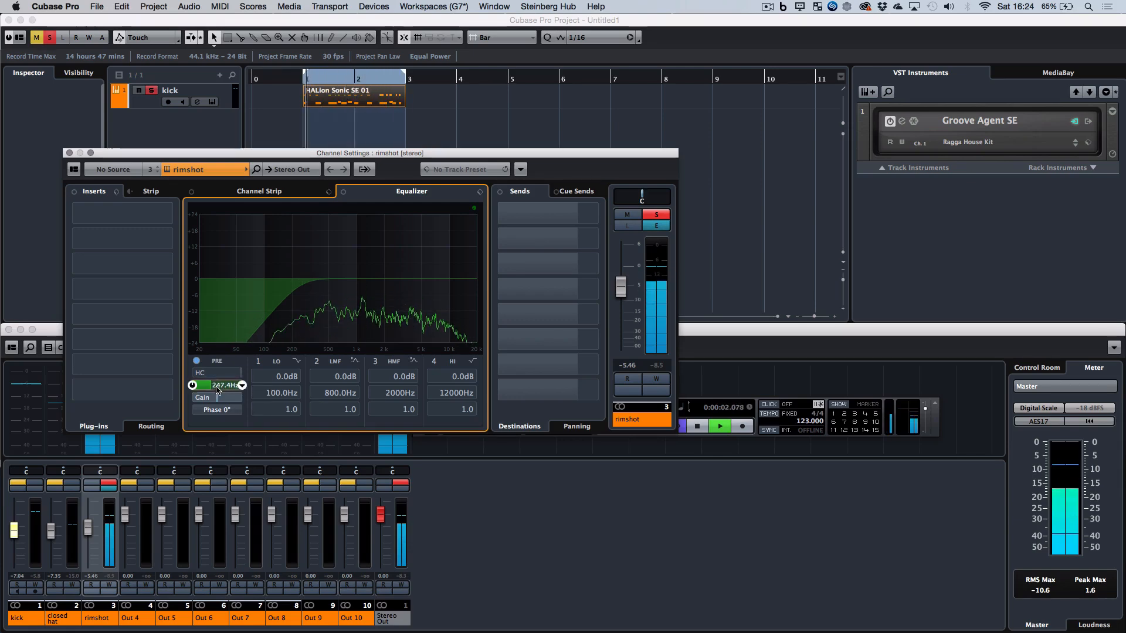
Step: Unsolo the rimshot channel and listen to the full drum mix before stopping playback
left_click(655, 214)
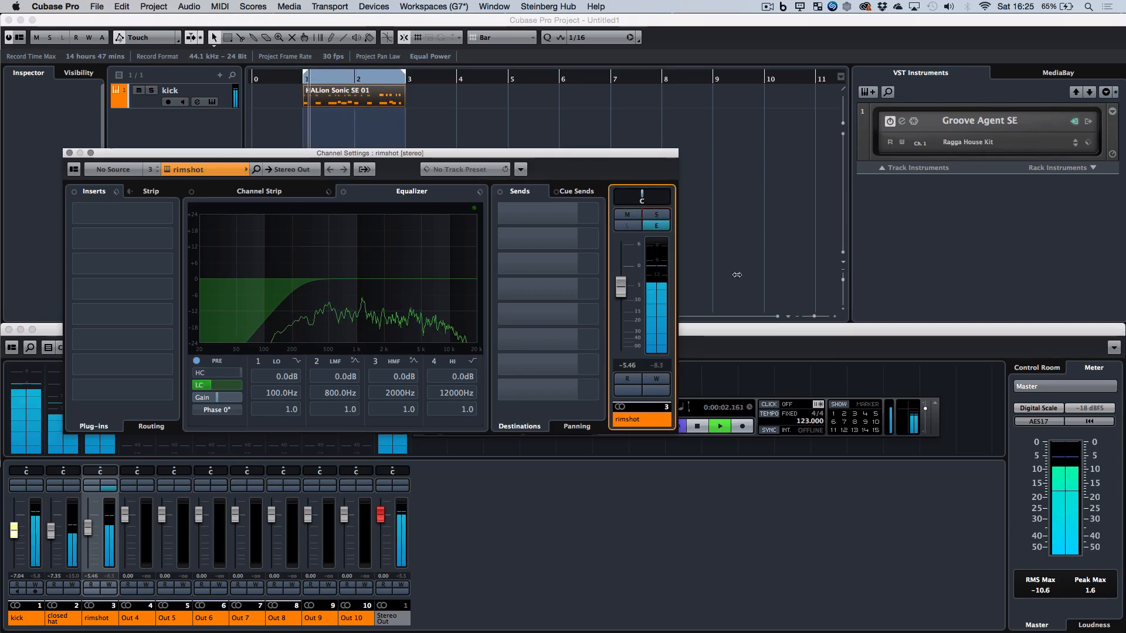
key("space")
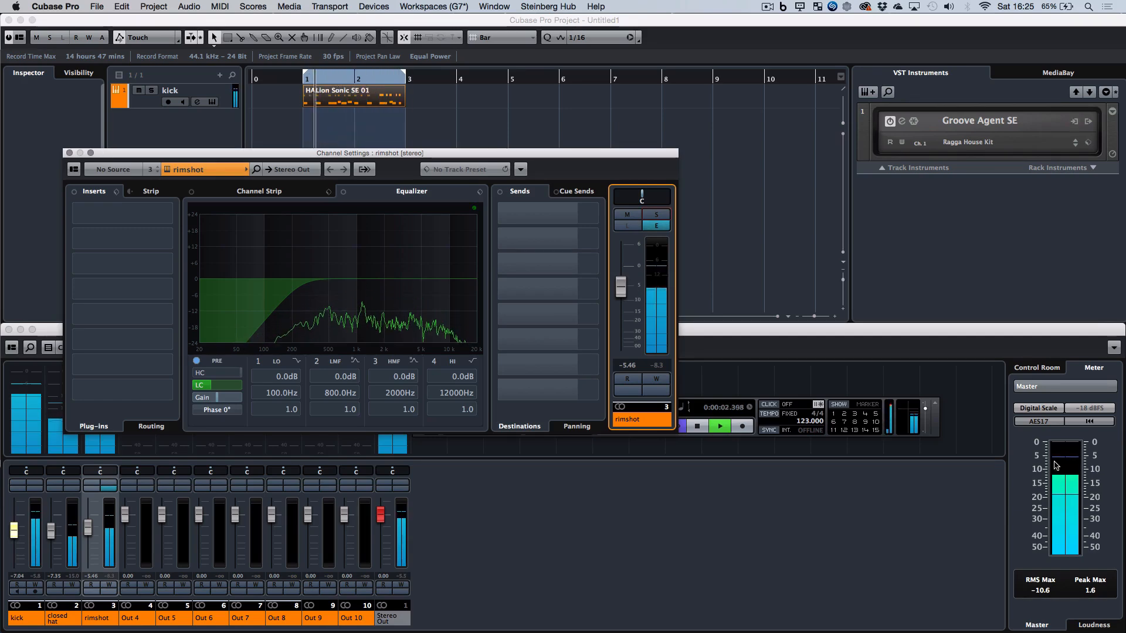
key("space")
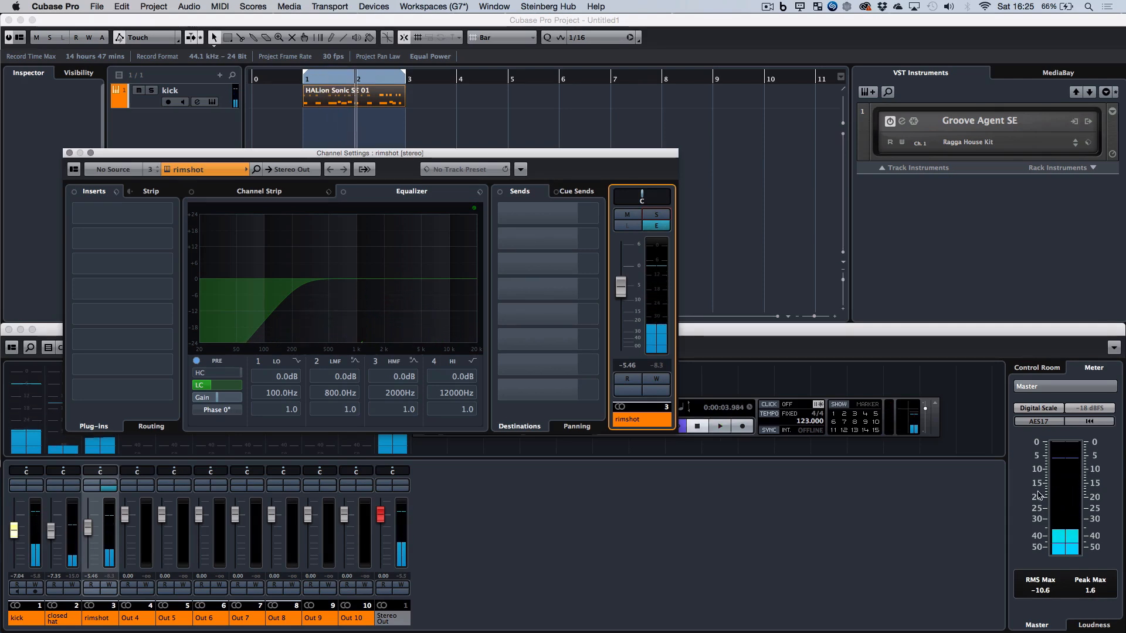
Step: Toggle the MixConsole's Control Room/Meter section off and back on in the window layout
left_click(12, 348)
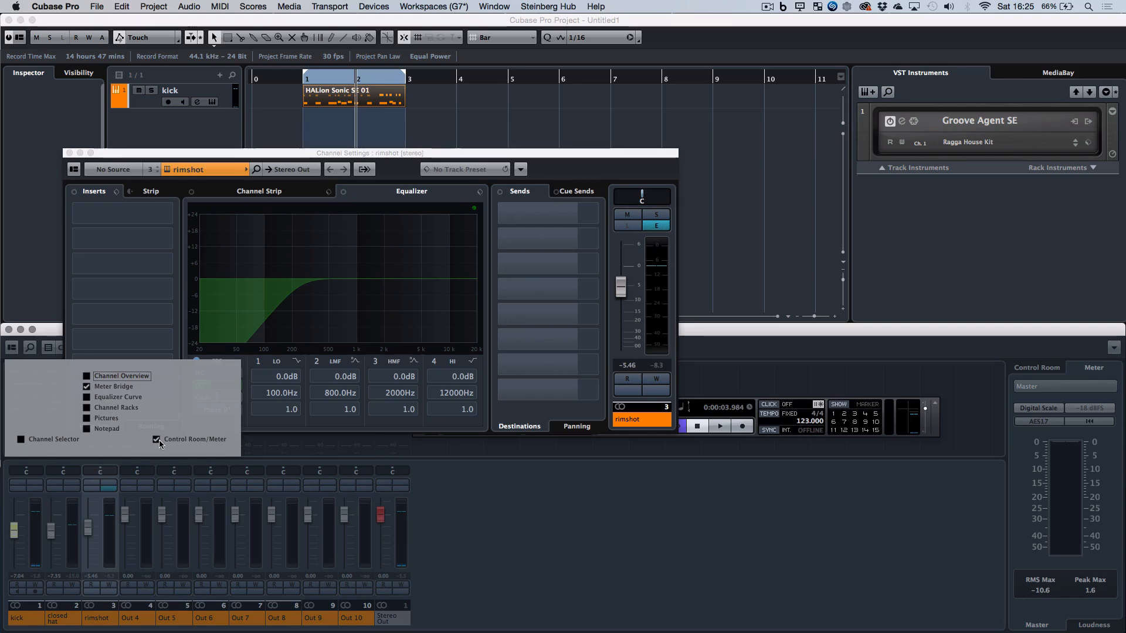
left_click(160, 441)
left_click(159, 440)
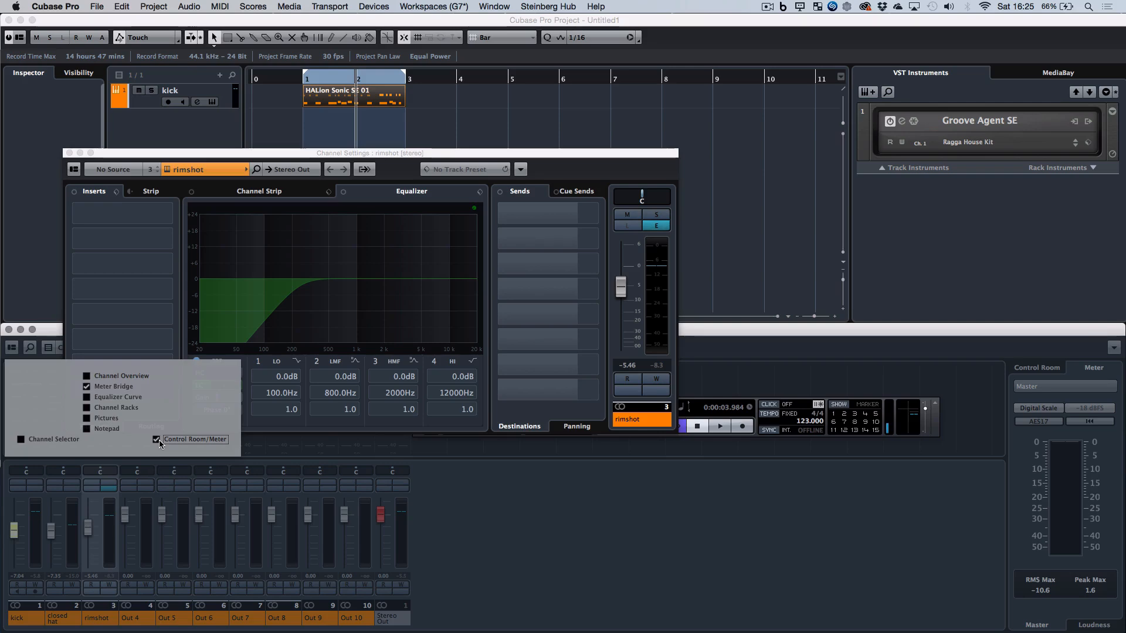
left_click(653, 564)
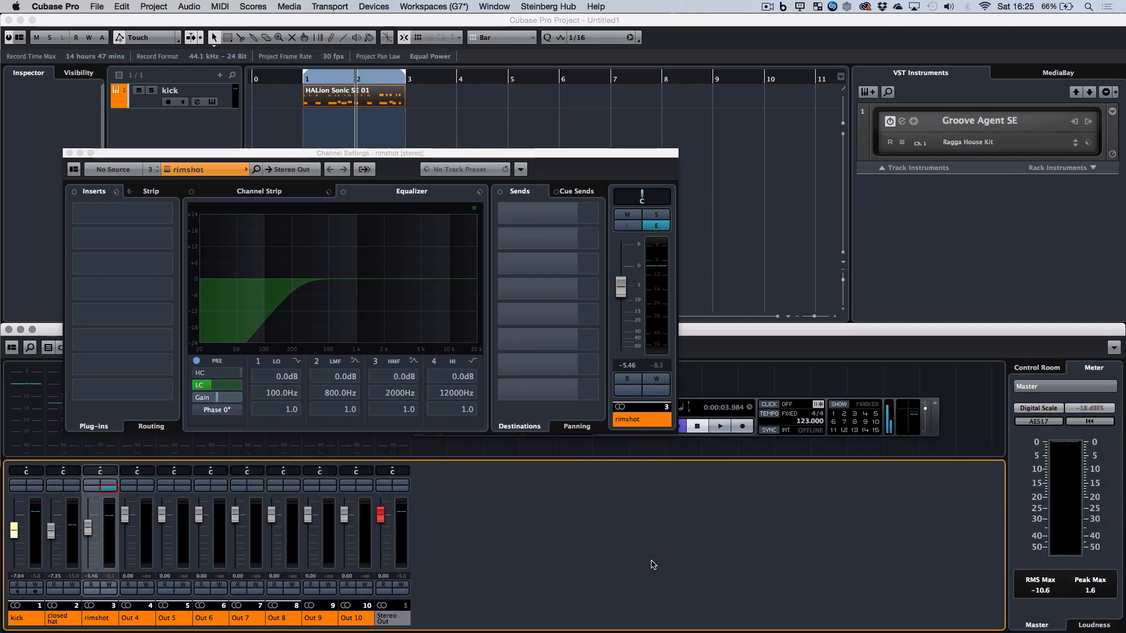
Step: During playback, set the closed hat channel's low-cut filter to about 391 Hz and its high-cut filter to about 17 kHz
key("space")
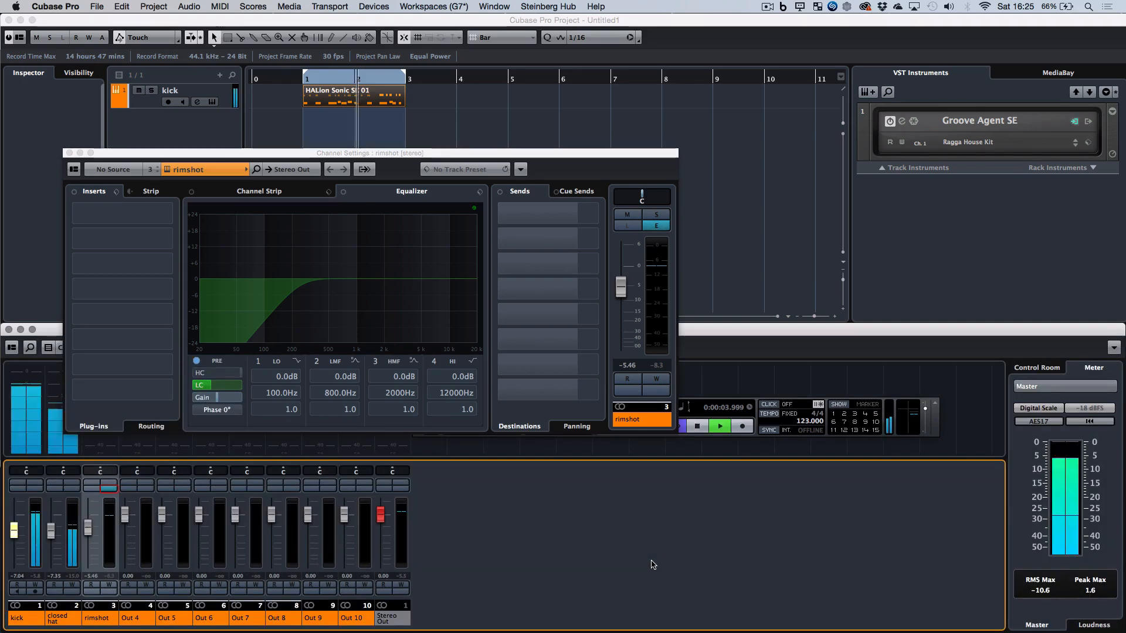
left_click(69, 153)
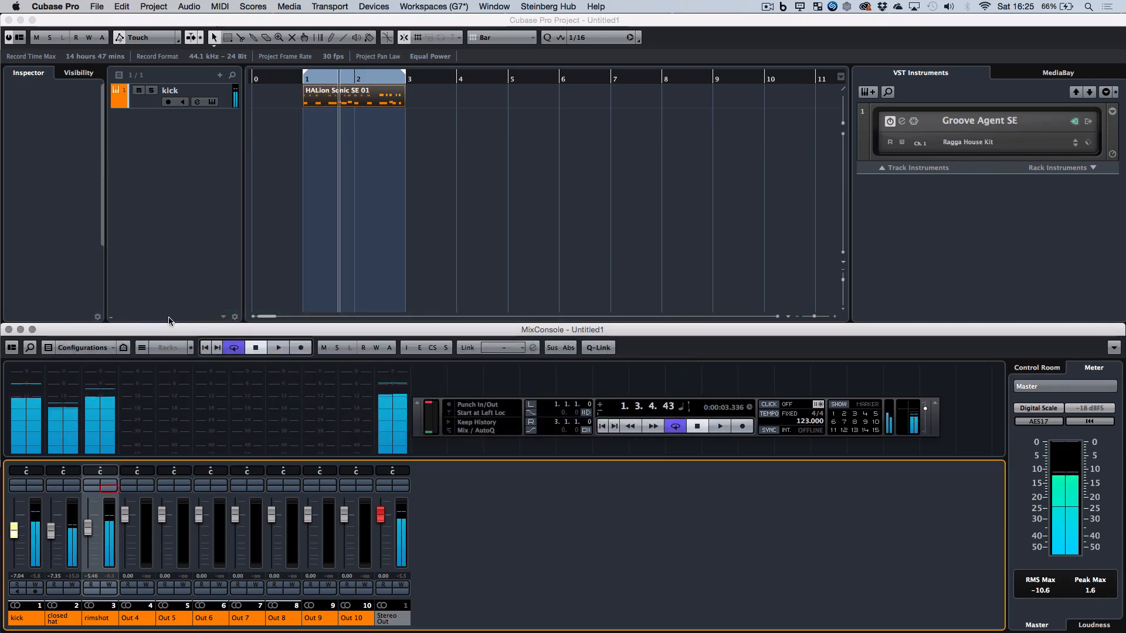
left_click(71, 486)
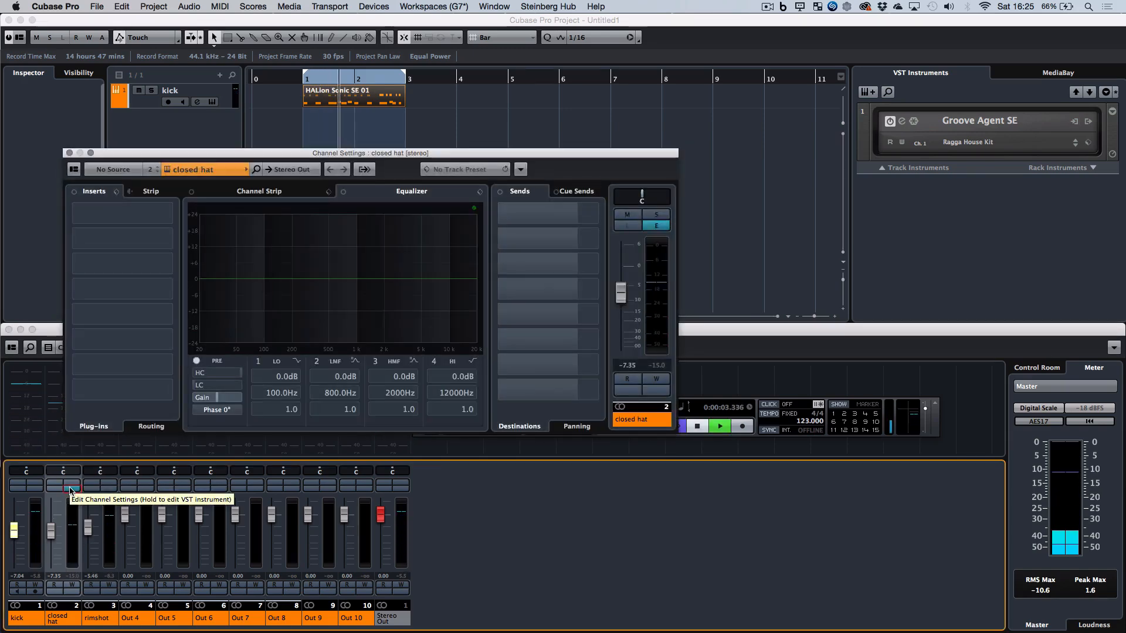
left_click(206, 387)
left_click_drag(207, 388, 224, 389)
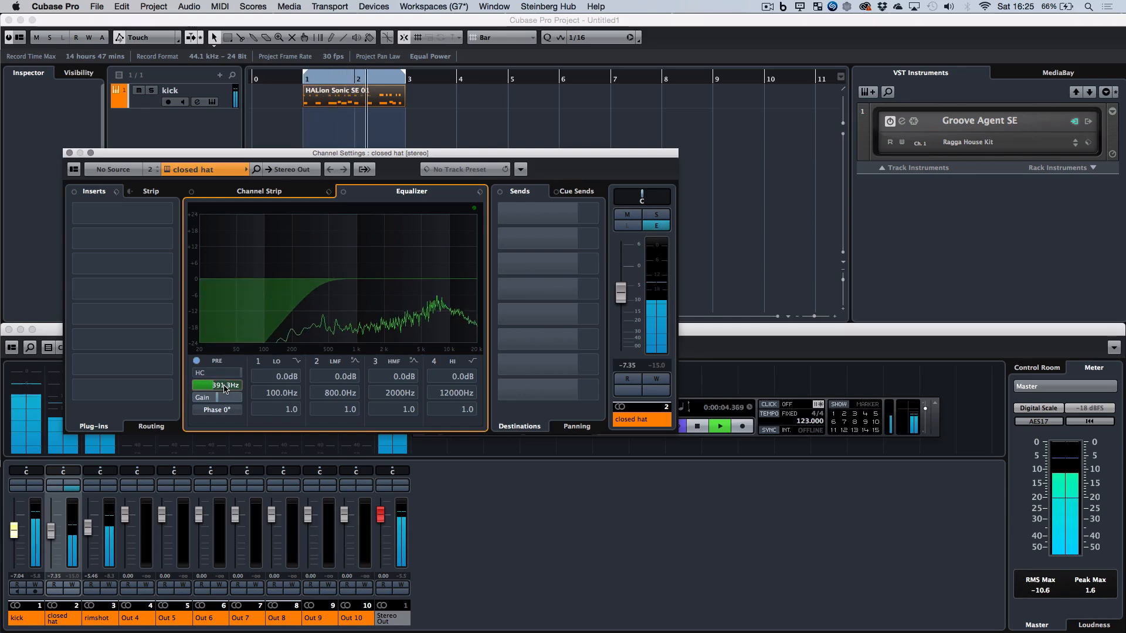
key("space")
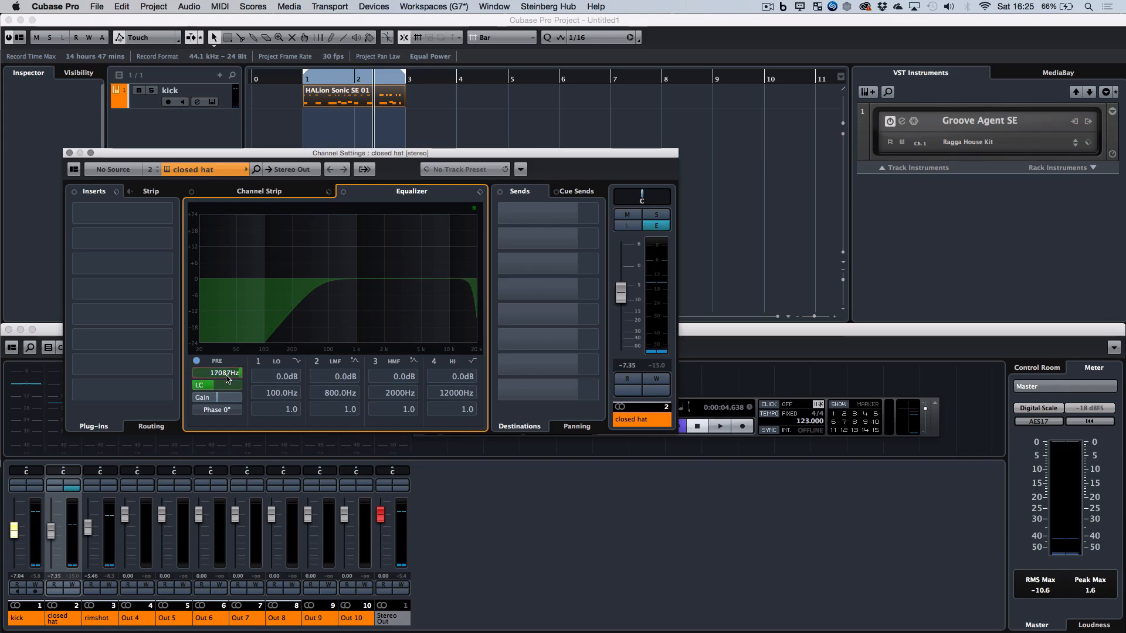
Step: Listen to the drum mix with the system volume raised, and raise the rimshot channel's fader to about -4.78 dB
key("space")
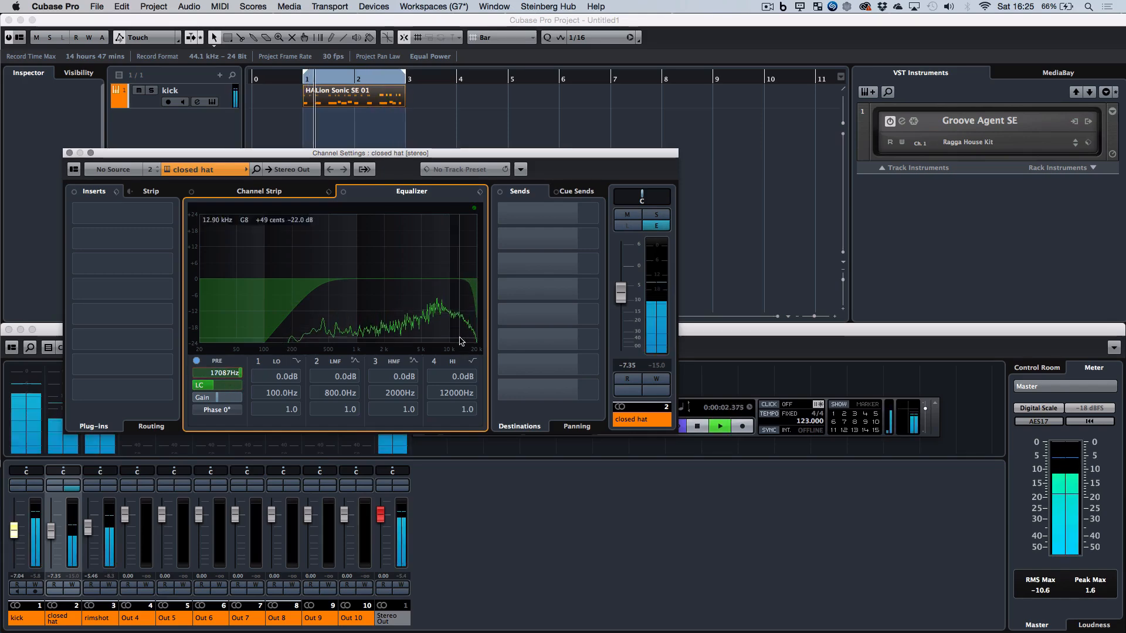
key("space")
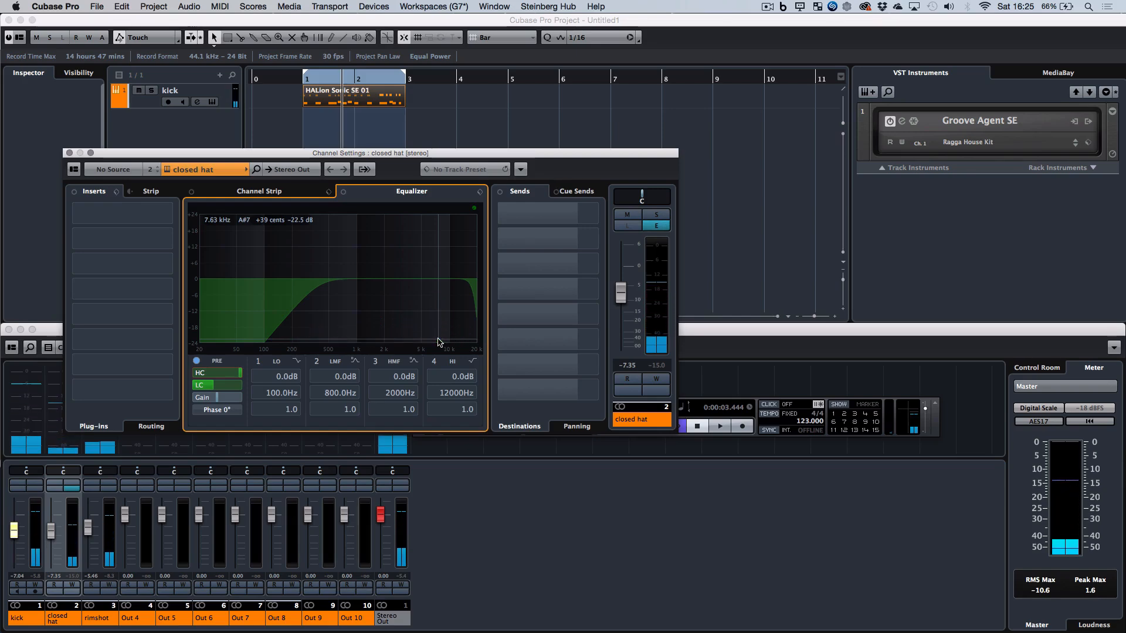
key("space")
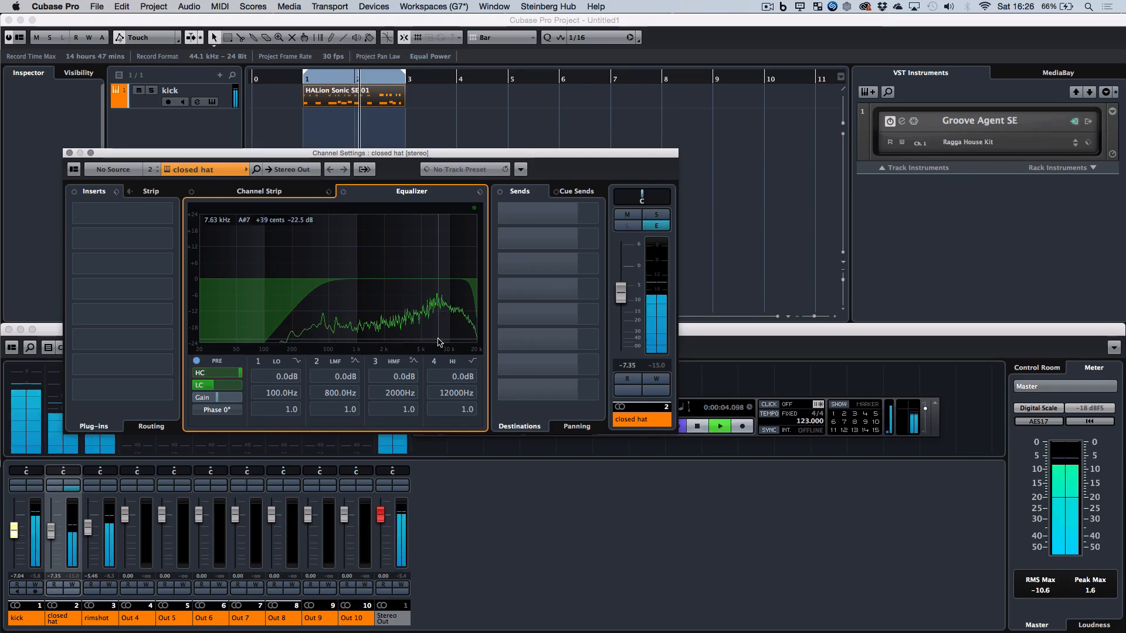
key("XF86AudioRaiseVolume")
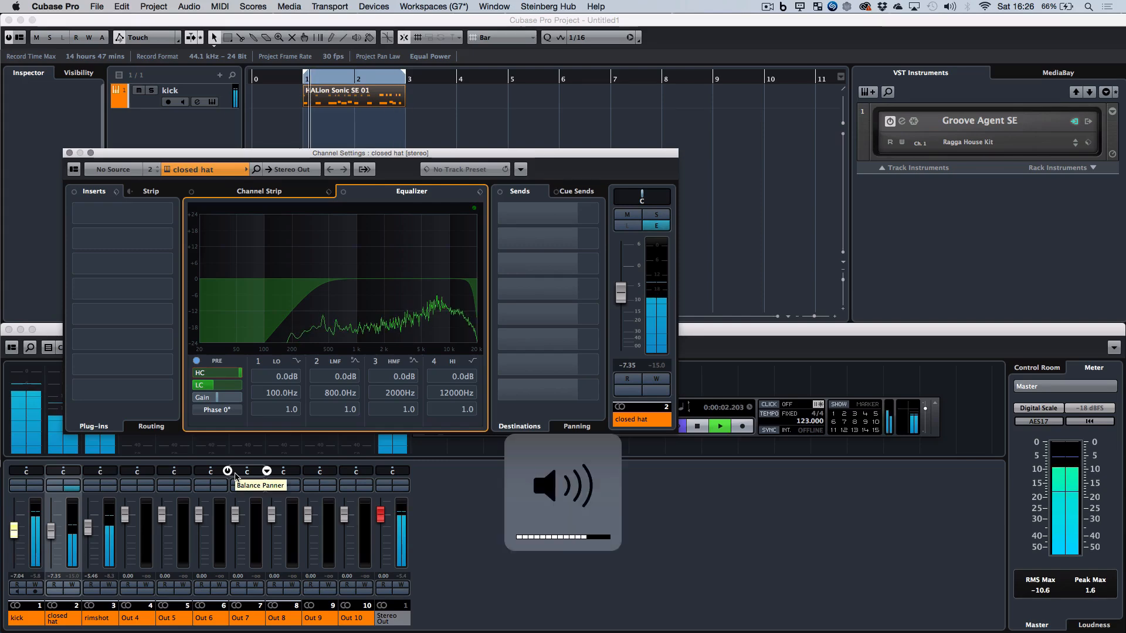
left_click(89, 530)
key("space")
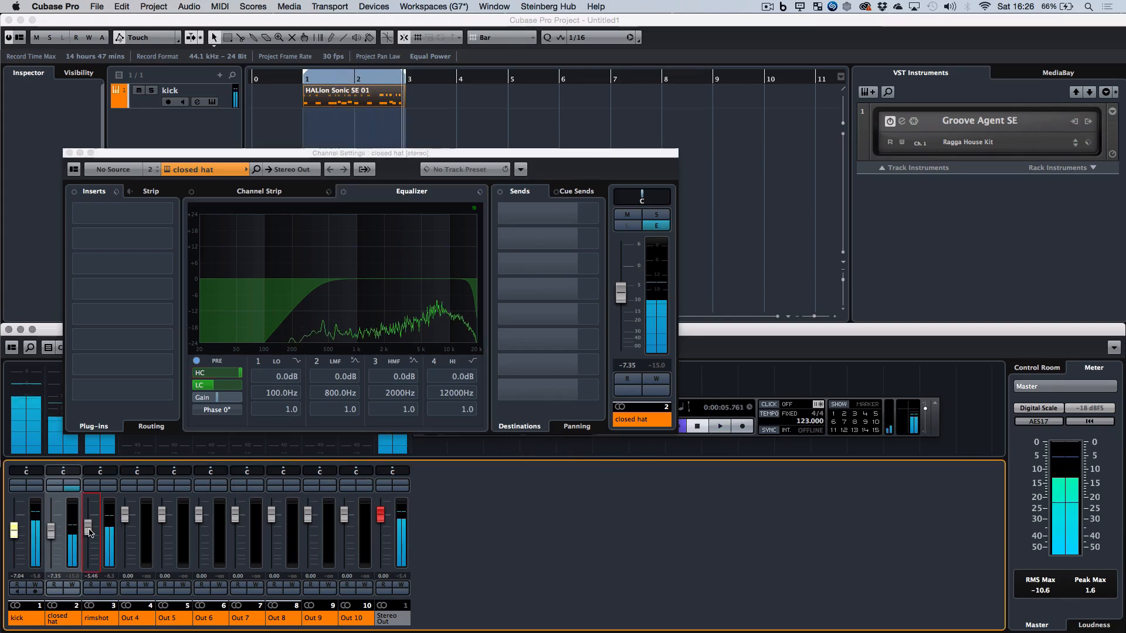
left_click_drag(89, 529, 89, 528)
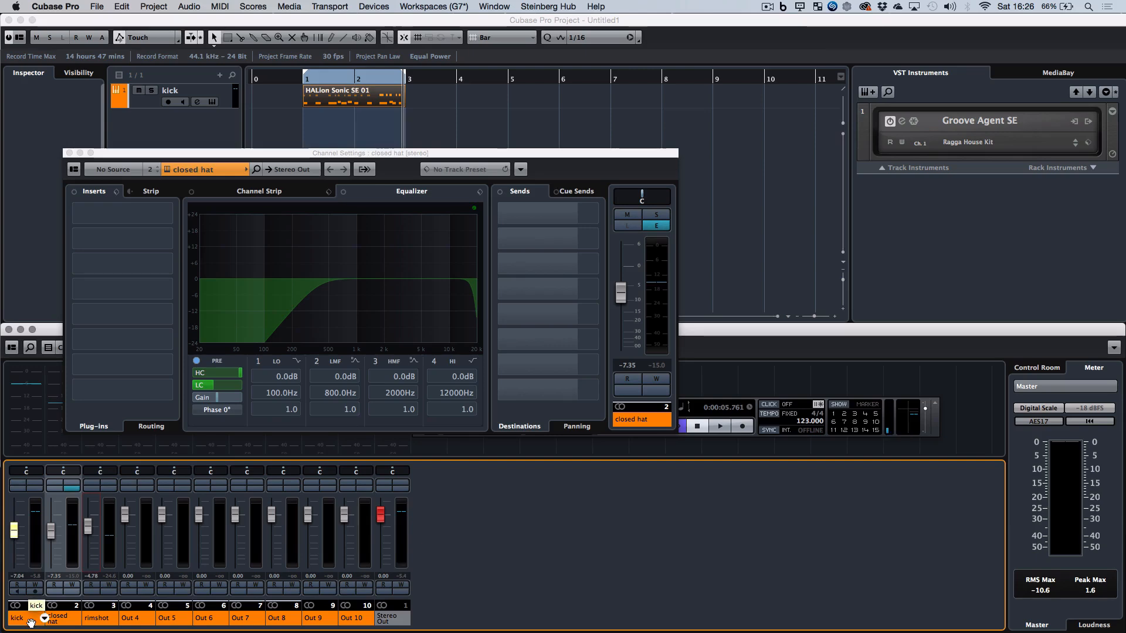
Step: Open Groove Agent SE to watch its pads while the pattern plays, and close the instrument window
left_click(168, 170)
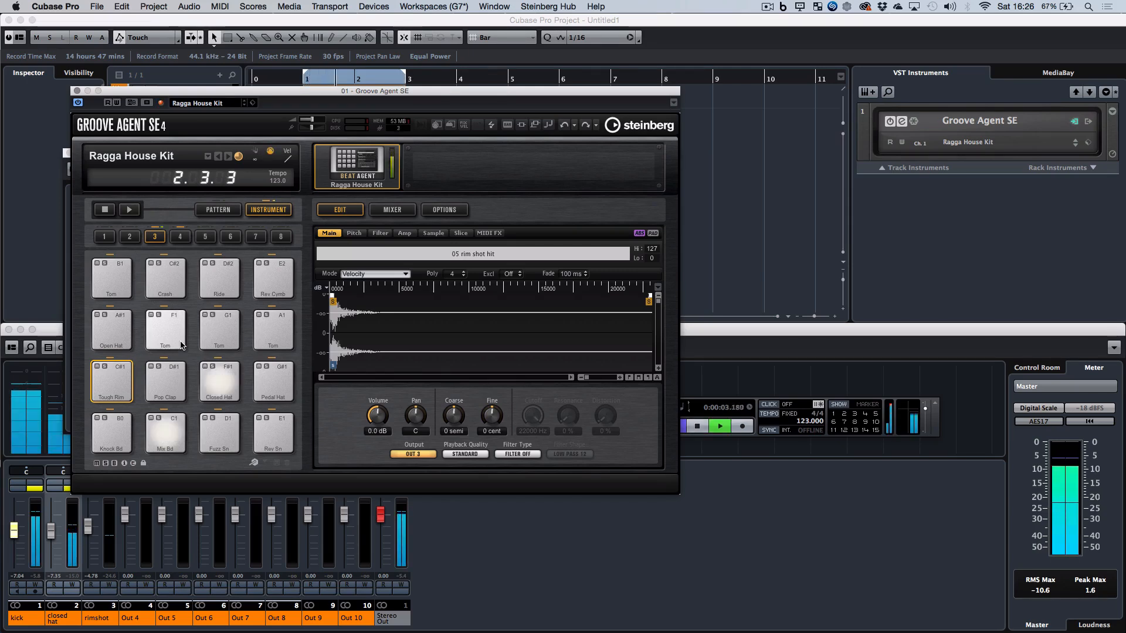
key("space")
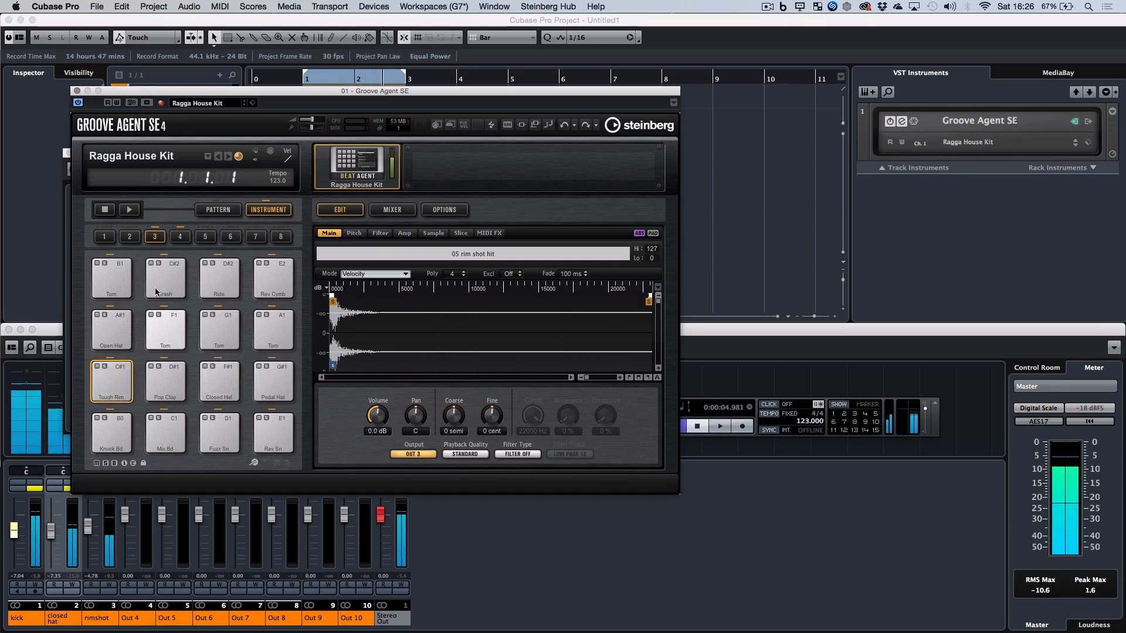
left_click(77, 91)
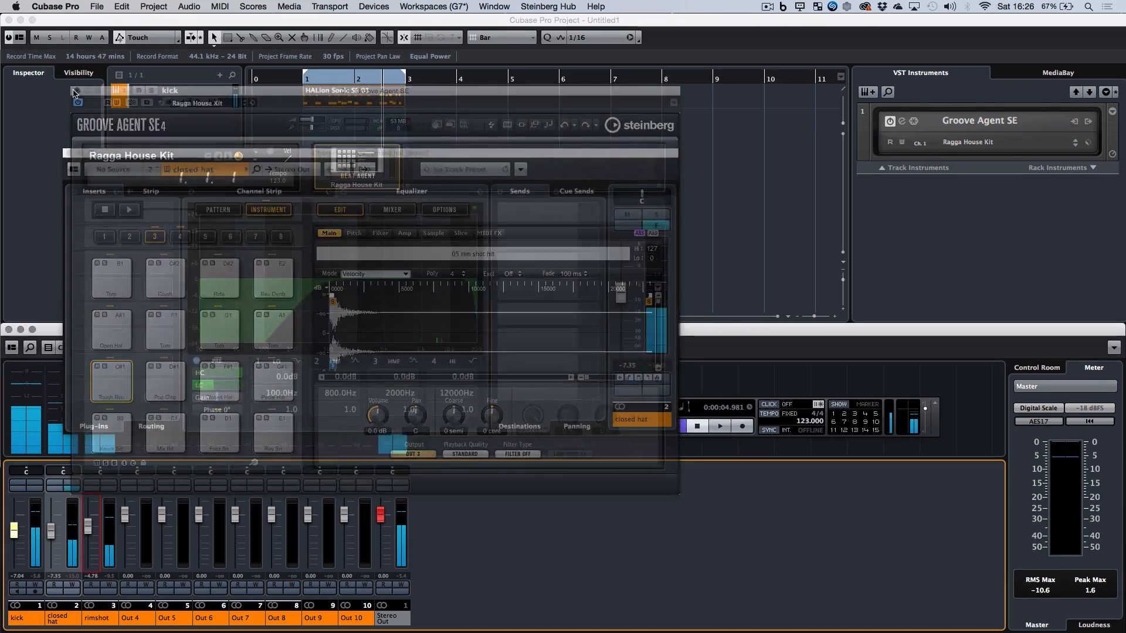
Step: Overdub an additional clap part onto the kick track's two-bar pattern during cycle playback
left_click(223, 91)
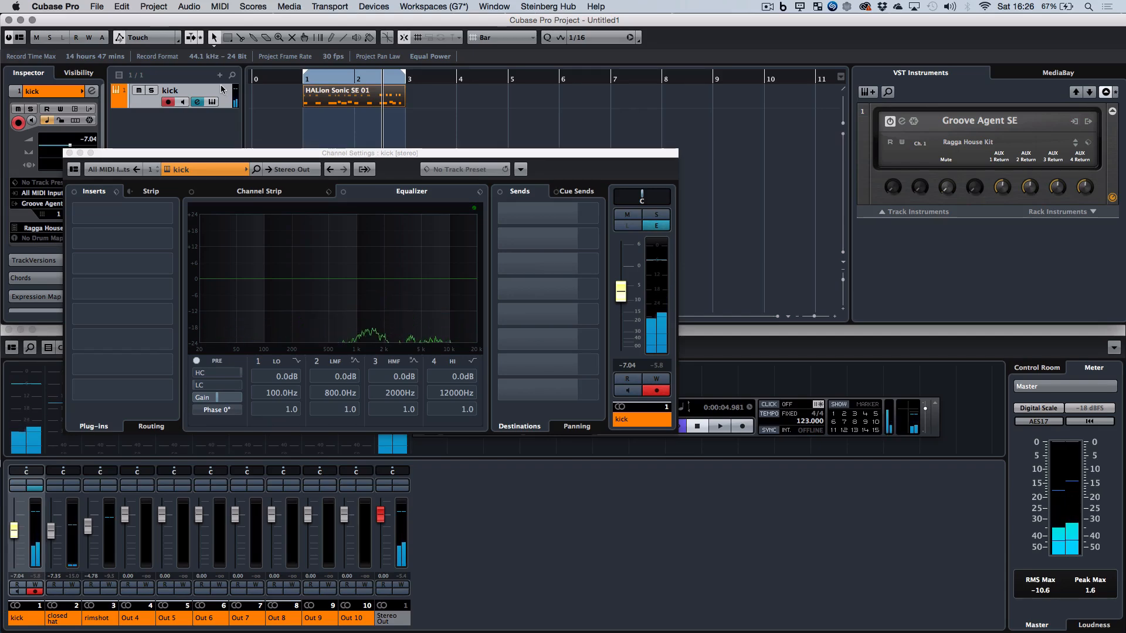
key("space")
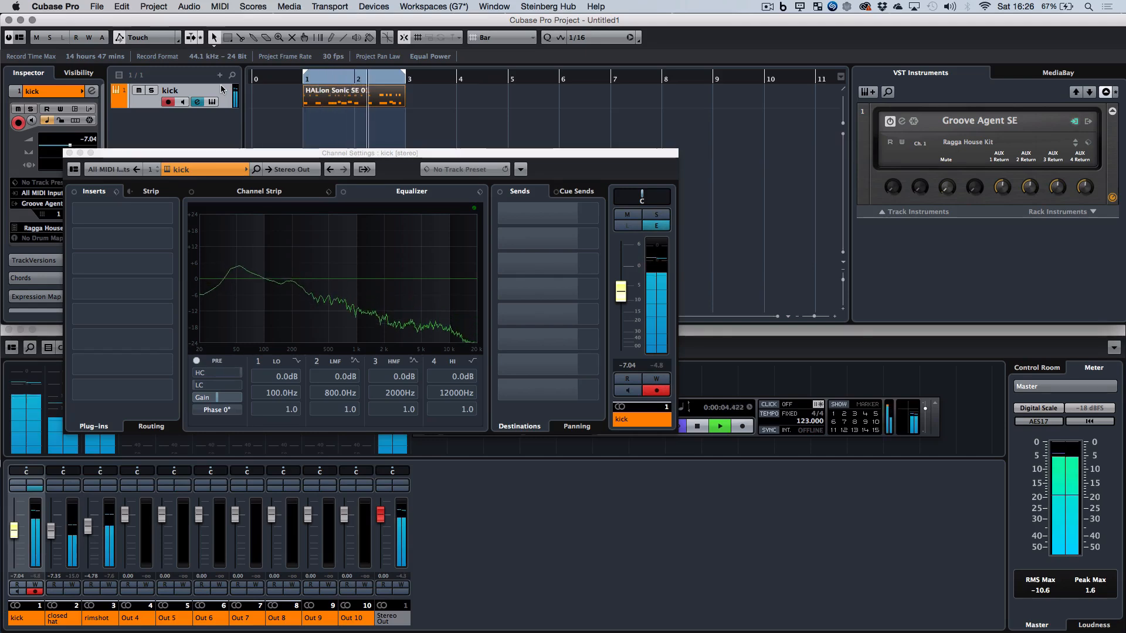
key("KP_Multiply")
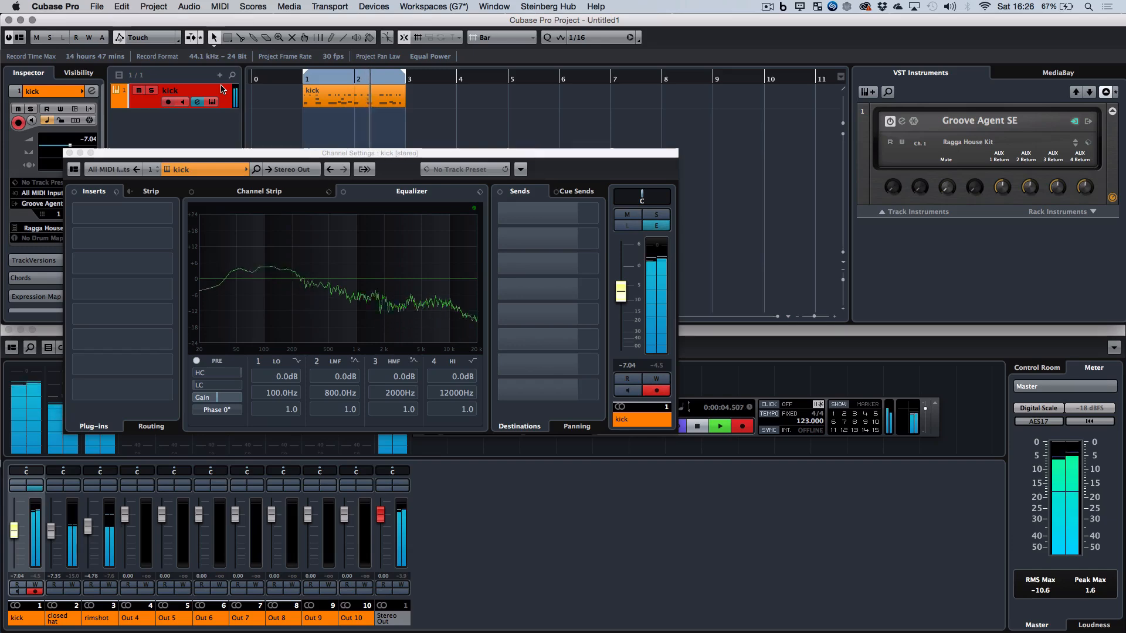
key("KP_Multiply")
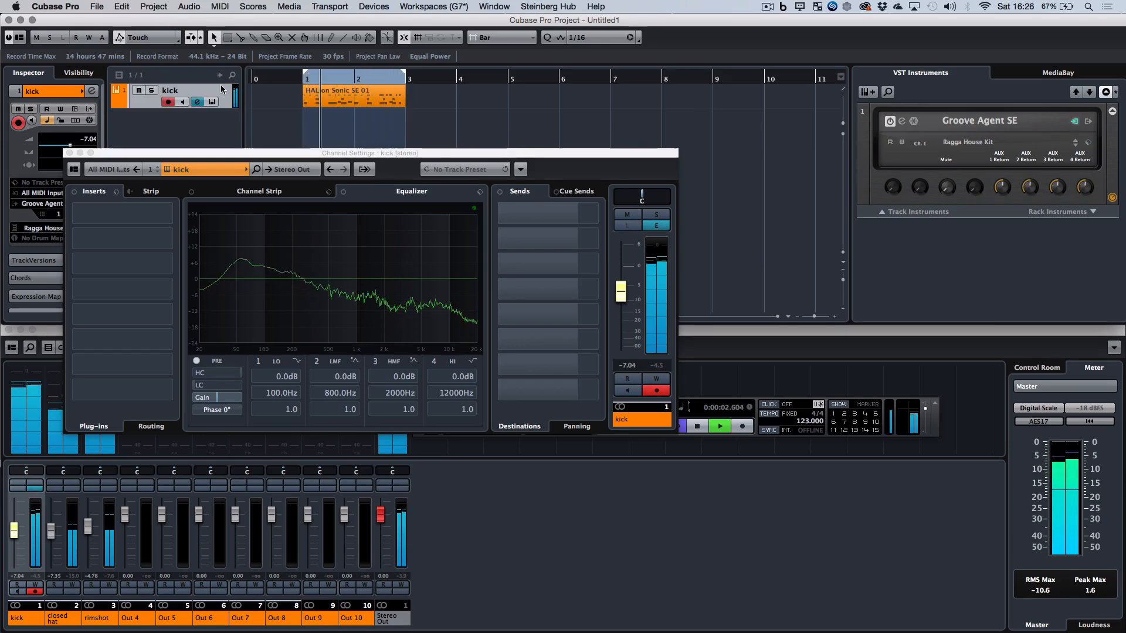
key("space")
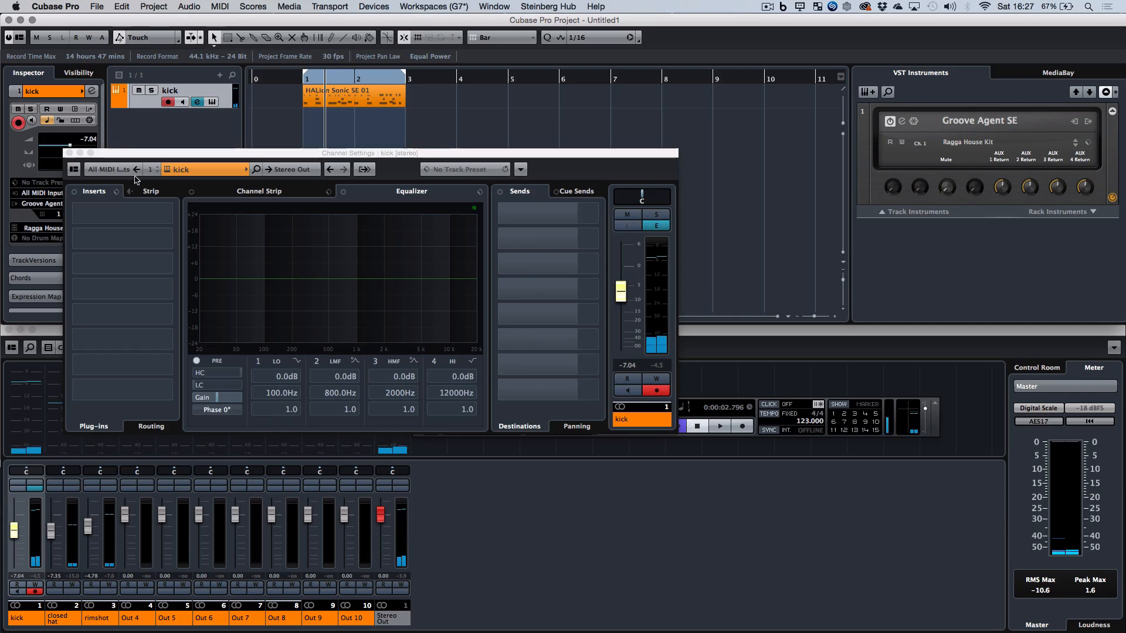
Step: Route Groove Agent SE's Pop Clap pad to Out 4 and rename the Out 4 mixer channel clap
left_click(168, 173)
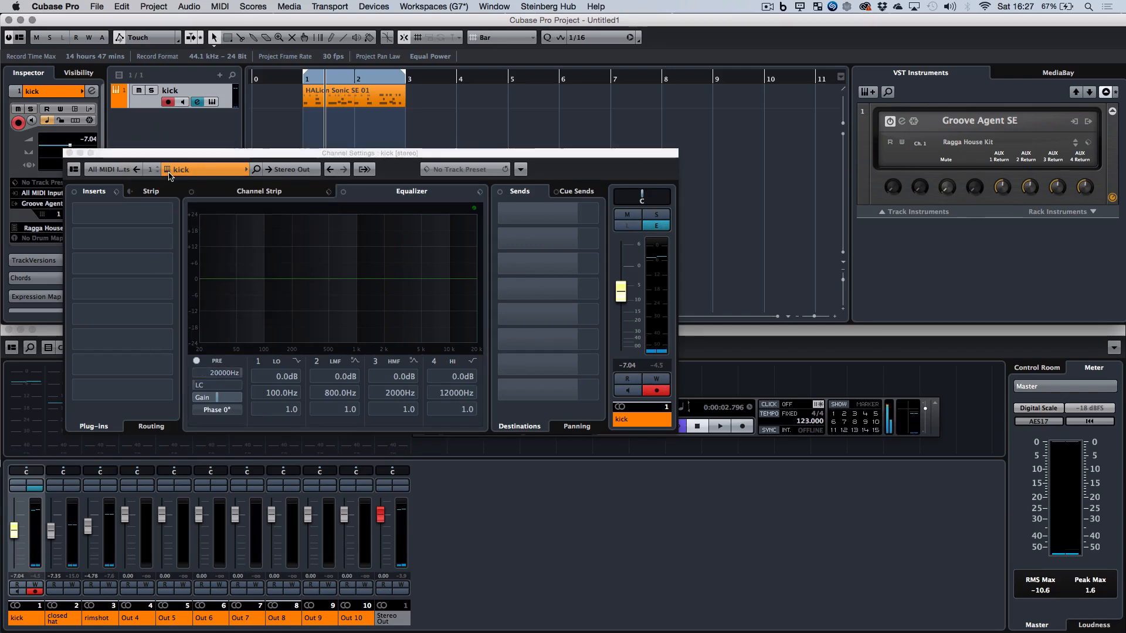
left_click(168, 172)
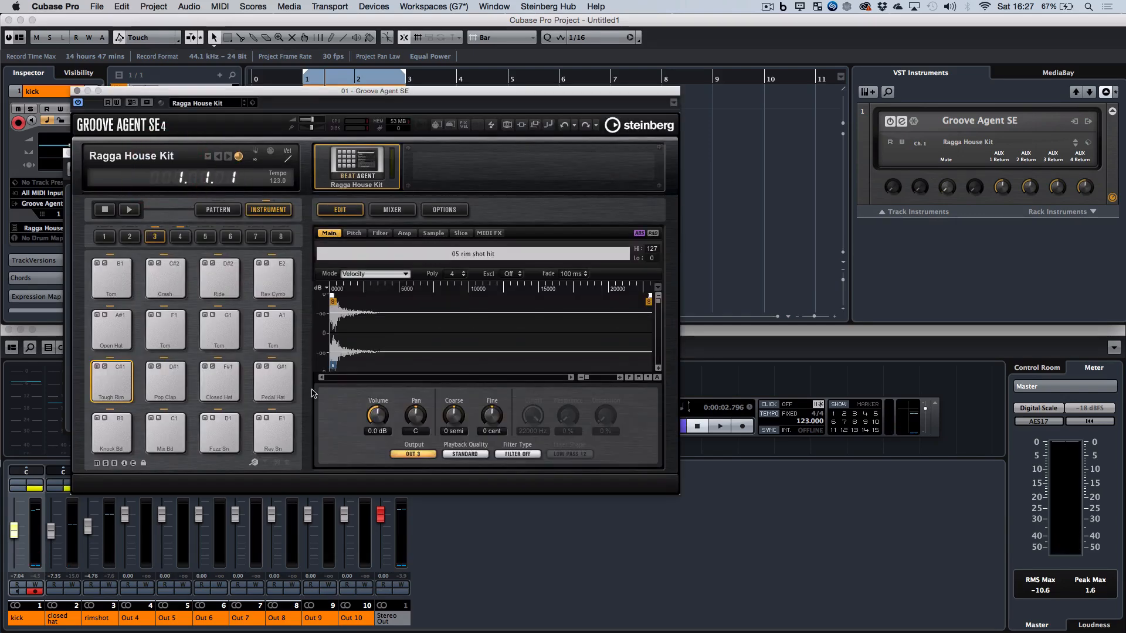
left_click(166, 396)
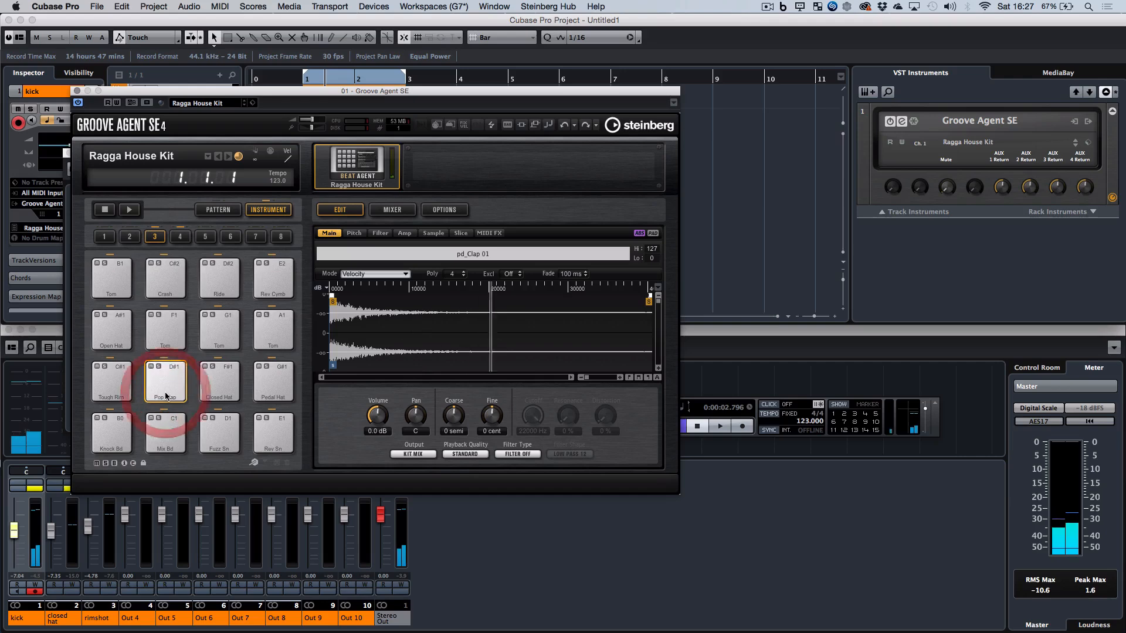
left_click(421, 455)
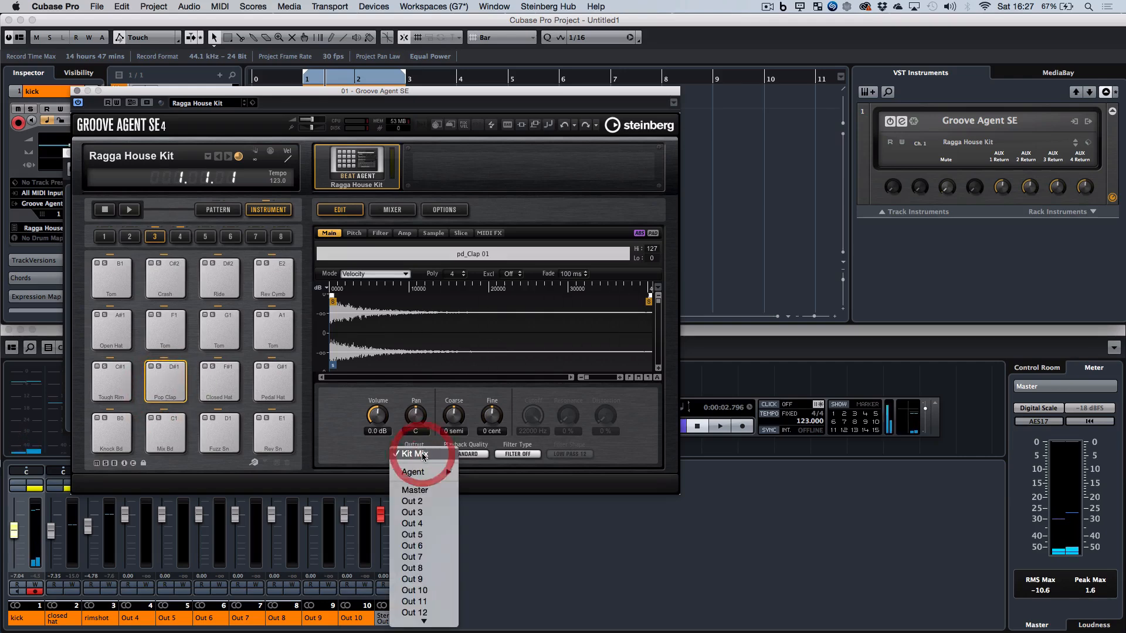
left_click(430, 523)
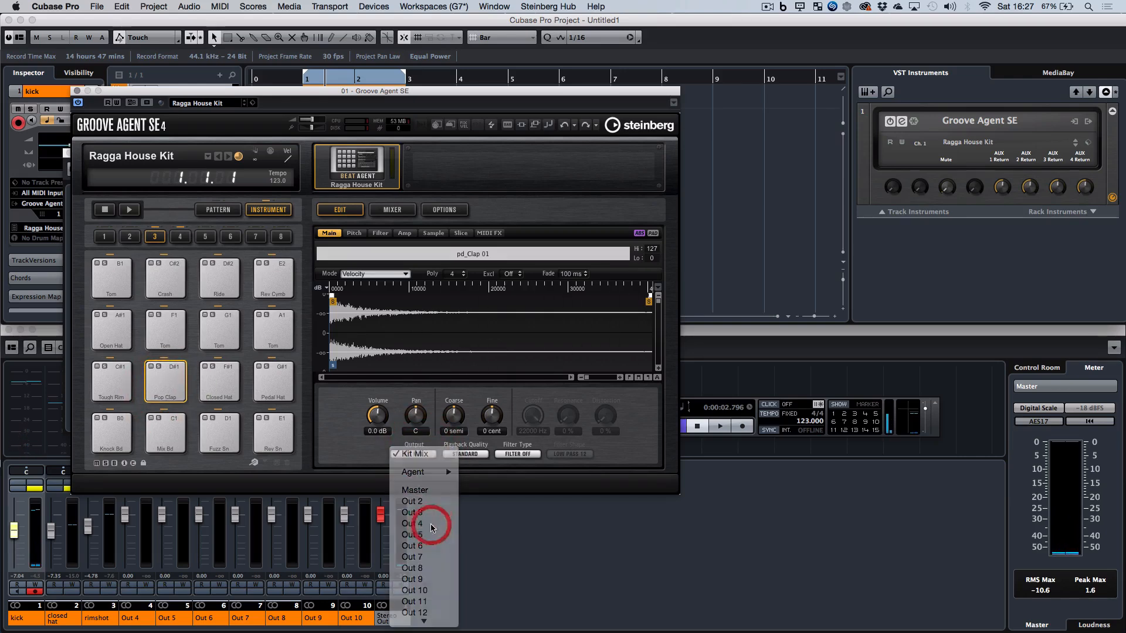
double_click(130, 620)
key("Return")
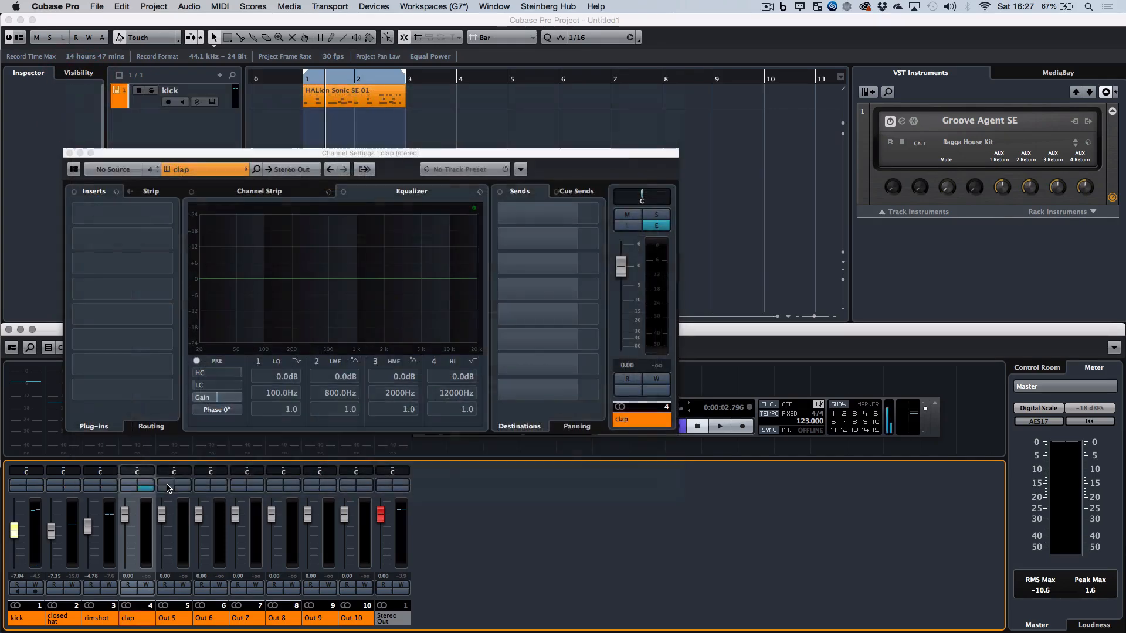
Step: Play the pattern and lower the clap channel's fader to about -10.4 dB
key("space")
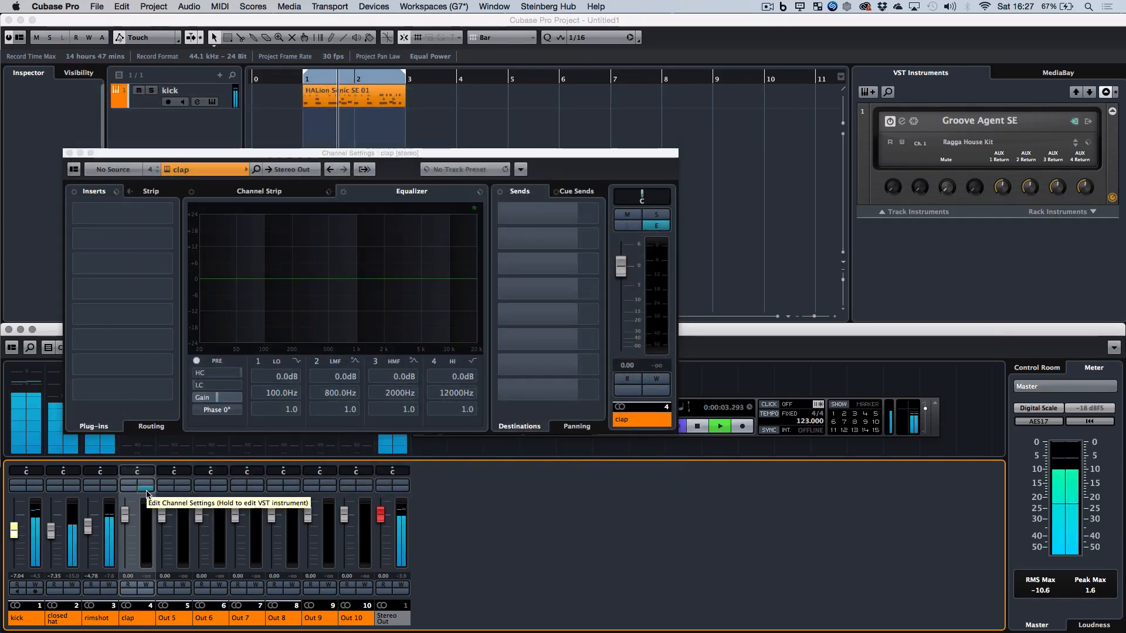
left_click_drag(125, 515, 127, 538)
key("space")
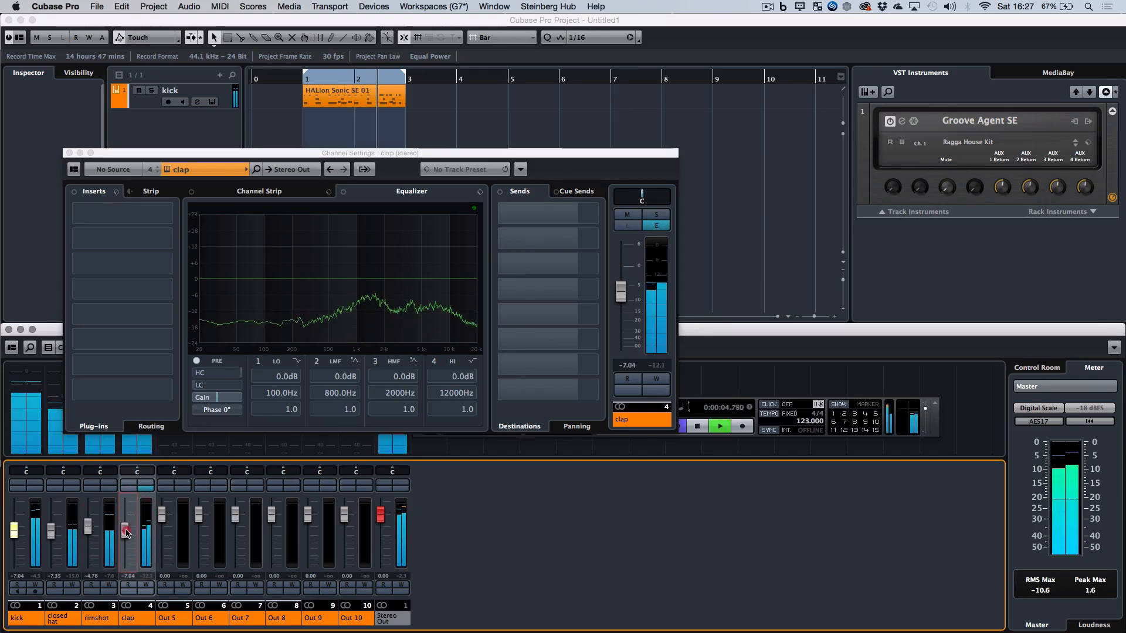
Step: Enable and raise the clap channel's low-cut filter, and set its high-cut filter to about 12253 Hz
left_click(228, 385)
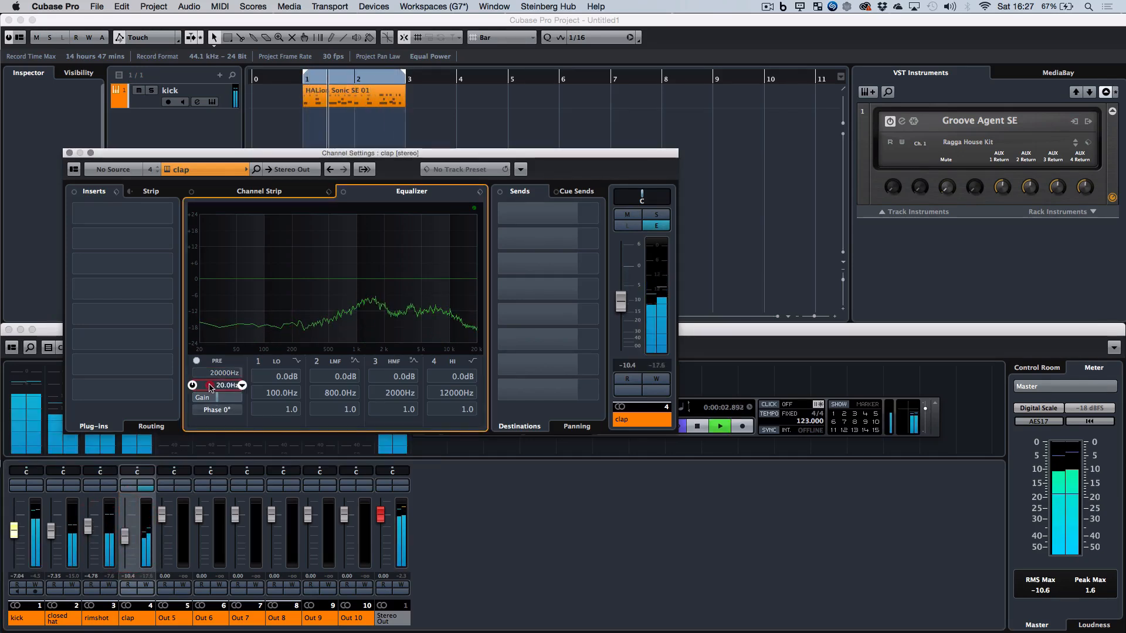
left_click_drag(227, 385, 231, 378)
left_click(228, 375)
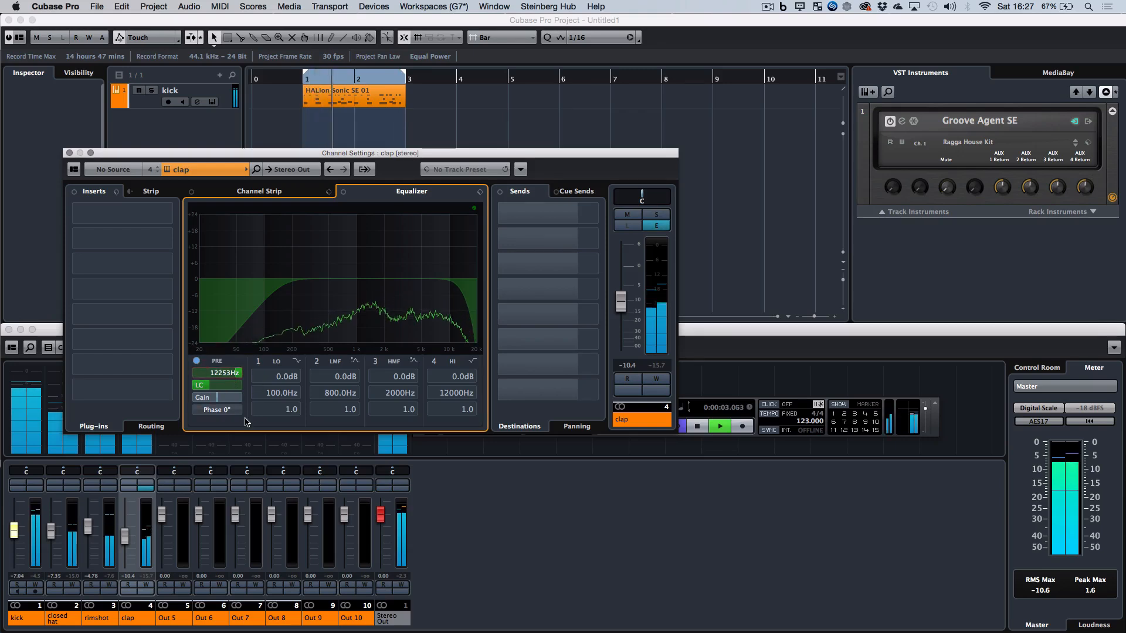
Step: Lower the clap channel's fader to about -11.5 dB and check its level by ear in the full mix
key("space")
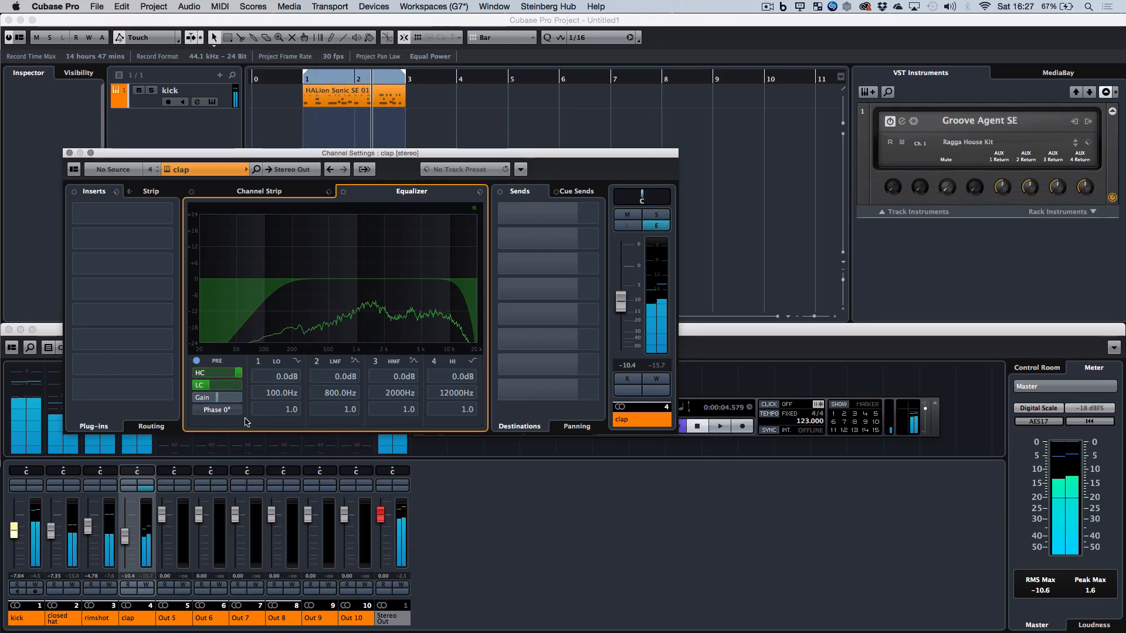
left_click_drag(126, 535, 127, 537)
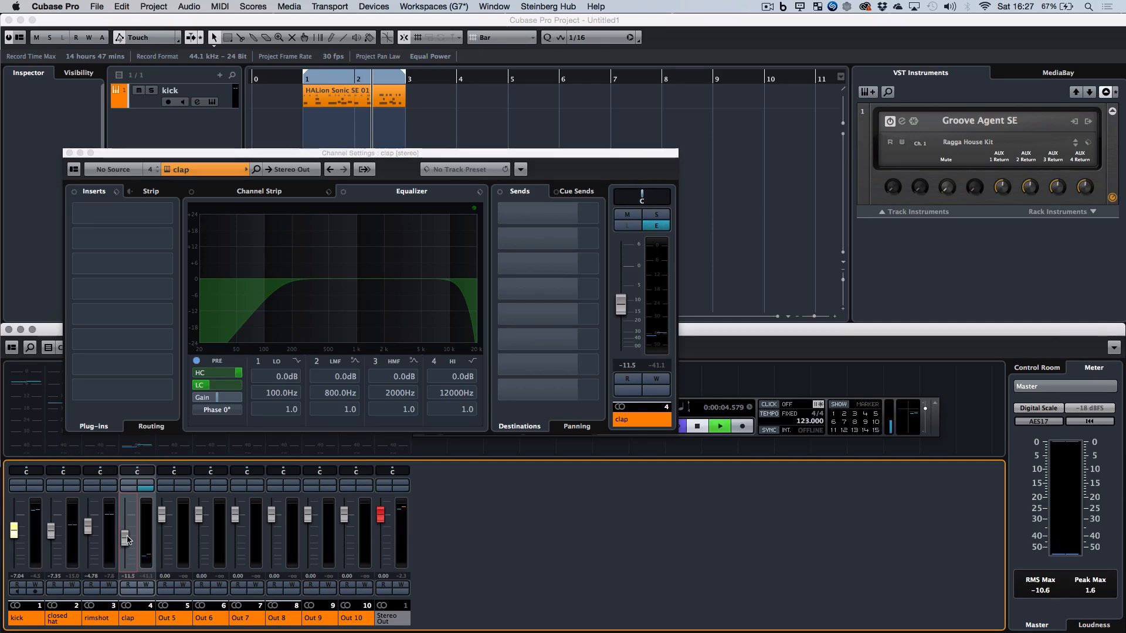
key("space")
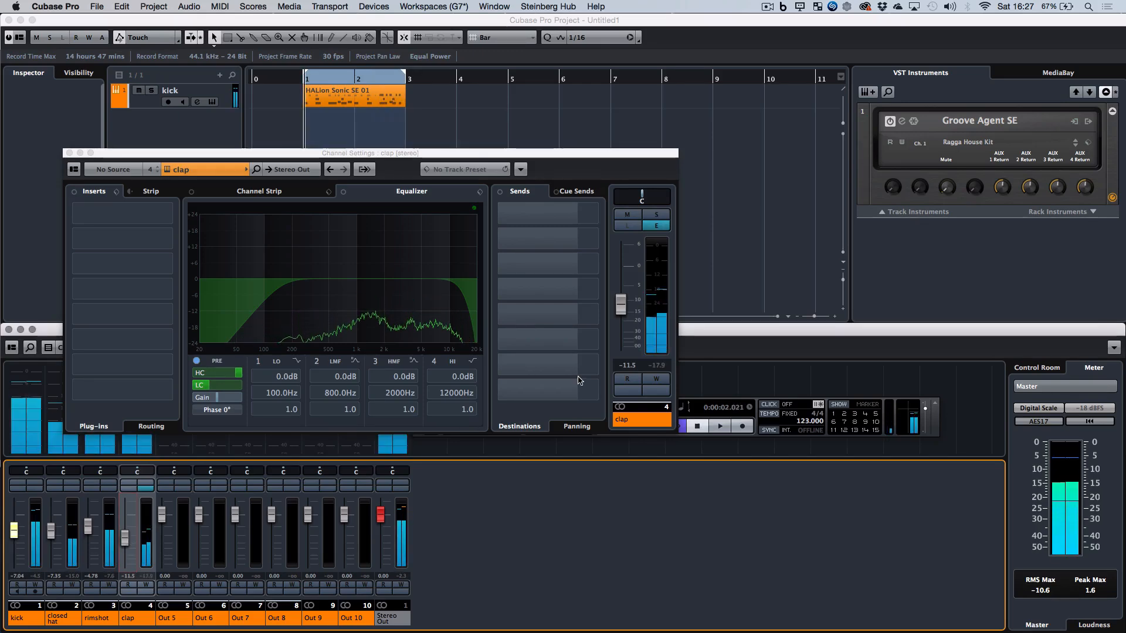
Step: Add a stereo FX channel with the PingPongDelay effect to the clap channel's first send
mouse_move(557, 217)
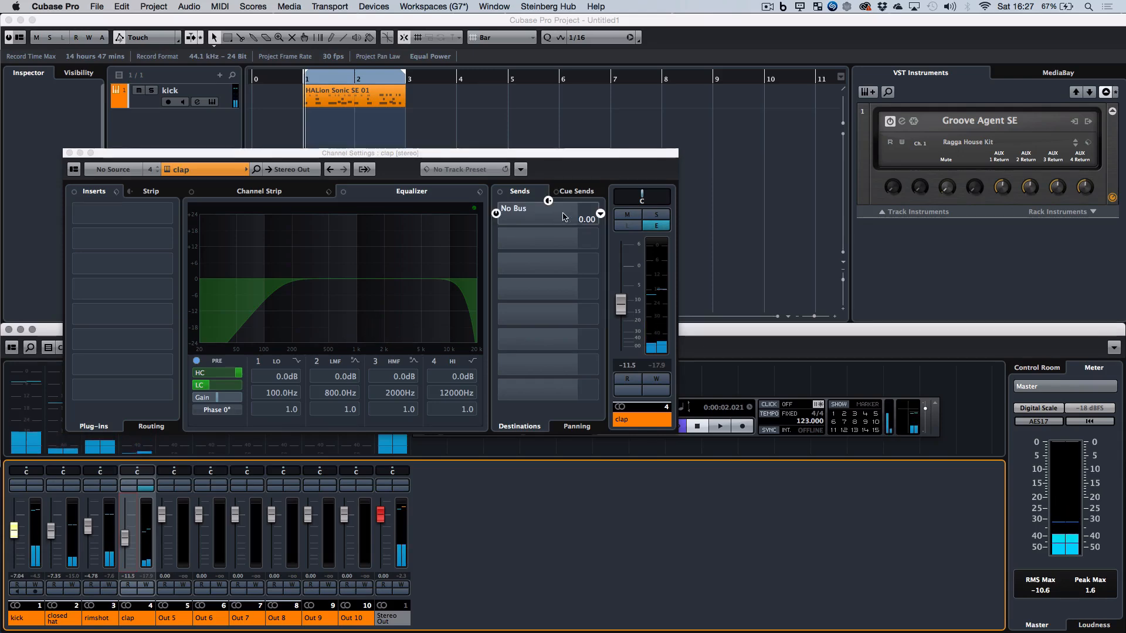
right_click(561, 216)
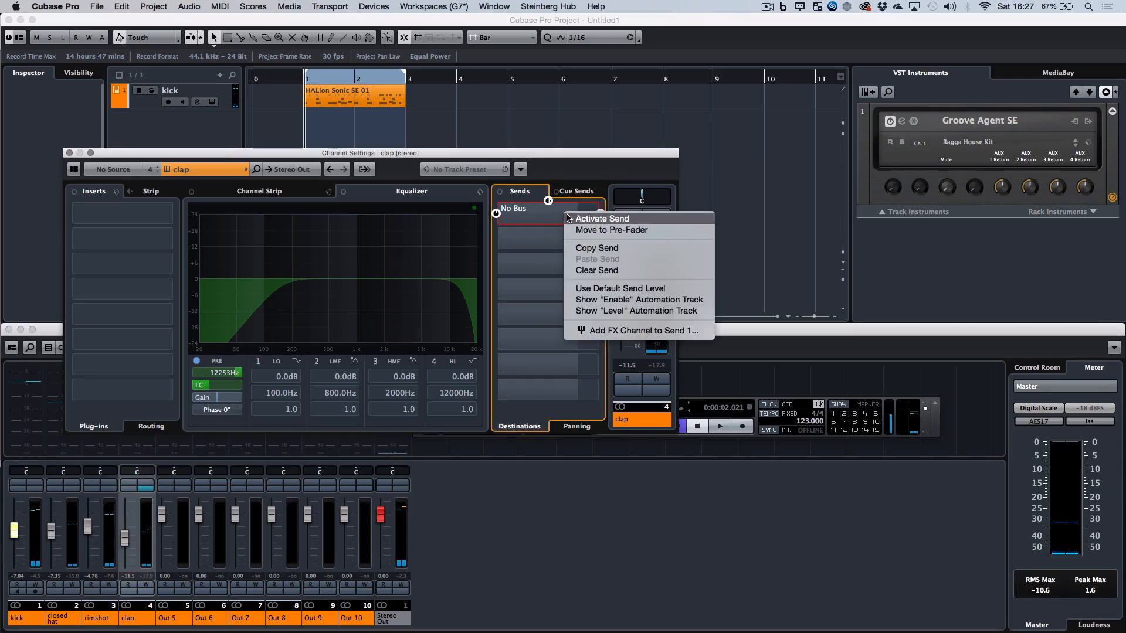
left_click(625, 332)
left_click(311, 162)
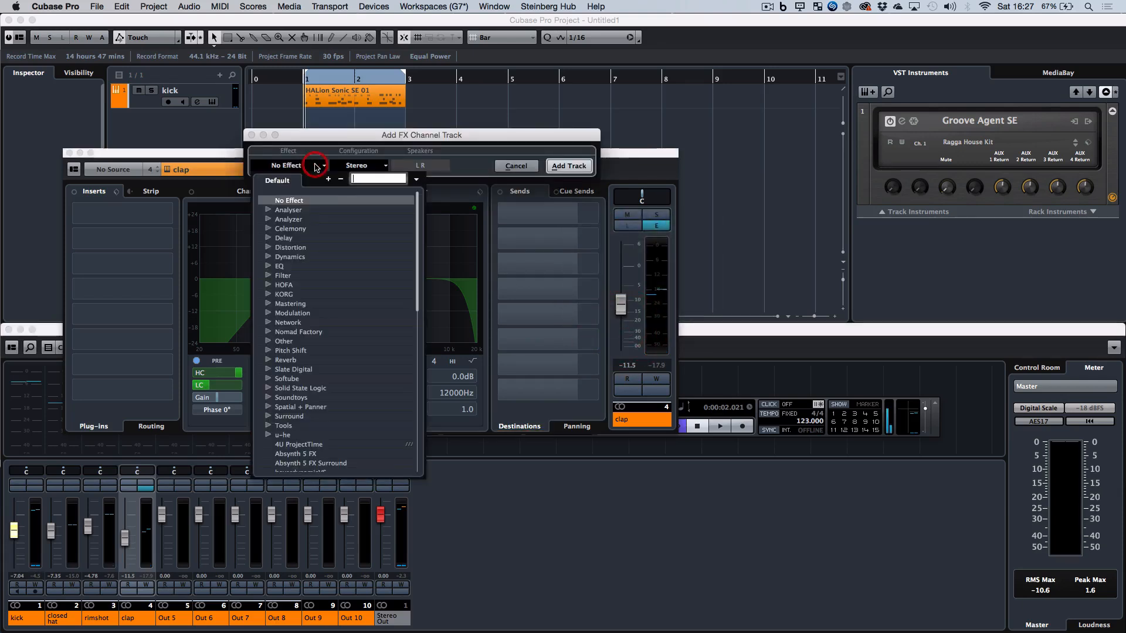
left_click(267, 238)
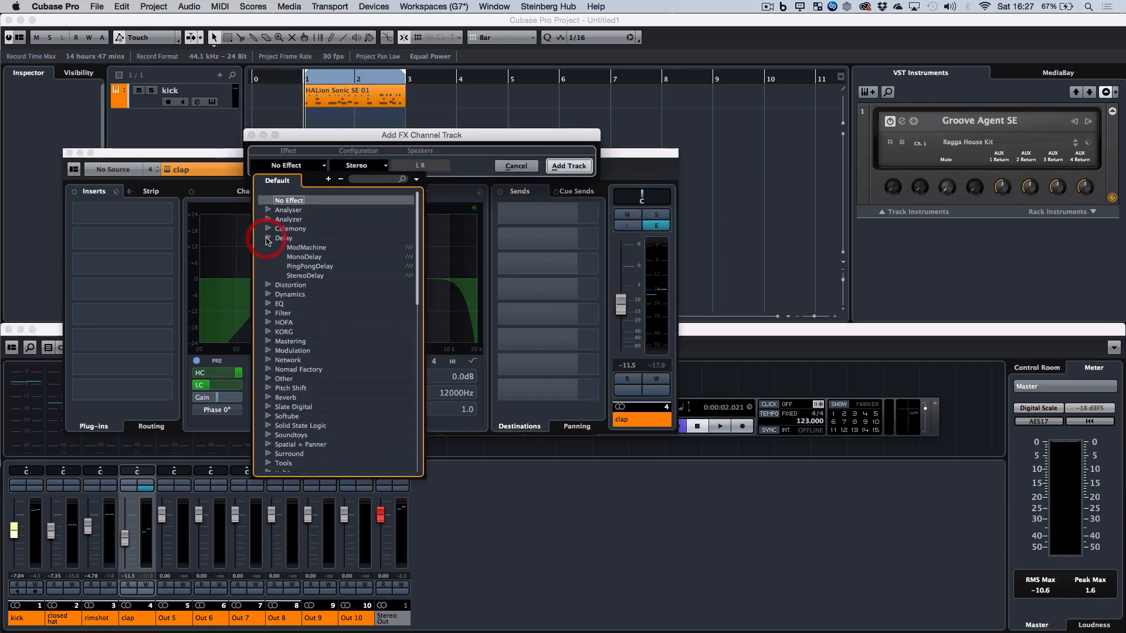
left_click(315, 268)
left_click(568, 166)
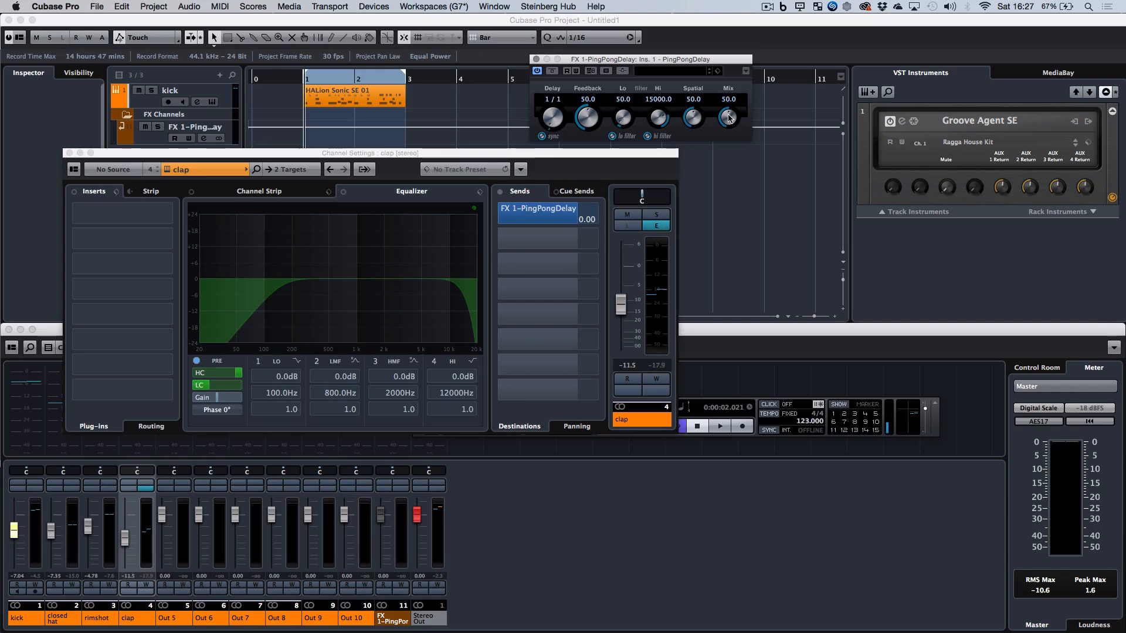
Step: Rename the PingPongDelay FX channel DELAY RETURN and reopen the clap channel's settings
left_click(391, 619)
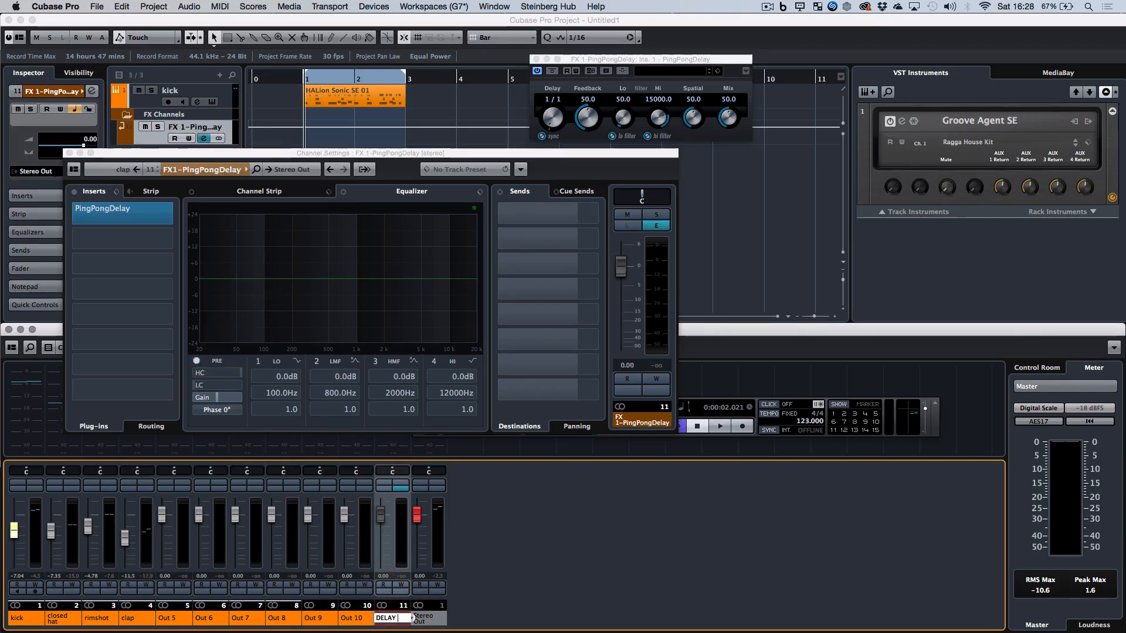
type("DELAY RETURN")
key("Return")
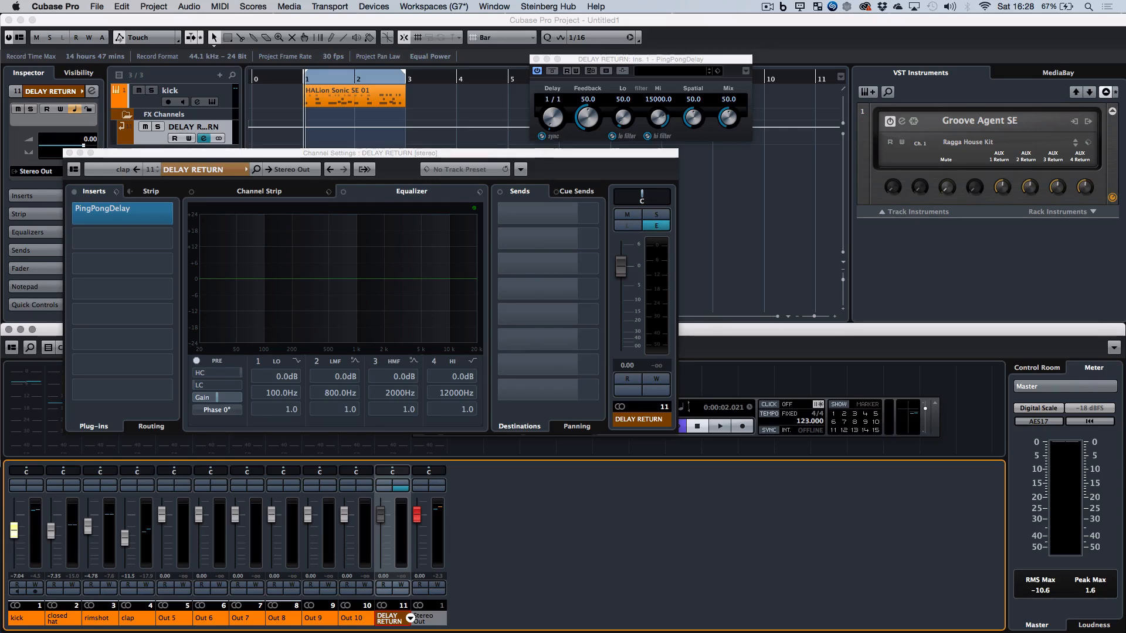
left_click(147, 491)
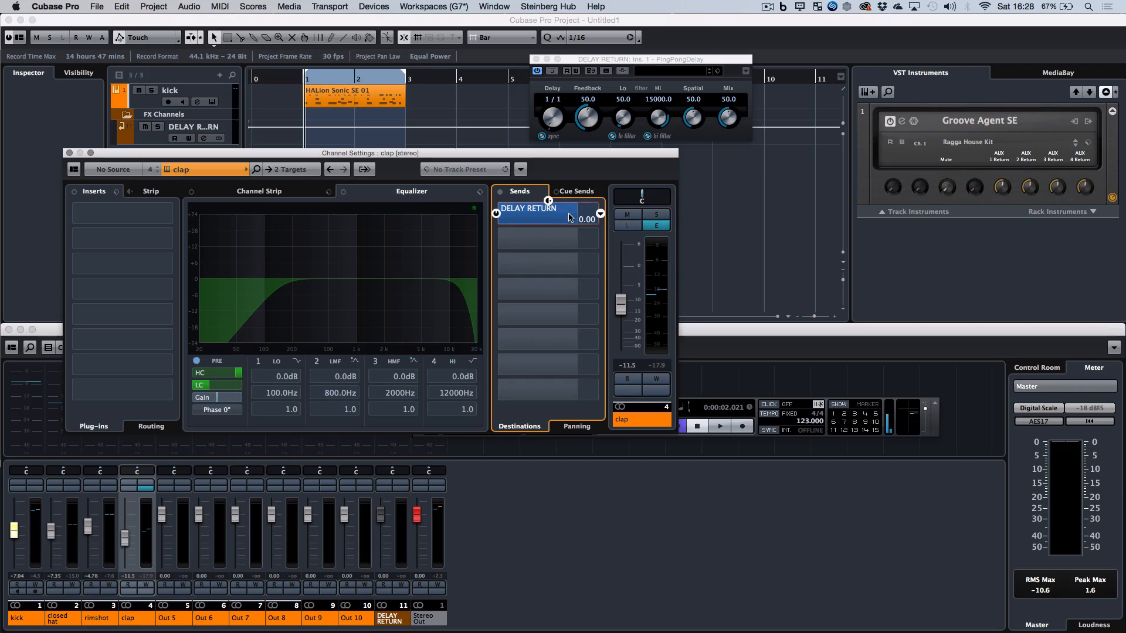
Step: Lower the clap's DELAY RETURN send to -13.0, set the PingPongDelay time to 1/4, and audition the loop
left_click_drag(569, 217, 532, 218)
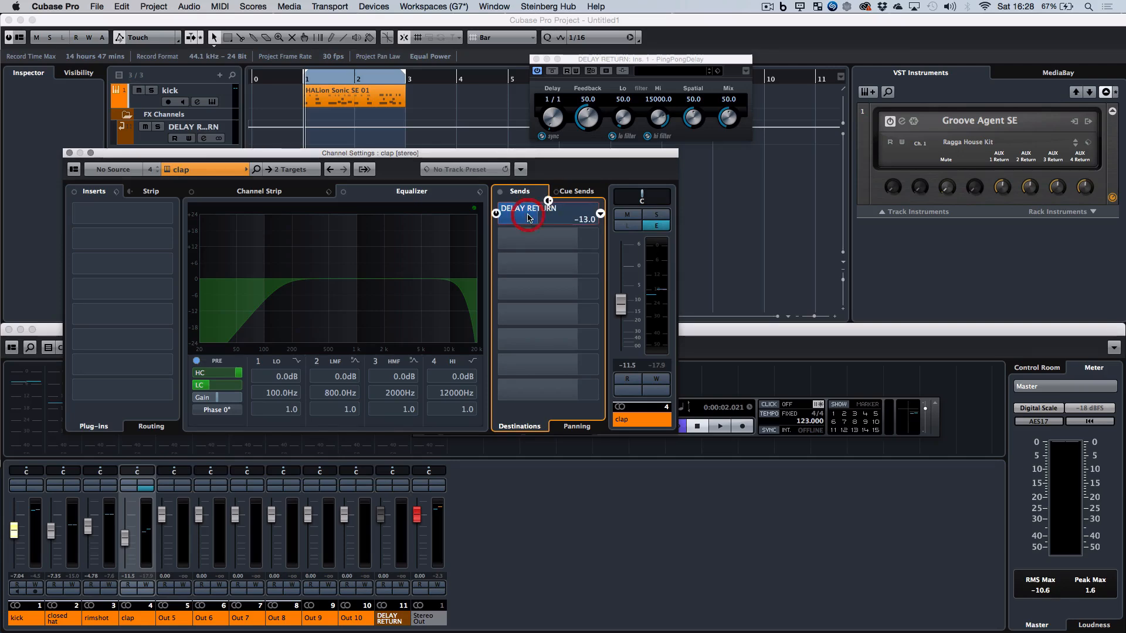
key("space")
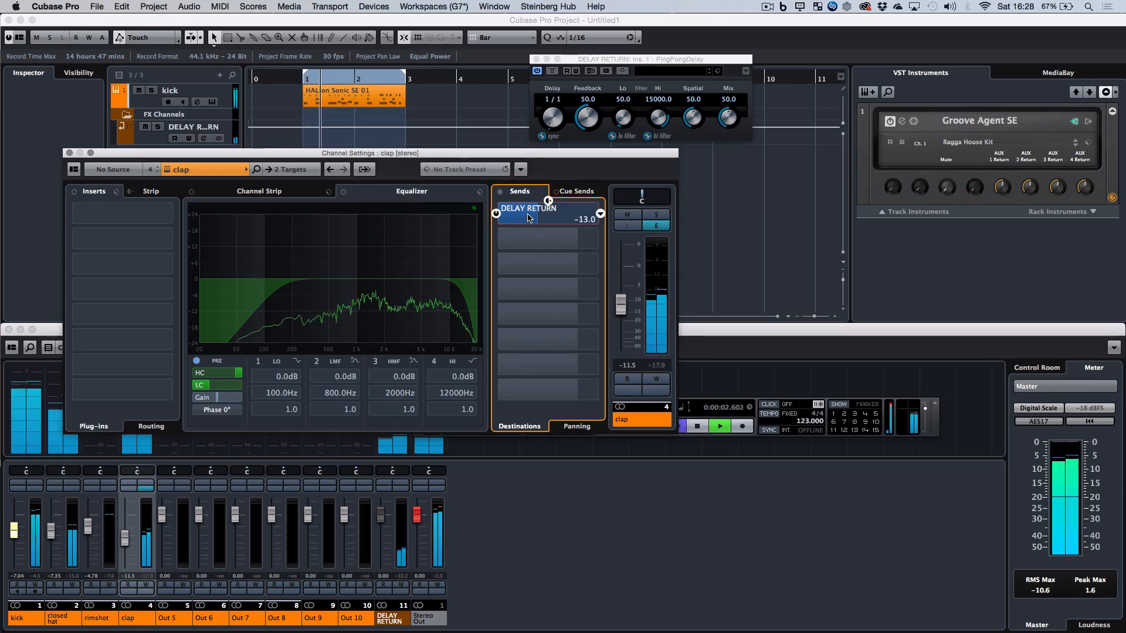
key("space")
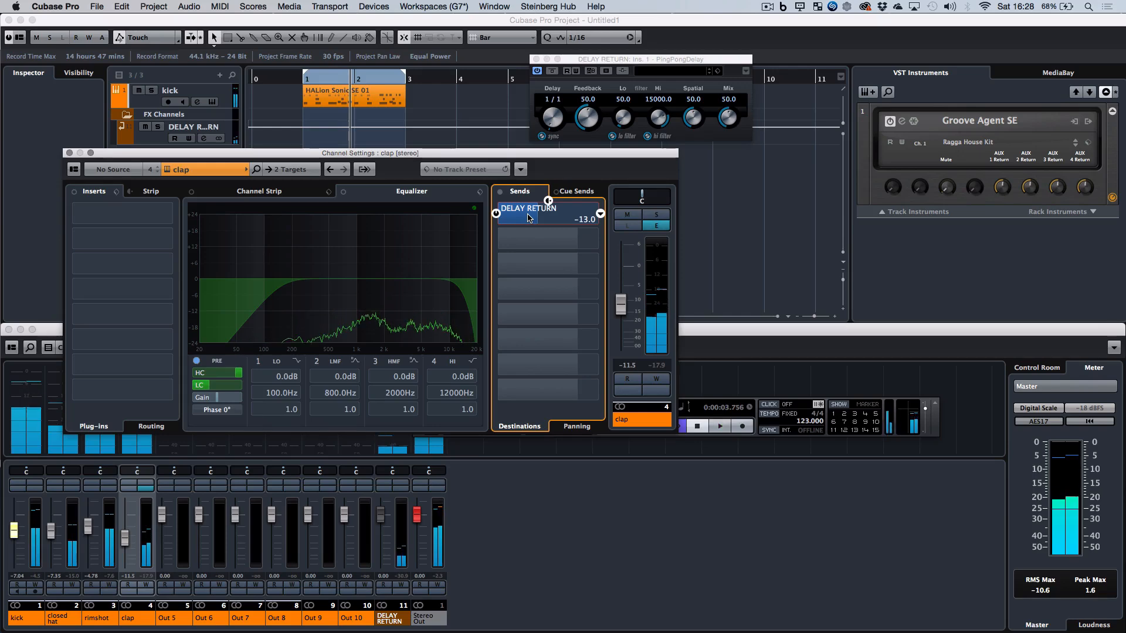
left_click(555, 102)
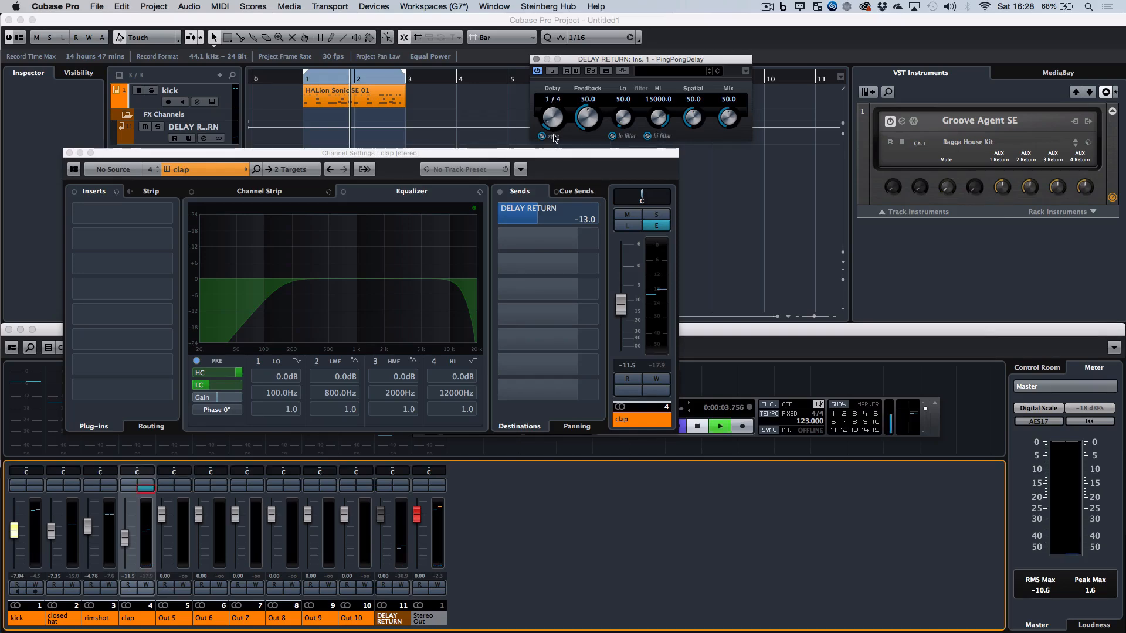
key("space")
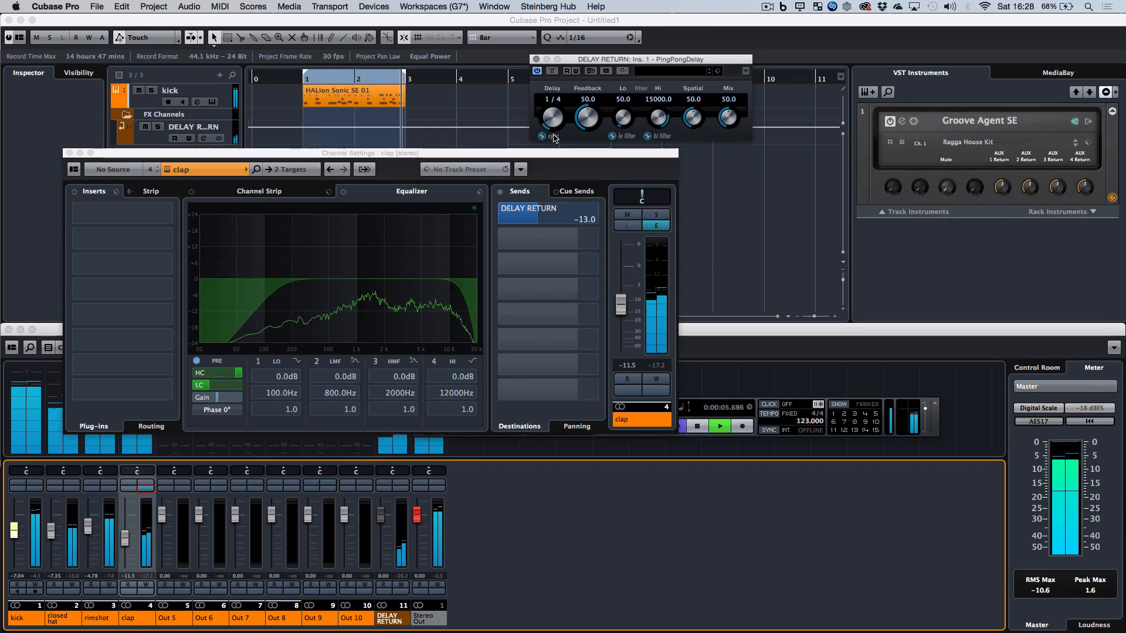
Step: Set the PingPongDelay mix to 100 and listen to the effect in the full mix
left_click_drag(727, 116, 736, 35)
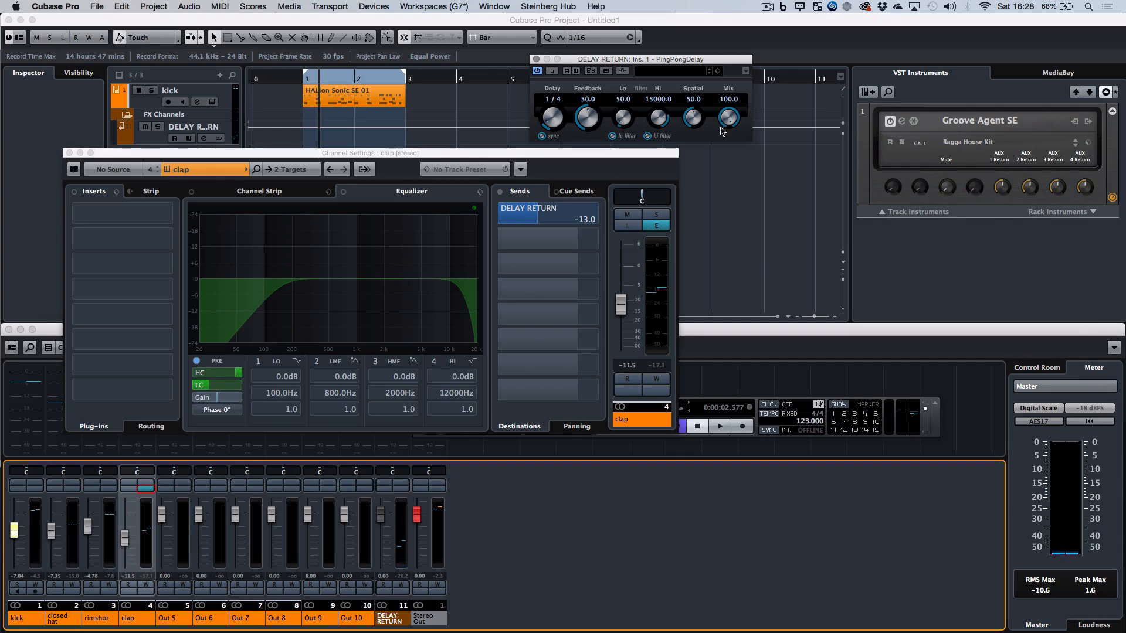
key("space")
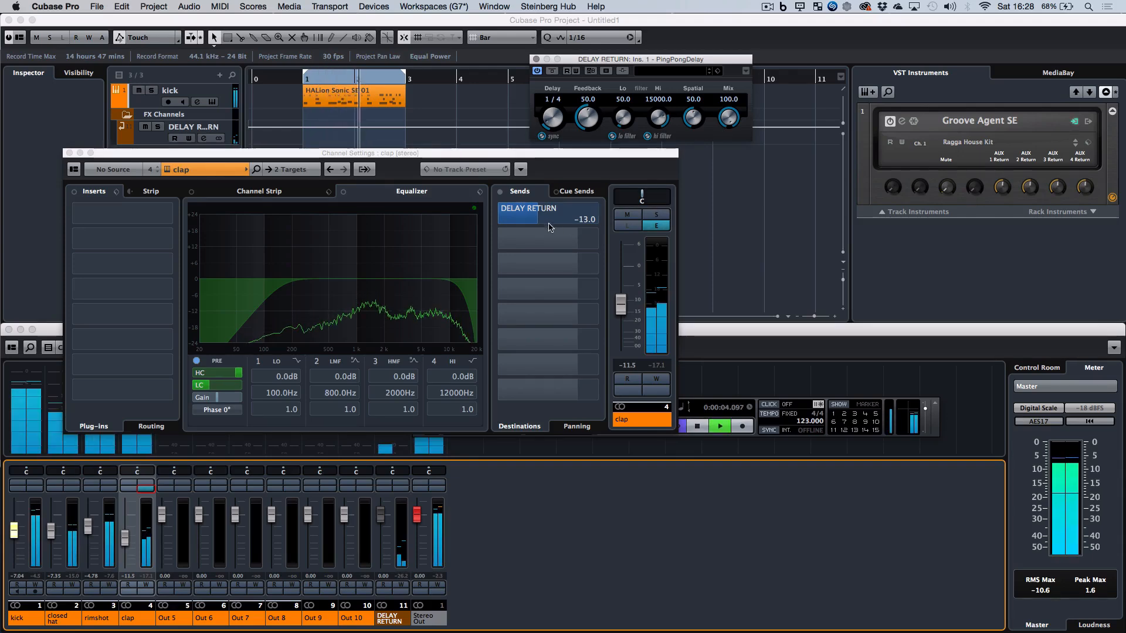
key("space")
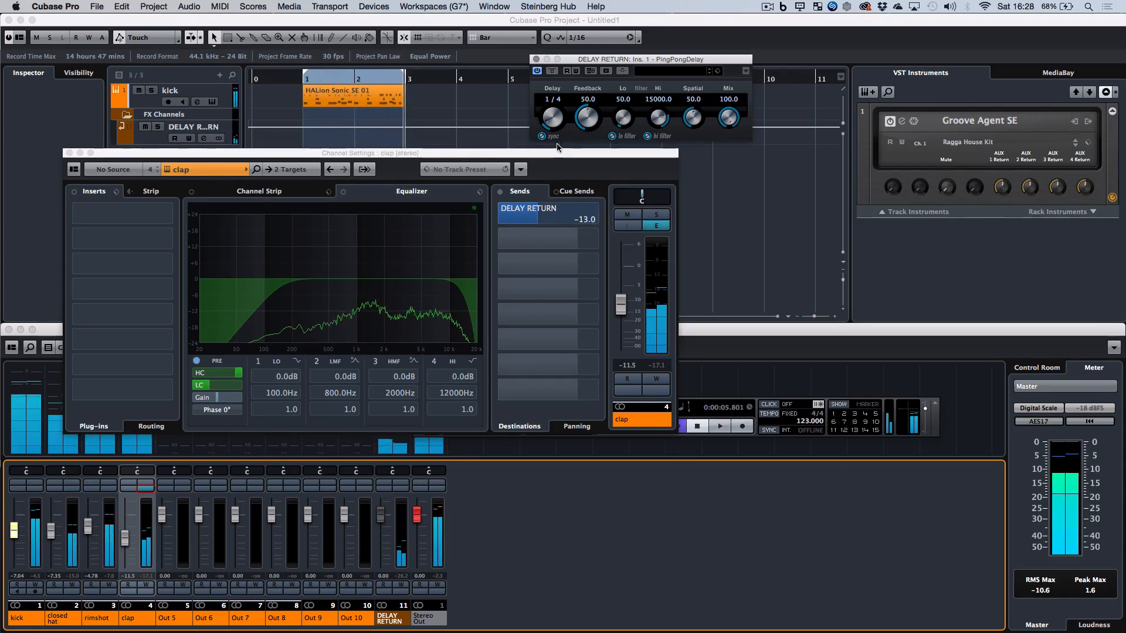
Step: Audition a 1/8 delay time, shorten it to 1/16, and raise the clap's DELAY RETURN send to -10.7
left_click_drag(550, 116, 545, 129)
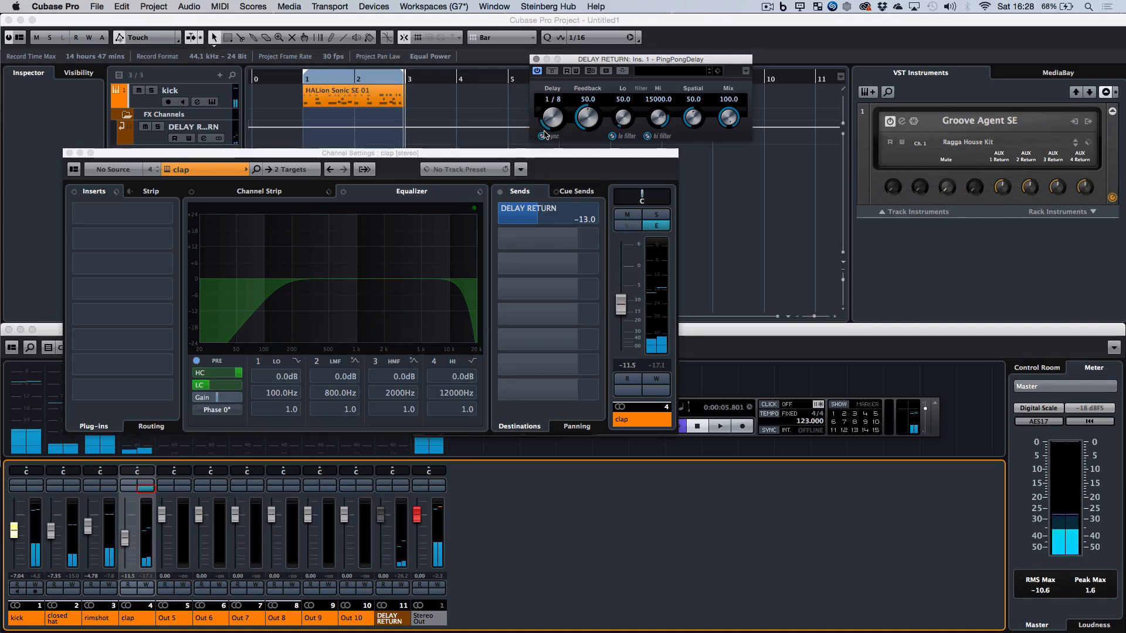
key("space")
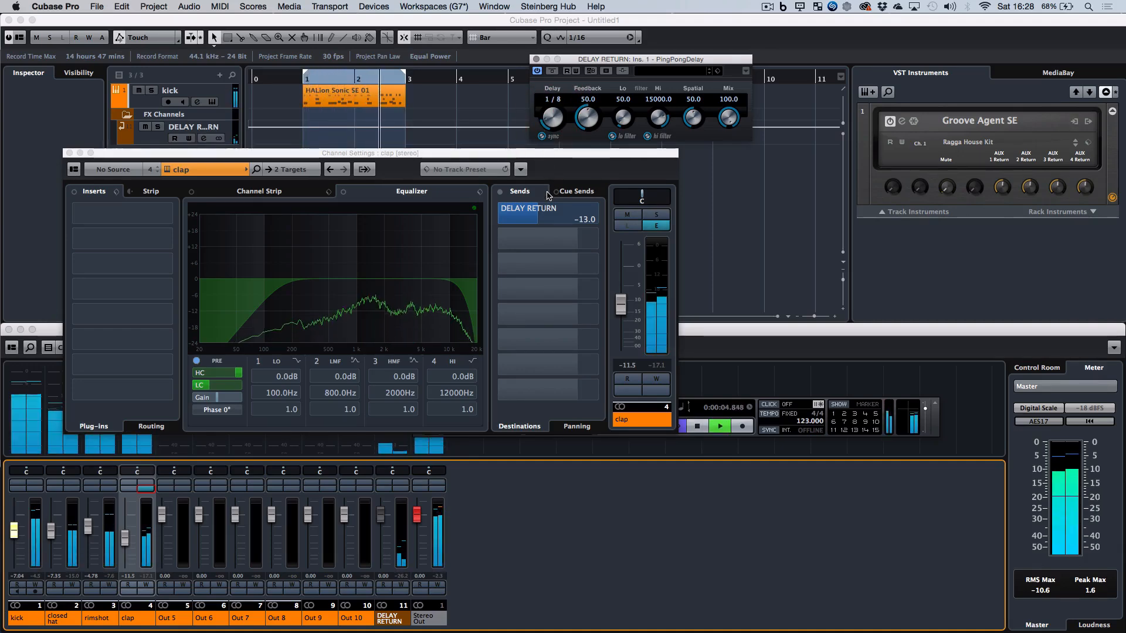
key("space")
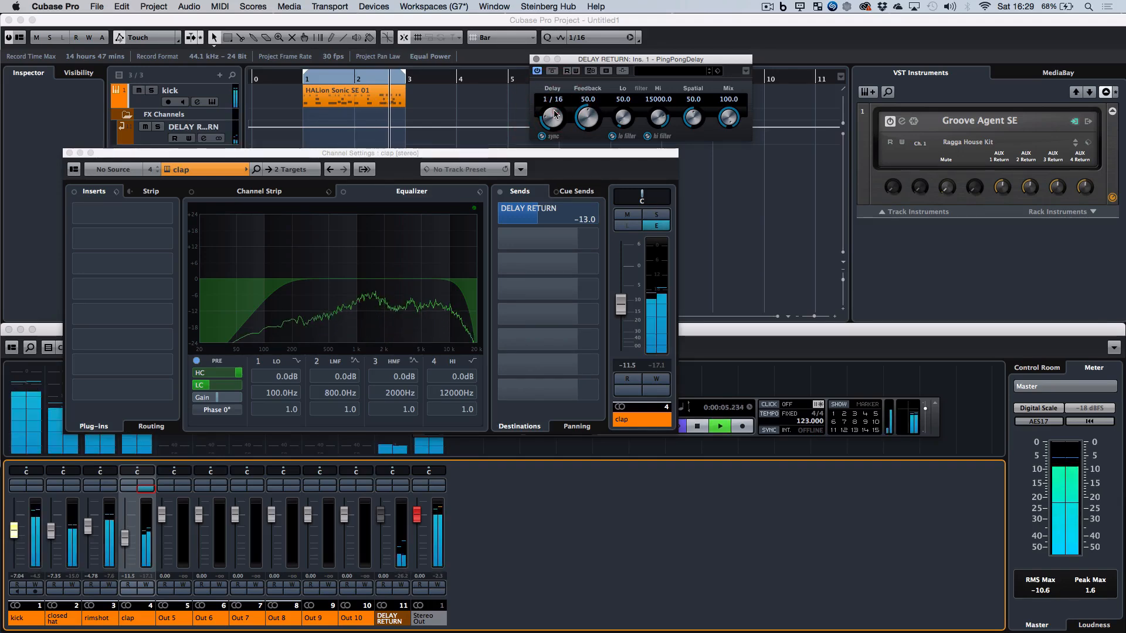
mouse_move(537, 221)
left_click_drag(536, 219, 541, 220)
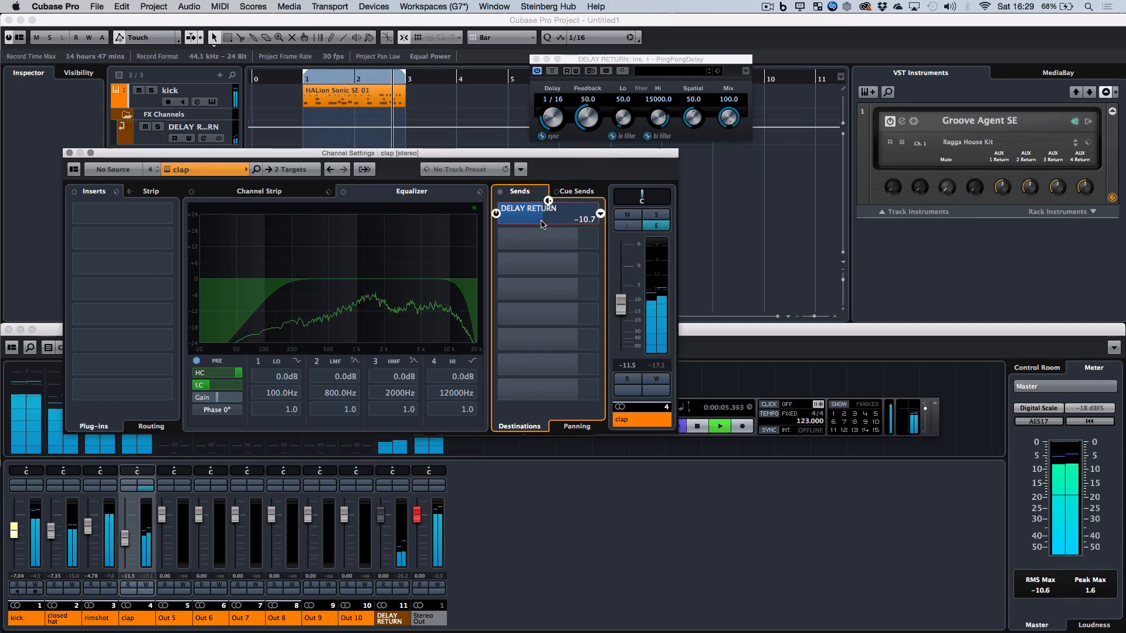
Step: Solo the clap channel and reduce the PingPongDelay feedback to 19.0, checking the result by ear
left_click(656, 215)
left_click(656, 215)
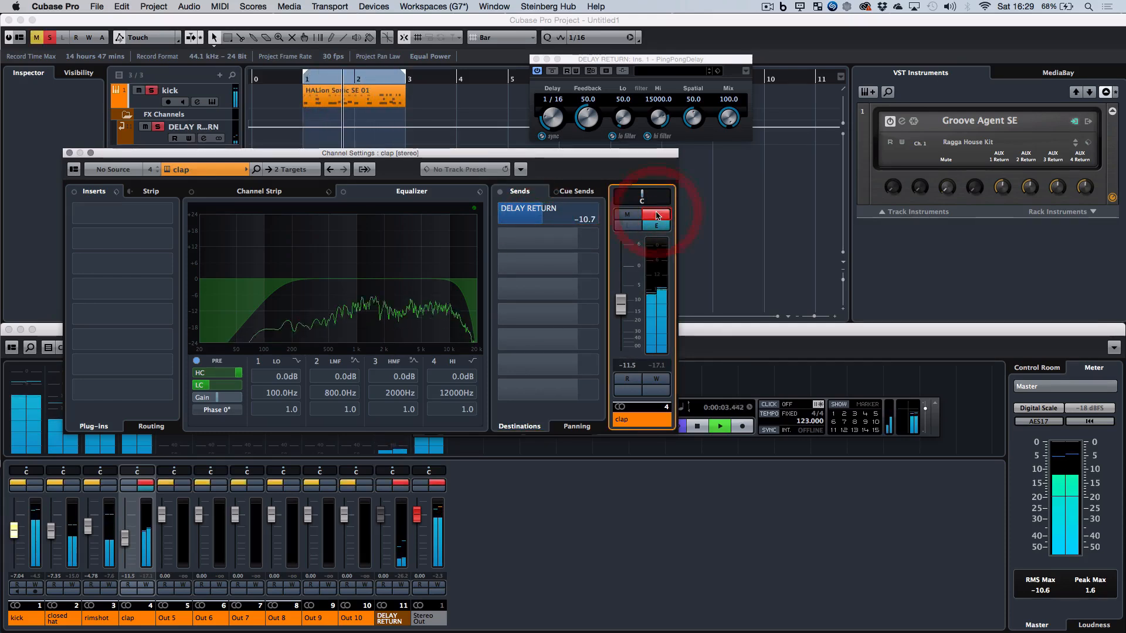
key("space")
left_click(586, 117)
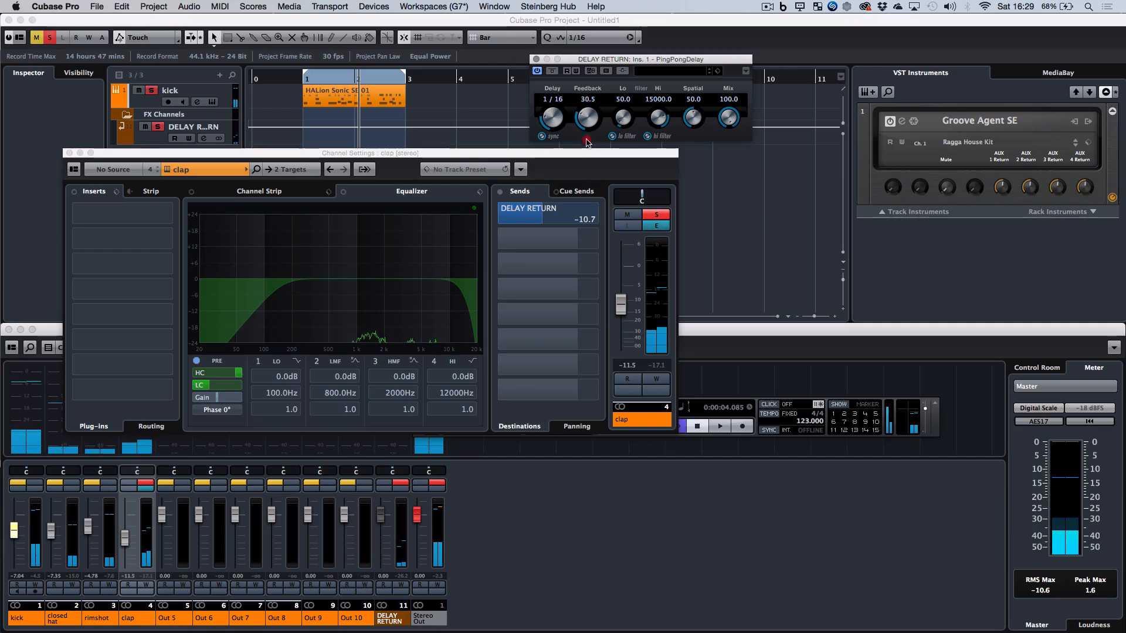
left_click_drag(587, 119, 590, 155)
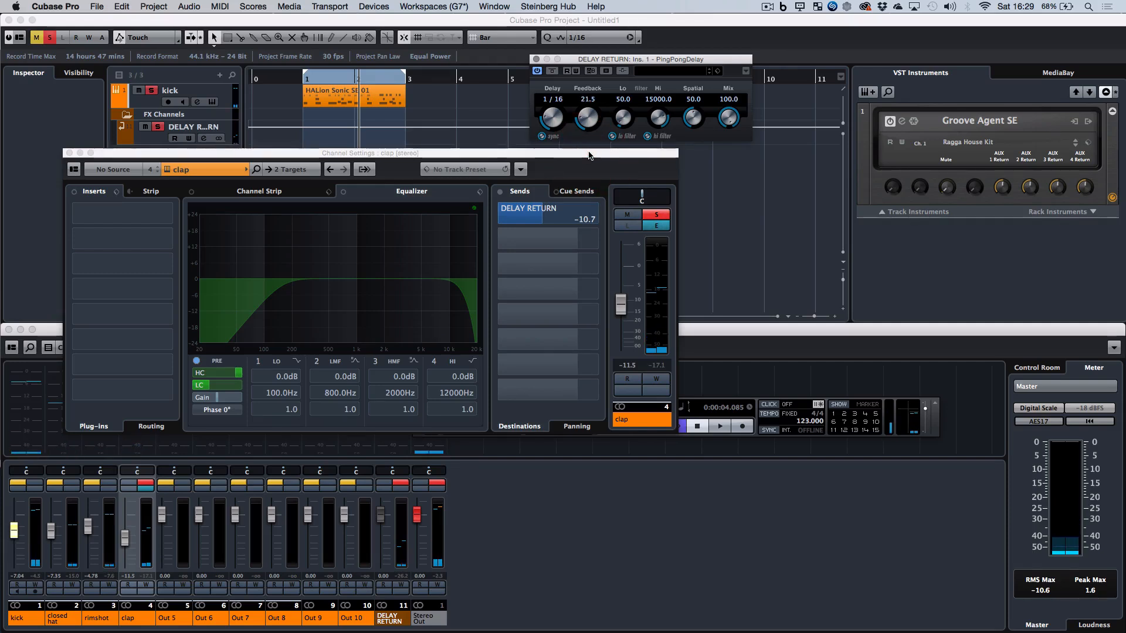
key("space")
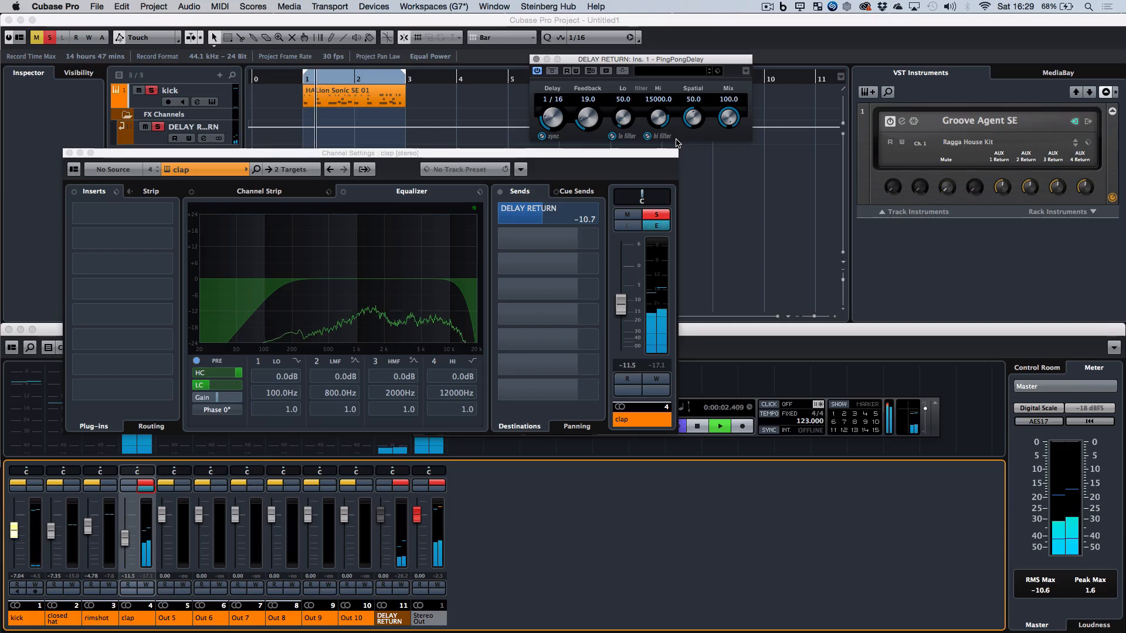
Step: Lower the PingPongDelay's hi filter and adjust it by ear during playback to about 8232 Hz
key("space")
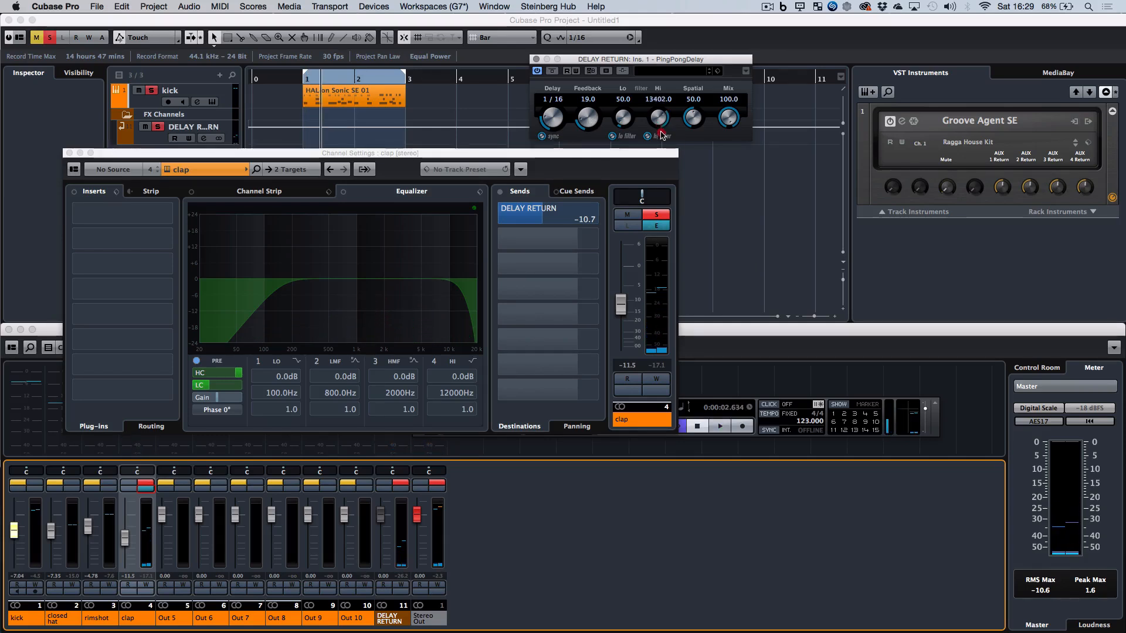
left_click_drag(665, 143, 664, 145)
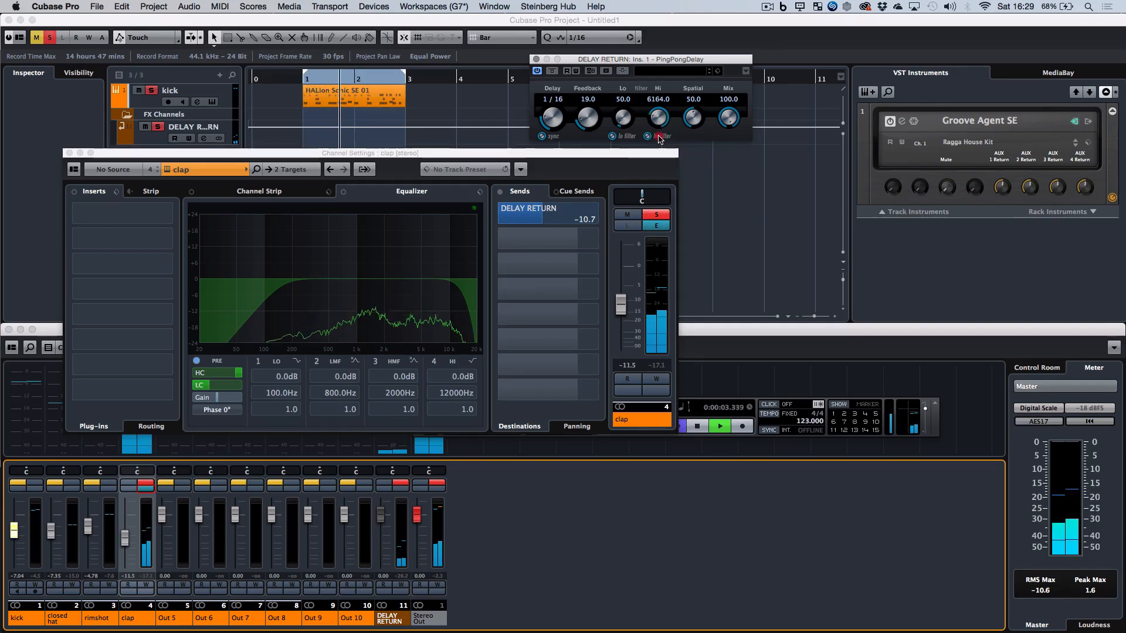
left_click_drag(659, 138, 660, 129)
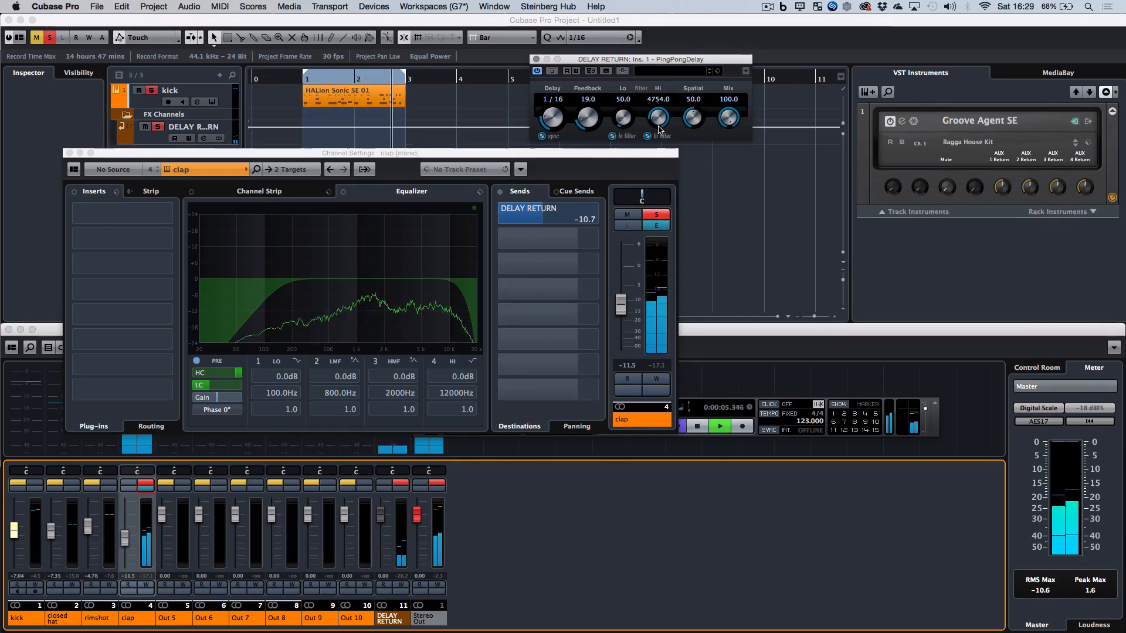
left_click_drag(659, 122, 658, 115)
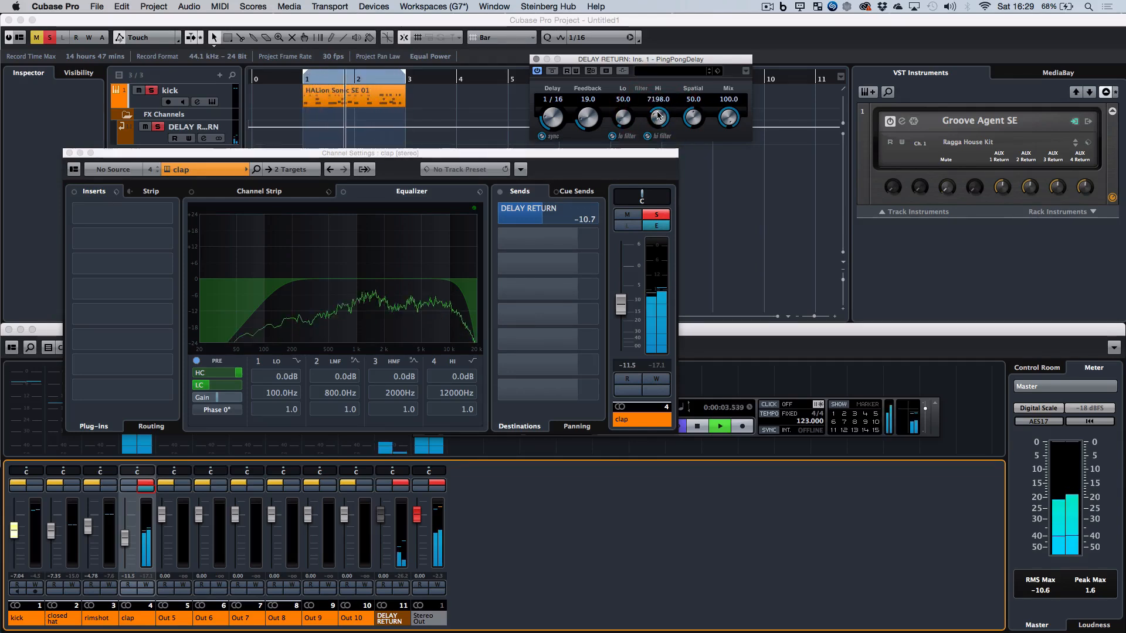
left_click_drag(658, 115, 658, 109)
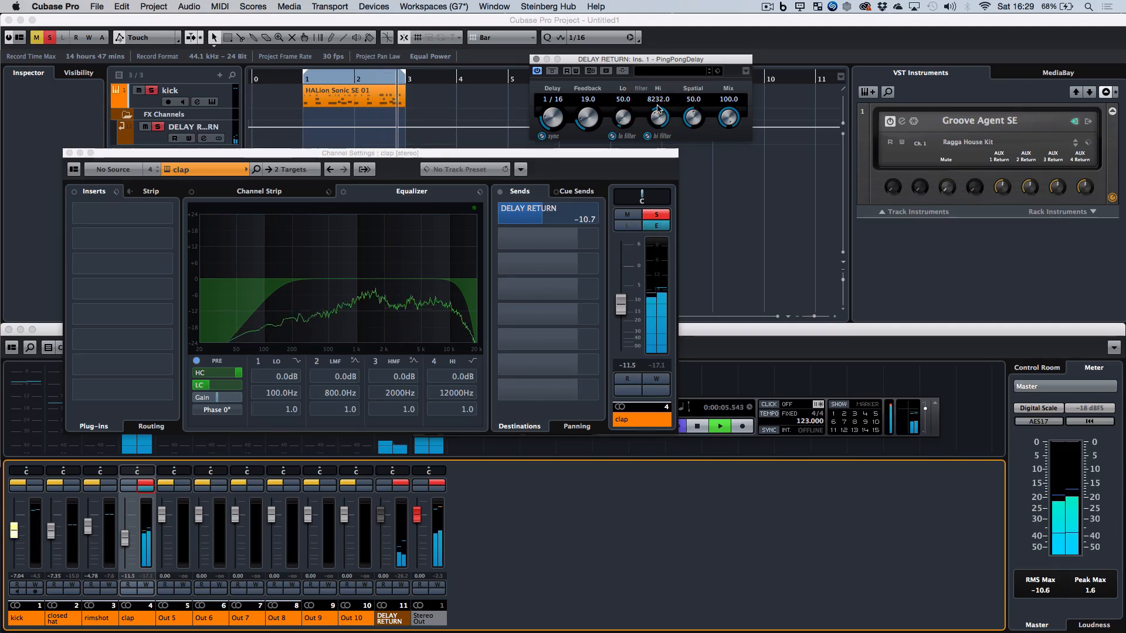
Step: Open the DELAY RETURN channel's settings, position the window clear of the delay plug-in, and restart playback
key("space")
left_click(408, 490)
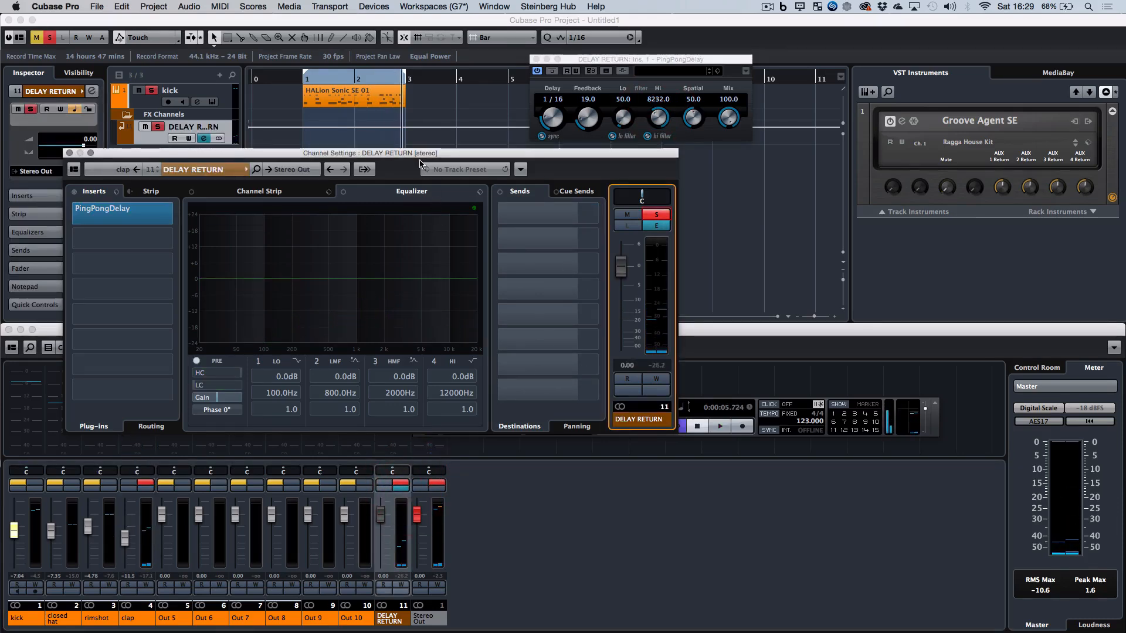
left_click_drag(417, 154, 674, 220)
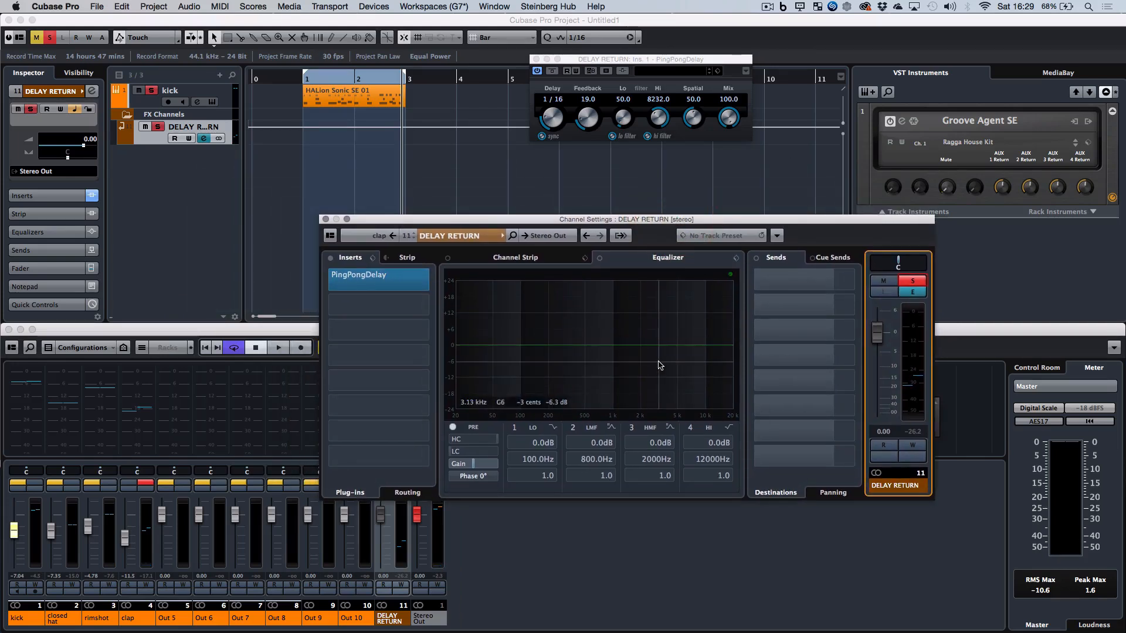
key("space")
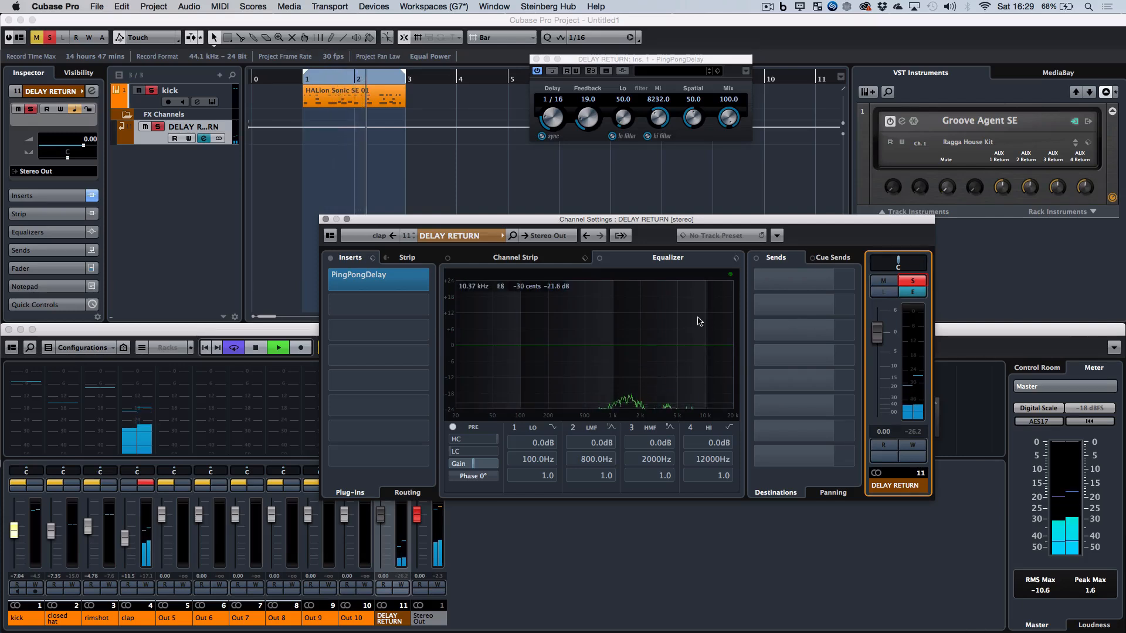
Step: Sweep the PingPongDelay's hi filter up to 20000 Hz and down to 1200 Hz while viewing the return channel's spectrum
left_click_drag(658, 119, 668, 64)
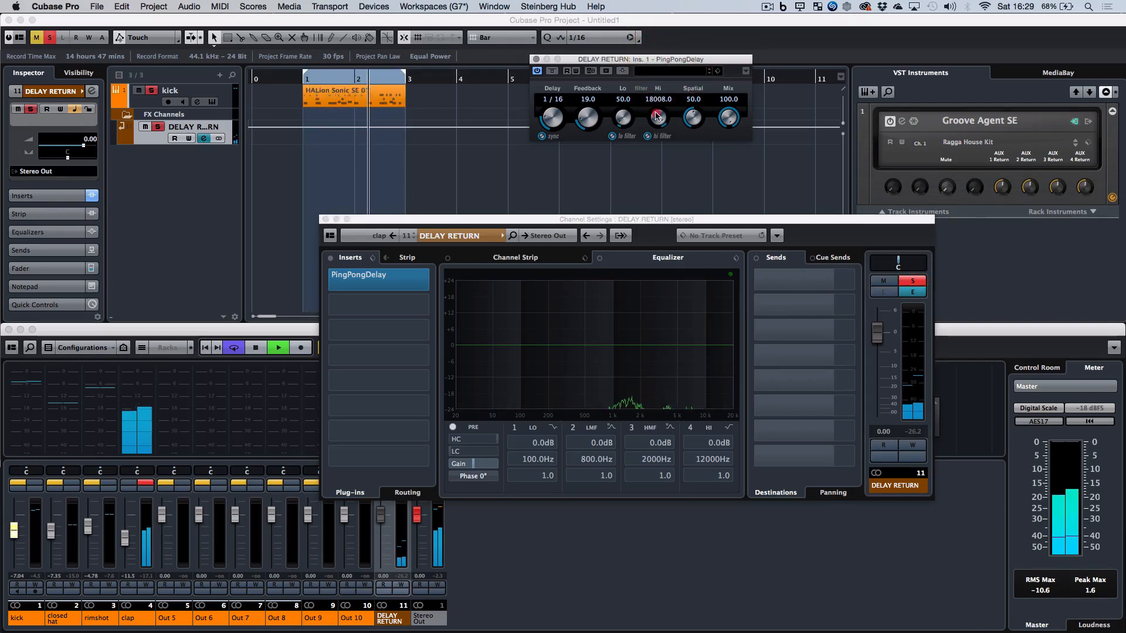
left_click_drag(657, 119, 658, 79)
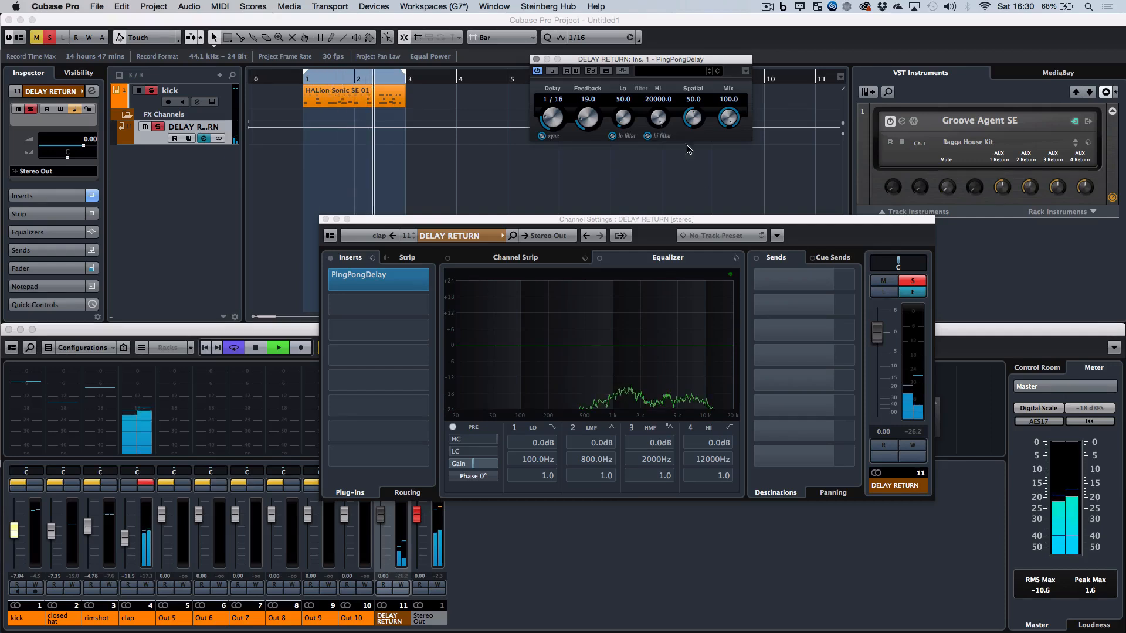
left_click_drag(661, 126, 663, 144)
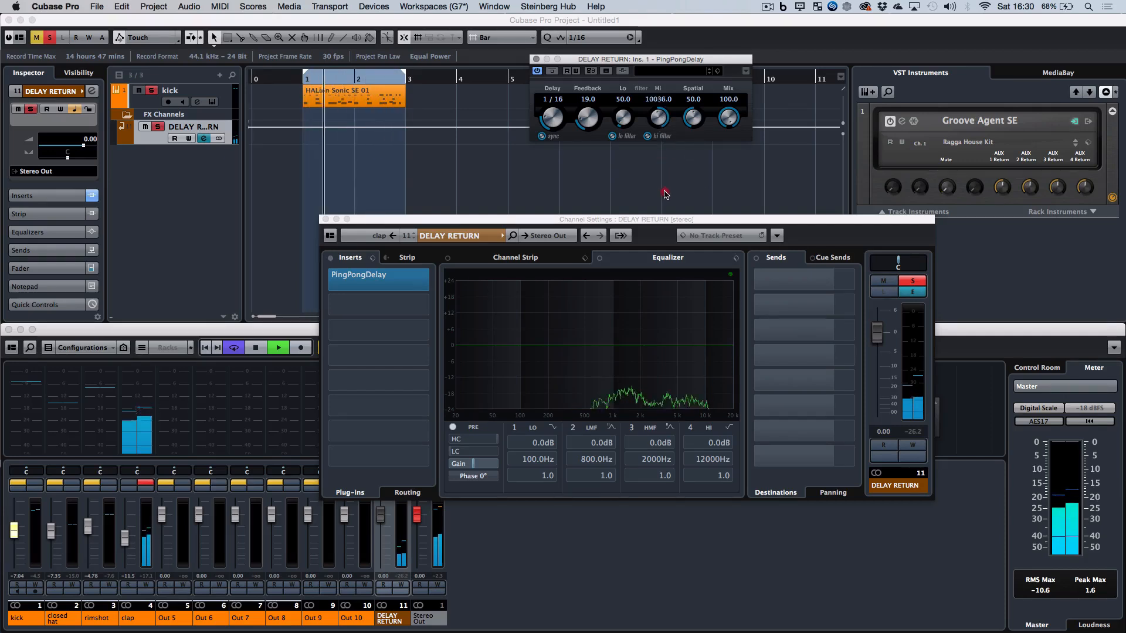
left_click_drag(667, 206, 668, 207)
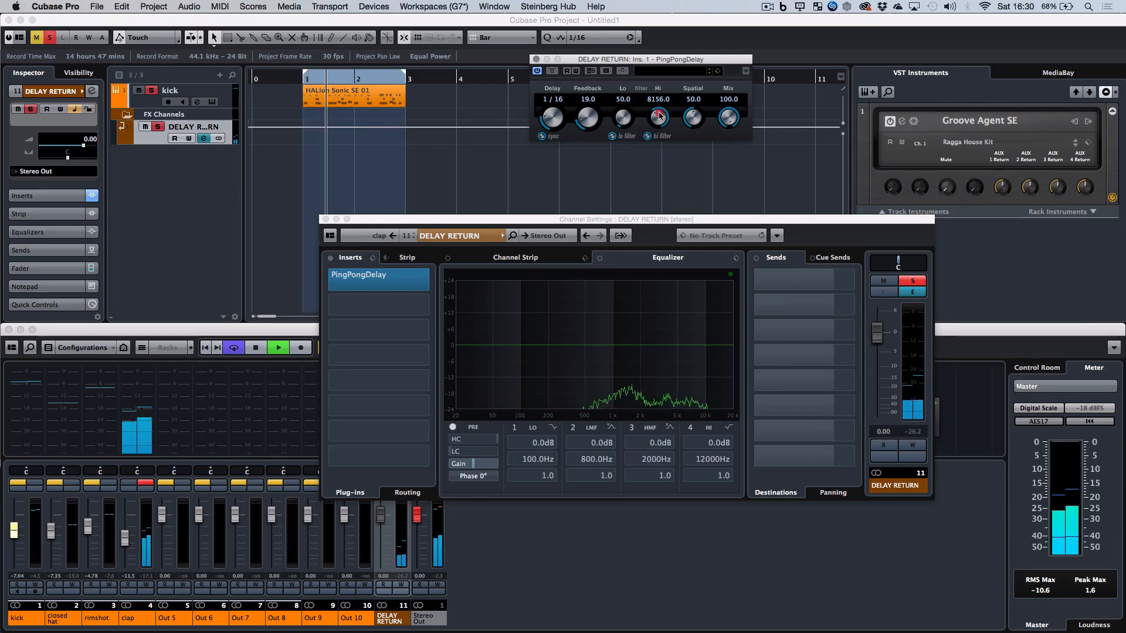
left_click_drag(659, 116, 662, 149)
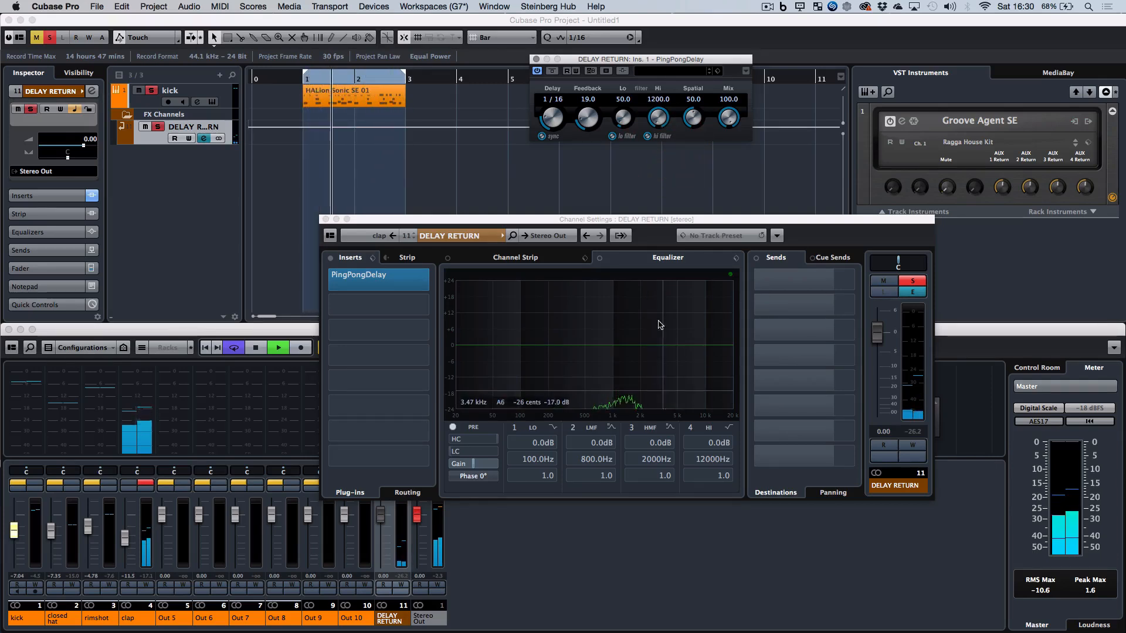
Step: Raise the PingPongDelay's hi filter to about 11164 Hz during playback
left_click_drag(658, 117, 658, 72)
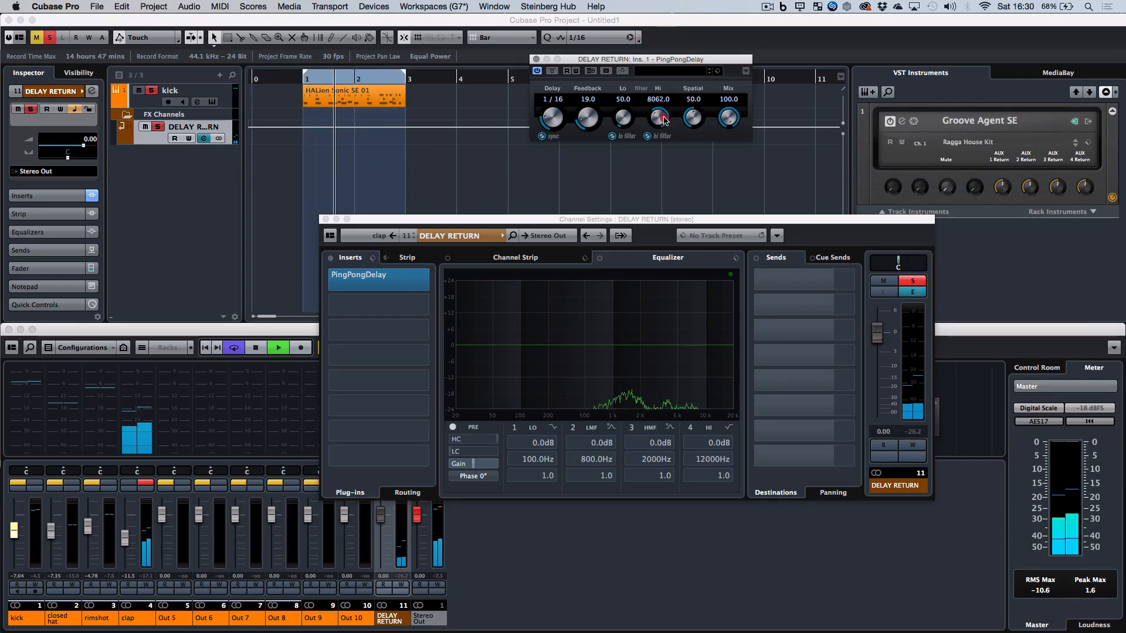
scroll(665, 119, "up", 1)
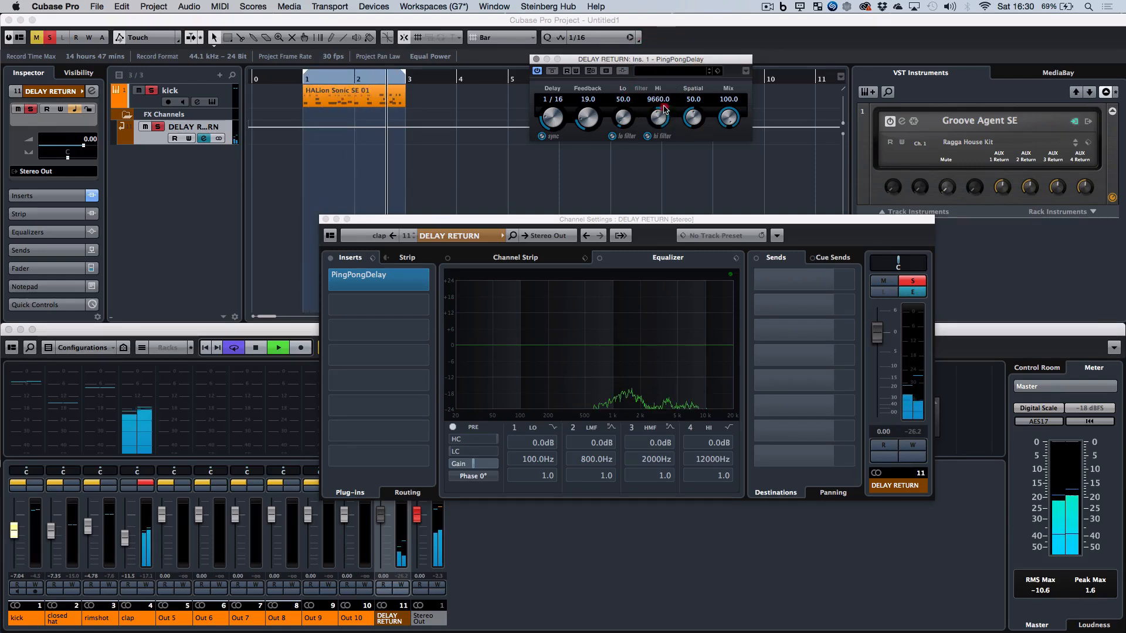
mouse_move(665, 119)
left_mouse_down()
mouse_move(663, 90)
mouse_move(656, 129)
left_mouse_up()
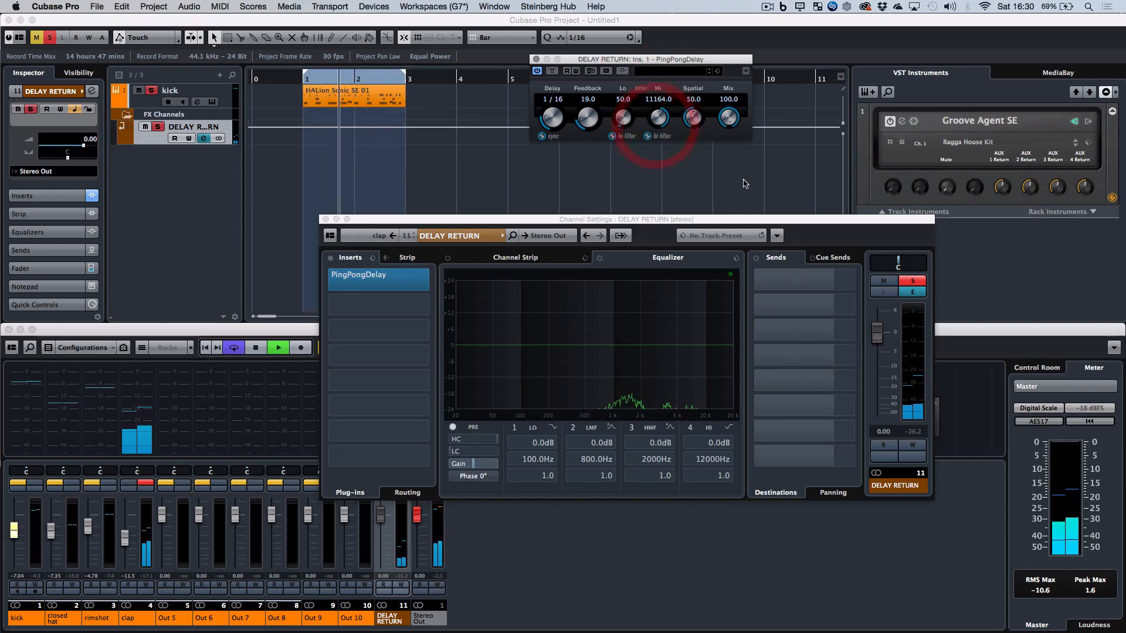
Step: Remove the solo from the DELAY RETURN and clap channels, close the channel settings, and stop playback after hearing the full mix
left_click(912, 282)
left_click(912, 281)
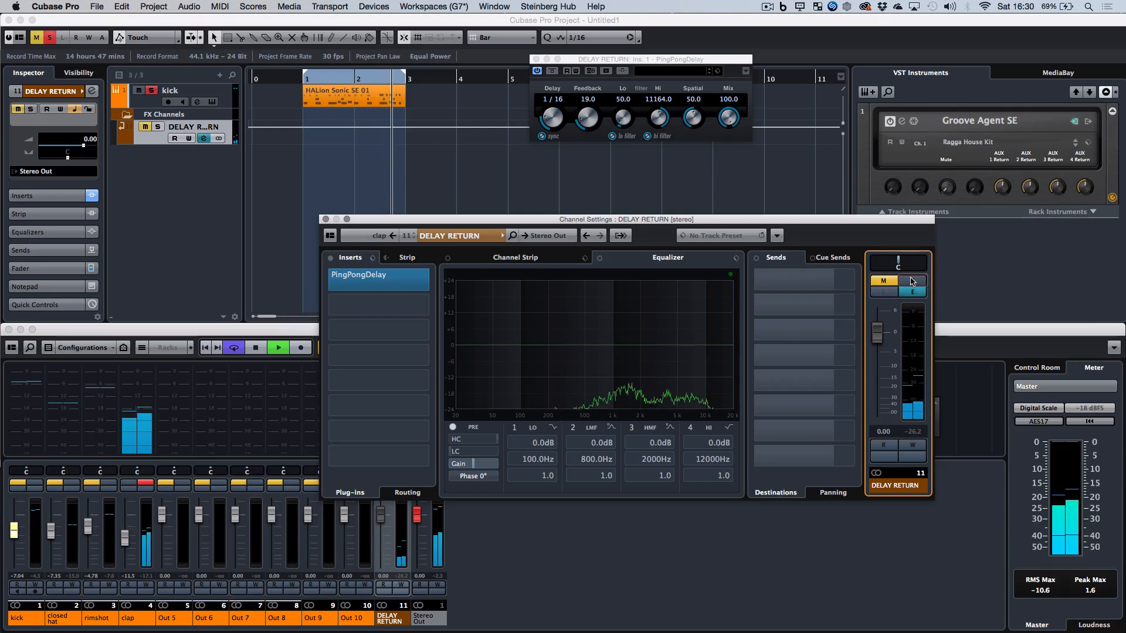
left_click(149, 484)
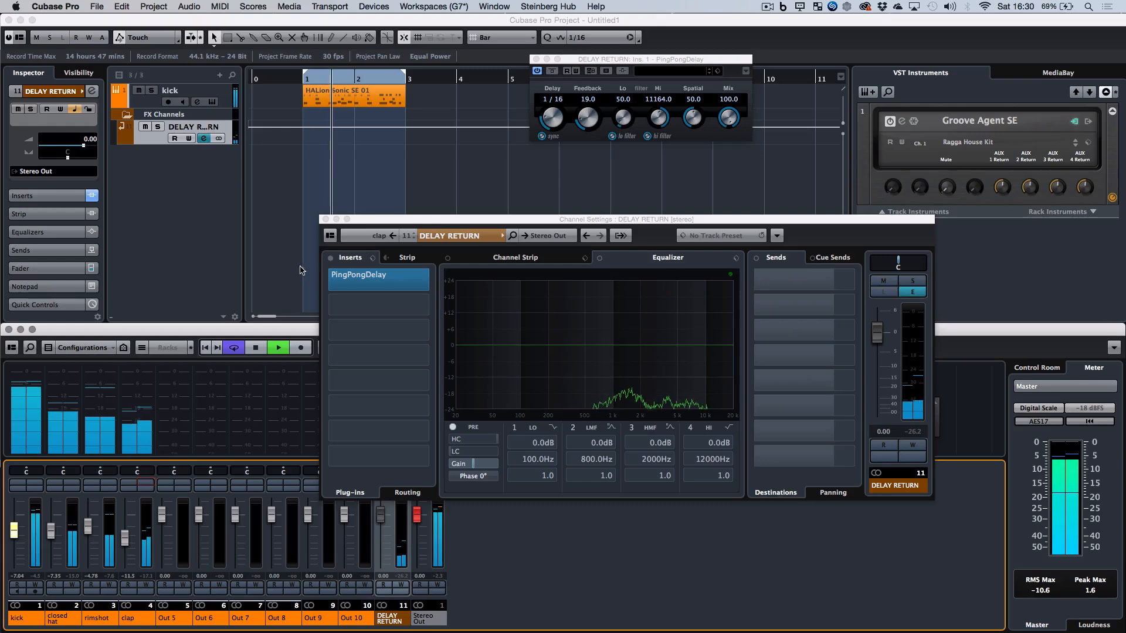
left_click(326, 219)
key("space")
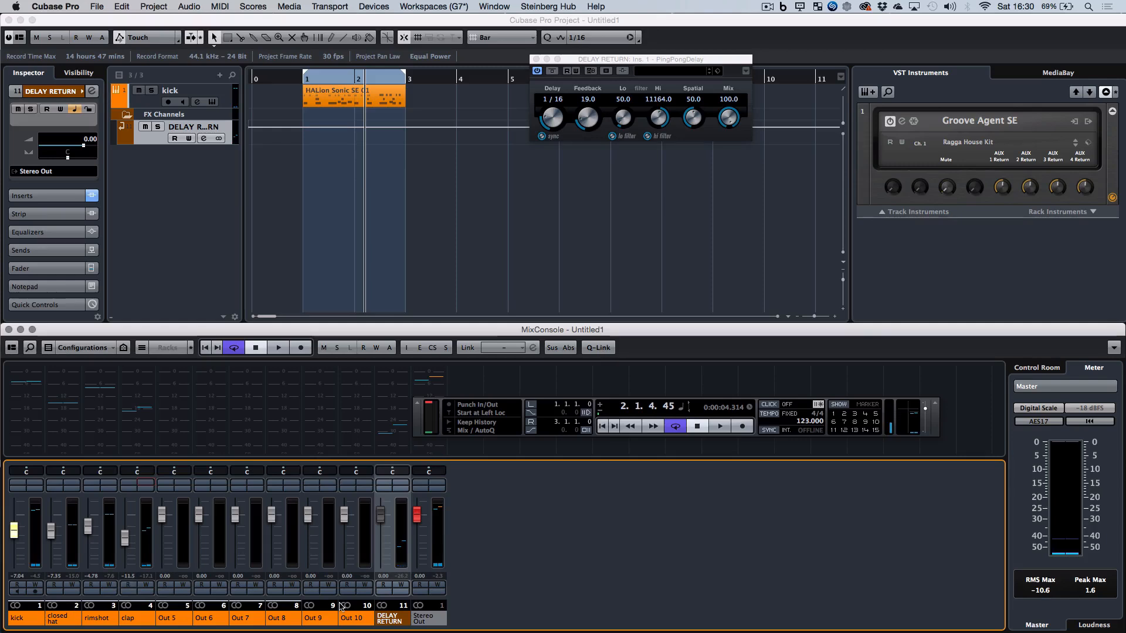
Step: Select the channels from kick through Out 10 and route them to a new stereo group channel named DRUMS
left_click(24, 617)
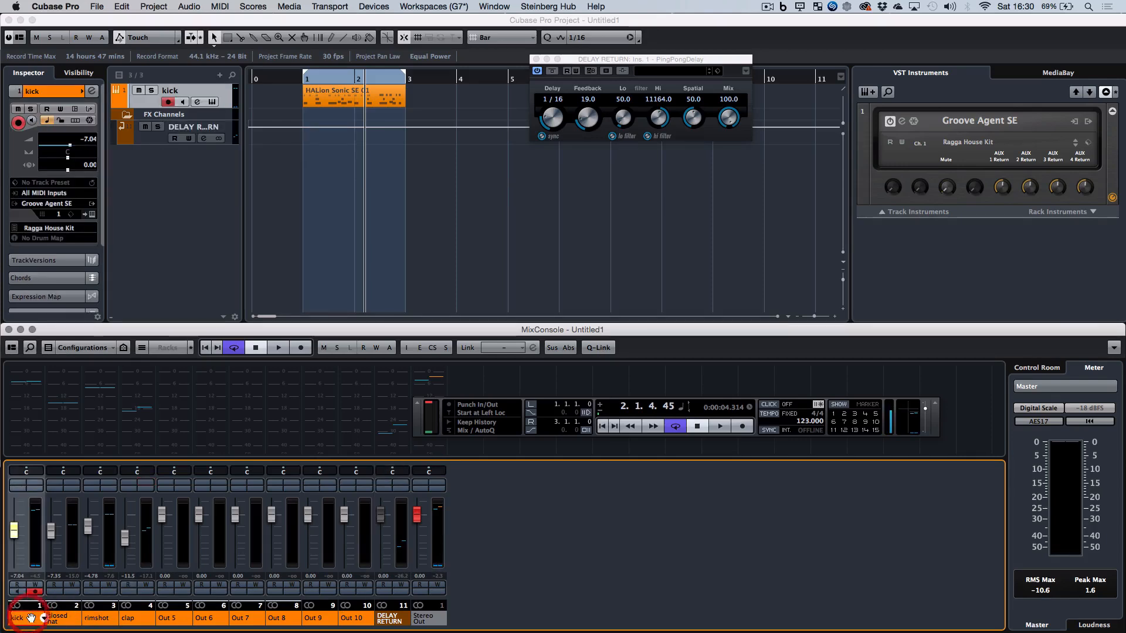
left_click(362, 618)
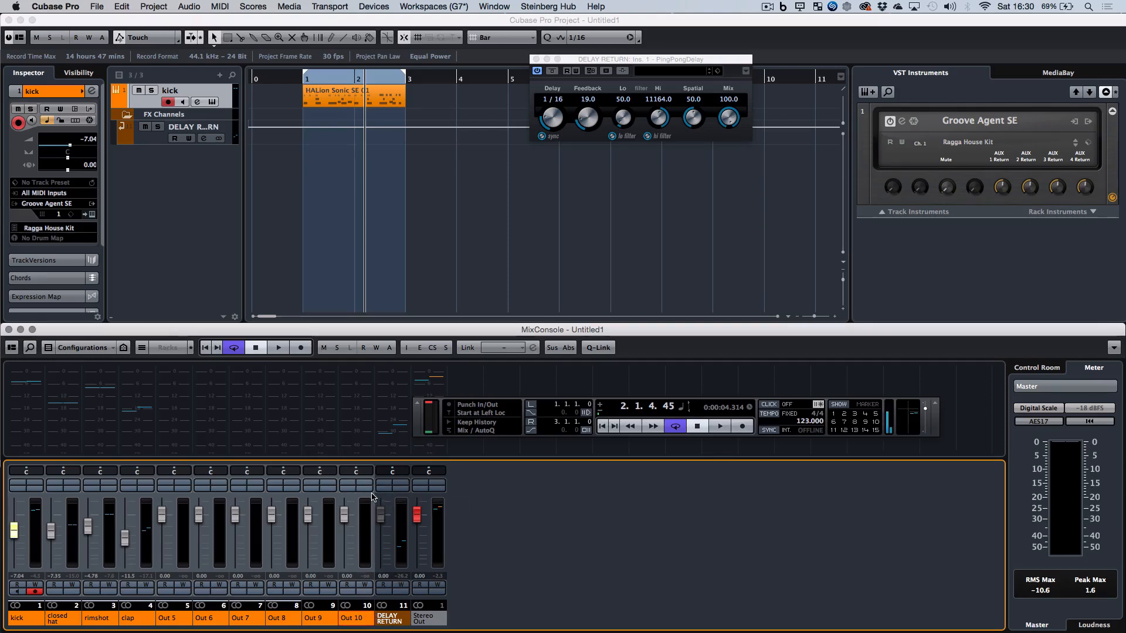
right_click(369, 498)
scroll(475, 542, "down", 3)
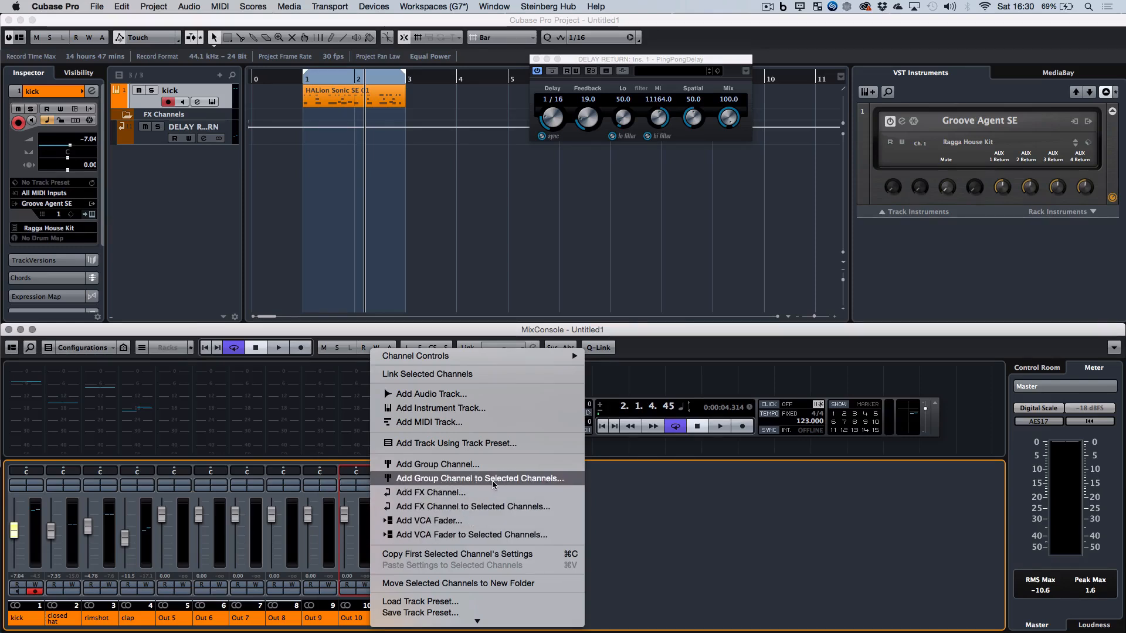
left_click(491, 480)
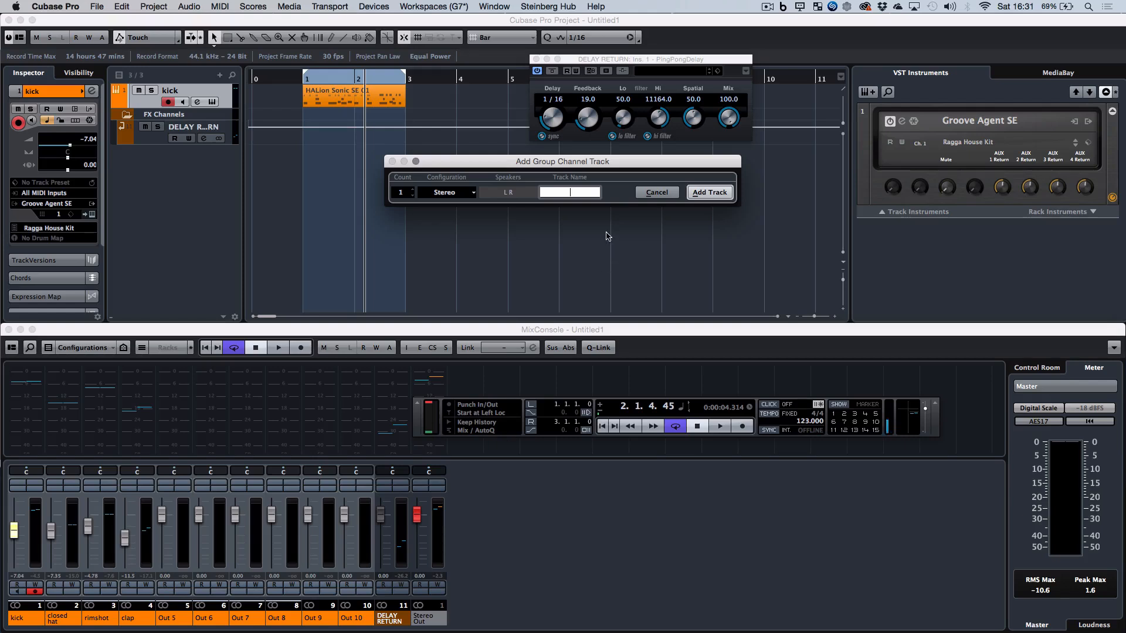
key("Return")
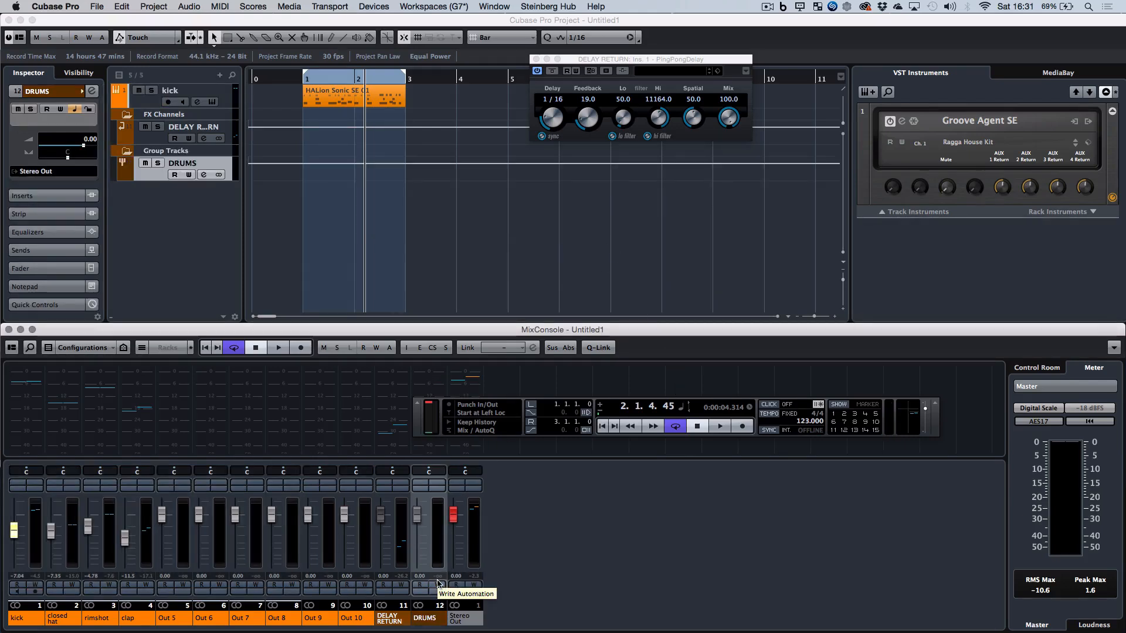
Step: Test the DRUMS group fader during playback, lowering it to about -10.8 dB and raising it to about -1.56 dB
key("space")
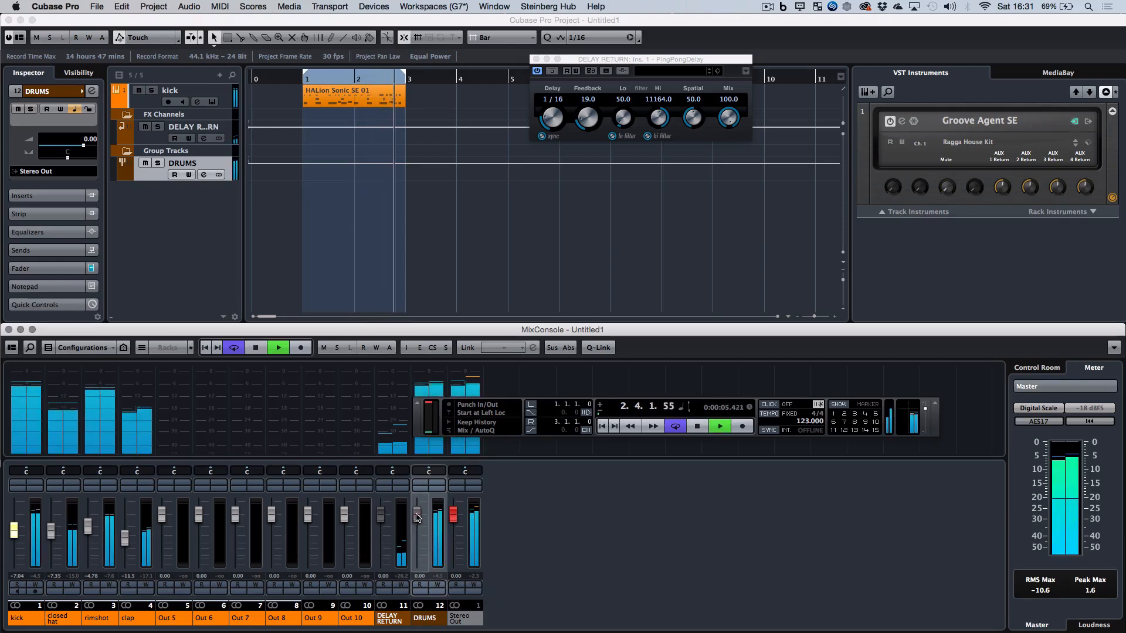
mouse_move(417, 515)
left_mouse_down()
mouse_move(418, 554)
mouse_move(414, 532)
left_mouse_up()
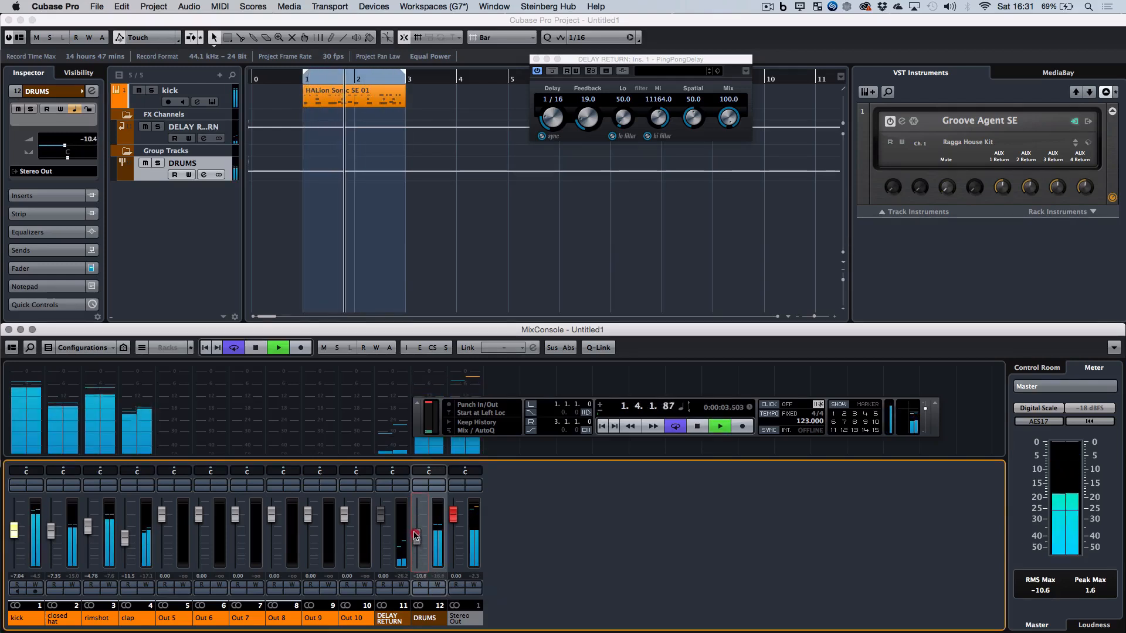
key("space")
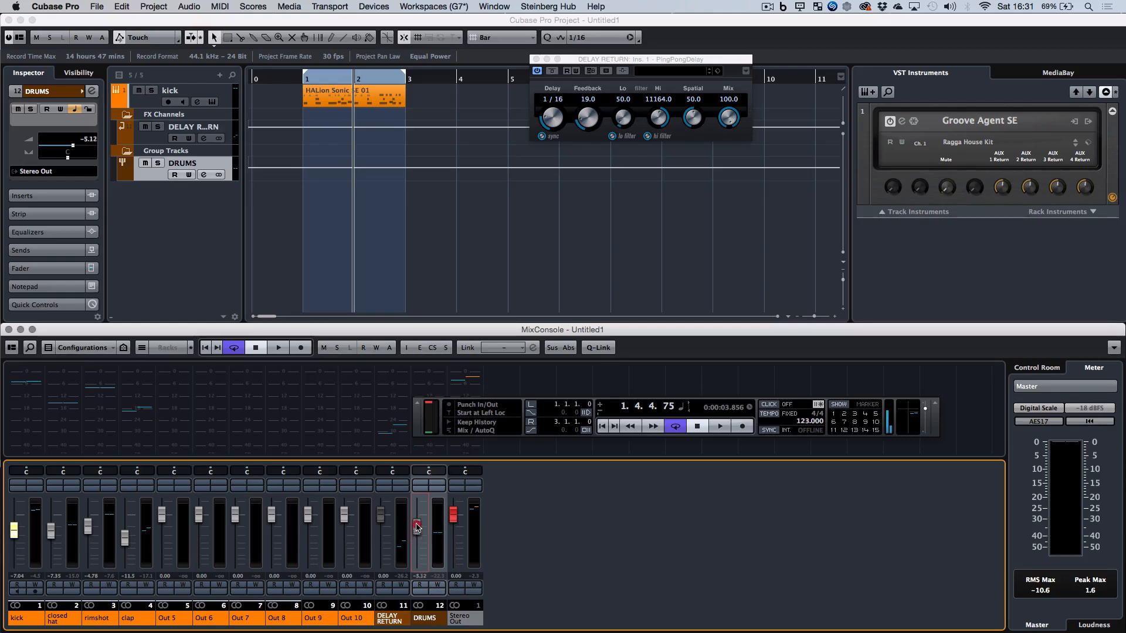
left_click_drag(416, 535, 418, 521)
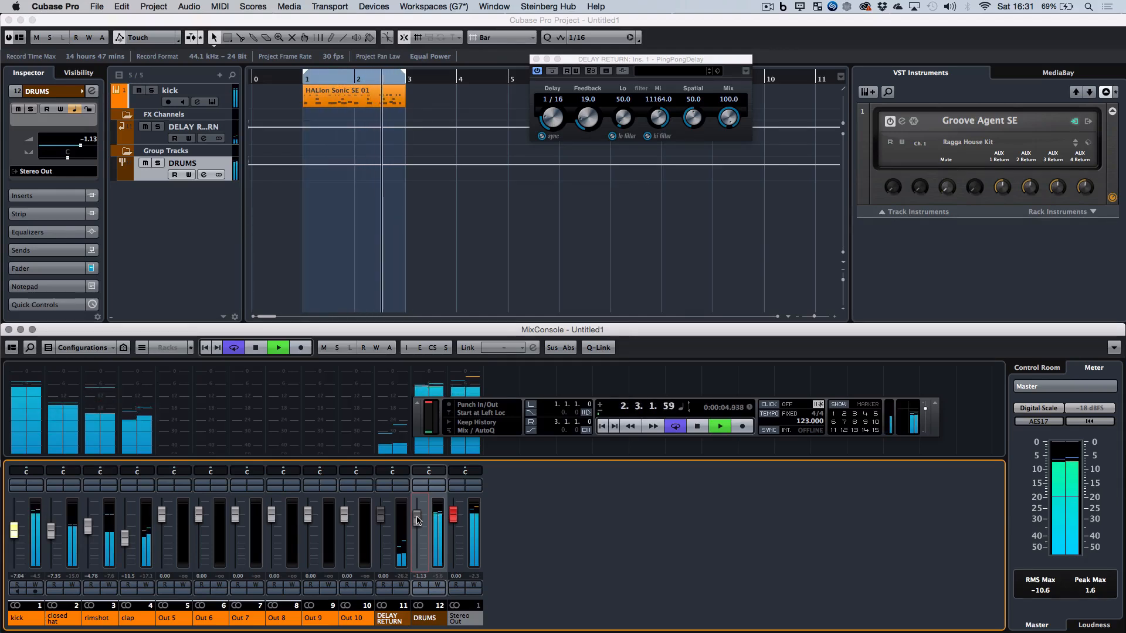
left_click_drag(417, 521, 417, 523)
Step: Open the DRUMS channel's settings to examine its spectrum during playback, stop, and switch to the clap channel's settings
left_click(435, 494)
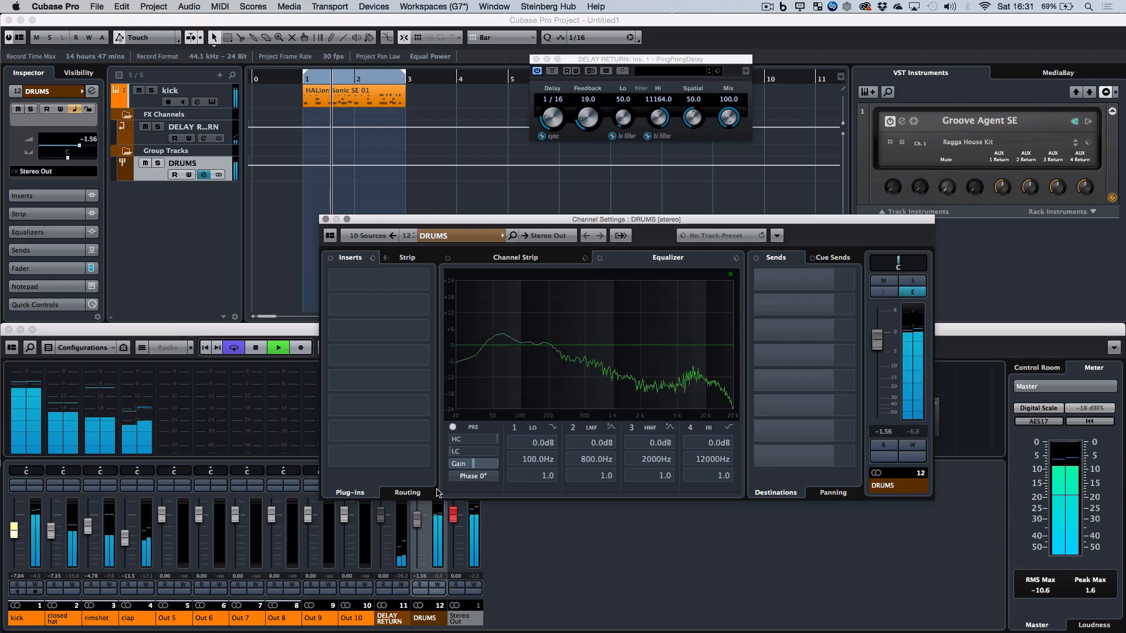
key("space")
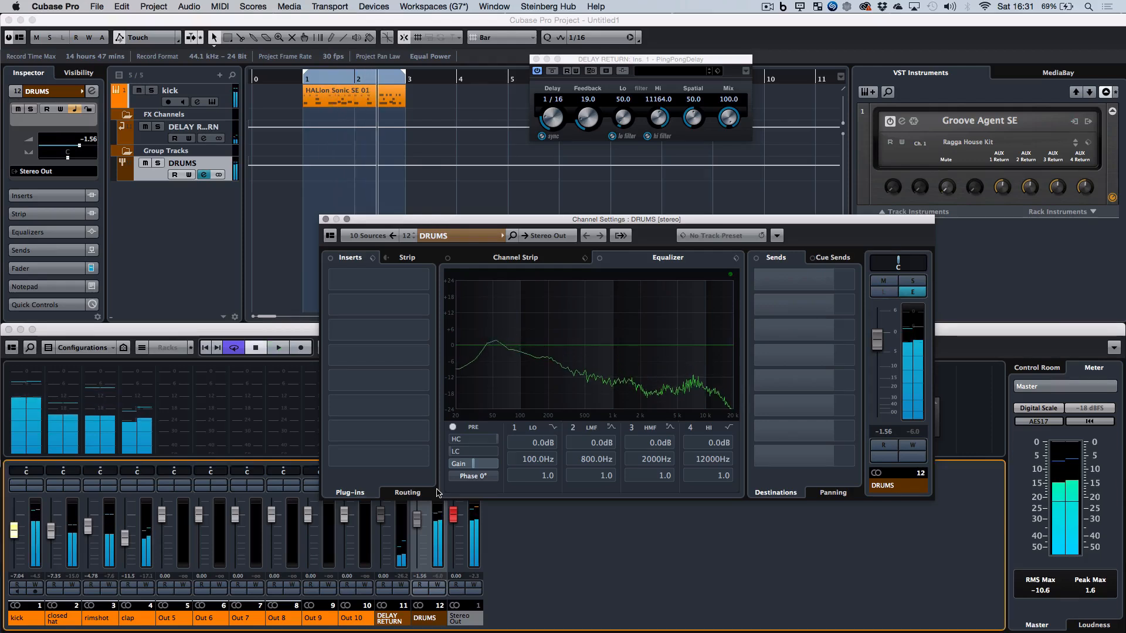
left_click(144, 492)
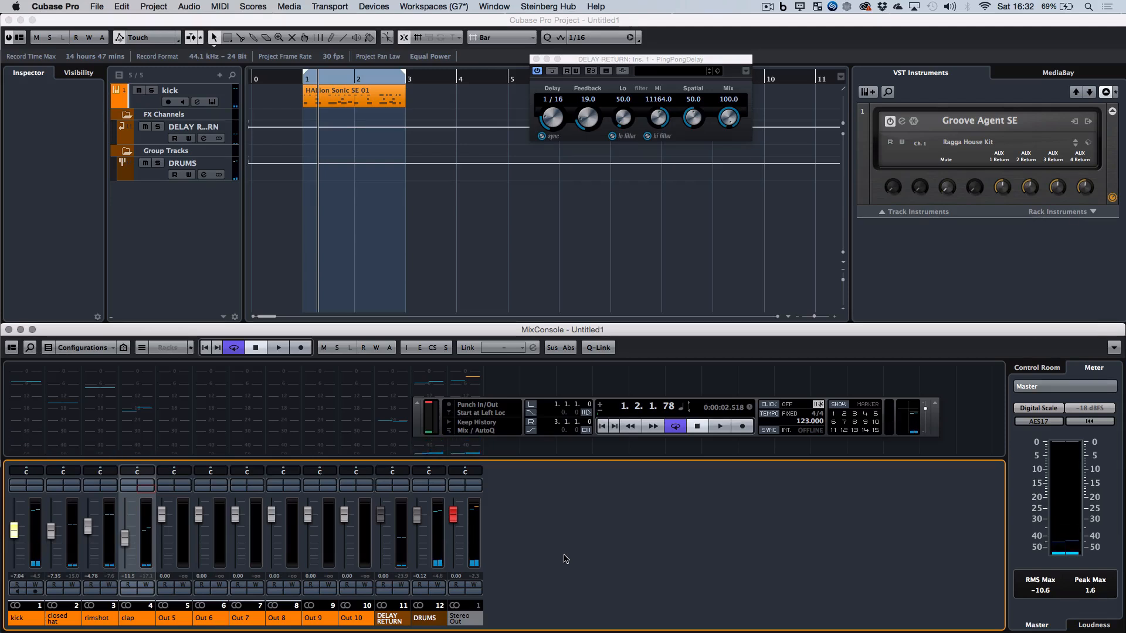
Step: Rename the kick track and its MIDI part as Beat 1, and play the loop to check the beat
left_click(168, 102)
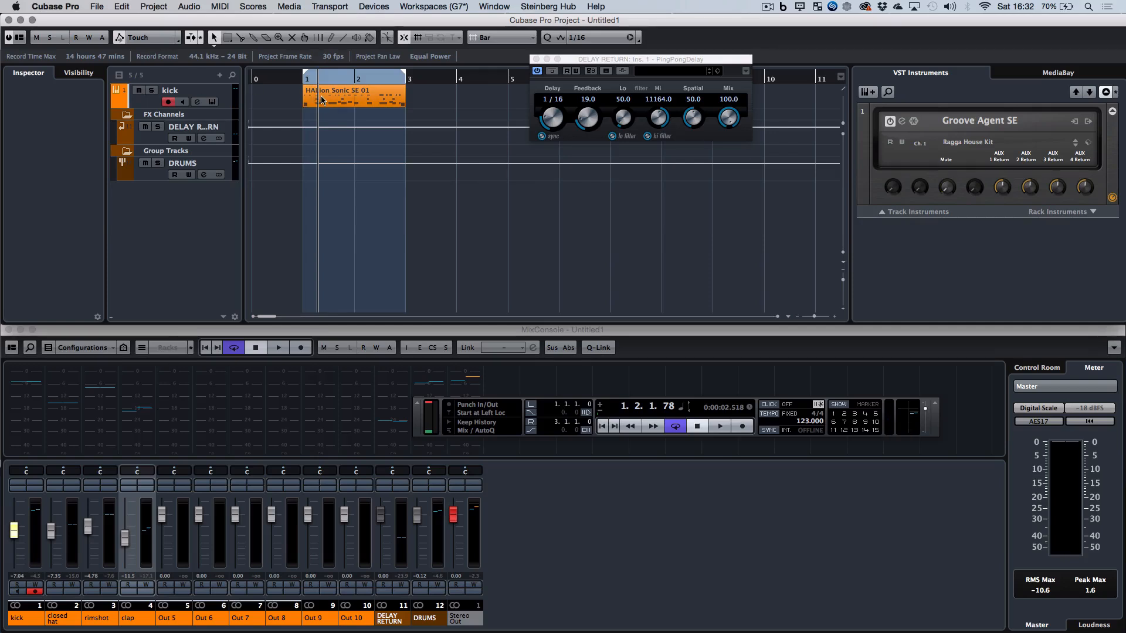
left_click(193, 91)
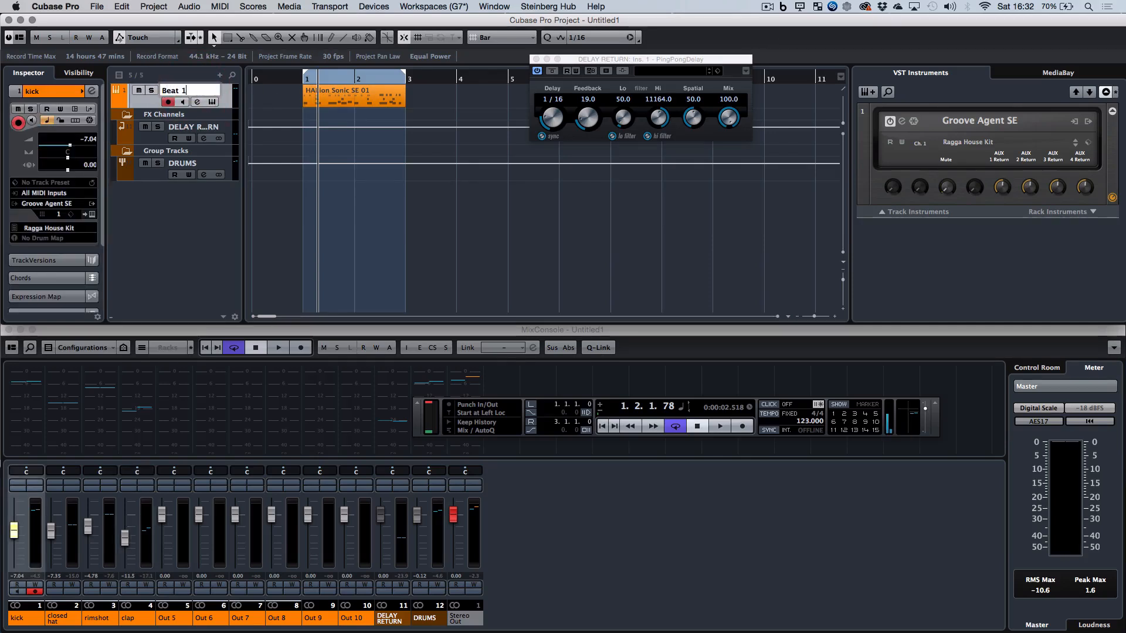
type("Beat 1")
key("Return")
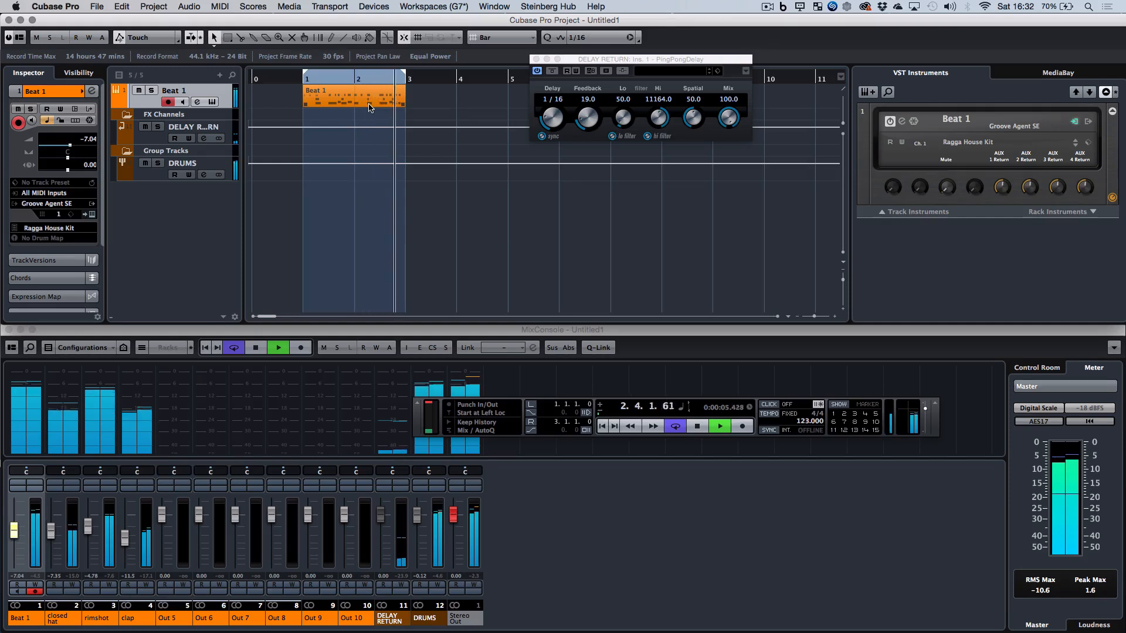
key("space")
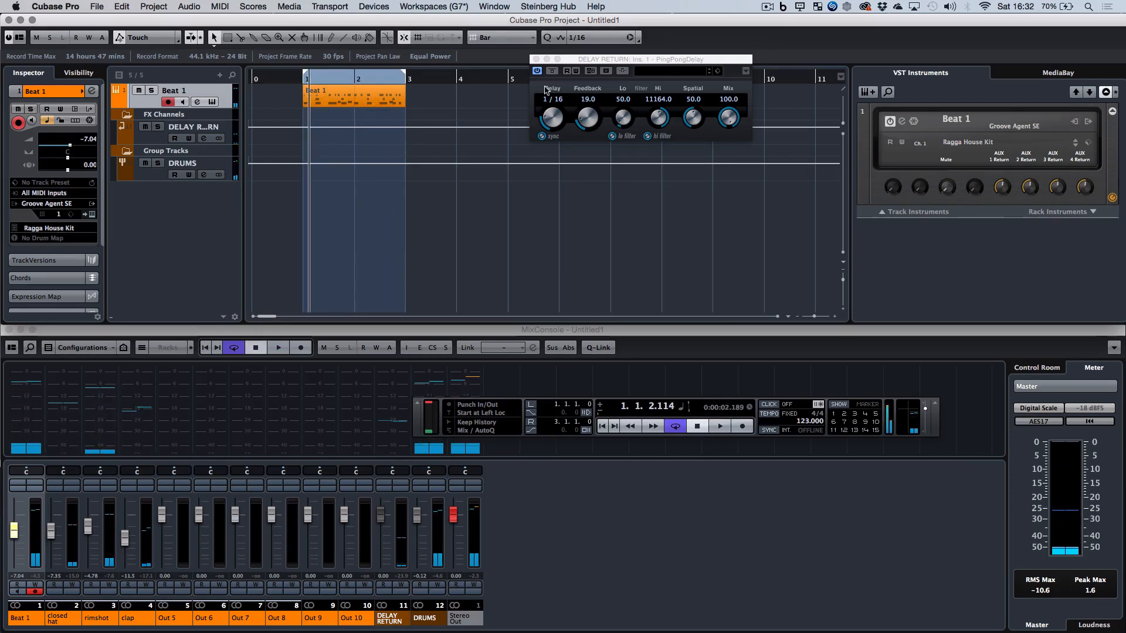
Step: Open the Beat 1 part in the Key Editor with both bars in view, and bring up the Quantize Panel
double_click(362, 103)
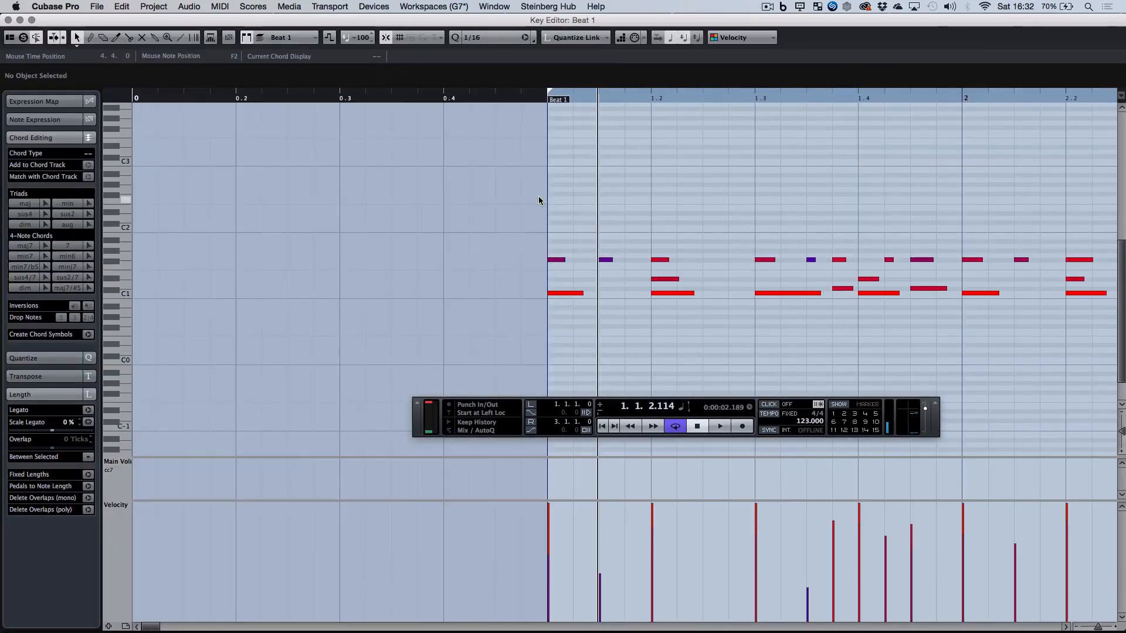
scroll(538, 199, "right", 10)
scroll(539, 200, "left", 3)
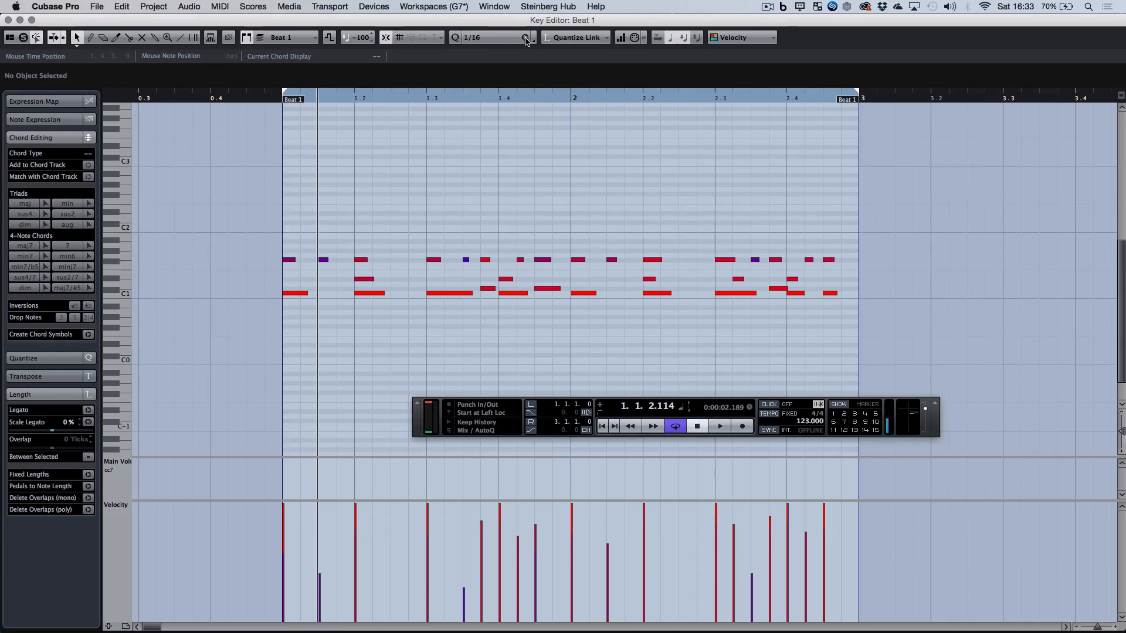
left_click(525, 38)
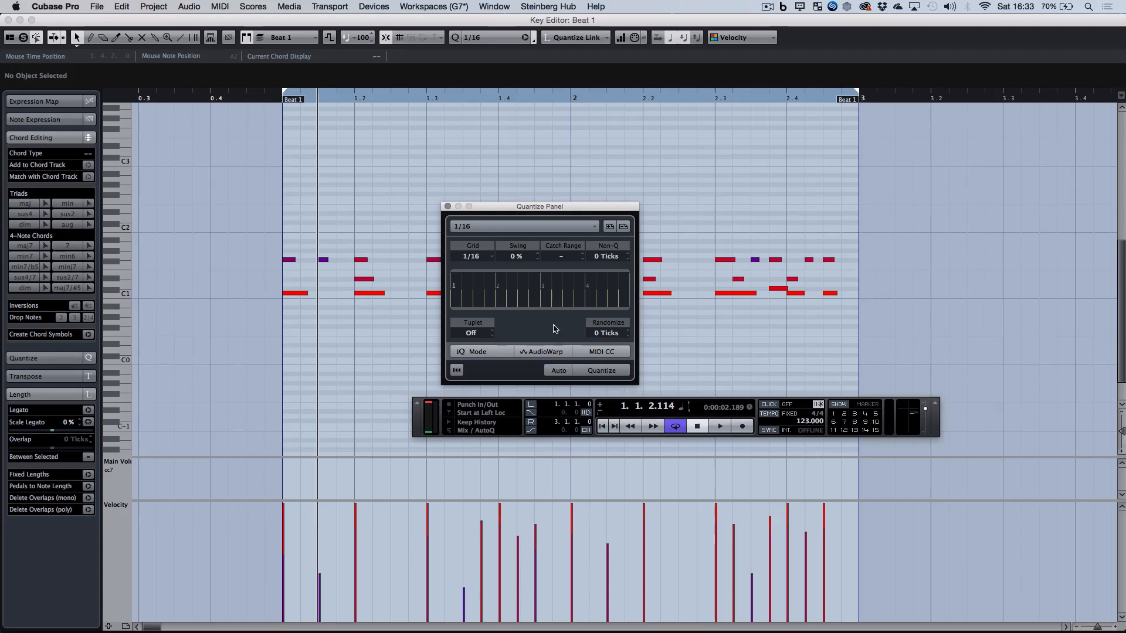
Step: Raise the 1/16 quantize swing to 68% and on to 76%, and turn on automatic quantizing
left_click_drag(516, 258, 529, 141)
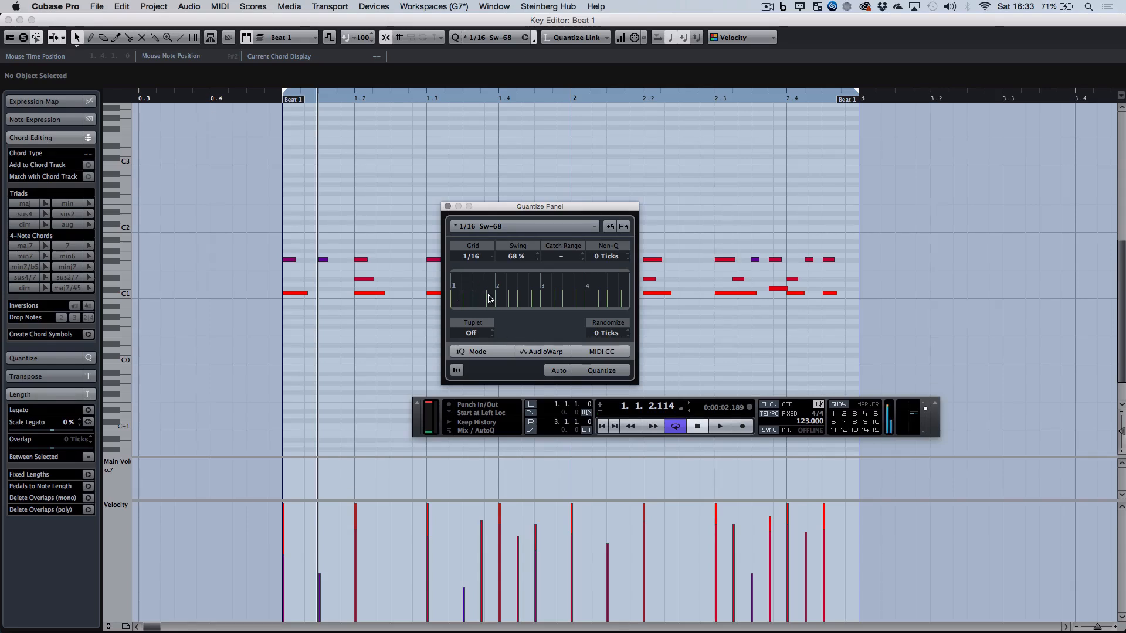
left_click_drag(516, 256, 516, 208)
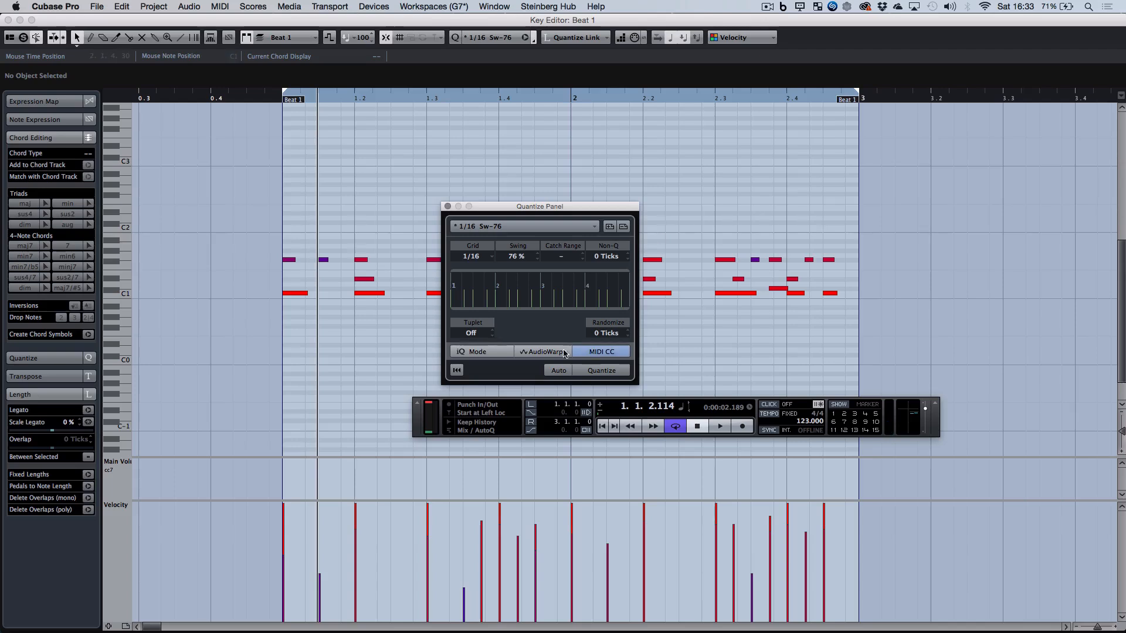
left_click(558, 371)
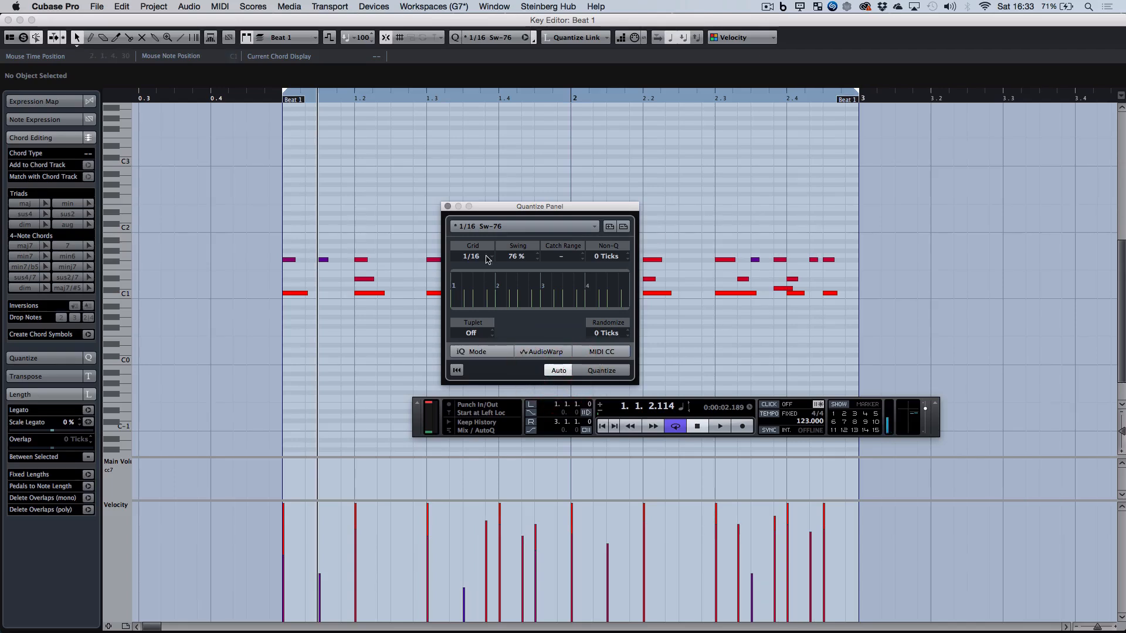
Step: Reduce the swing to 44%, move the Quantize Panel clear of the notes, and raise the swing to 61% during playback
left_click_drag(520, 258, 514, 284)
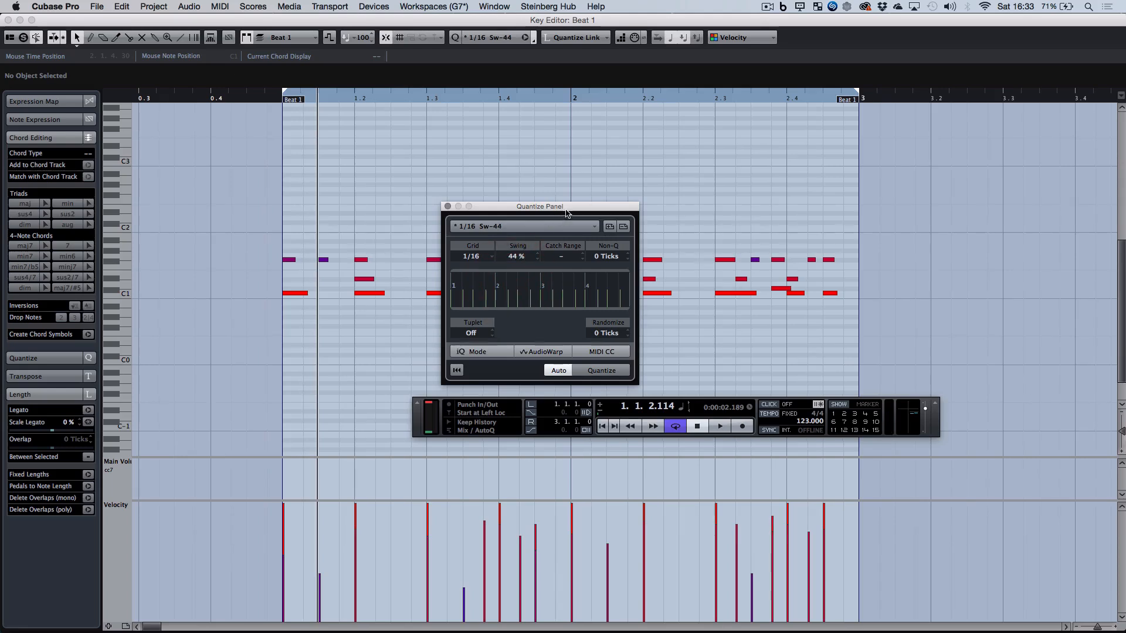
left_click_drag(566, 212, 362, 353)
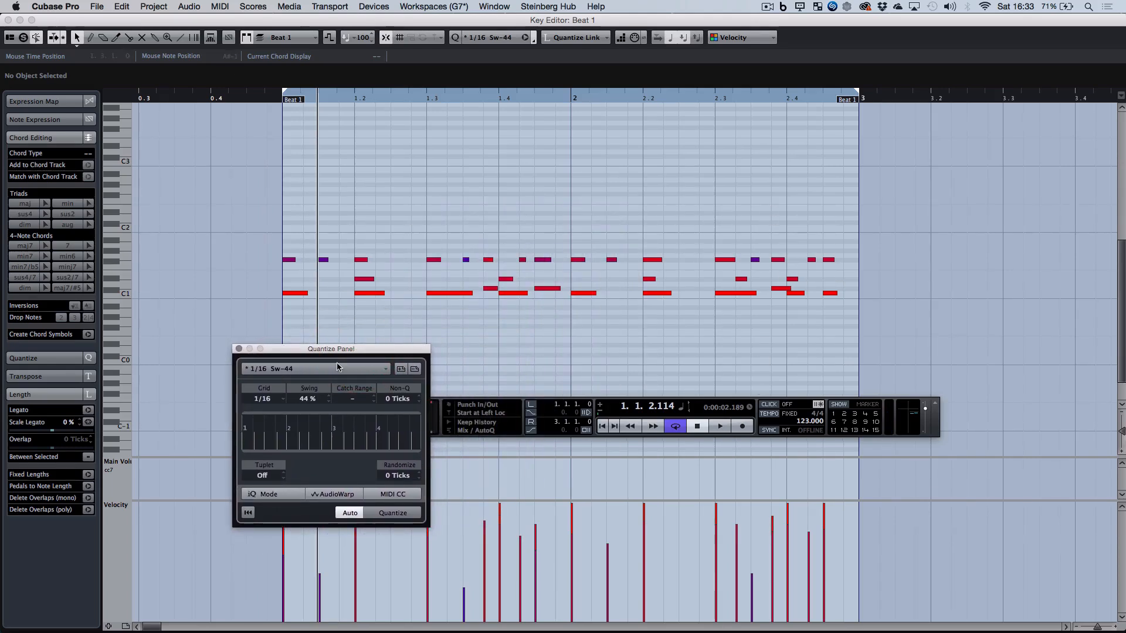
left_click_drag(304, 402, 314, 337)
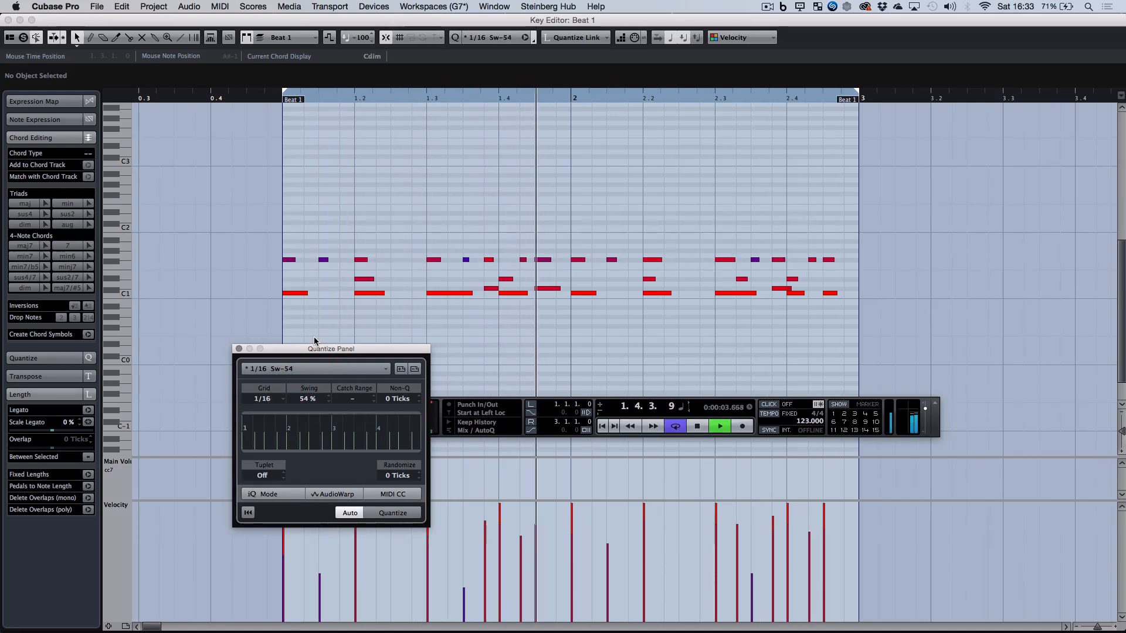
left_click_drag(306, 394, 305, 387)
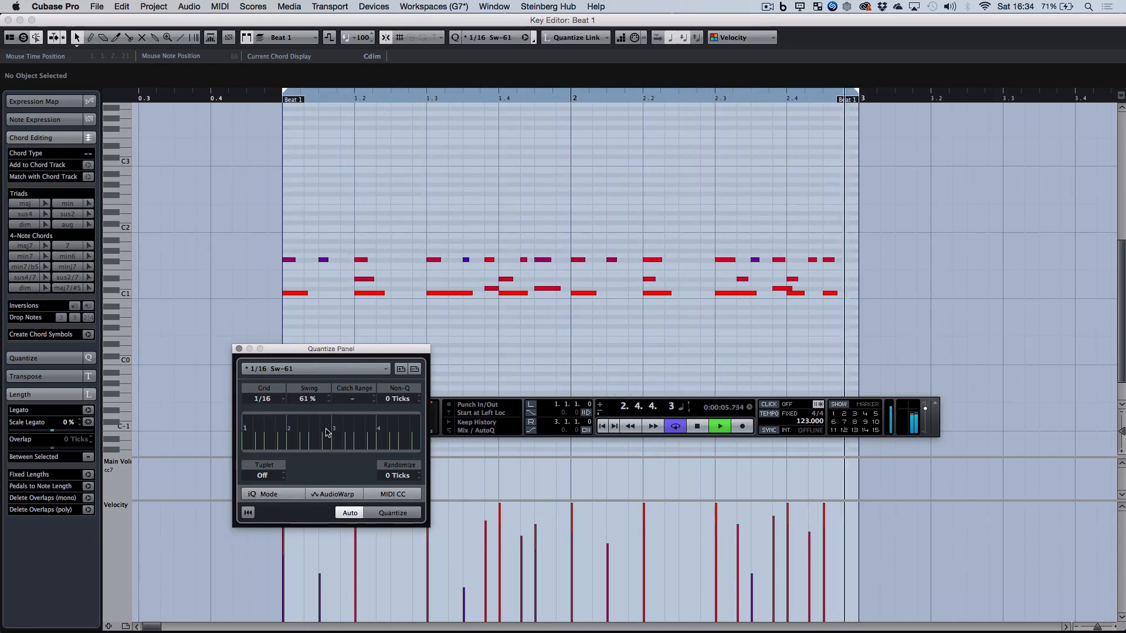
key("space")
Step: Set the quantize swing to 0% and play the straight beat for comparison
double_click(308, 399)
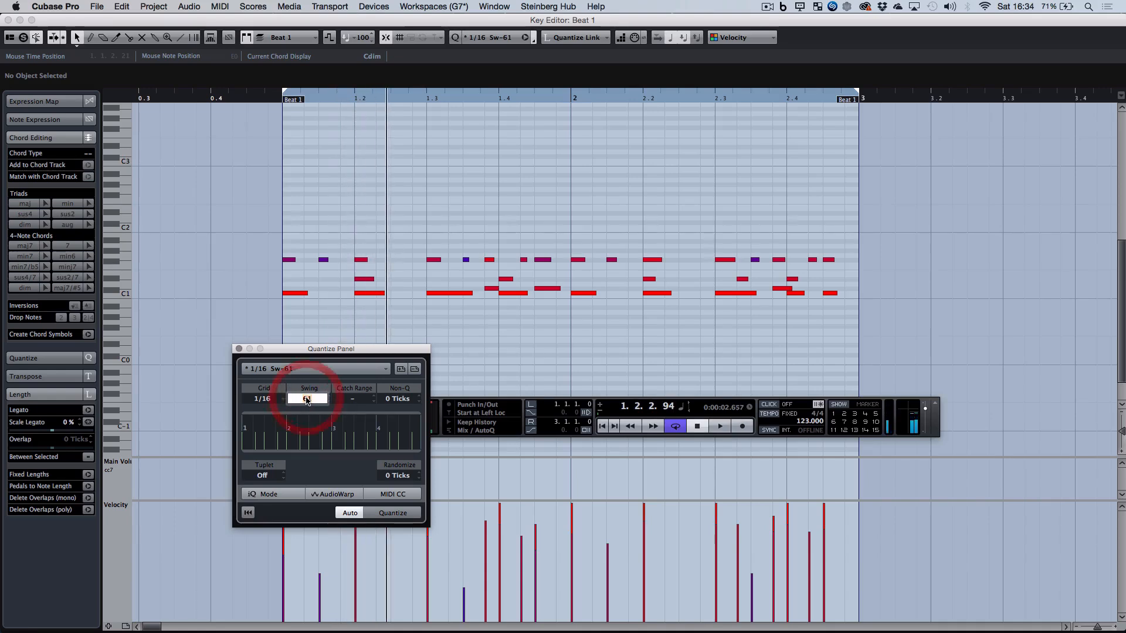
type("0")
key("Return")
key("space")
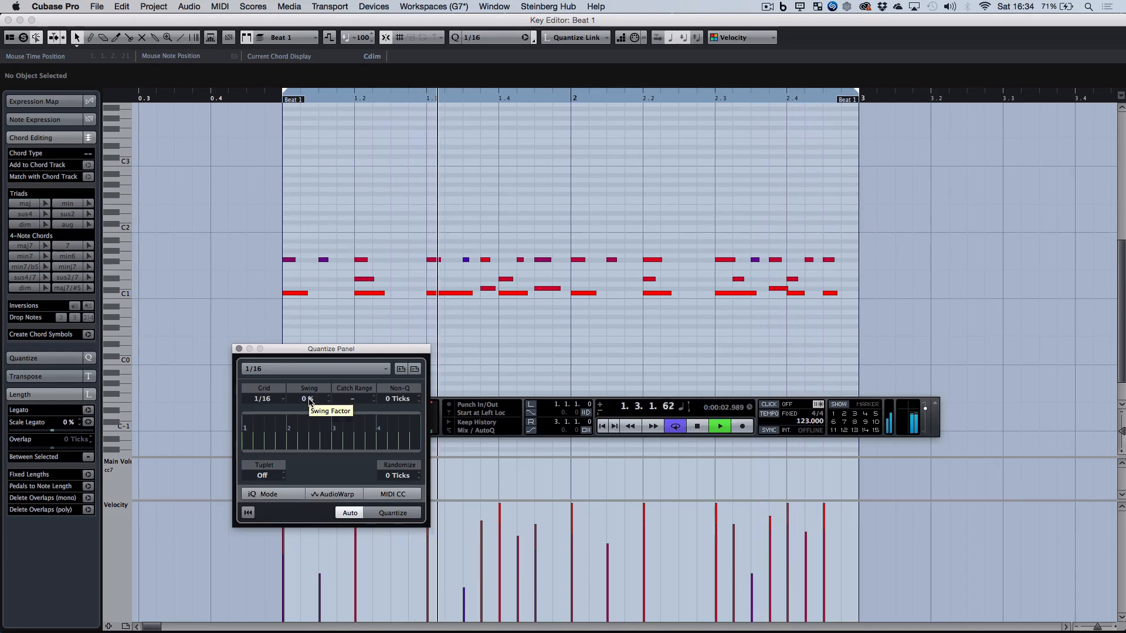
key("space")
Step: Set the quantize swing to 61% and play the swung beat, stopping after a listen
left_click(309, 399)
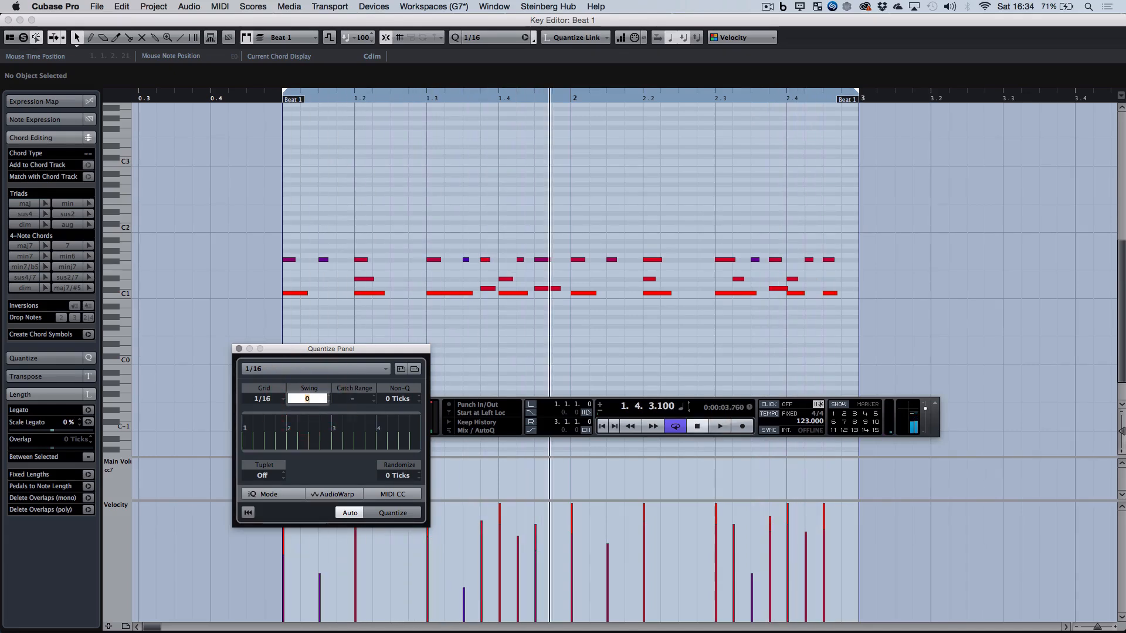
type("61")
key("Return")
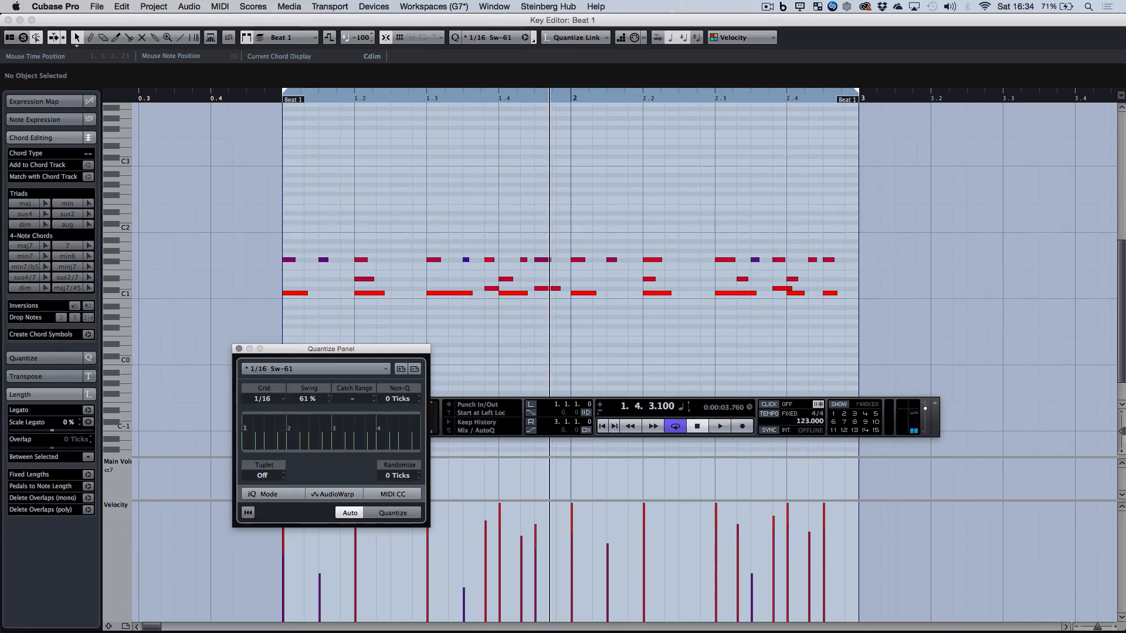
key("space")
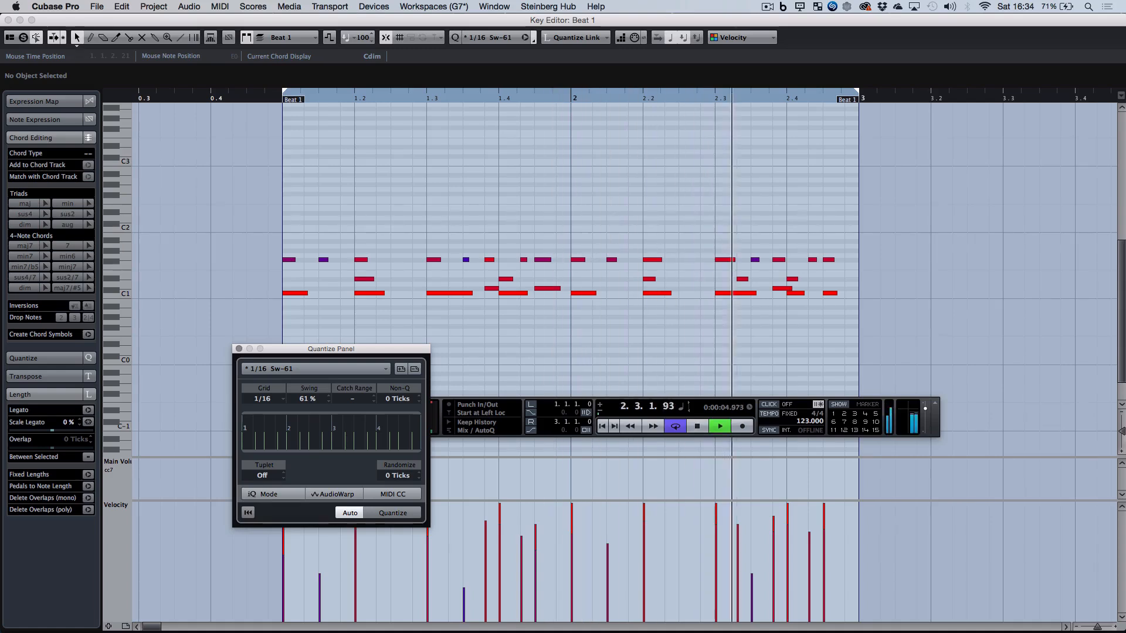
key("space")
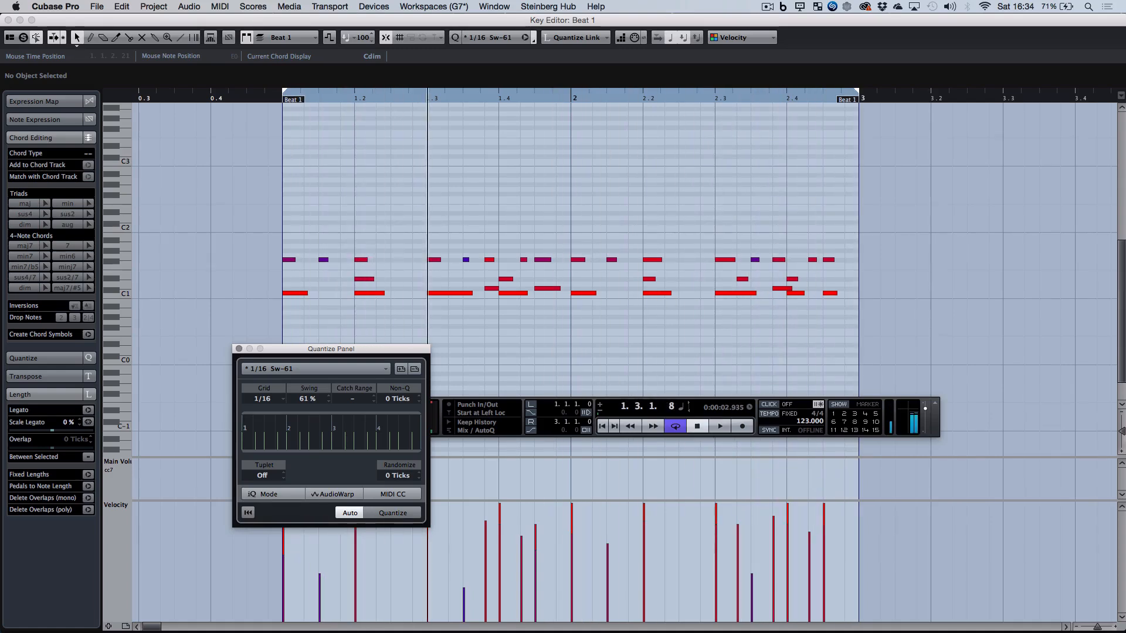
Step: Close the Key Editor and add one instrument track hosting HALion Sonic SE
key("Return")
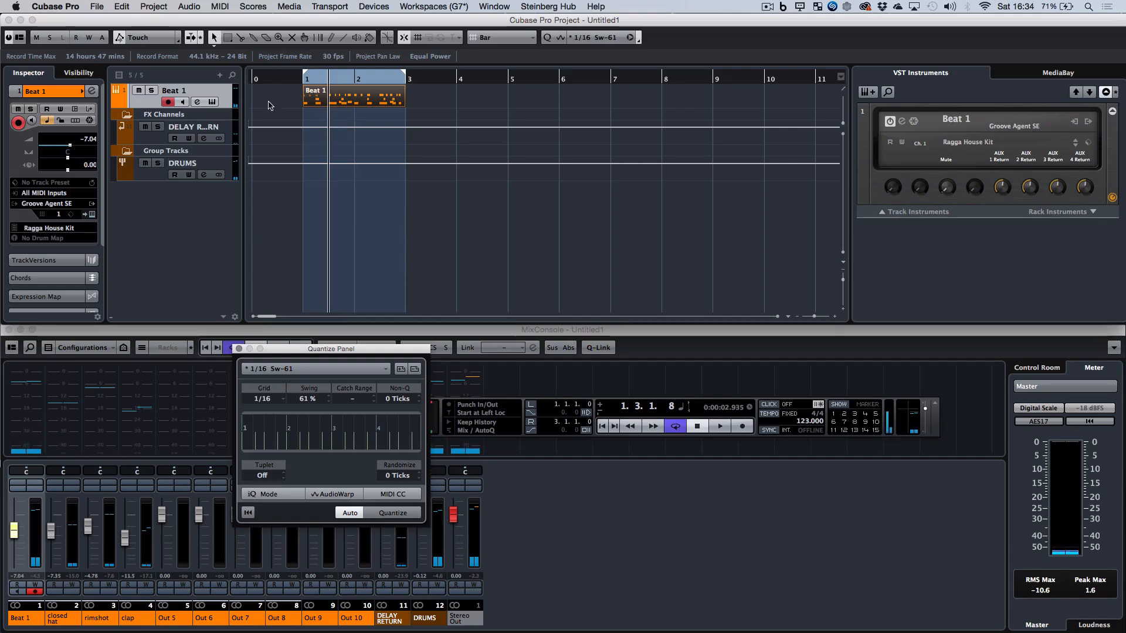
left_click(219, 75)
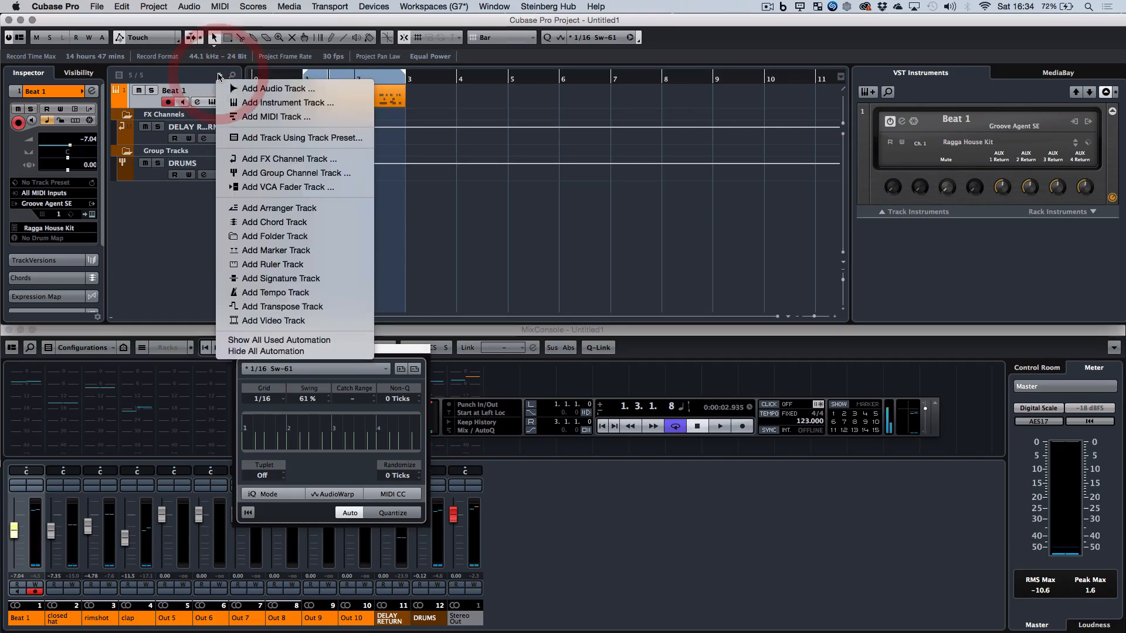
left_click(245, 105)
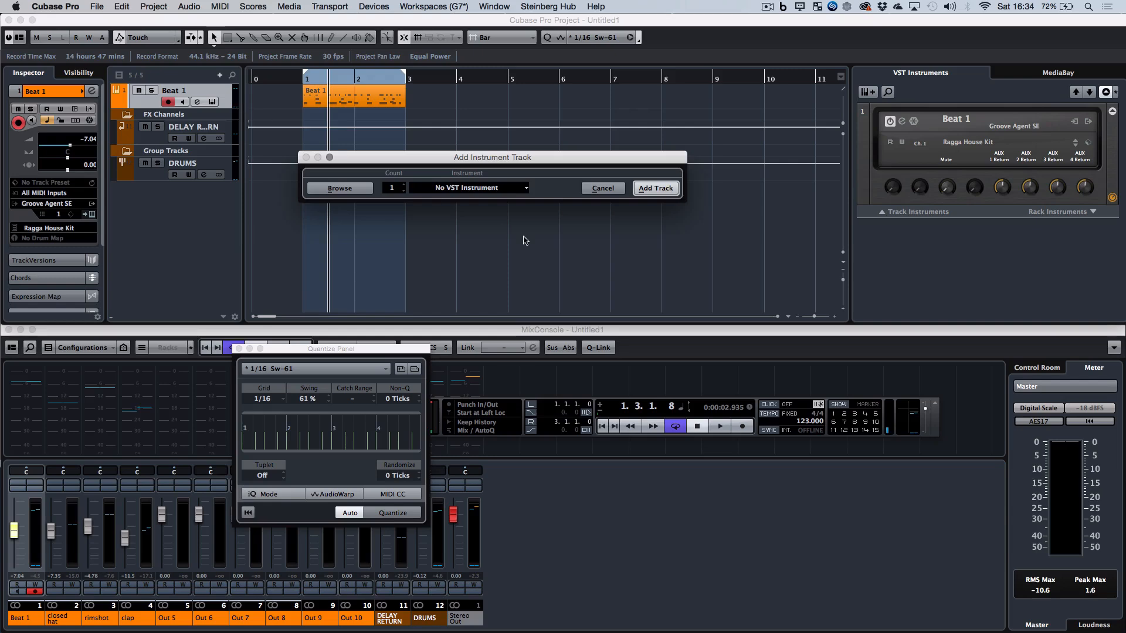
left_click(525, 187)
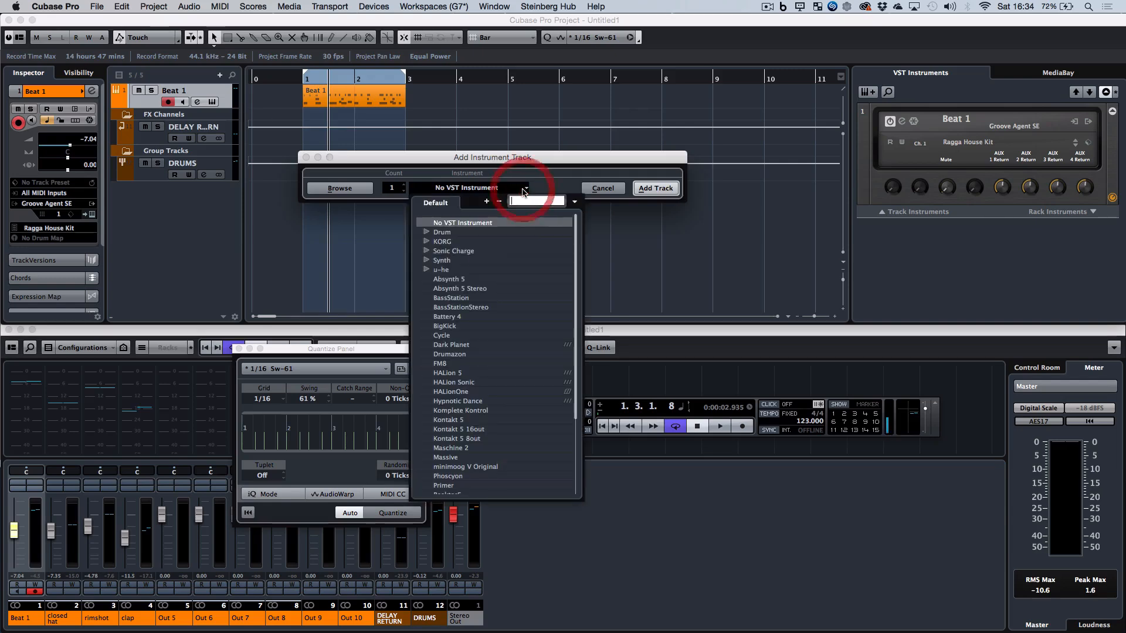
left_click(426, 261)
left_click(463, 283)
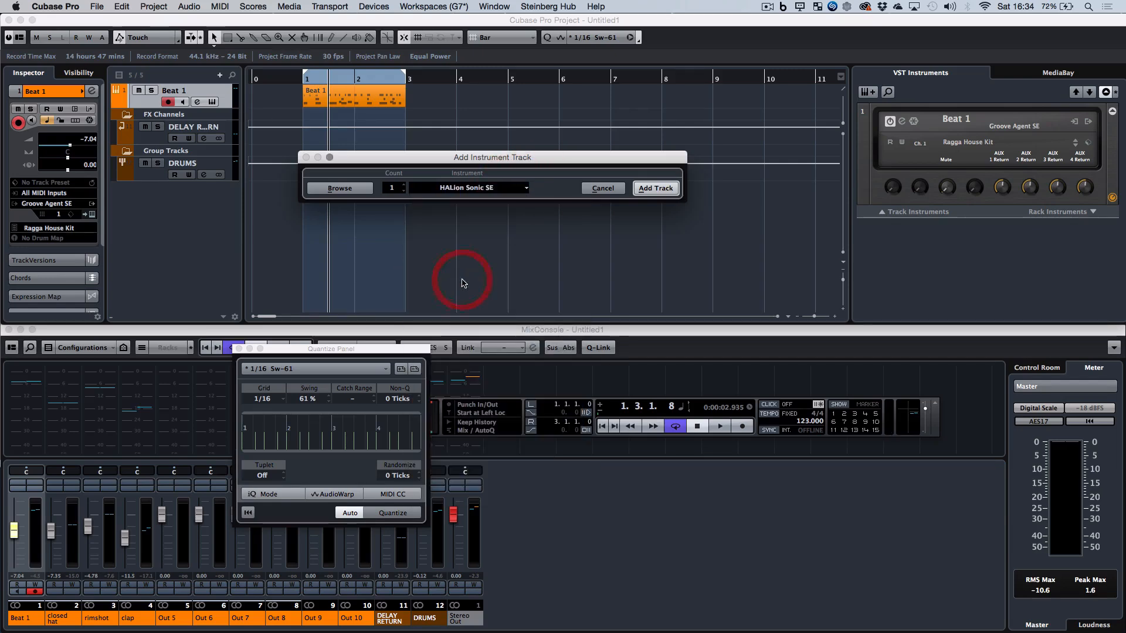
left_click(656, 187)
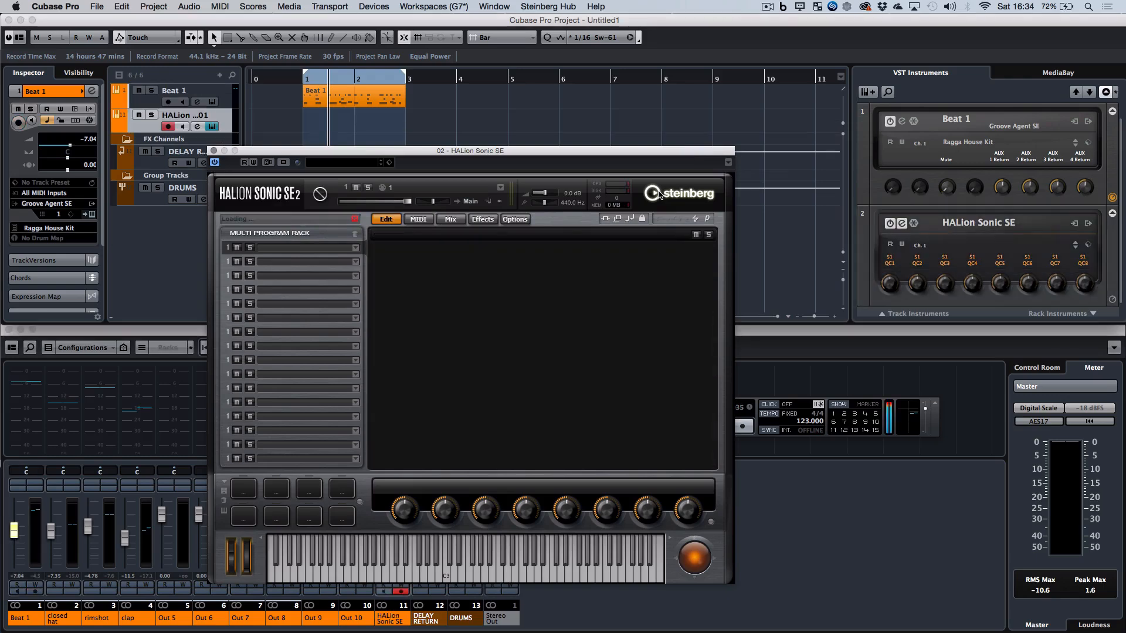
Step: Search the HALion Sonic SE presets for "percussion" and look through the matching sounds
left_click(361, 161)
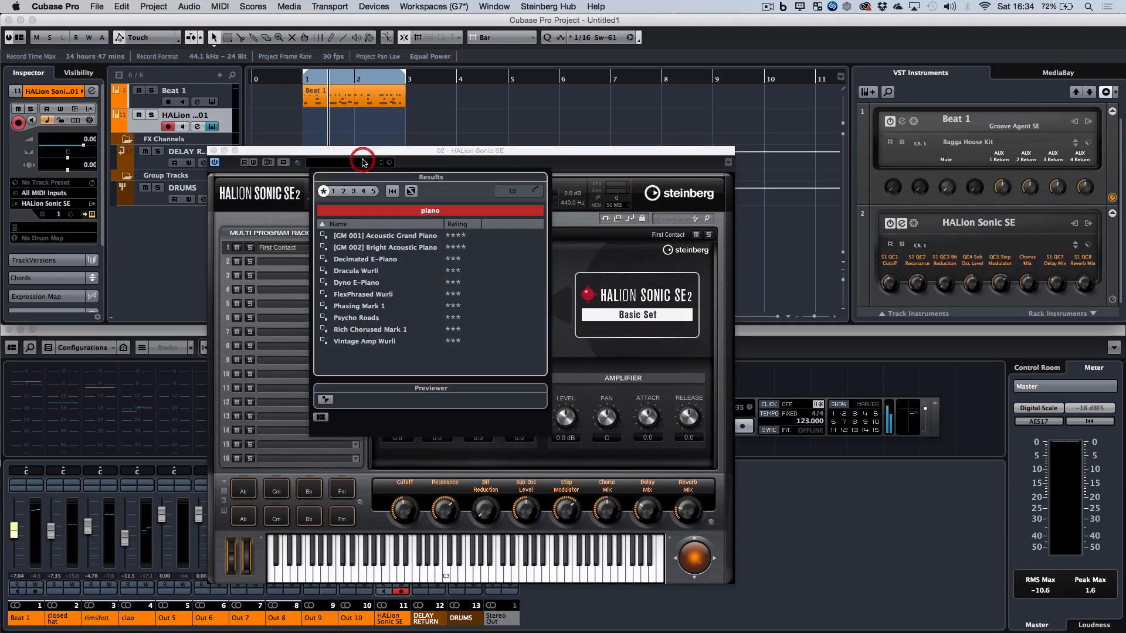
left_click(435, 212)
type("percussi")
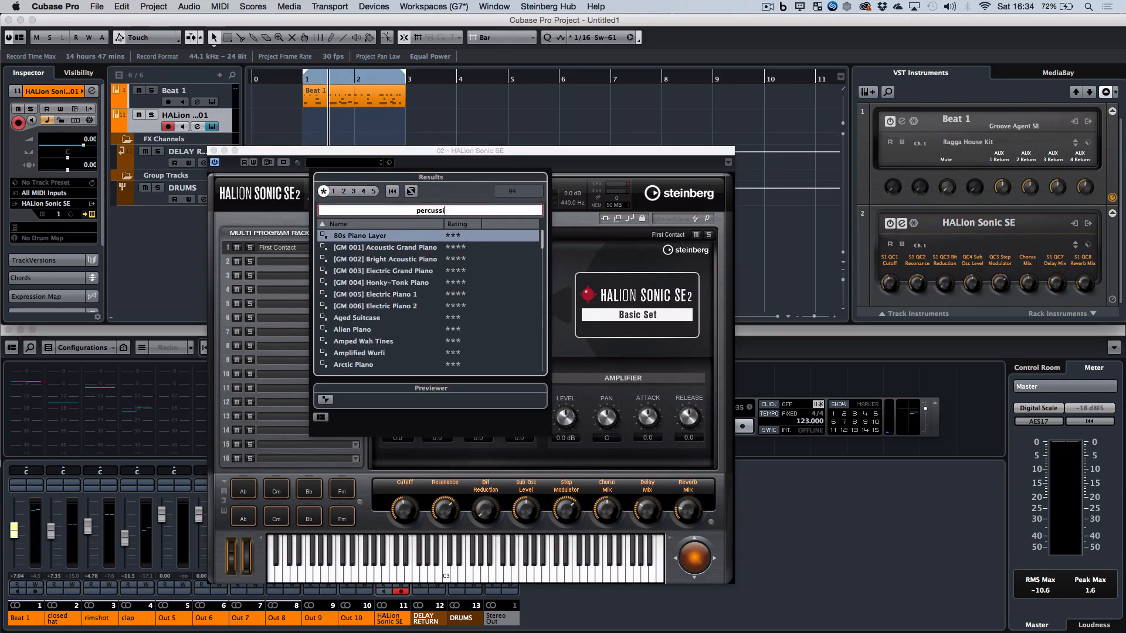
type("on")
key("Return")
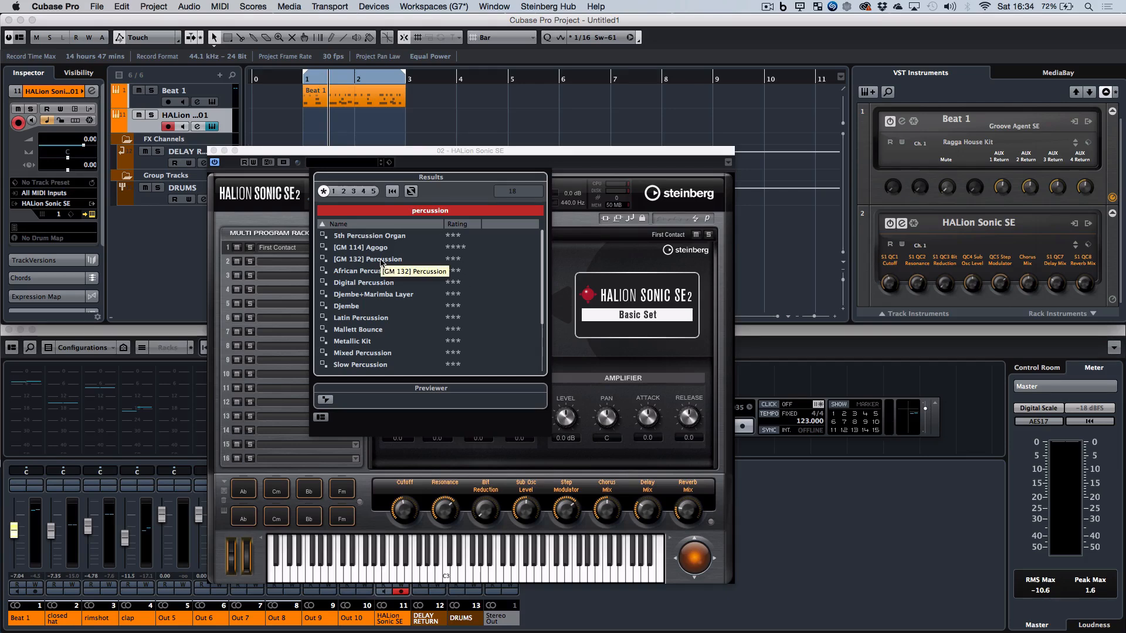
scroll(381, 366, "down", 3)
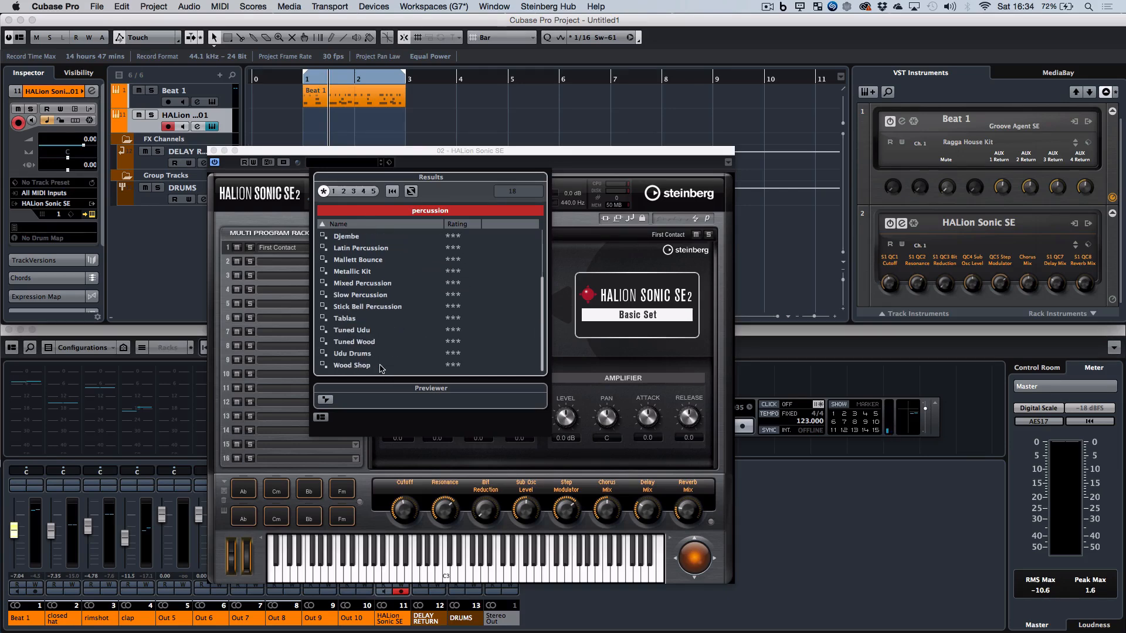
scroll(370, 303, "up", 3)
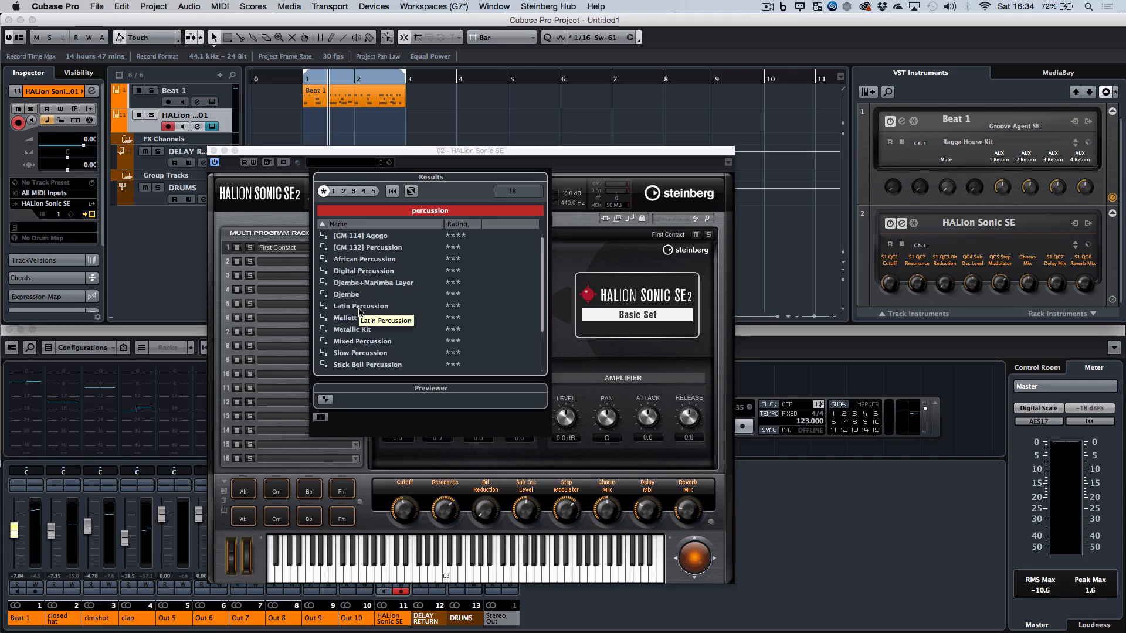
Step: Audition the African Percussion, Digital Percussion and Djembe+Marimba Layer presets in HALion Sonic SE
double_click(353, 259)
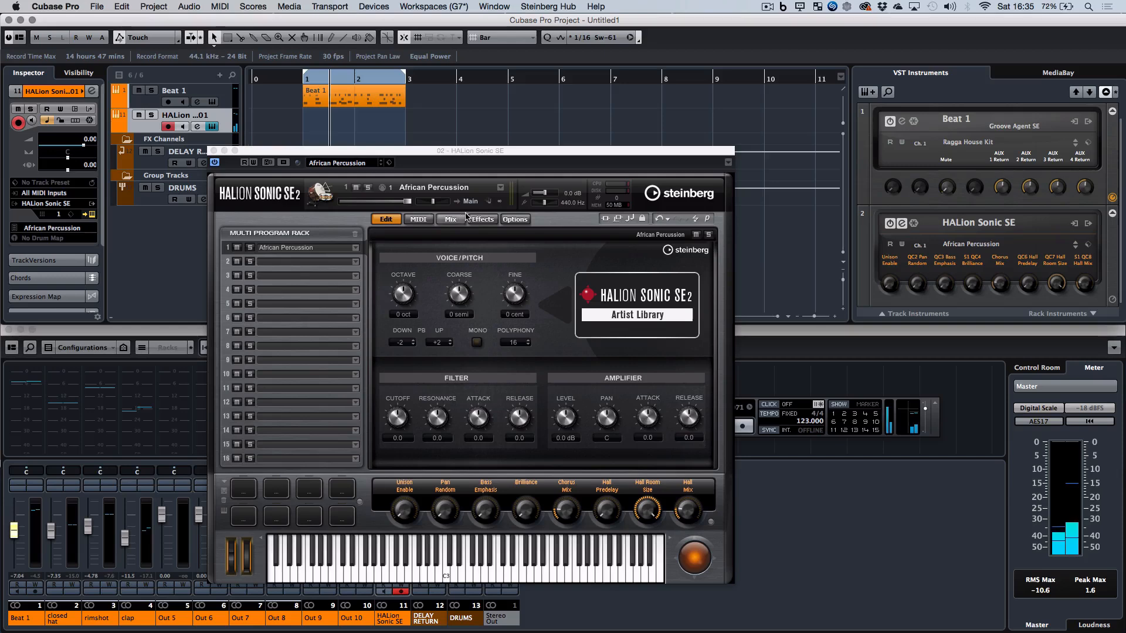
left_click(363, 163)
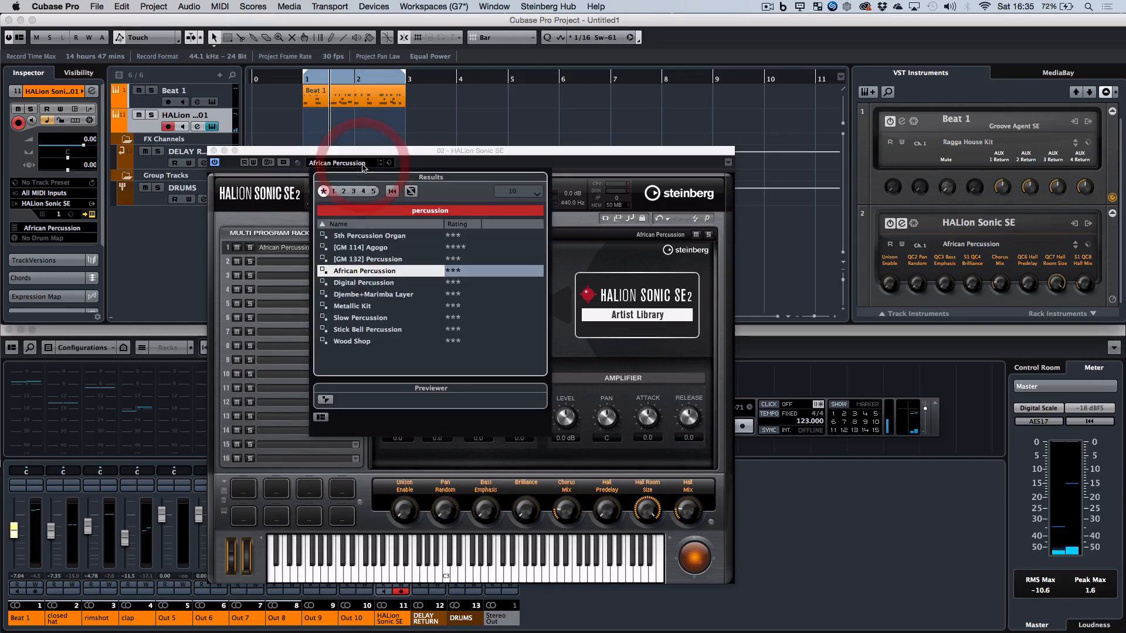
double_click(352, 284)
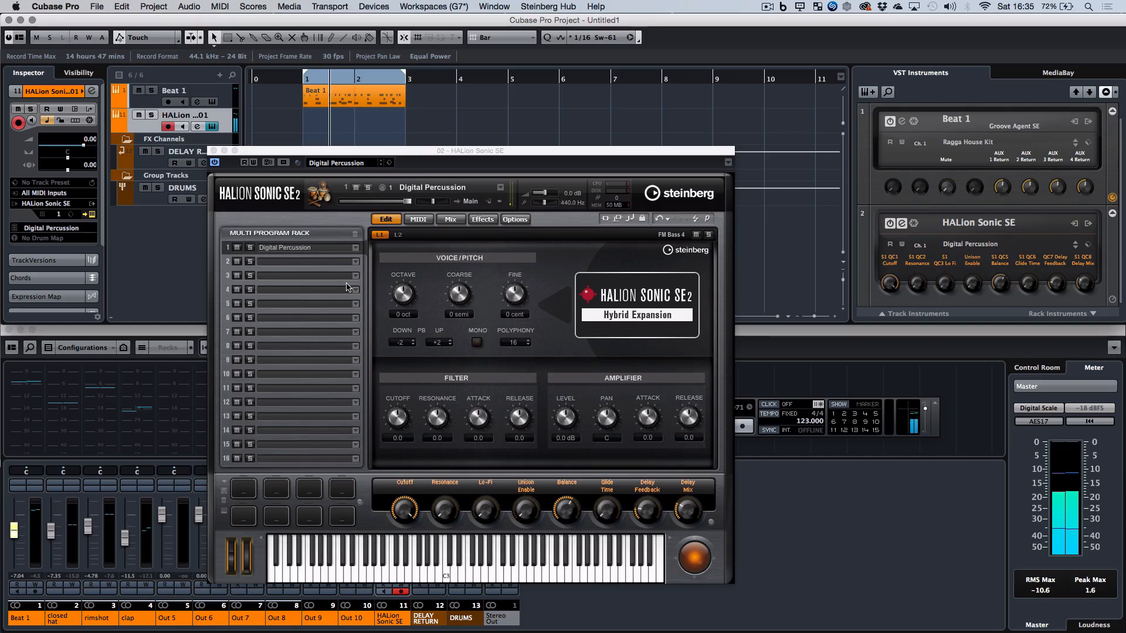
left_click(355, 163)
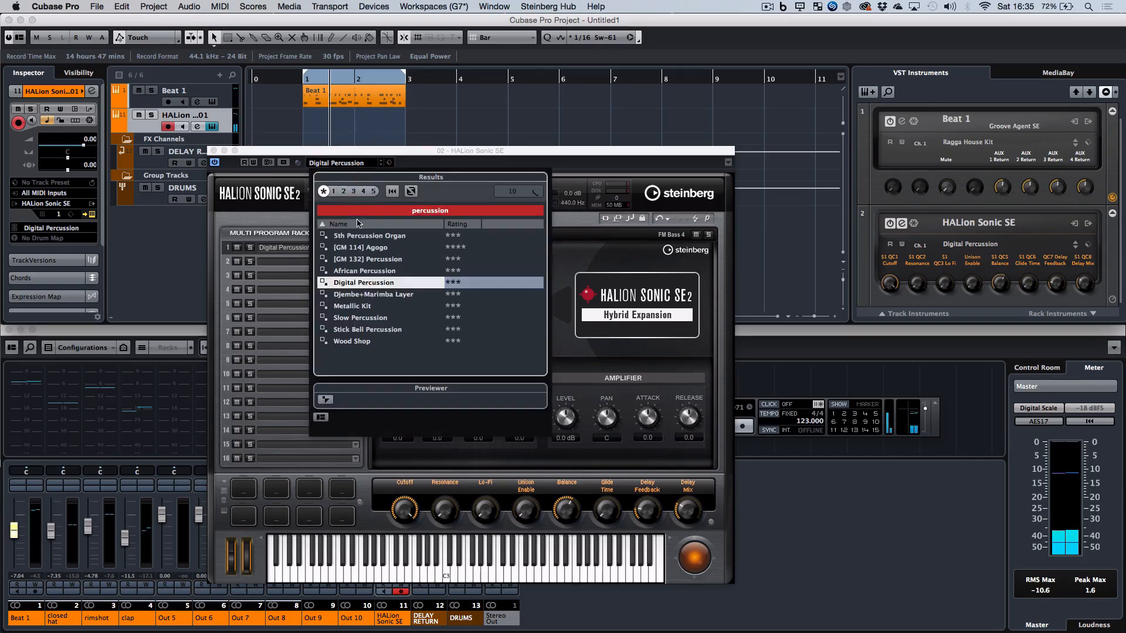
double_click(351, 295)
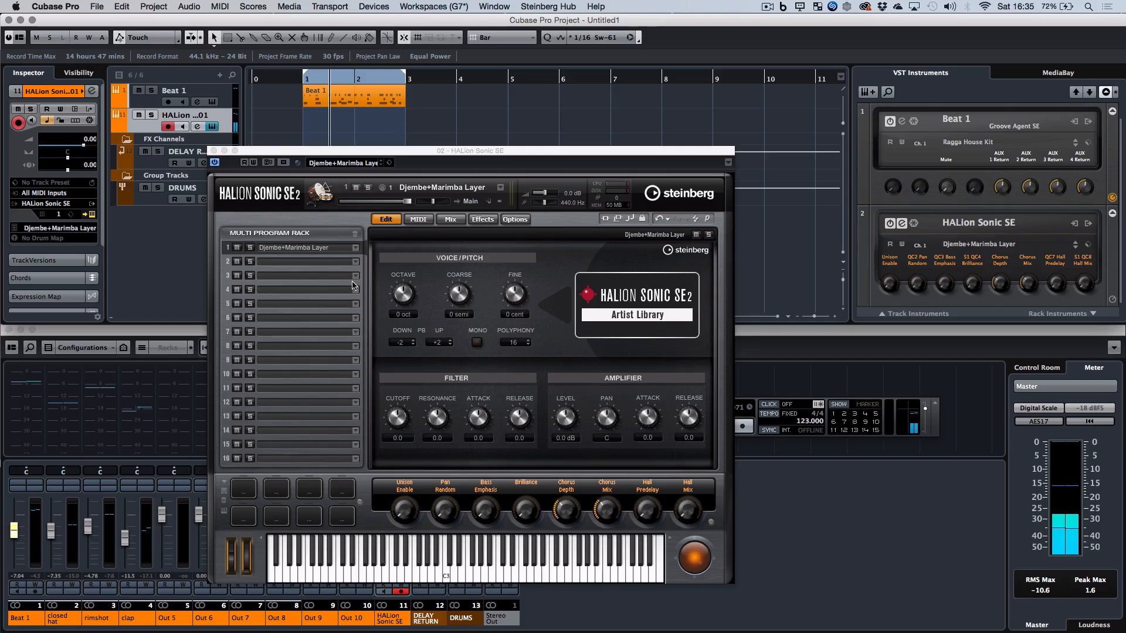
Step: Load the Latin Percussion preset and record a two-bar percussion part on the new track over the looping beat
left_click(355, 162)
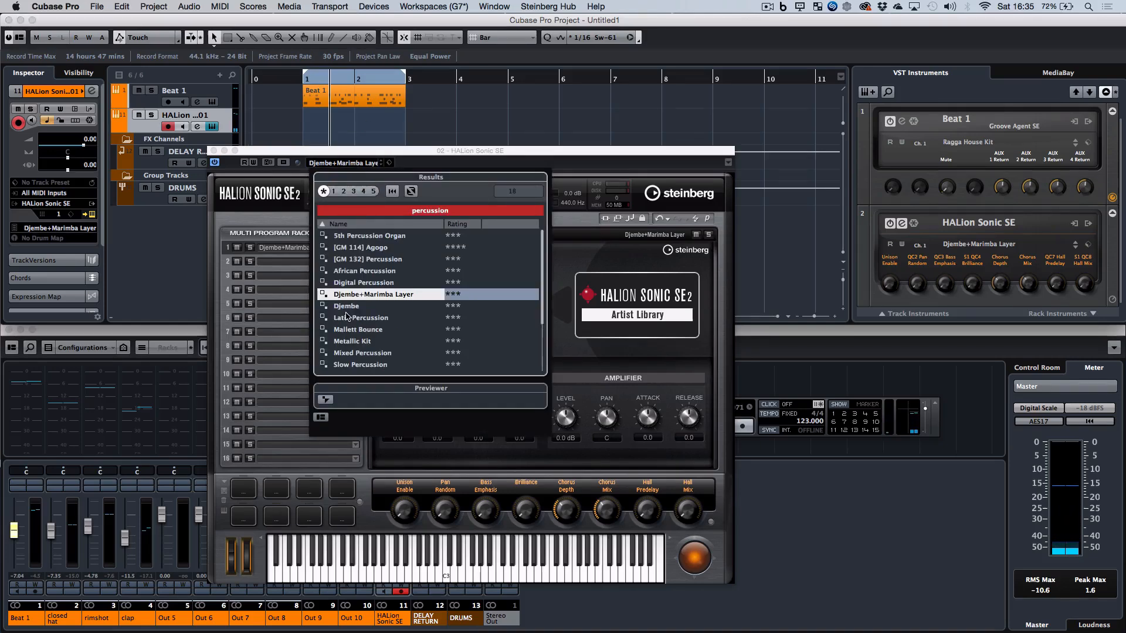
double_click(357, 317)
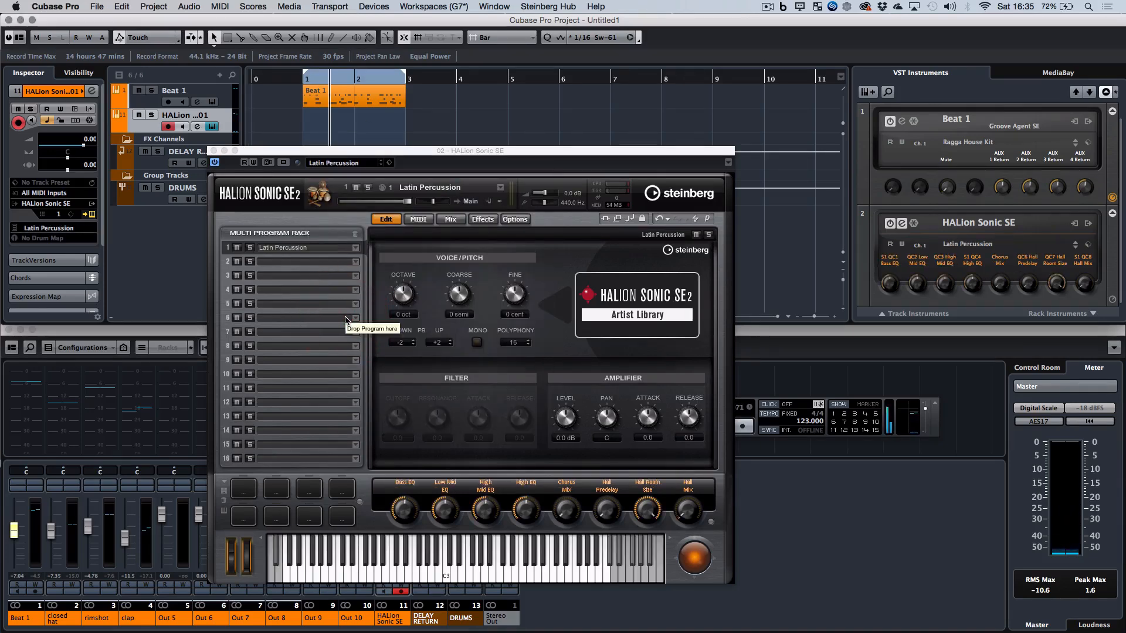
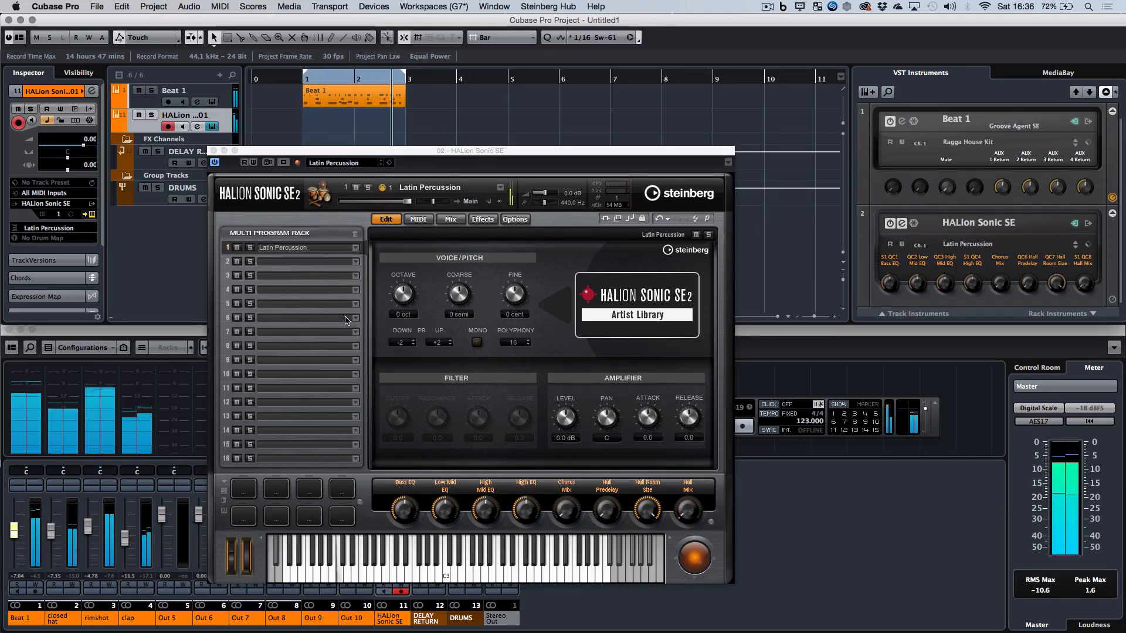
key("KP_Multiply")
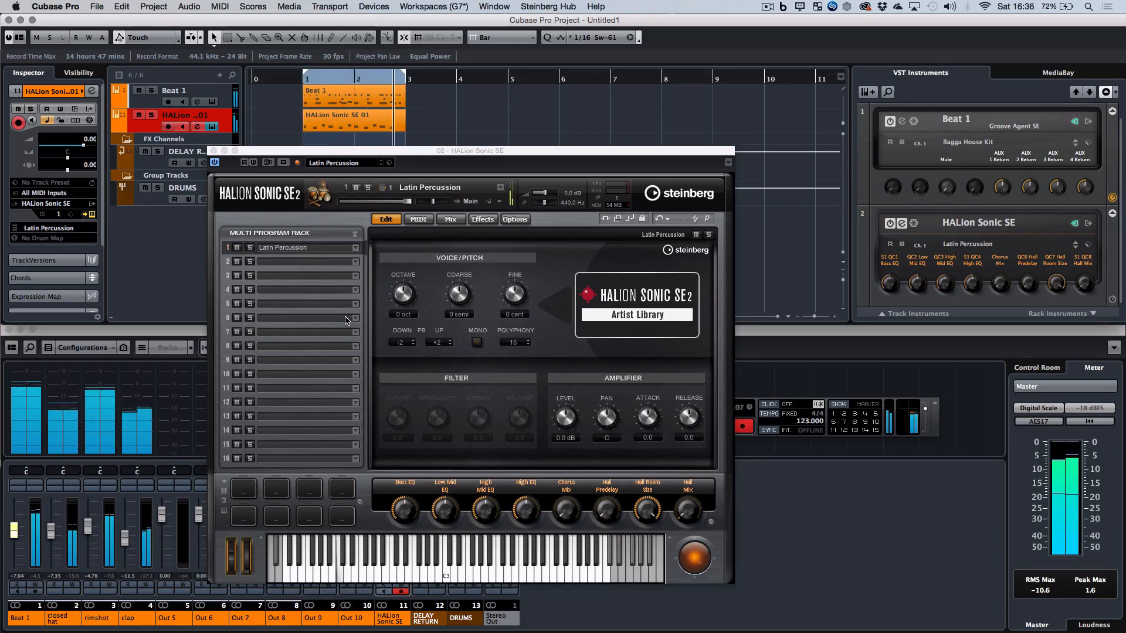
key("KP_Multiply")
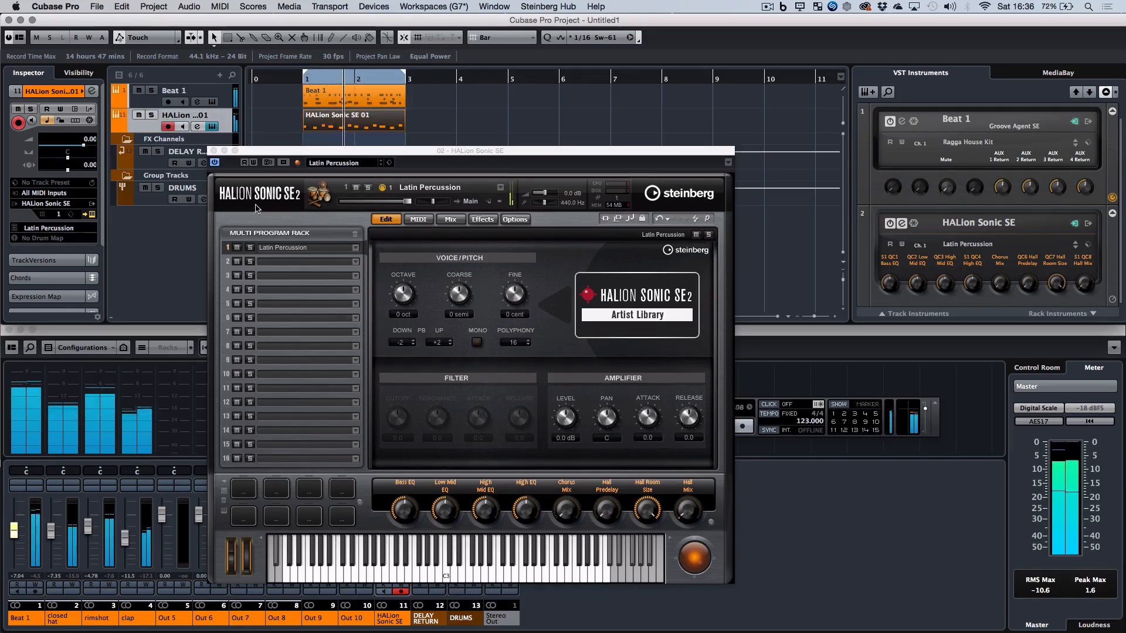
Step: Rename the HALion Sonic SE track to Tribal 1 and close the instrument window and the Quantize Panel
double_click(195, 116)
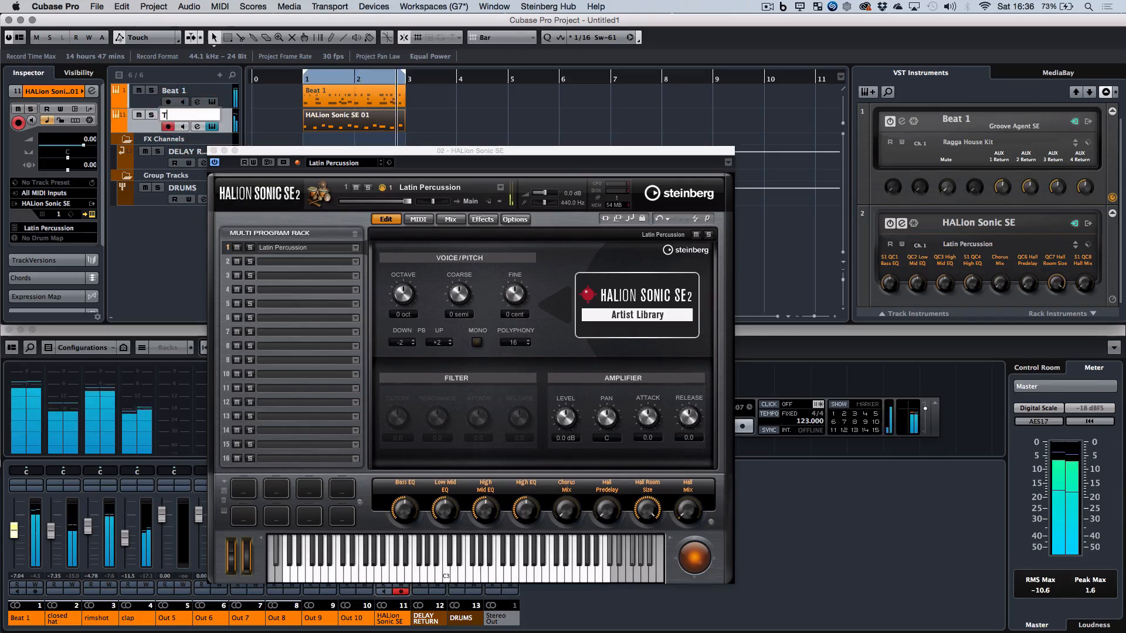
key("Return")
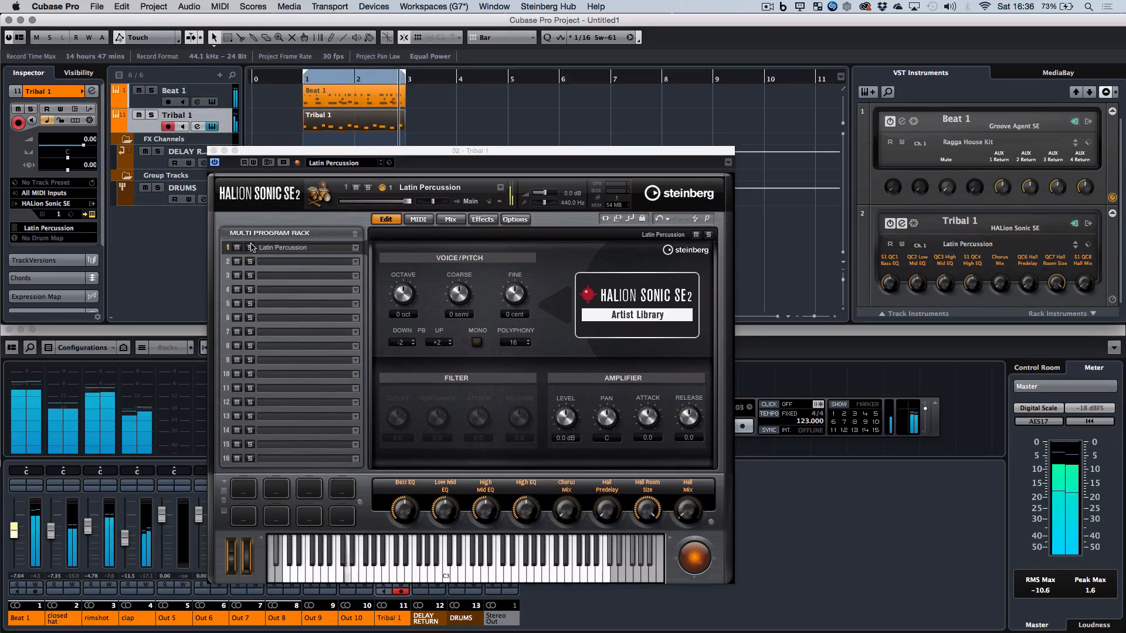
left_click(214, 152)
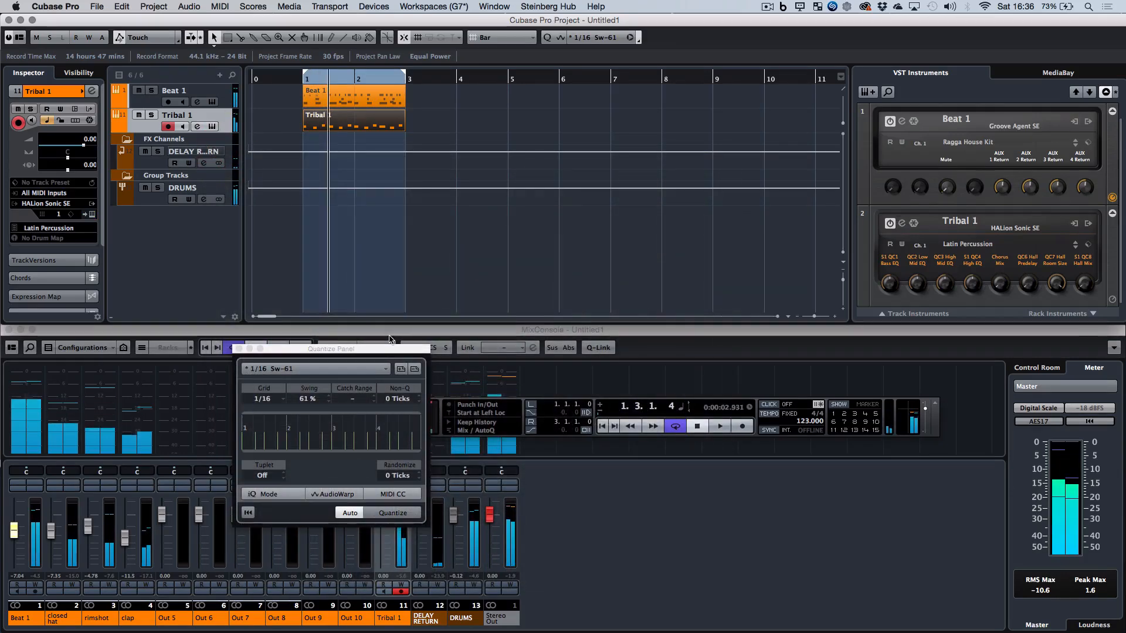
left_click(238, 349)
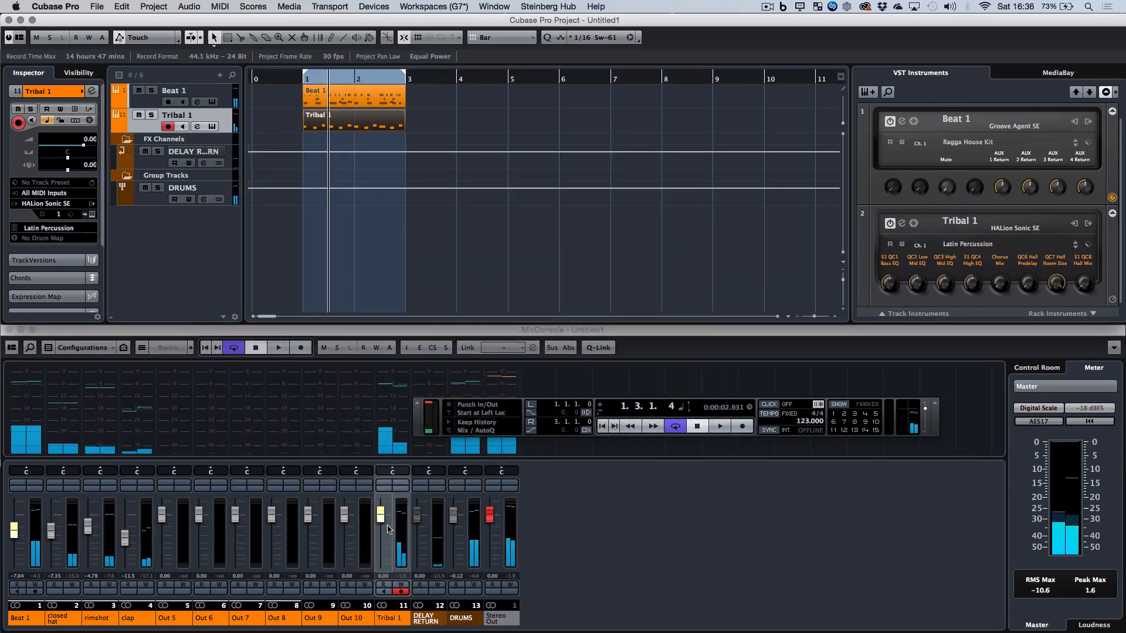
Step: Solo the Tribal 1 channel in the MixConsole and pan it to R75 while the loop plays
left_click(402, 496)
left_click(401, 485)
key("space")
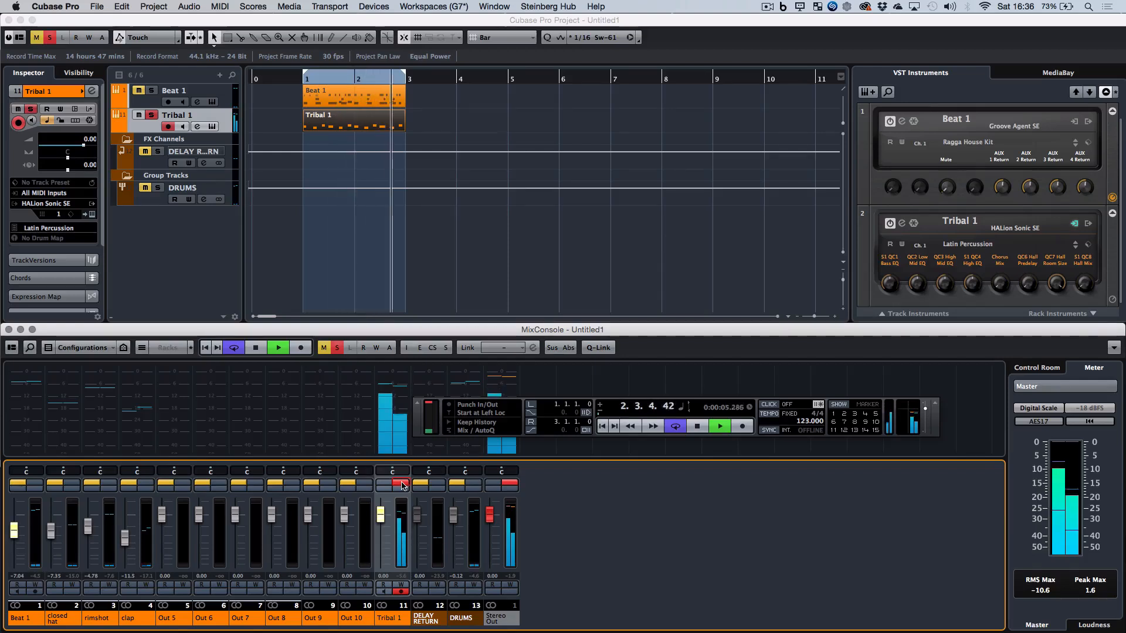
left_click_drag(392, 471, 409, 473)
key("space")
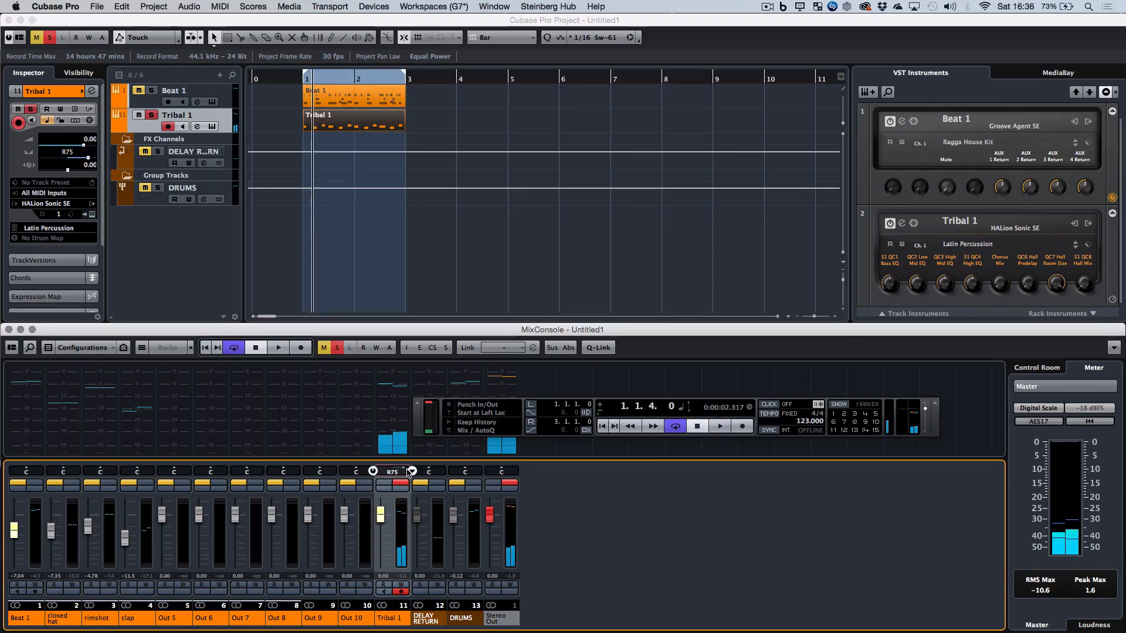
Step: Check Tribal 1's instrument during soloed playback, pan the channel to R53, then unsolo it and stop
left_click(92, 215)
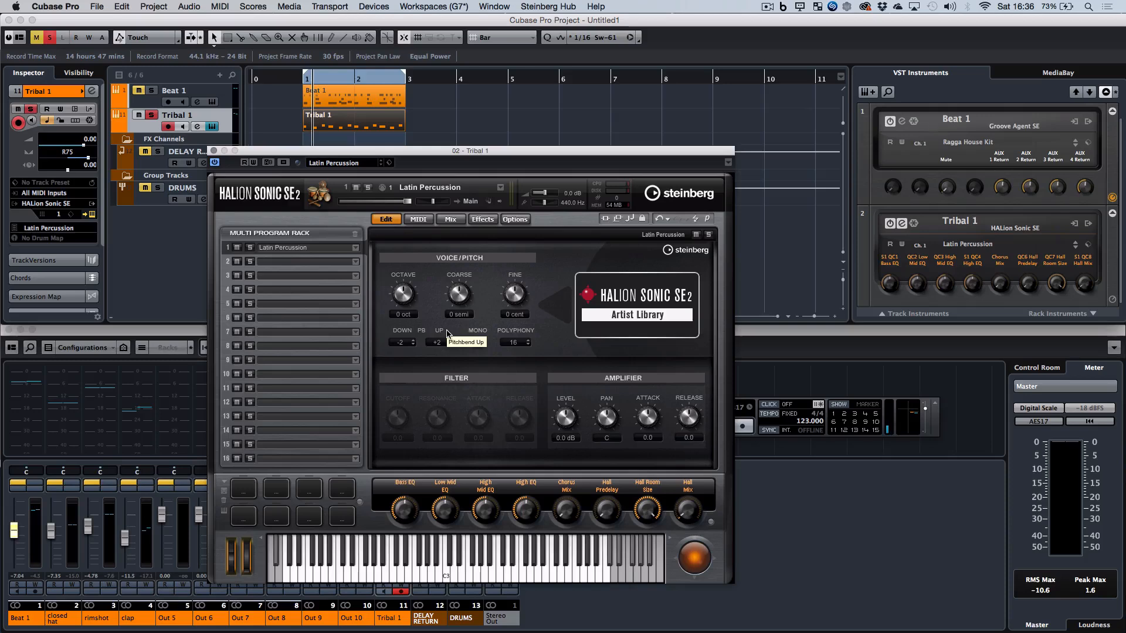
key("space")
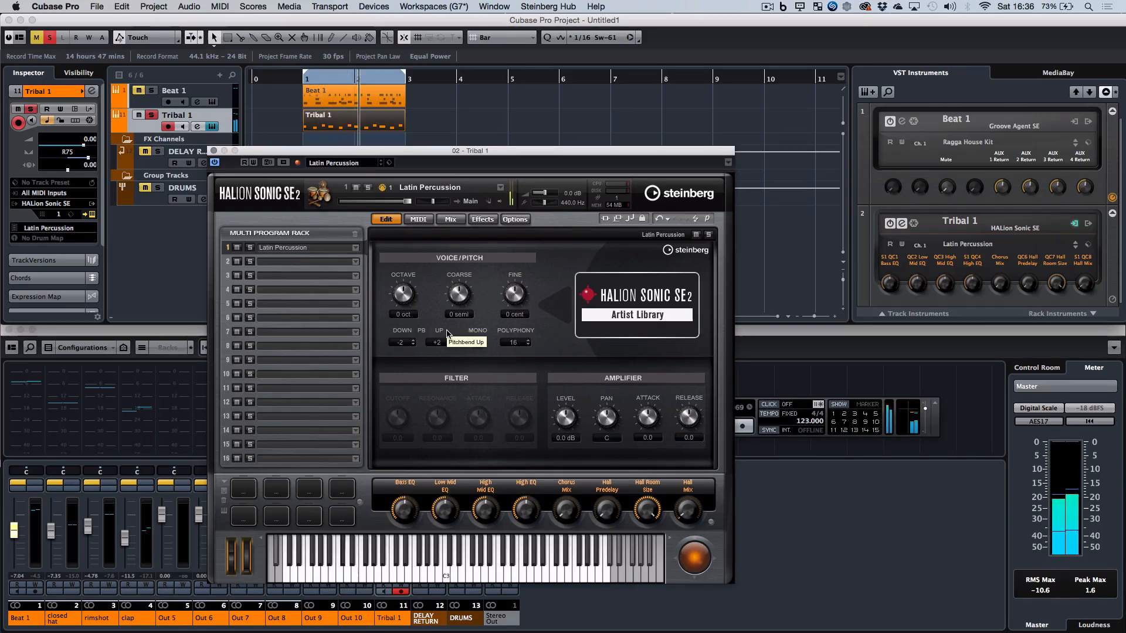
left_click(216, 150)
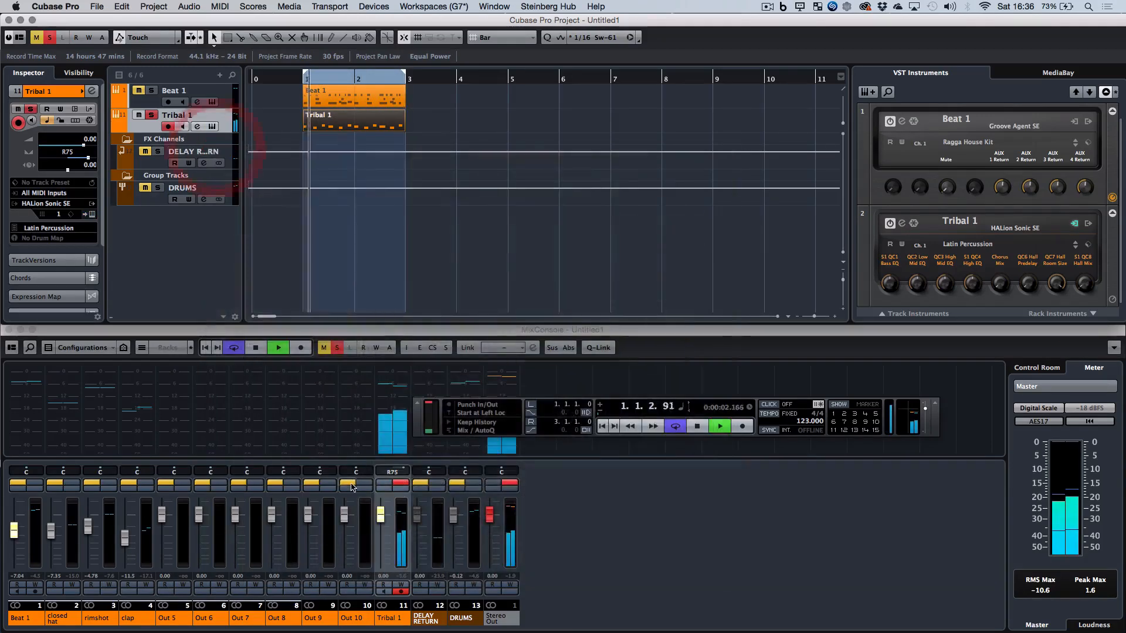
left_click_drag(400, 471, 398, 471)
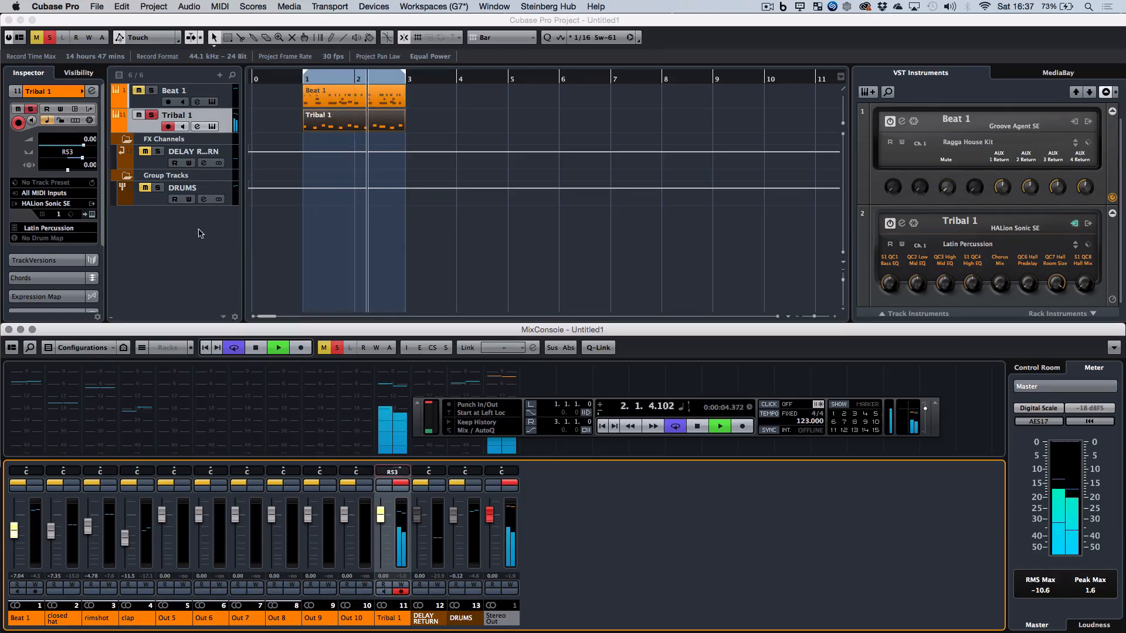
left_click(151, 117)
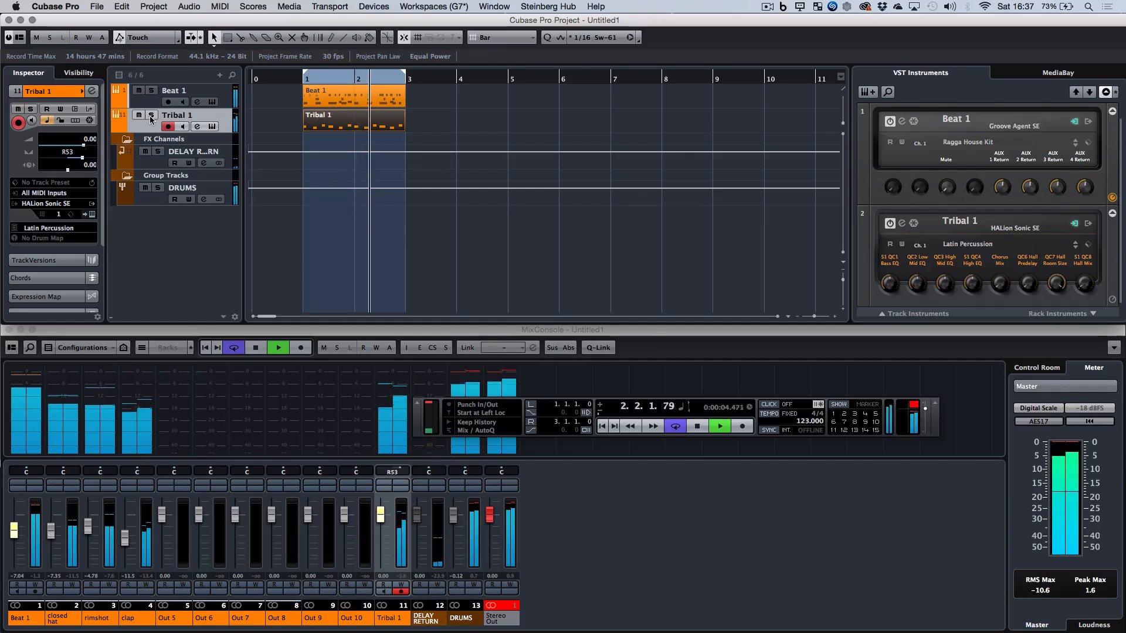
key("space")
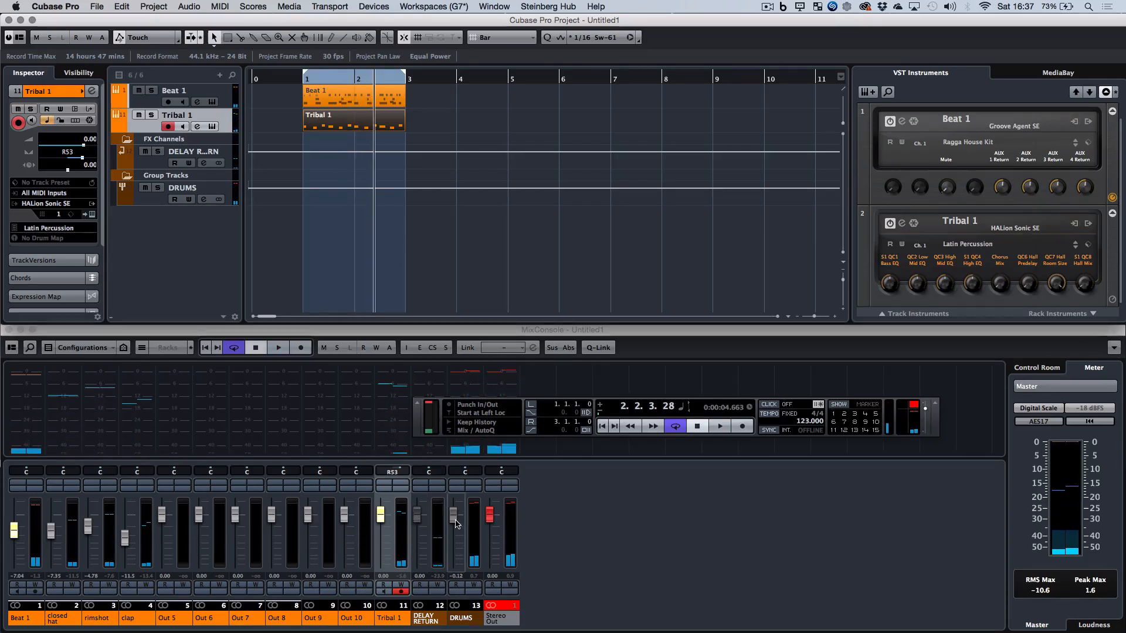
Step: Set the DRUMS fader to -2.02, Tribal 1 to -1.79 and DELAY RETURN to -3.03, and reset the Stereo Out clip indicator
left_click_drag(457, 523, 457, 526)
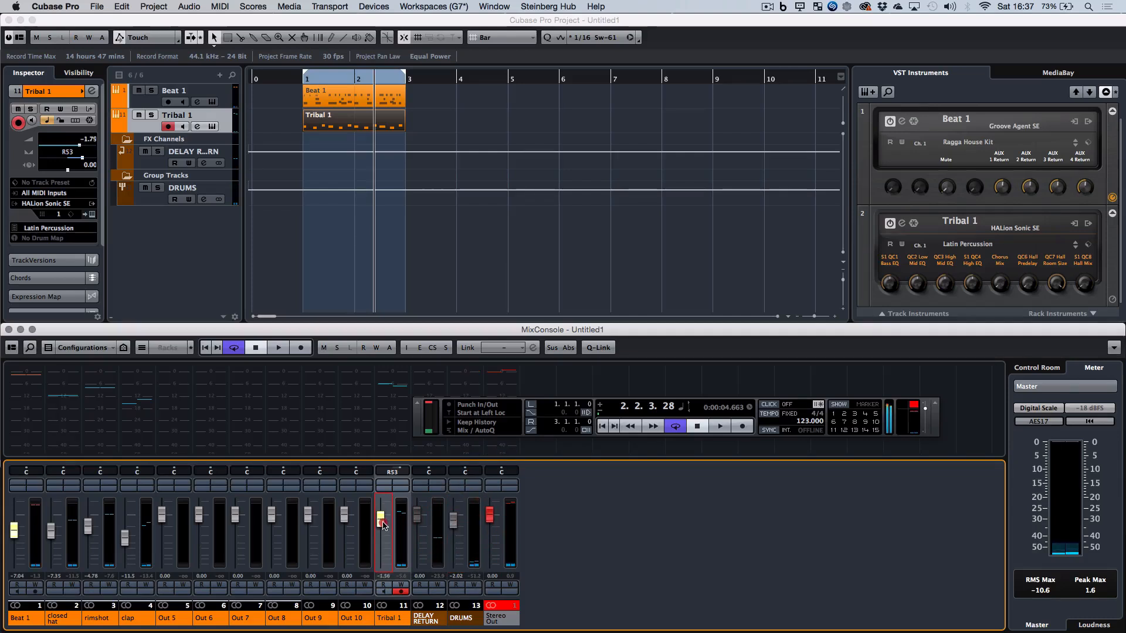
left_click_drag(382, 525, 417, 526)
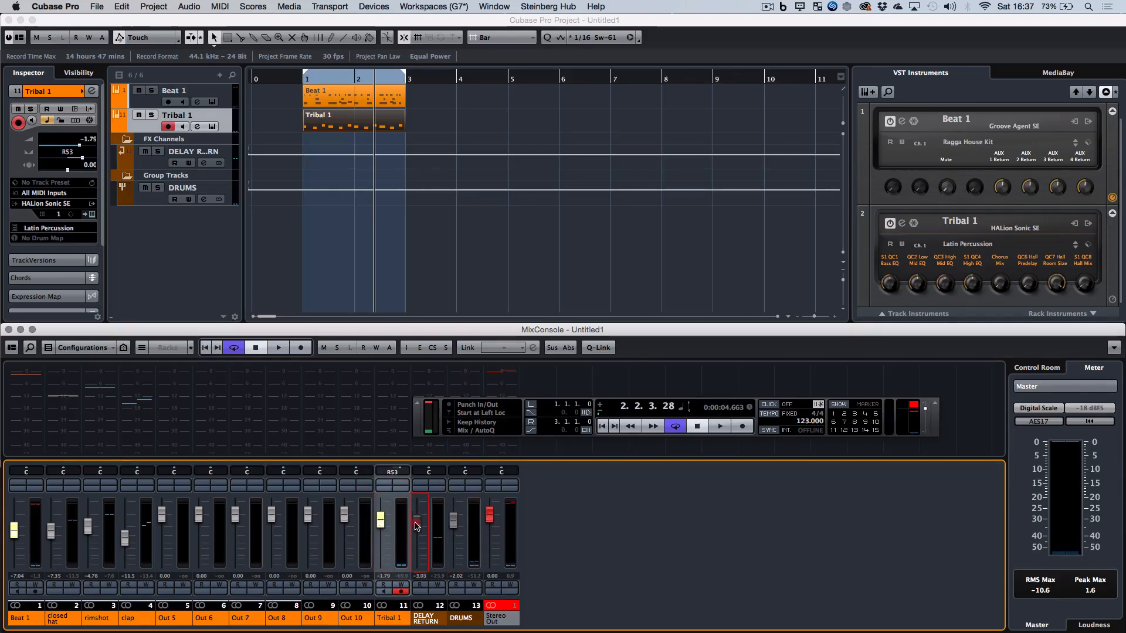
left_click(507, 607)
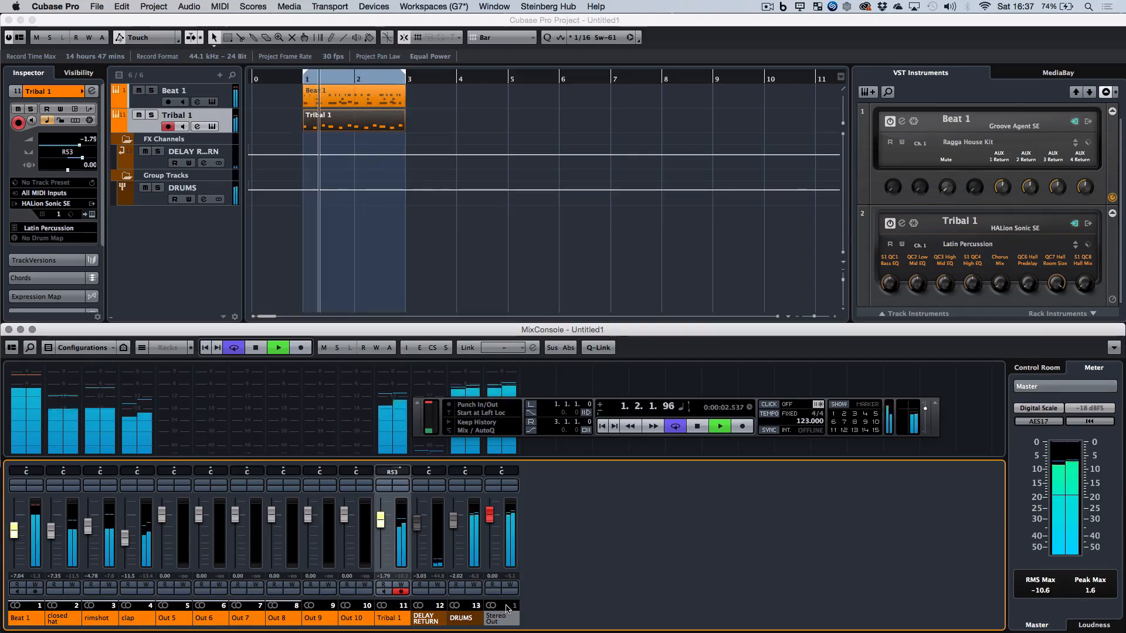
Step: Overdub additional percussion notes on Tribal 1 over the two-bar loop, then stop playback
key("KP_Multiply")
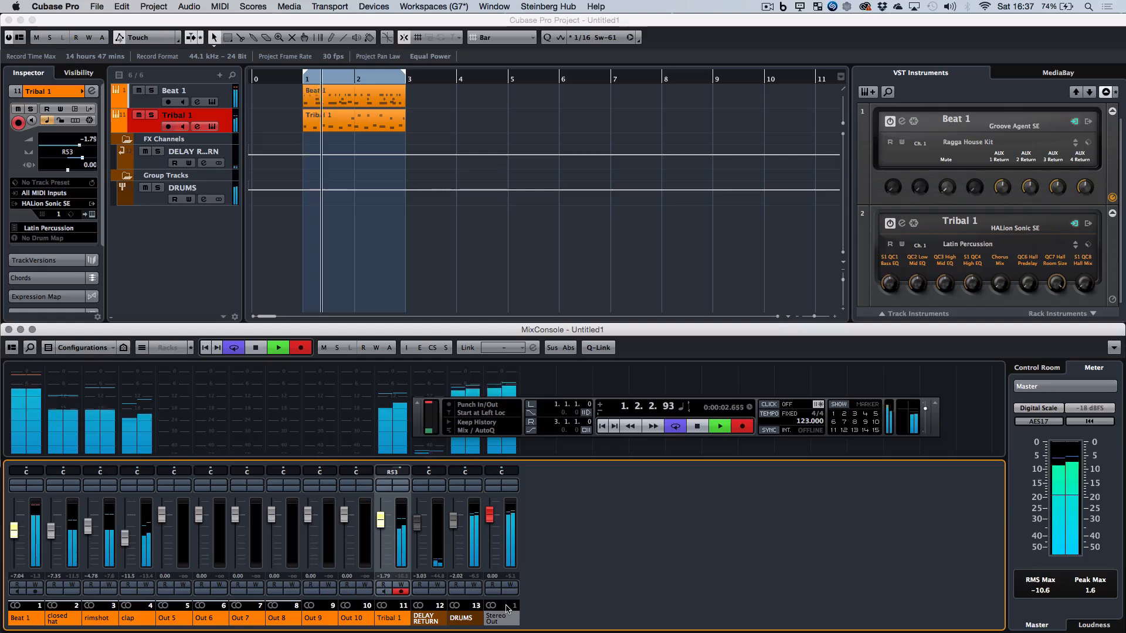
key("KP_Multiply")
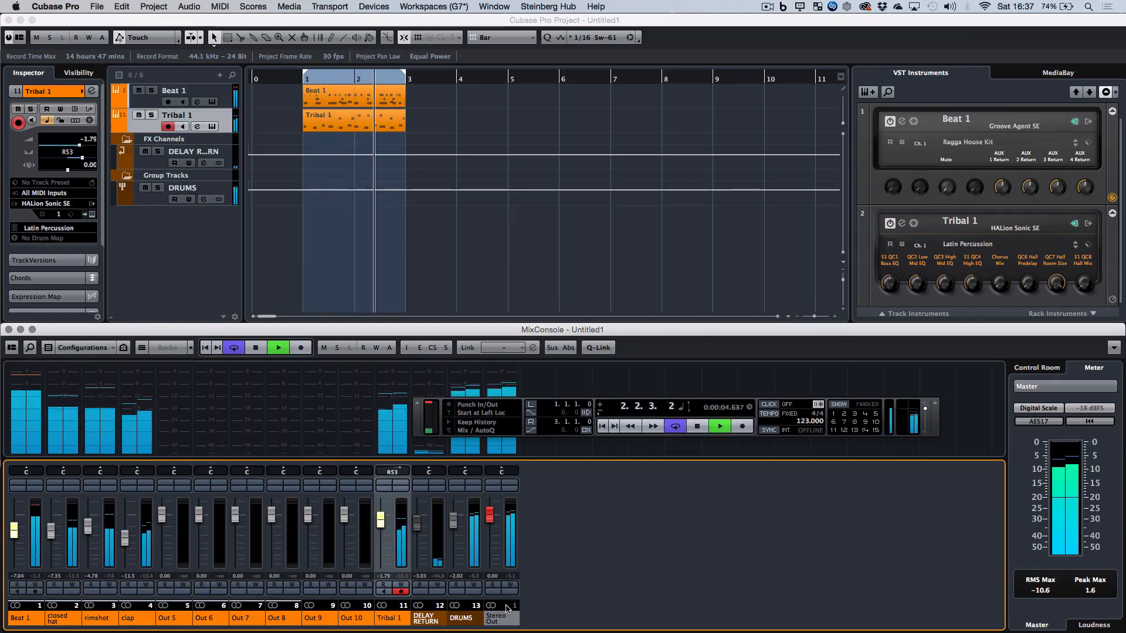
key("space")
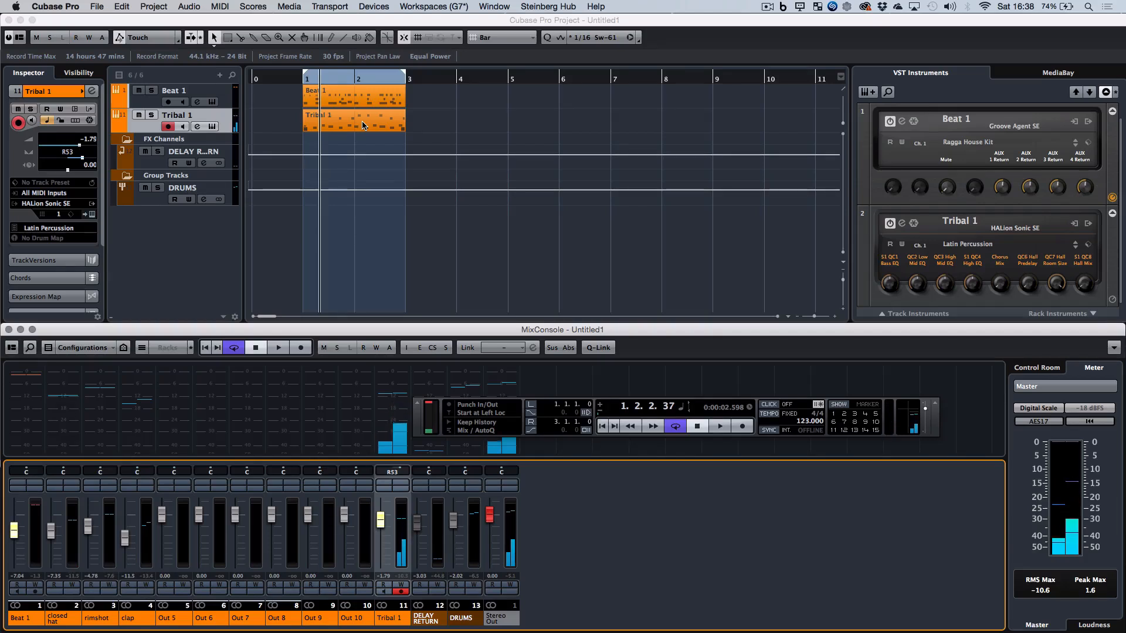
Step: Record another percussion pass on Tribal 1 during looped playback, check it briefly in solo, and stop
key("space")
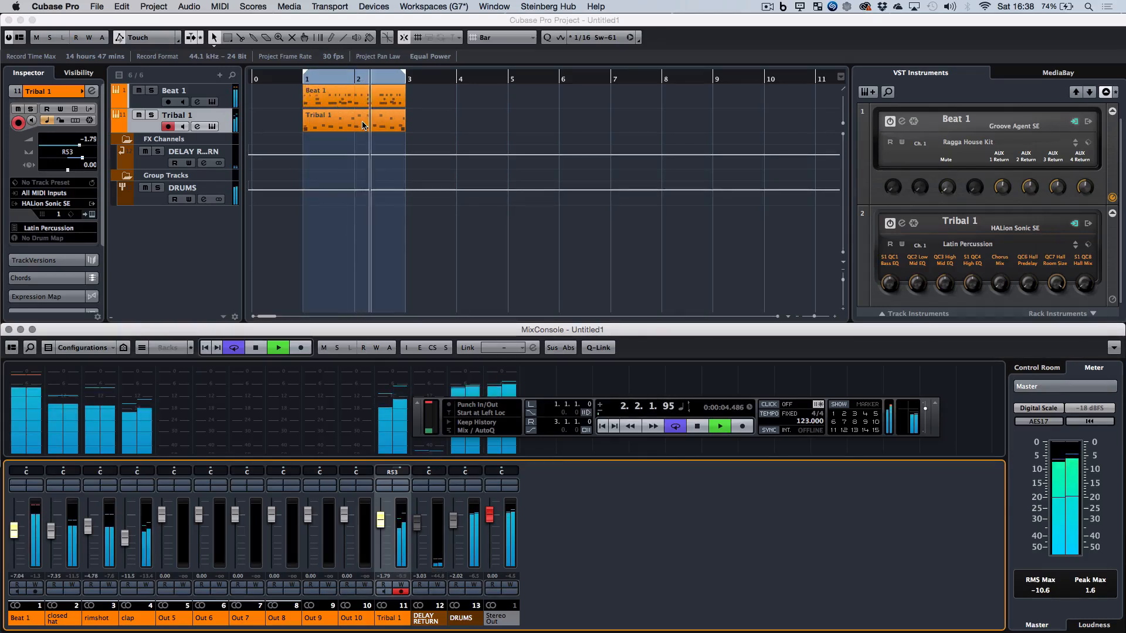
key("KP_Multiply")
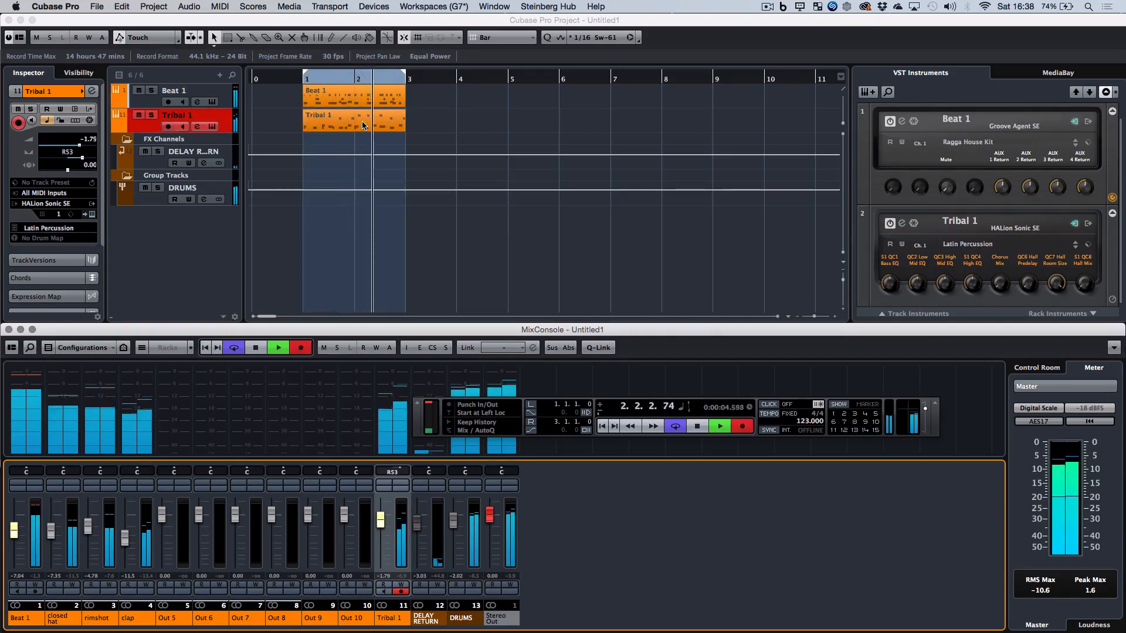
key("KP_Multiply")
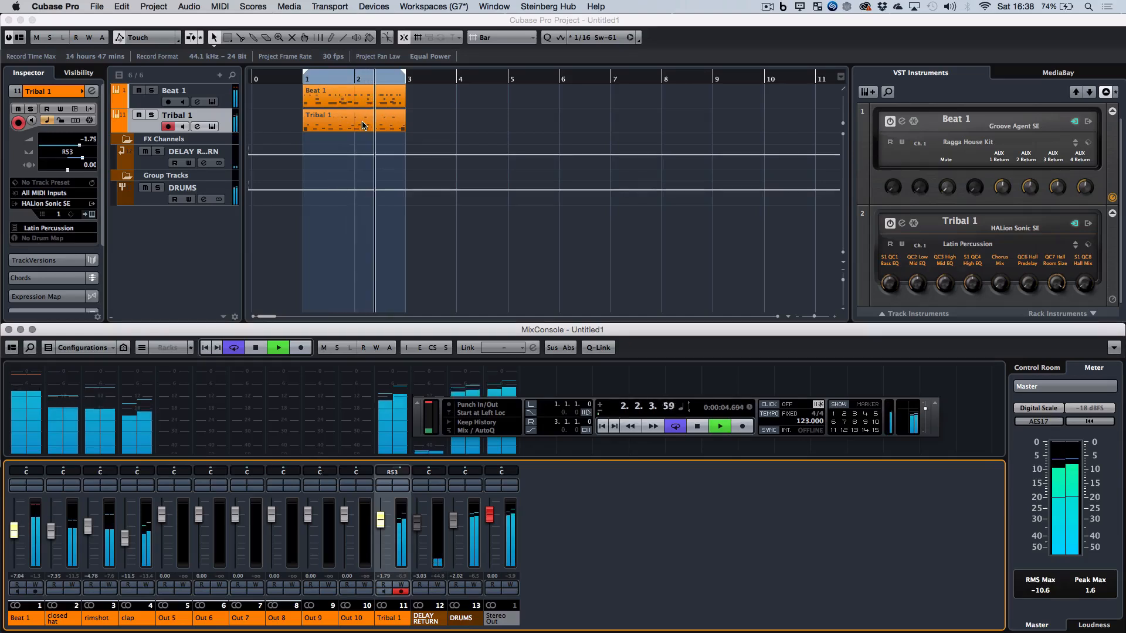
left_click(152, 115)
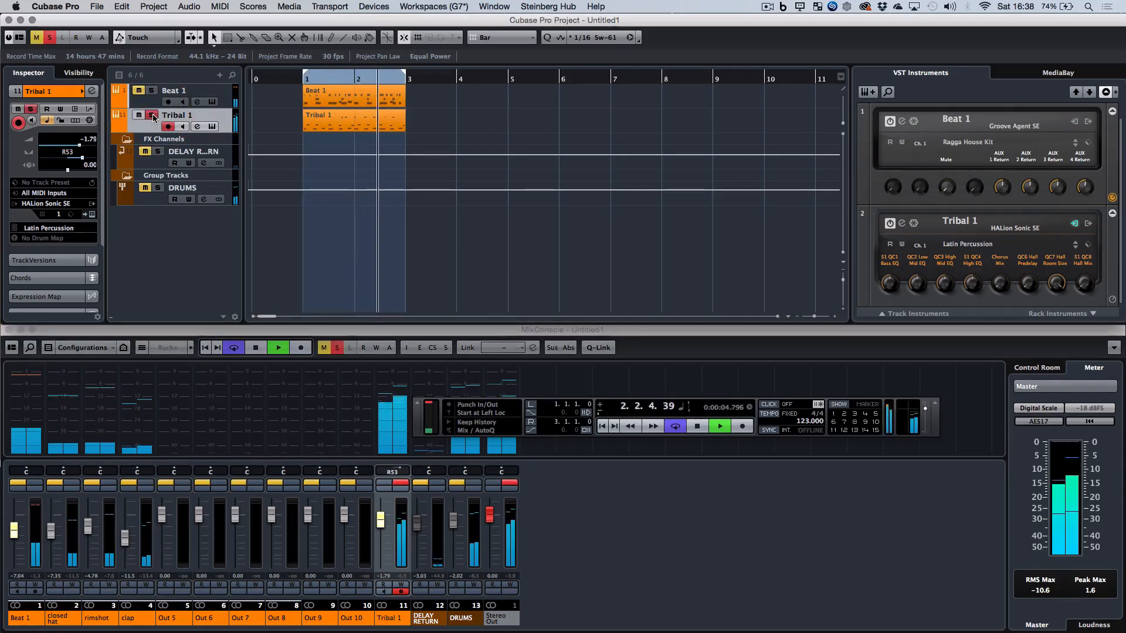
left_click(152, 115)
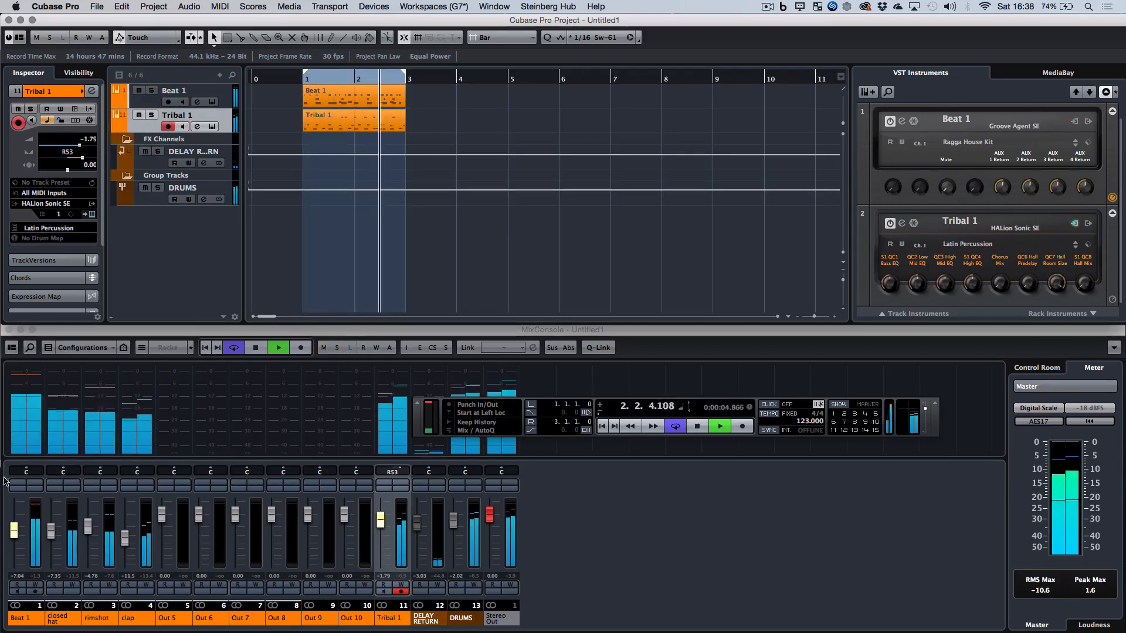
key("space")
Step: Rename the Beat 1 channel to kick and lower its fader to -8.98 while checking the loop
left_click(16, 534)
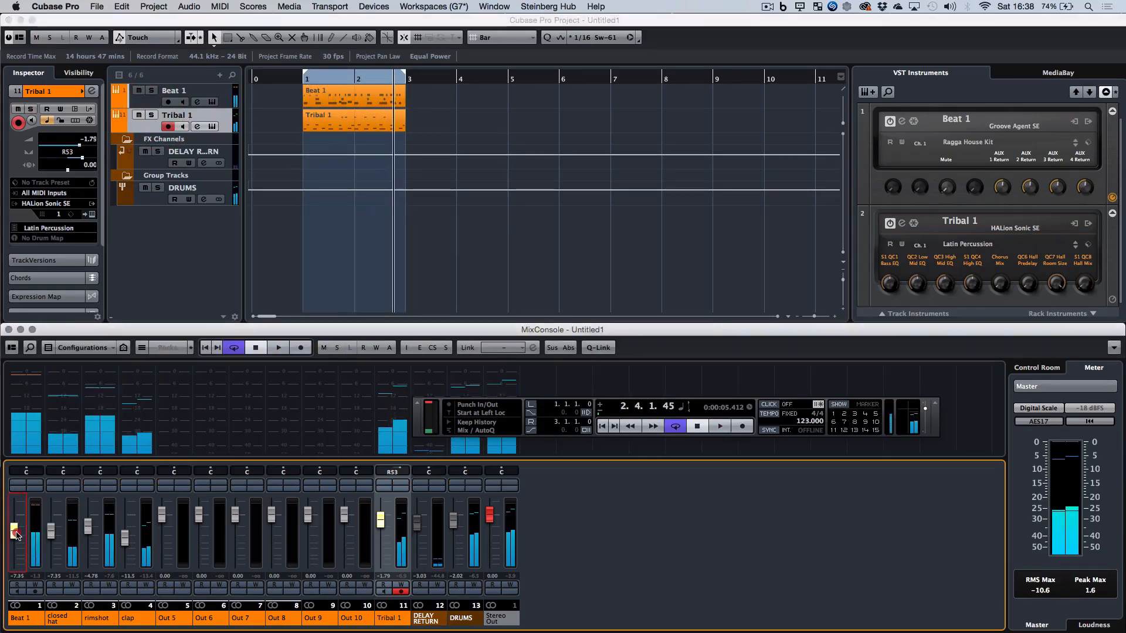
left_click(24, 619)
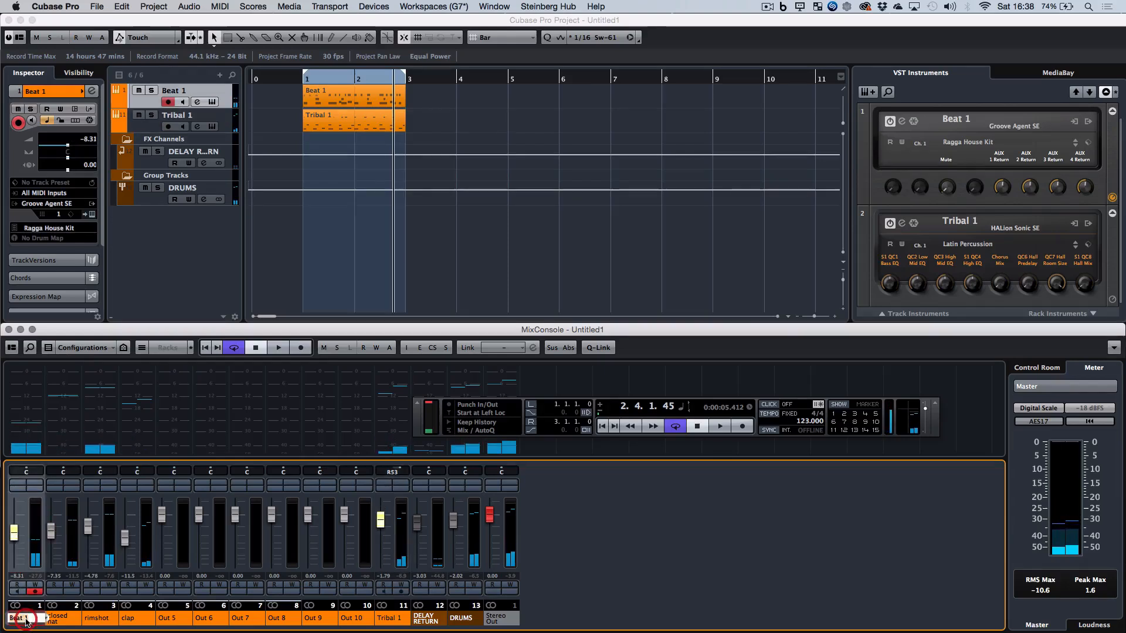
type("kick")
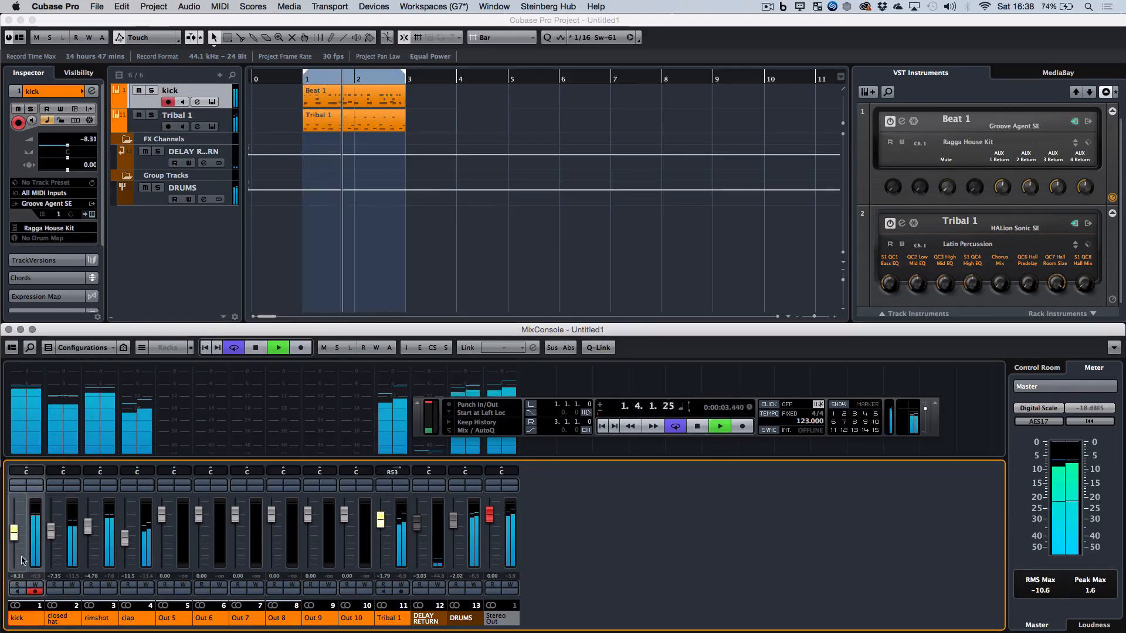
left_click_drag(14, 532, 15, 535)
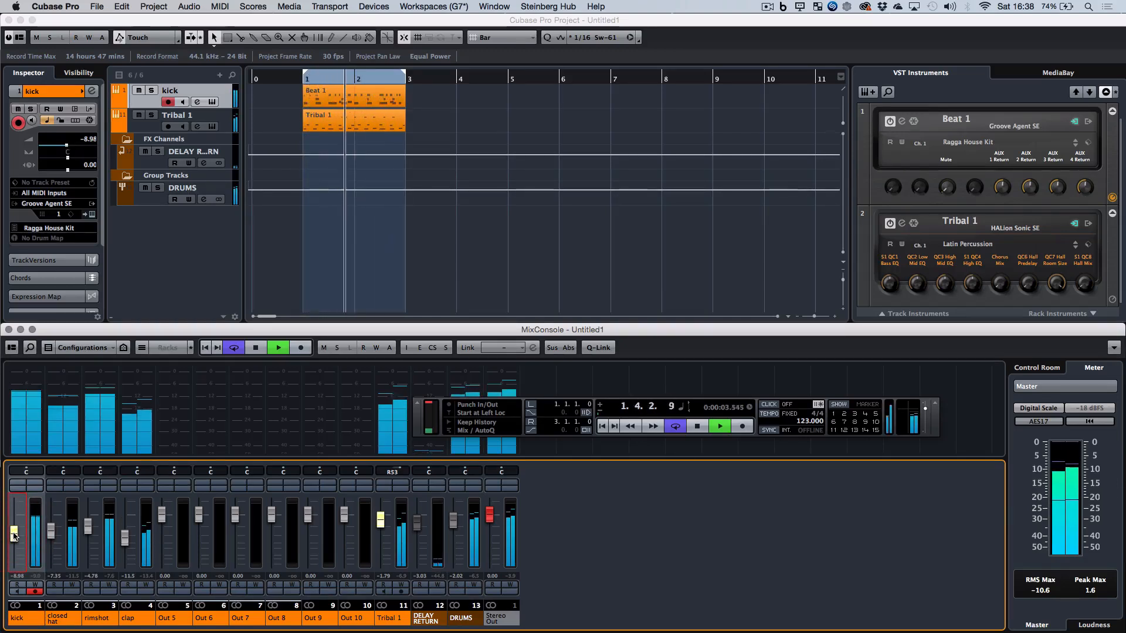
left_click(432, 126)
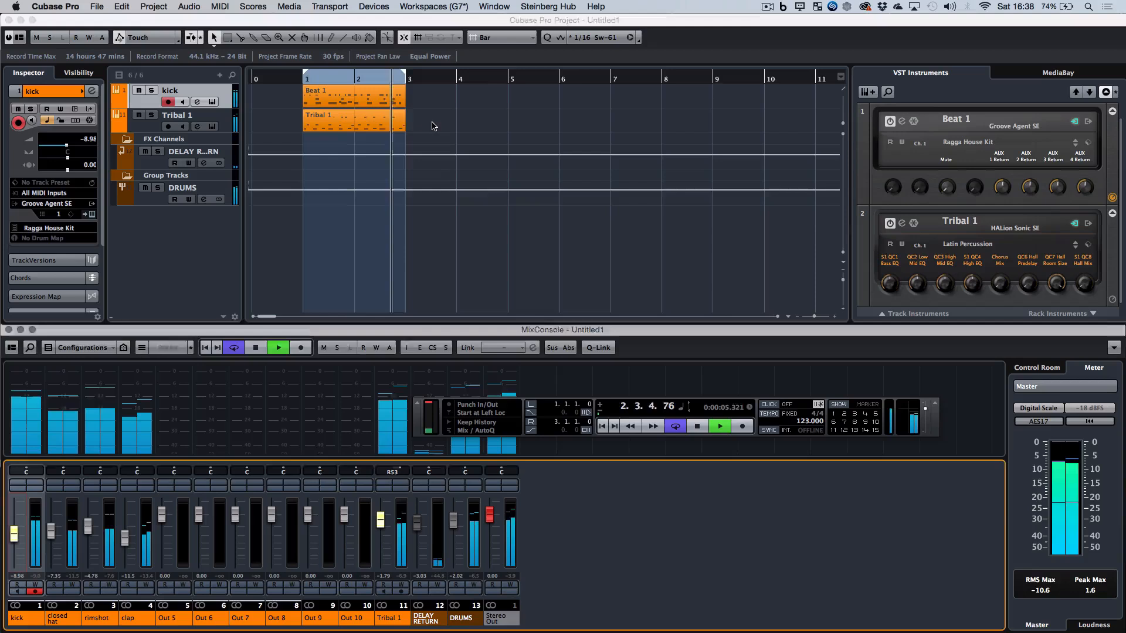
key("space")
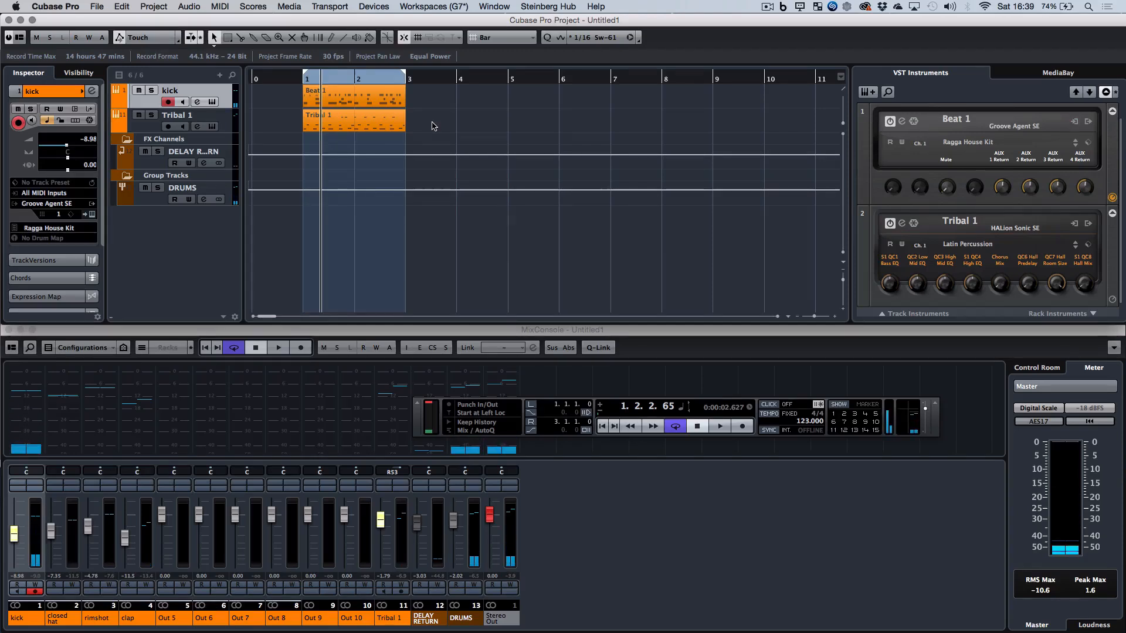
Step: Select the Tribal 1 track again and record a further percussion overdub across the looping two bars
left_click(228, 119)
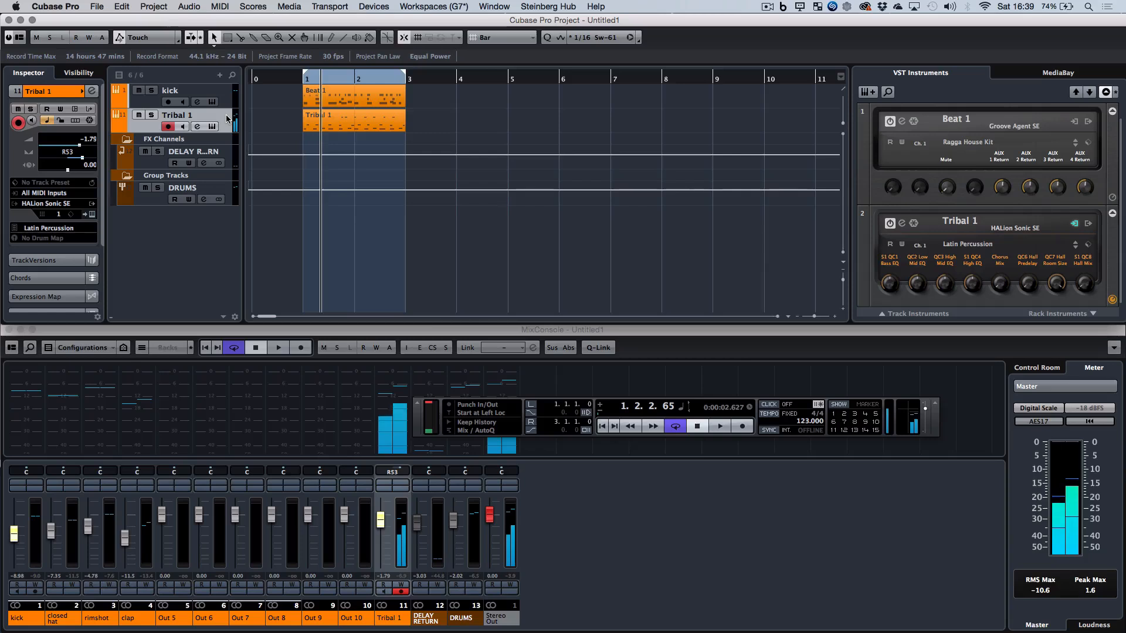
key("space")
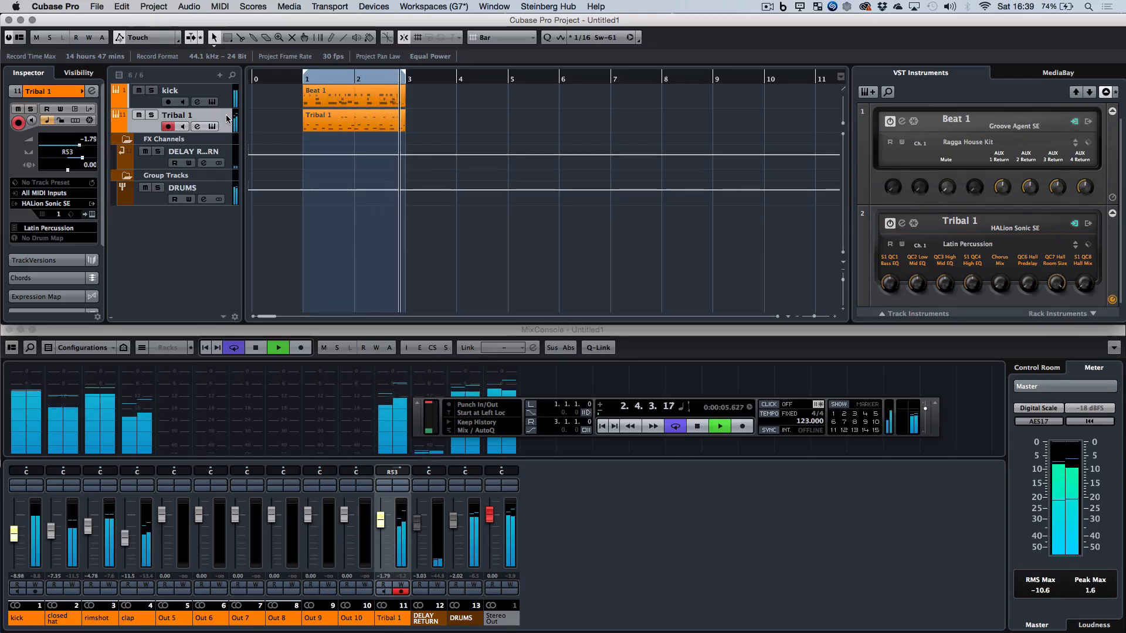
key("KP_Multiply")
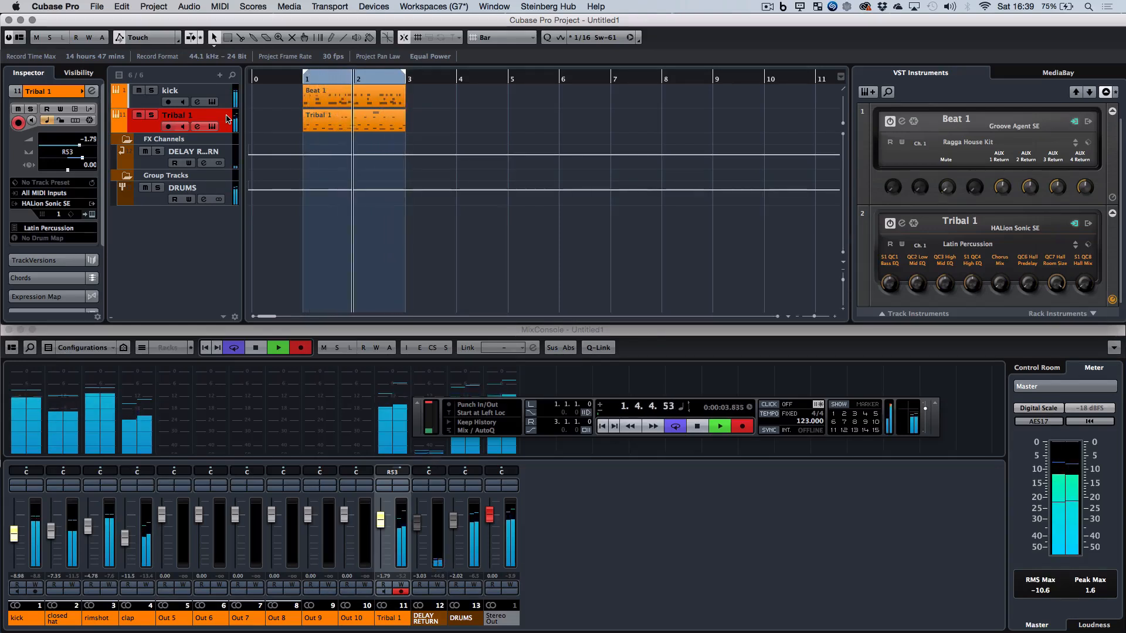
key("KP_Multiply")
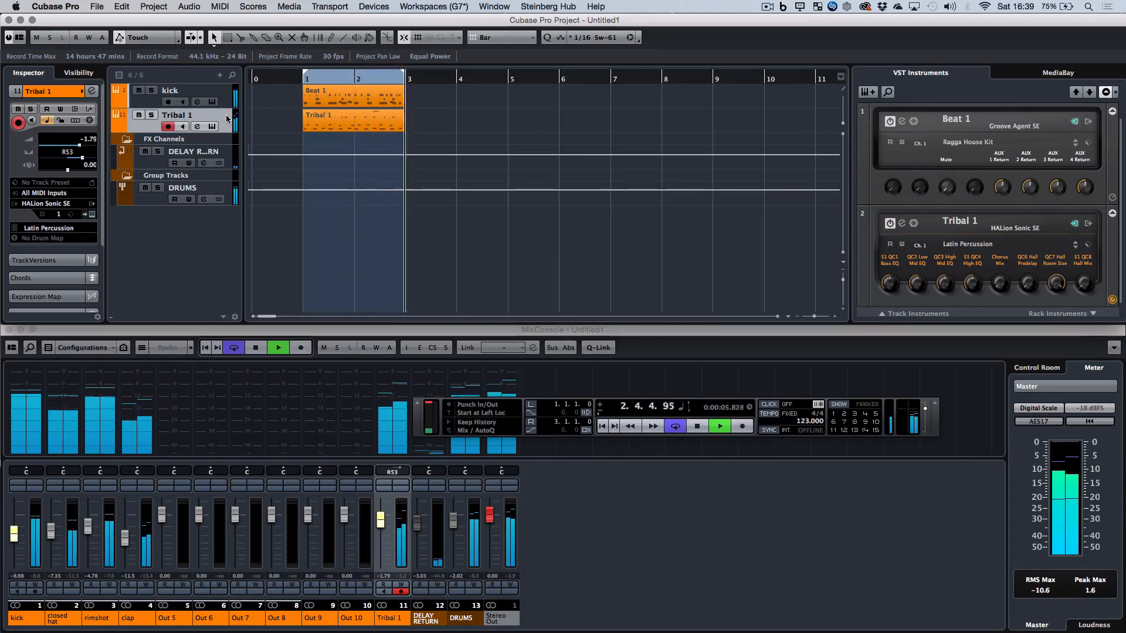
key("space")
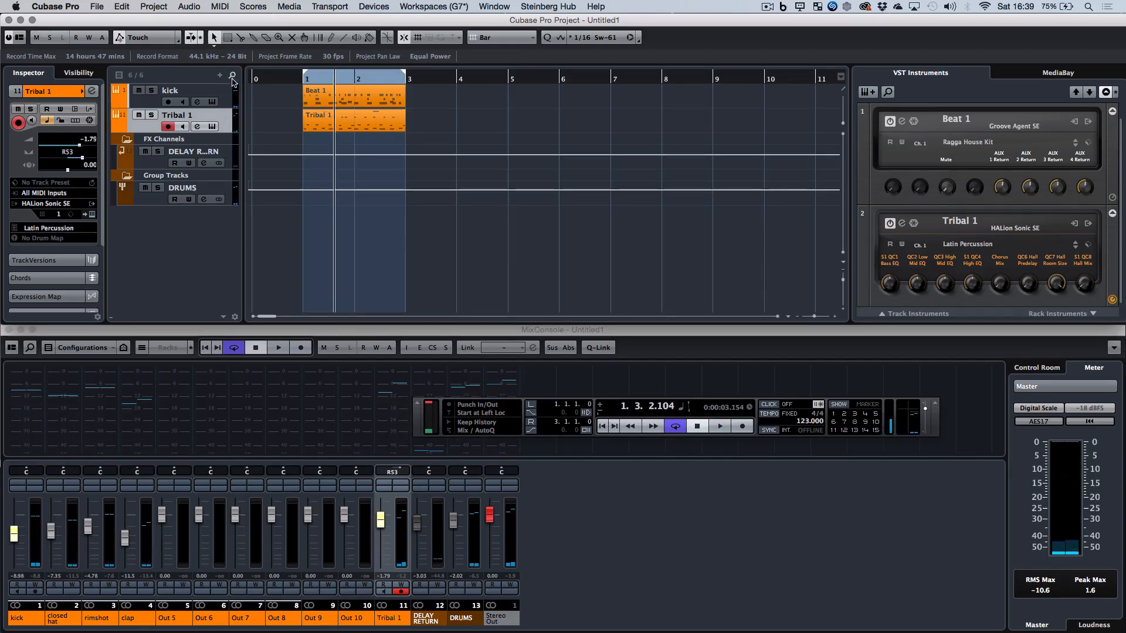
Step: Pan the Tribal 1 channel to R20 and solo it during loop playback
left_click_drag(397, 470, 382, 470)
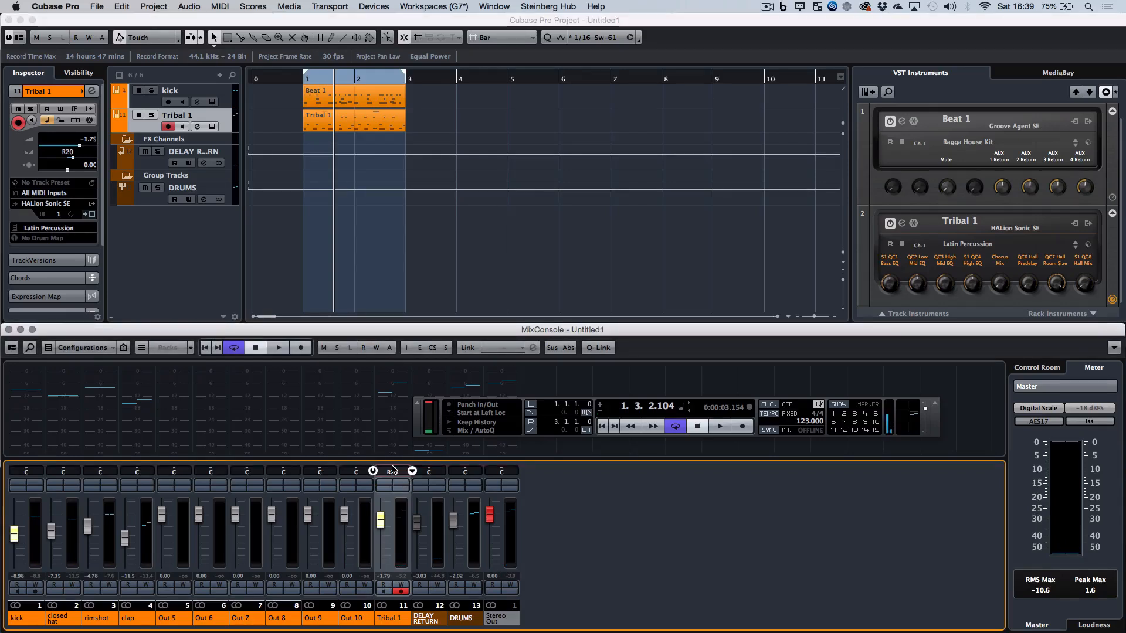
key("space")
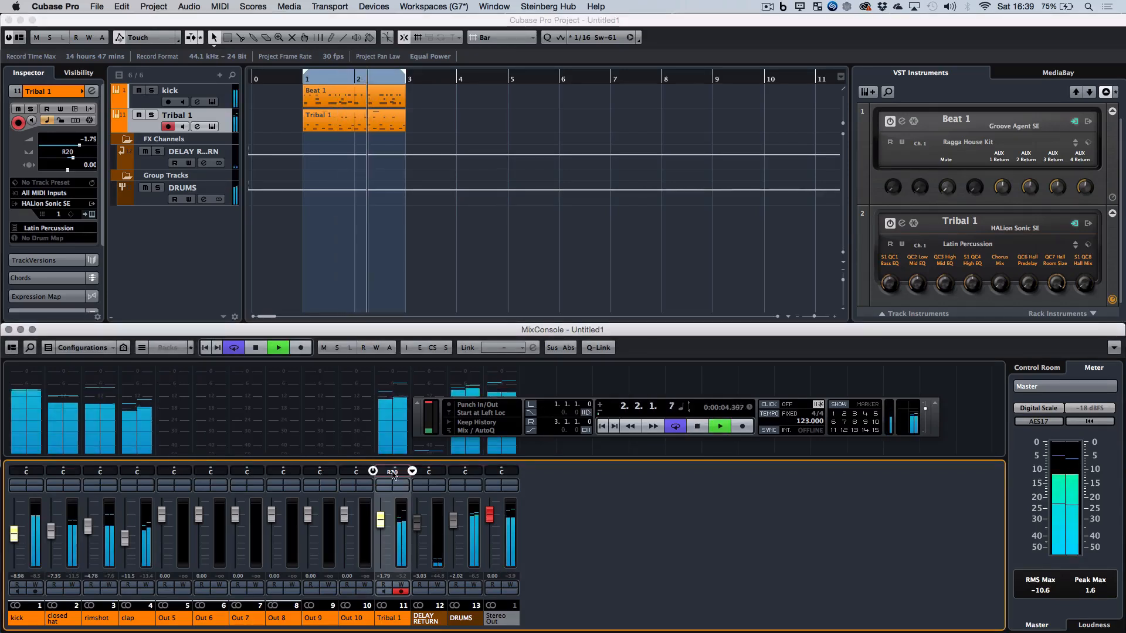
left_click(401, 485)
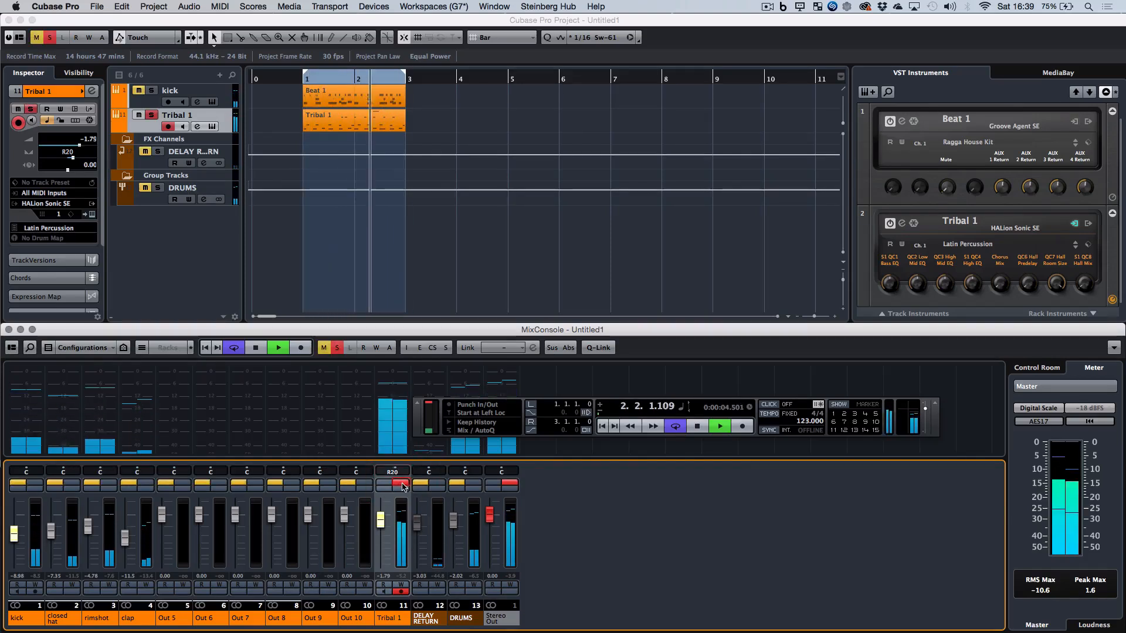
Step: Enable the low-cut filter in Tribal 1's channel settings and set it to 65.7 Hz, then stop playback
left_click(399, 479)
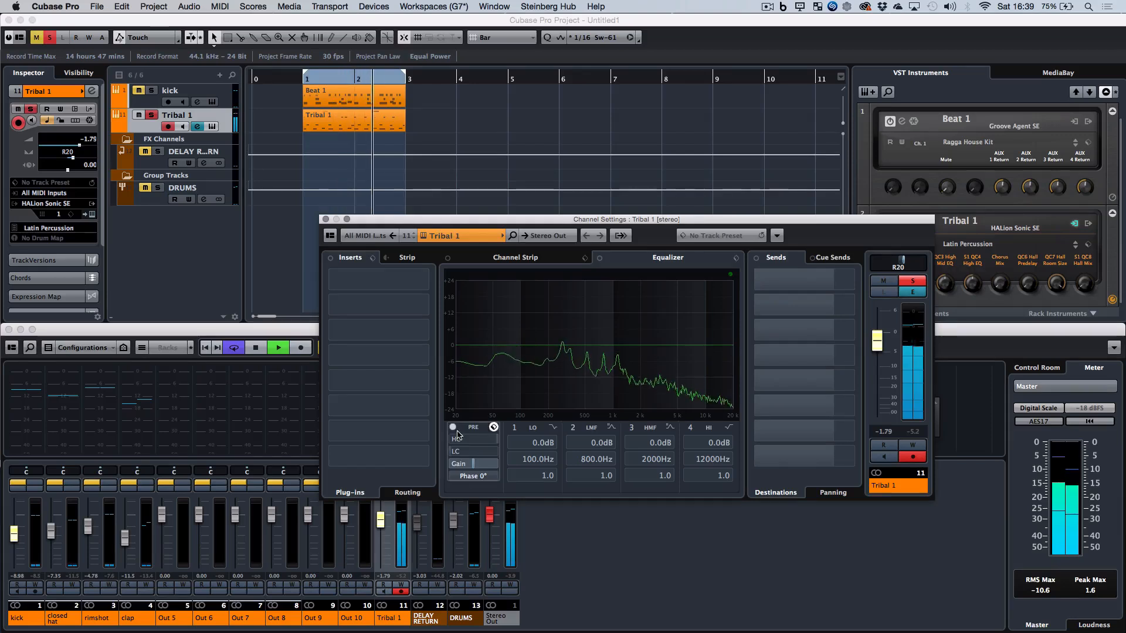
left_click(448, 451)
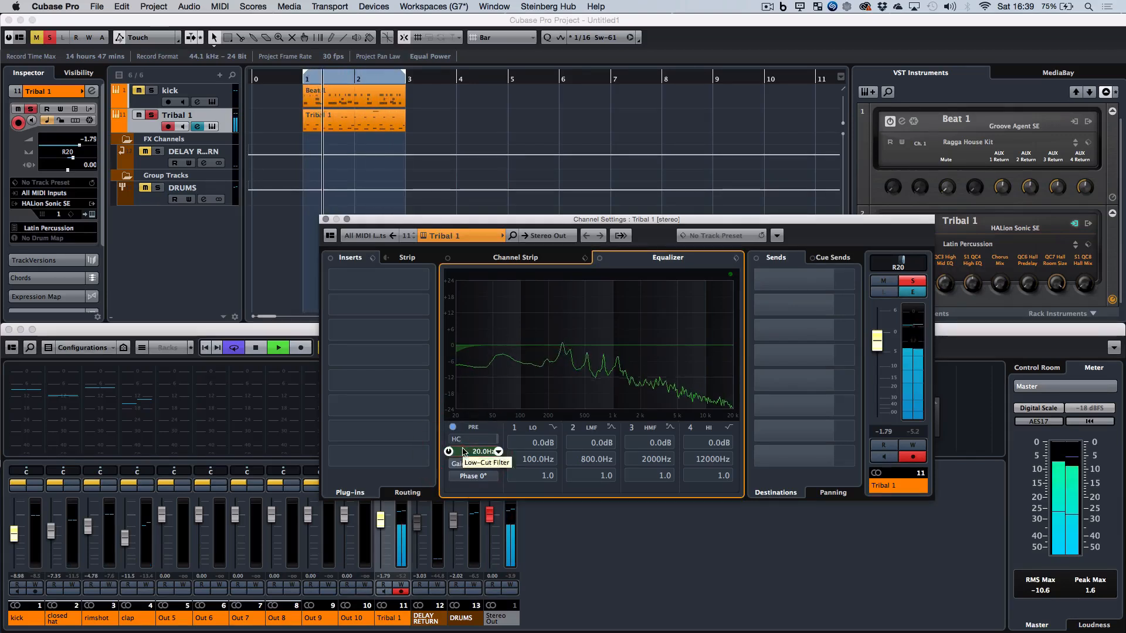
left_click_drag(462, 452, 475, 452)
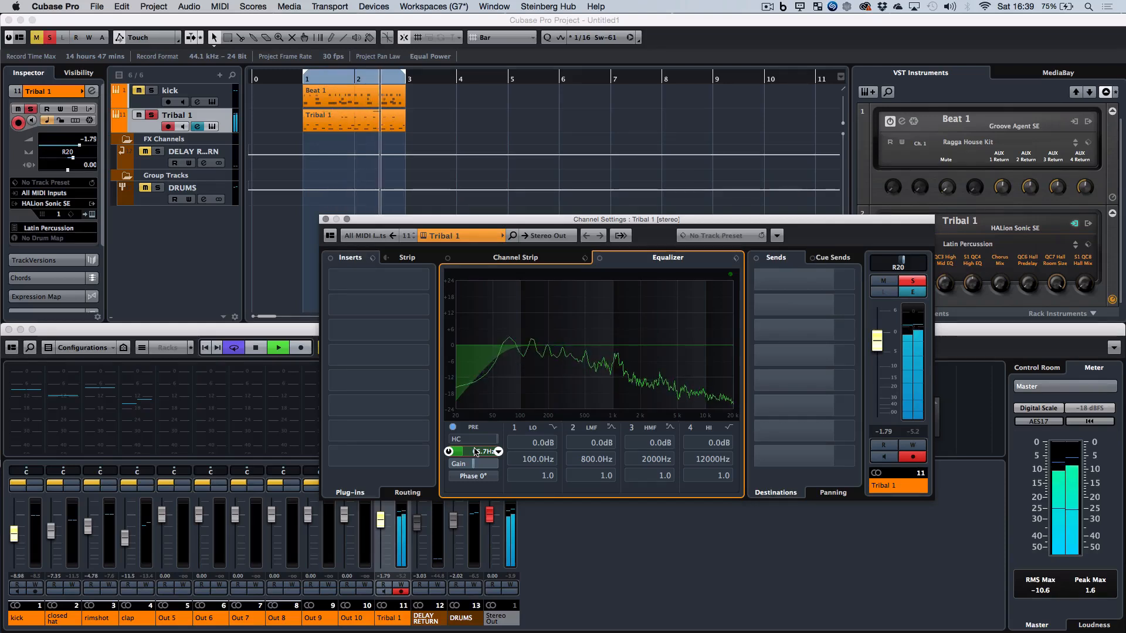
key("space")
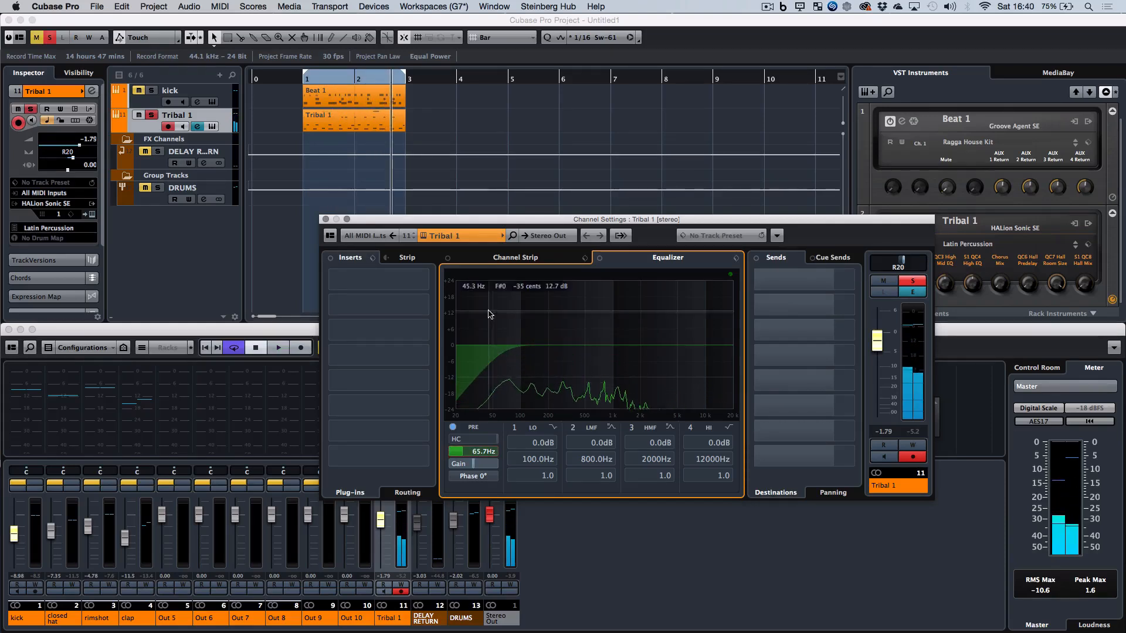
Step: Insert VintageCompressor in Tribal 1's first insert slot, move its window clear of the inserts, and start soloed loop playback
left_click(429, 283)
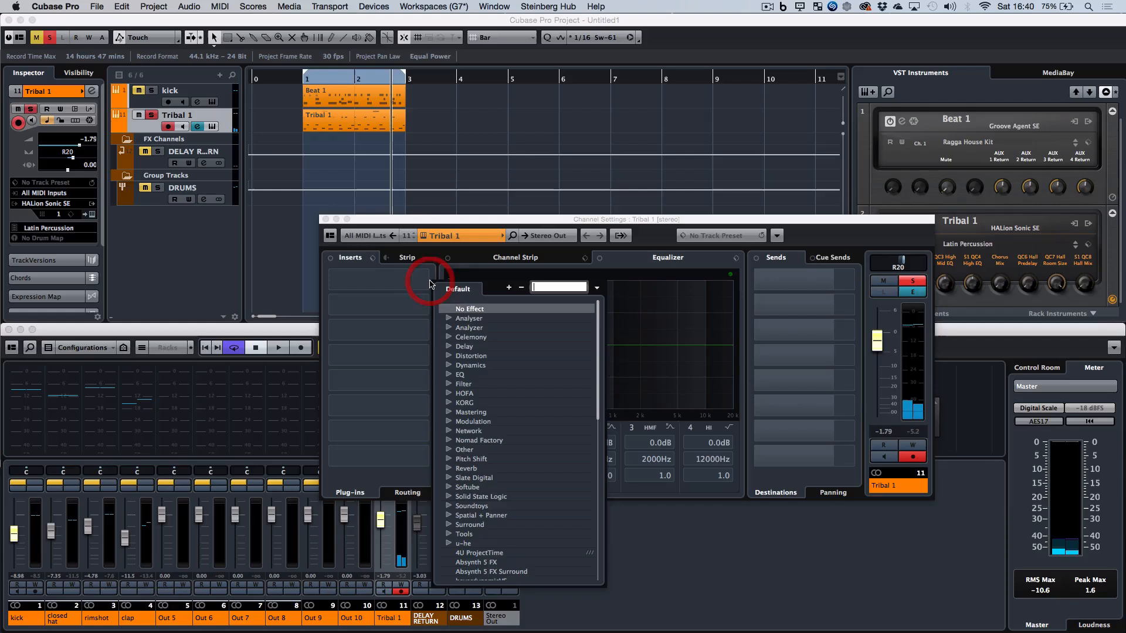
left_click(449, 366)
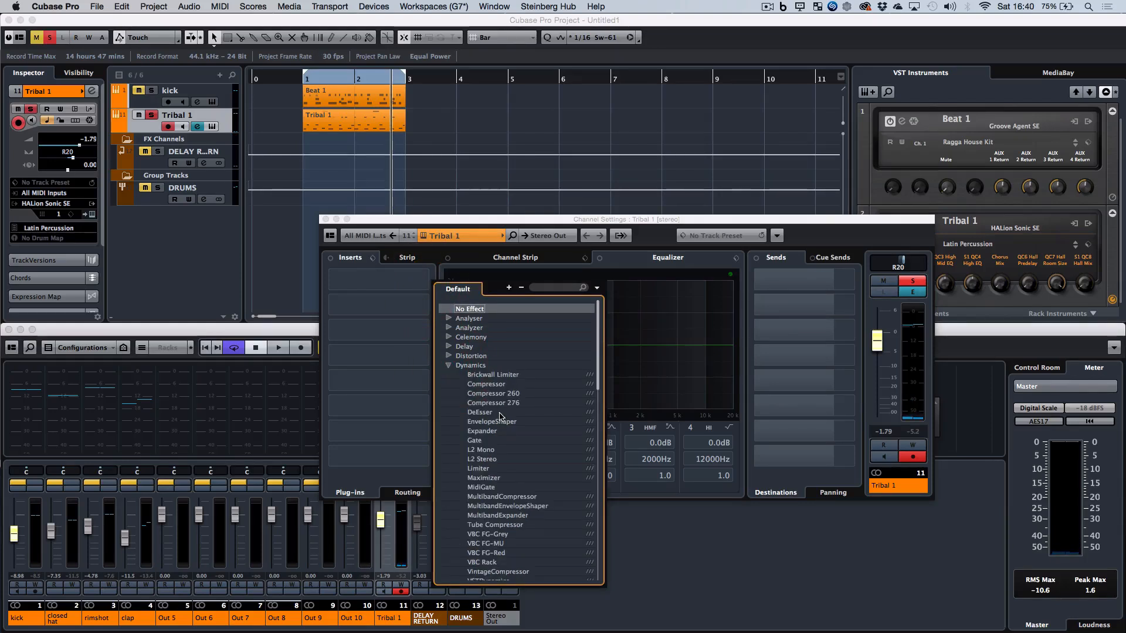
scroll(497, 479, "down", 6)
scroll(497, 479, "up", 5)
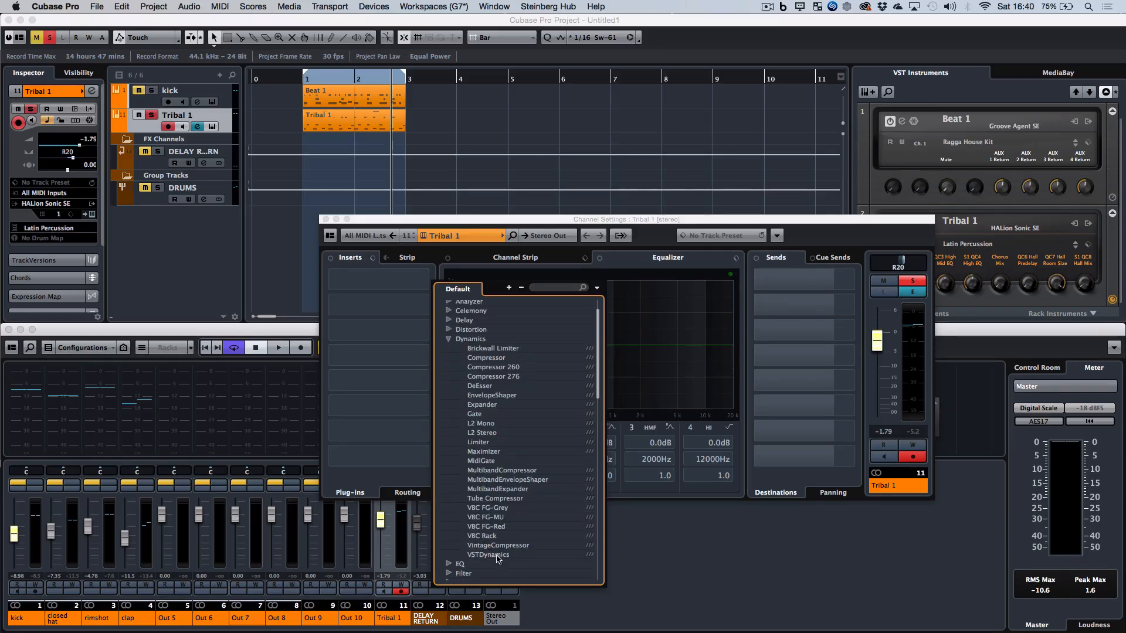
left_click(495, 545)
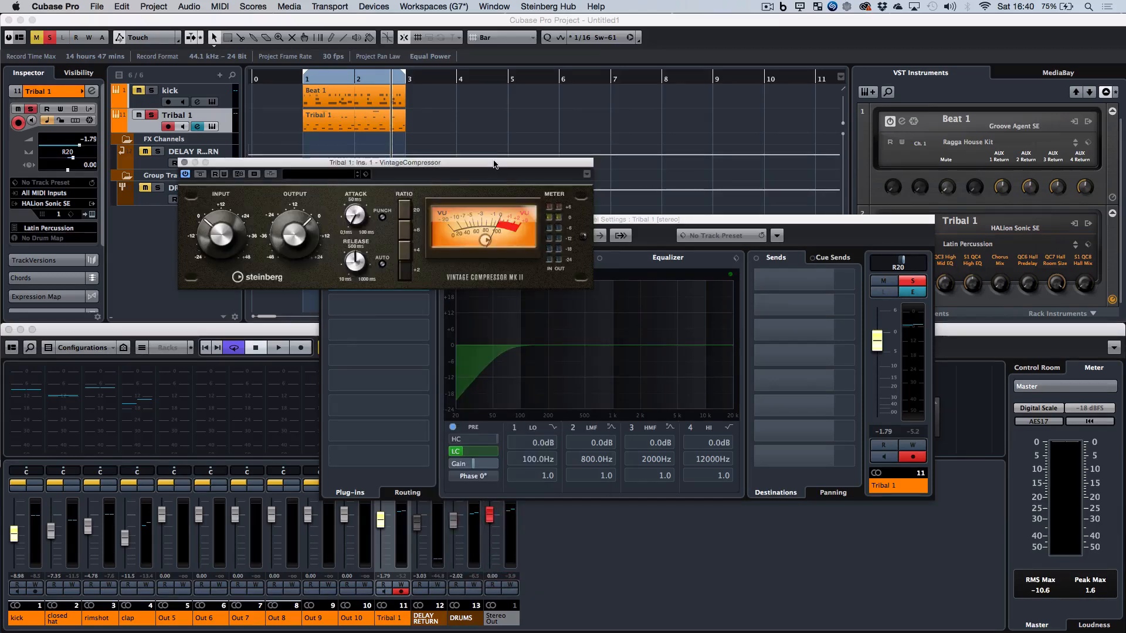
left_click_drag(493, 164, 547, 415)
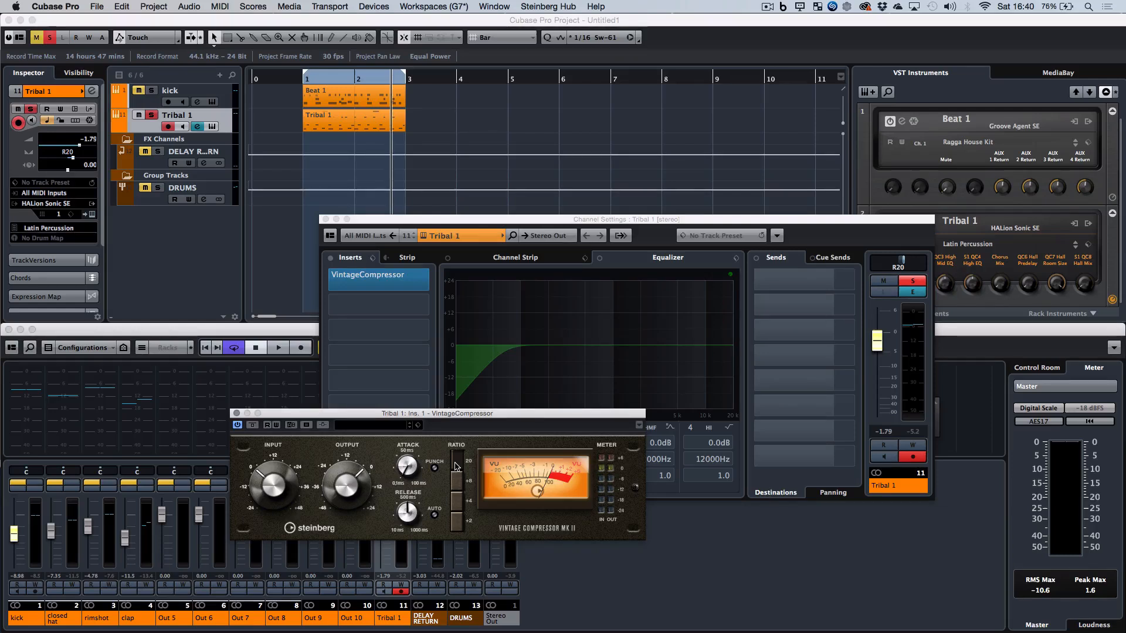
key("space")
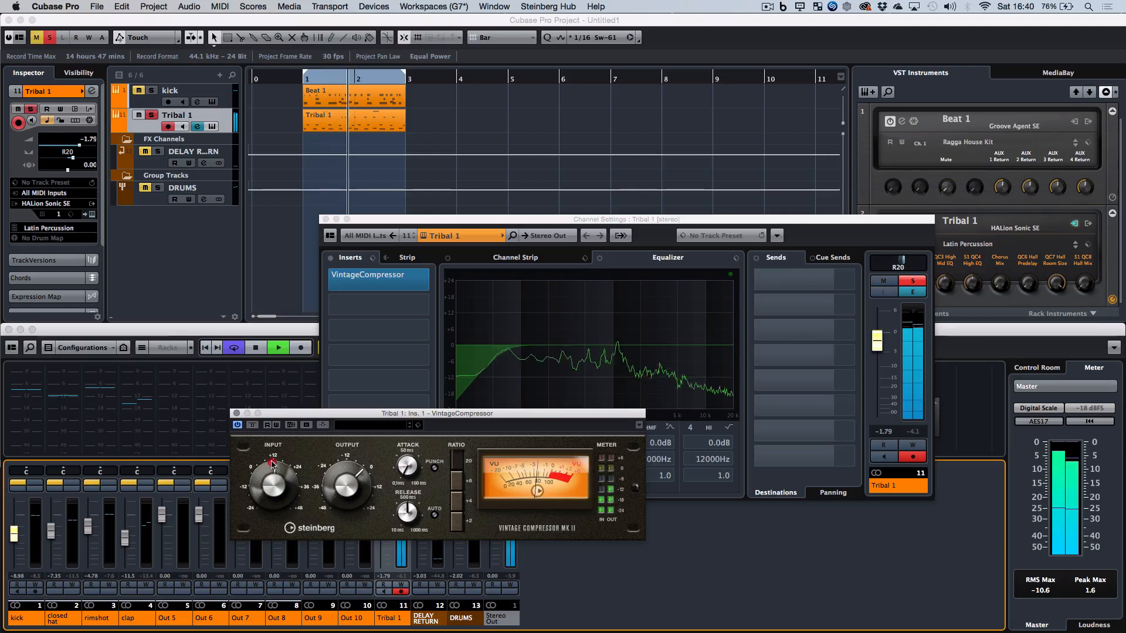
Step: Raise VintageCompressor's input, then adjust its output, attack and release by ear while Tribal 1 loops, and stop playback
left_click_drag(271, 474, 292, 456)
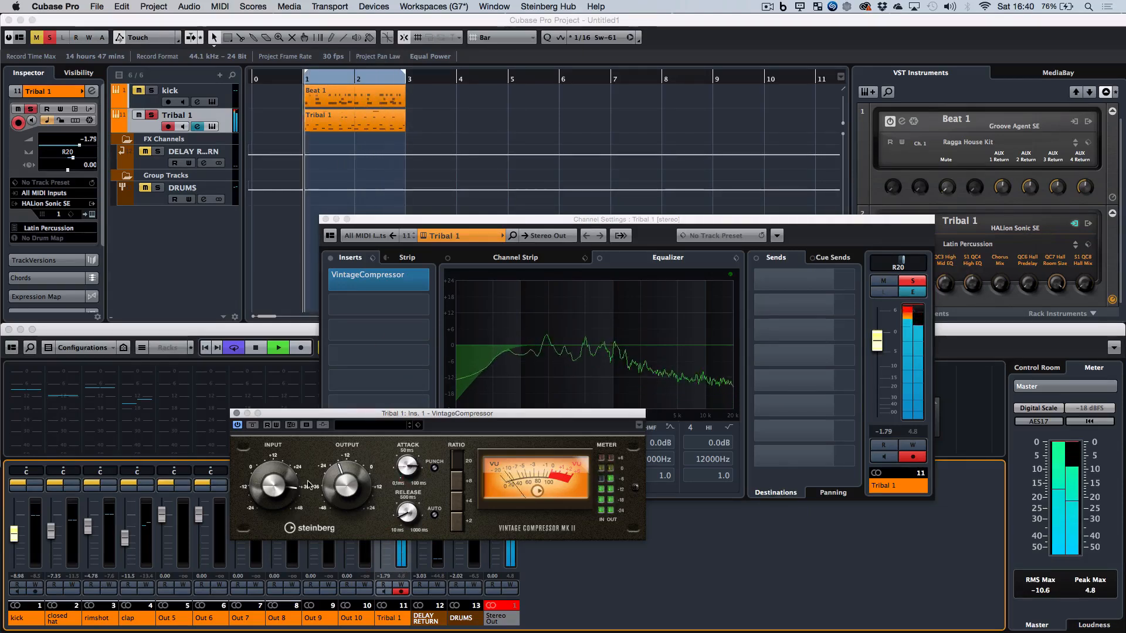
left_click_drag(283, 480, 302, 487)
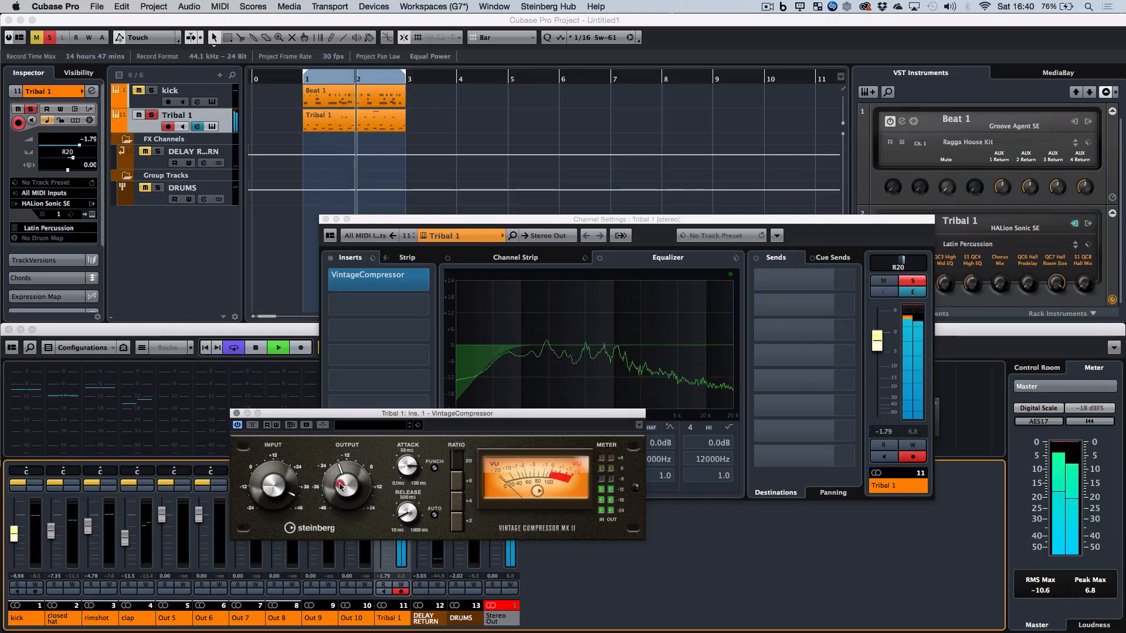
left_click(427, 528)
left_click_drag(403, 496, 402, 479)
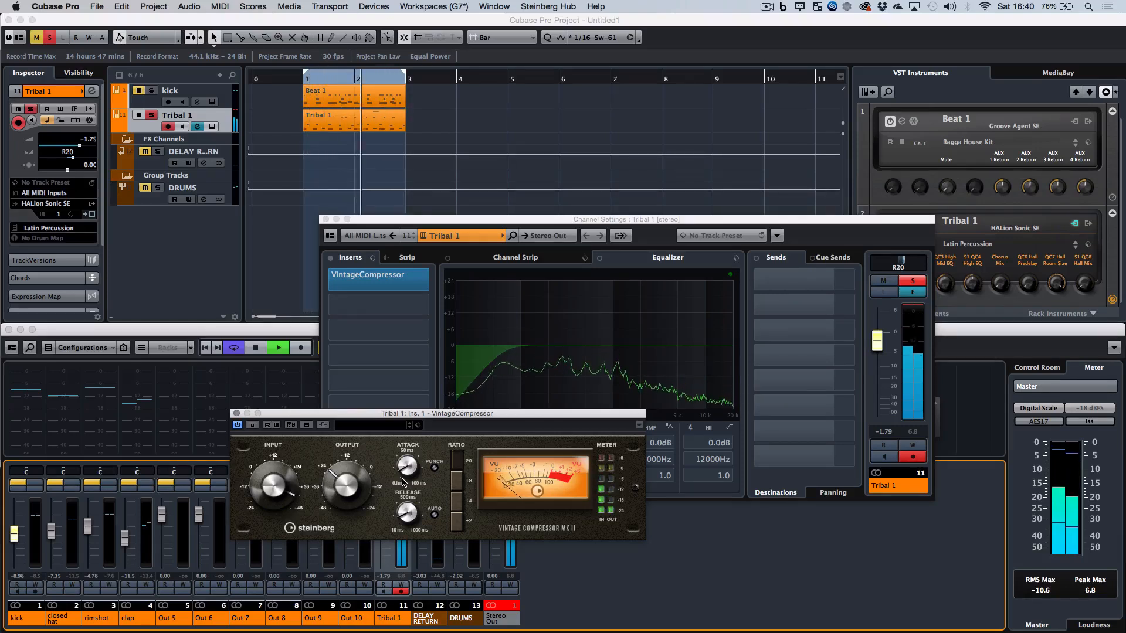
left_click(349, 480)
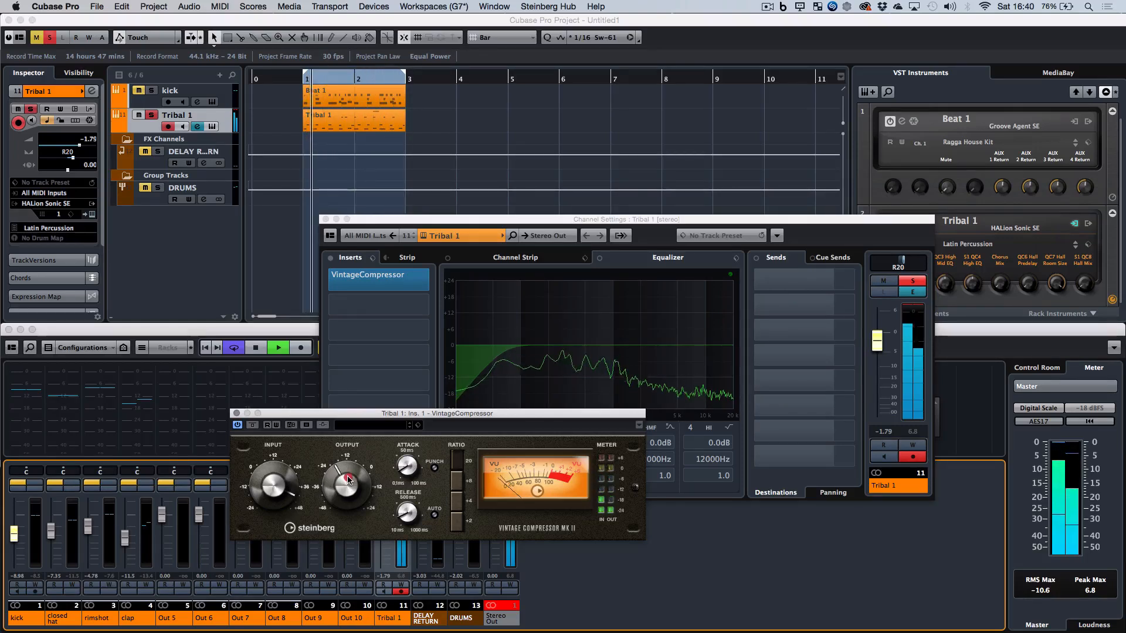
left_click_drag(348, 479, 409, 448)
left_click(409, 465)
left_click_drag(343, 488, 344, 499)
key("space")
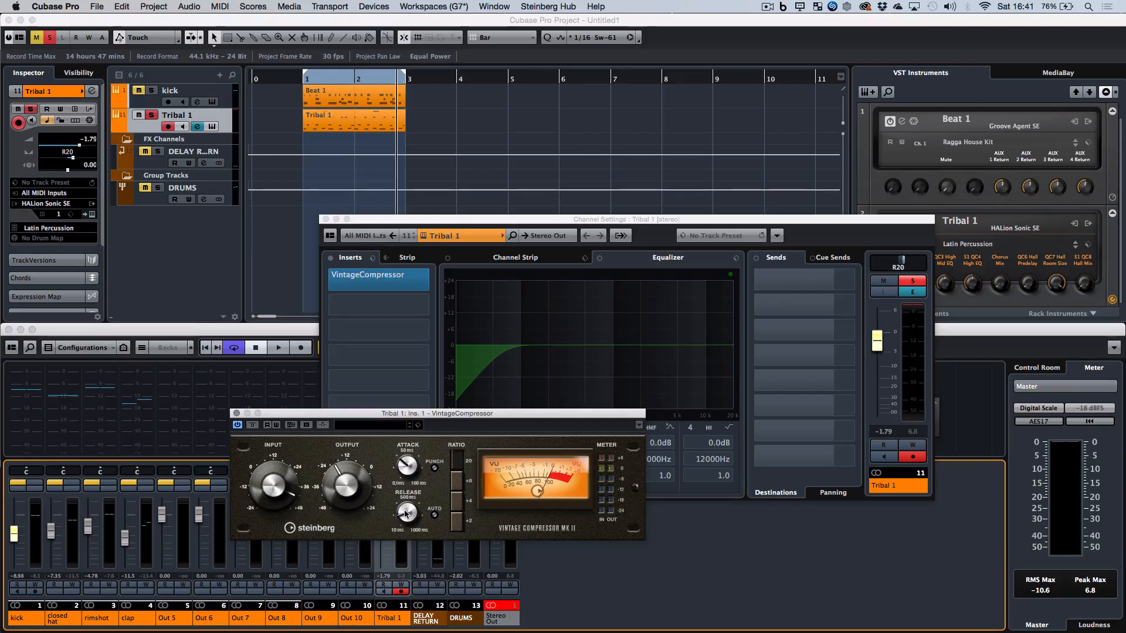
key("space")
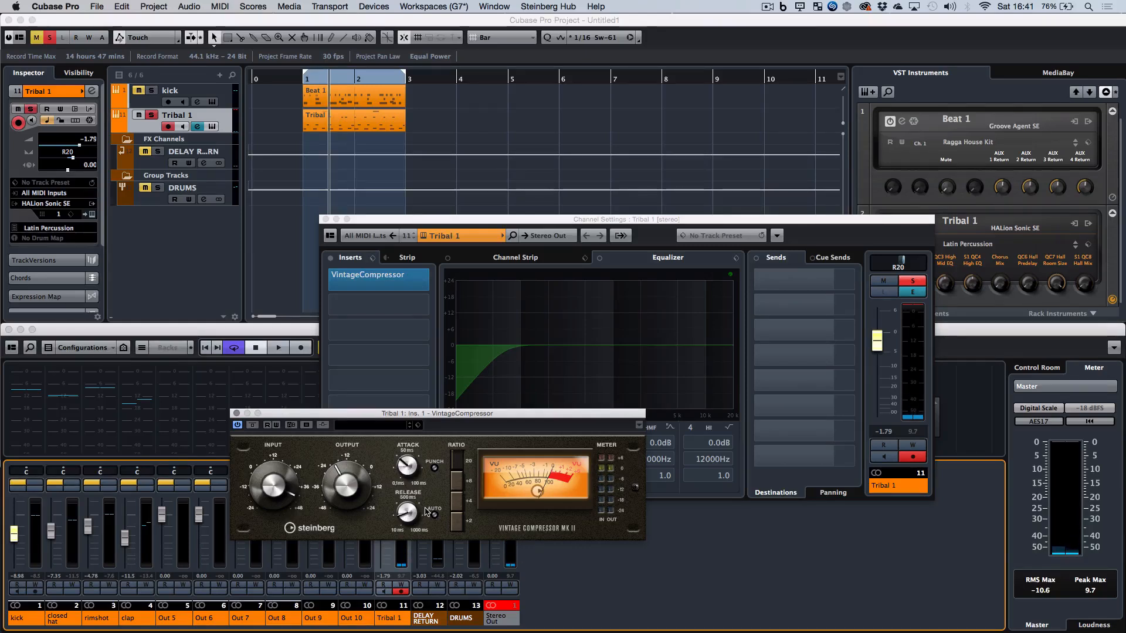
Step: Replace VintageCompressor in Tribal 1's first insert slot with Tube Compressor
left_click(426, 283)
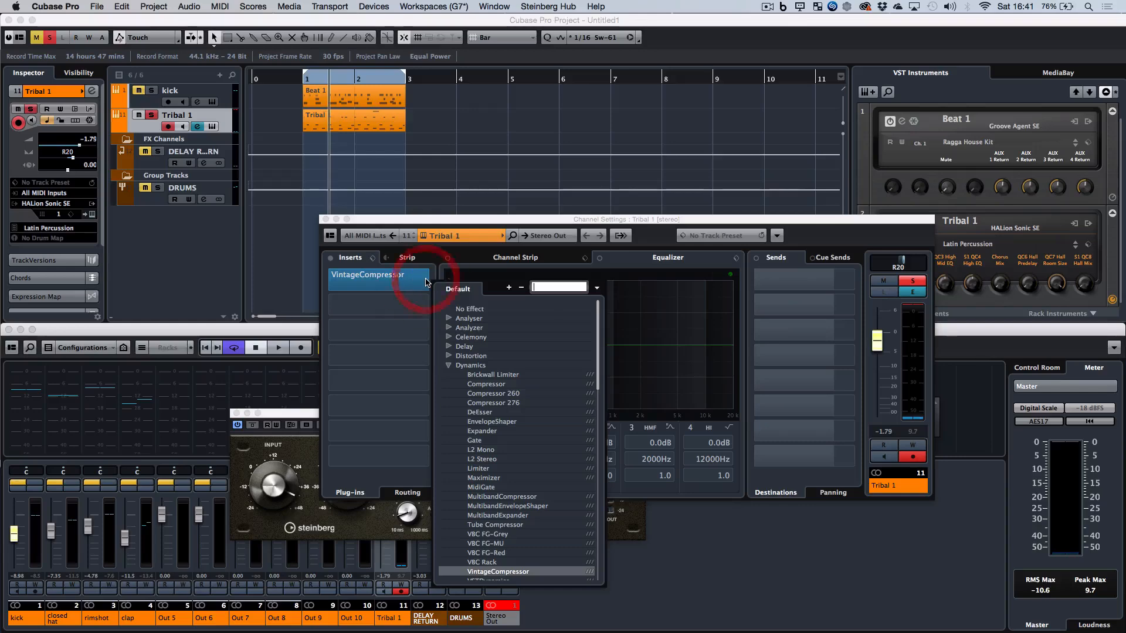
scroll(531, 495, "down", 5)
scroll(532, 495, "up", 5)
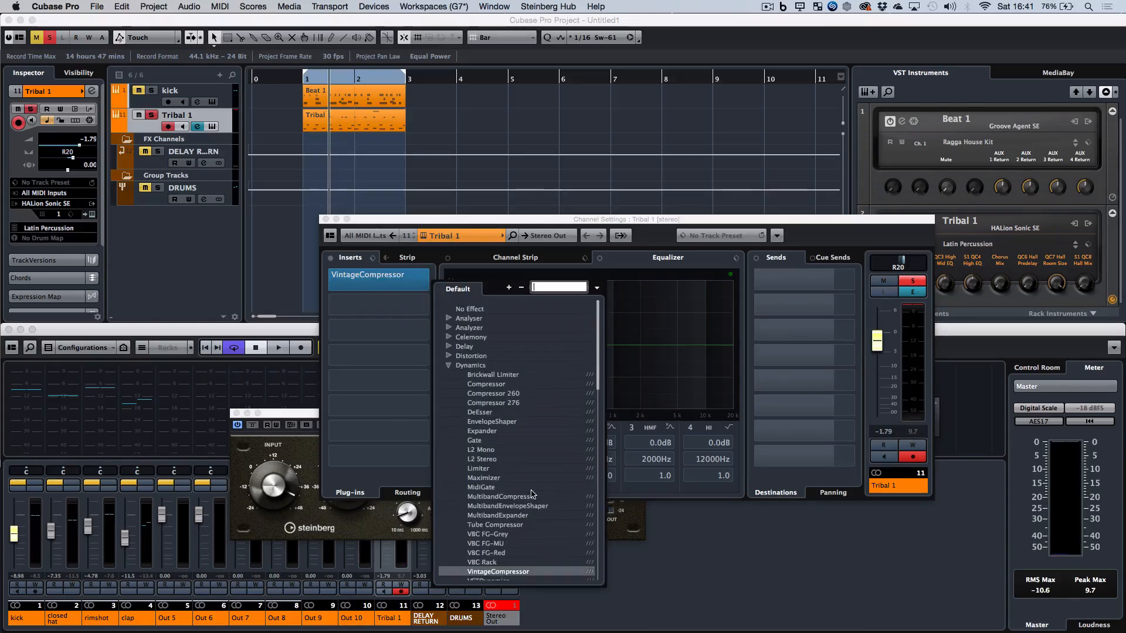
scroll(532, 494, "down", 2)
scroll(532, 495, "down", 2)
left_click(496, 402)
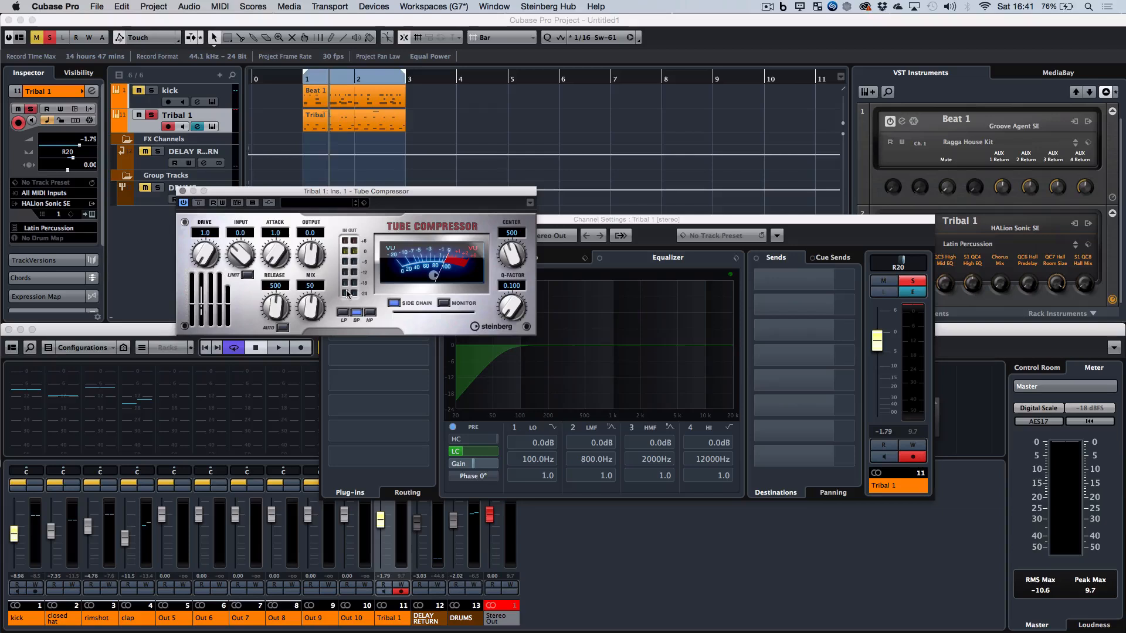
Step: During soloed loop playback, set Tube Compressor's drive to 4.5, input to 42.1, release to 144 and mix to 89
key("space")
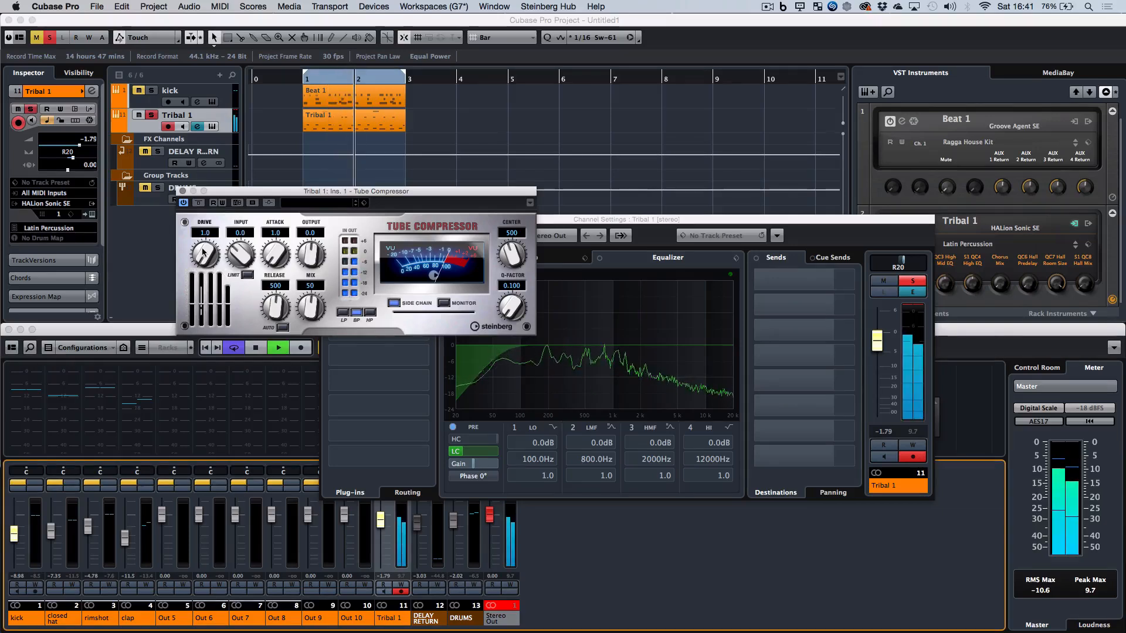
left_click_drag(202, 249, 206, 200)
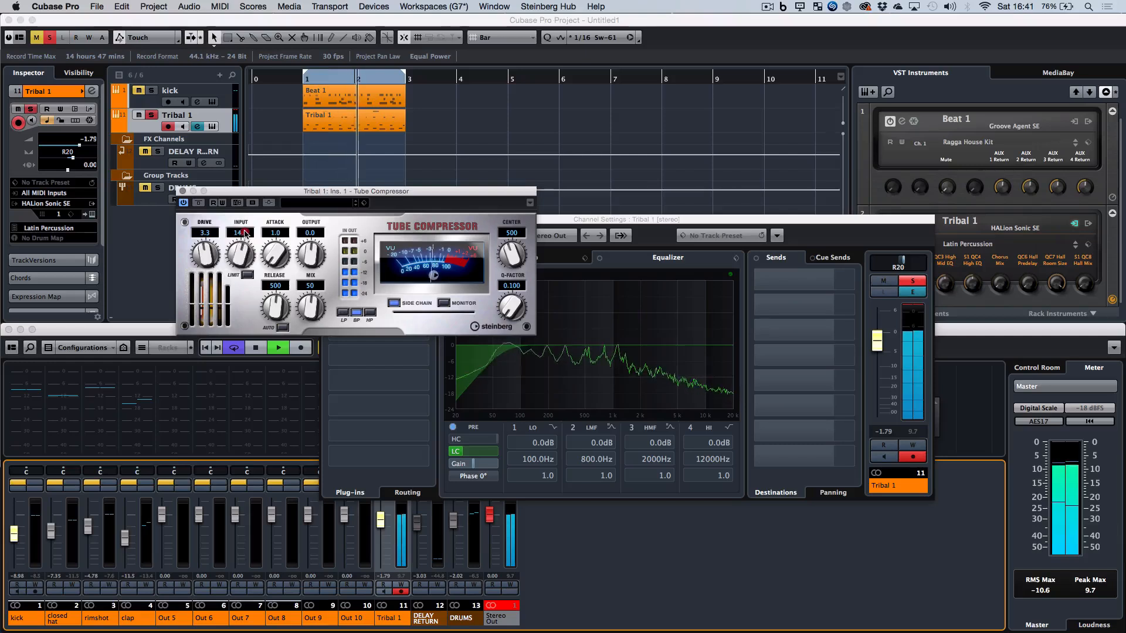
left_click_drag(233, 252, 244, 213)
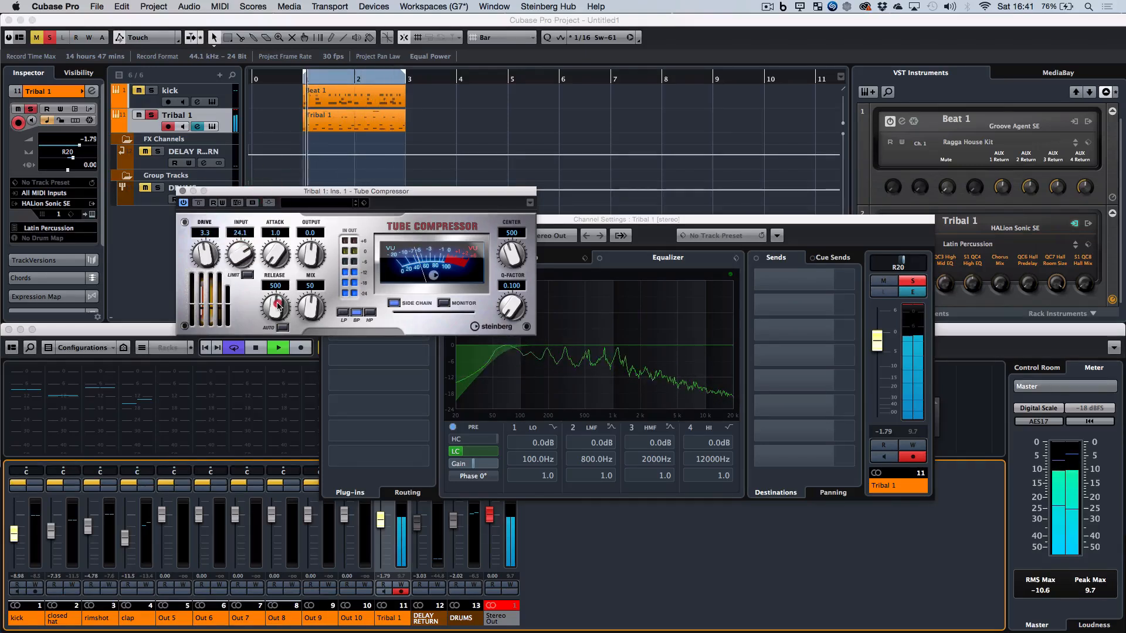
left_click_drag(275, 306, 279, 352)
left_click_drag(240, 258, 240, 245)
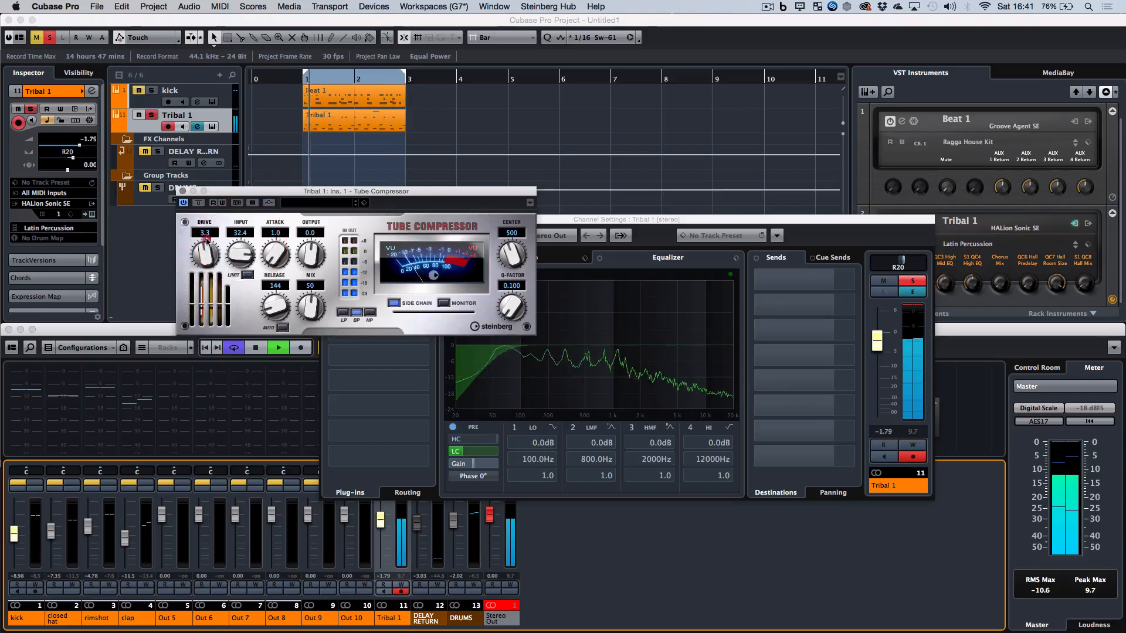
left_click_drag(206, 241, 243, 237)
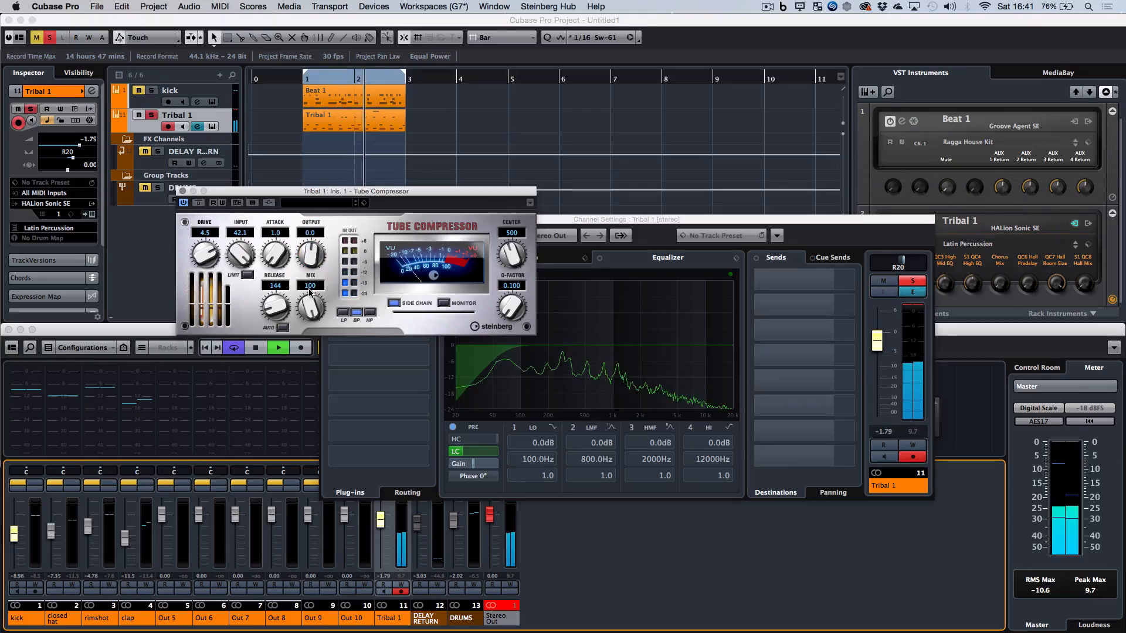
left_click_drag(311, 308, 309, 328)
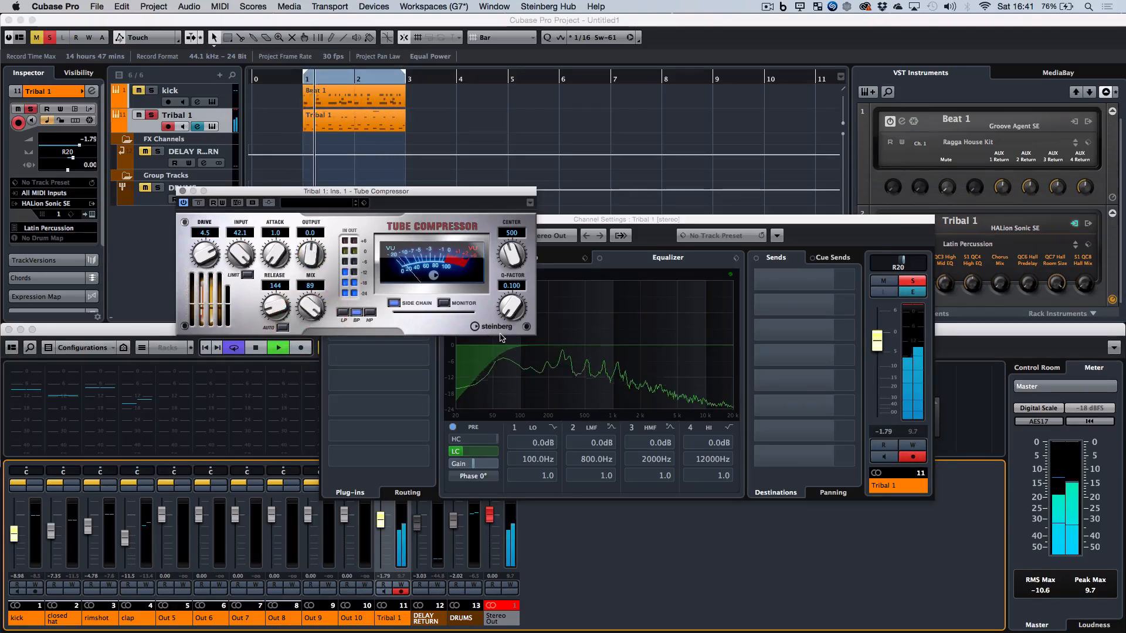
key("XF86AudioRaiseVolume")
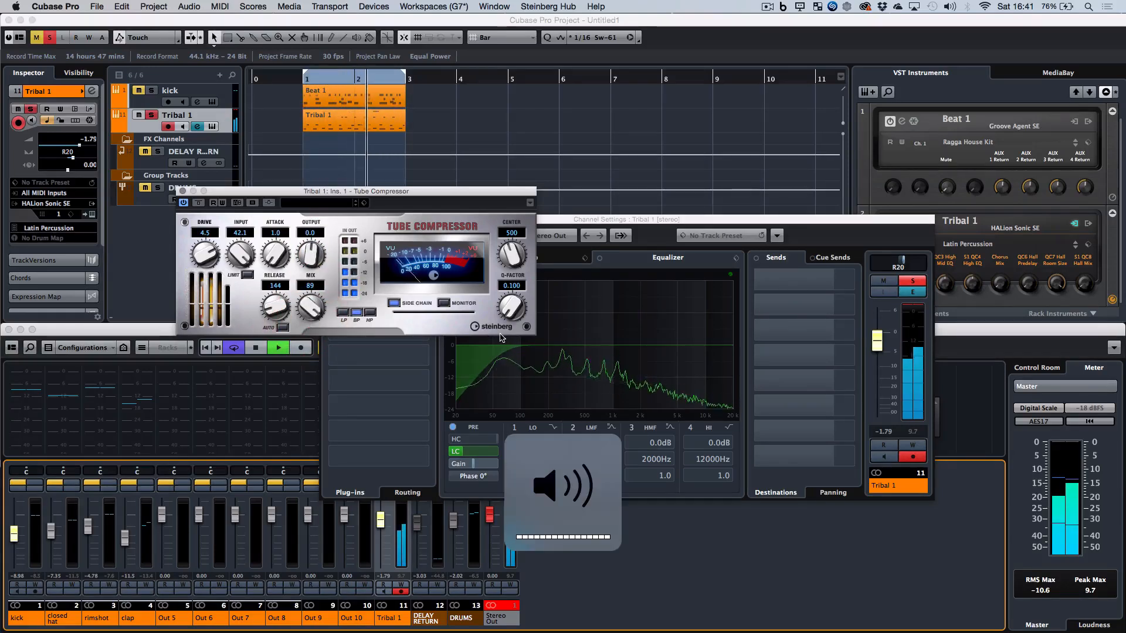
Step: Raise Tube Compressor's drive to 5.9 and toggle its bypass on and off to compare the sound
left_click_drag(204, 253, 203, 227)
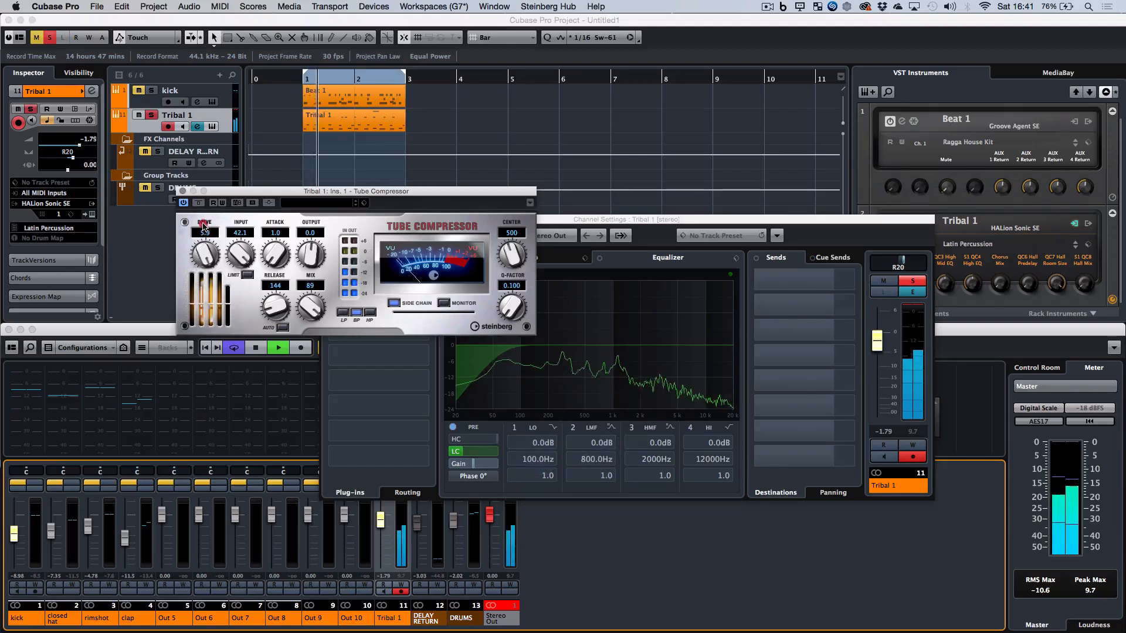
left_click(198, 202)
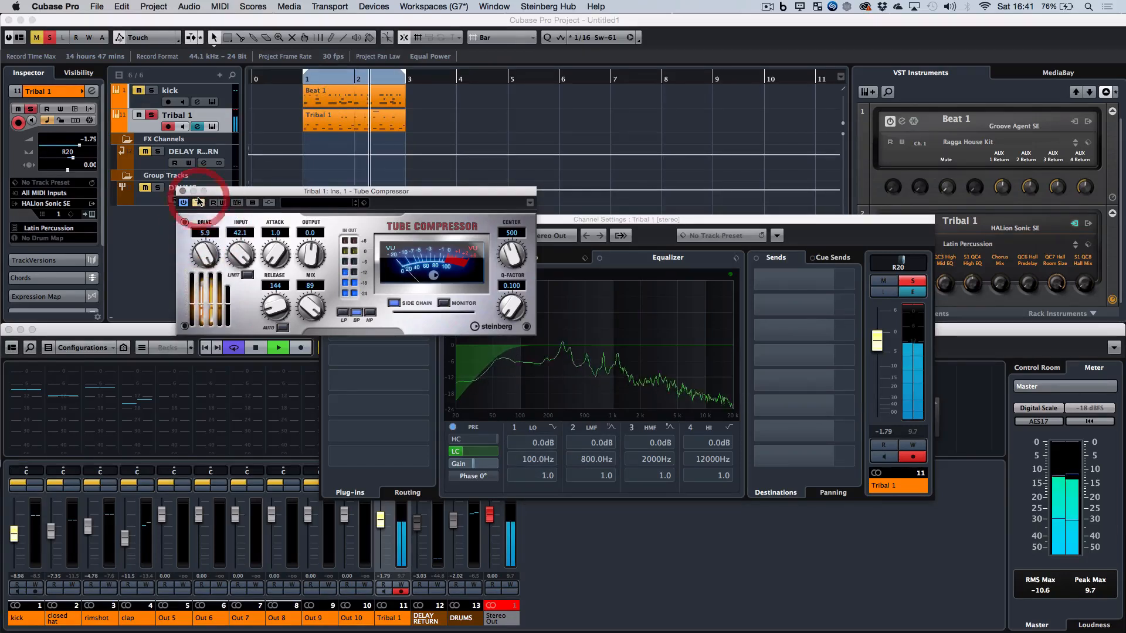
left_click(198, 201)
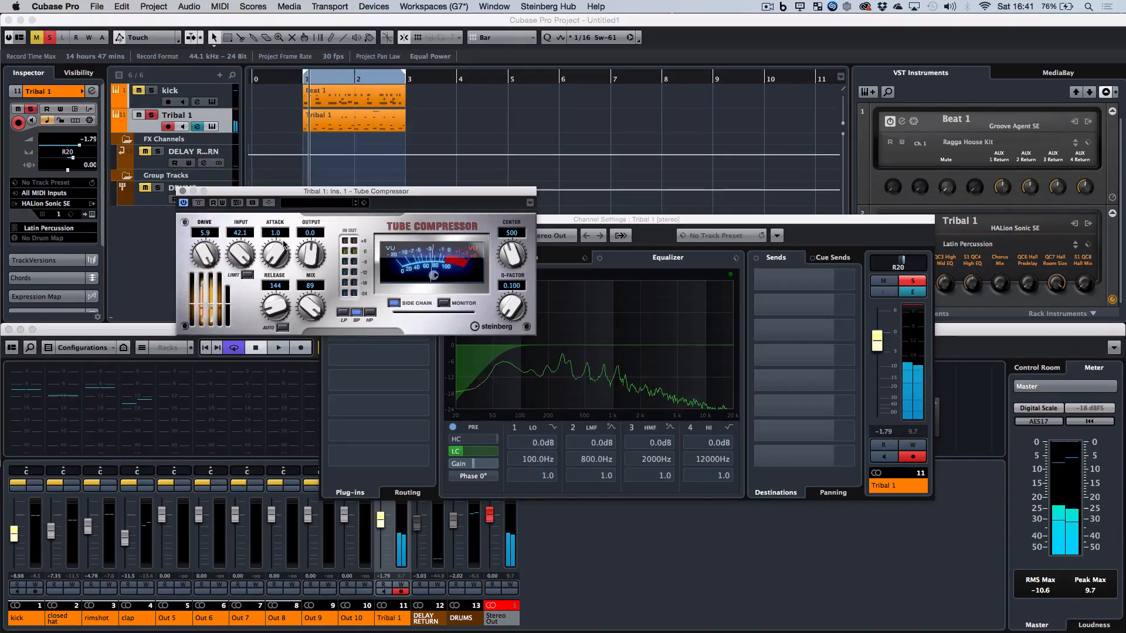
Step: Set Tube Compressor's input to 38.5 and mix to 86, auditioning the loop between adjustments
left_click_drag(245, 262, 245, 262)
key("space")
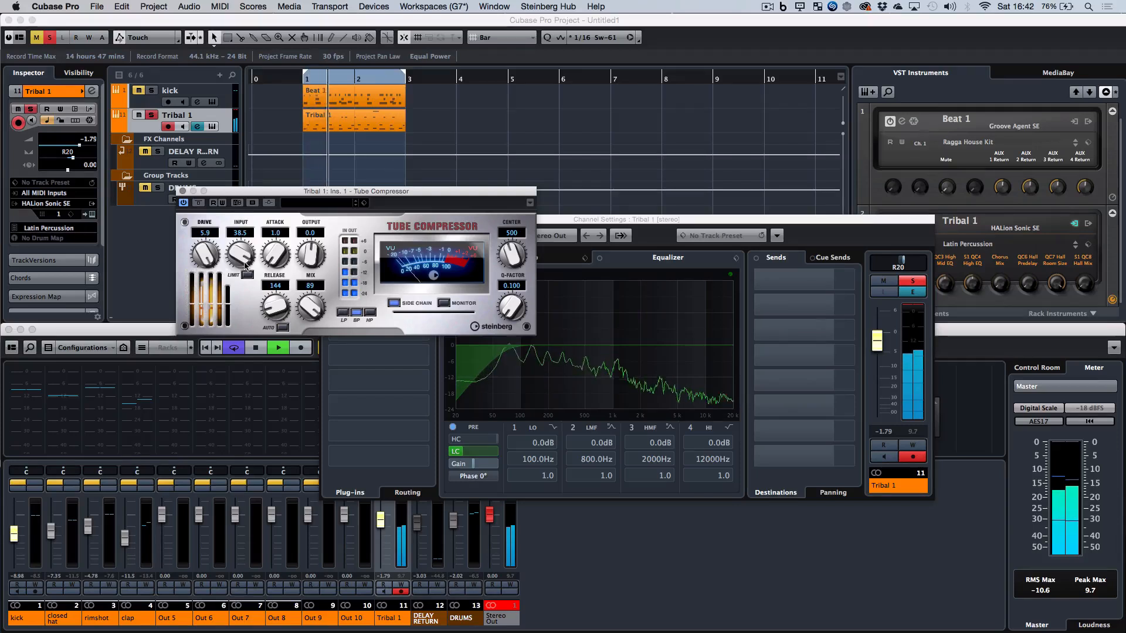
left_click_drag(304, 300, 324, 423)
key("space")
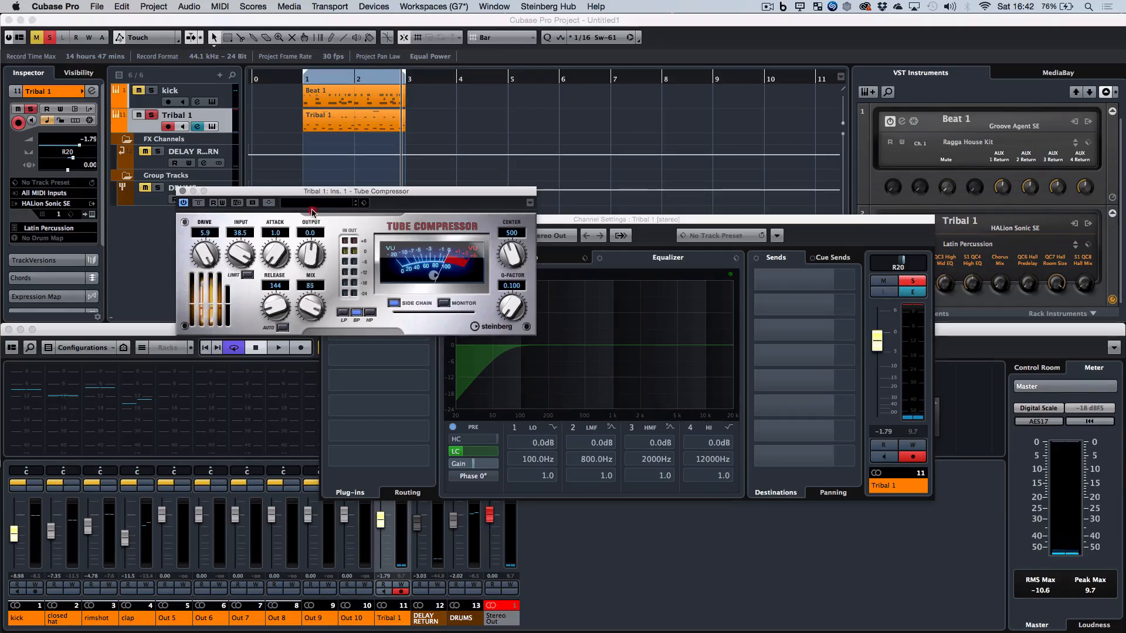
left_click_drag(312, 213, 312, 208)
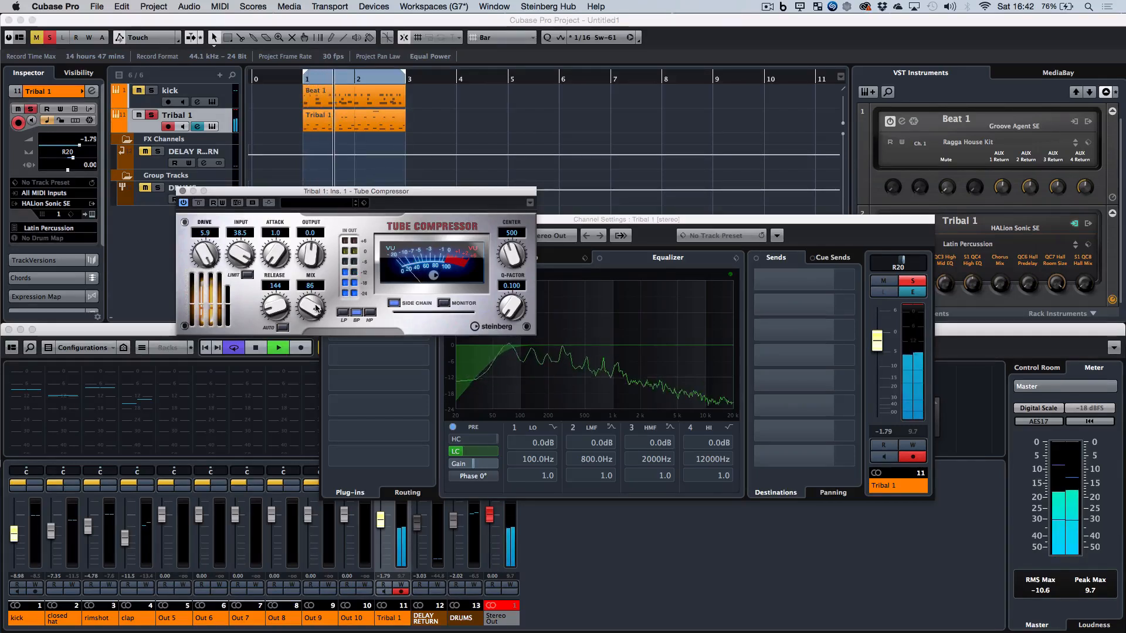
Step: Lower Tribal 1's fader to -3.34, compare it unsoloed in the full beat and soloed again, and stop playback
left_click(512, 605)
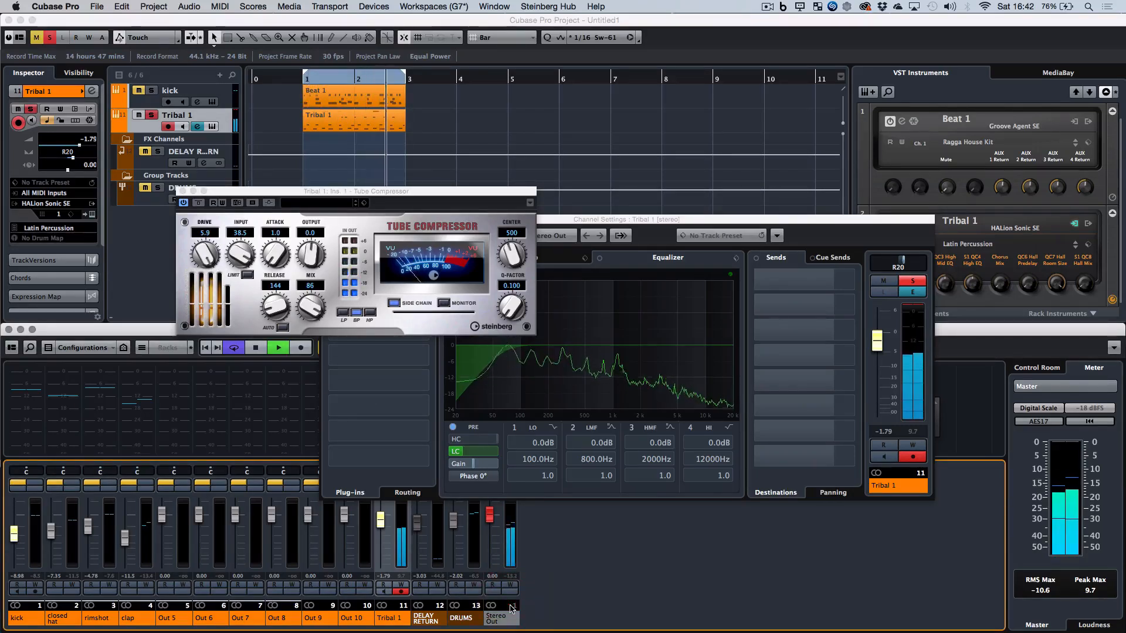
mouse_move(877, 340)
left_mouse_down()
mouse_move(880, 413)
mouse_move(878, 349)
left_mouse_up()
left_click(912, 284)
key("space")
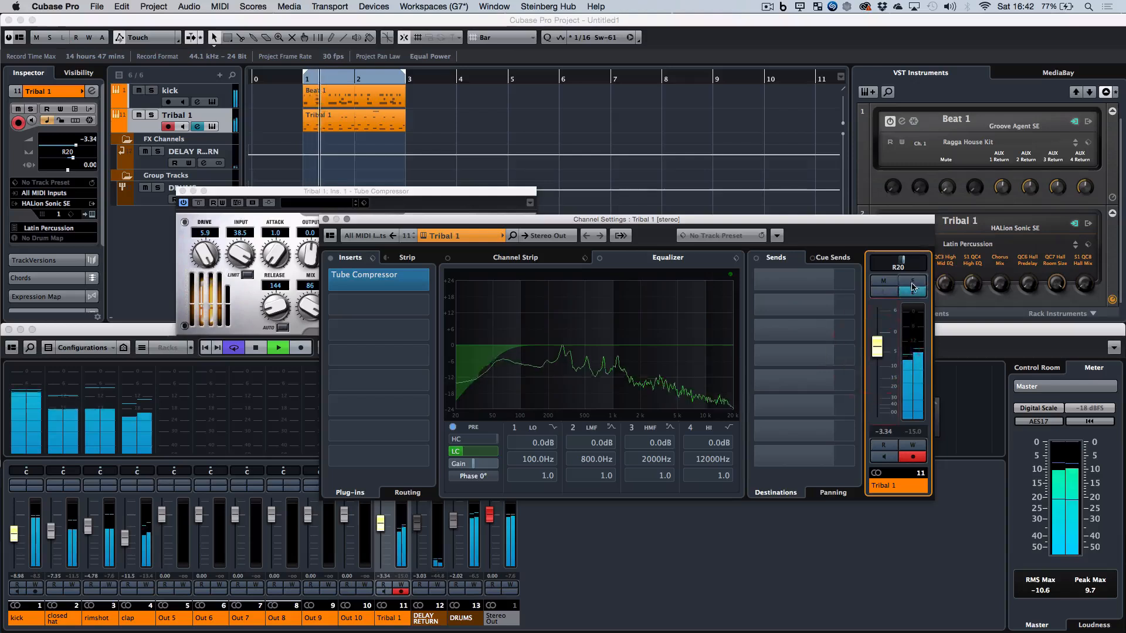
left_click(914, 281)
key("space")
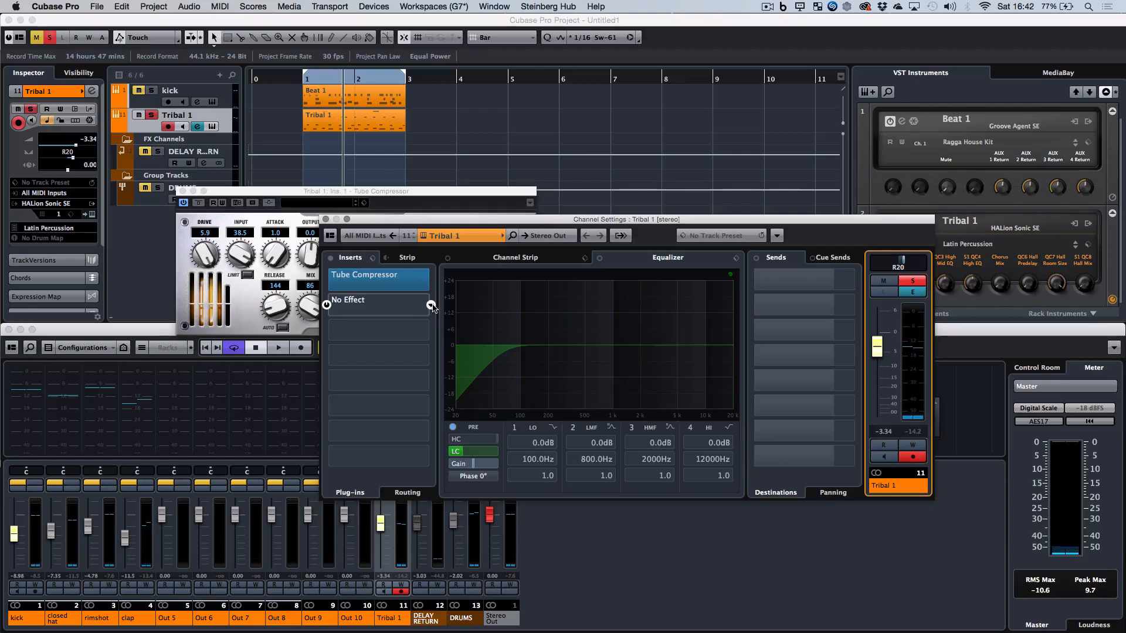
Step: Load MorphFilter into Tribal 1's second insert slot and choose its 12 dB band-pass filter while auditioning the loop
left_click(431, 306)
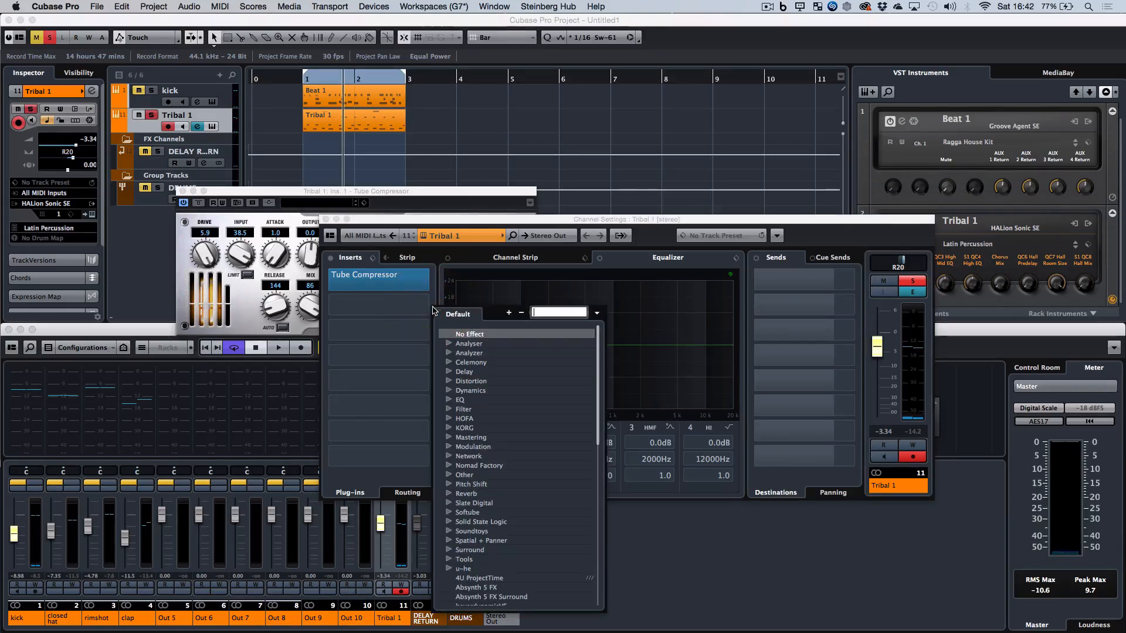
left_click(449, 409)
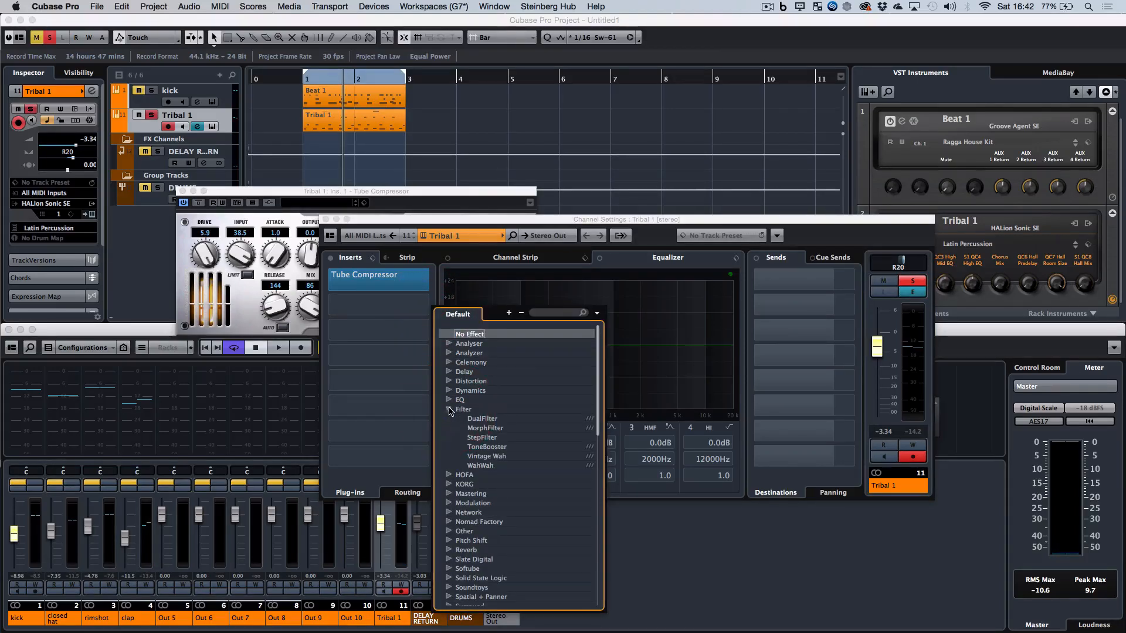
left_click(480, 429)
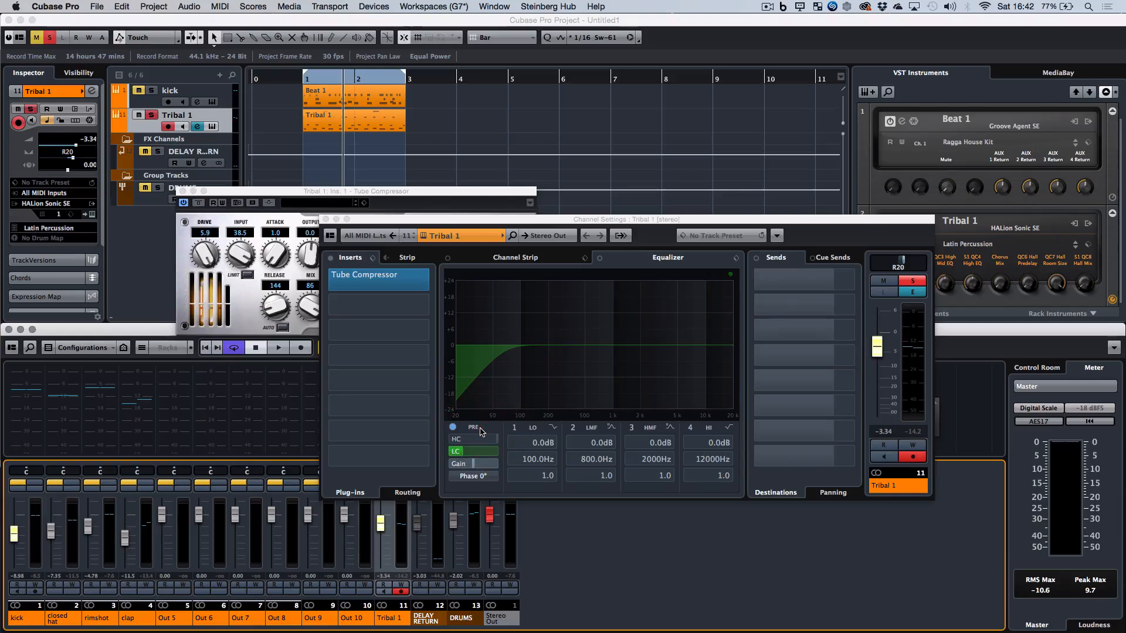
key("space")
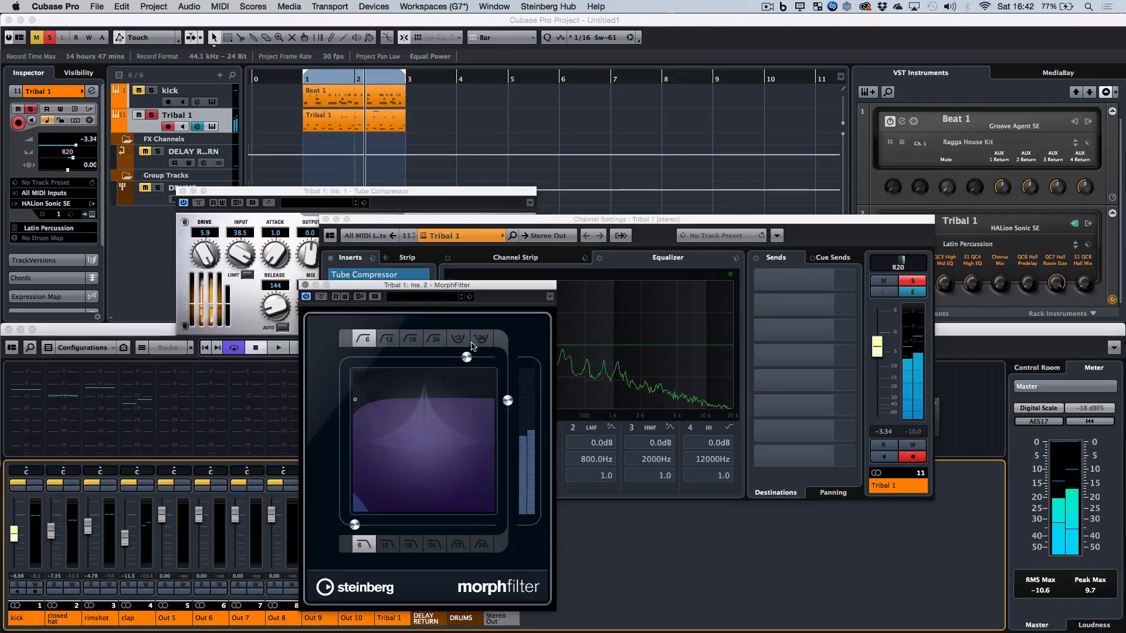
left_click(457, 543)
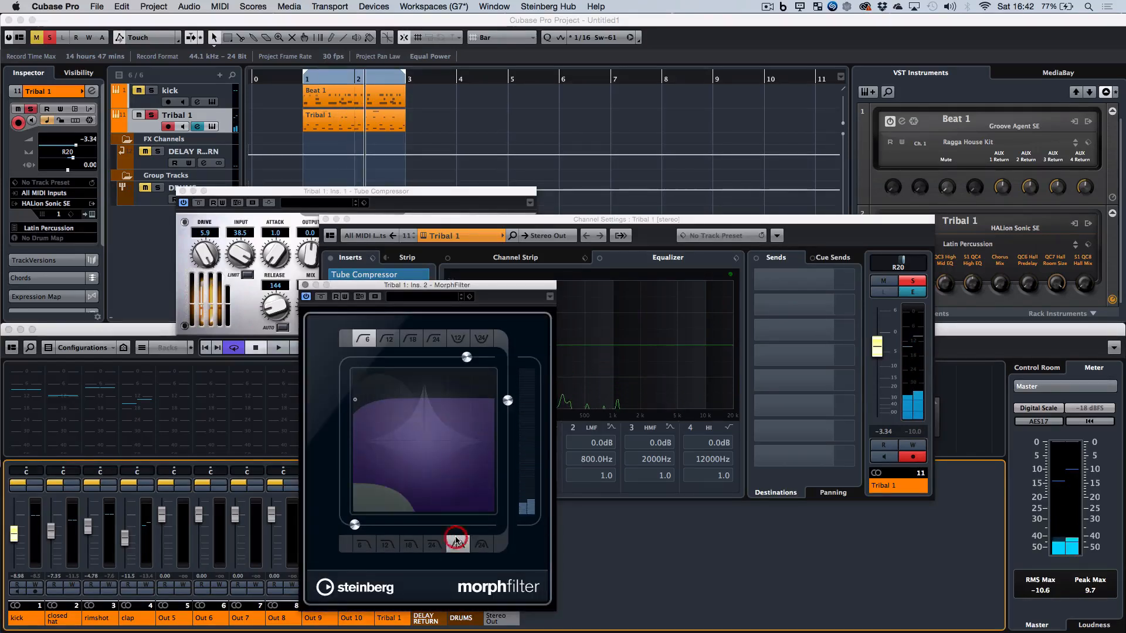
key("space")
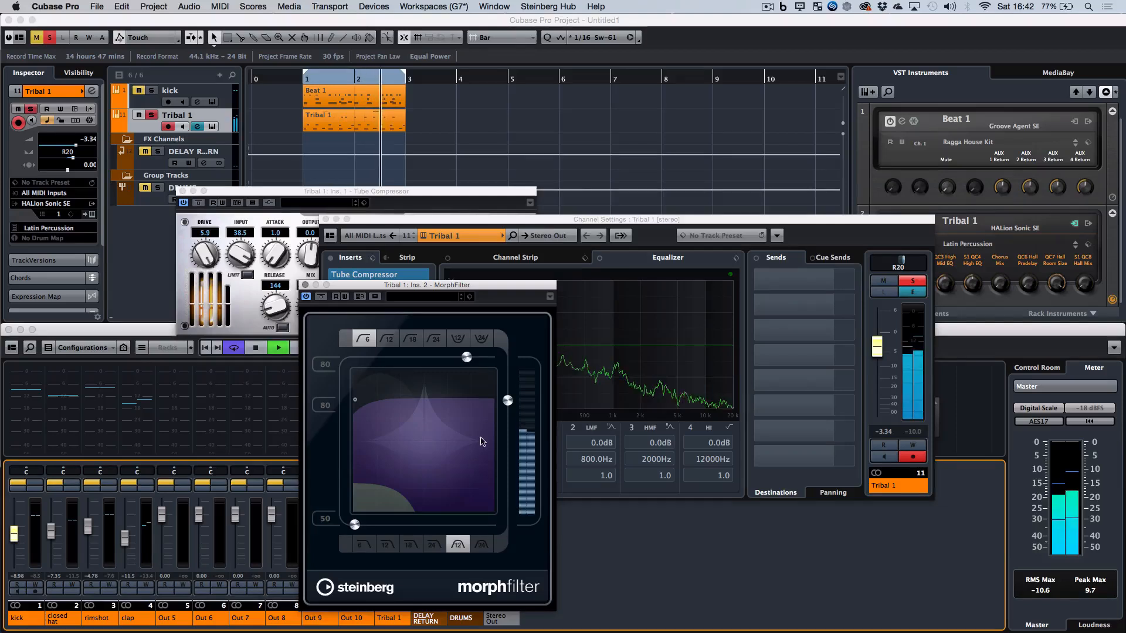
Step: Set MorphFilter's frequency to about 367, its resonance to 79 and its morph factor to 94
left_click_drag(355, 401, 355, 405)
mouse_move(410, 385)
left_mouse_down()
mouse_move(419, 378)
mouse_move(417, 395)
left_mouse_up()
mouse_move(465, 355)
left_mouse_down()
mouse_move(444, 355)
mouse_move(498, 368)
mouse_move(465, 357)
left_mouse_up()
mouse_move(508, 397)
left_mouse_down()
mouse_move(507, 384)
mouse_move(508, 411)
mouse_move(502, 384)
left_mouse_up()
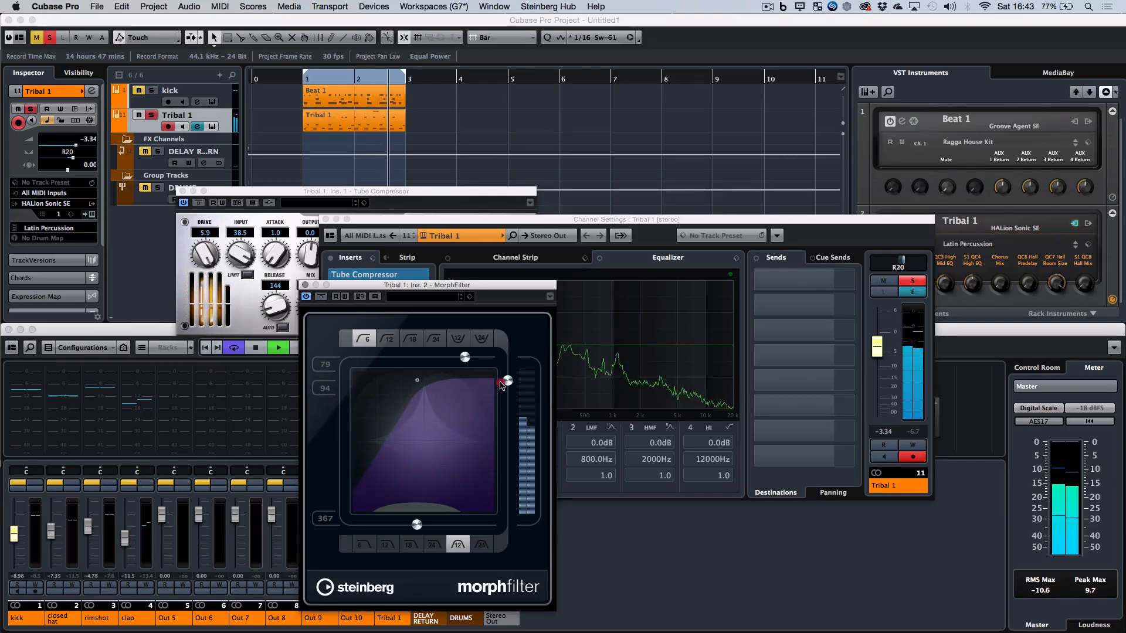
Step: Audition MorphFilter's 12 dB and 24 dB band-reduction and 24 dB high-pass filters, return to 6 dB high-pass, and set the morph factor to 88
left_click(455, 339)
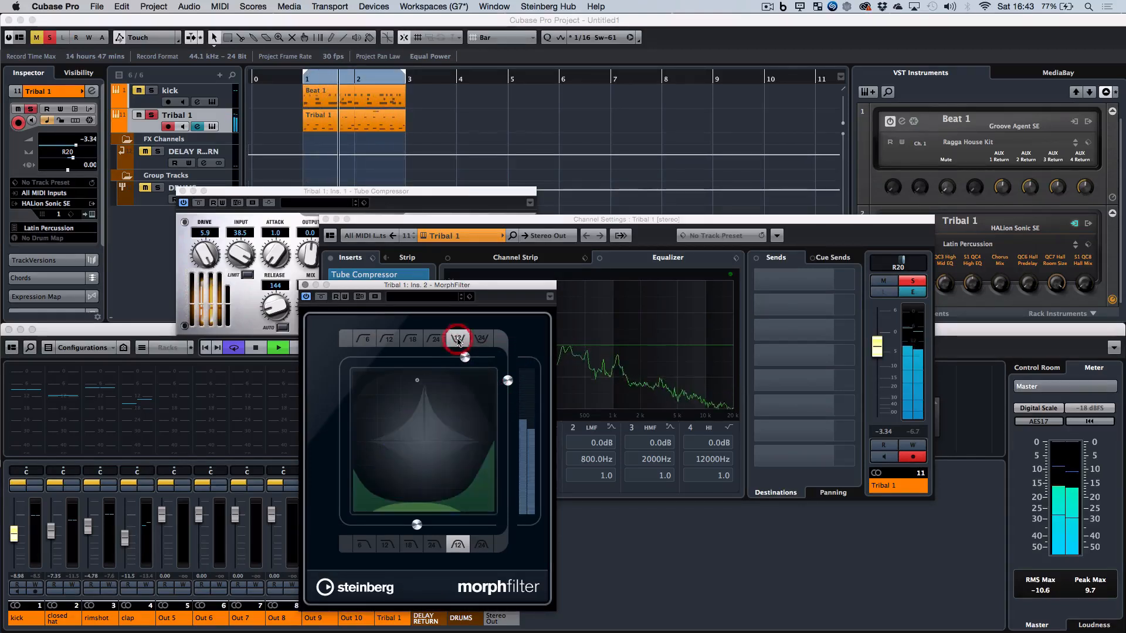
left_click(434, 339)
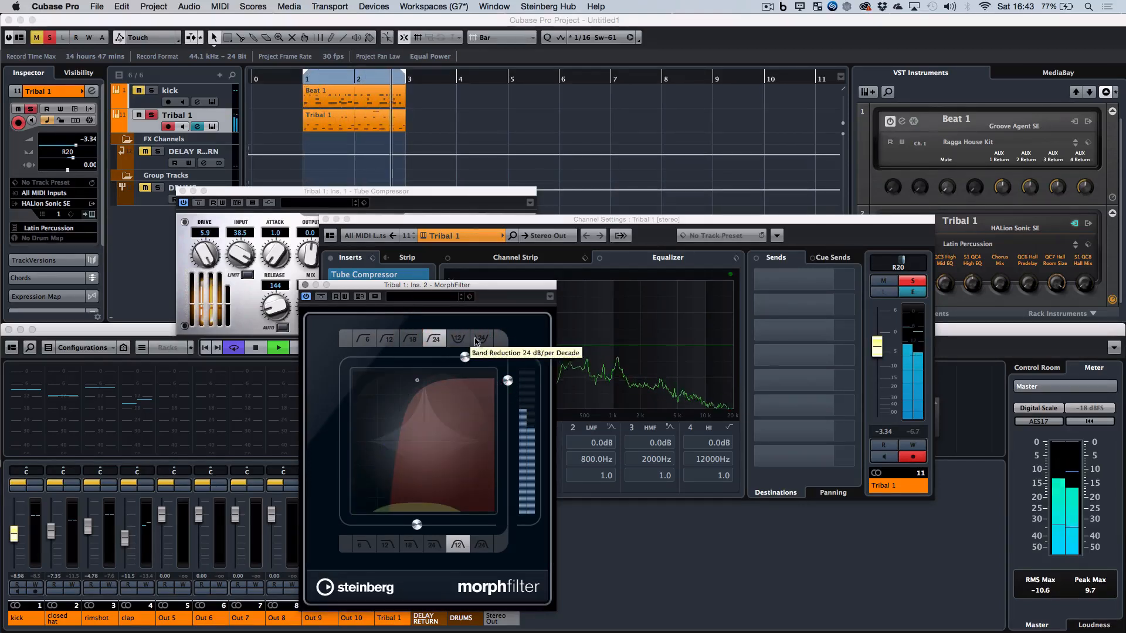
left_click(483, 340)
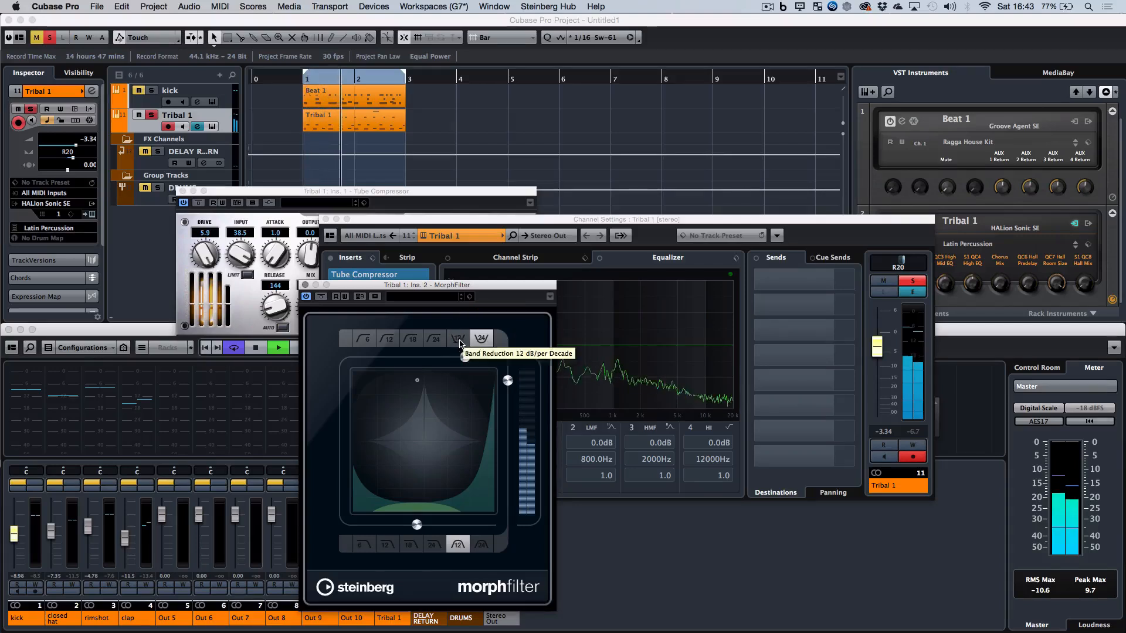
left_click(363, 340)
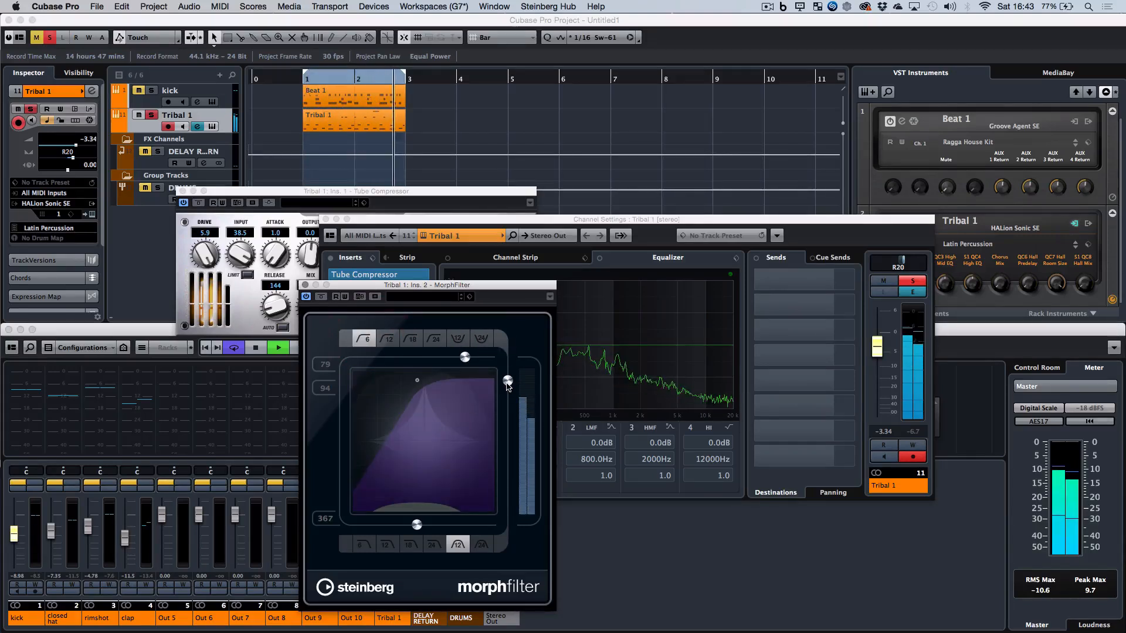
left_click_drag(508, 381, 508, 394)
key("space")
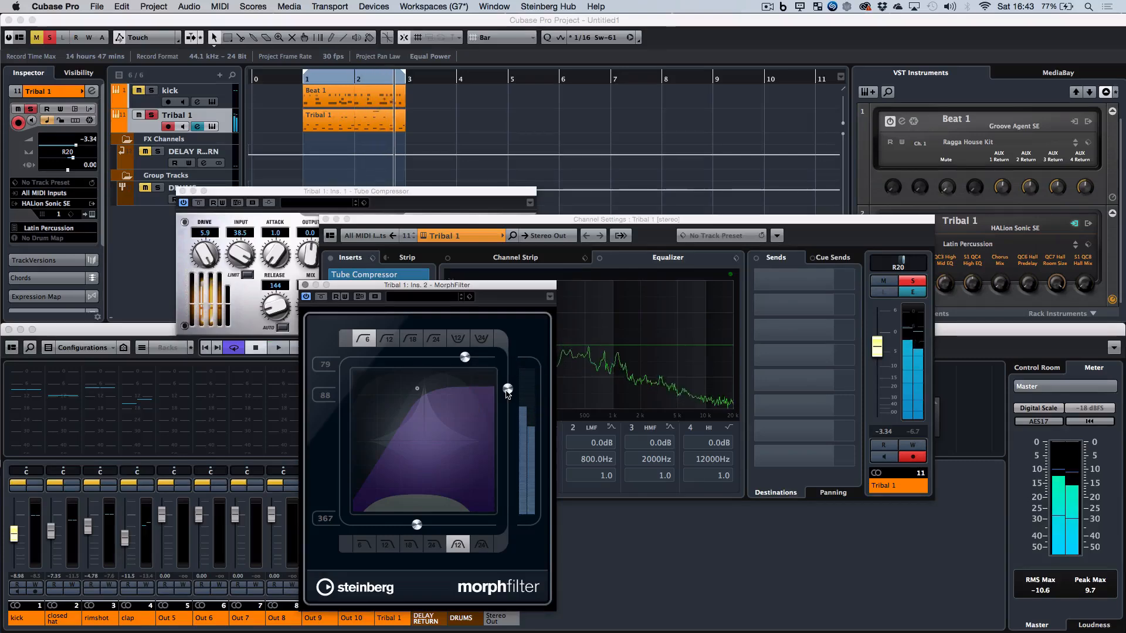
Step: Close MorphFilter and clear it from Tribal 1's second insert slot
left_click(305, 285)
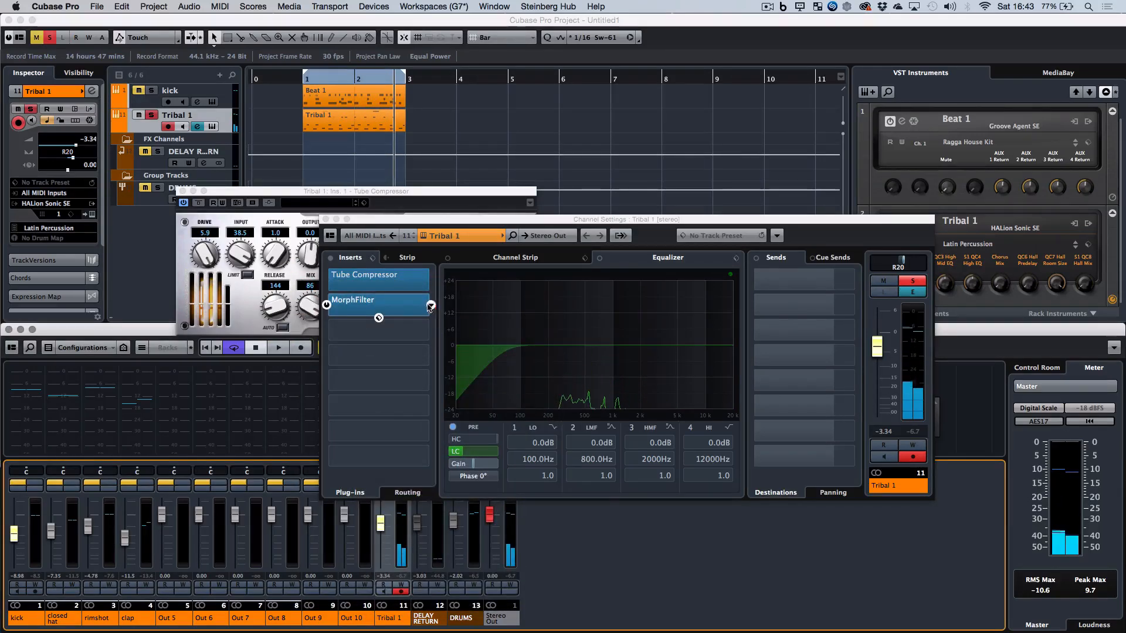
left_click(389, 311)
left_click(464, 335)
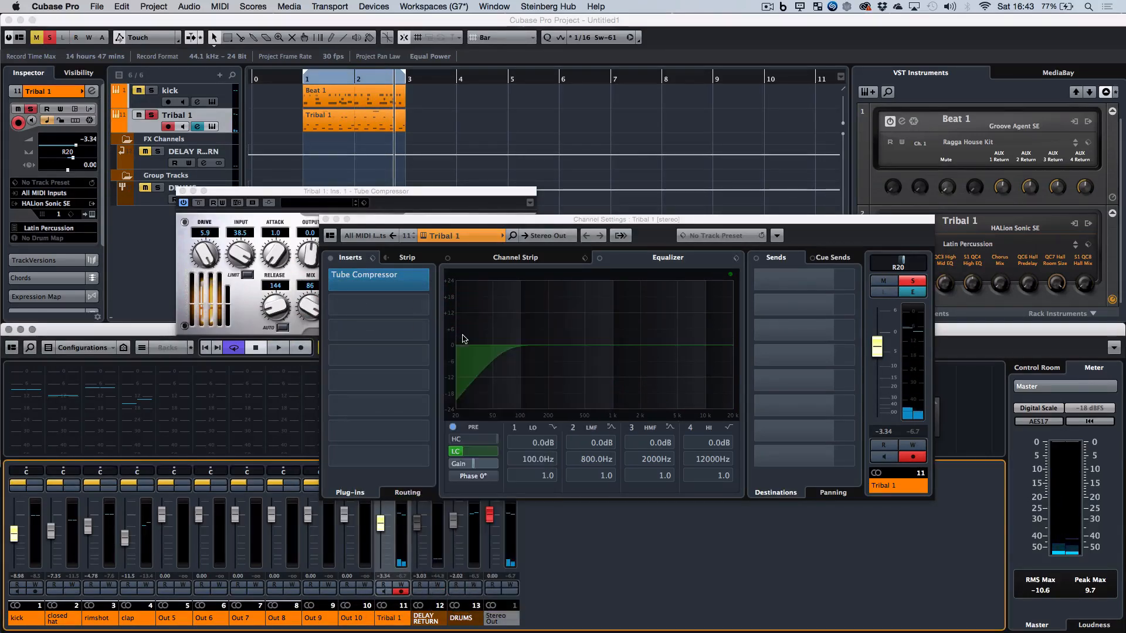
Step: Load the GEQ-10 graphic equalizer into Tribal 1's second insert slot
left_click(425, 306)
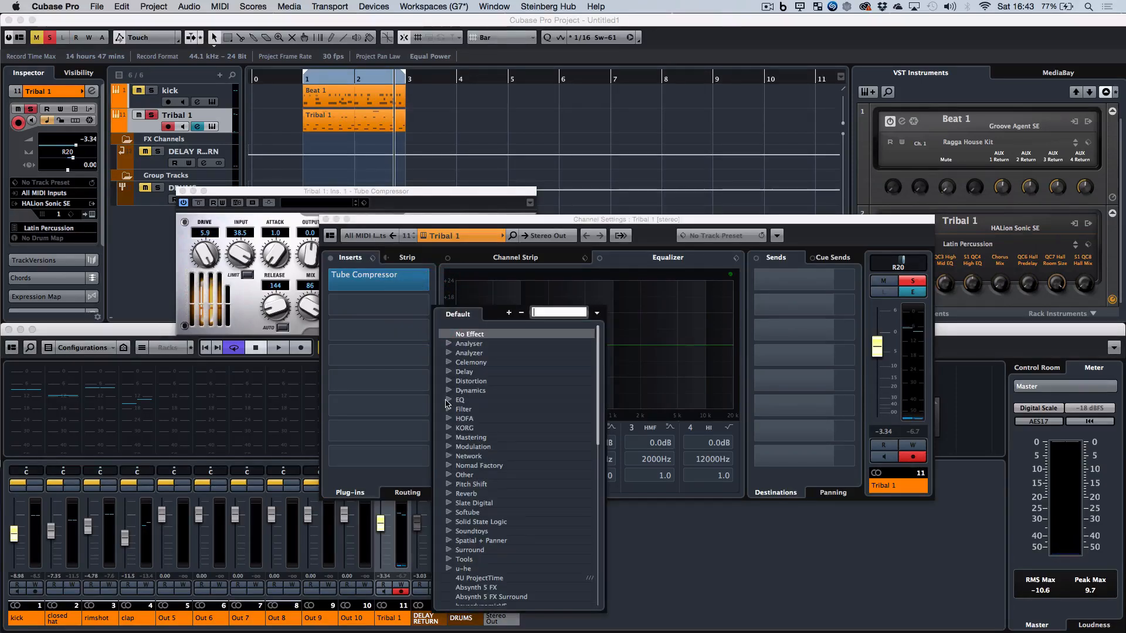
left_click(447, 401)
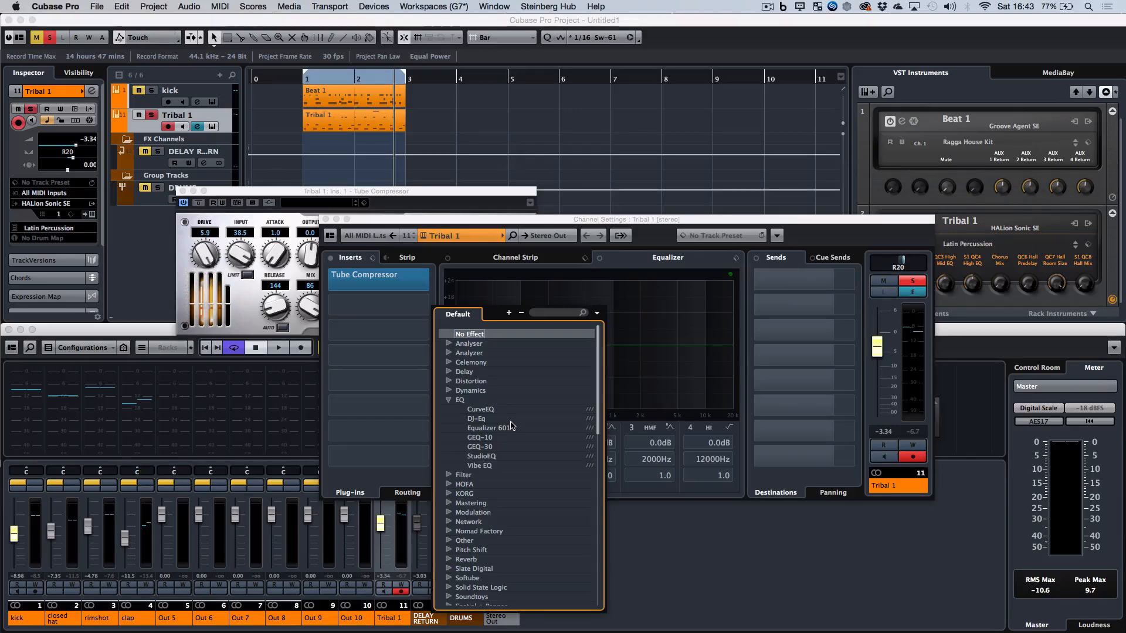
left_click(481, 438)
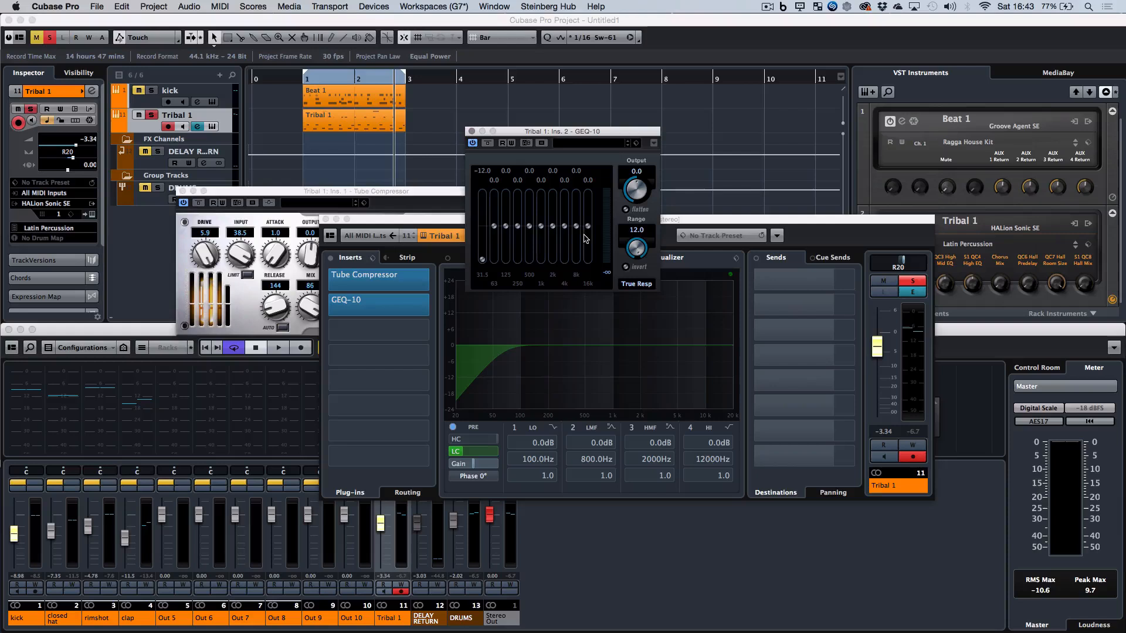
Step: Cut GEQ-10's 31.5, 63, 125, 8k and 16k bands to -12.0 and 4k to -4.2, and compare the sound with the EQ bypassed
left_click_drag(588, 227, 588, 291)
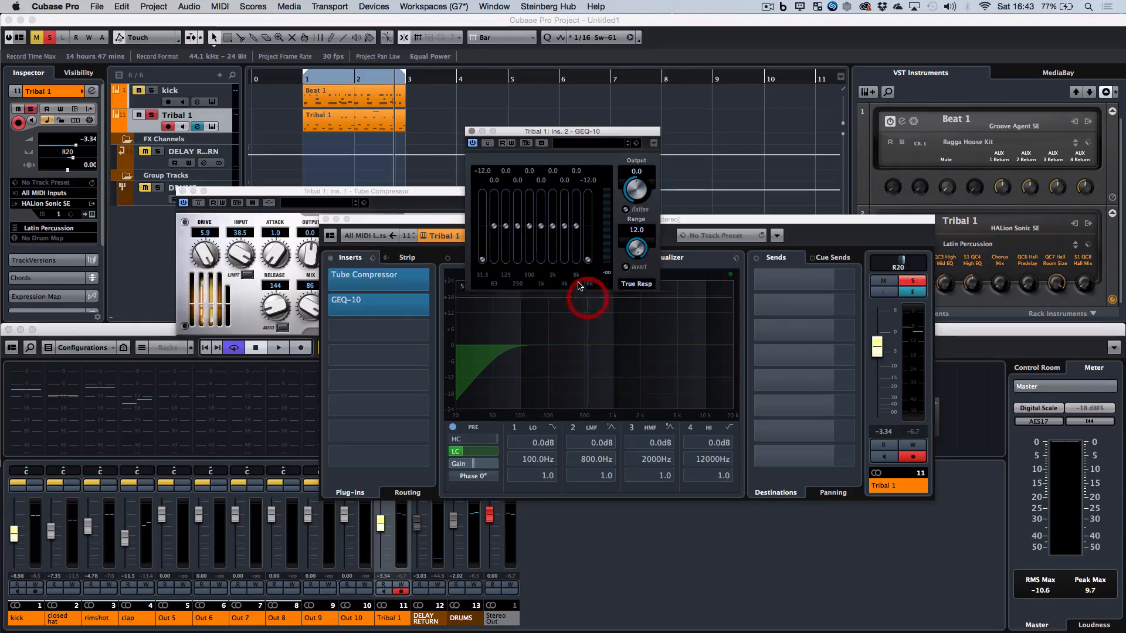
left_click_drag(503, 274, 491, 253)
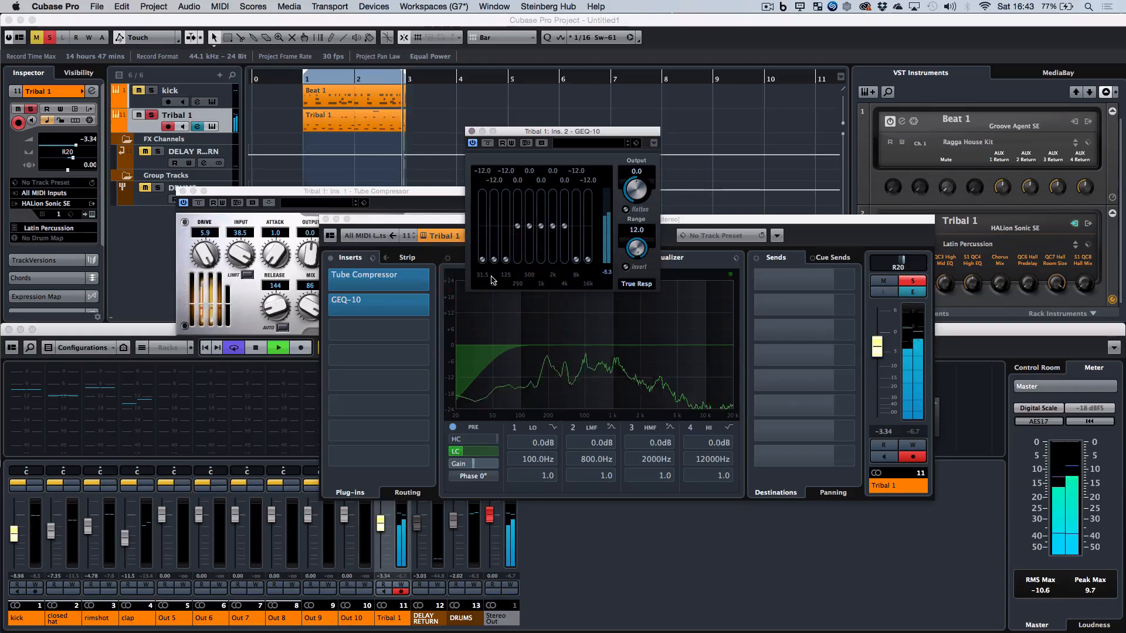
mouse_move(561, 230)
left_mouse_down()
mouse_move(565, 204)
mouse_move(567, 241)
left_mouse_up()
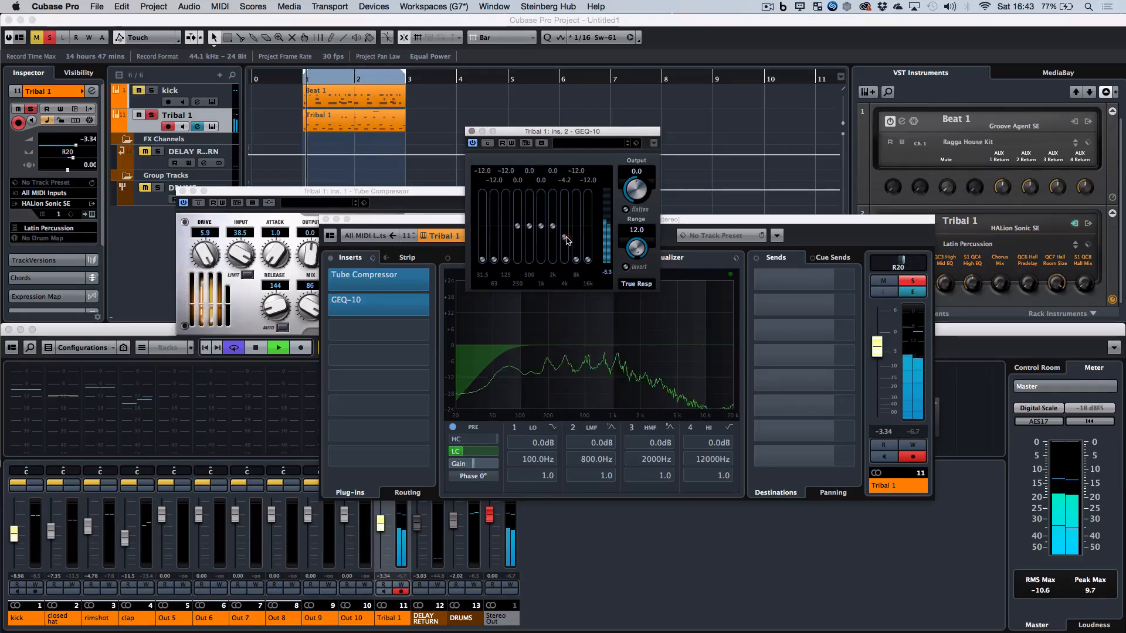
left_click(492, 144)
left_click(492, 144)
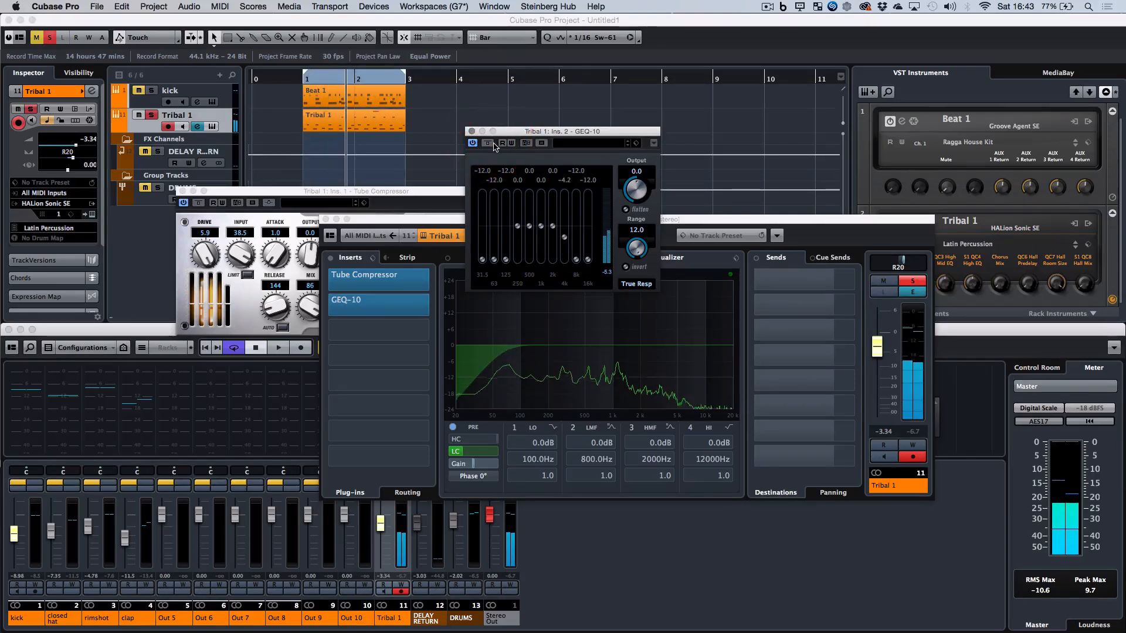
key("space")
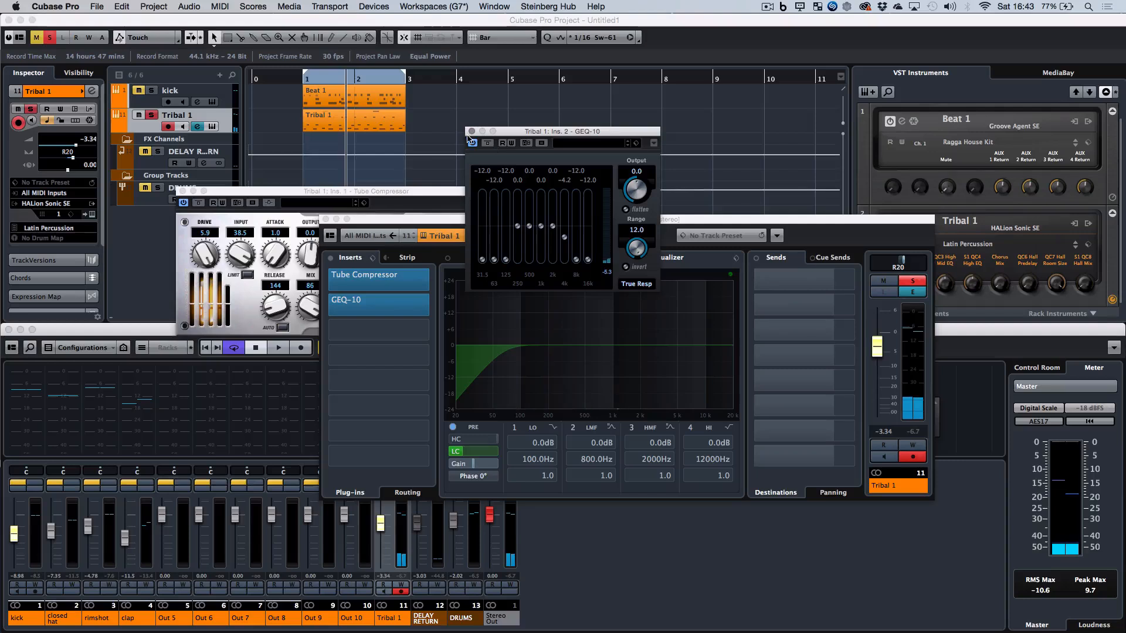
Step: Close GEQ-10 and set Tribal 1's second insert slot back to No Effect
left_click(470, 132)
left_click(428, 306)
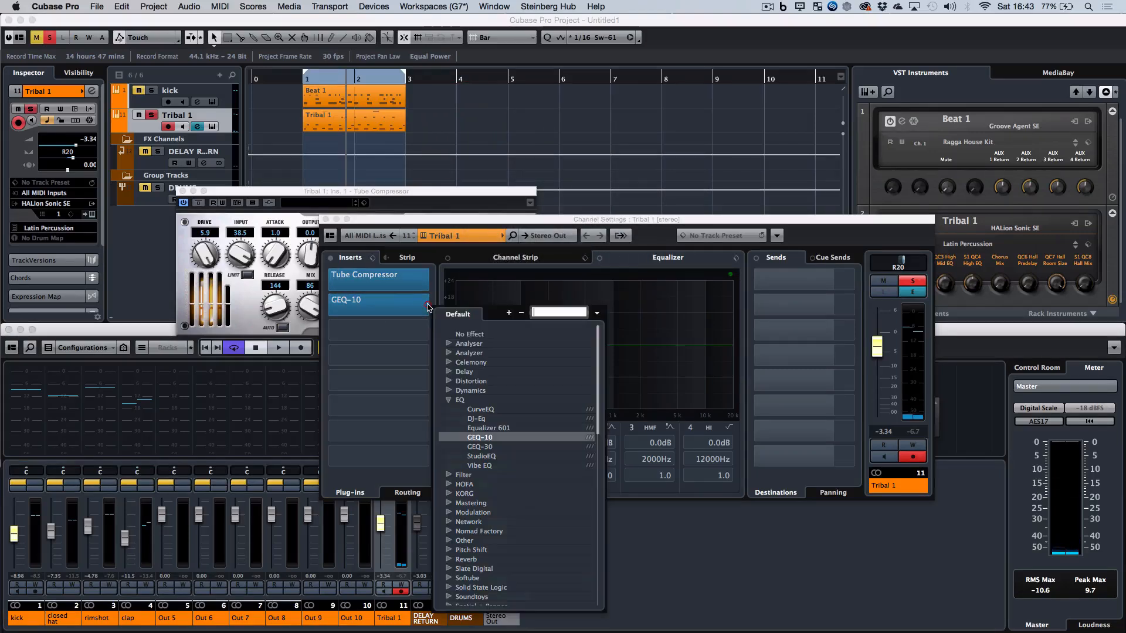
left_click(463, 335)
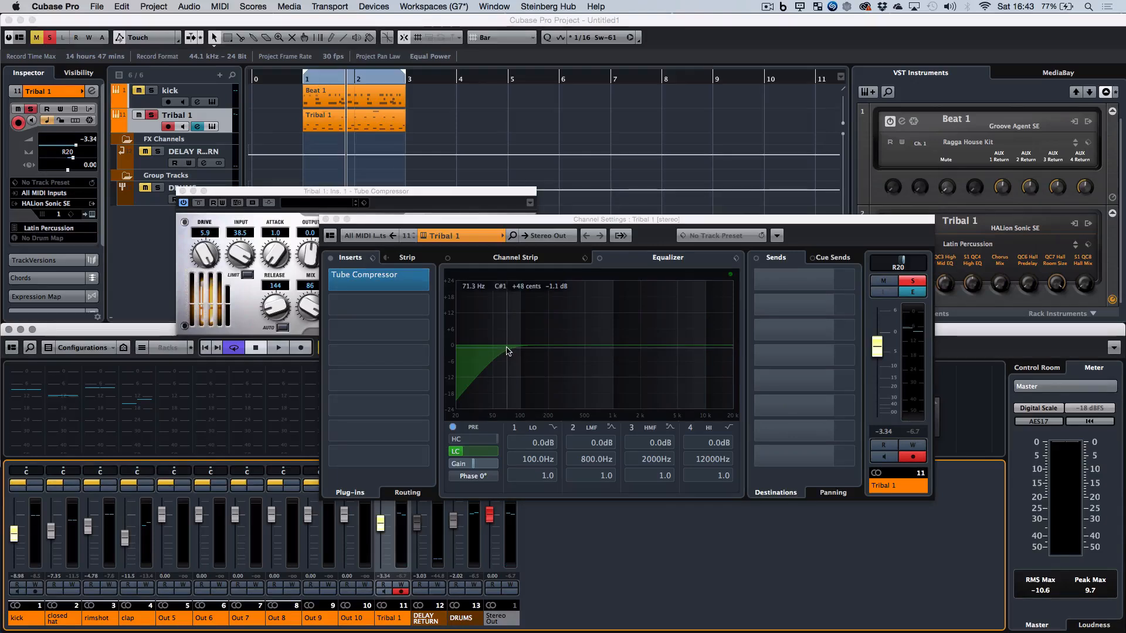
Step: Load DJ-Eq into Tribal 1's second insert slot and enable Kill on its Low and Hi bands
left_click(430, 306)
left_click(457, 401)
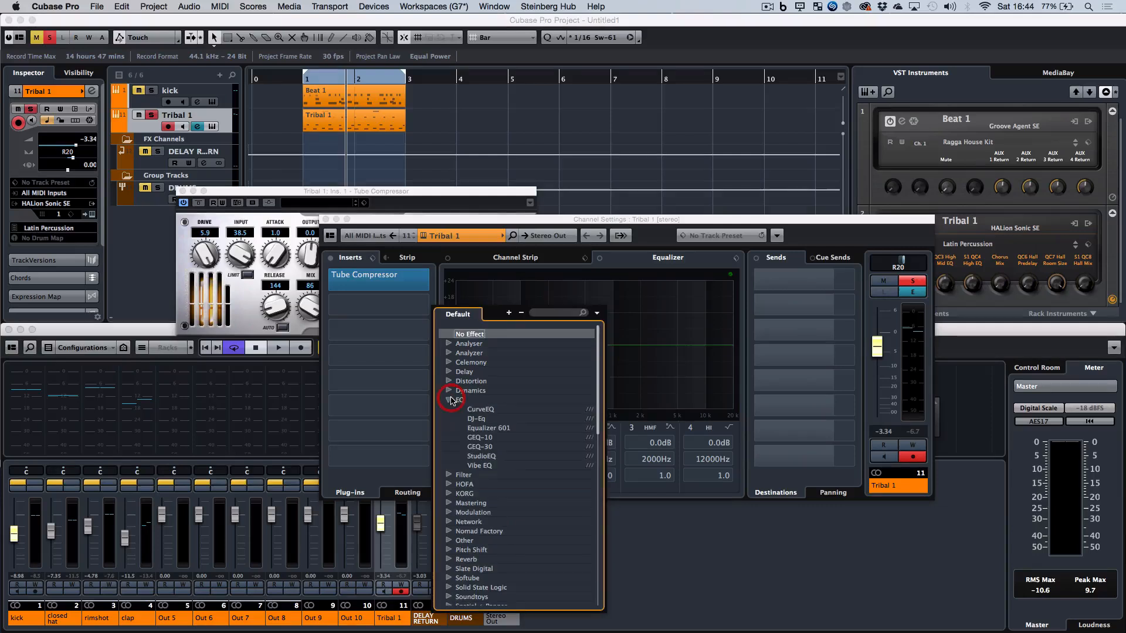
left_click(455, 400)
left_click(453, 401)
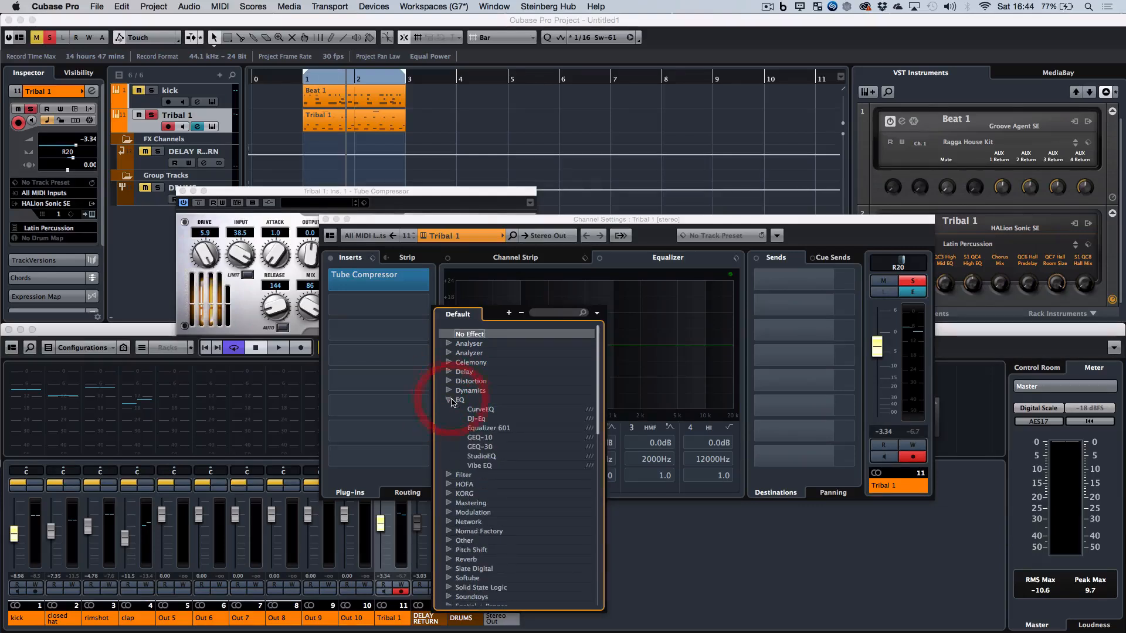
left_click(473, 421)
left_click(441, 287)
left_click(542, 287)
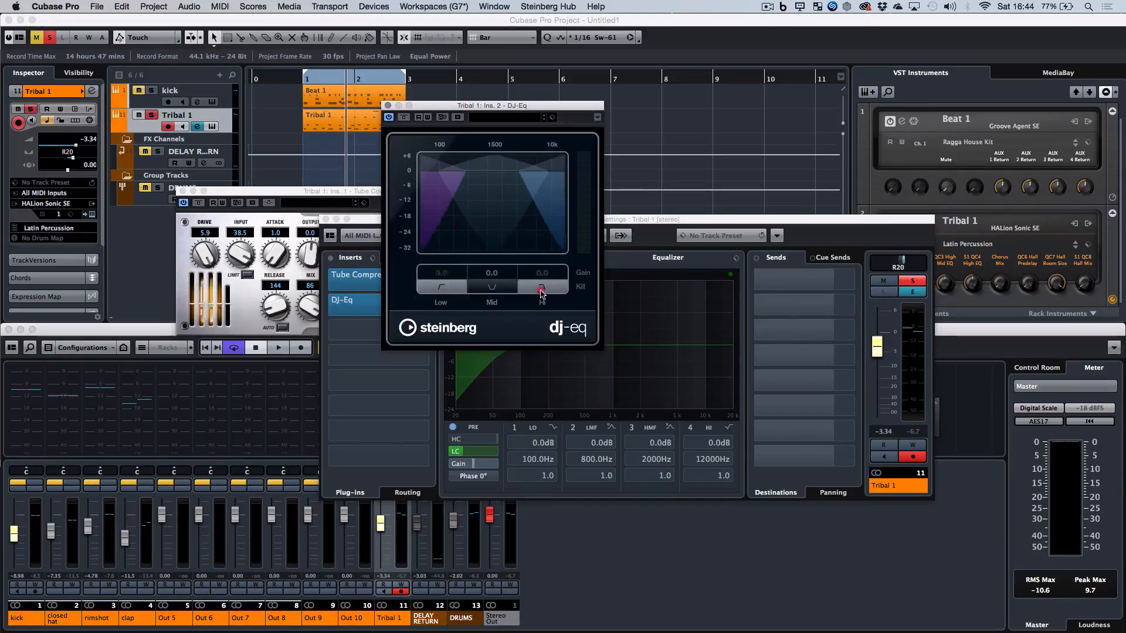
Step: Audition the loop through DJ-Eq, and remove the plug-in from Tribal 1's second insert slot
key("space")
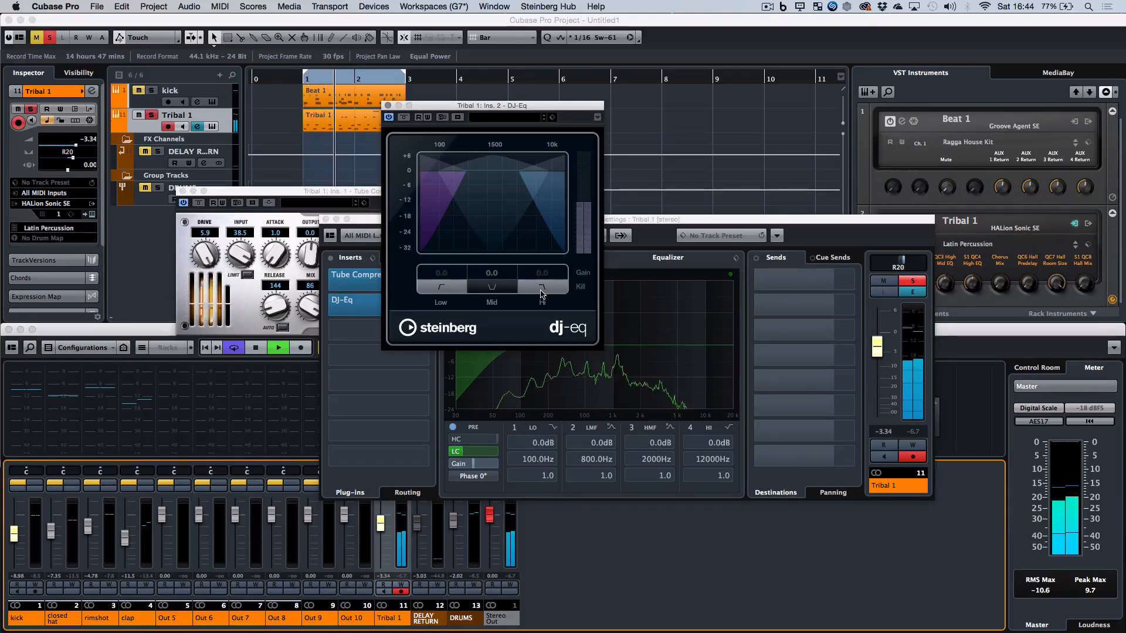
key("space")
left_click(387, 106)
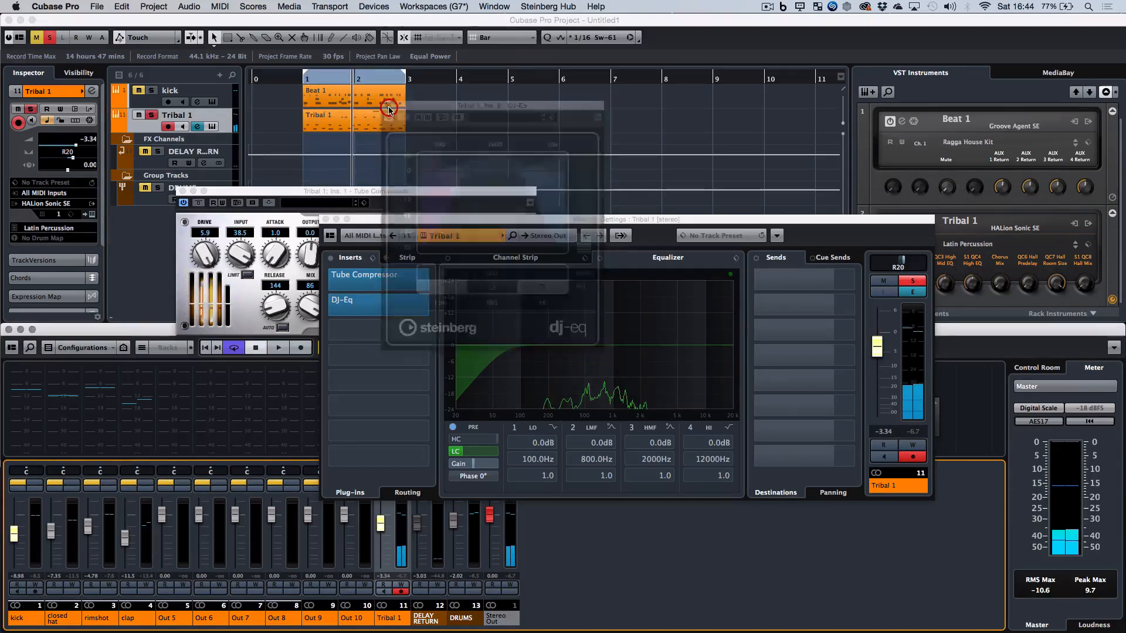
left_click(428, 306)
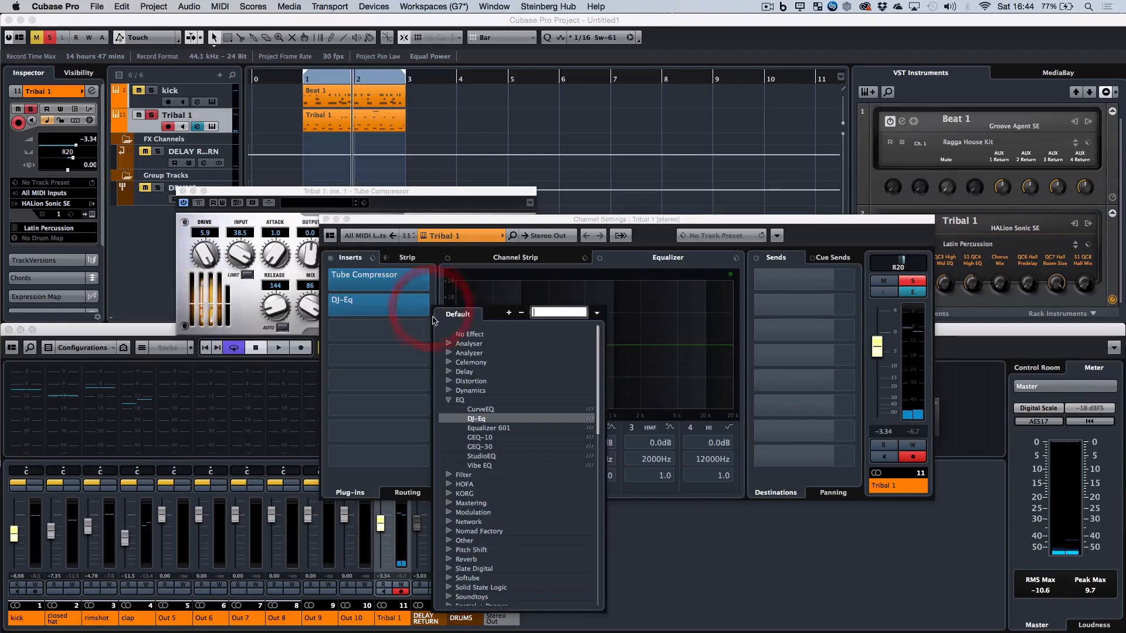
left_click(463, 334)
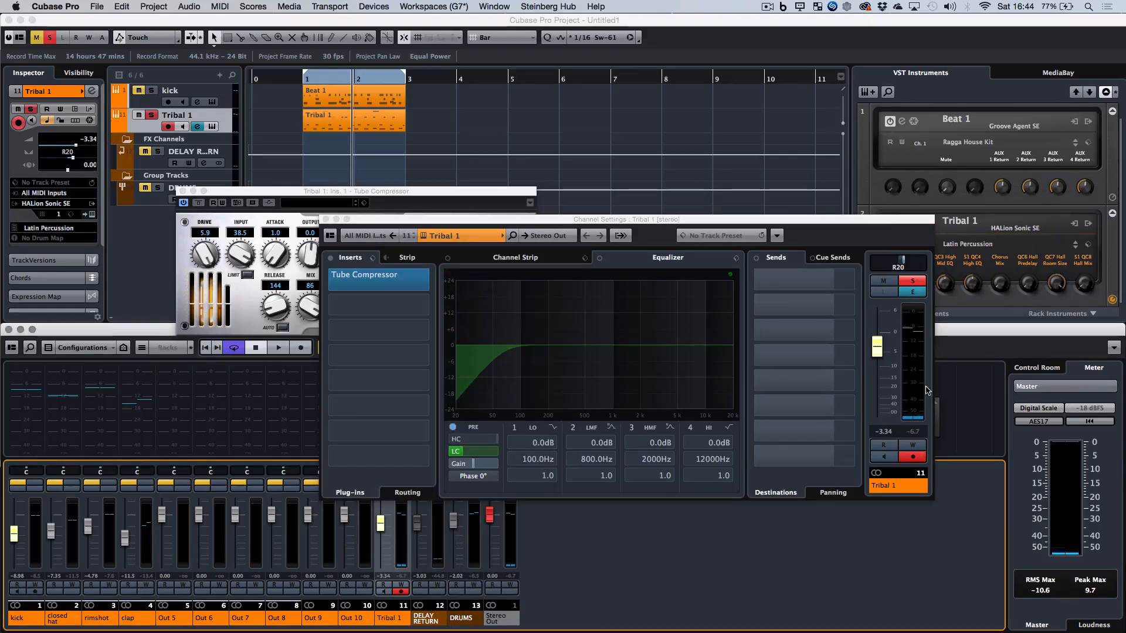
Step: Play the loop with Tribal 1's solo switched off and raise the channel's fader to -0.75 dB
key("space")
left_click(917, 280)
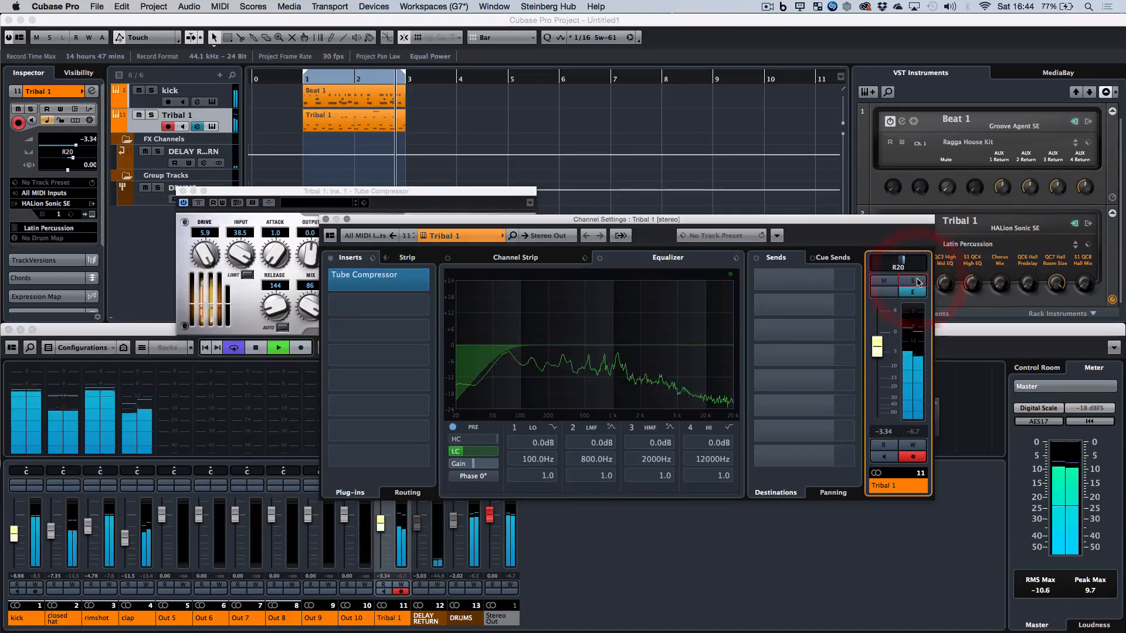
left_click_drag(877, 346, 877, 334)
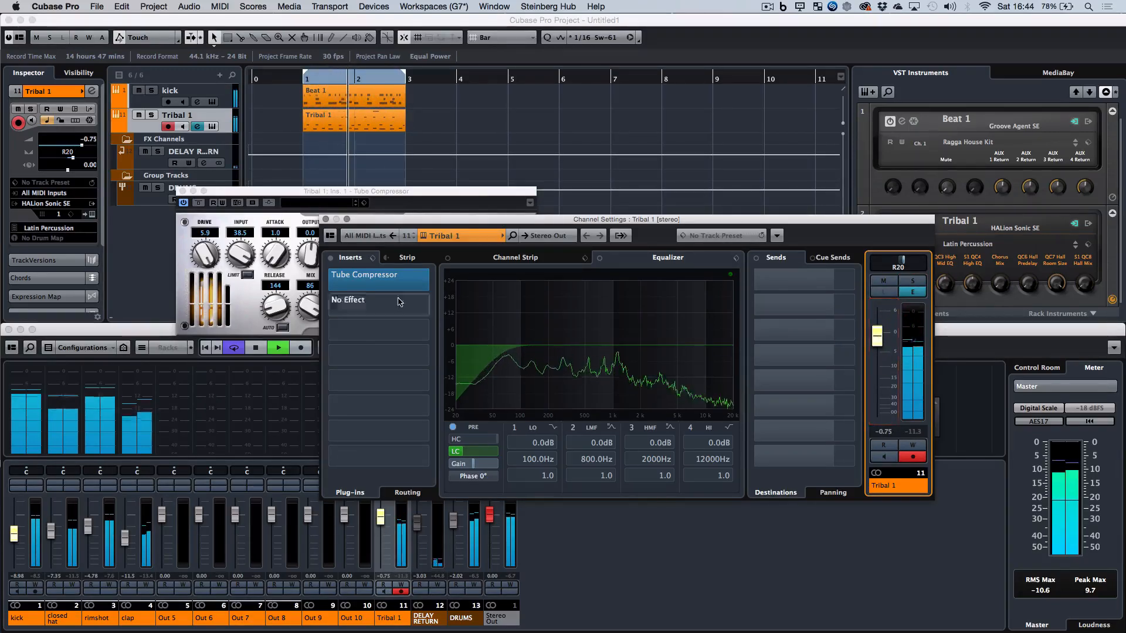
Step: Bypass the Tube Compressor insert on Tribal 1 and replay the loop to hear it uncompressed in the mix
key("space")
left_click(327, 280)
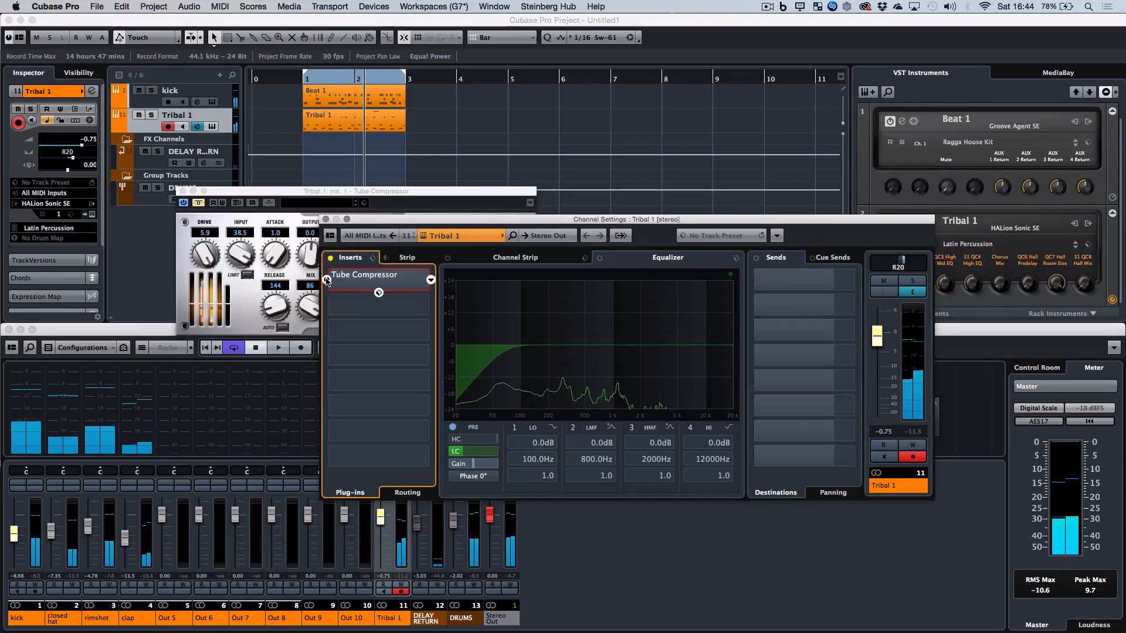
key("space")
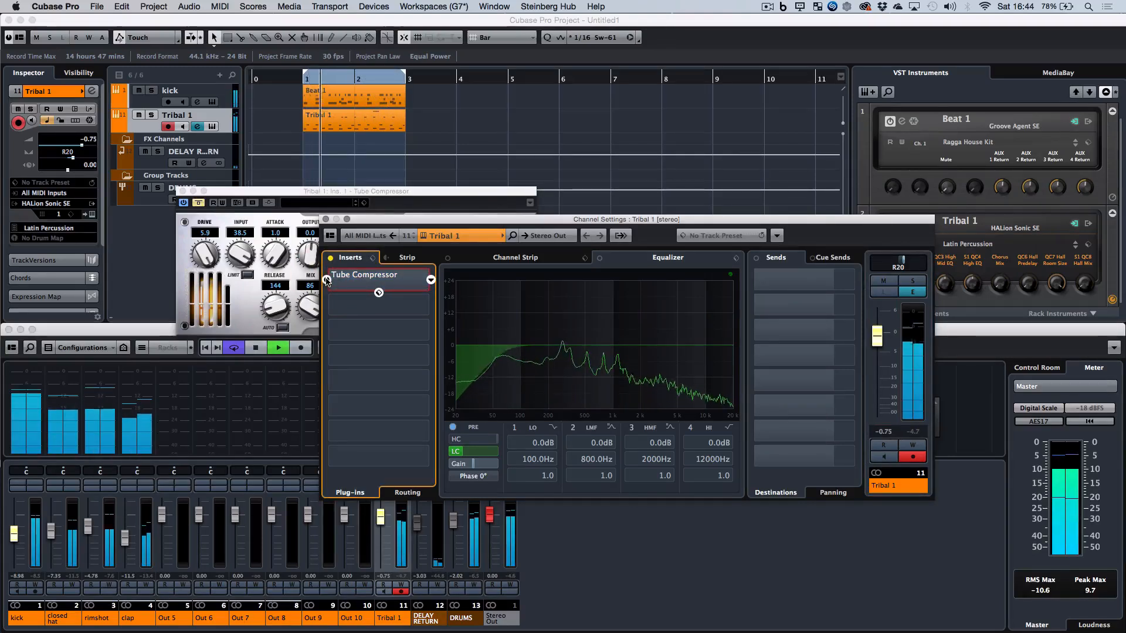
Step: Re-enable the Tube Compressor insert on Tribal 1, and close its channel settings and plug-in windows
left_click(327, 281)
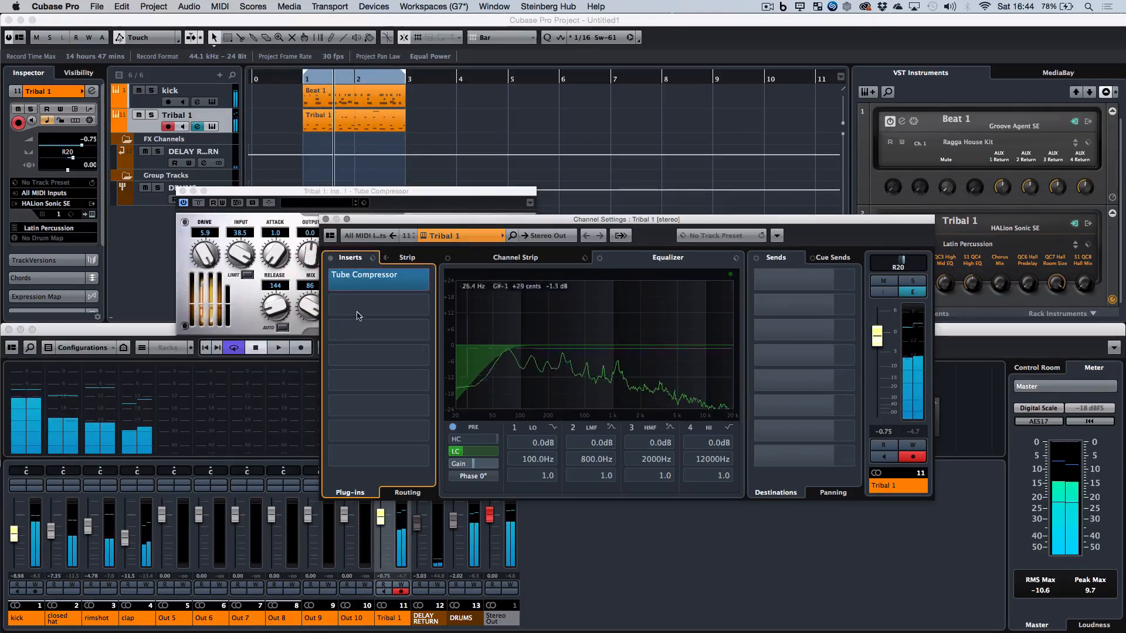
left_click(326, 218)
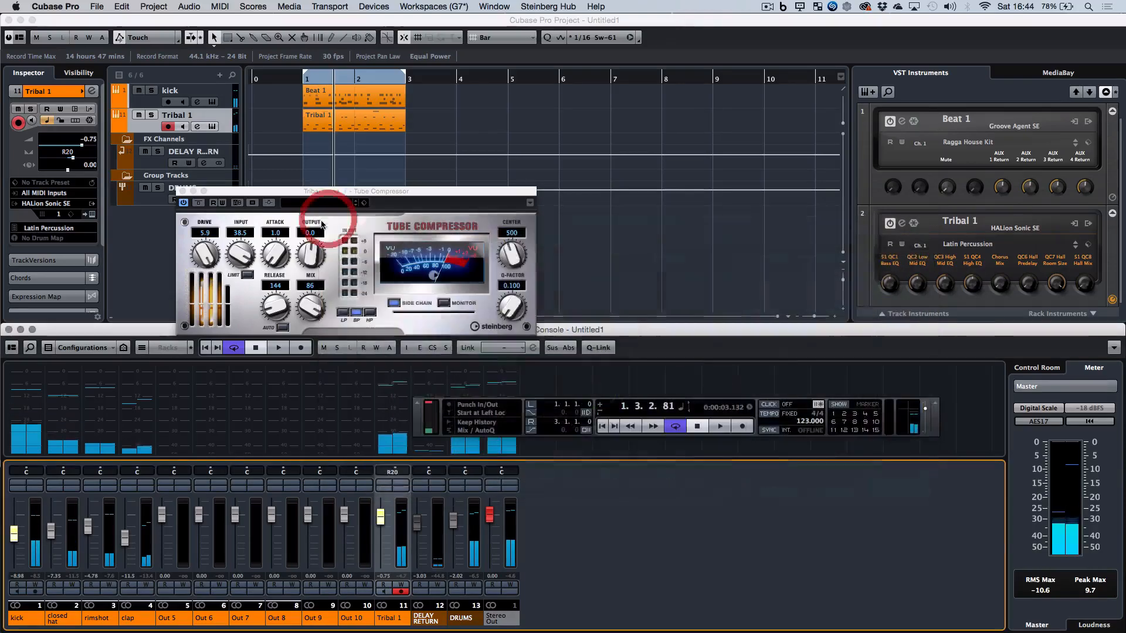
left_click(183, 191)
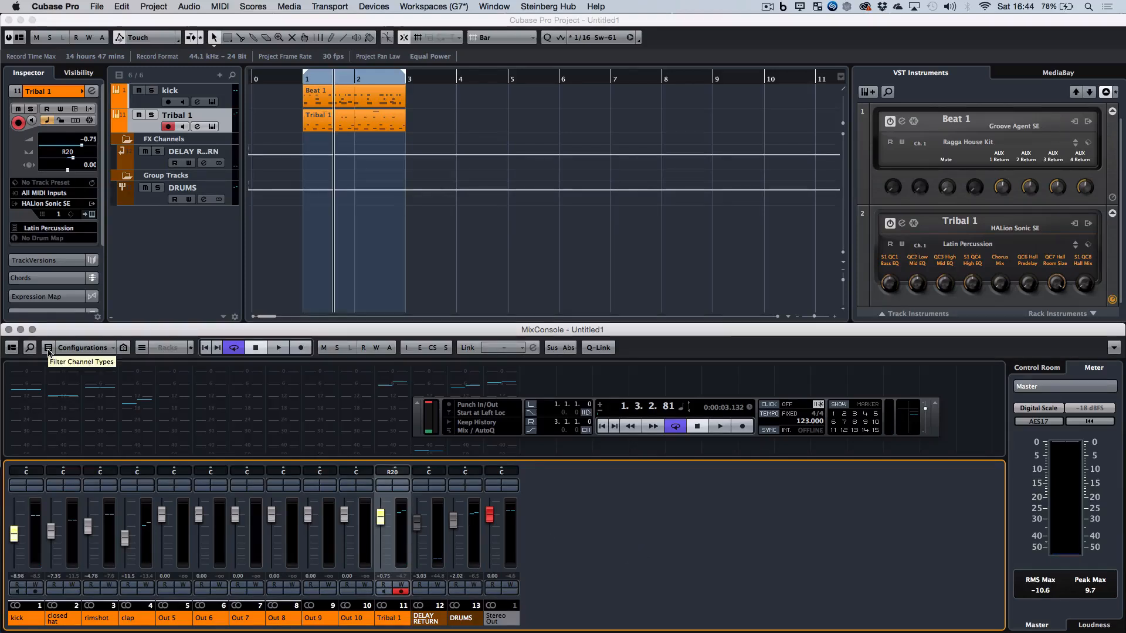
Step: Deactivate the unused Groove Agent SE outputs Out 5 through Out 10 on the kick track, and replay the loop
left_click(36, 489)
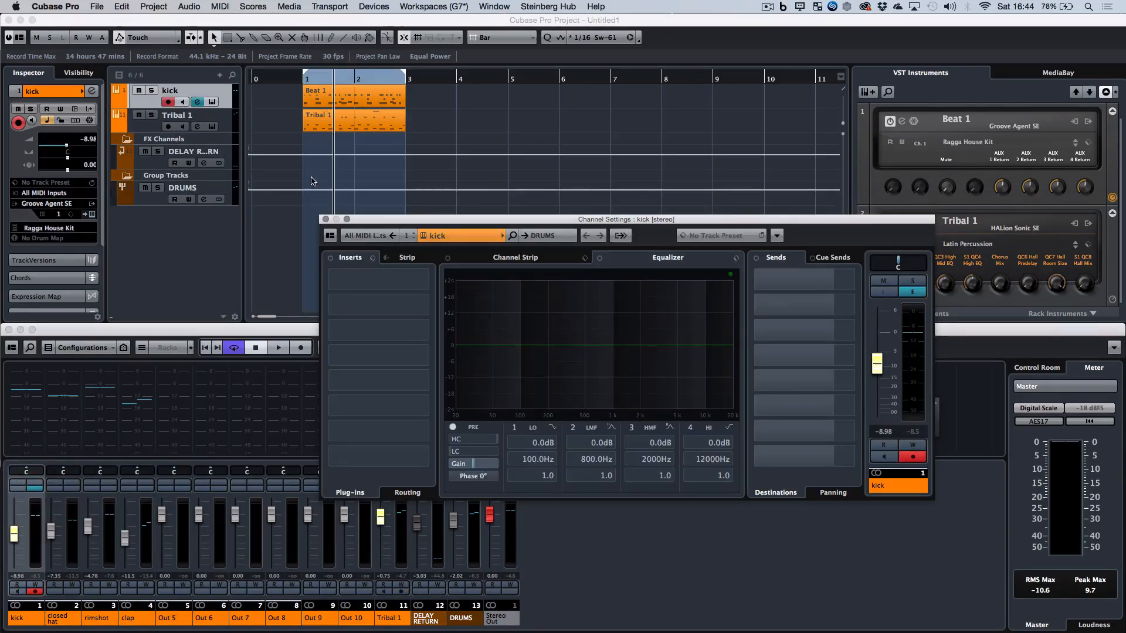
left_click(92, 207)
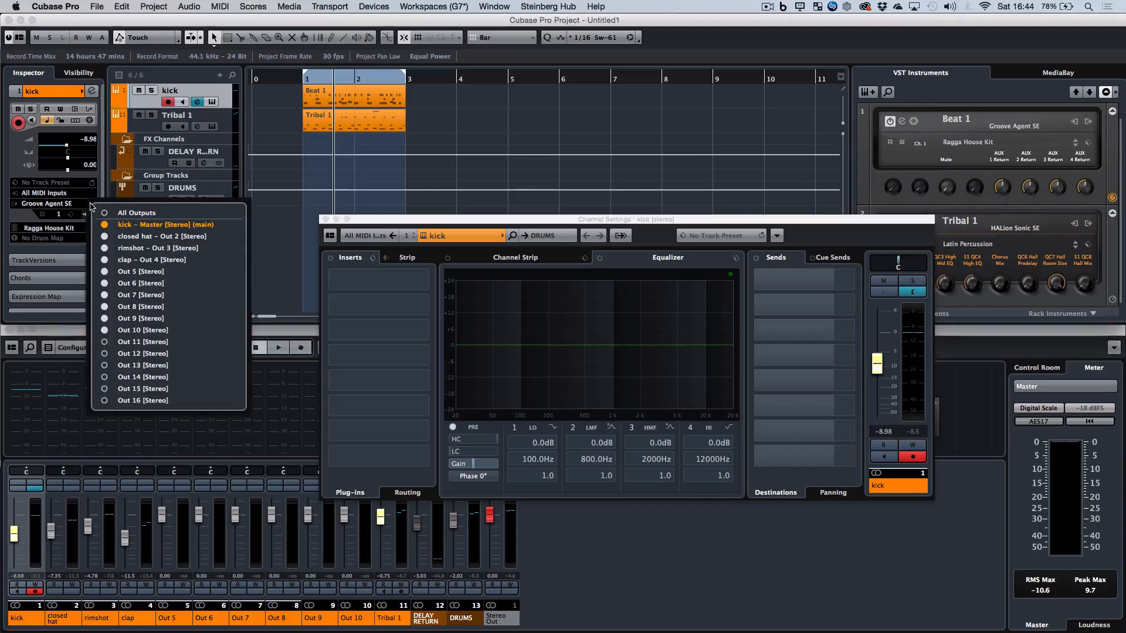
left_click(105, 330)
left_click(104, 318)
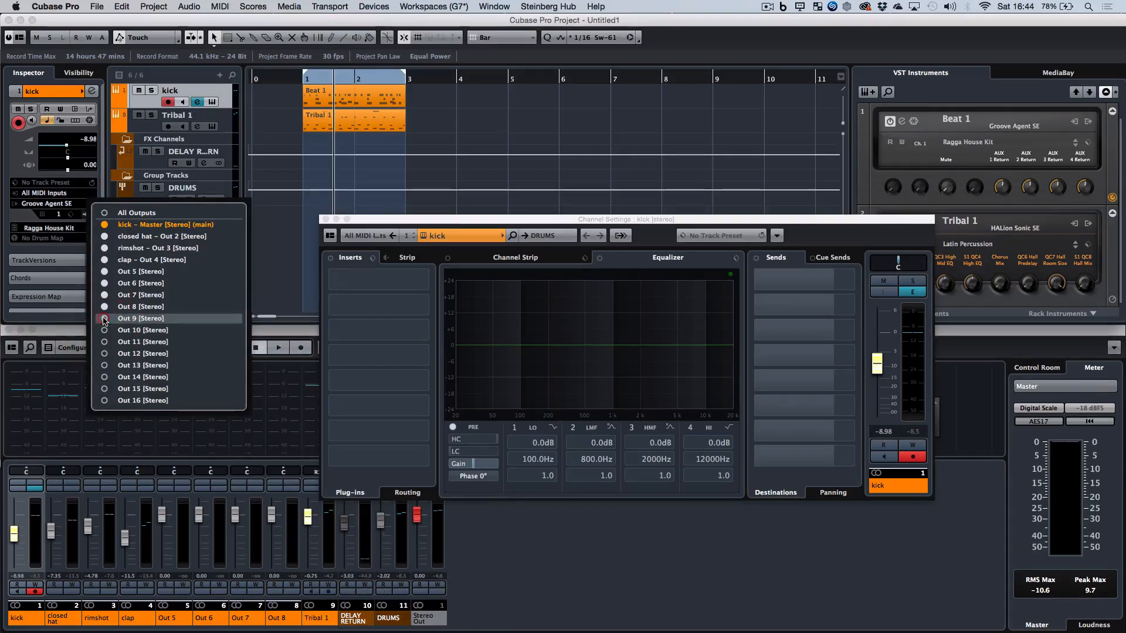
left_click(104, 307)
left_click(105, 294)
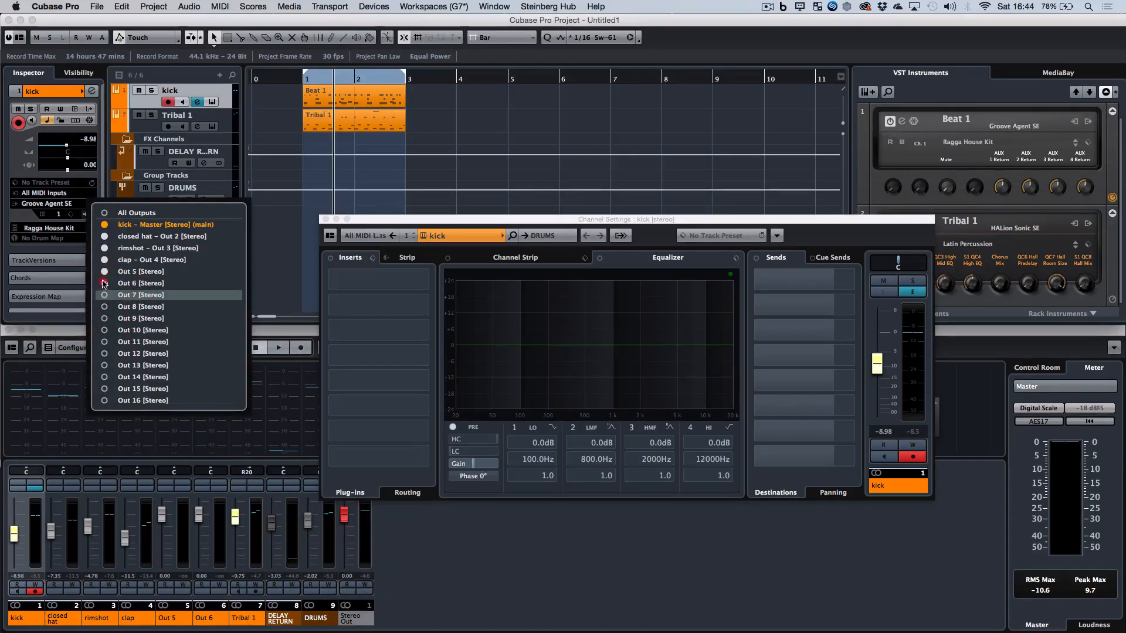
left_click(104, 283)
left_click(104, 272)
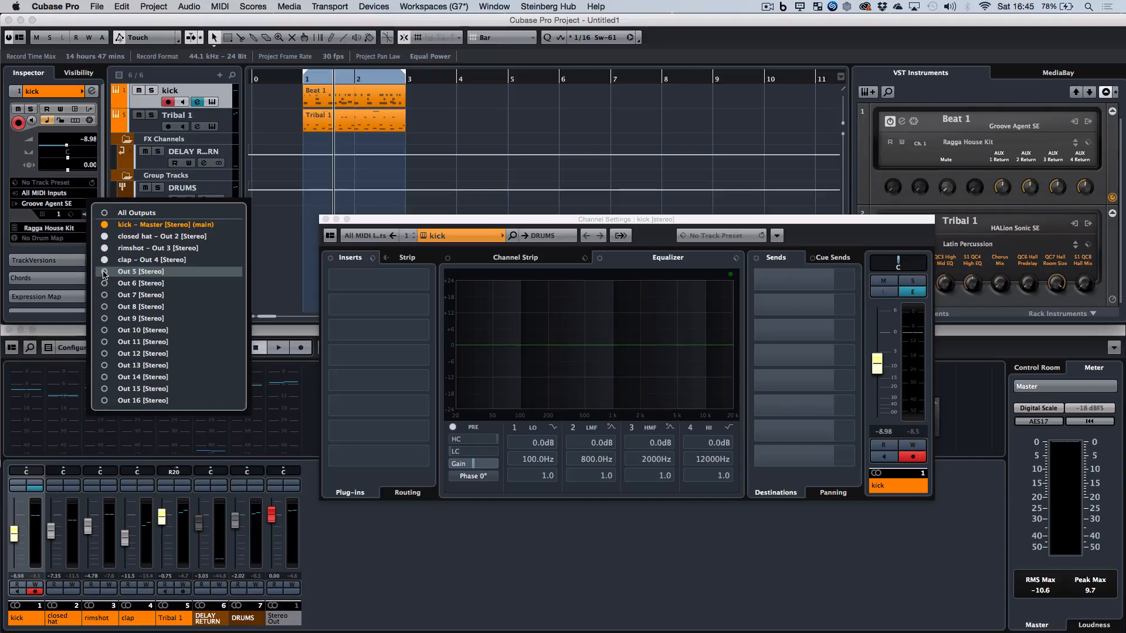
left_click(426, 570)
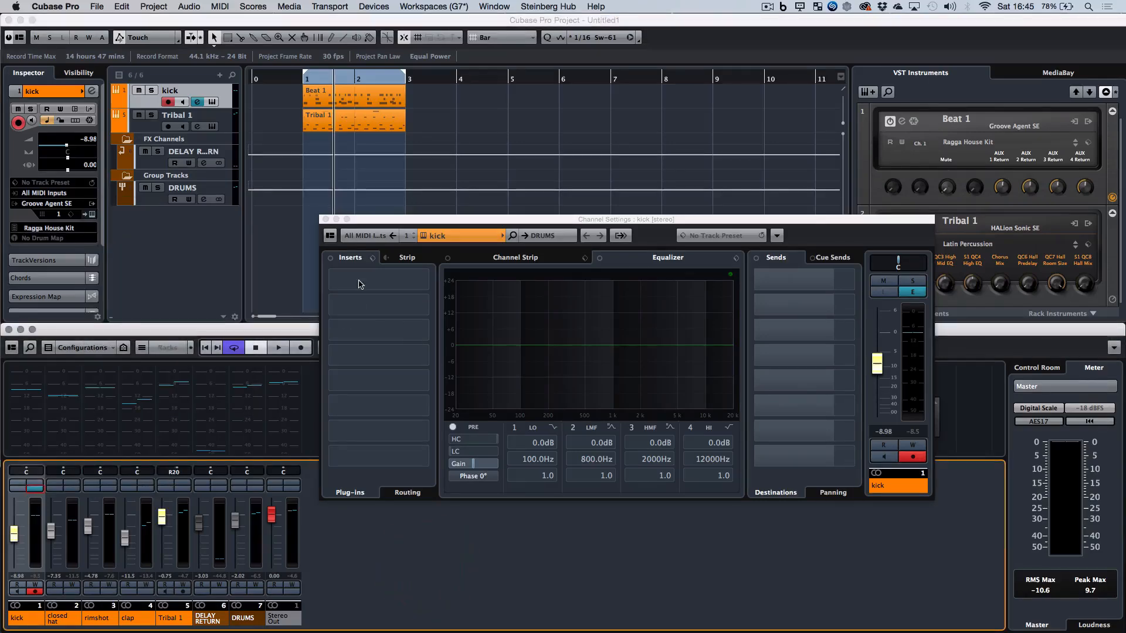
left_click(325, 219)
key("space")
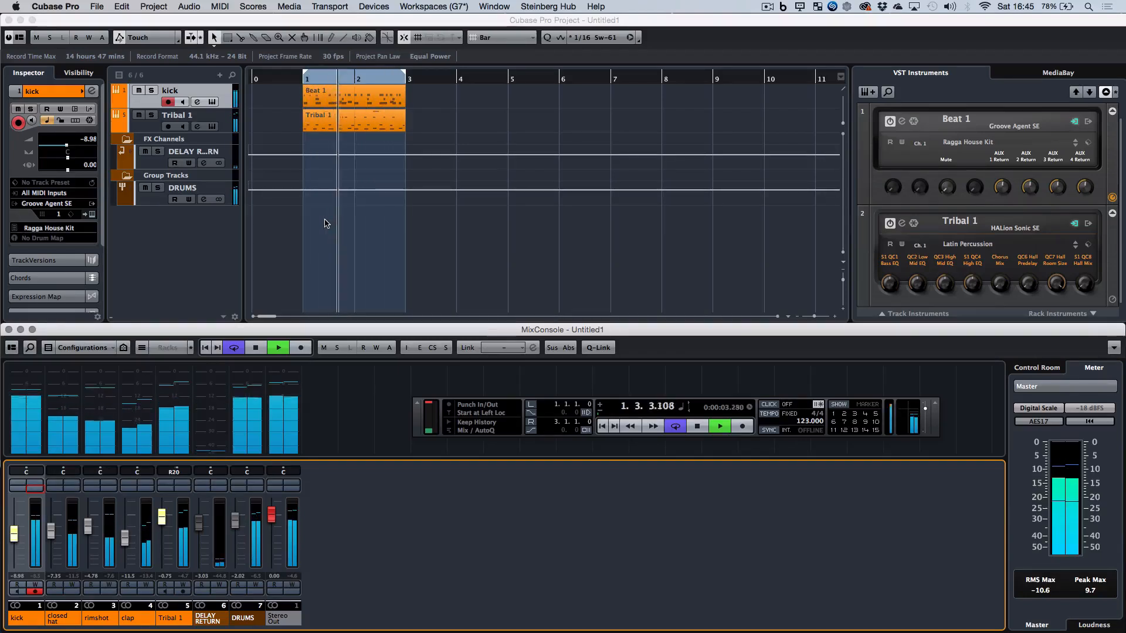
key("space")
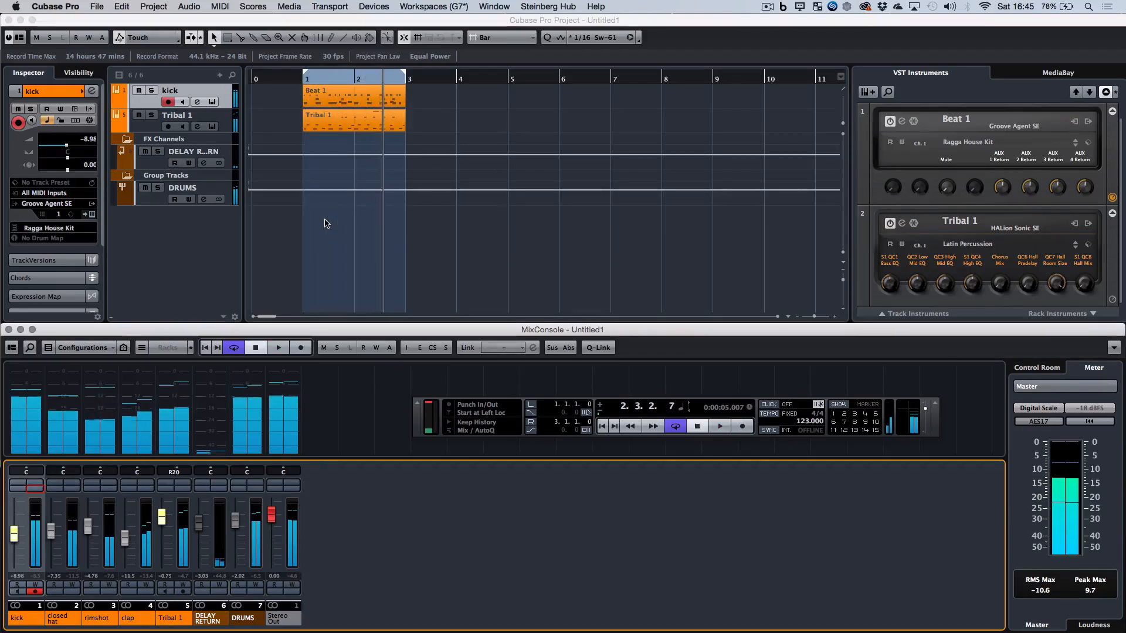
Step: Add one instrument track loaded with the HALion Sonic SE synth
left_click(221, 75)
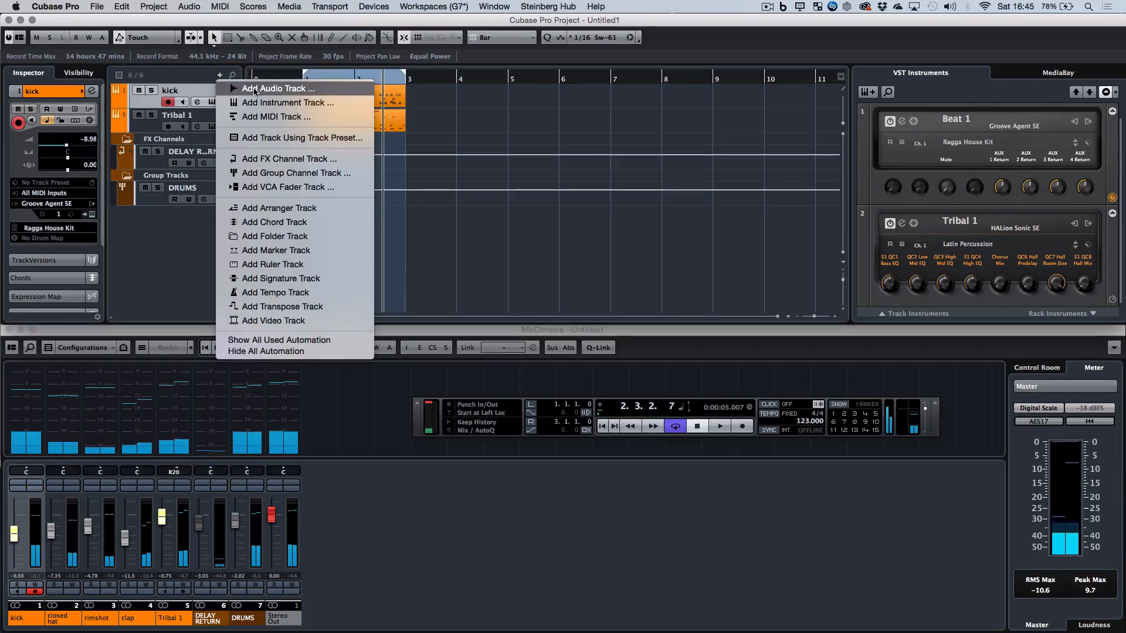
left_click(277, 104)
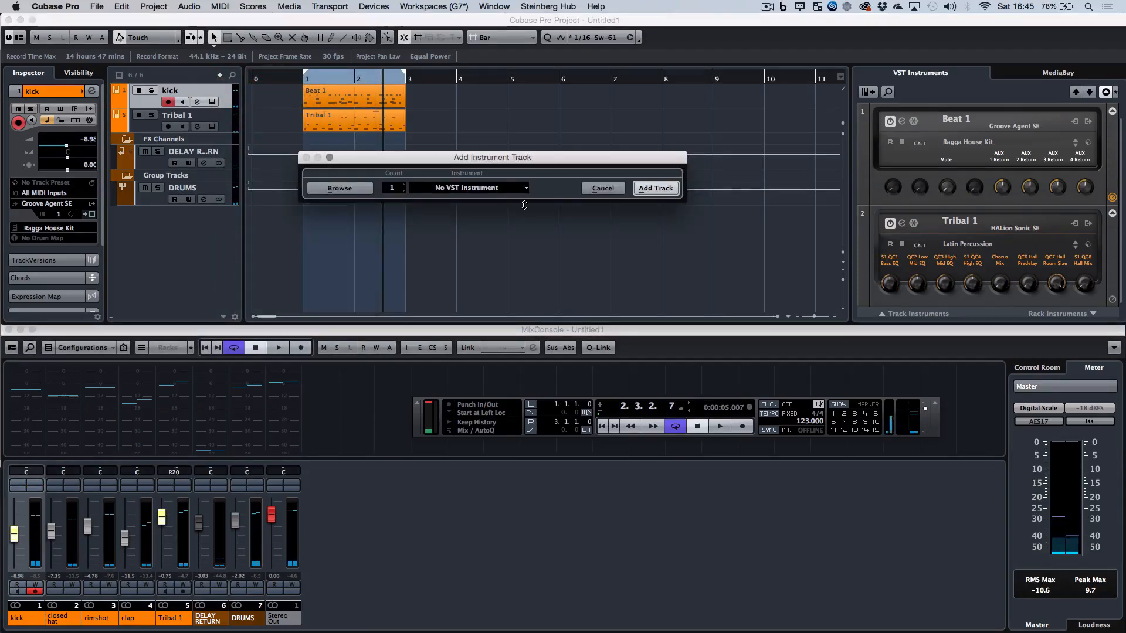
left_click(528, 187)
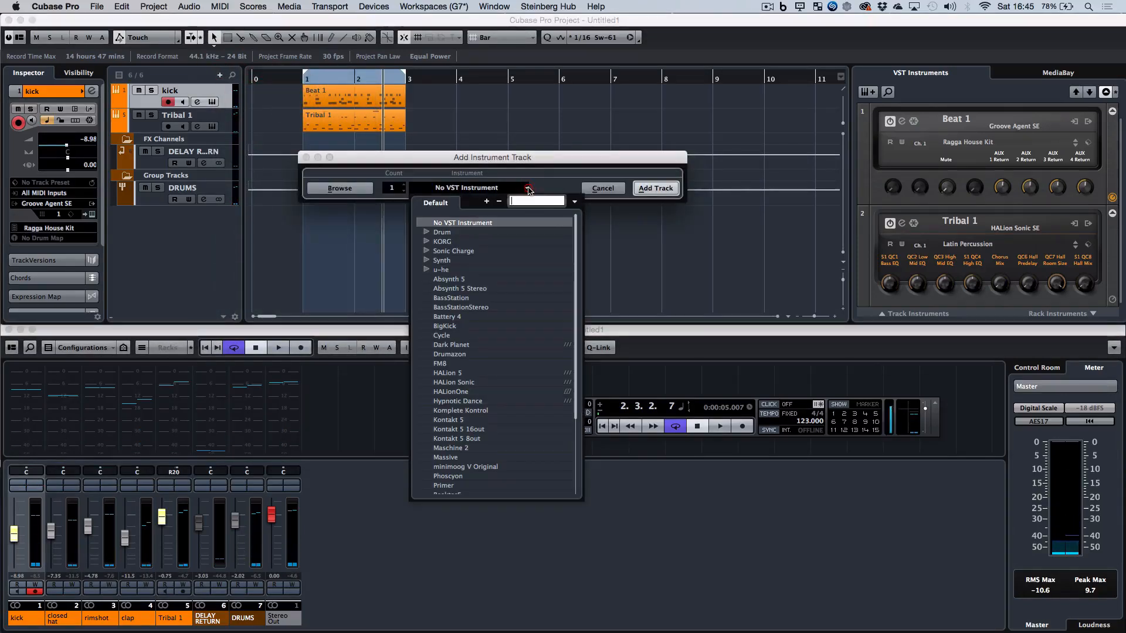
left_click(426, 262)
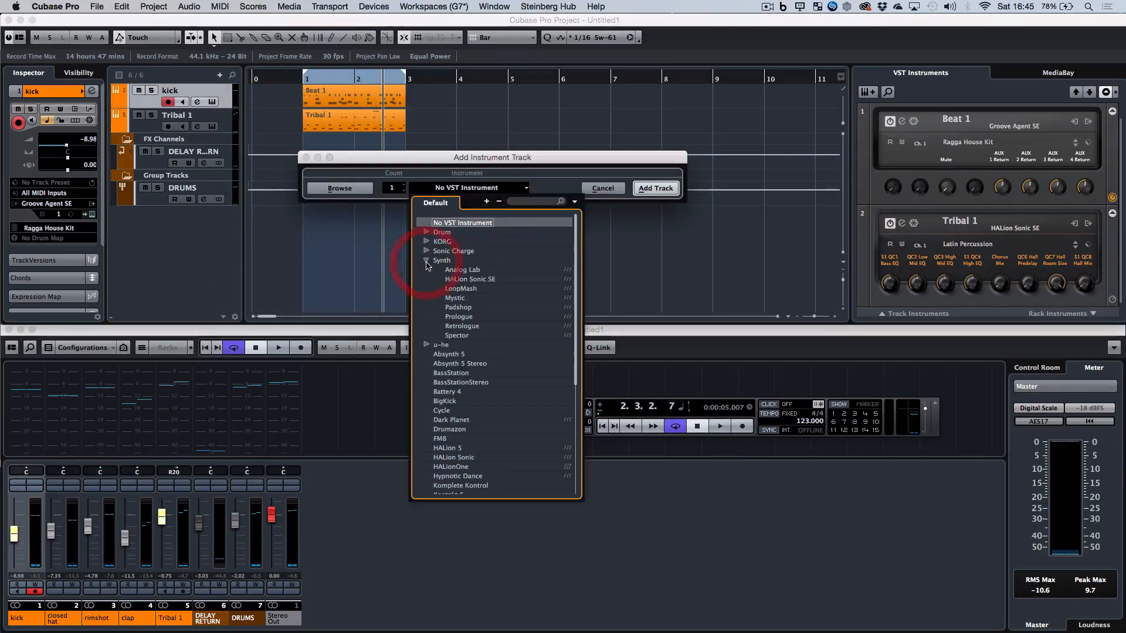
left_click(456, 279)
left_click(655, 189)
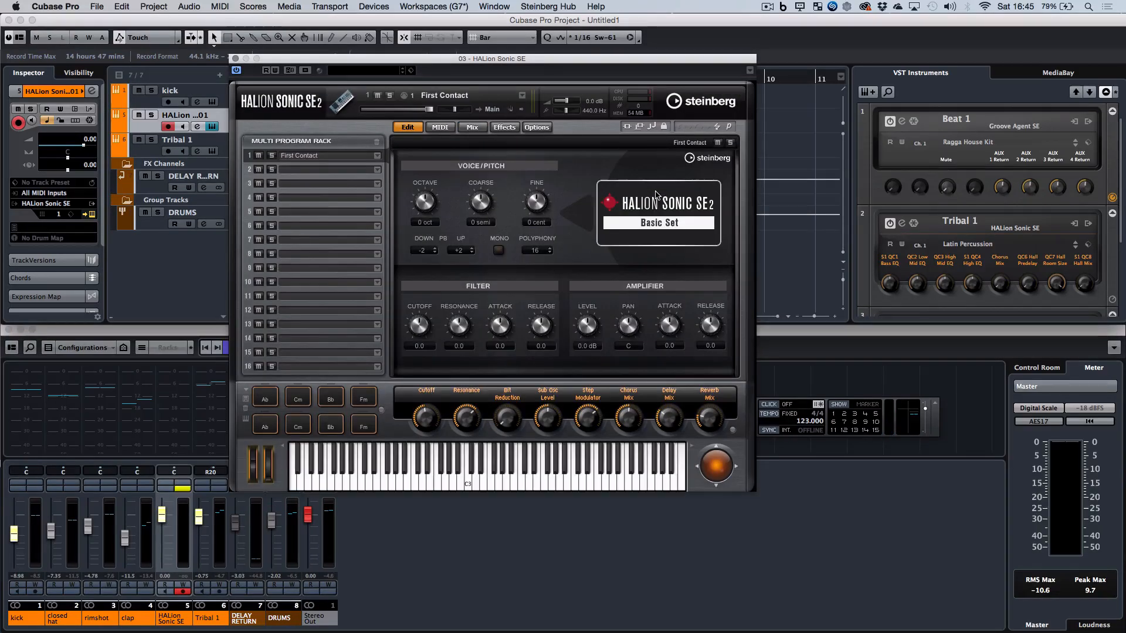
Step: Clear the Drum&Perc category and Percussion sub-category filters in the HALion Sonic SE preset browser
left_click(522, 97)
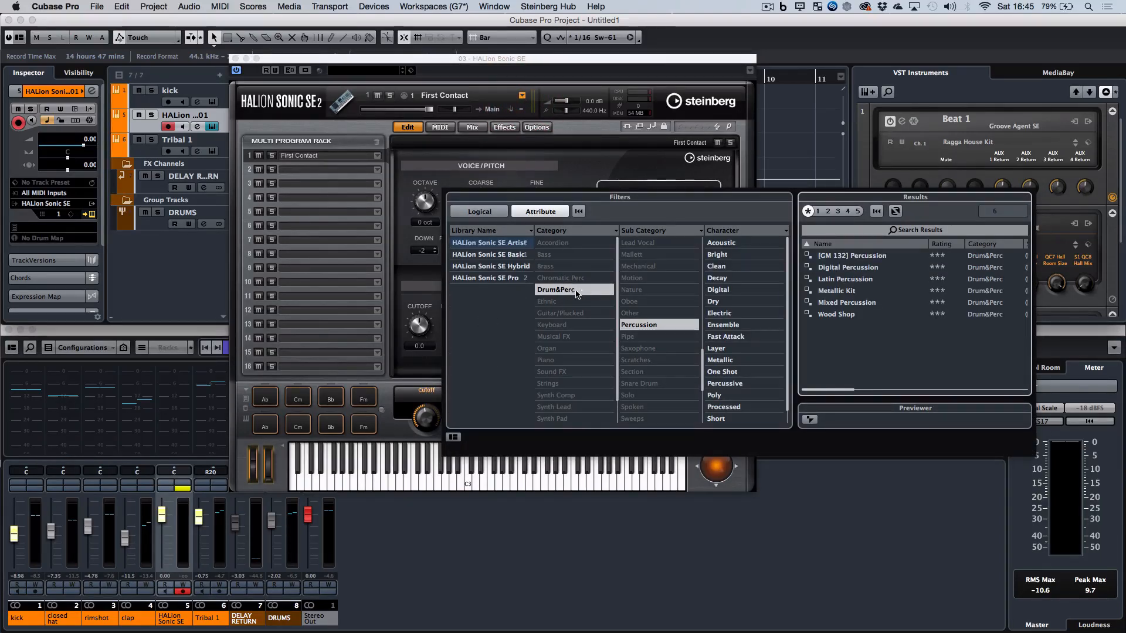
left_click(562, 278, "super")
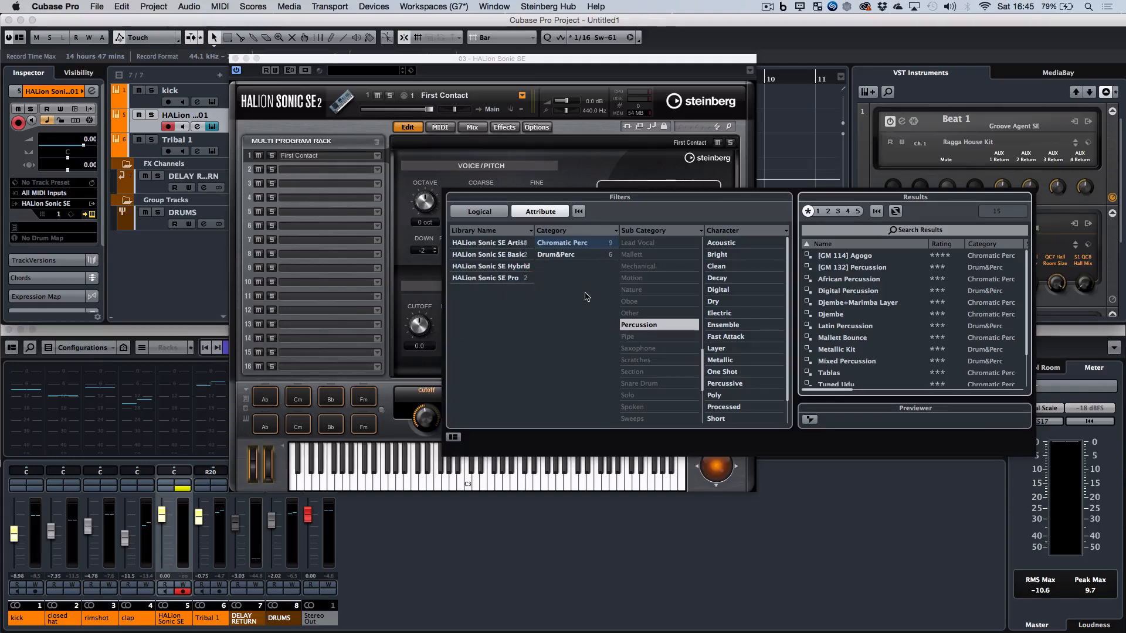
left_click(631, 328)
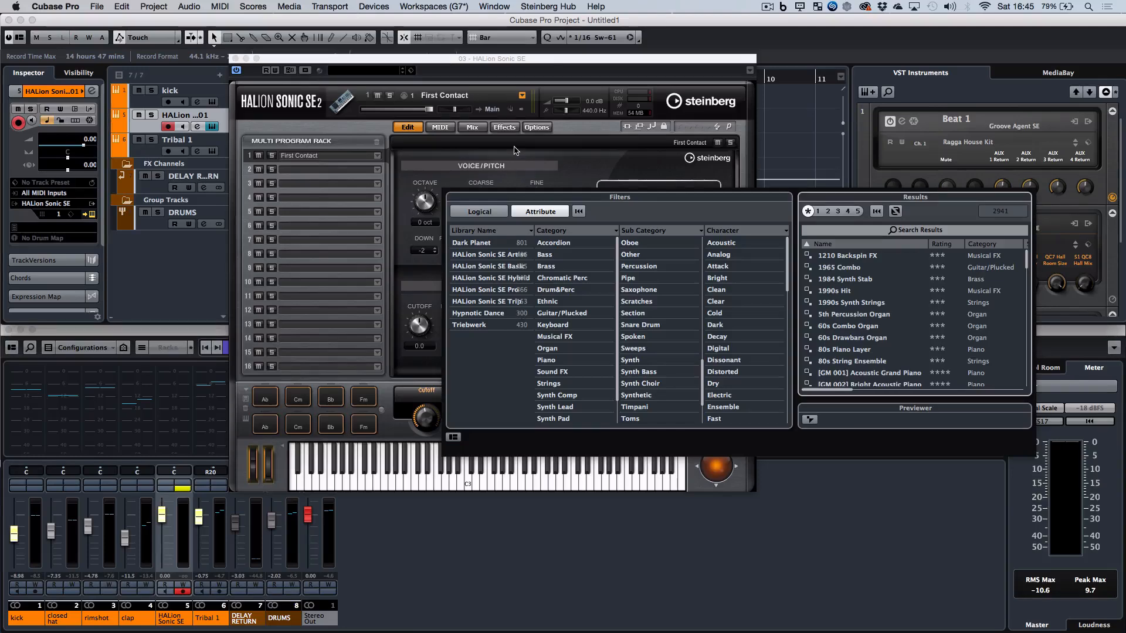
left_click(498, 103)
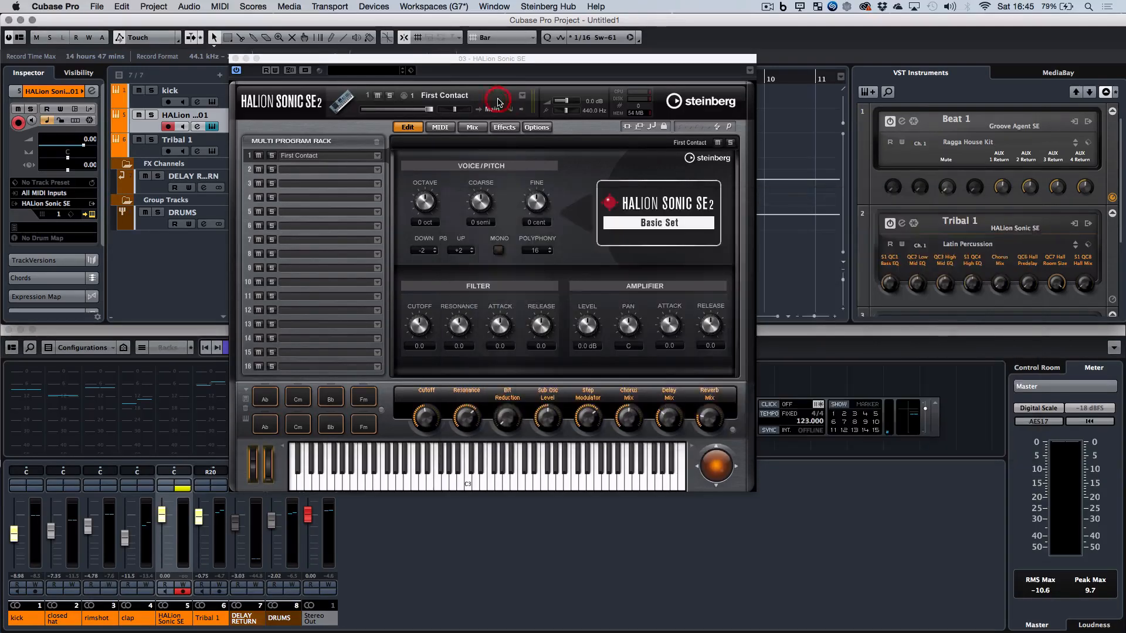
Step: Filter the HALion Sonic SE presets by the Bright character and search the results for "stab"
left_click(523, 97)
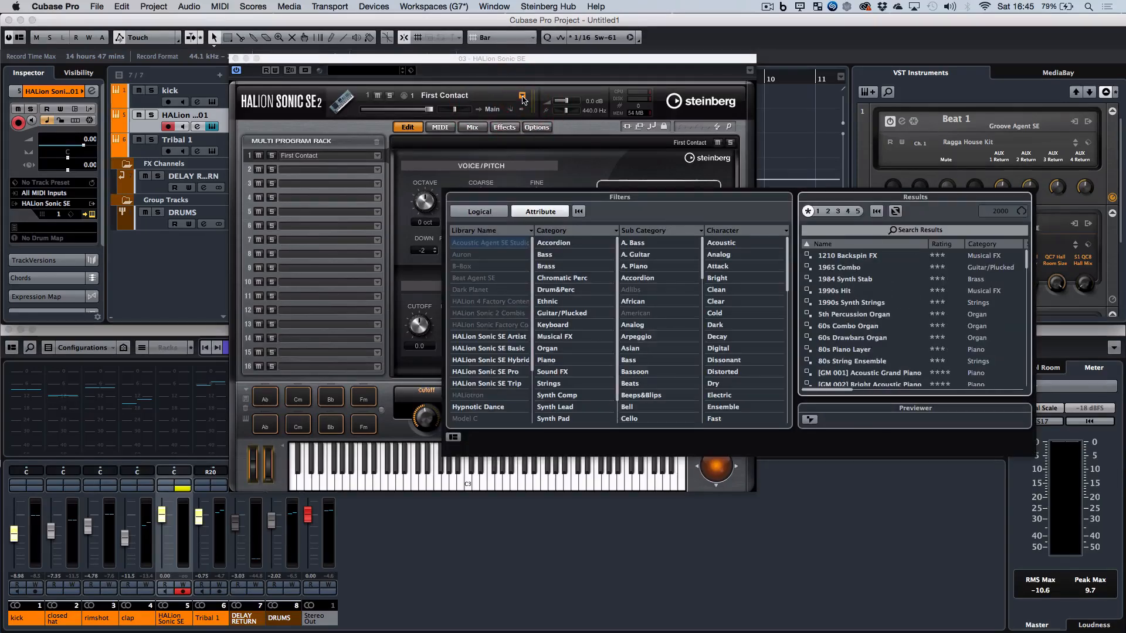
left_click(781, 276)
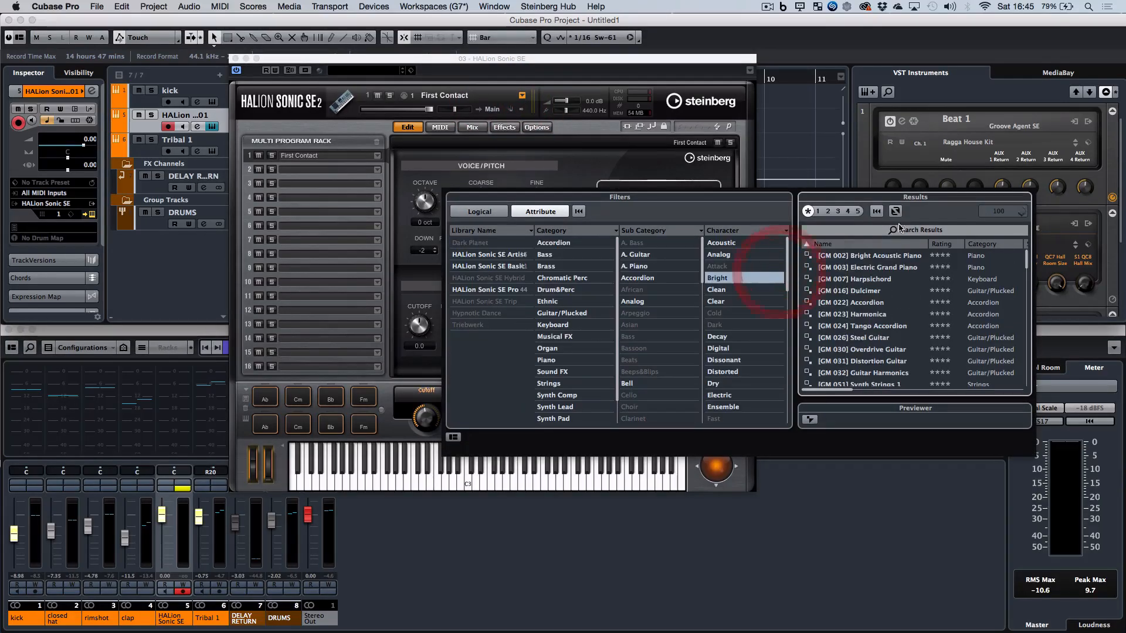
left_click(900, 231)
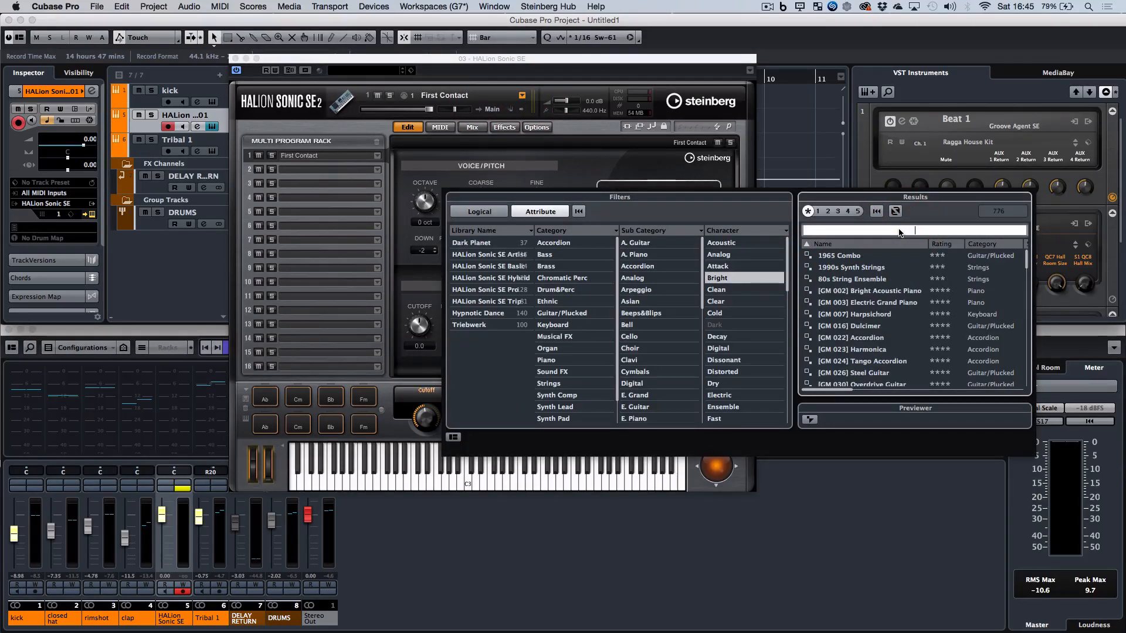
type("stab")
key("Return")
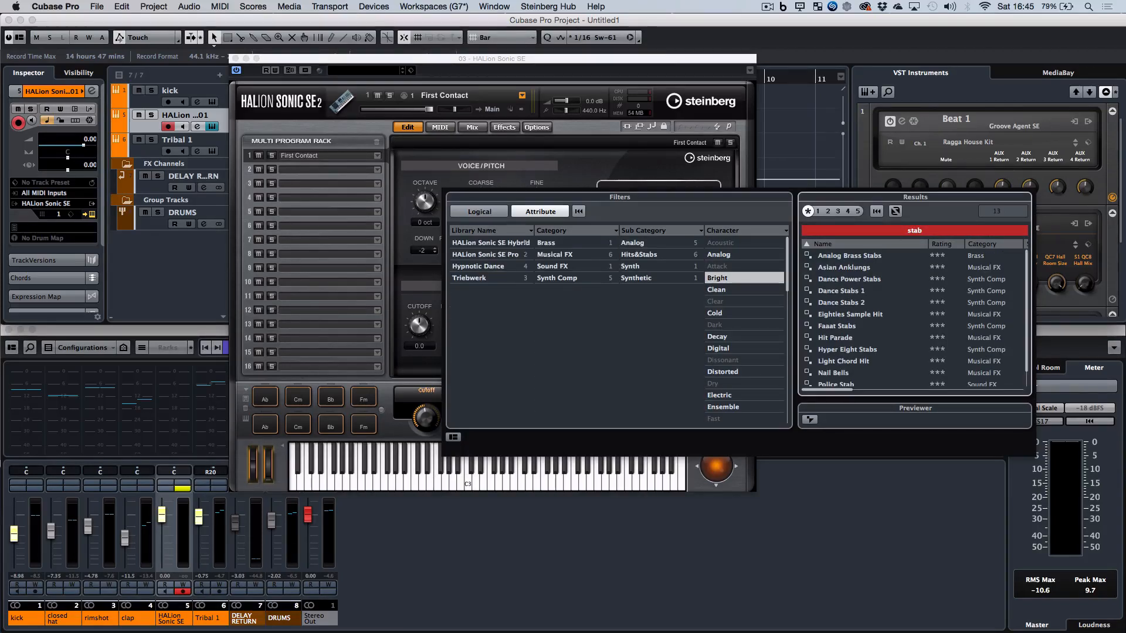
Step: Load Dance Stabs 1 to audition it, and replace it with the Eighties Sample Hit preset
double_click(830, 291)
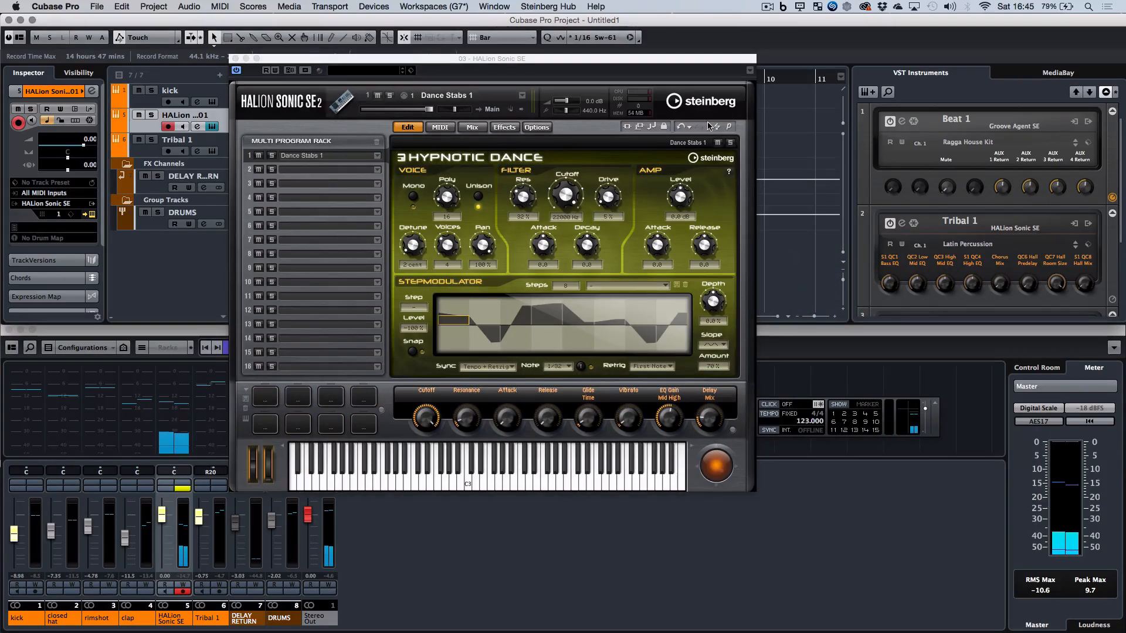
left_click(522, 95)
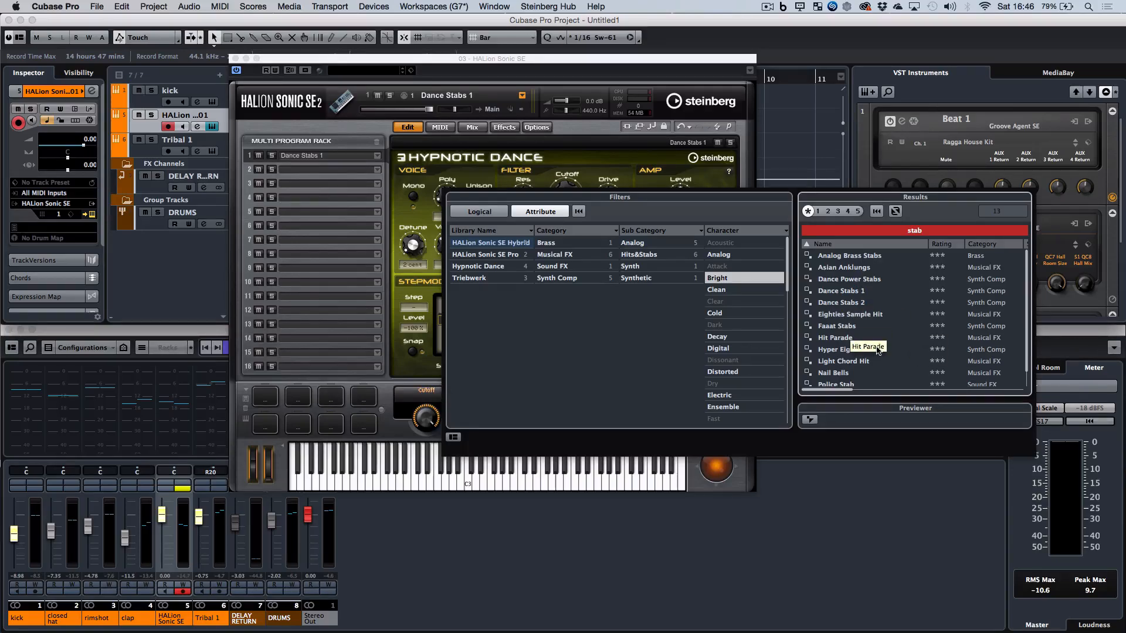
scroll(888, 344, "down", 1)
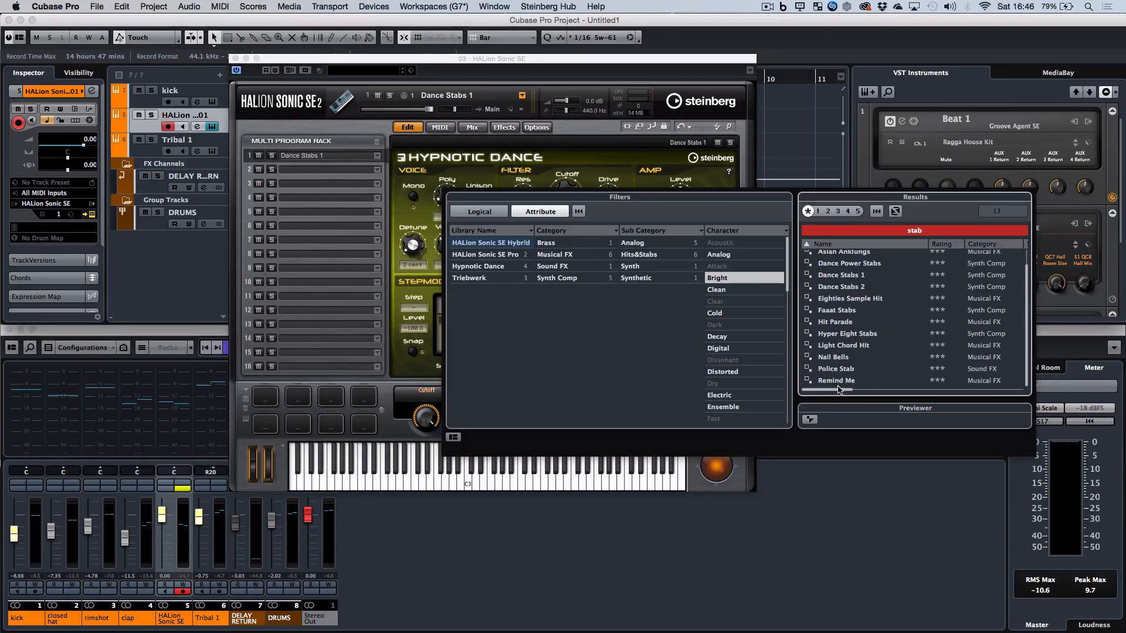
double_click(842, 300)
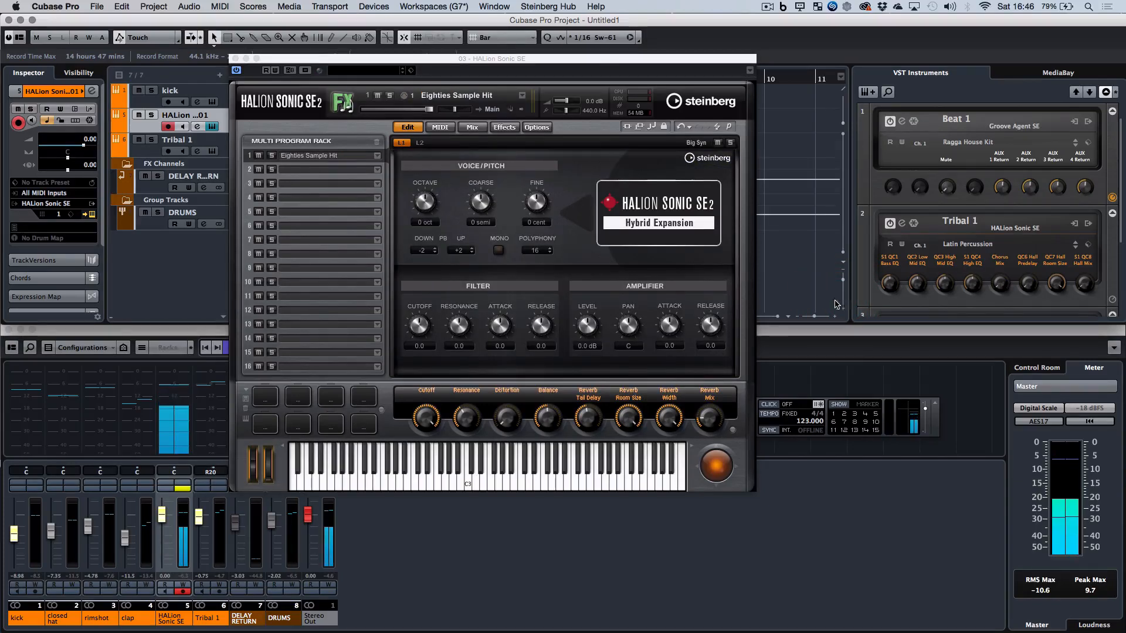
Step: Lower the HALion Sonic SE channel's fader to -18.8 dB
left_click_drag(165, 519, 172, 558)
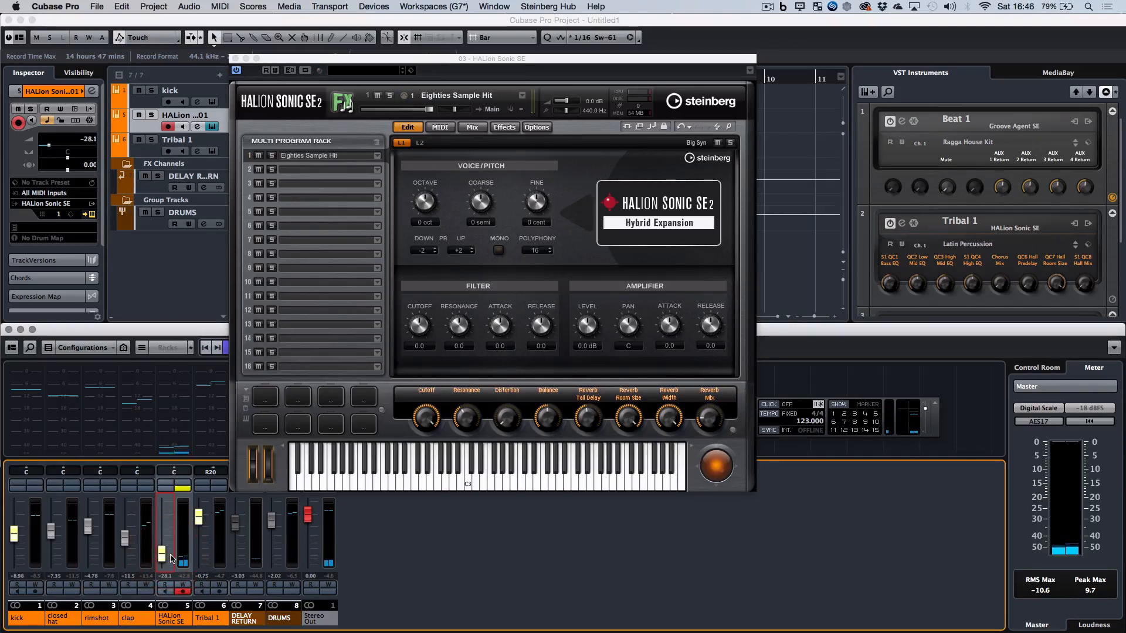
right_click(170, 557)
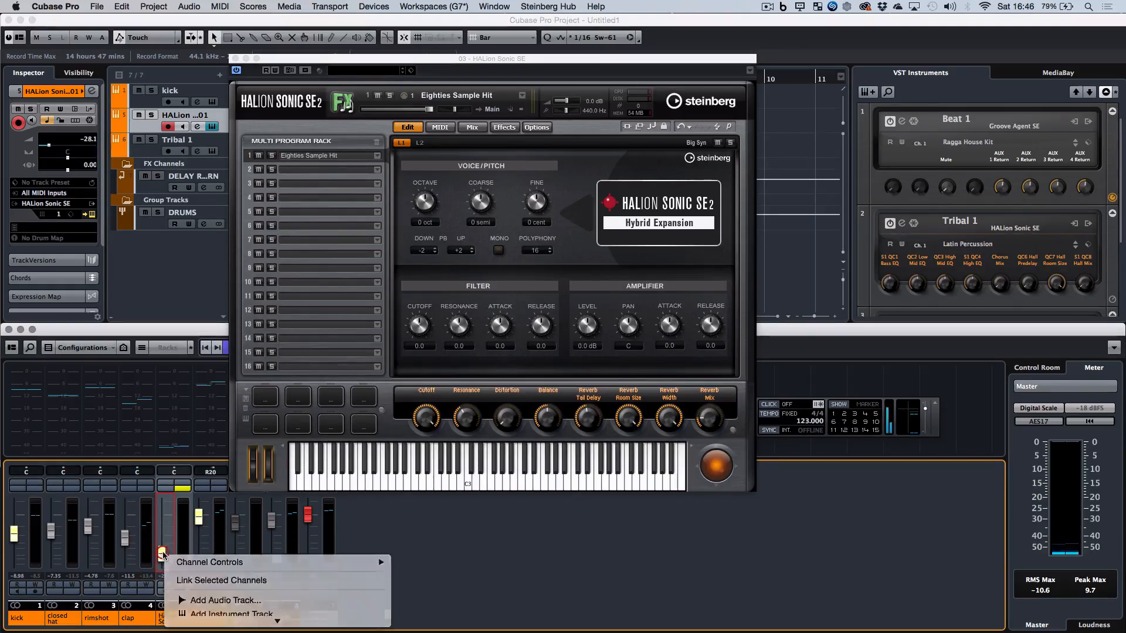
mouse_move(170, 557)
left_mouse_down()
mouse_move(170, 532)
mouse_move(173, 549)
left_mouse_up()
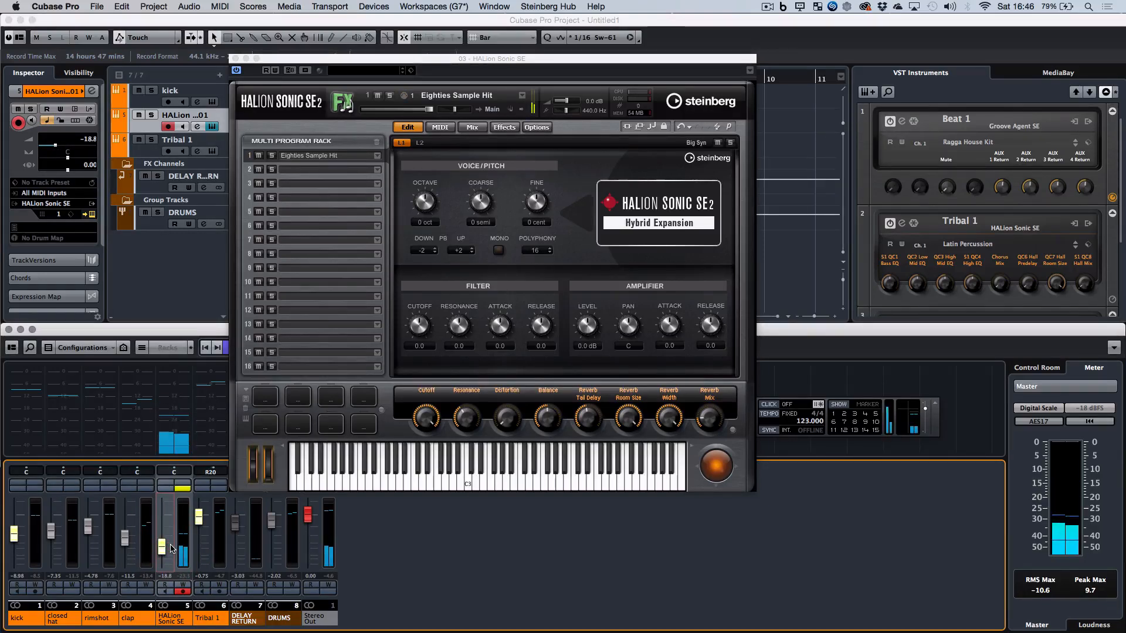
Step: Audition the Analog Brass Stabs preset in HALion Sonic SE, and replace it with Faaat Stabs
left_click(522, 95)
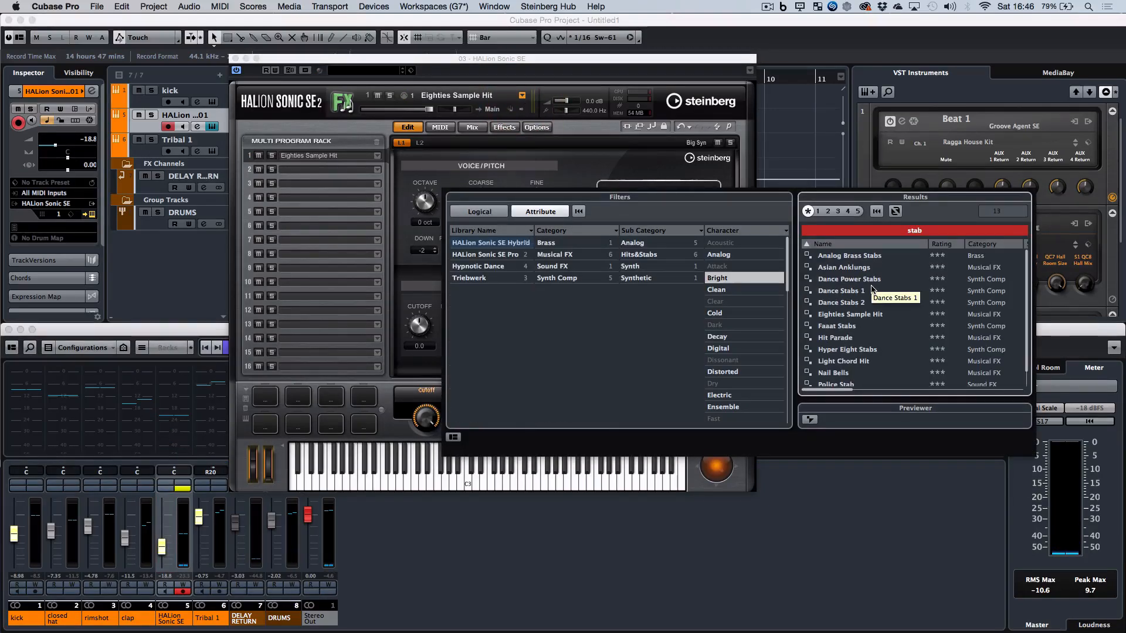
double_click(844, 257)
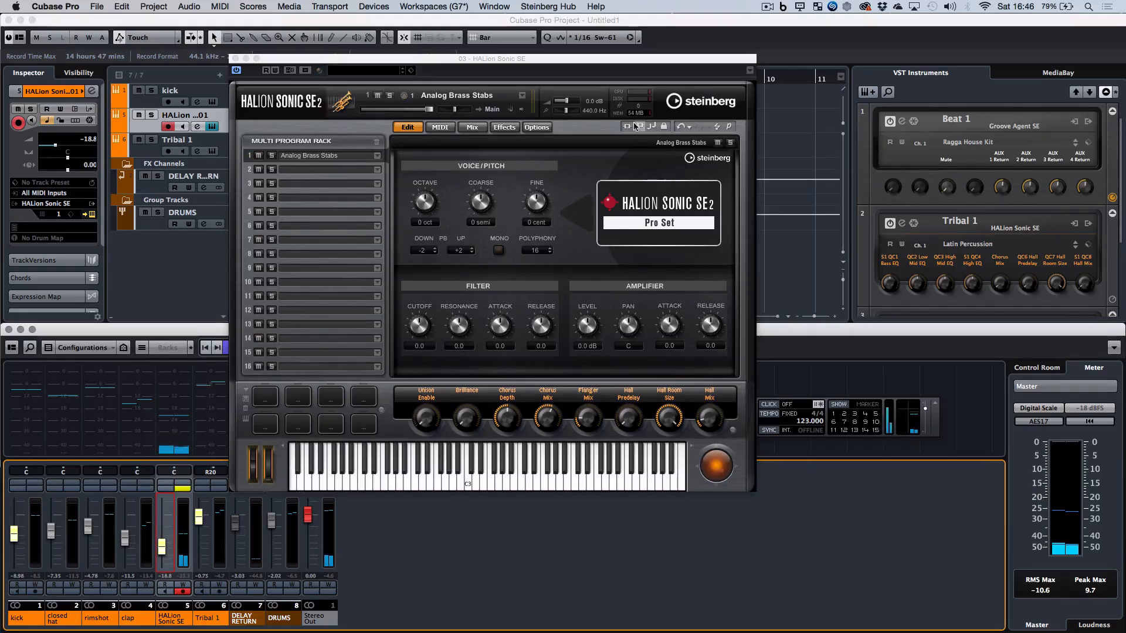
left_click(522, 96)
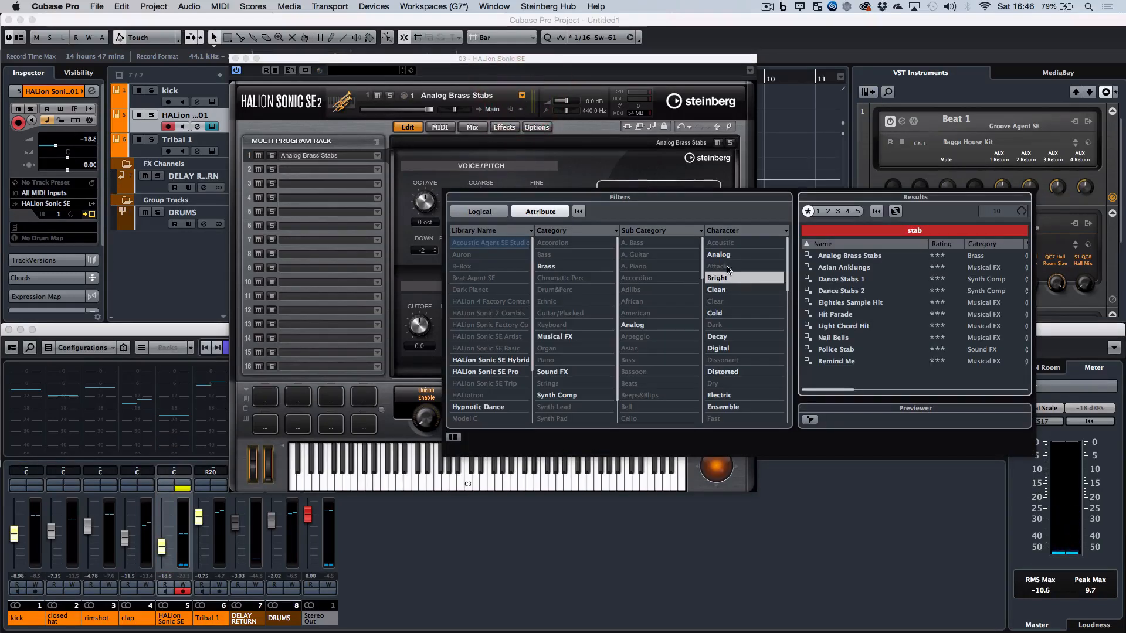
left_click(831, 329)
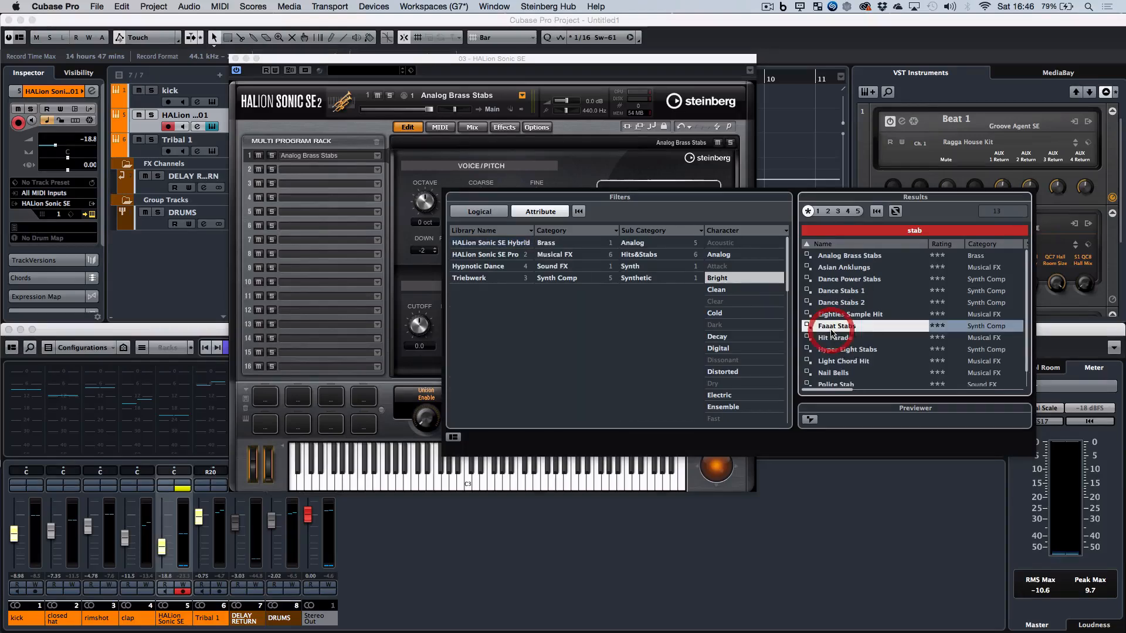
double_click(831, 328)
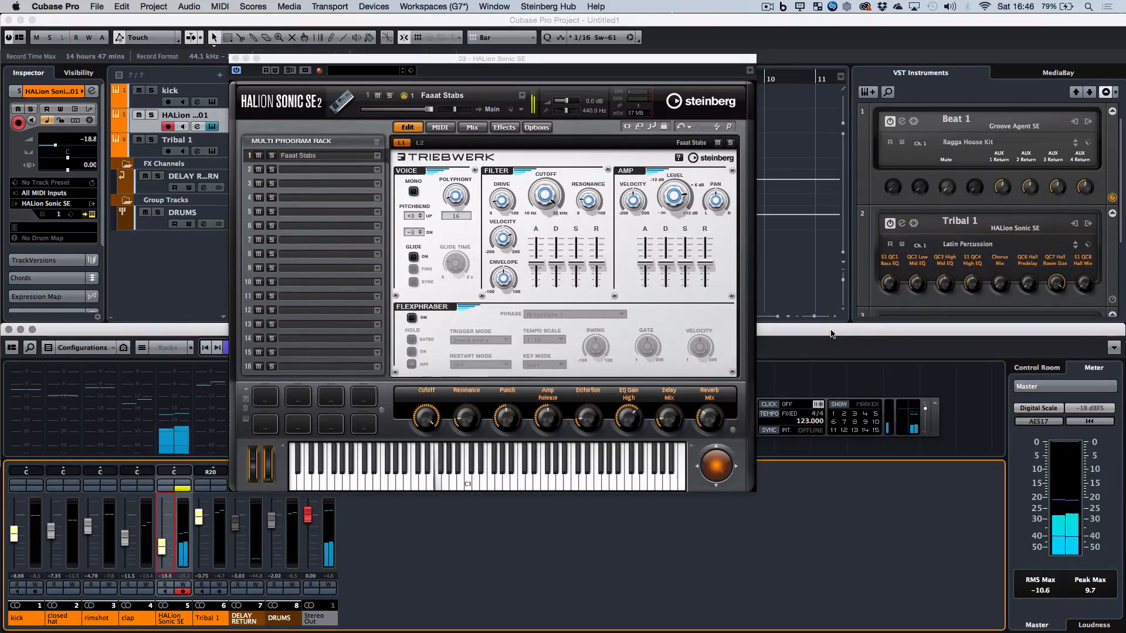
Step: Search the HALion Sonic SE track presets for "piano" instead of "percussion", and load Early 70s E-Piano
left_click(386, 75)
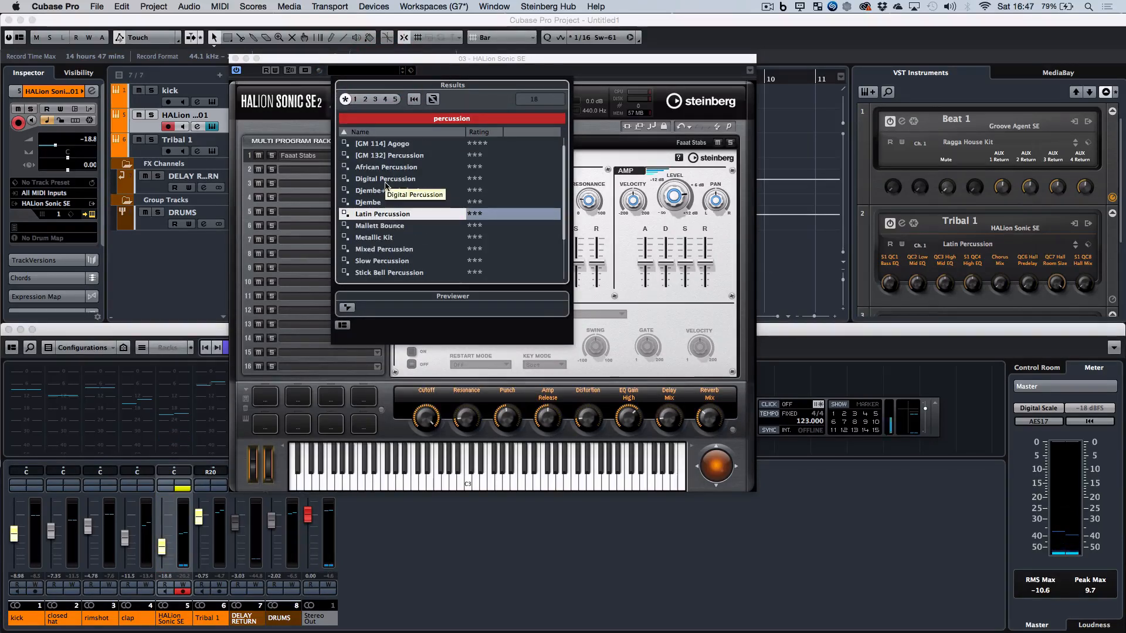
left_click(434, 120)
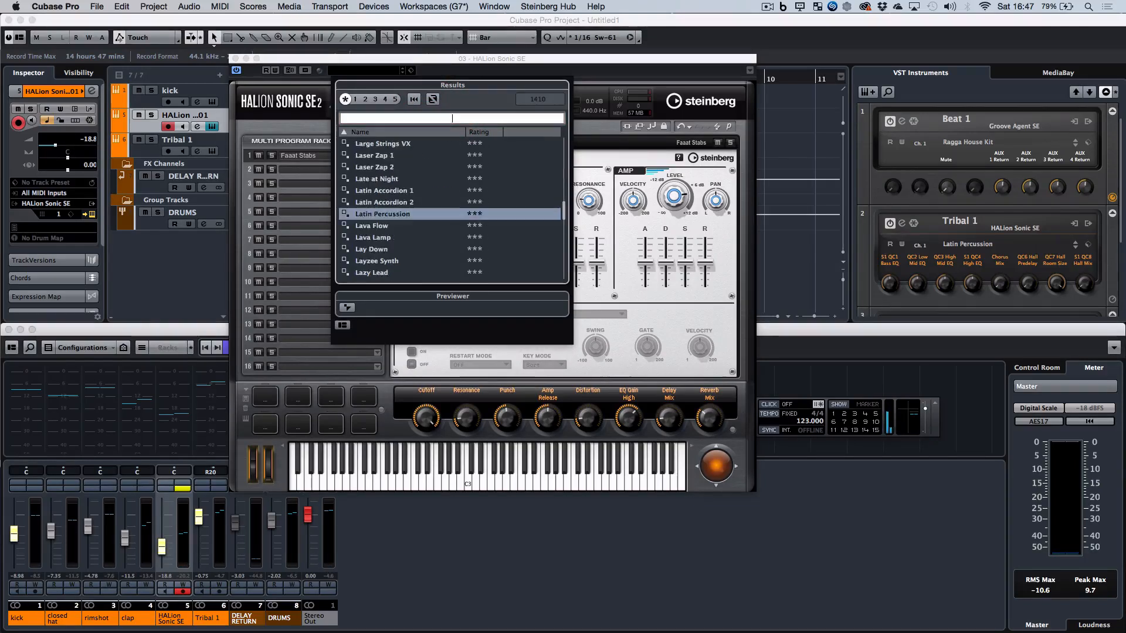
type("p")
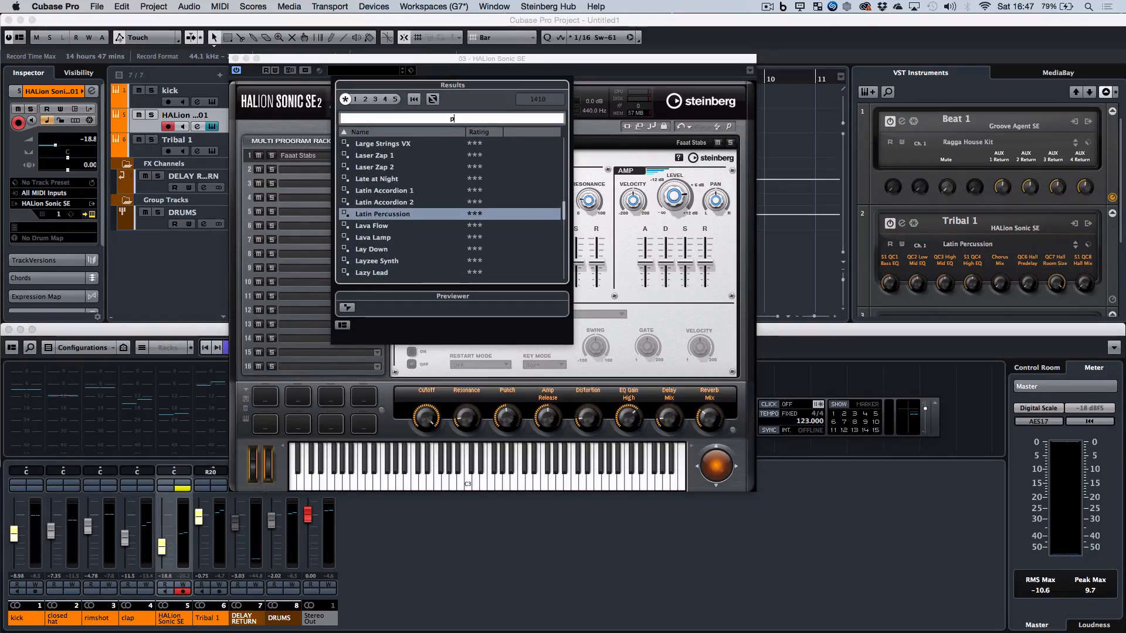
type("iano")
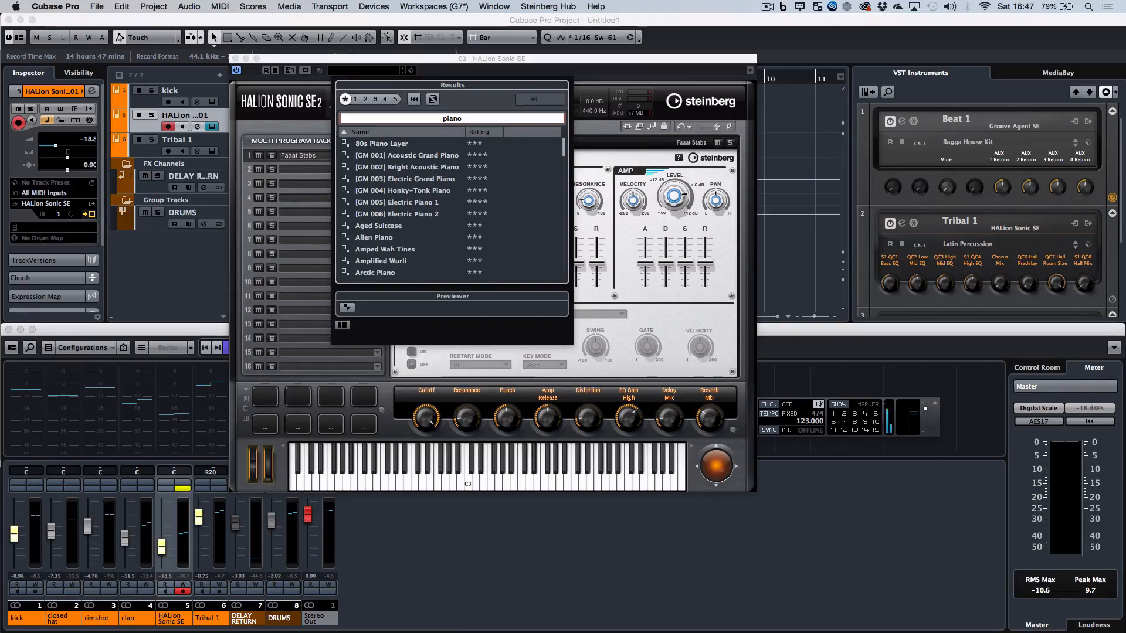
scroll(396, 241, "down", 3)
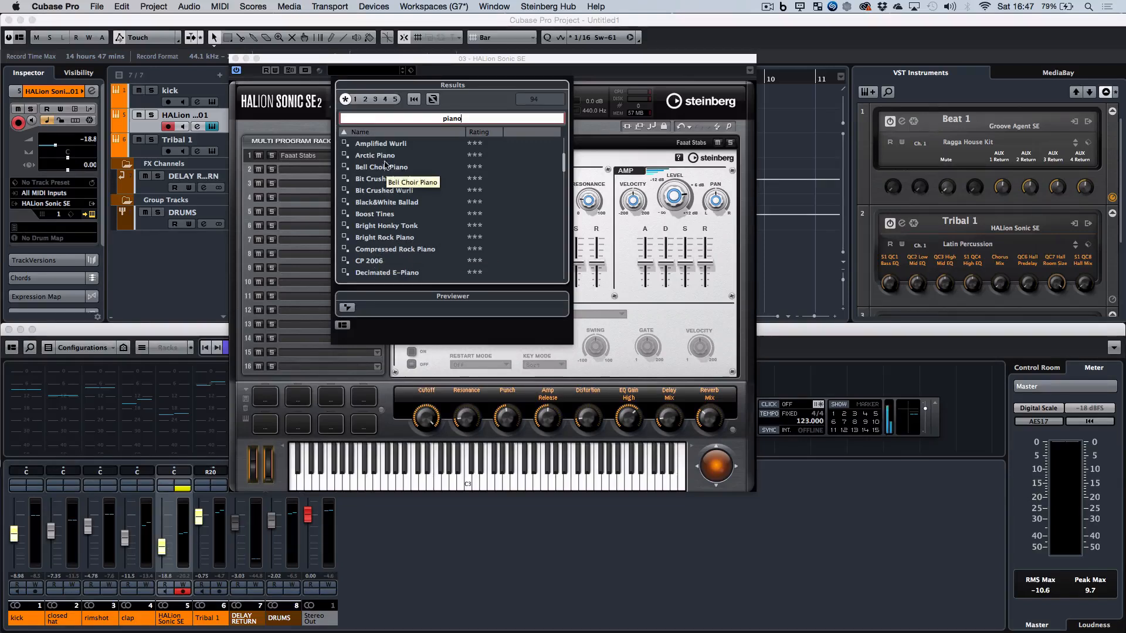
scroll(420, 174, "up", 1)
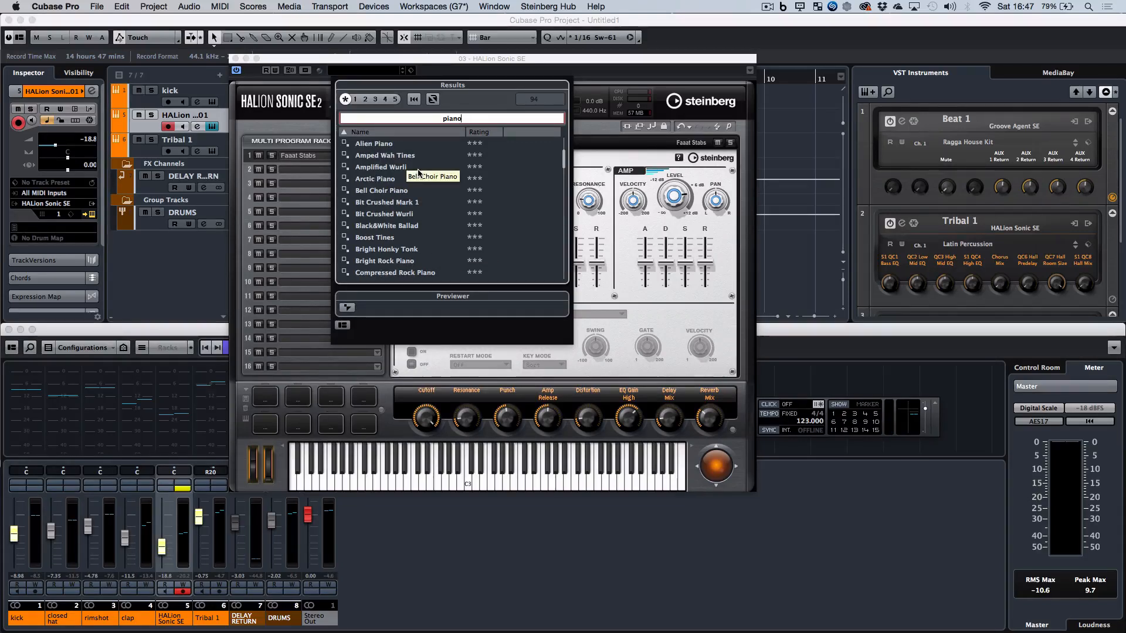
scroll(463, 199, "down", 5)
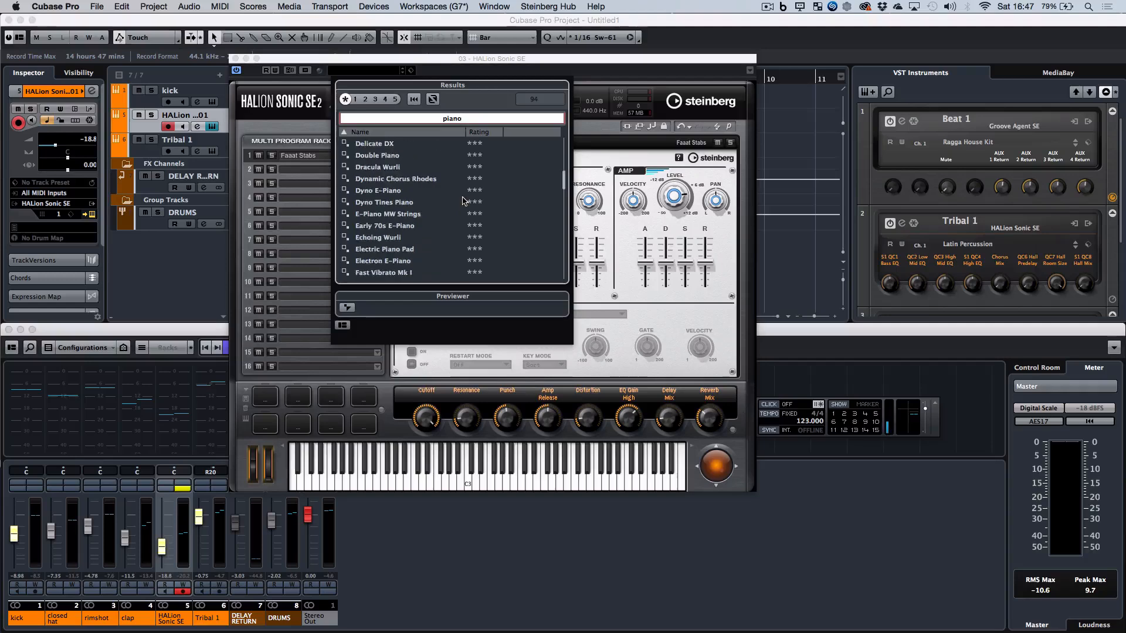
double_click(386, 230)
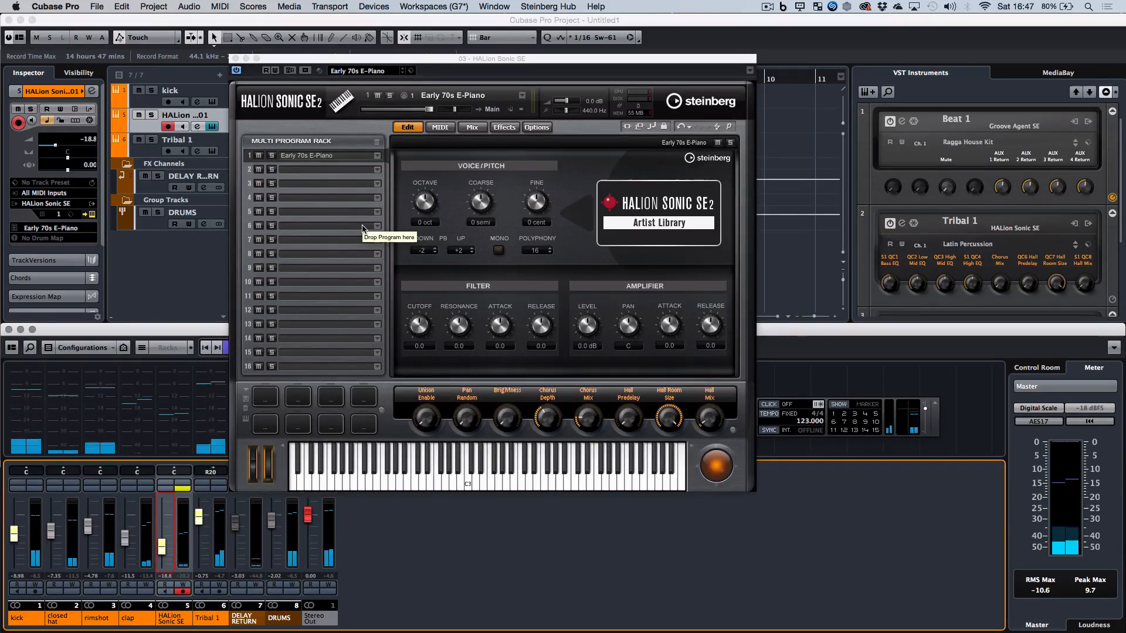
Step: Close the HALion Sonic SE editor, switch the track's instrument to Retrologue, and play the loop briefly
left_click(236, 58)
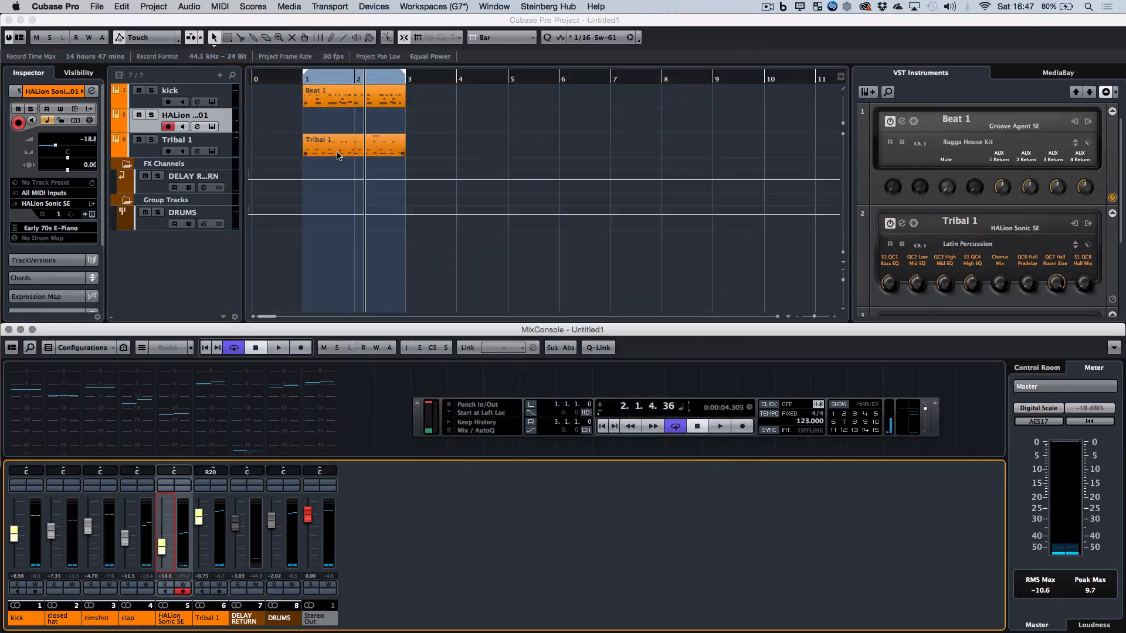
left_click(71, 204)
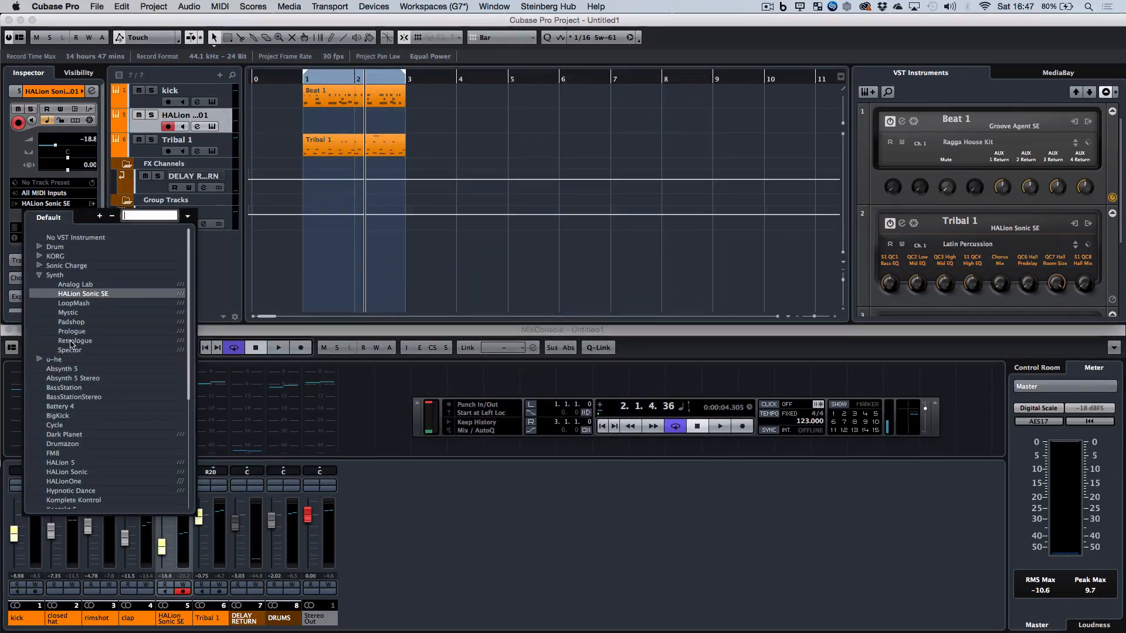
key("Escape")
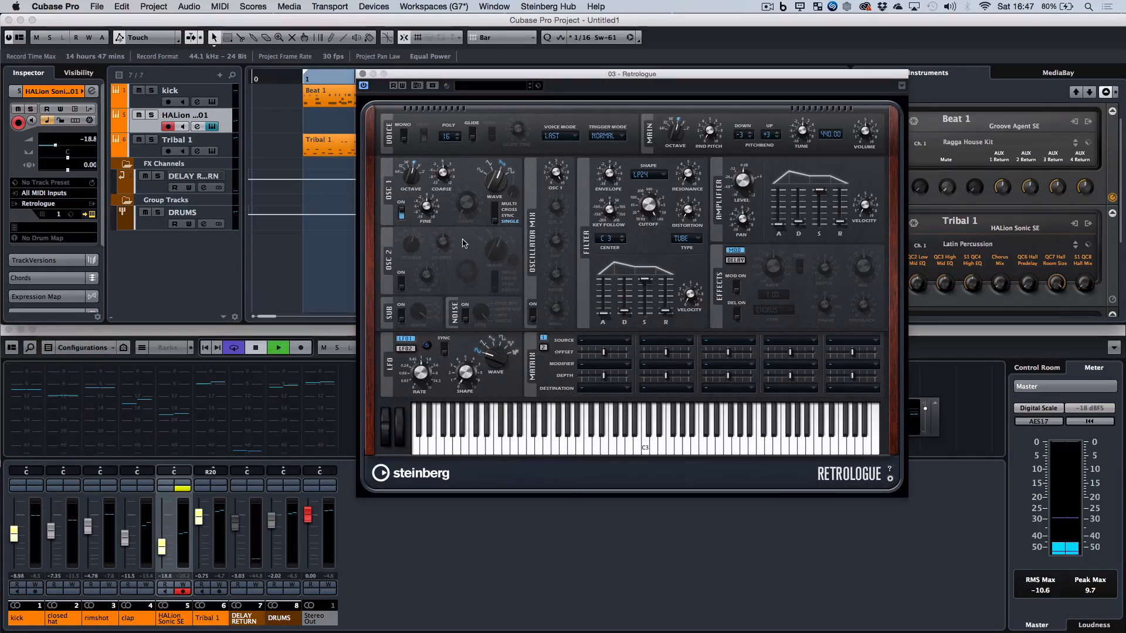
key("space")
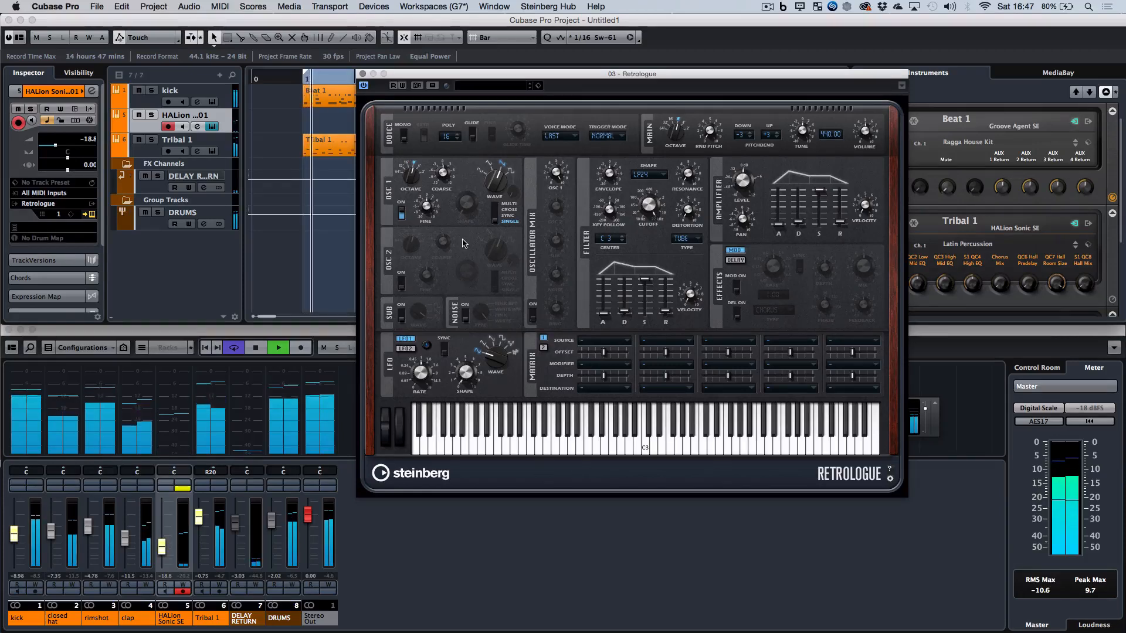
key("space")
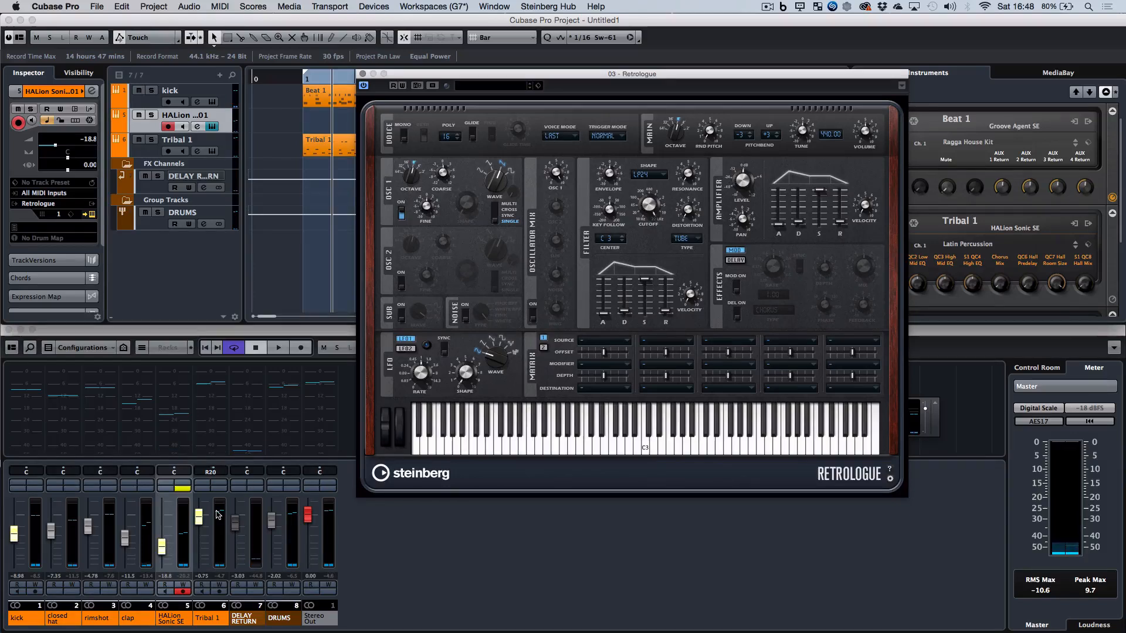
Step: Solo the Tribal 1 channel to listen to the percussion alone, and also solo the HALion Sonic SE track
left_click(219, 486)
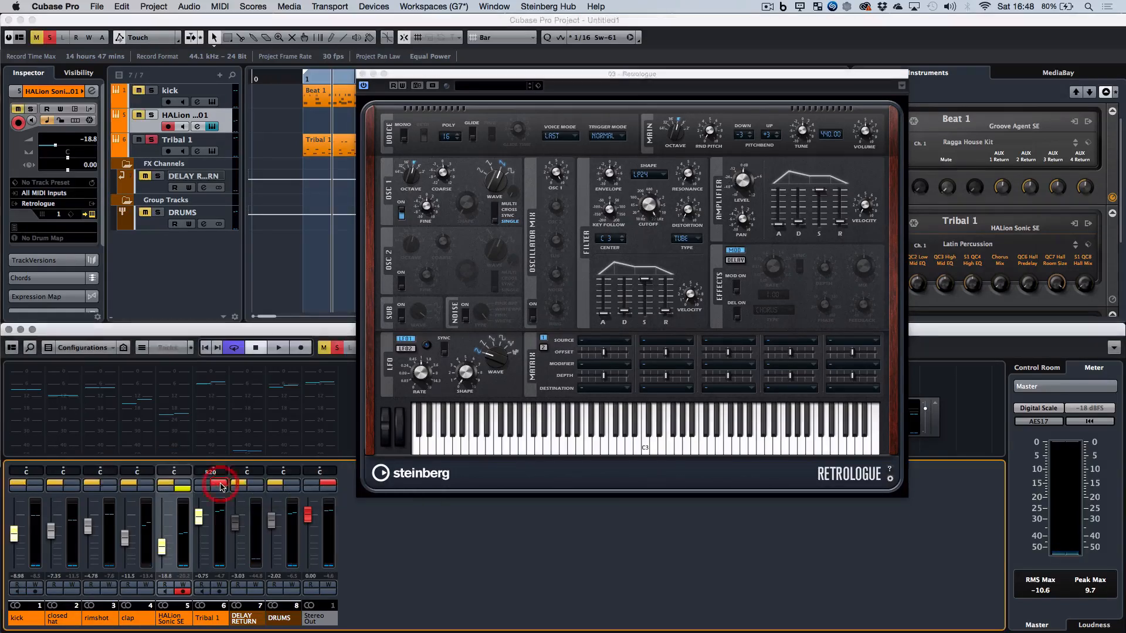
key("space")
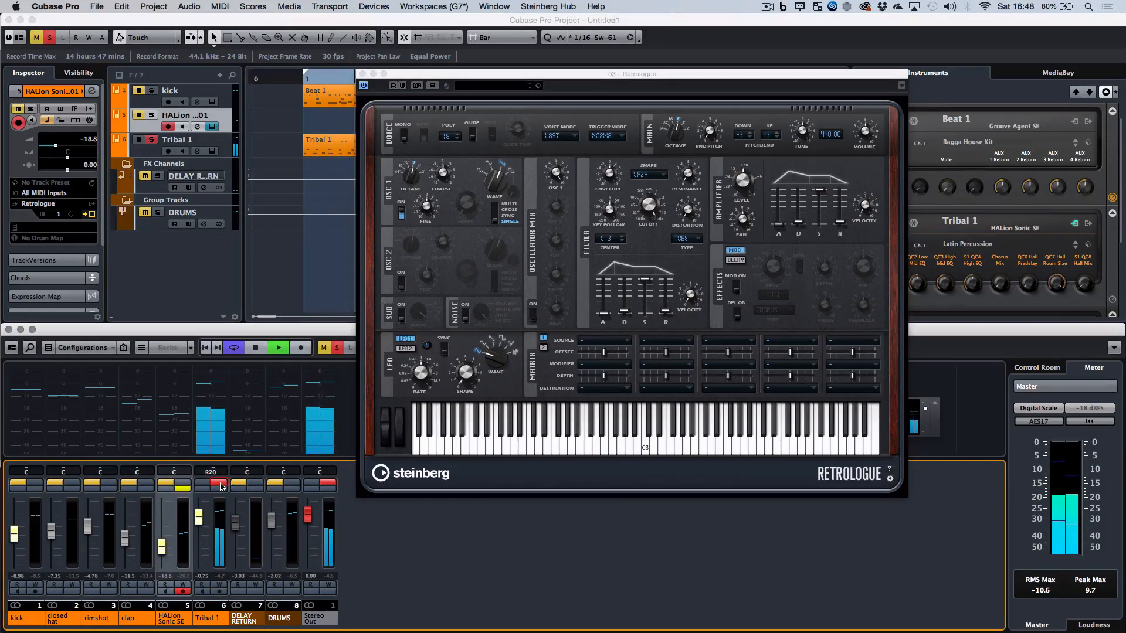
key("space")
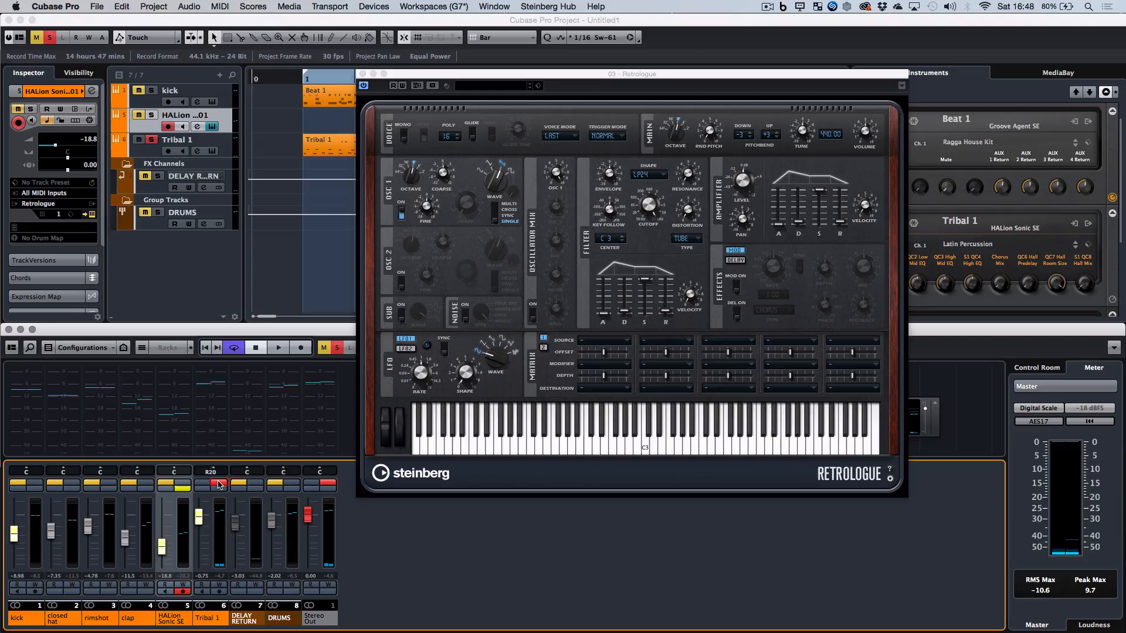
key("space")
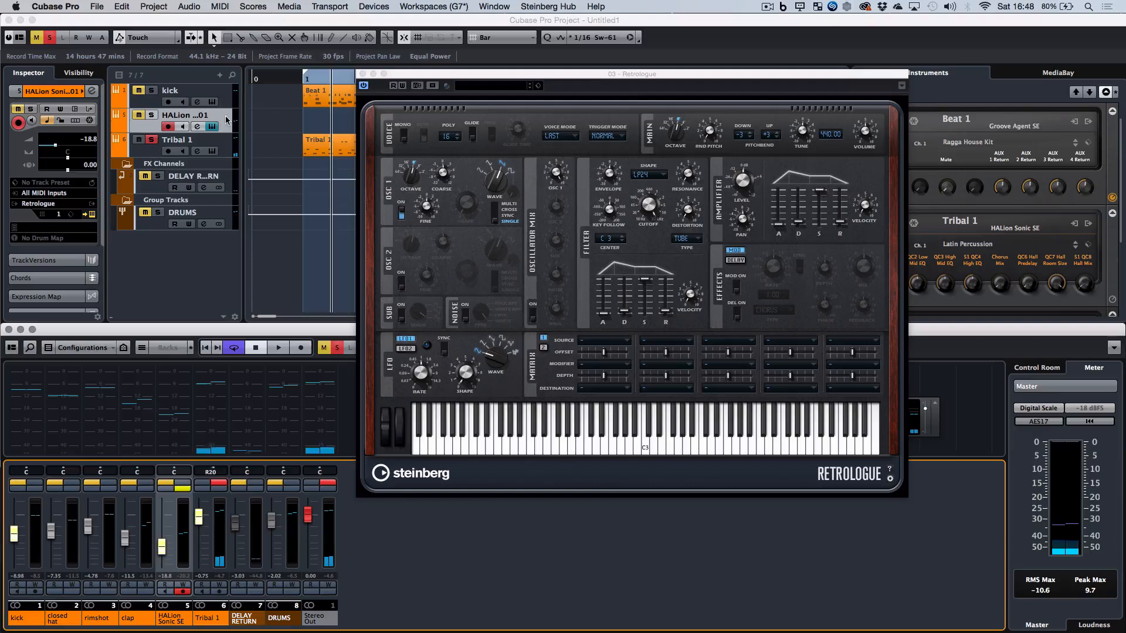
left_click(154, 115)
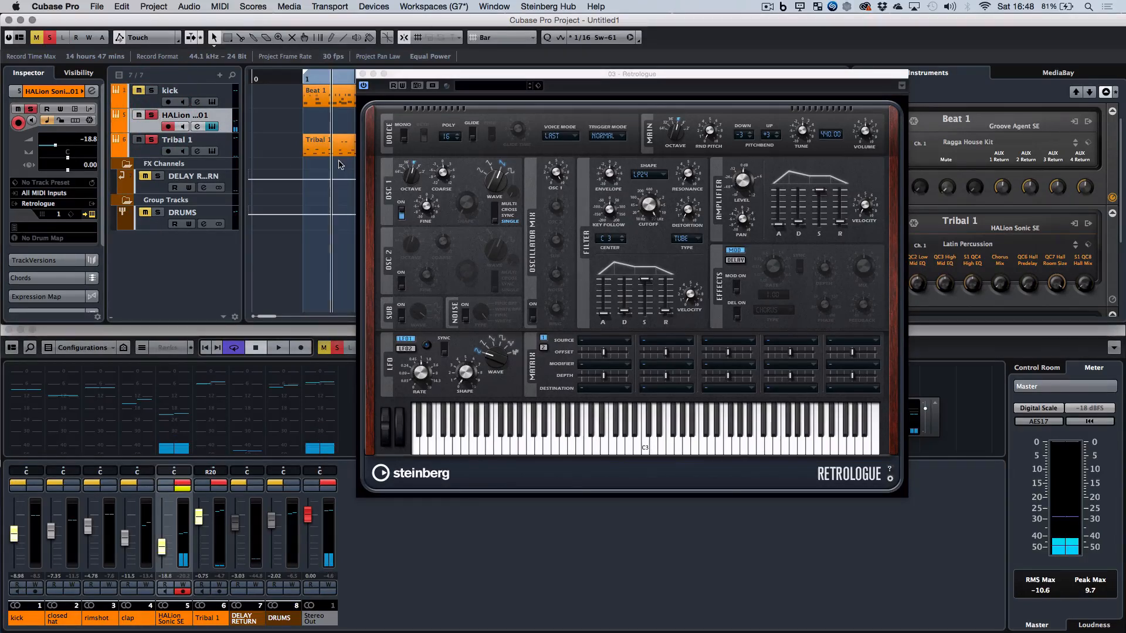
Step: Change oscillator 1's waveform and octave in Retrologue, and set the glide time to 49.5%
left_click(501, 175)
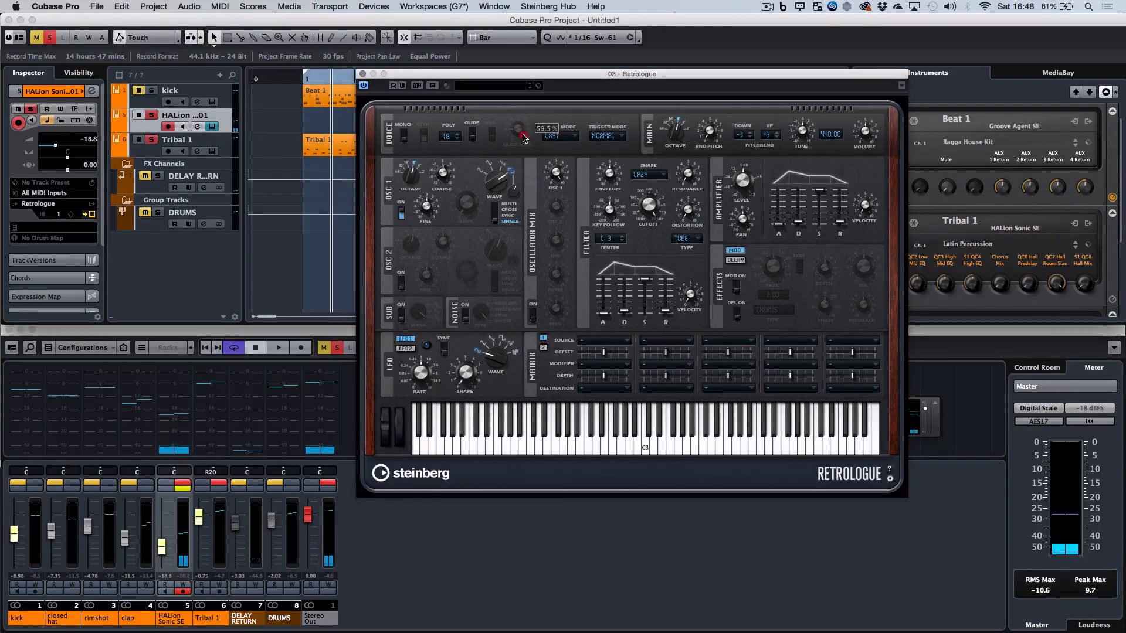
left_click_drag(524, 138, 524, 148)
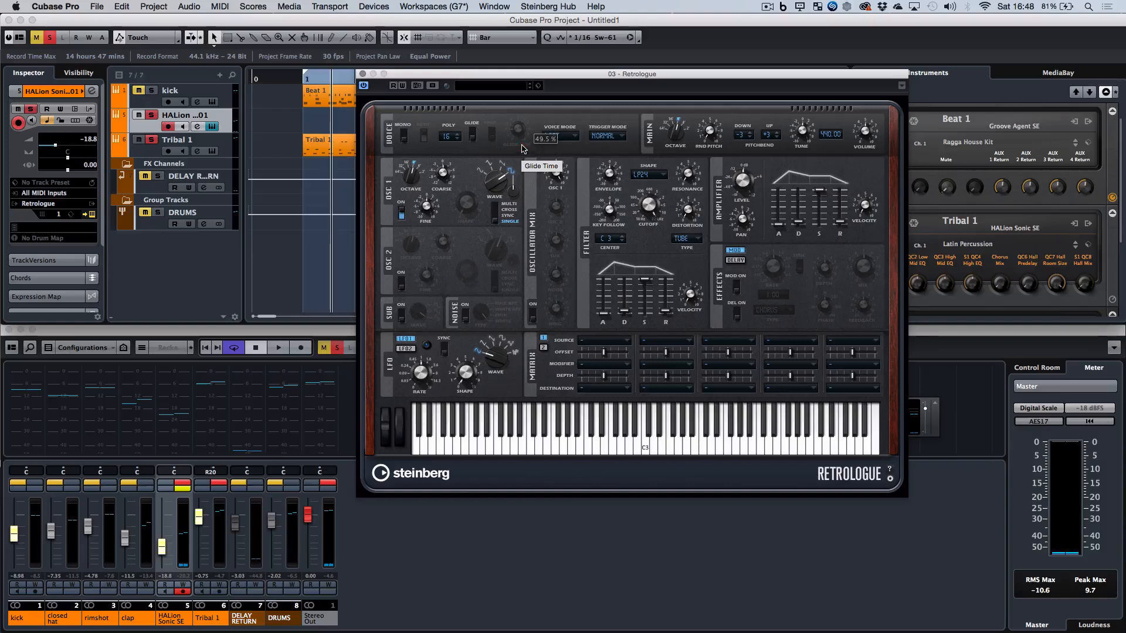
left_click(524, 148)
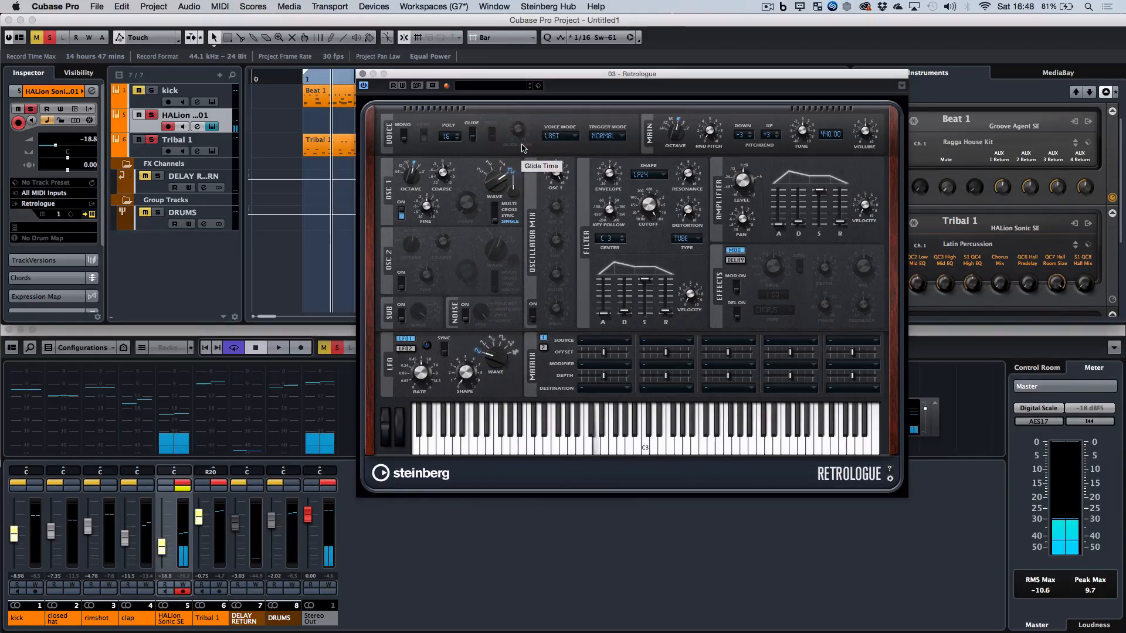
left_click(412, 191)
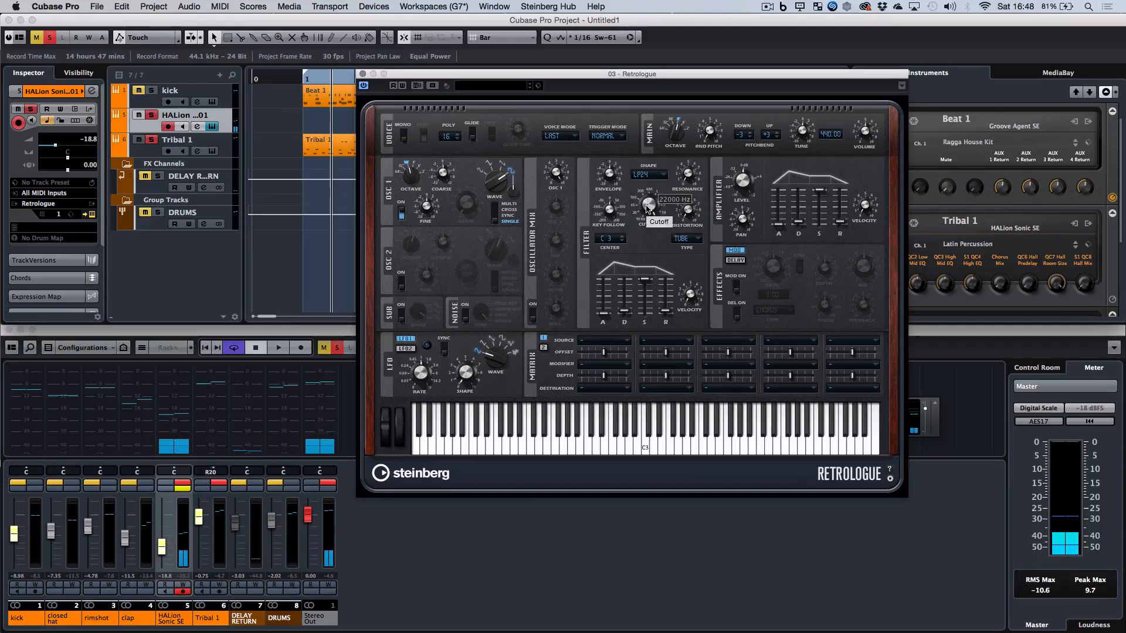
Step: Lower Retrologue's filter cutoff and set the filter envelope amount to about 72%
left_click_drag(647, 205, 665, 240)
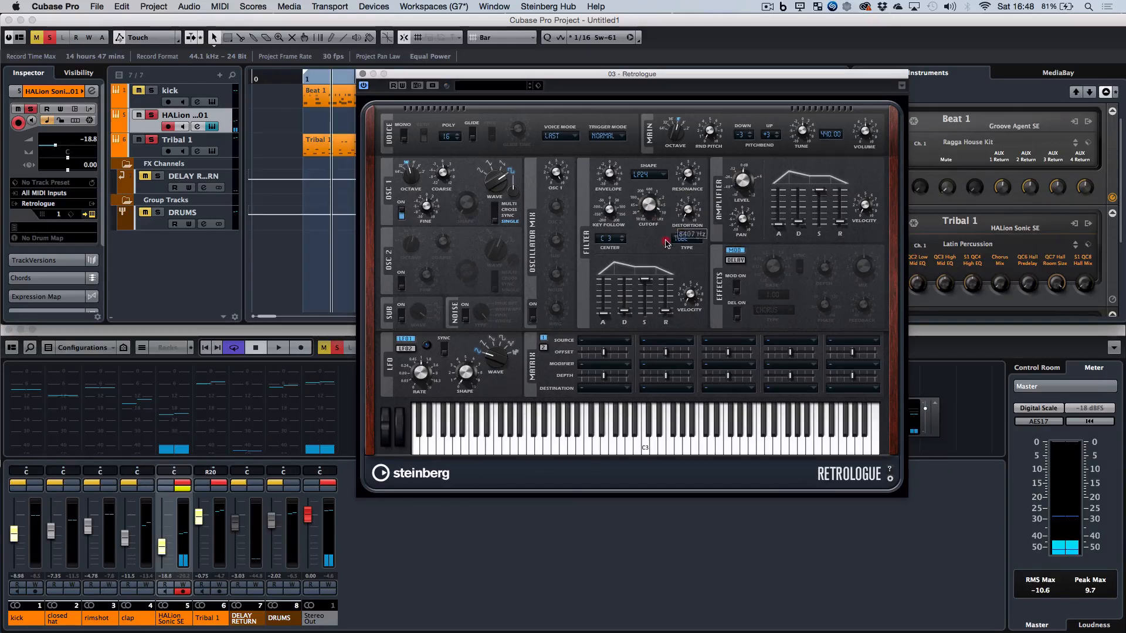
right_click(649, 208)
left_click(650, 209)
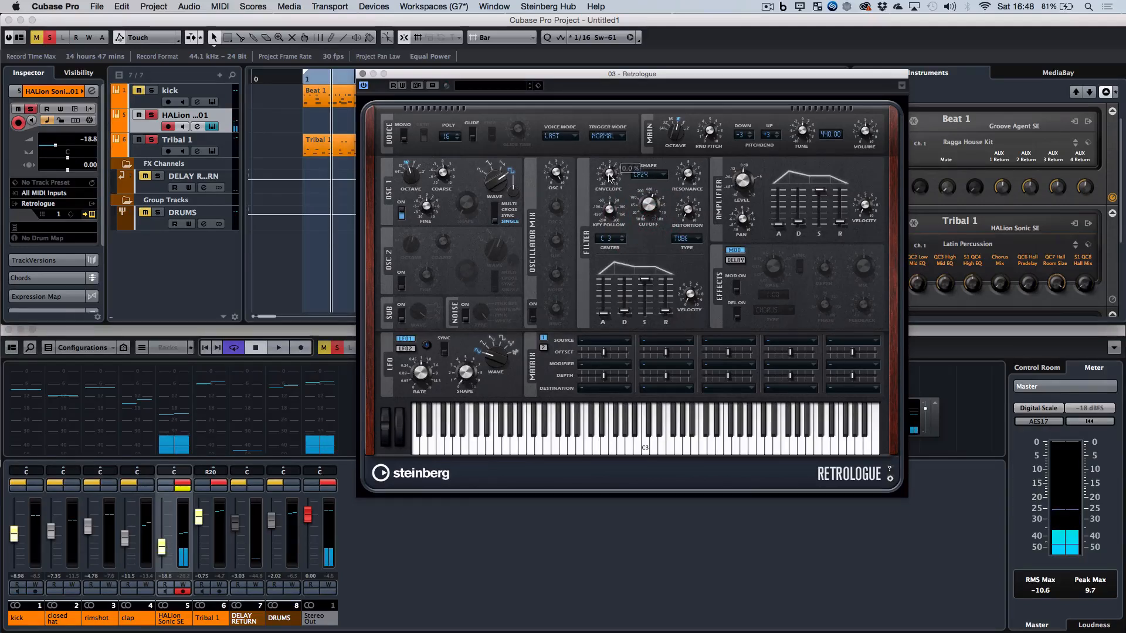
left_click_drag(610, 177, 615, 140)
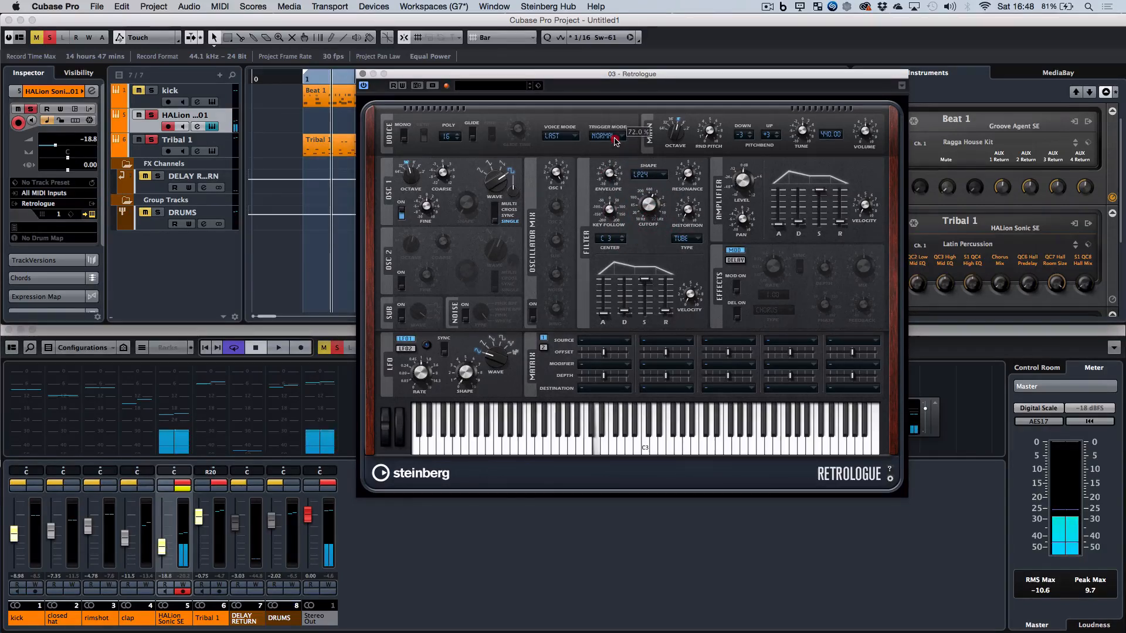
left_click_drag(648, 203, 653, 242)
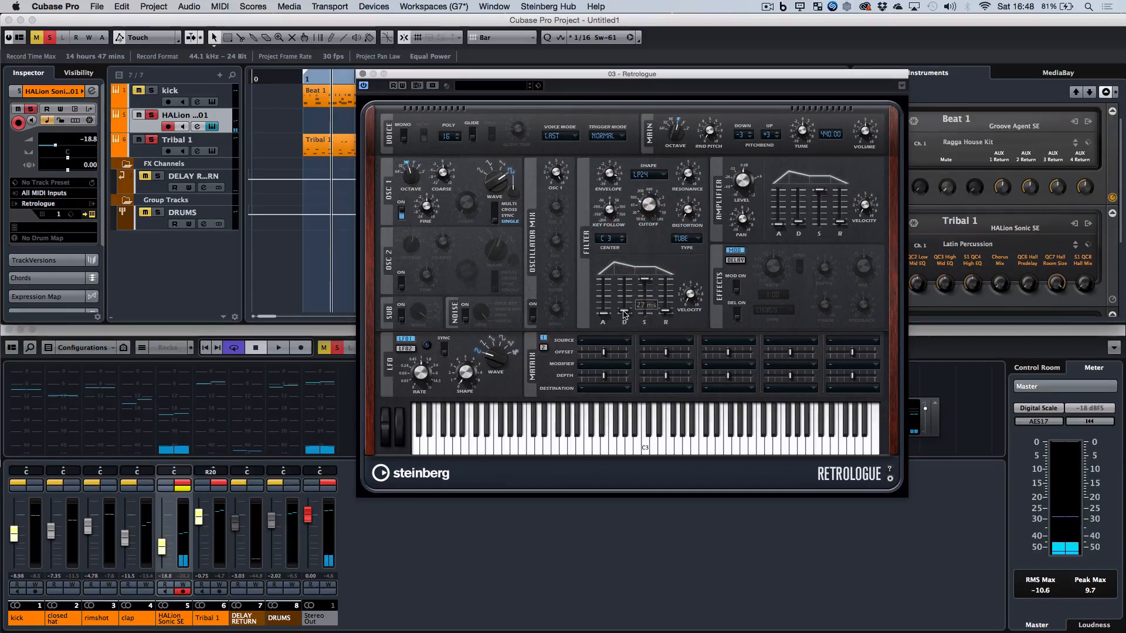
Step: Adjust the sustain and decay of Retrologue's filter envelope, and switch the voice to mono
left_click_drag(643, 286, 624, 302)
left_click(656, 339)
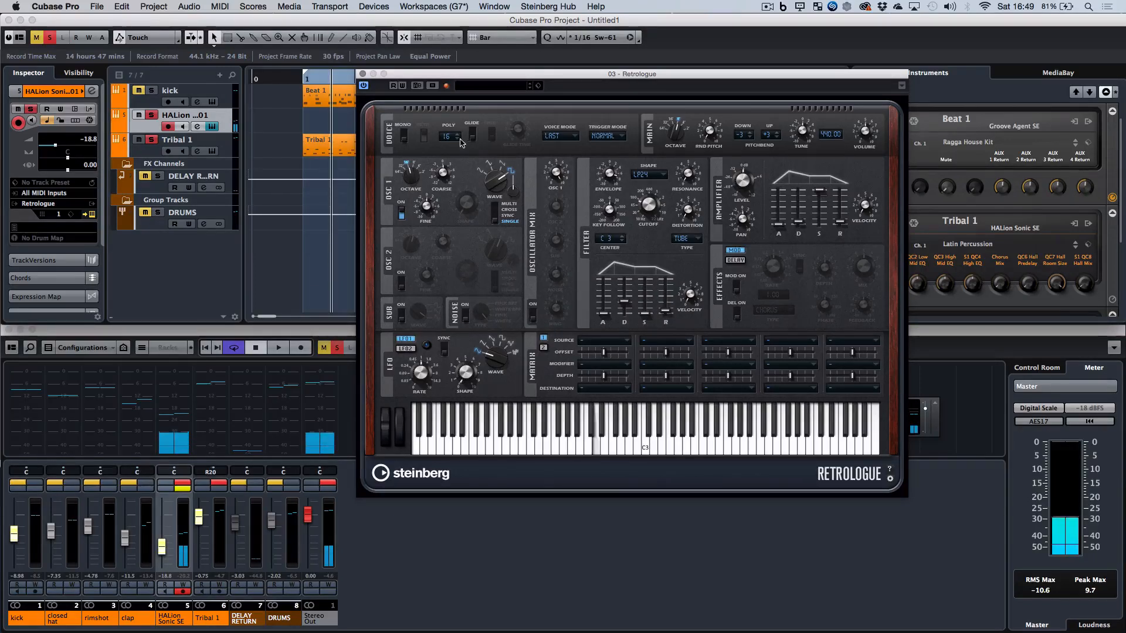
left_click(405, 139)
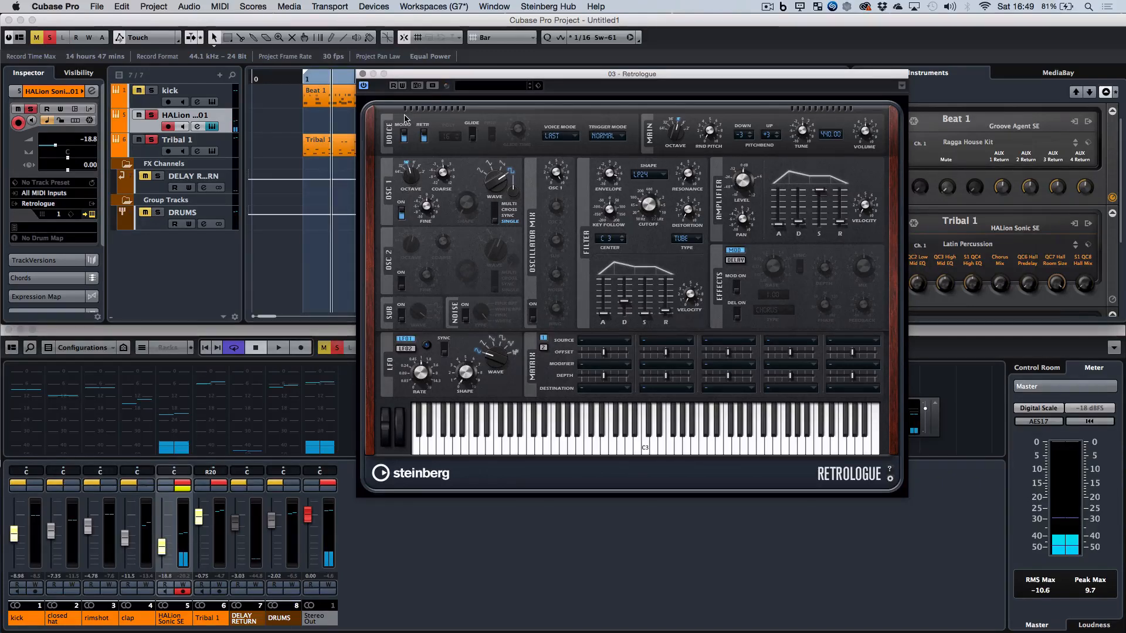
Step: Clear the solos on all tracks and play the full mix with the Retrologue sound
left_click(151, 115)
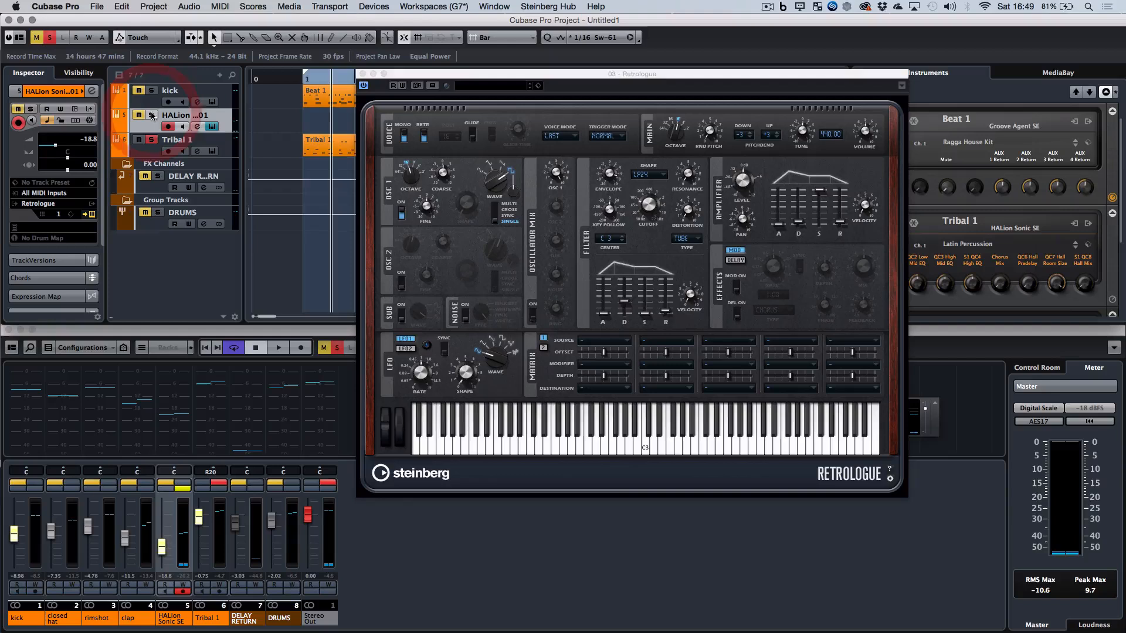
left_click(47, 39)
key("space")
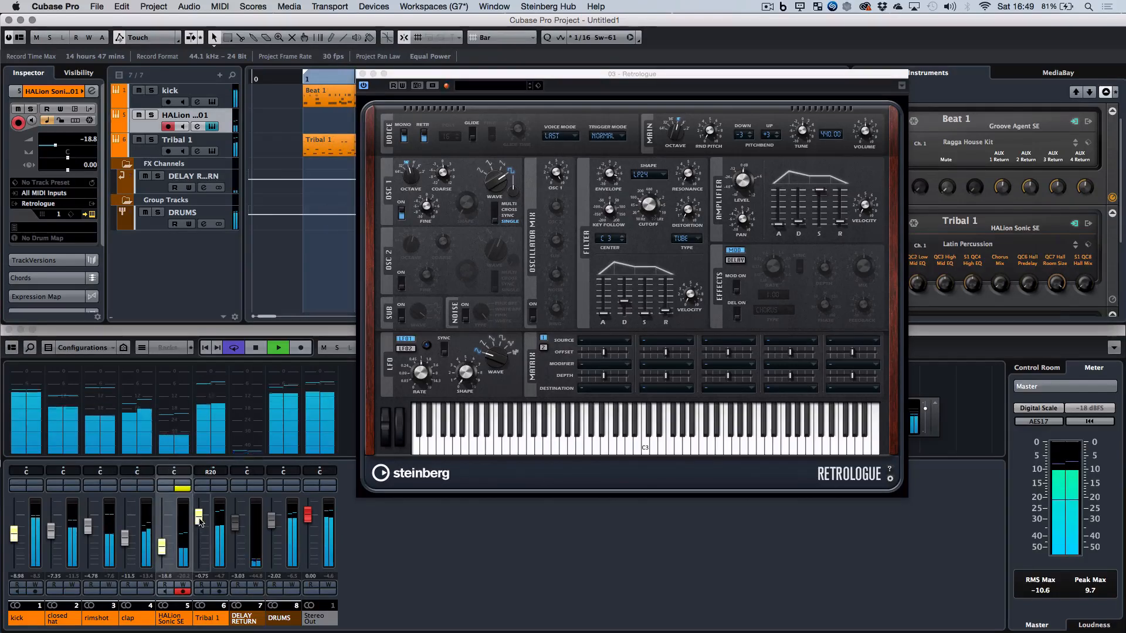
Step: Lower the Tribal 1 fader to -3.30 dB and raise the HALion Sonic SE 01 fader to -9.32 dB while the mix plays
left_click_drag(199, 516, 200, 523)
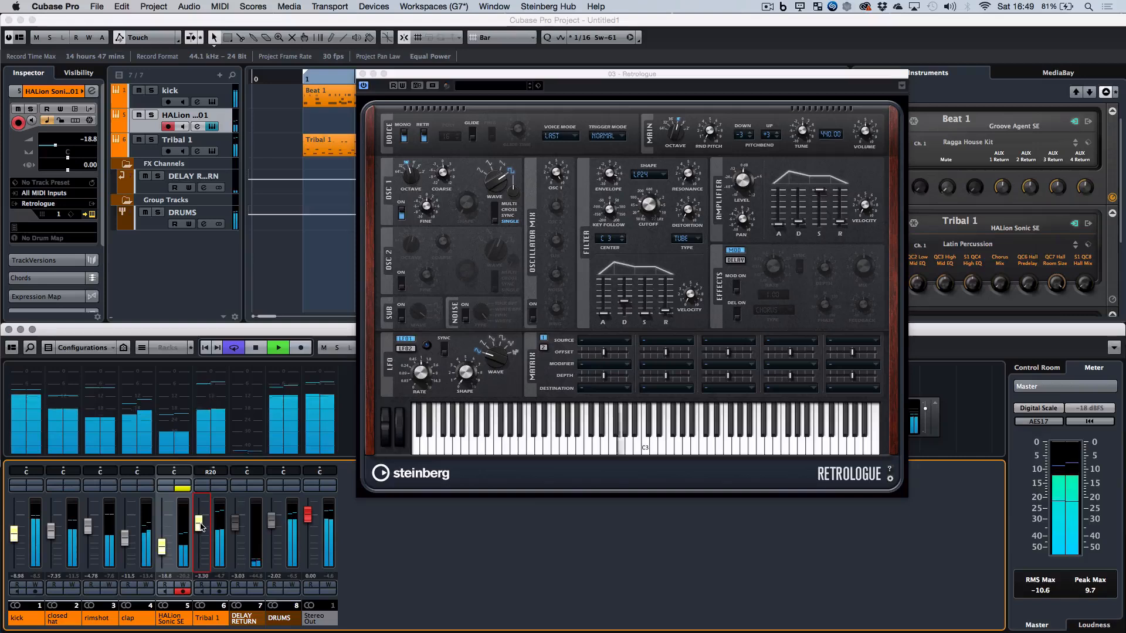
left_click_drag(162, 547, 162, 530)
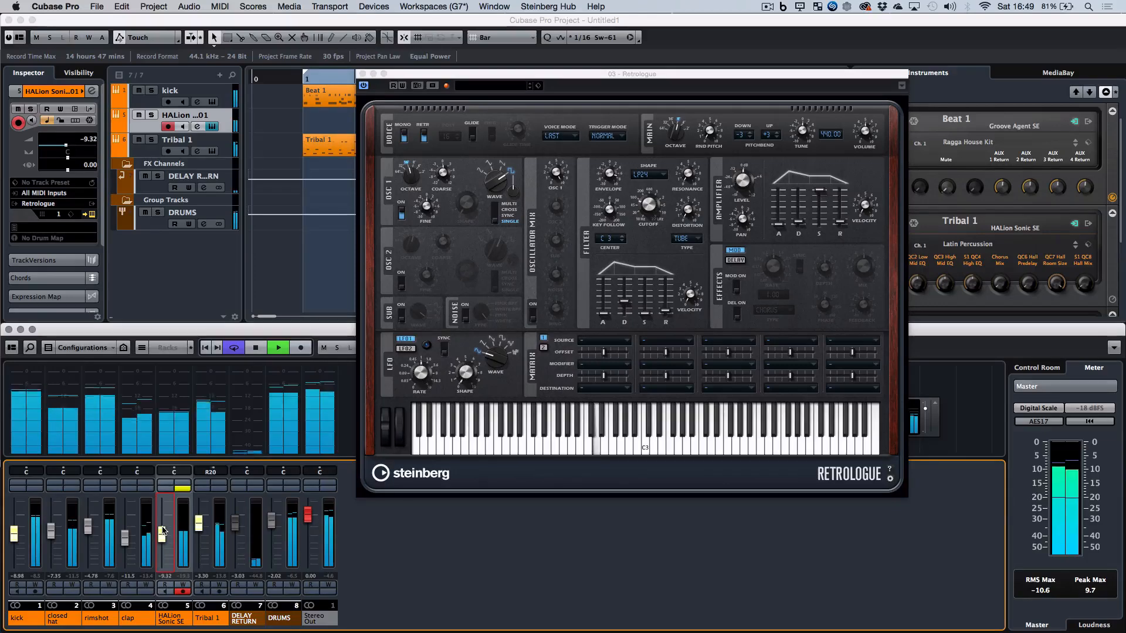
key("space")
left_click(362, 74)
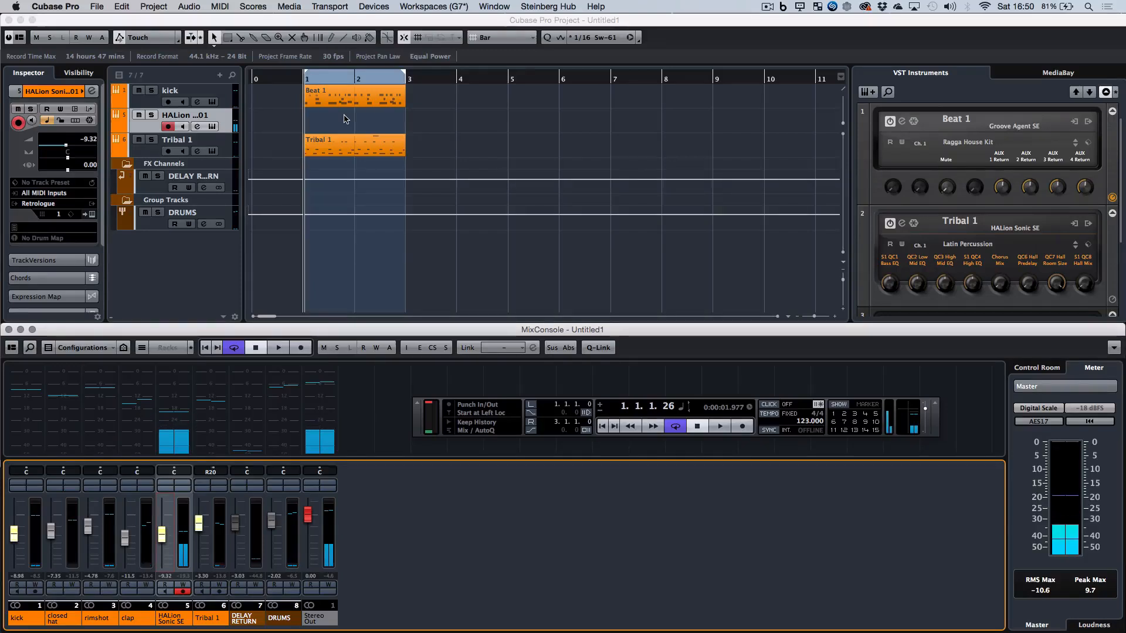
Step: Record a MIDI part on the HALion Sonic SE 01 track from bar 1 with cycle off, and play it back looped
key("KP_Divide")
key("KP_Multiply")
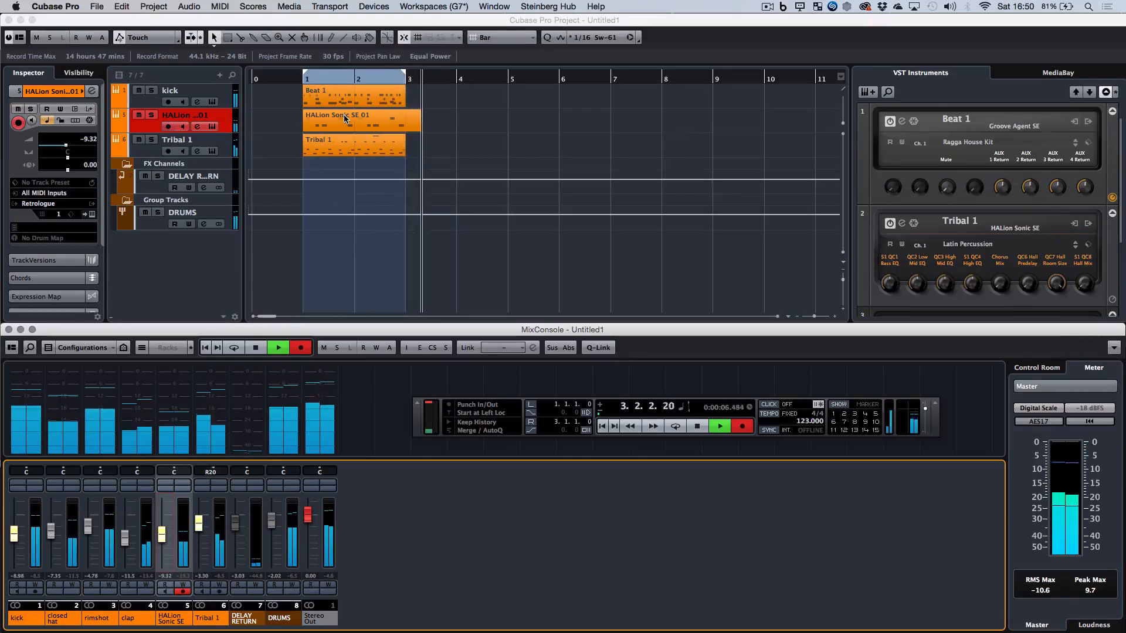
key("space")
key("slash")
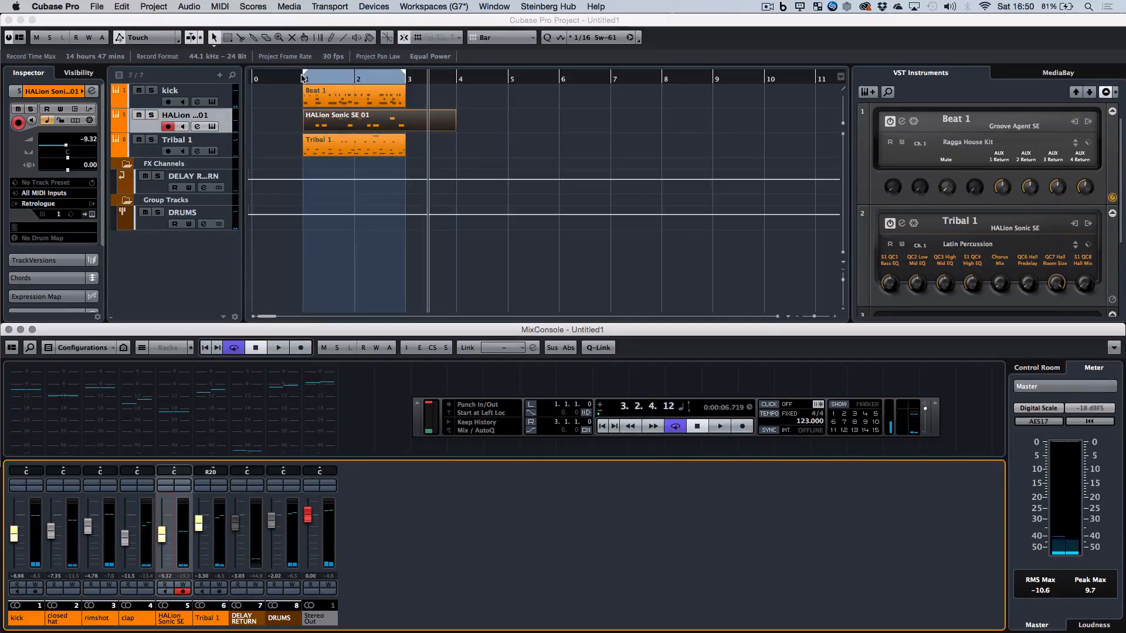
left_click(301, 79)
key("space")
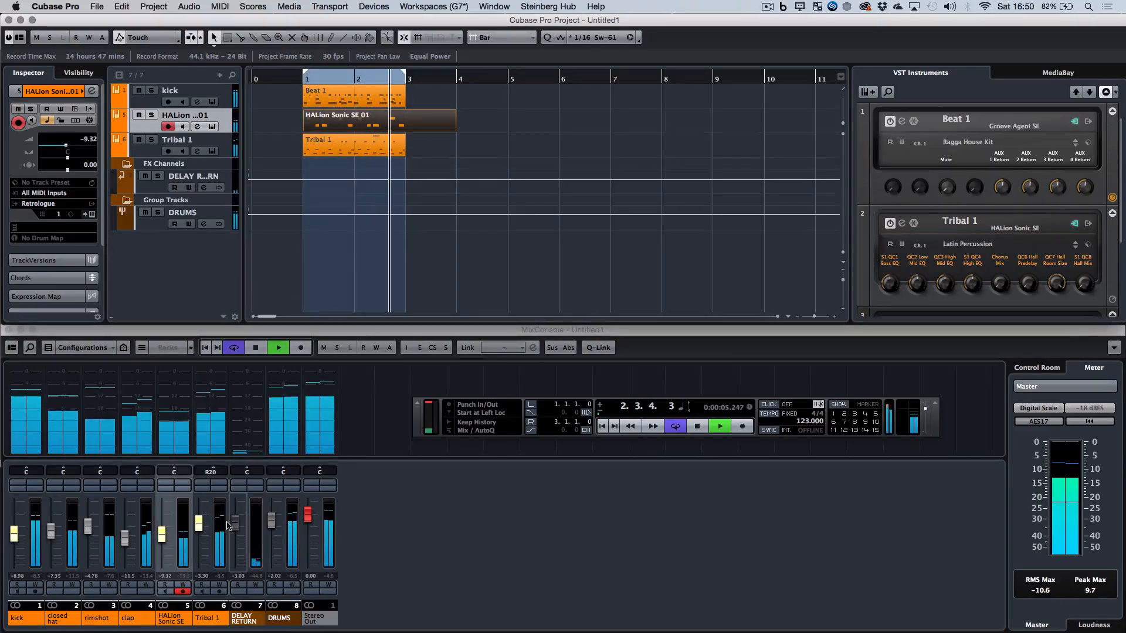
Step: Rename the HALion Sonic SE channel to BASS and raise its fader to -6.15 dB
left_click(176, 618)
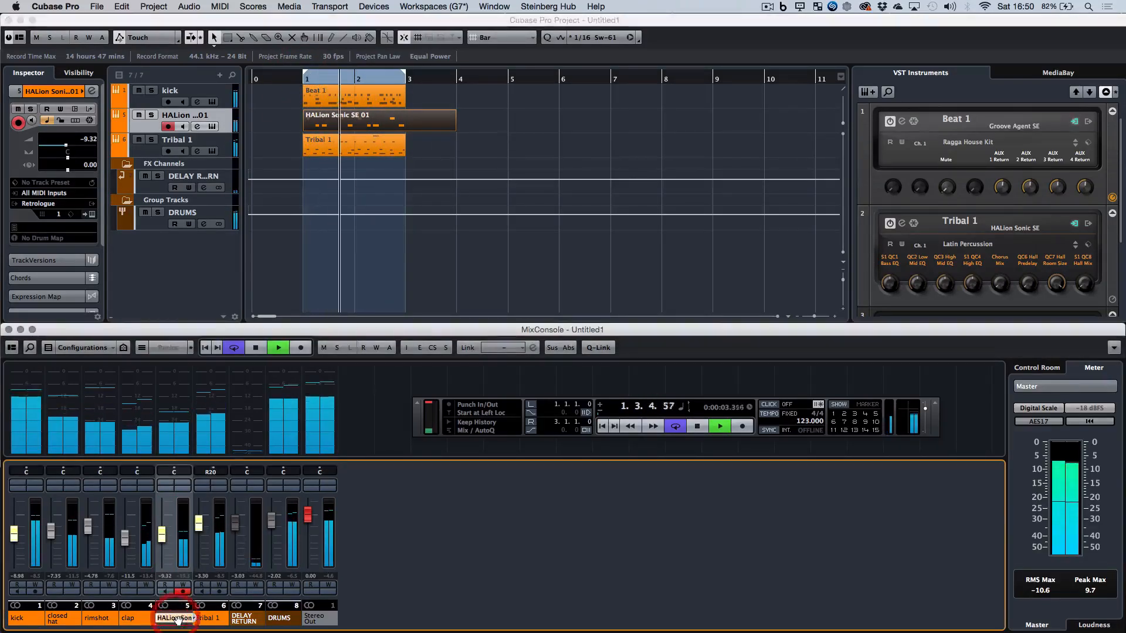
type("BASS")
key("Return")
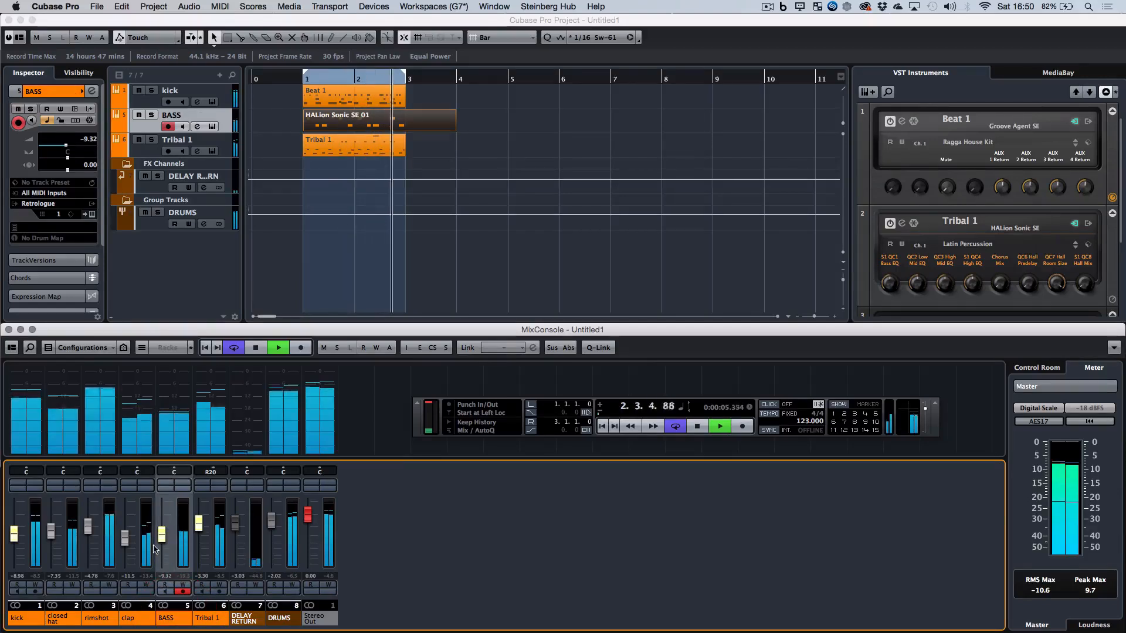
left_click_drag(161, 535, 162, 527)
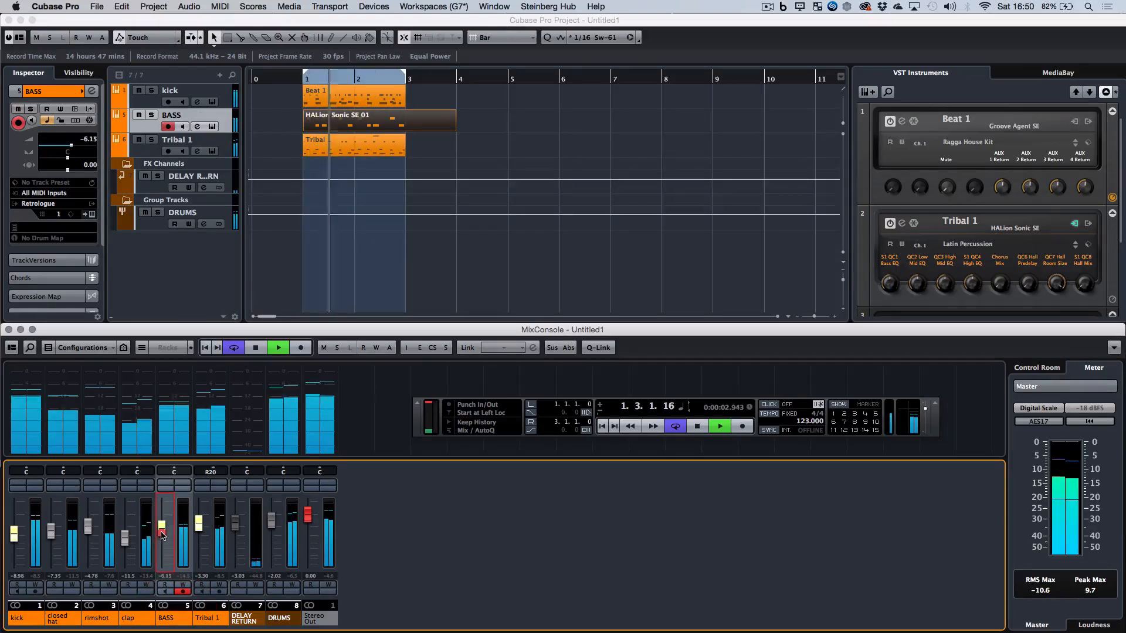
Step: Fine-tune the filter envelope amount and cutoff of the BASS channel's Retrologue while the loop plays
left_click(184, 487)
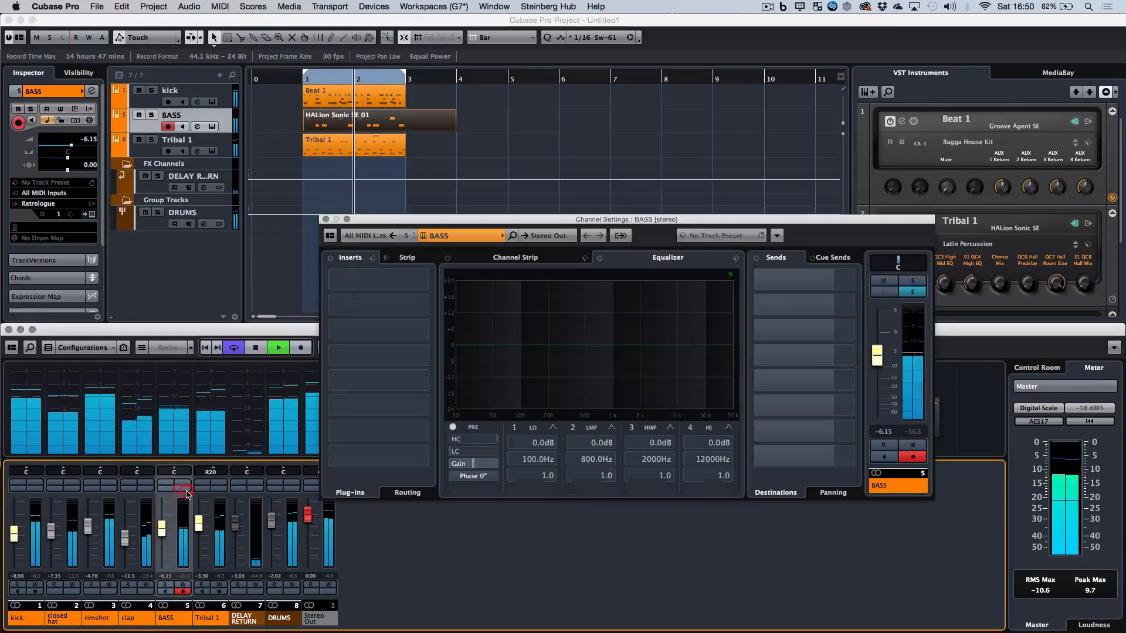
left_click(423, 236)
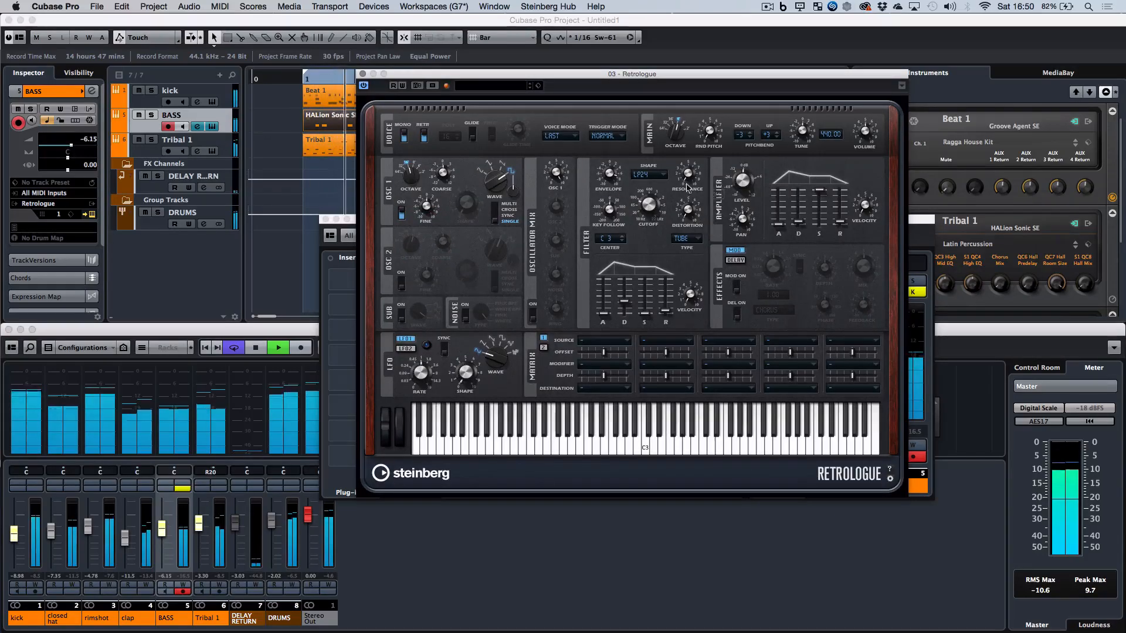
mouse_move(611, 178)
left_click_drag(610, 173, 610, 176)
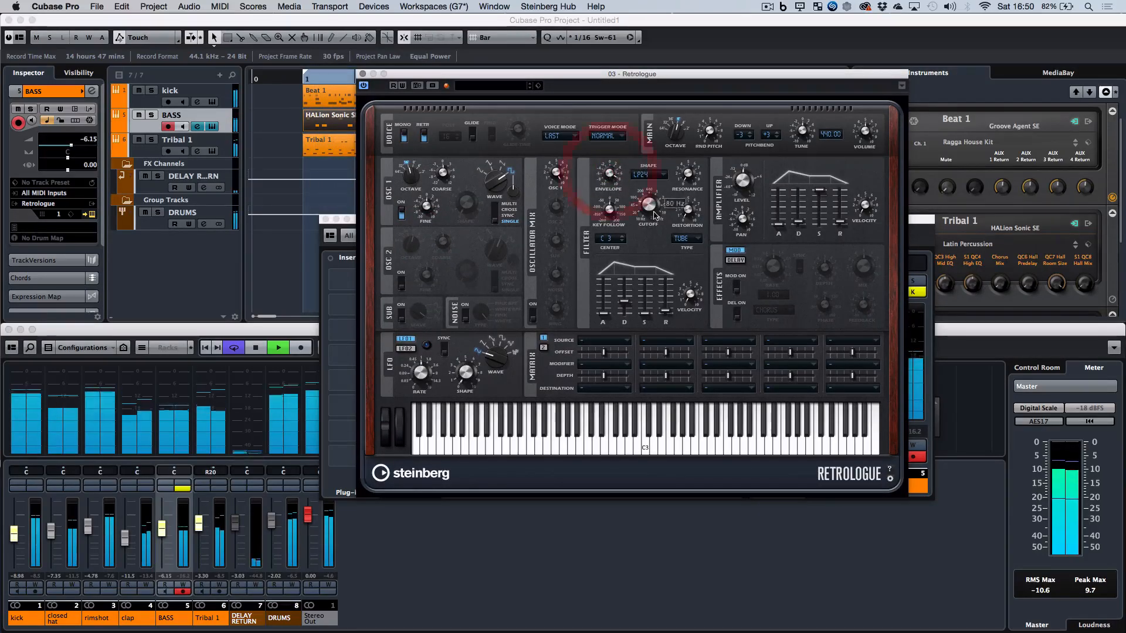
left_click_drag(651, 207, 656, 211)
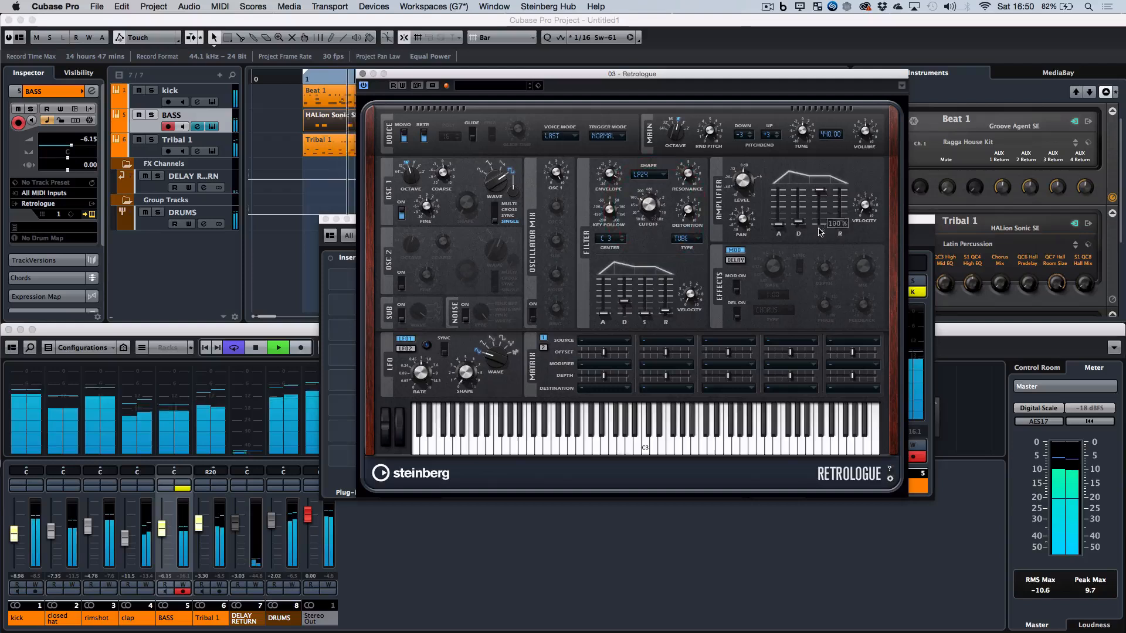
Step: Shorten the amplifier envelope's release in the bass Retrologue and set the amplifier level to -1.8 dB
mouse_move(840, 218)
left_click_drag(839, 217, 840, 222)
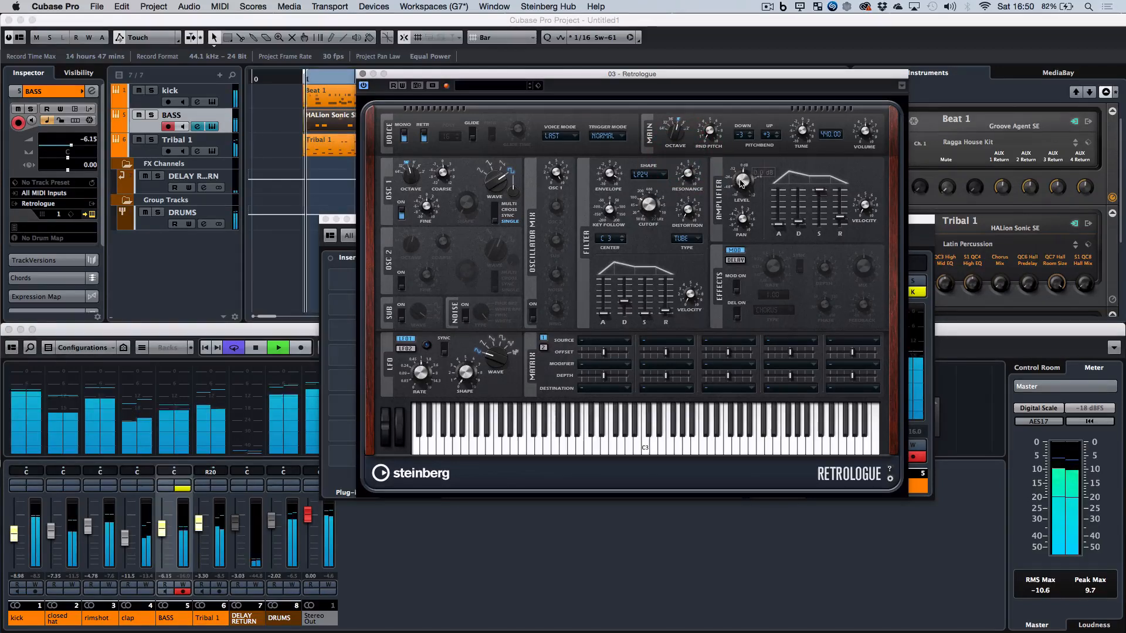
left_click_drag(741, 179, 740, 182)
key("space")
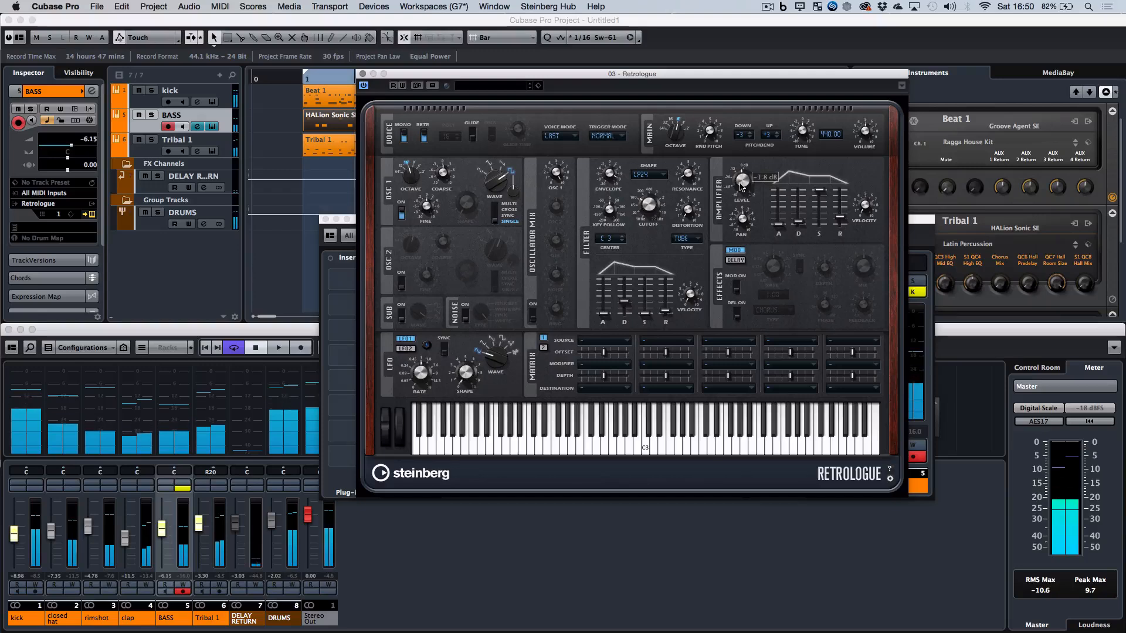
left_click(360, 74)
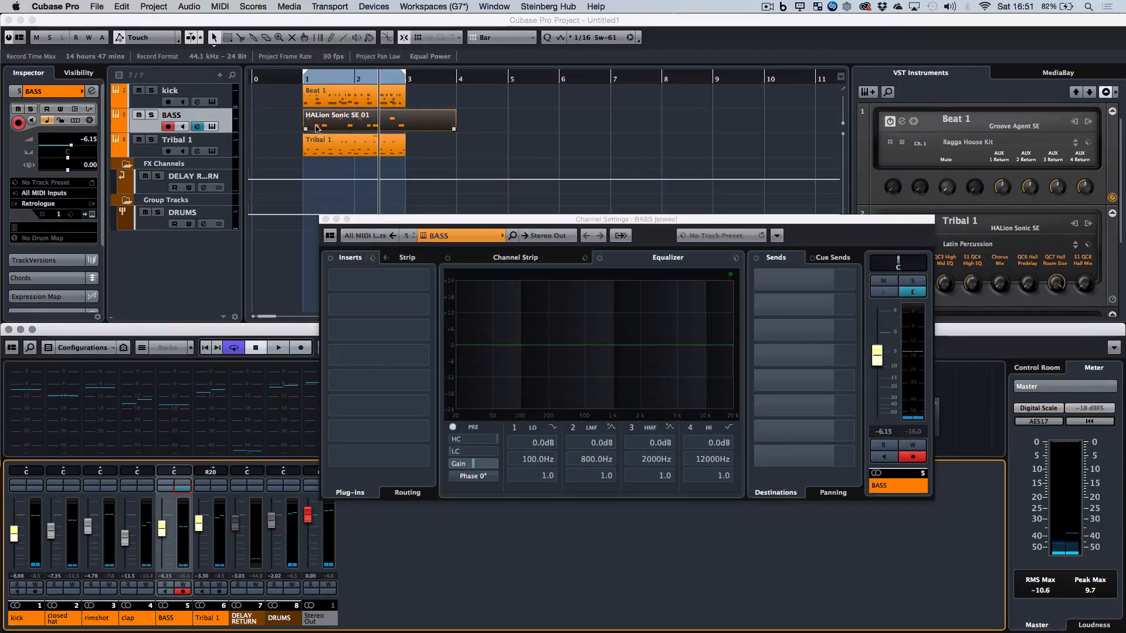
Step: Apply the track name BASS to the recorded part, trim its end to bar 3, and play the loop from bar 1
double_click(194, 116)
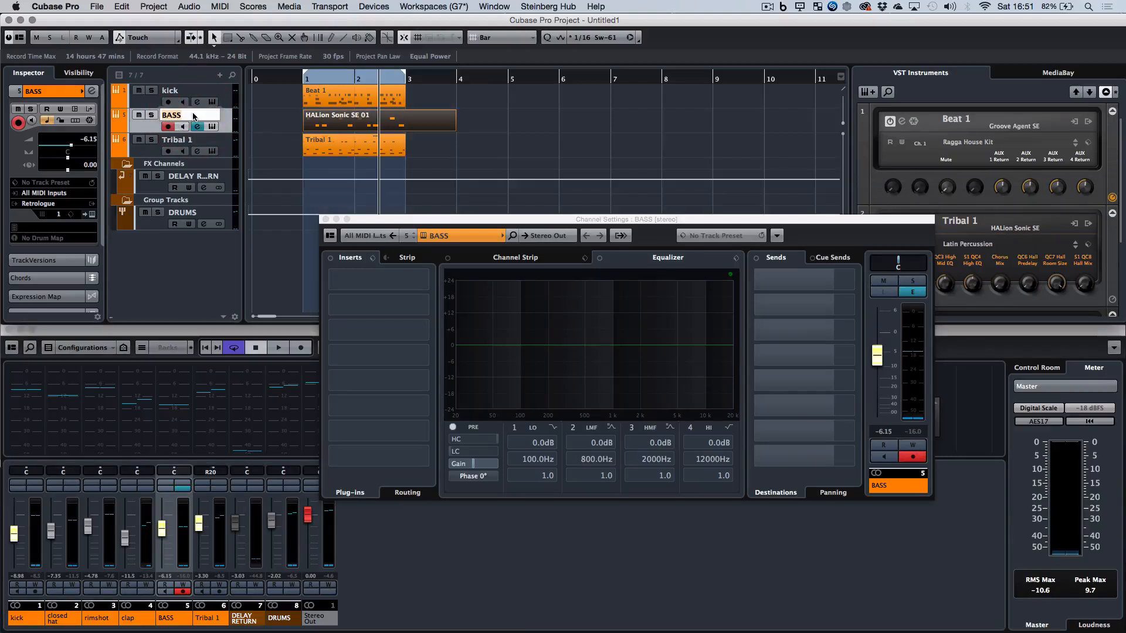
key("alt+Return")
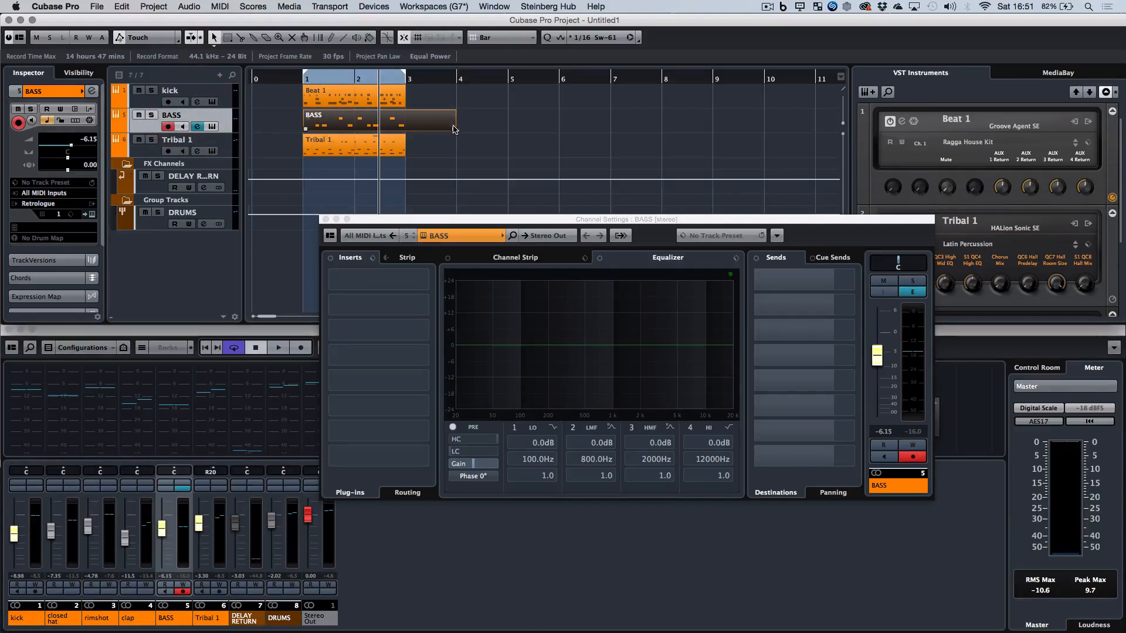
left_click_drag(454, 129, 411, 131)
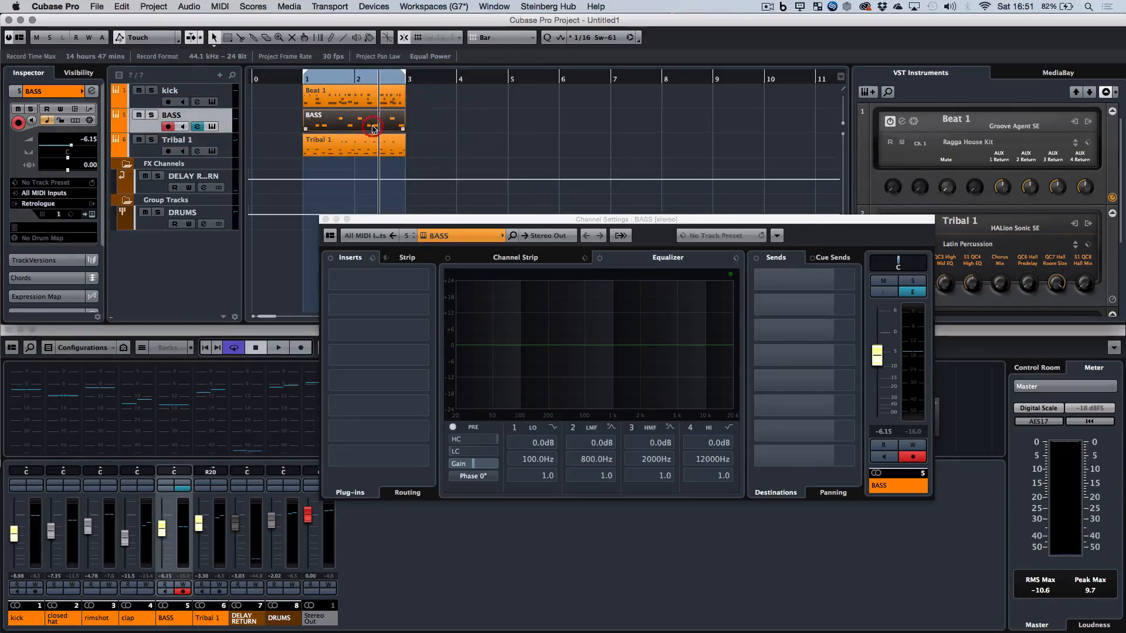
left_click(298, 79)
key("space")
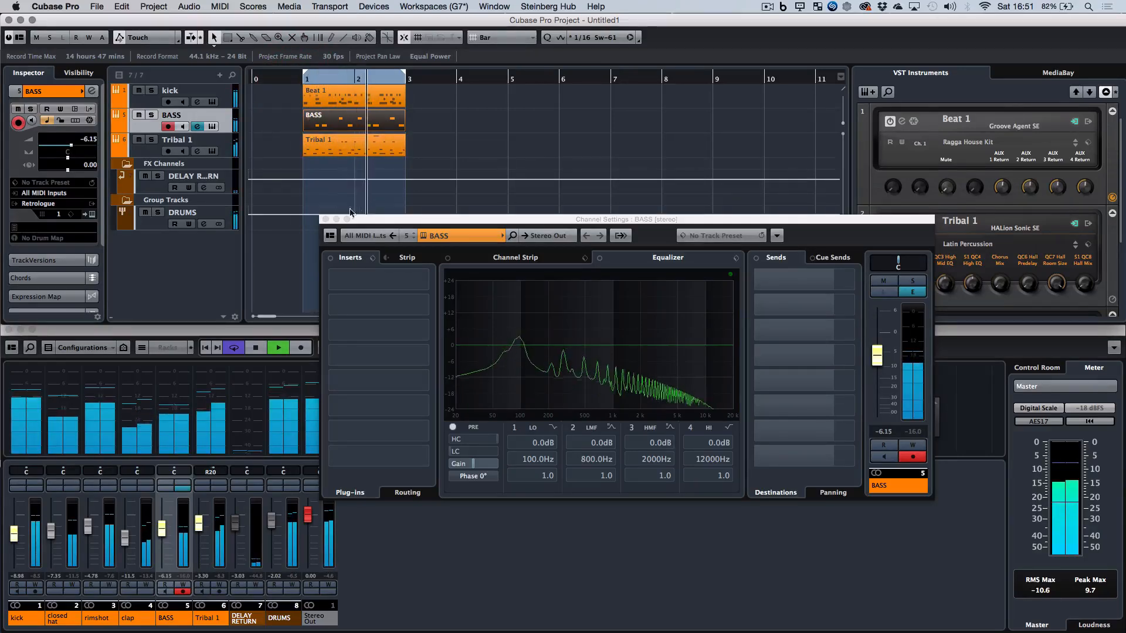
left_click(326, 219)
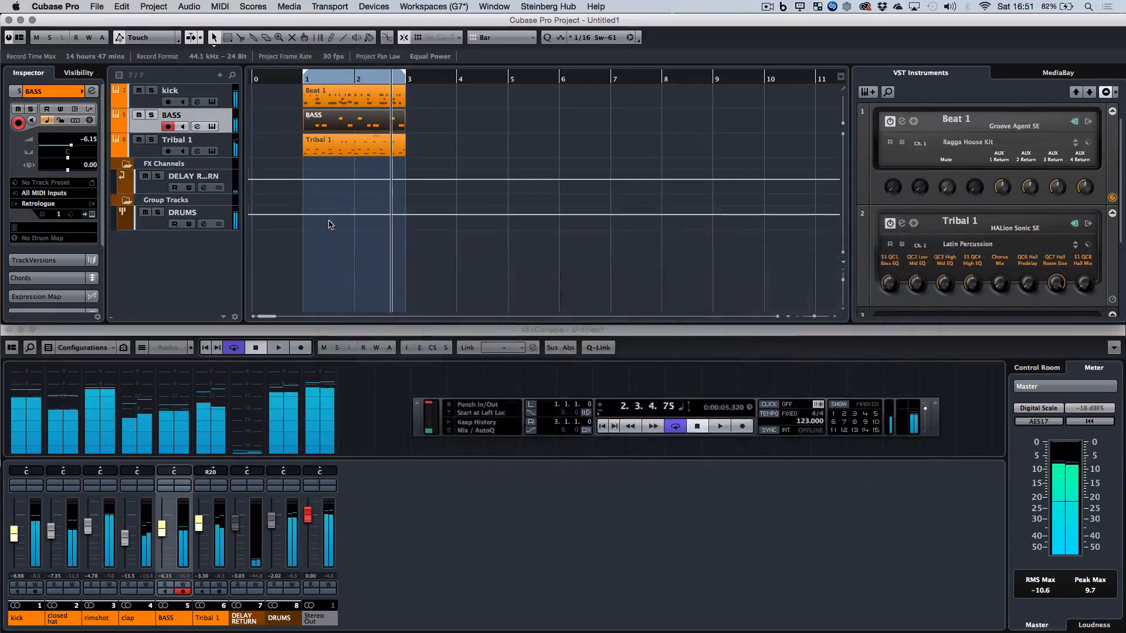
Step: Set Tribal 1's low-cut filter to 113.5 Hz, and audition it soloed with BASS and in the full mix
left_click(222, 491)
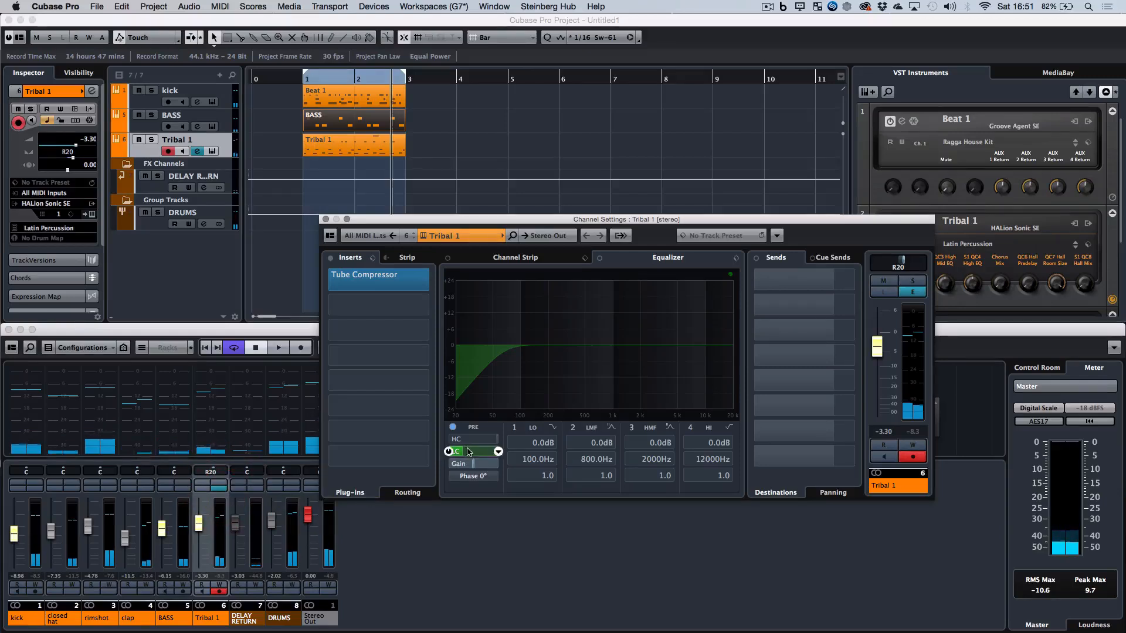
left_click_drag(476, 452, 478, 444)
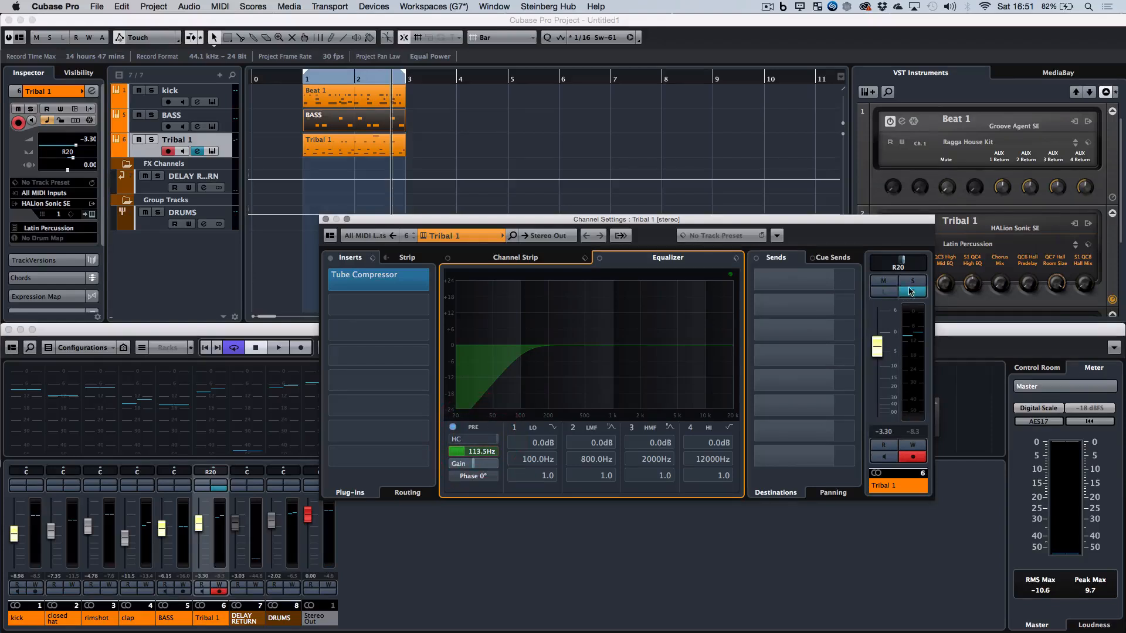
left_click(911, 282)
left_click(183, 484)
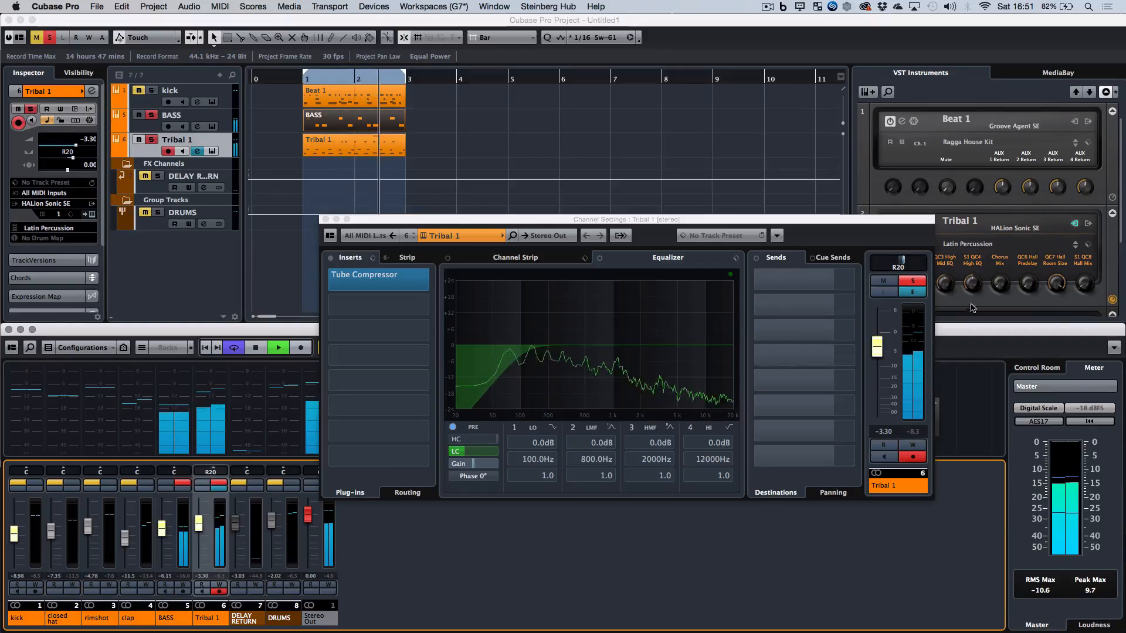
left_click(50, 38)
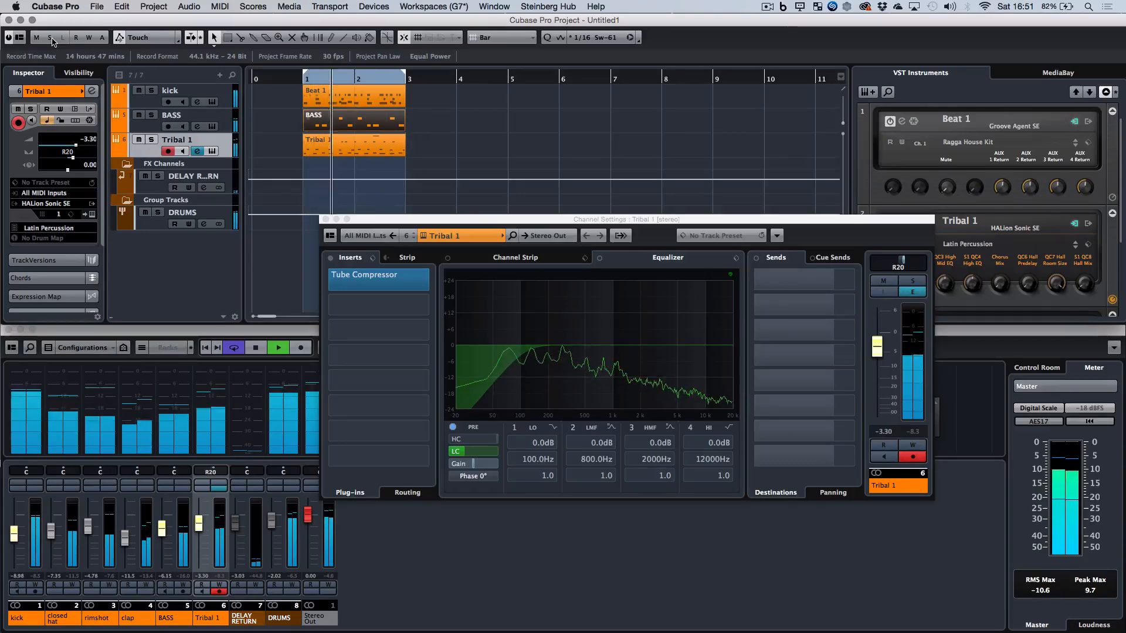
left_click(327, 221)
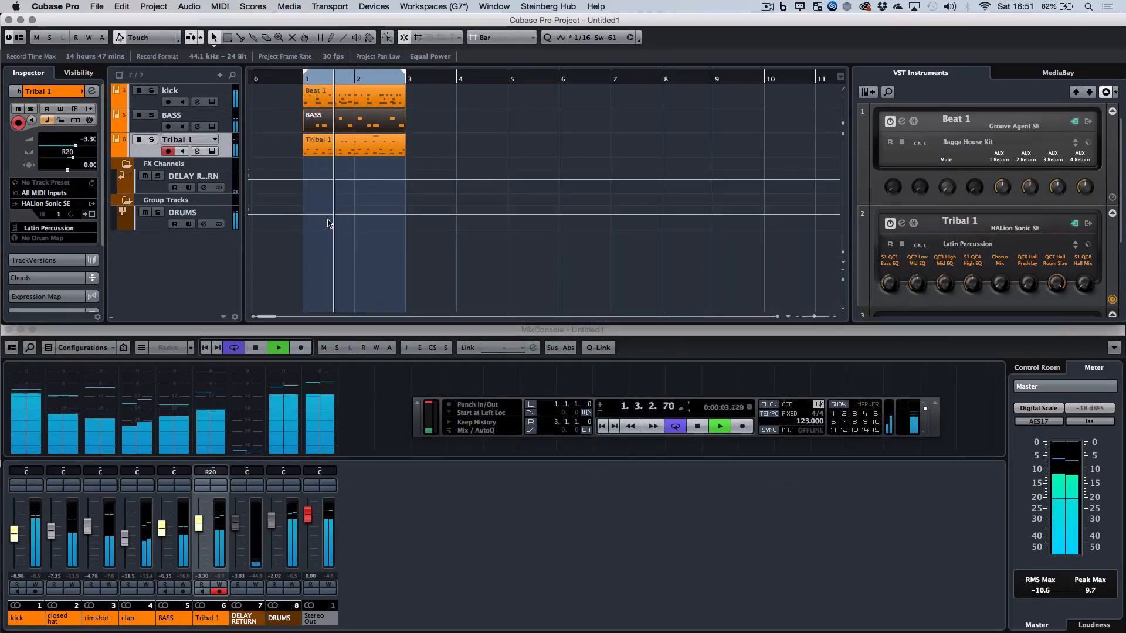
key("space")
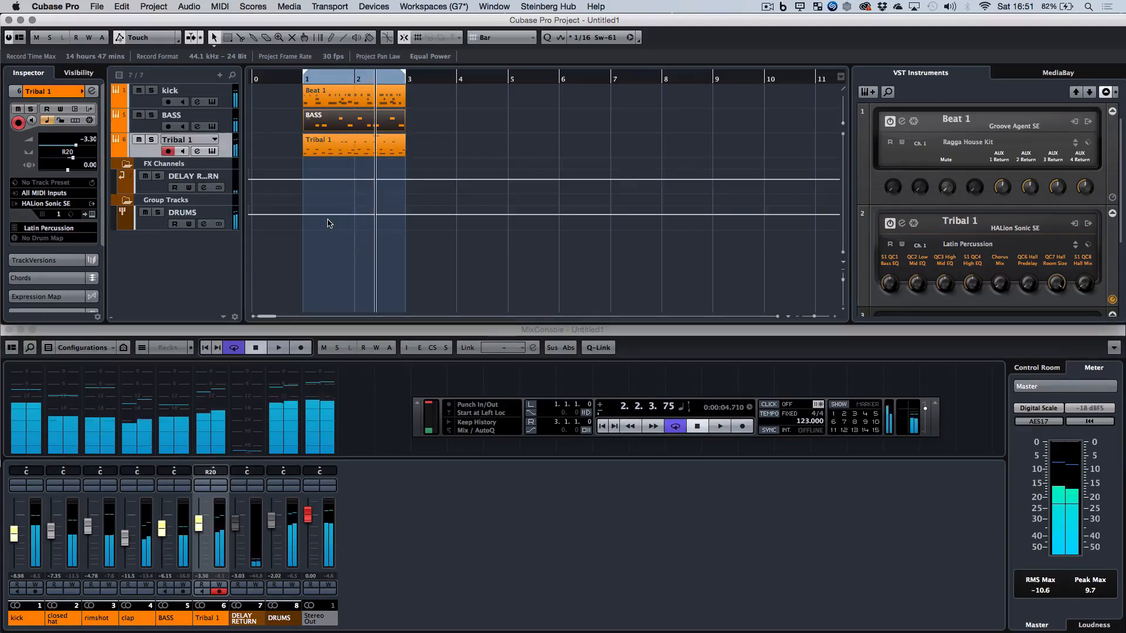
Step: Add an instrument track with the Retrologue synth and set its fader to about -23.6 dB against the playing mix
left_click(220, 74)
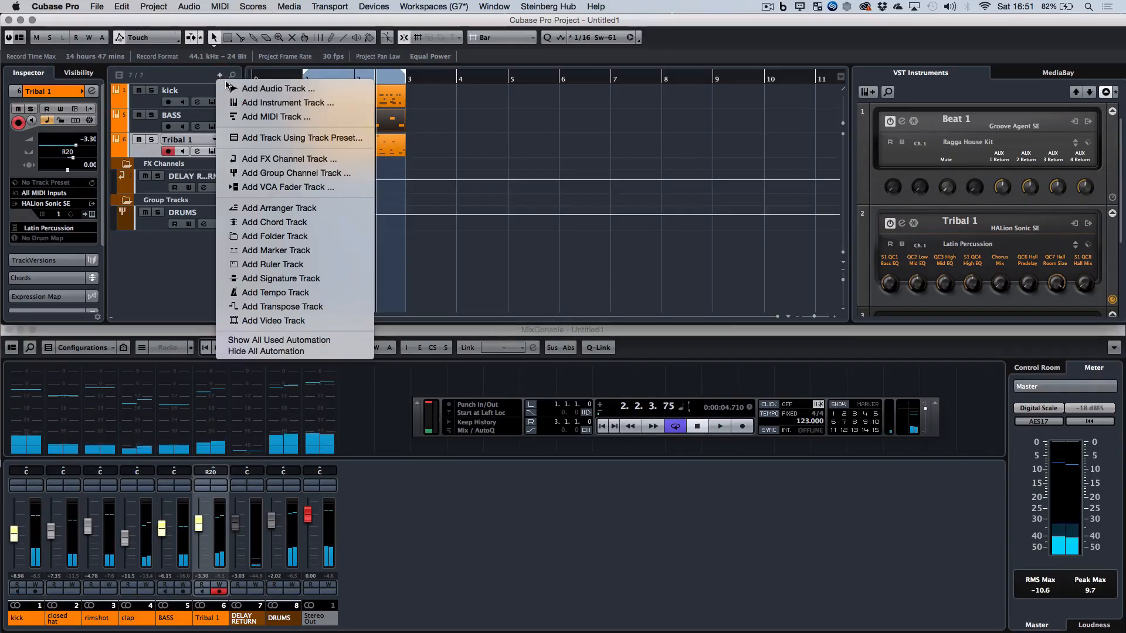
left_click(269, 102)
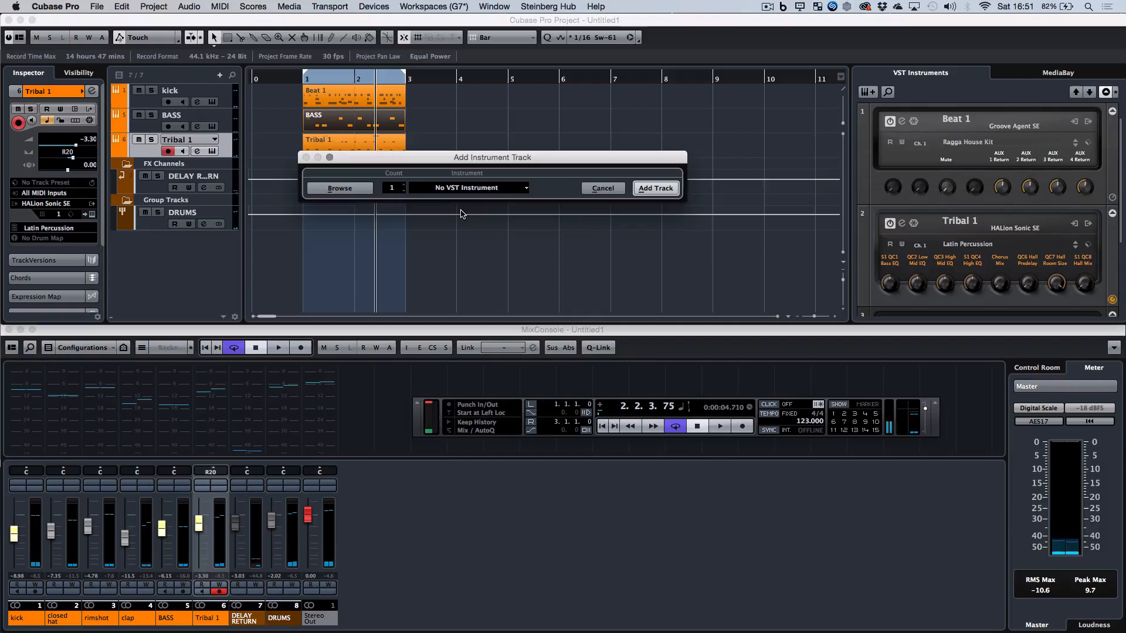
left_click(519, 188)
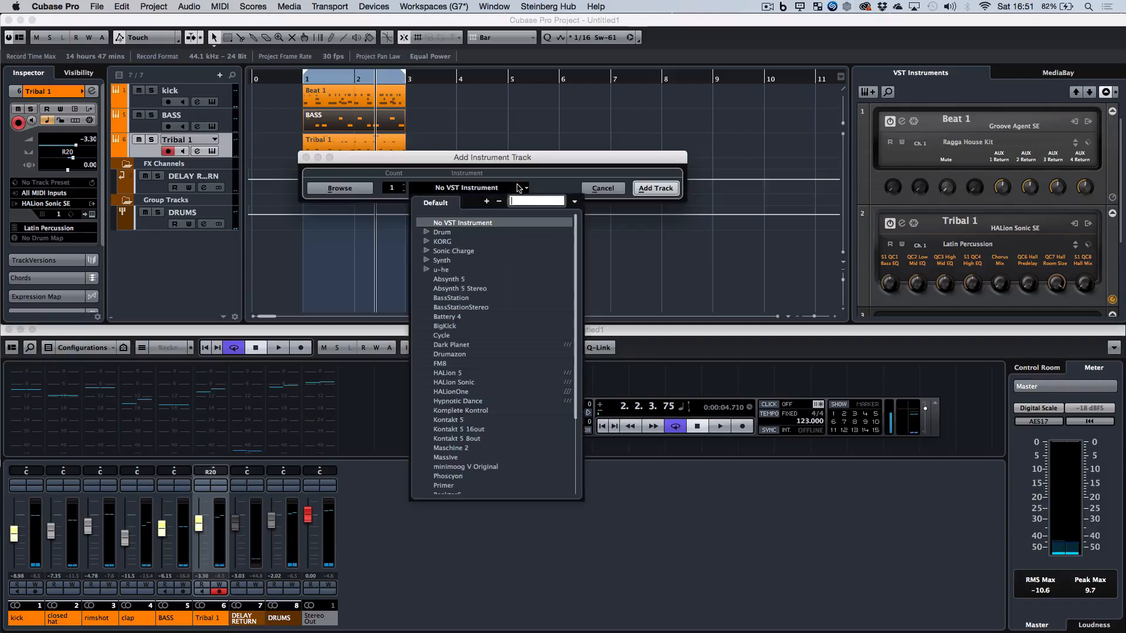
left_click(428, 261)
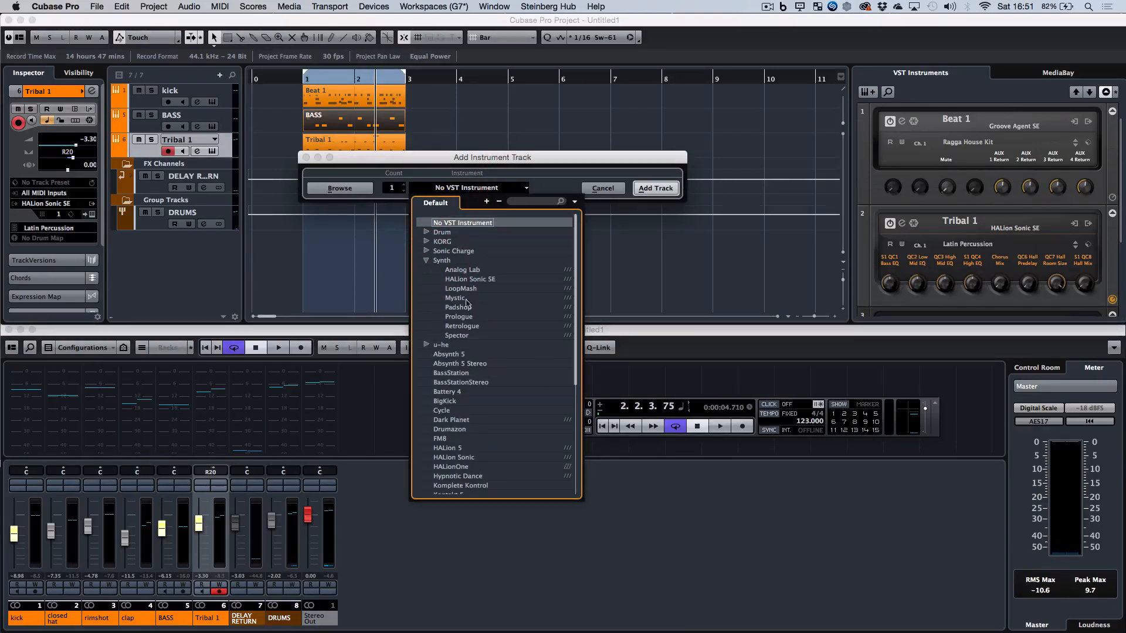
left_click(460, 326)
left_click(654, 188)
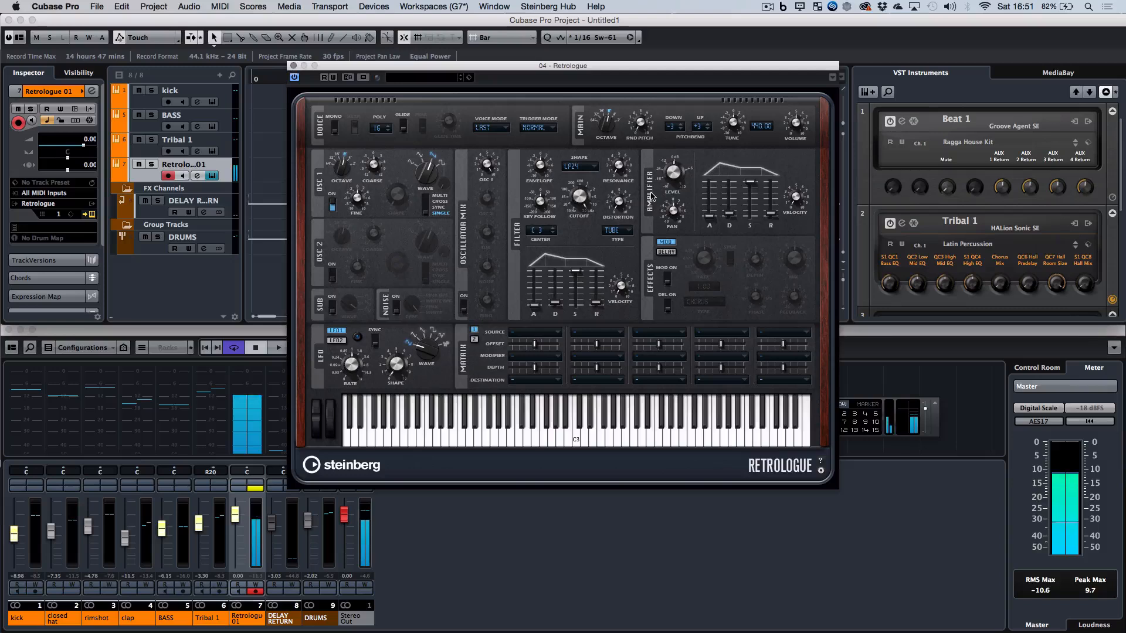
left_click_drag(235, 515, 245, 548)
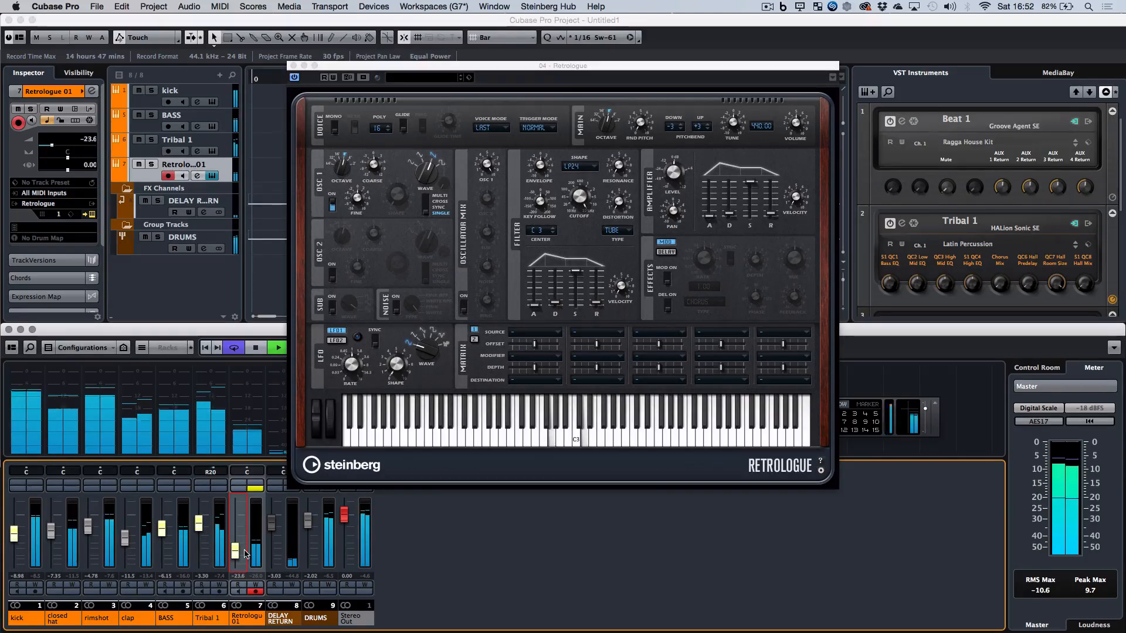
key("space")
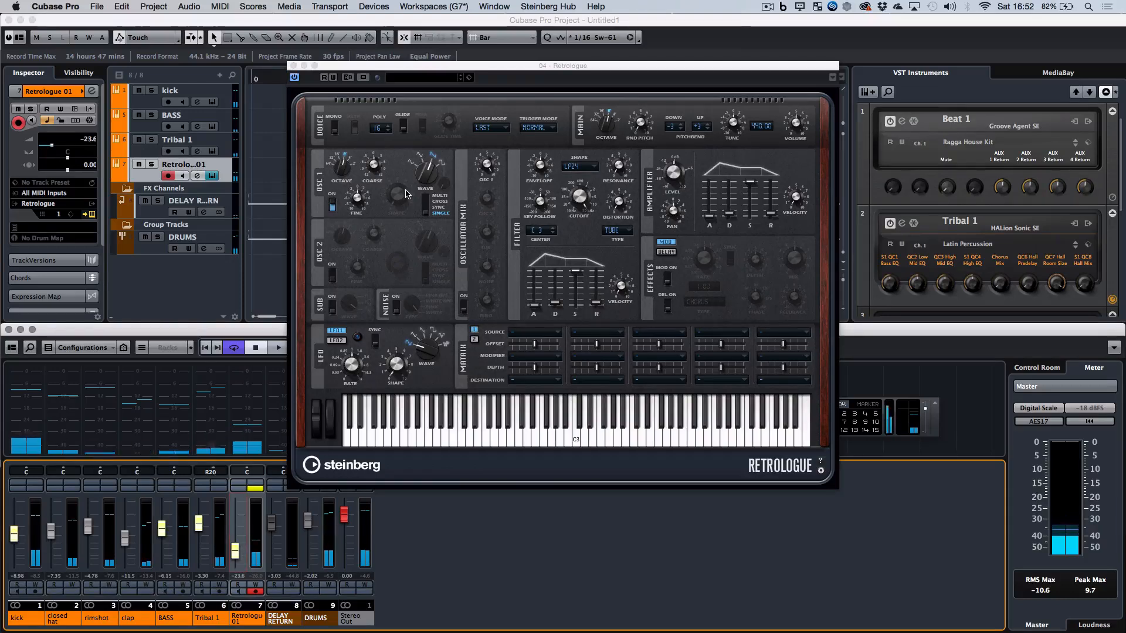
Step: Adjust the Retrologue's filter, and switch on its chorus modulation effect with a changed depth and mix
left_click_drag(578, 198, 579, 205)
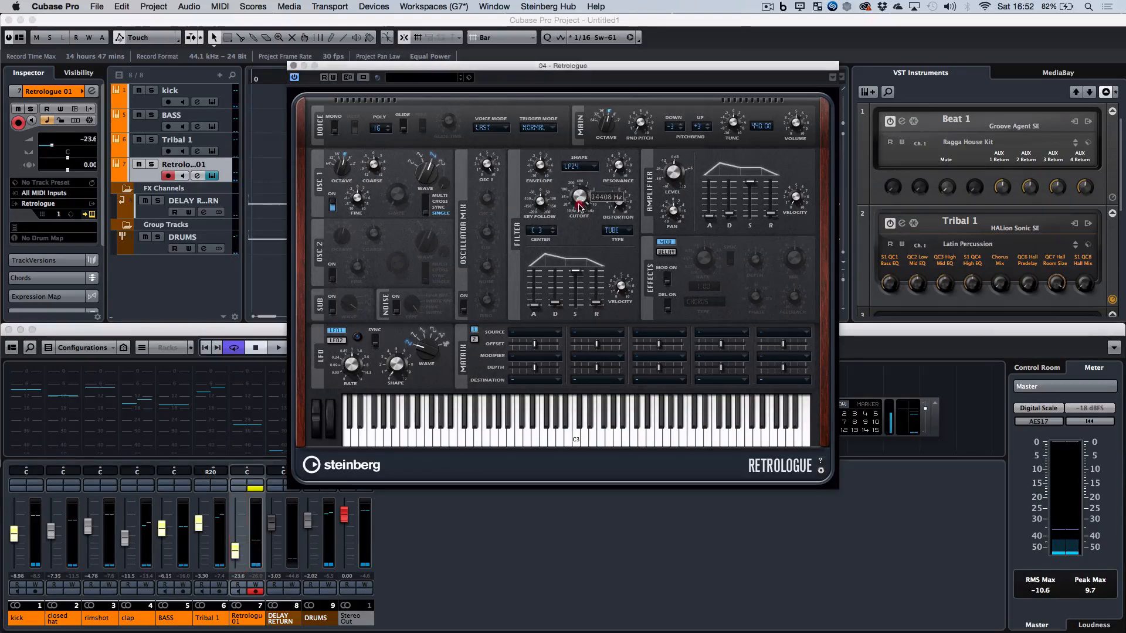
left_click_drag(607, 272, 617, 288)
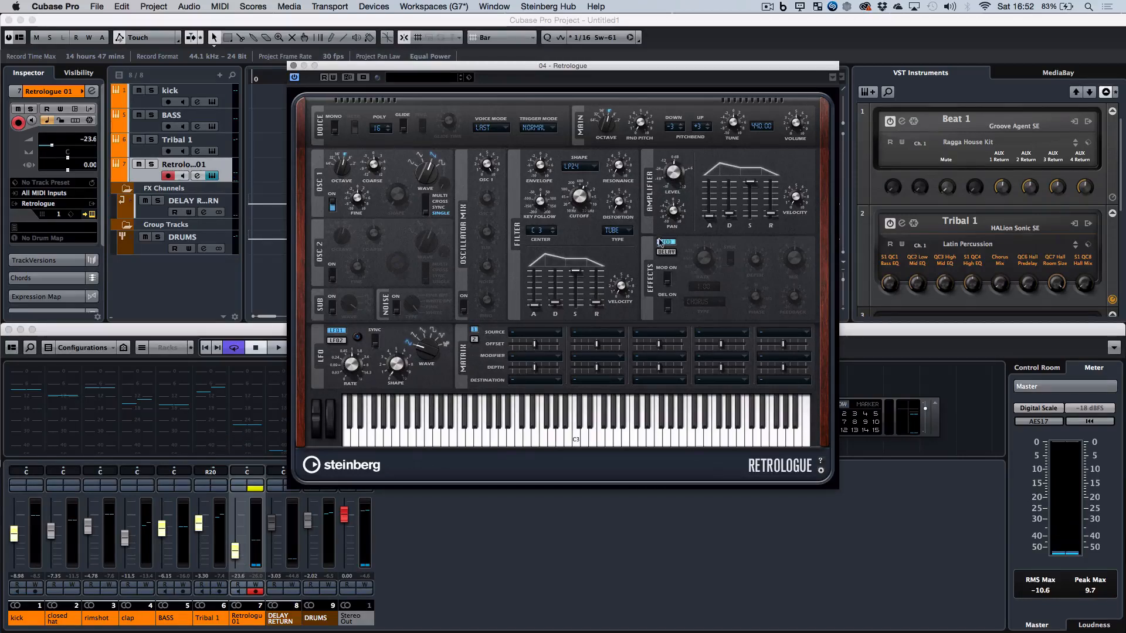
left_click(666, 280)
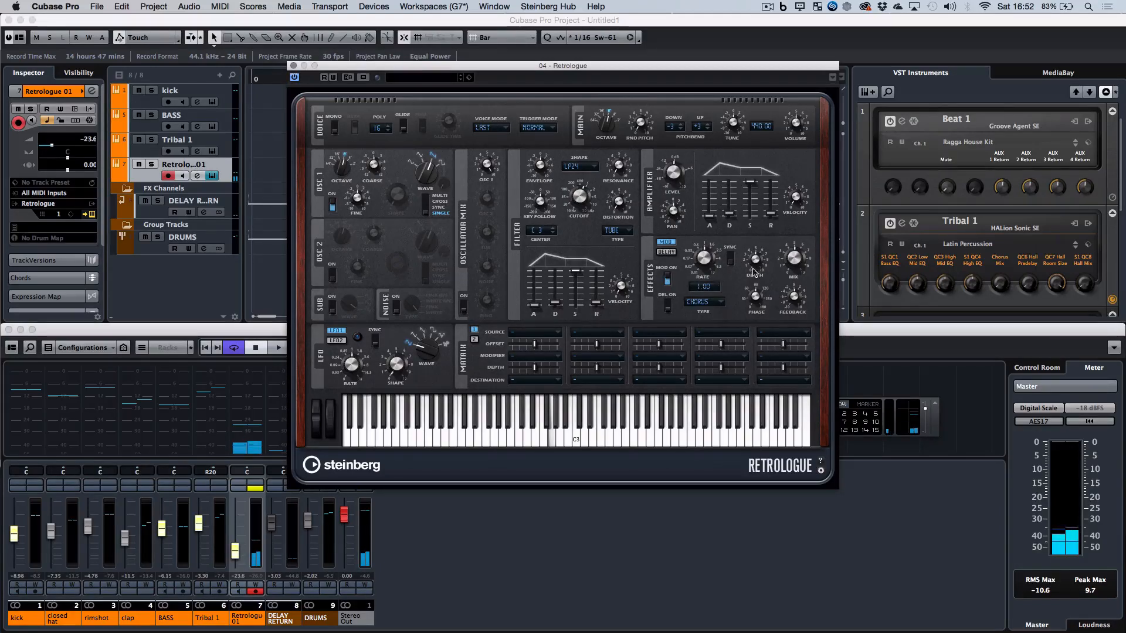
left_click_drag(756, 272, 756, 288)
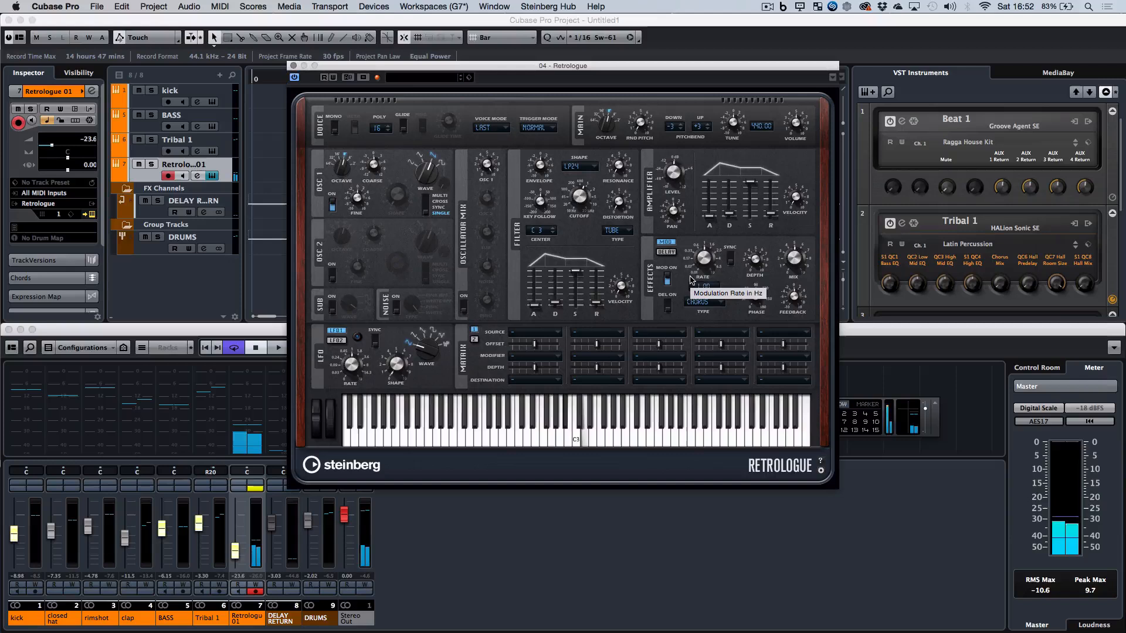
left_click_drag(794, 260, 796, 284)
left_click_drag(590, 203, 580, 175)
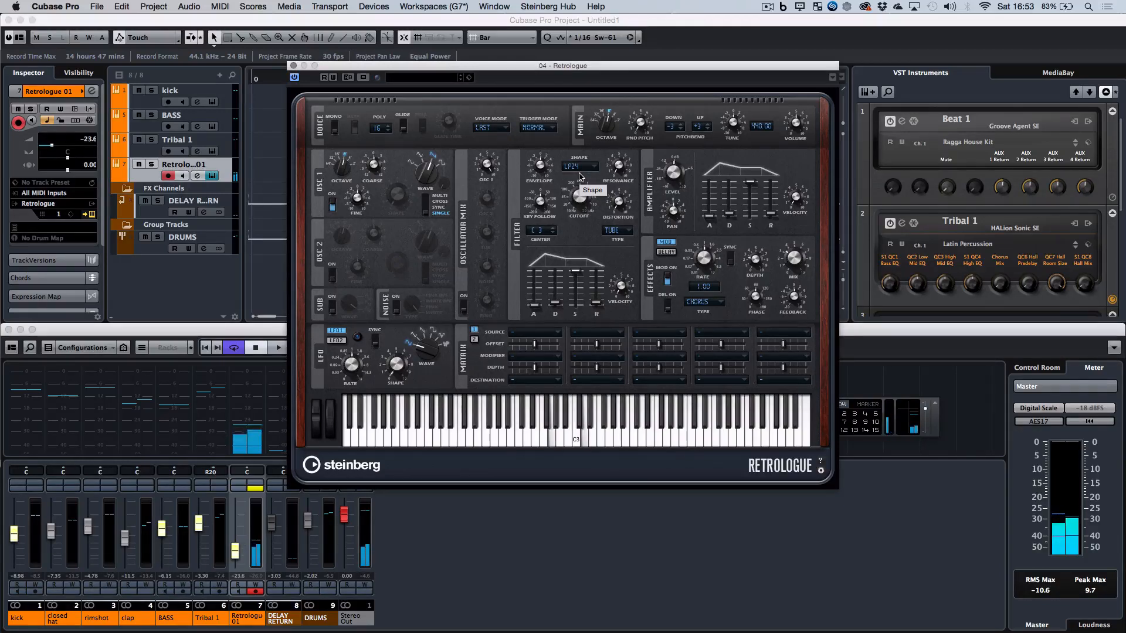
Step: Switch on the Retrologue's delay effect and rework the filter cutoff against the playing mix
left_click(669, 306)
key("space")
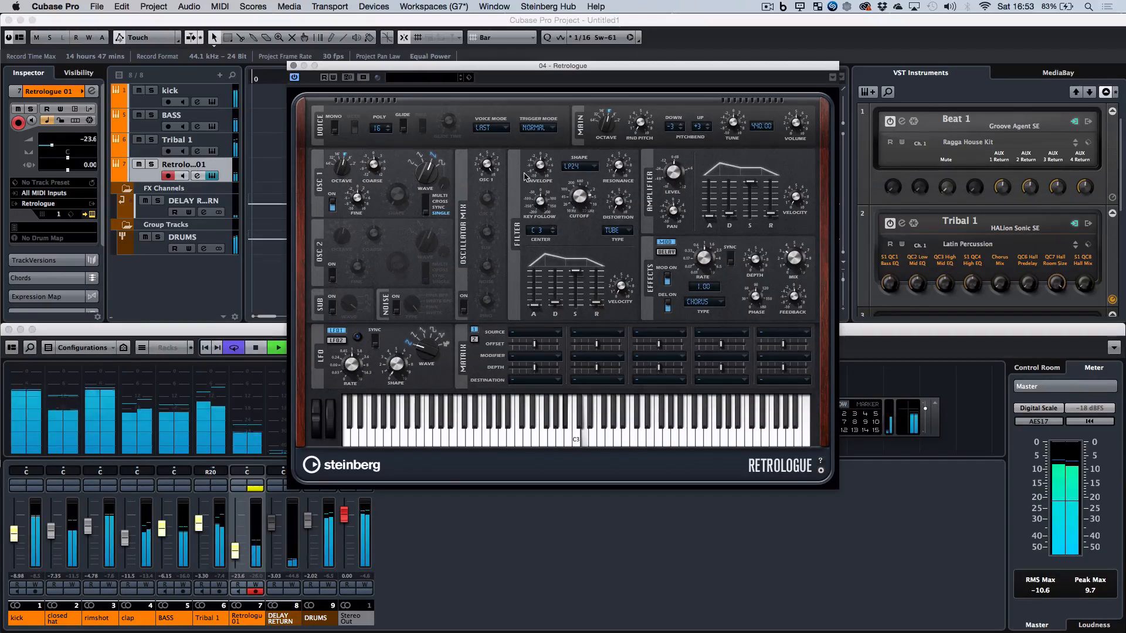
left_click(577, 189)
left_click_drag(577, 188, 578, 188)
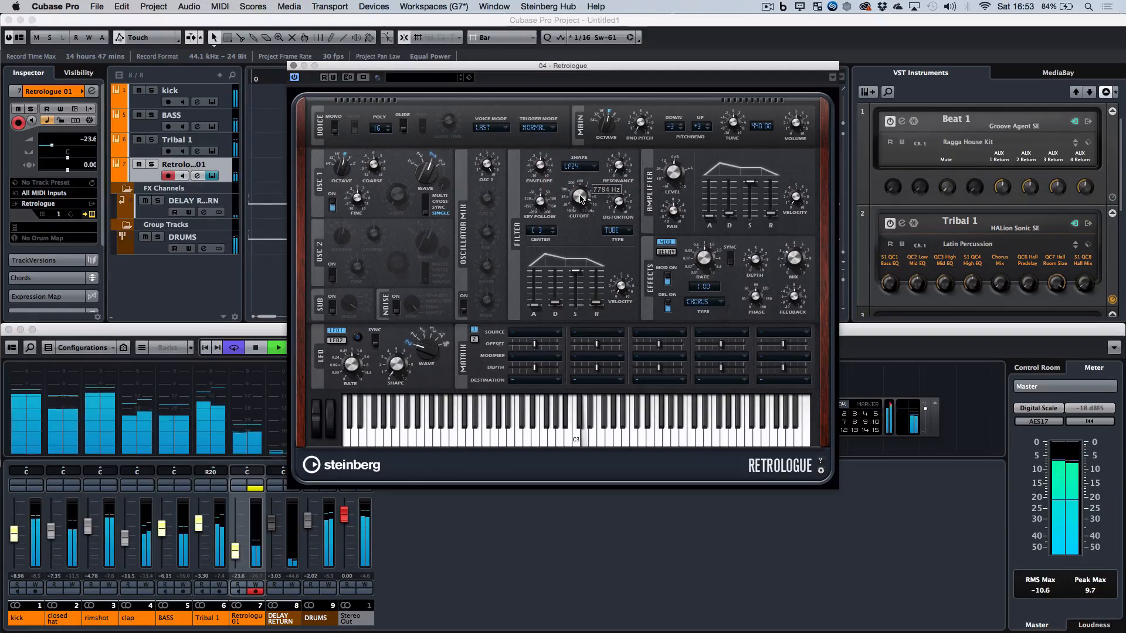
left_click_drag(580, 198, 614, 128)
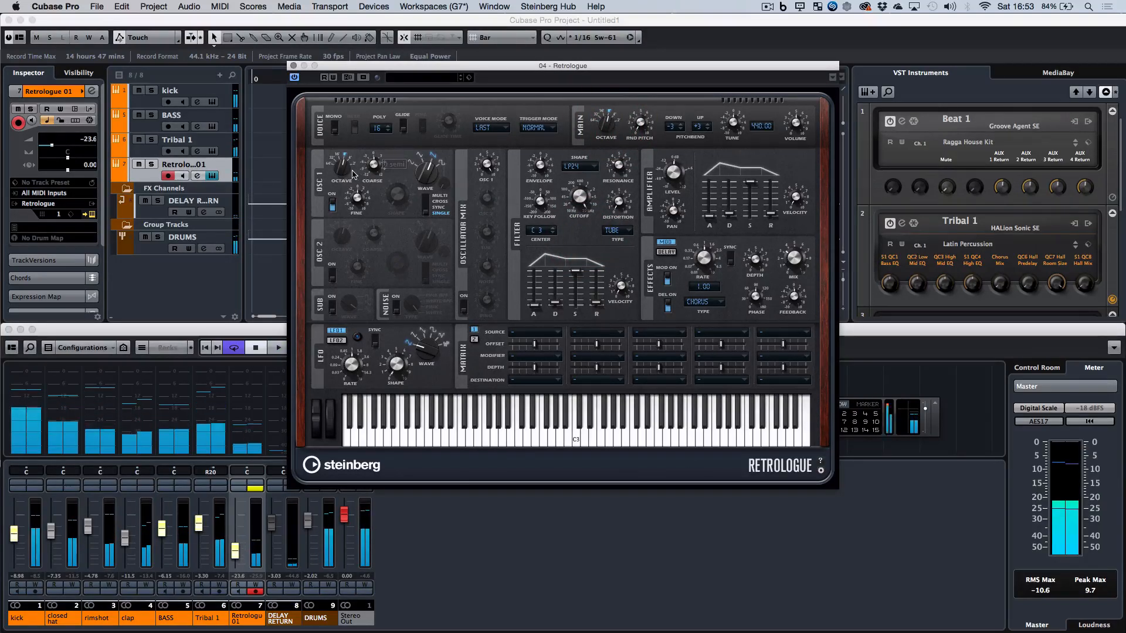
Step: Replace the Retrologue 01 track's instrument with Padshop and load the Aerial Sweep preset
left_click(92, 204)
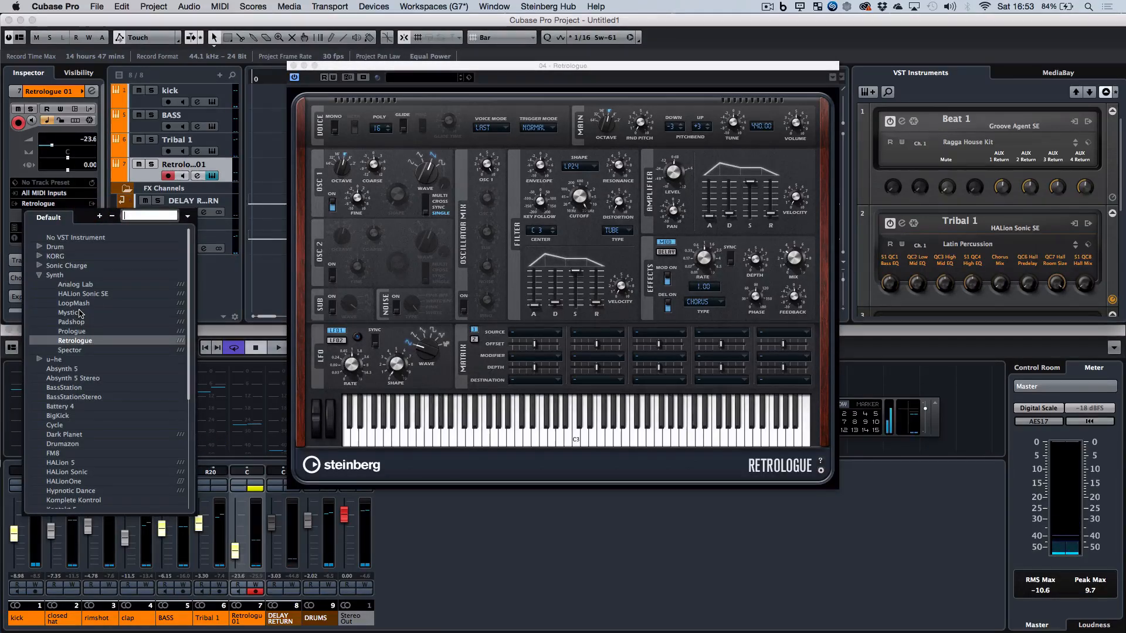
left_click(69, 325)
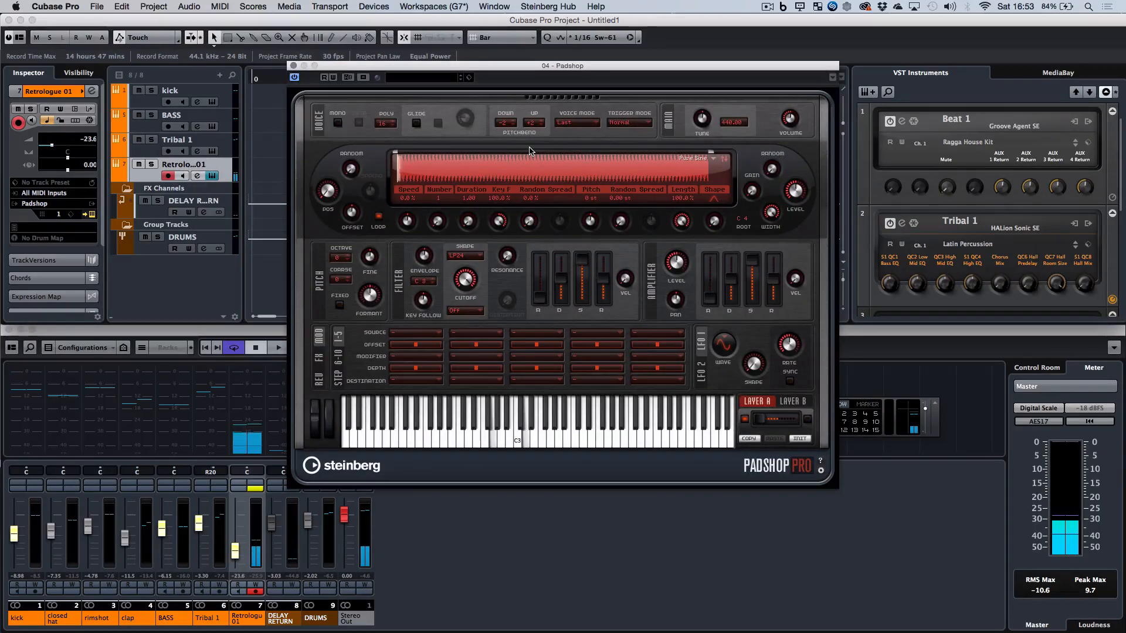
left_click(441, 78)
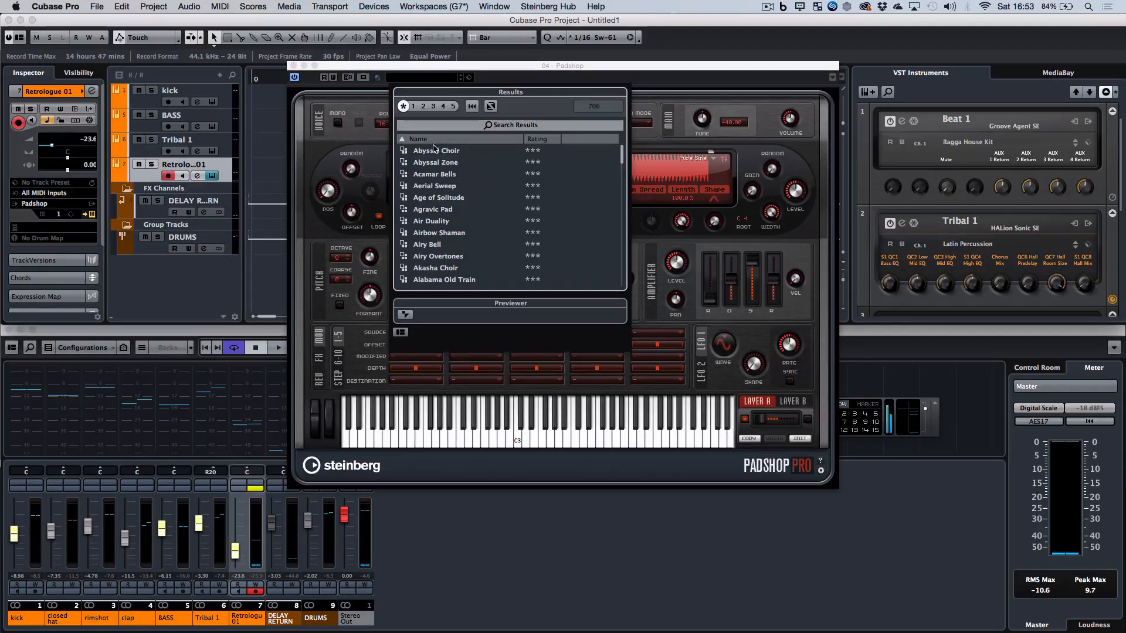
double_click(439, 186)
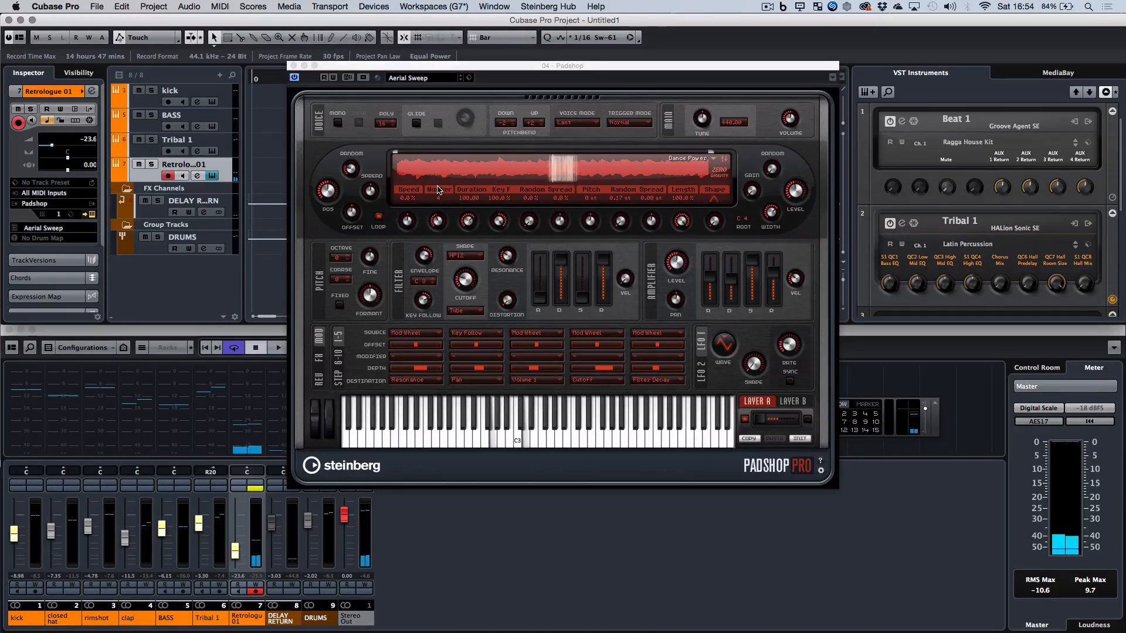
Step: Audition the Age of Solitude and Agravic Pad presets in Padshop, trying Agravic Pad against the playing mix
left_click(460, 81)
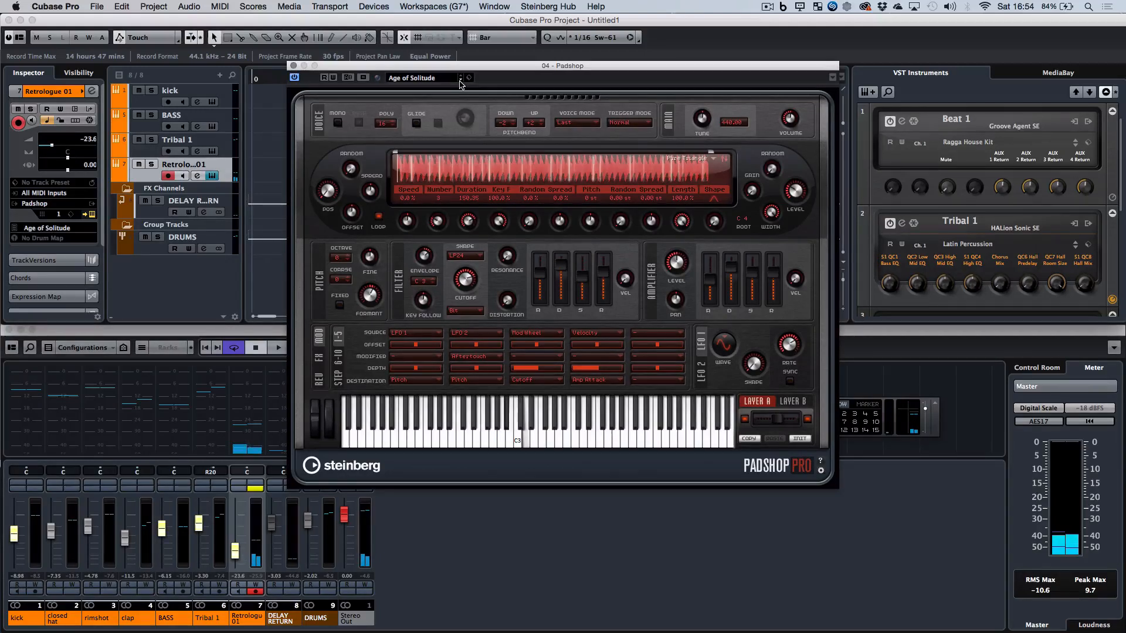
left_click(460, 81)
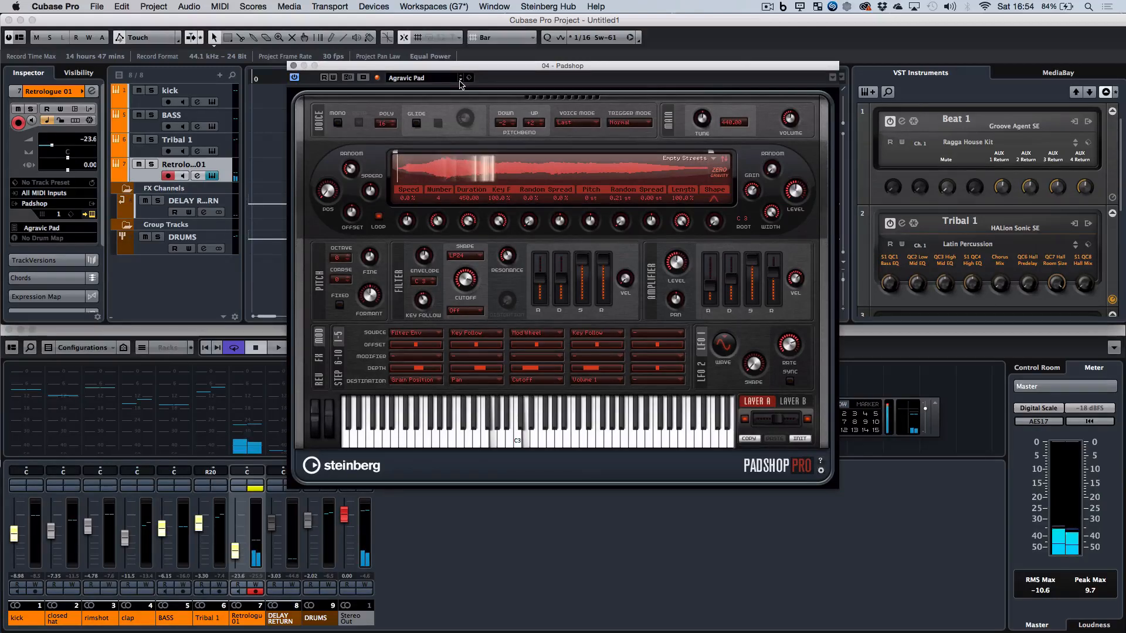
key("space")
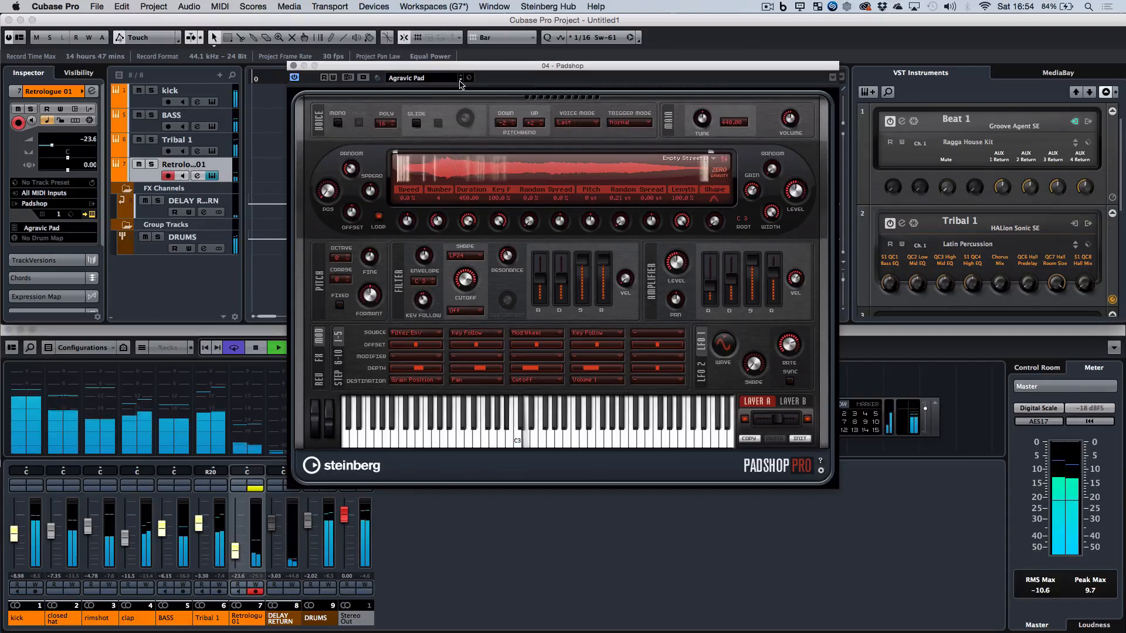
key("space")
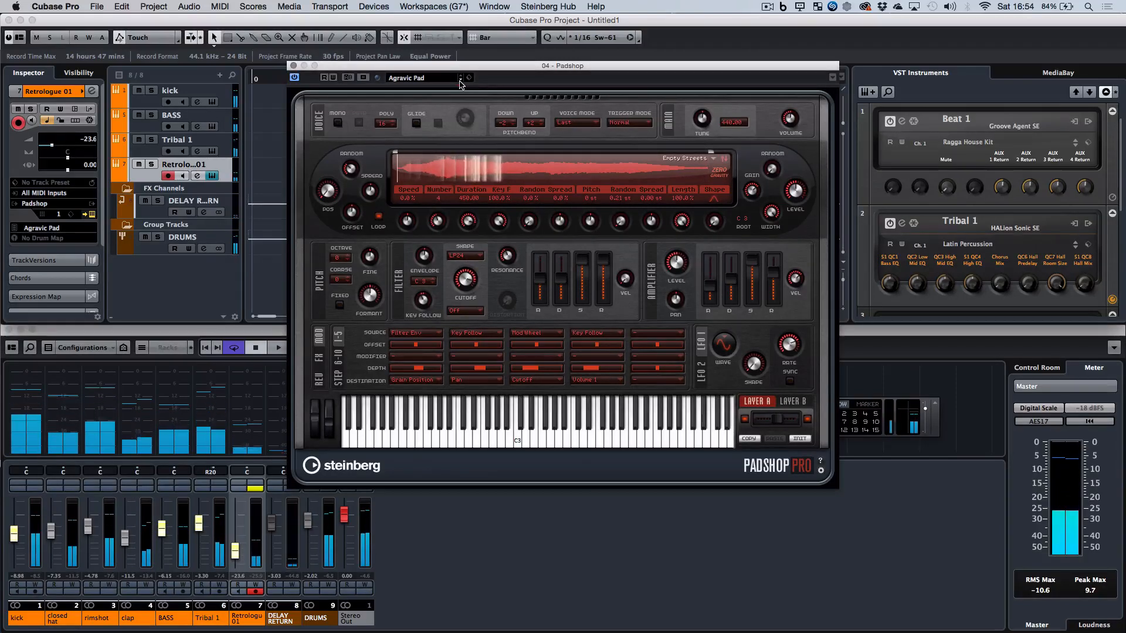
Step: Audition the Padshop presets one after another from Air Duality through to Alienscope
left_click(460, 82)
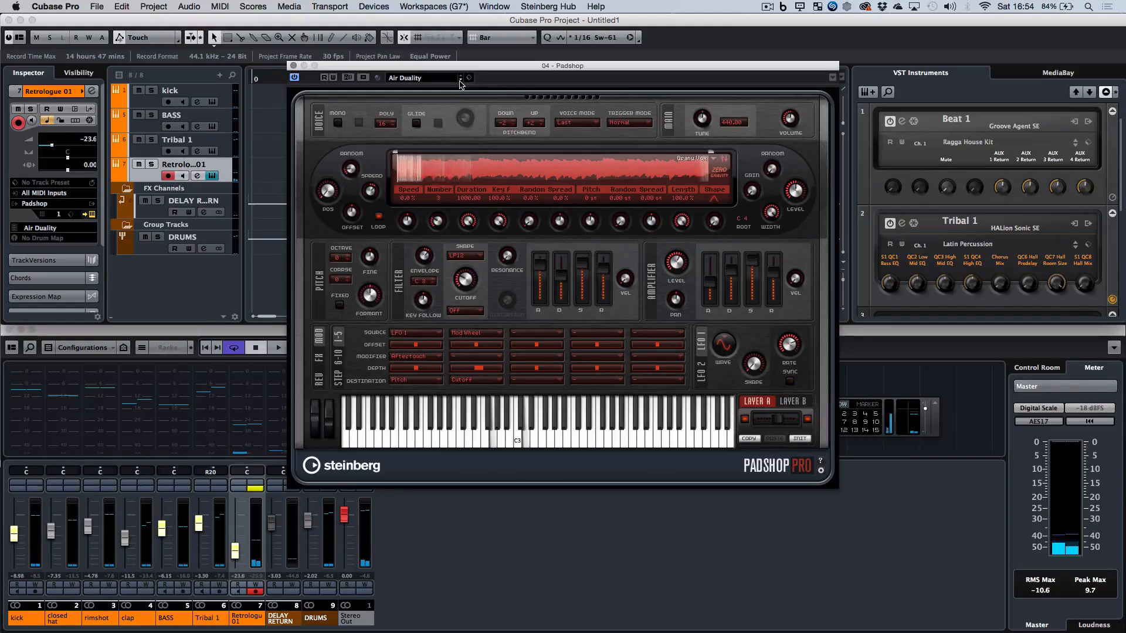
left_click(459, 82)
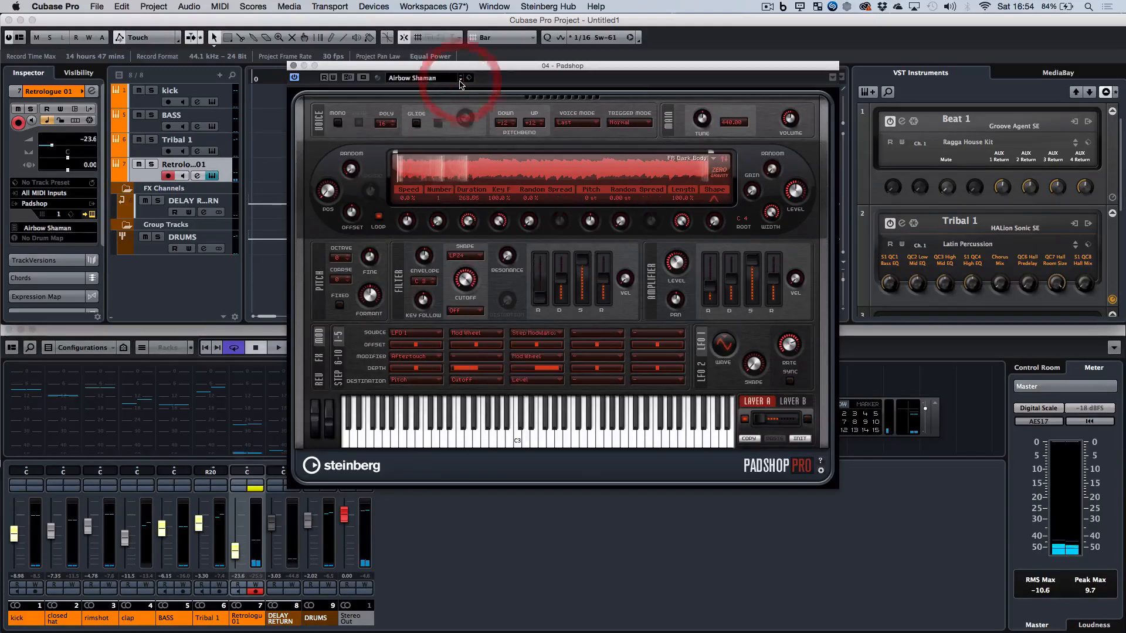
left_click(459, 81)
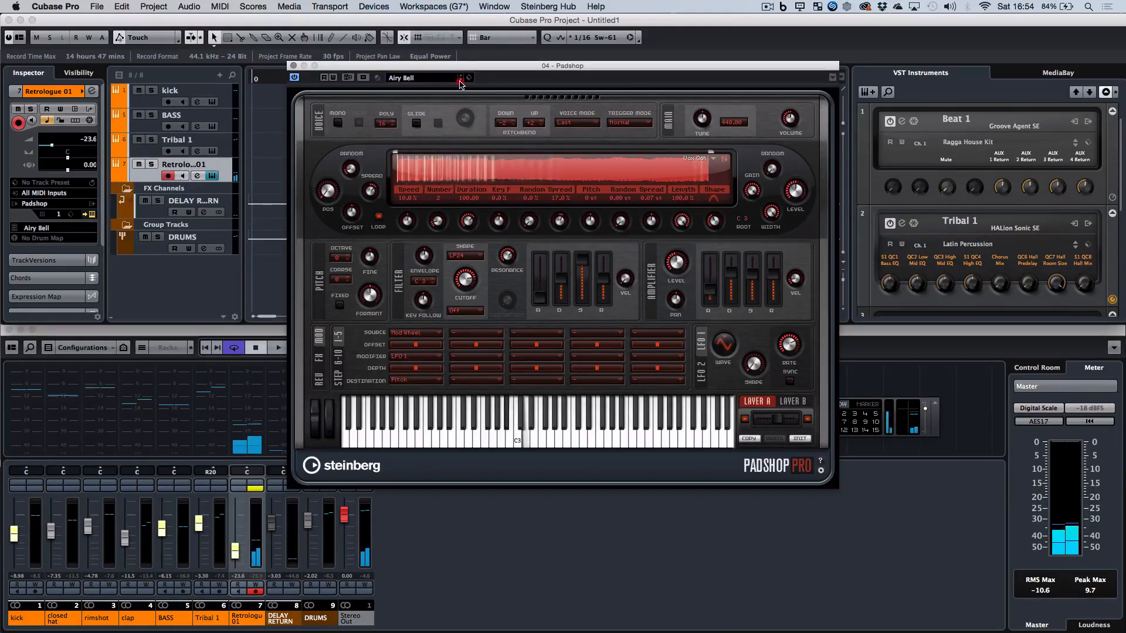
left_click(459, 80)
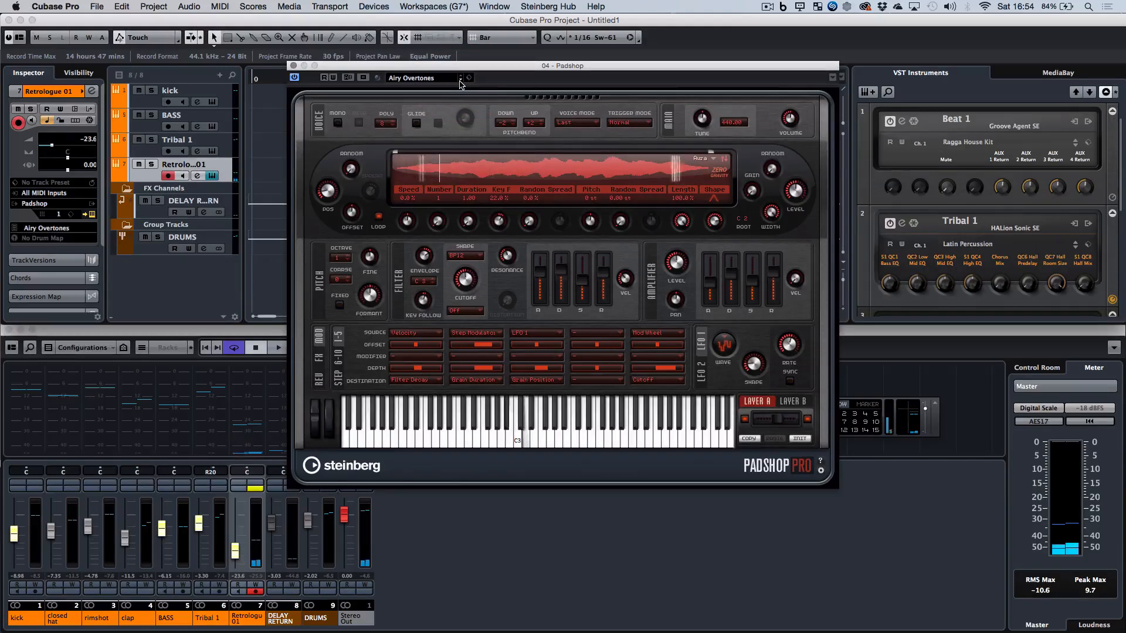
left_click(460, 80)
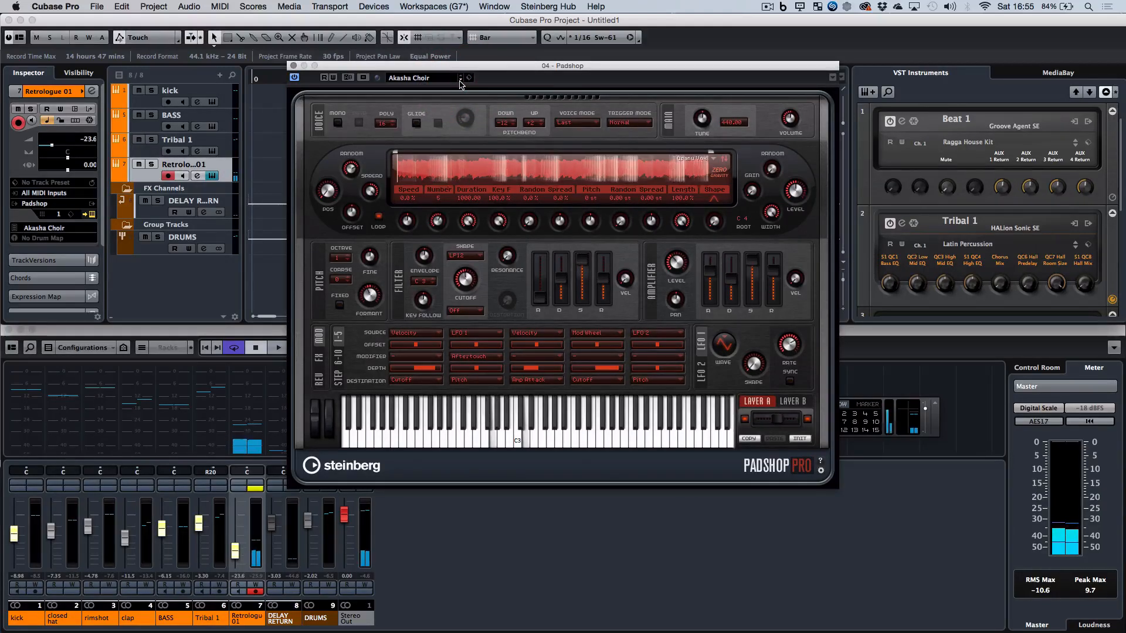
left_click(460, 82)
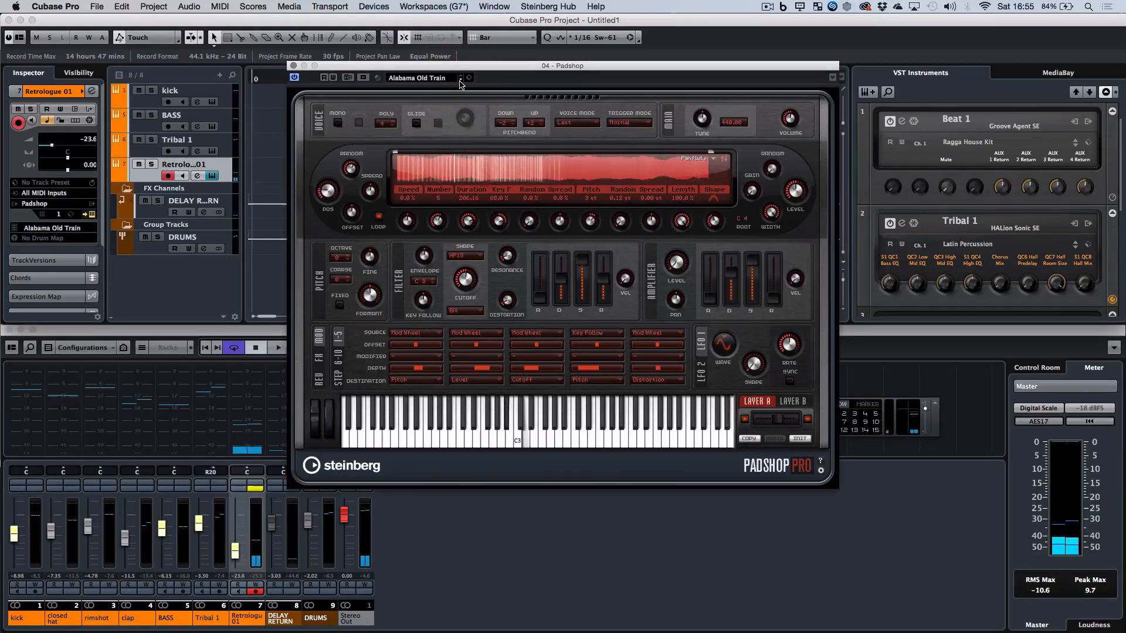
left_click(459, 82)
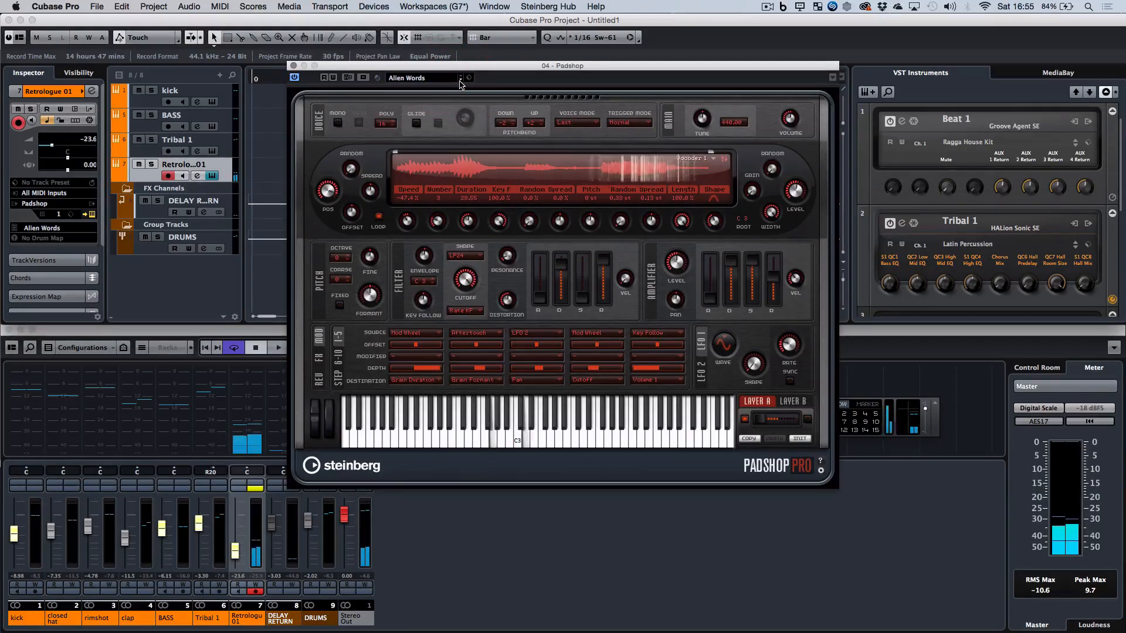
left_click(460, 82)
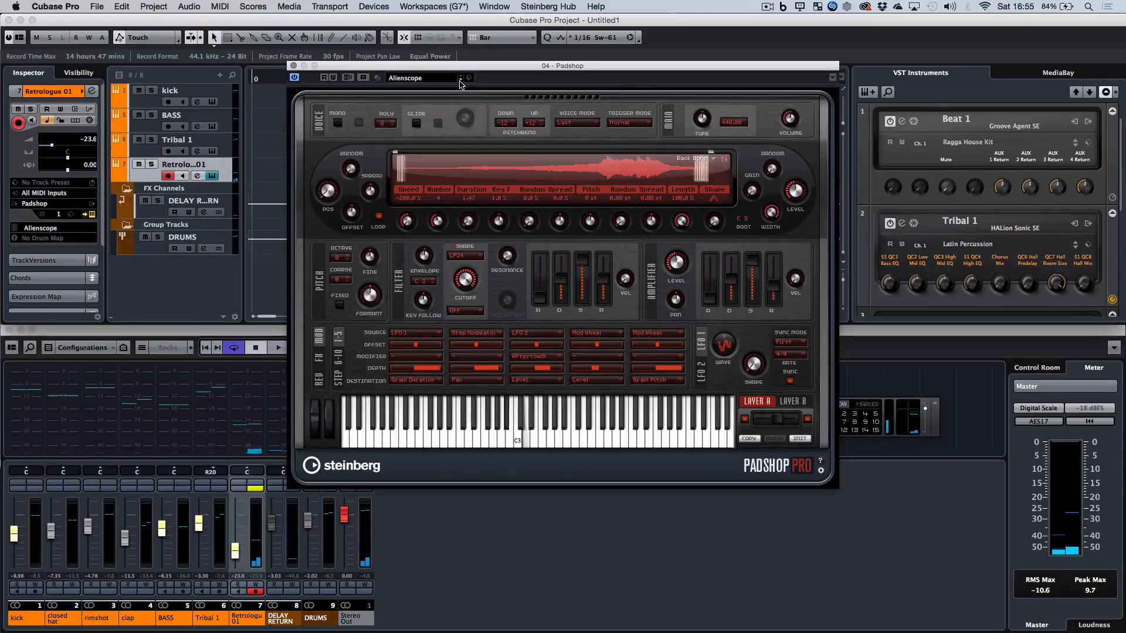
Step: Load the Alpha & Omega Silk preset and set the track's fader to -18.8 dB against the playing mix
left_click(460, 82)
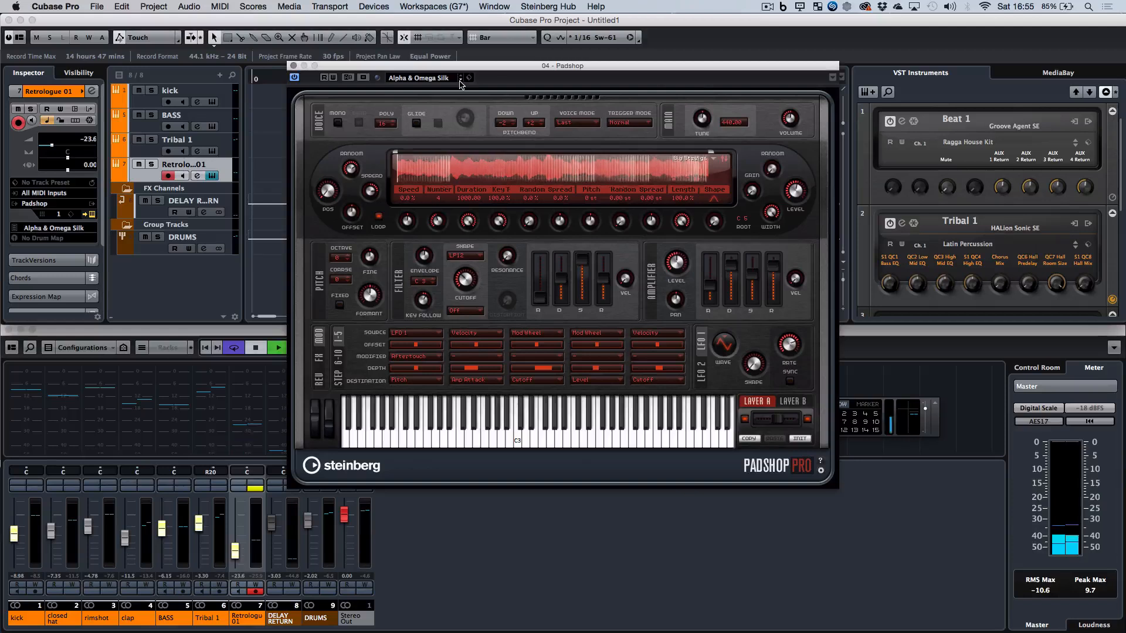
key("space")
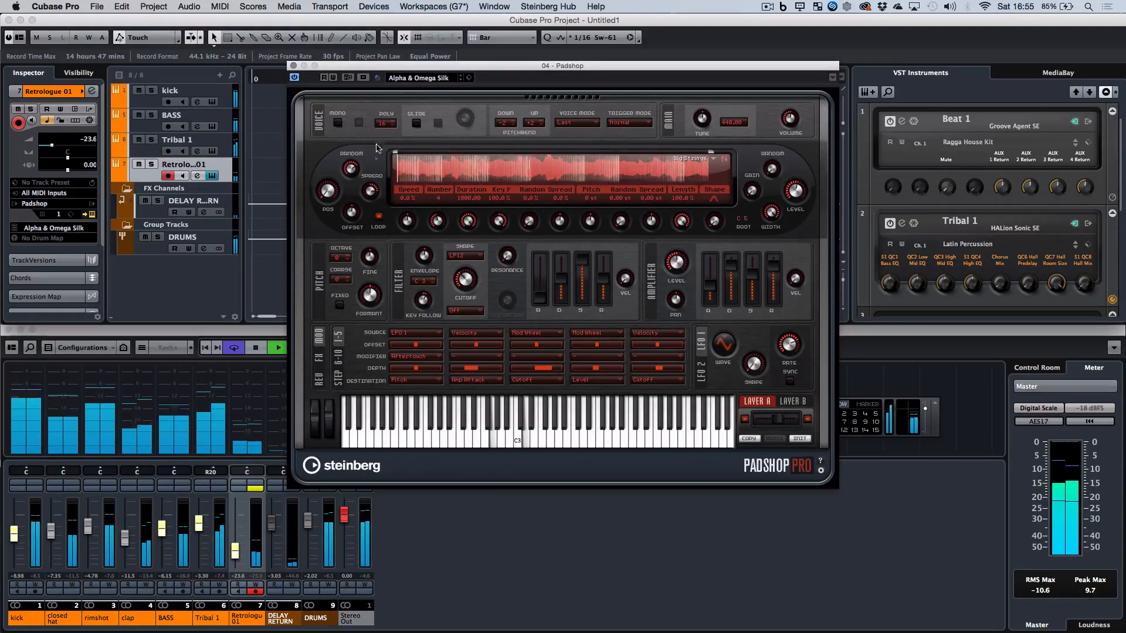
left_click_drag(235, 551, 235, 548)
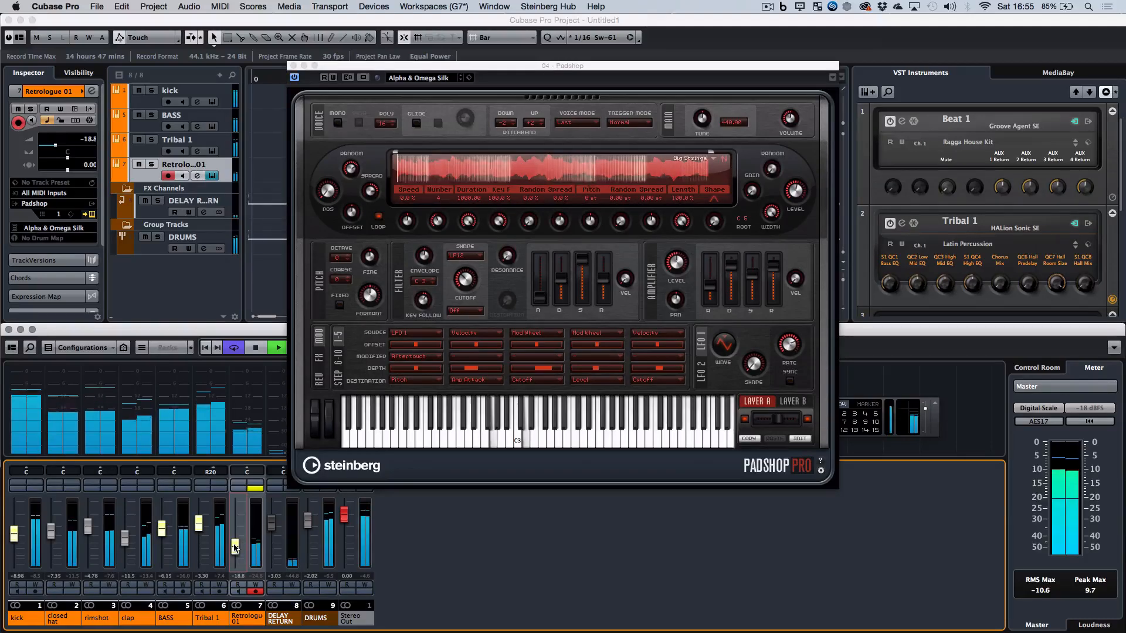
key("space")
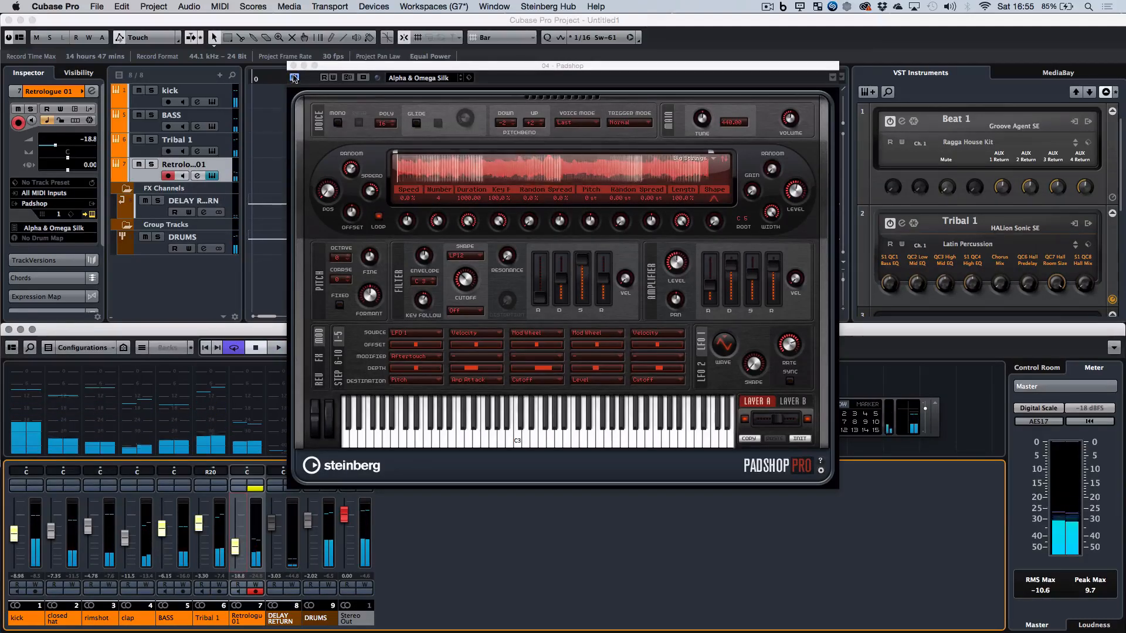
Step: Close the Padshop editor and record a part on the Retrologue 01 track, starting from shortly before bar 1
left_click(294, 65)
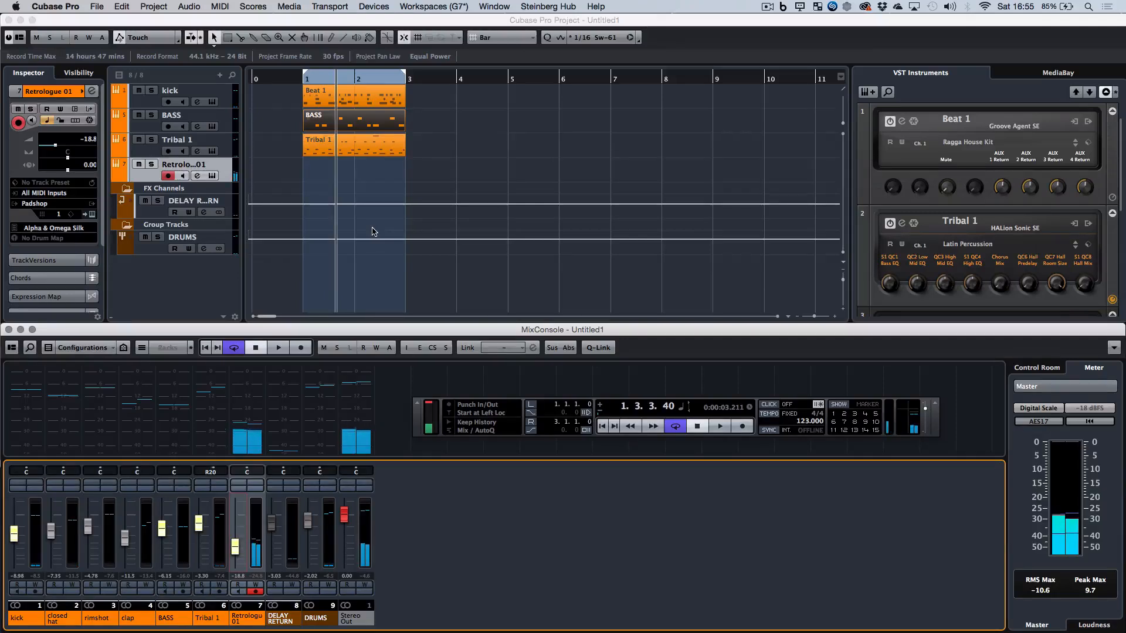
key("KP_Subtract")
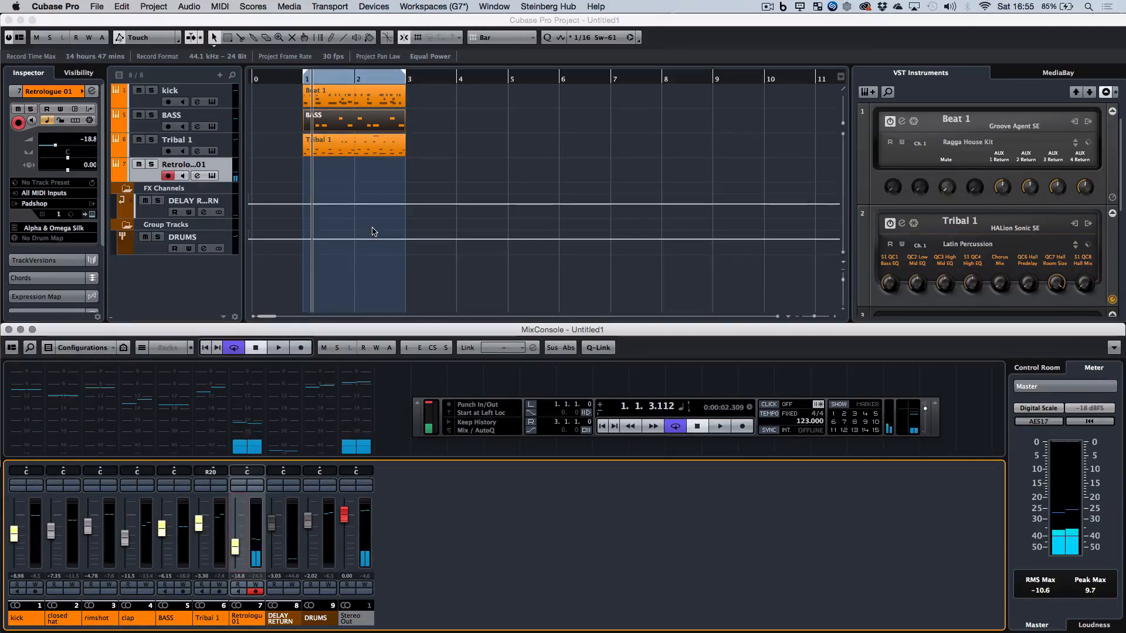
key("KP_Subtract")
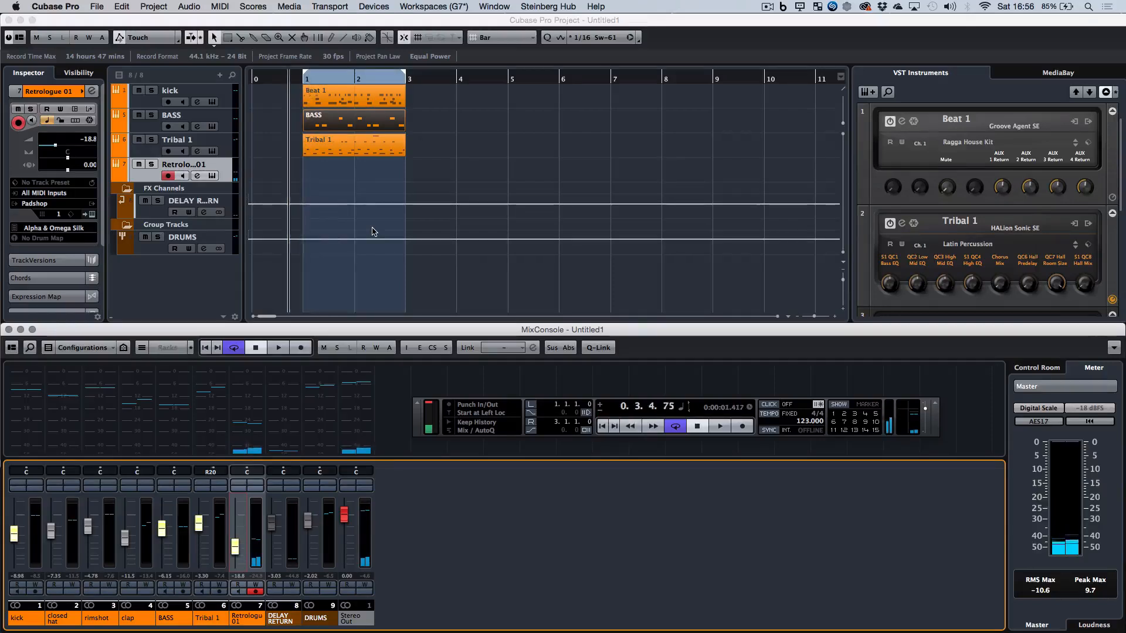
key("KP_Add")
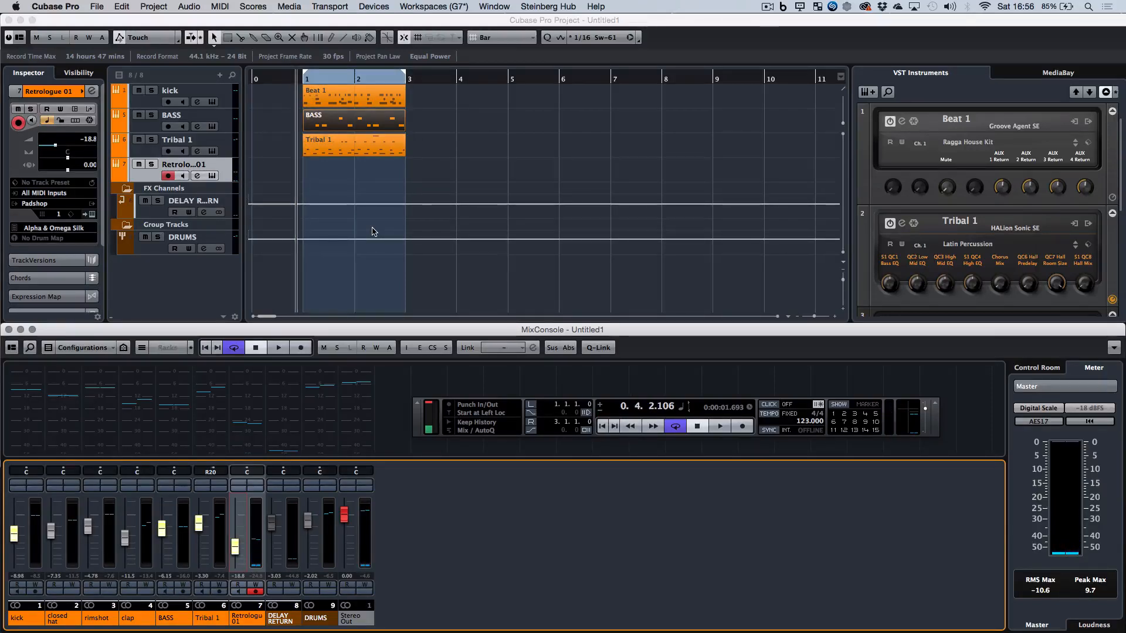
key("KP_Multiply")
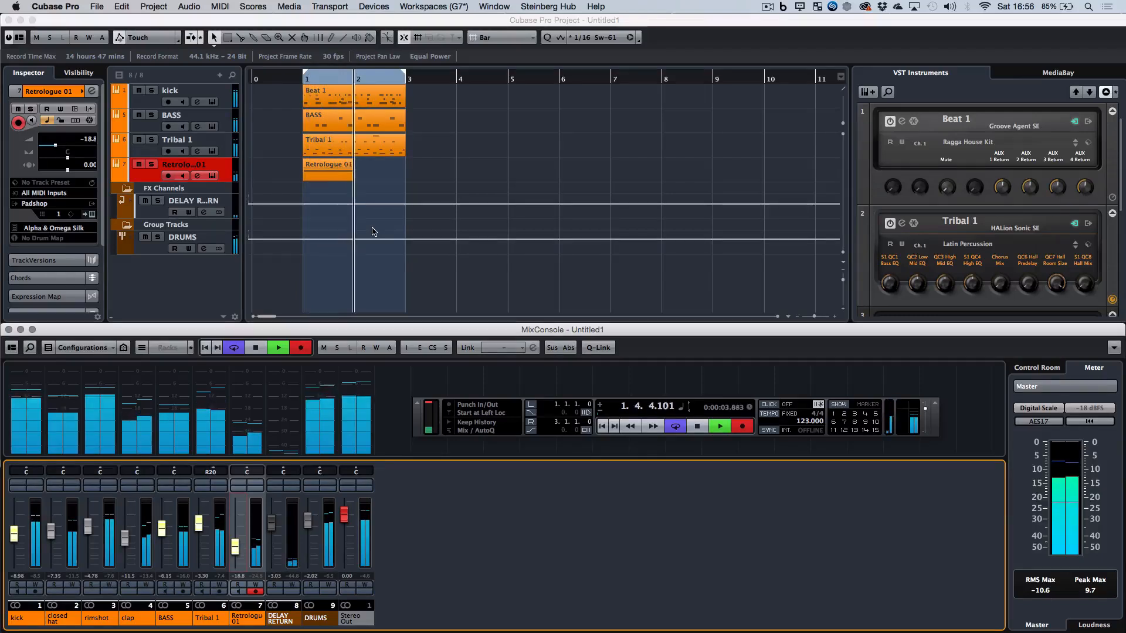
key("space")
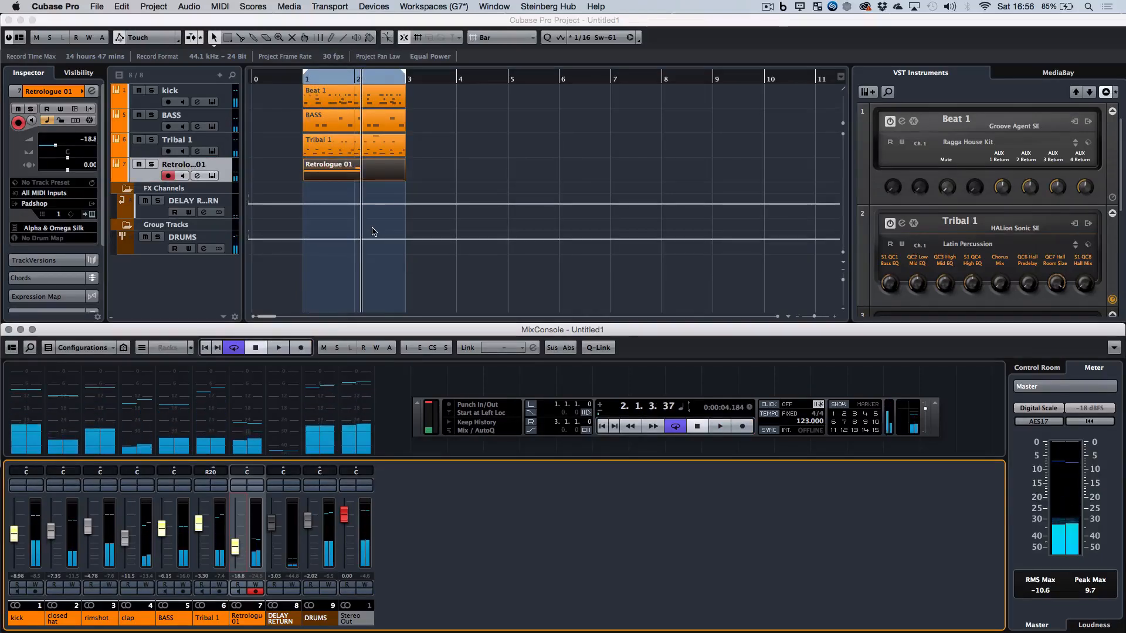
Step: Delete the recorded pad part from the Retrologue 01 track
left_click(427, 186)
left_click(402, 176)
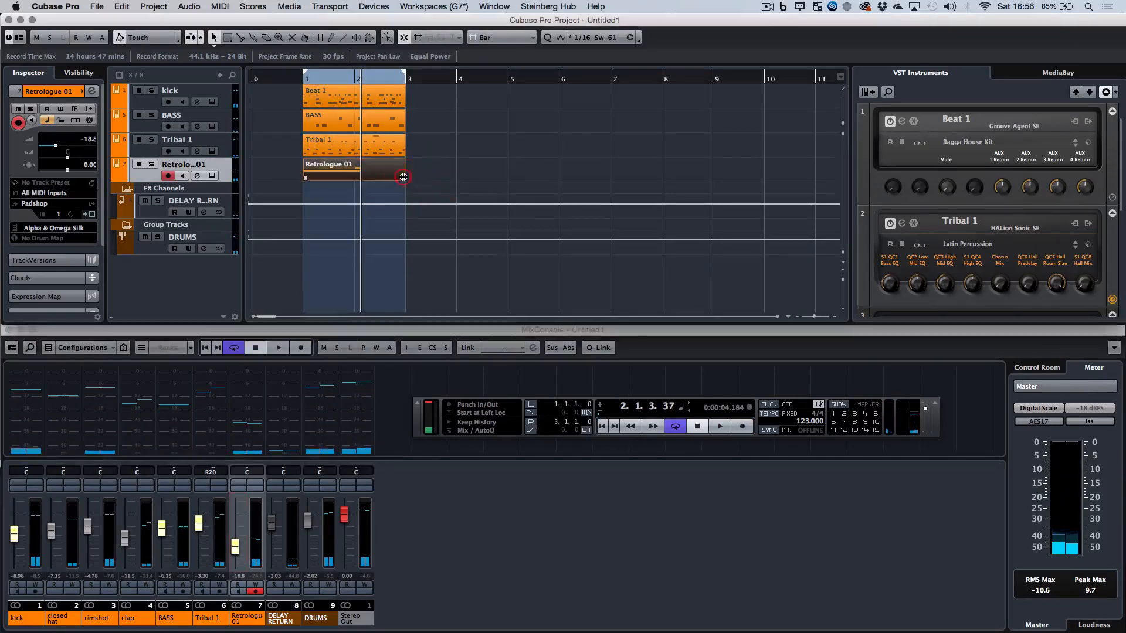
key("Delete")
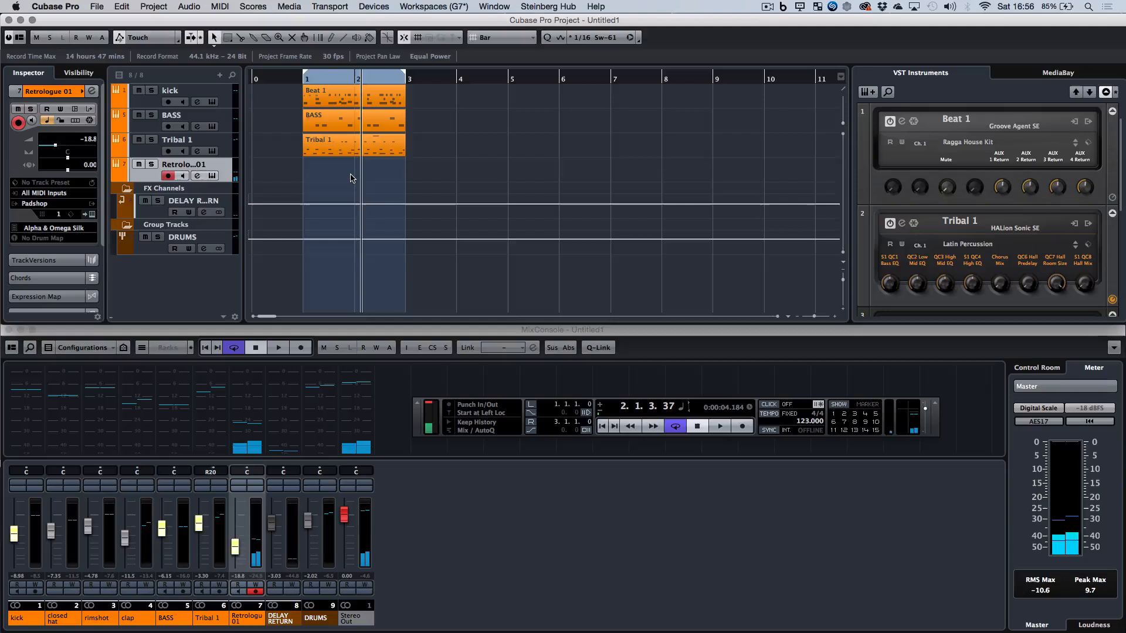
Step: Duplicate the Beat 1, BASS and Tribal 1 parts into bars 3 and 4, and extend the loop range around all of them
left_click_drag(354, 93, 345, 96)
key("super+d")
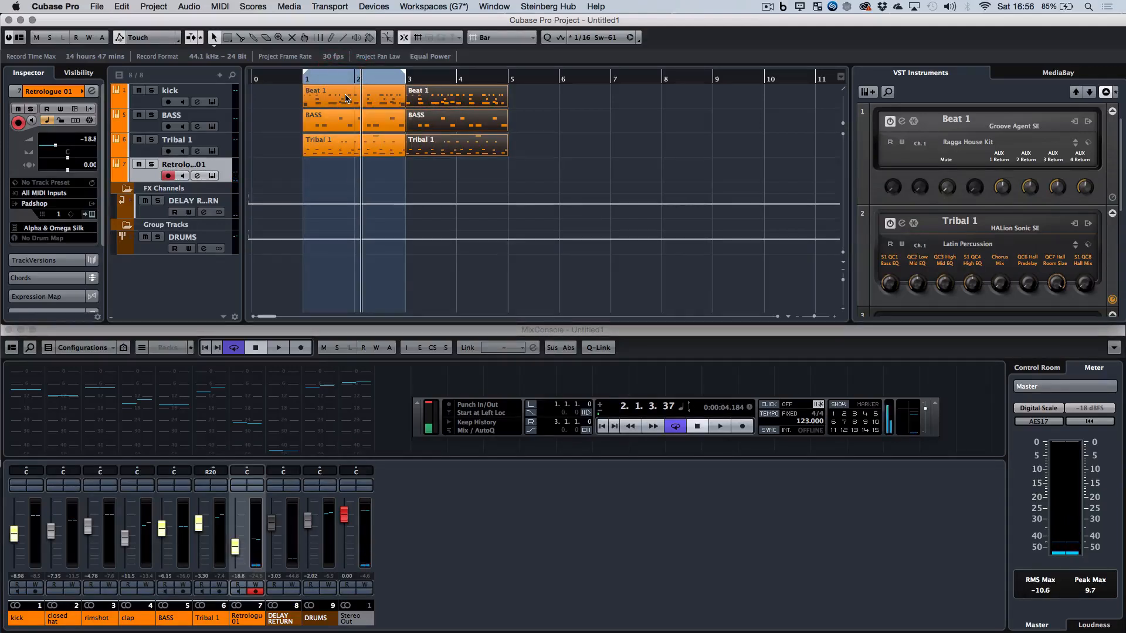
left_click_drag(475, 178, 352, 88)
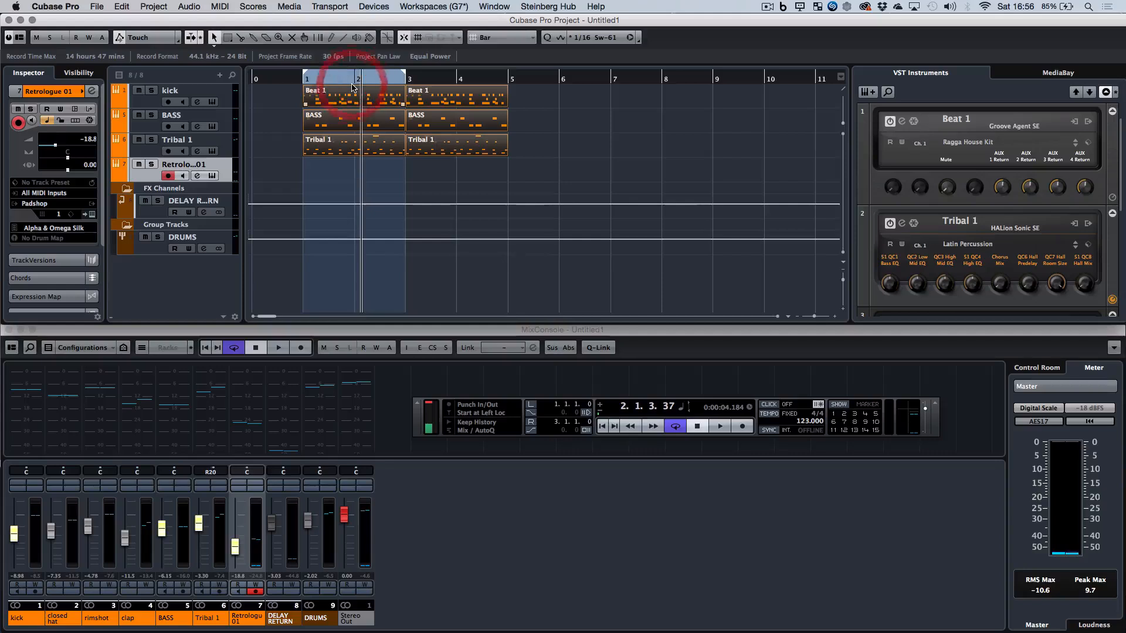
key("p")
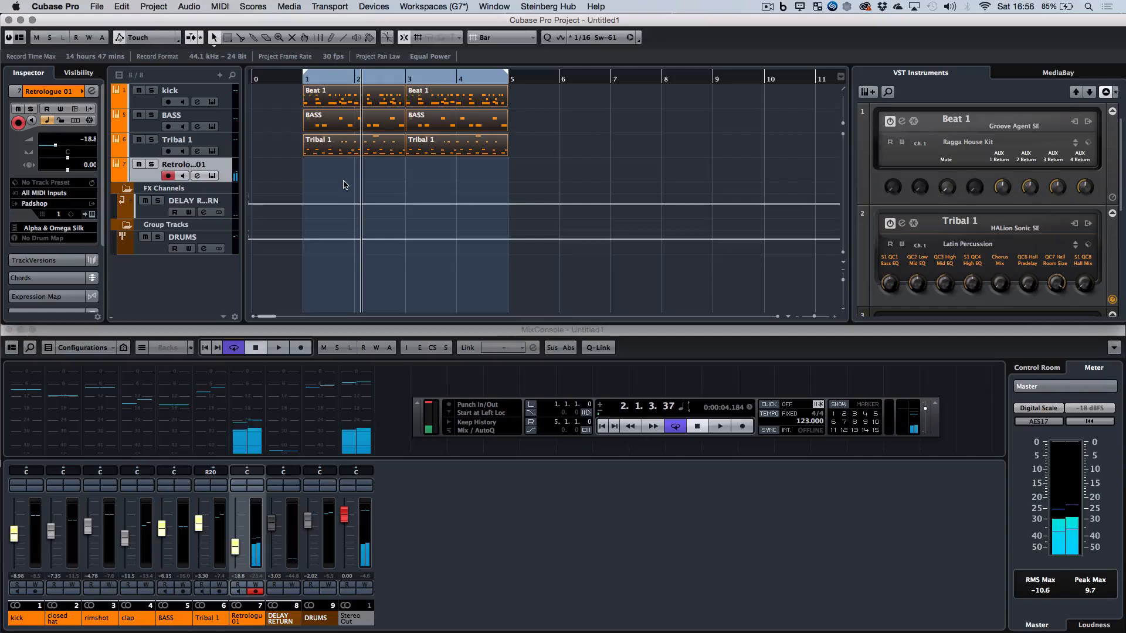
Step: Record a new part on the Retrologue 01 track across the four-bar loop, starting from bar 1
left_click(296, 82)
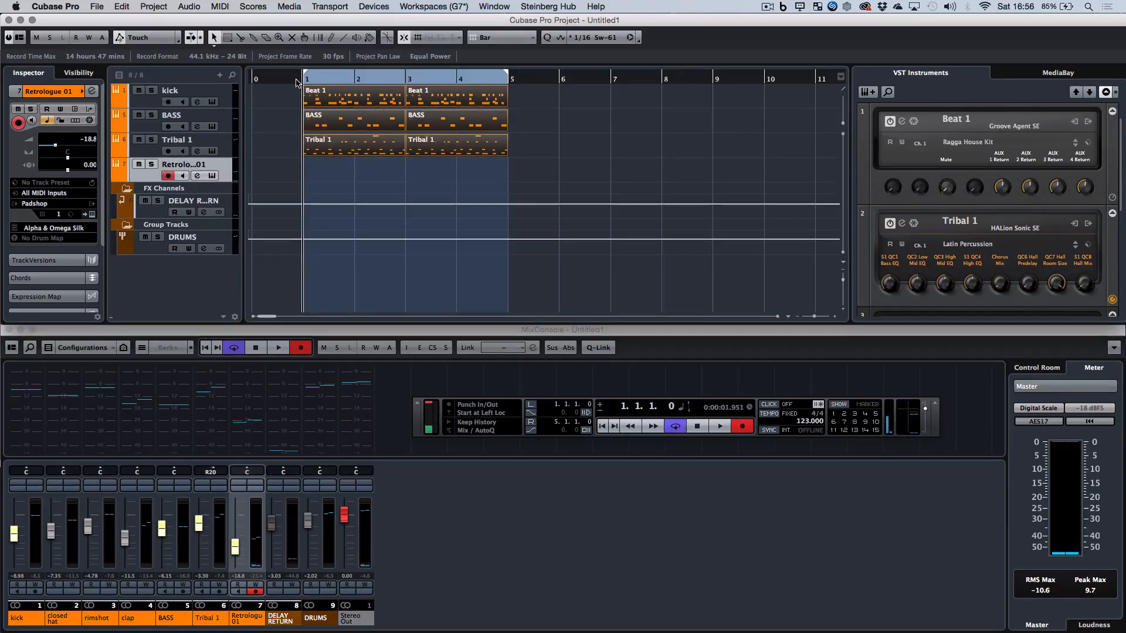
key("KP_Multiply")
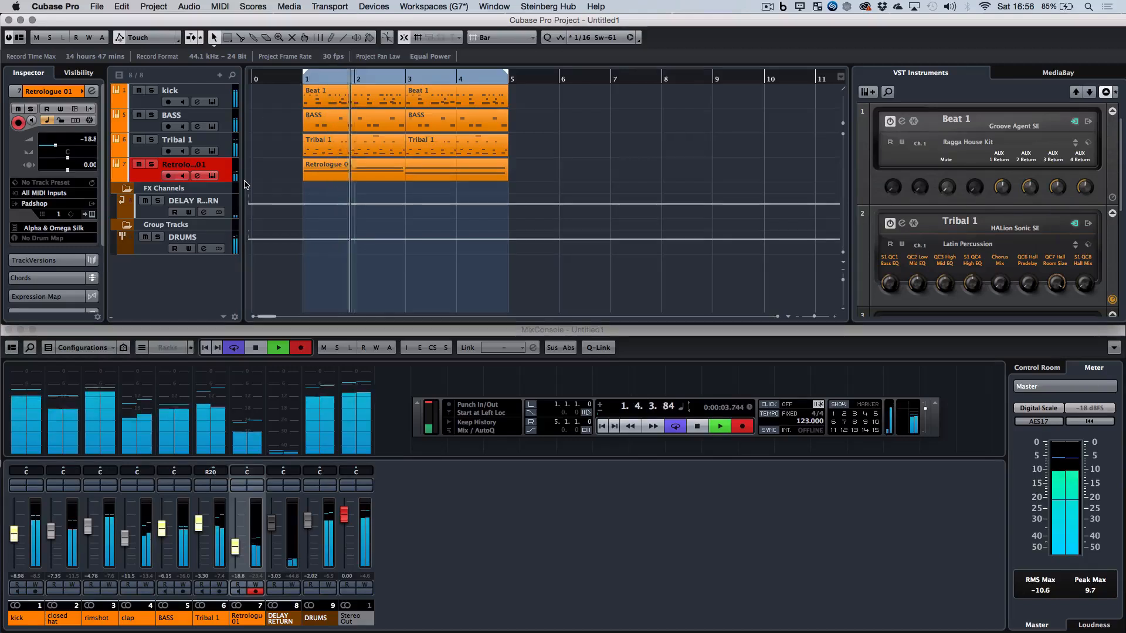
key("KP_Multiply")
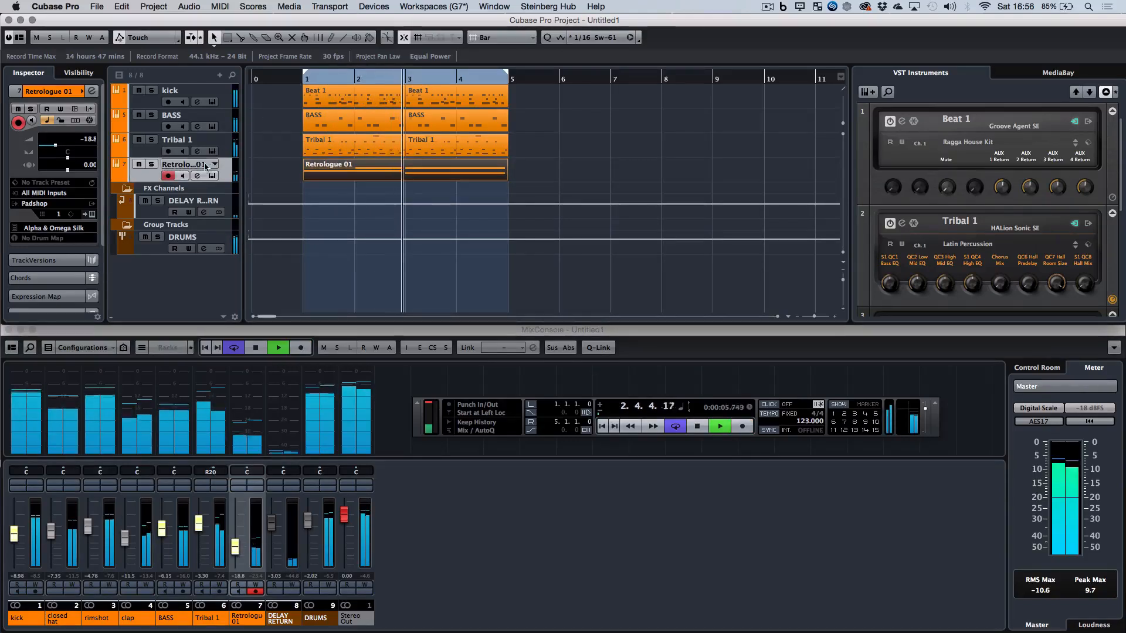
Step: Rename the Retrologue 01 track to Pad and stop playback
double_click(205, 166)
type("Pad")
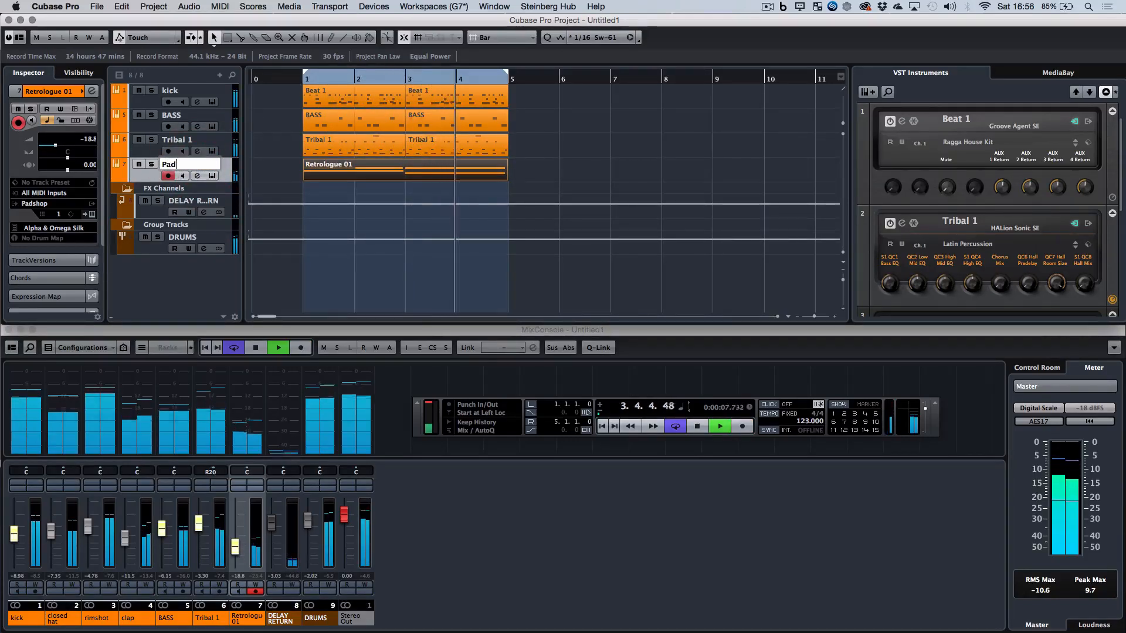
key("Return")
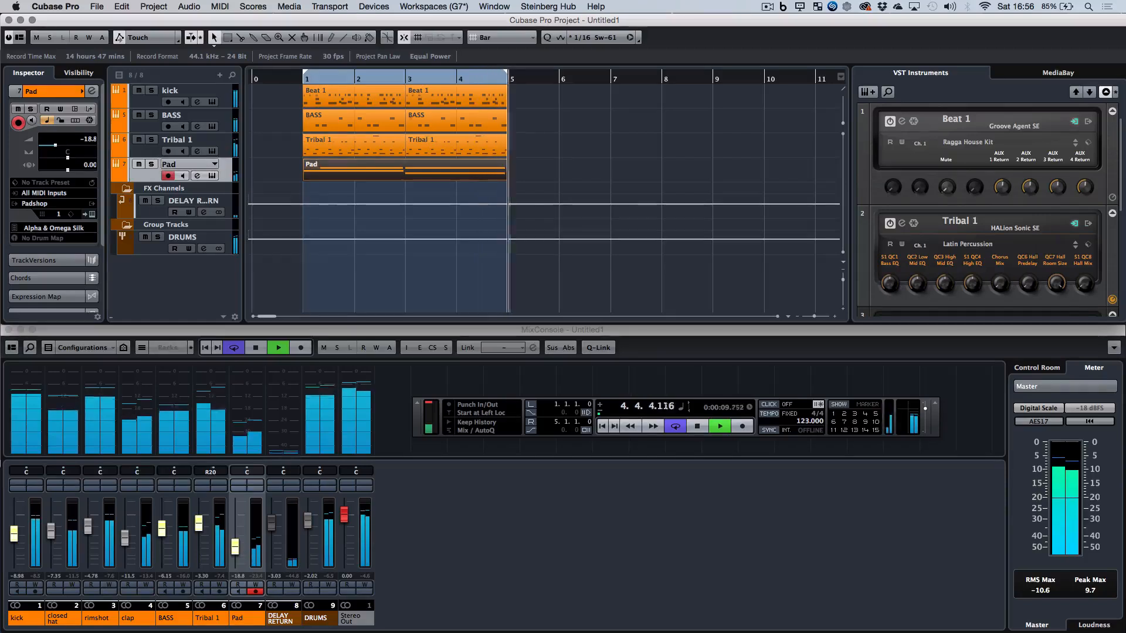
key("space")
Step: Add one instrument track that uses the Padshop synth
left_click(219, 75)
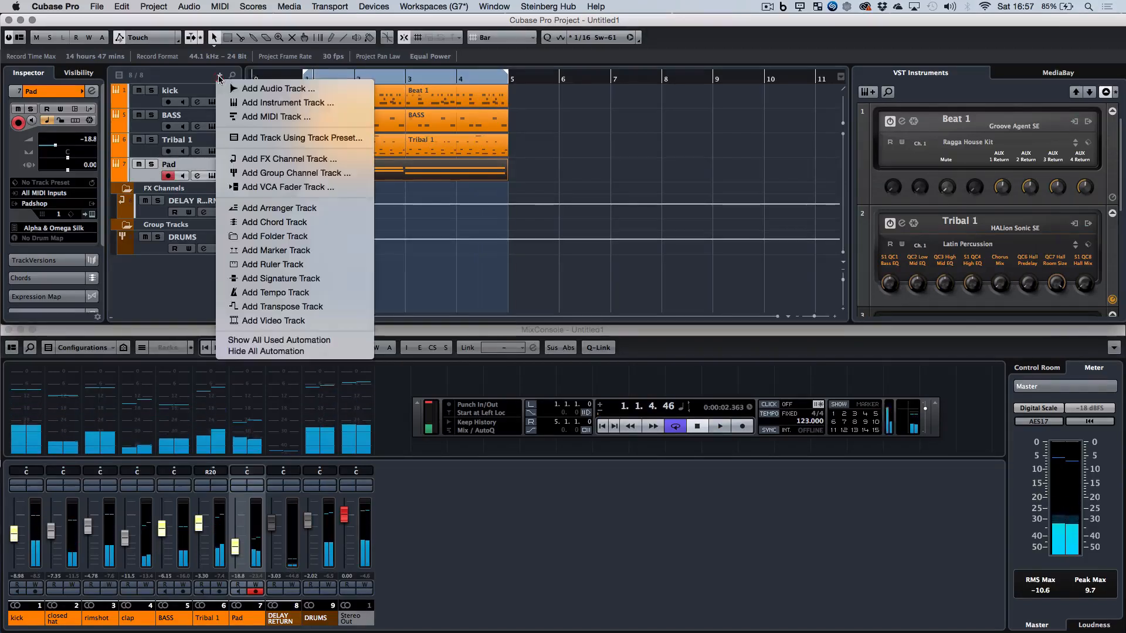
left_click(258, 104)
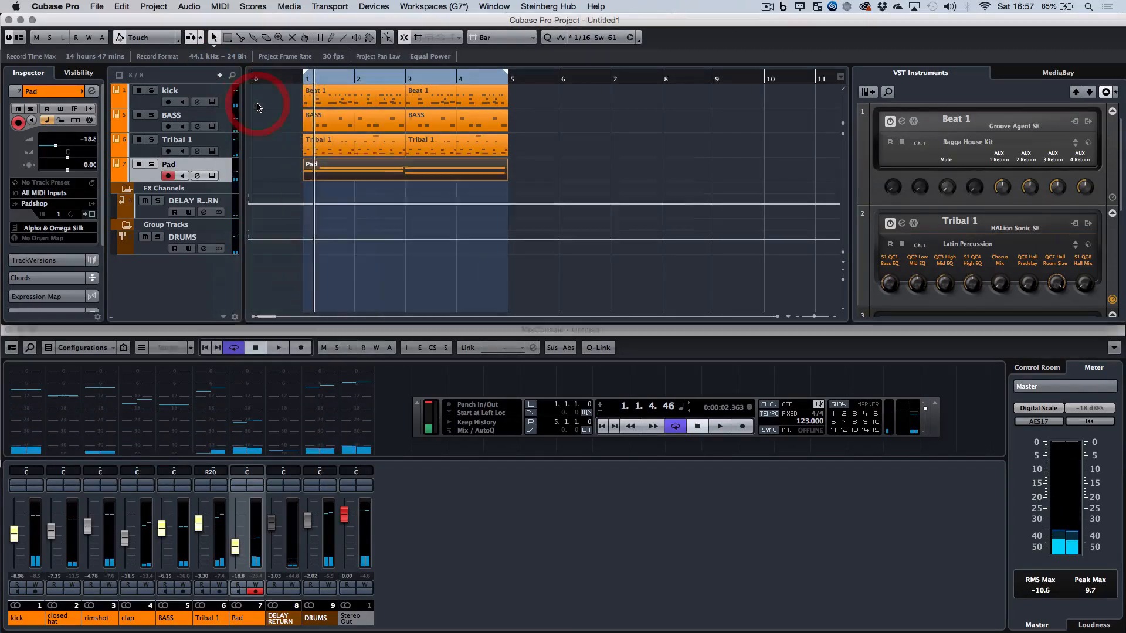
left_click(506, 186)
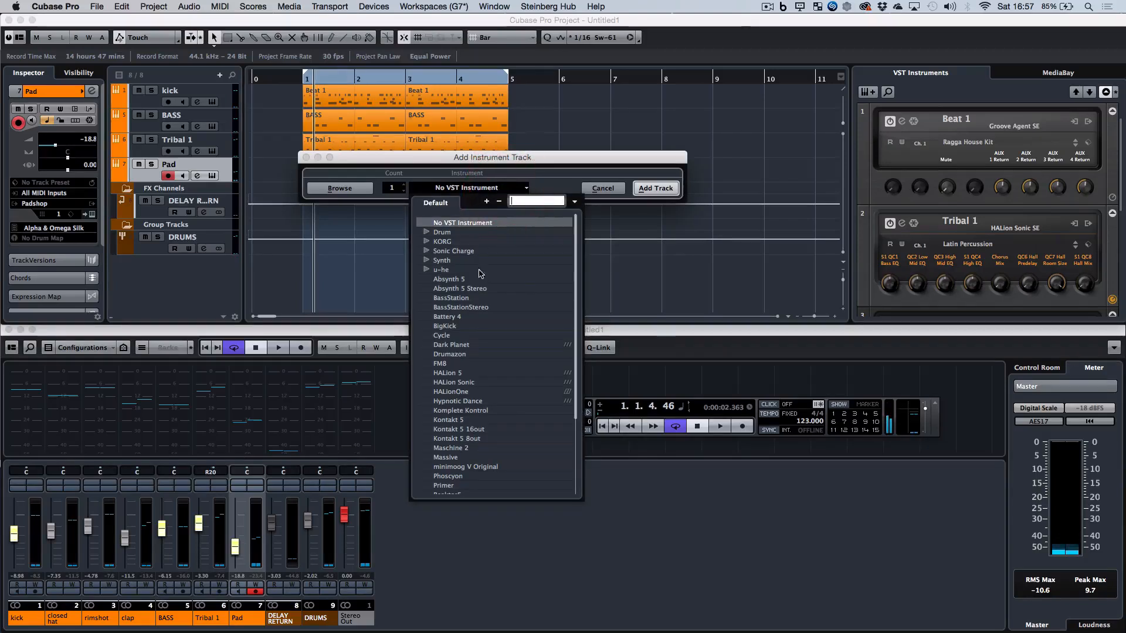
type("pad")
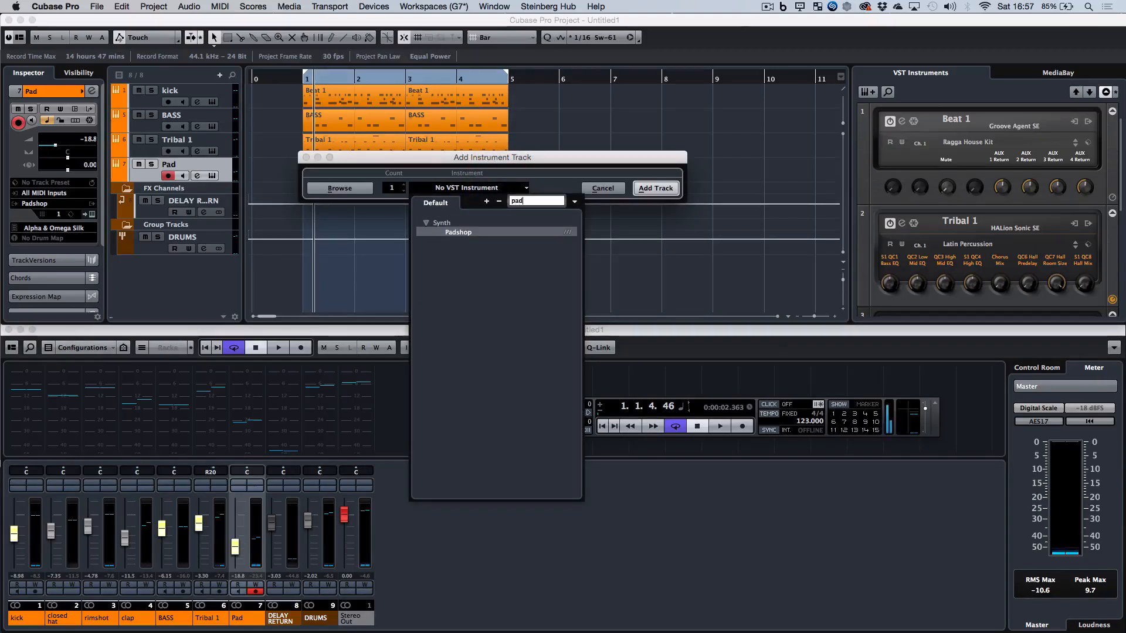
left_click(461, 233)
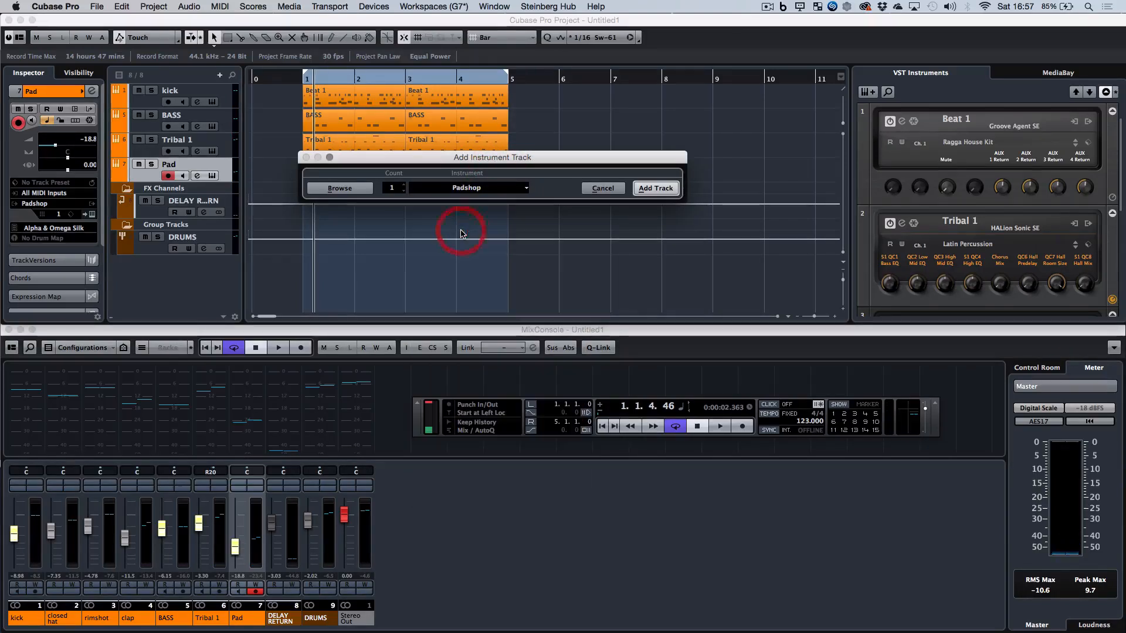
left_click(658, 189)
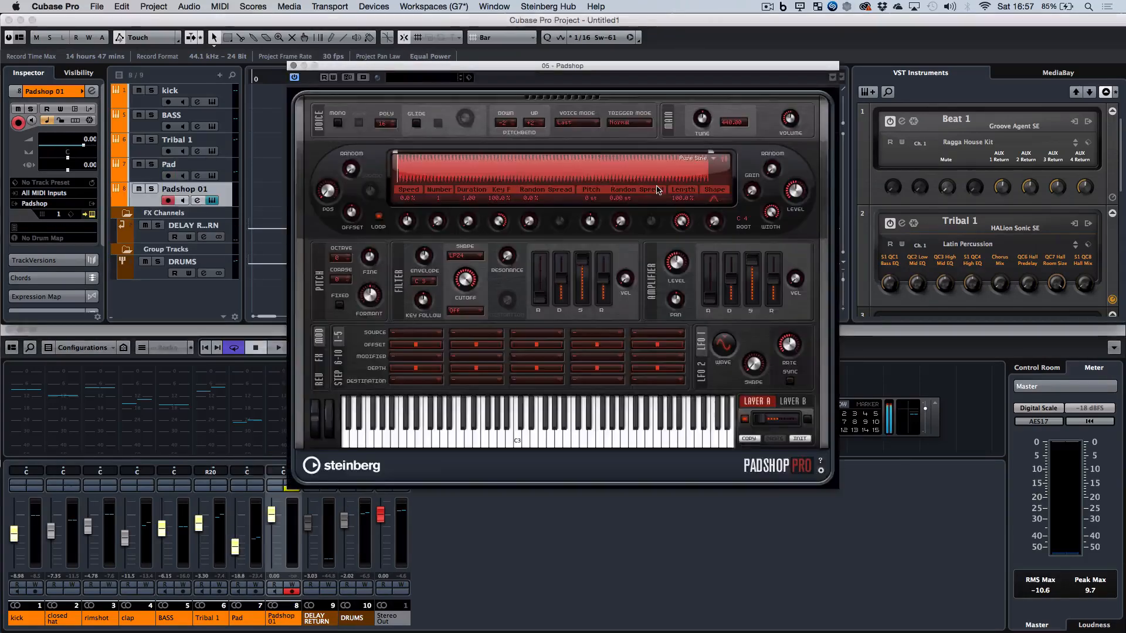
Step: Load the Zombie Bones preset in Padshop for the Padshop 01 track and audition it
left_click(430, 83)
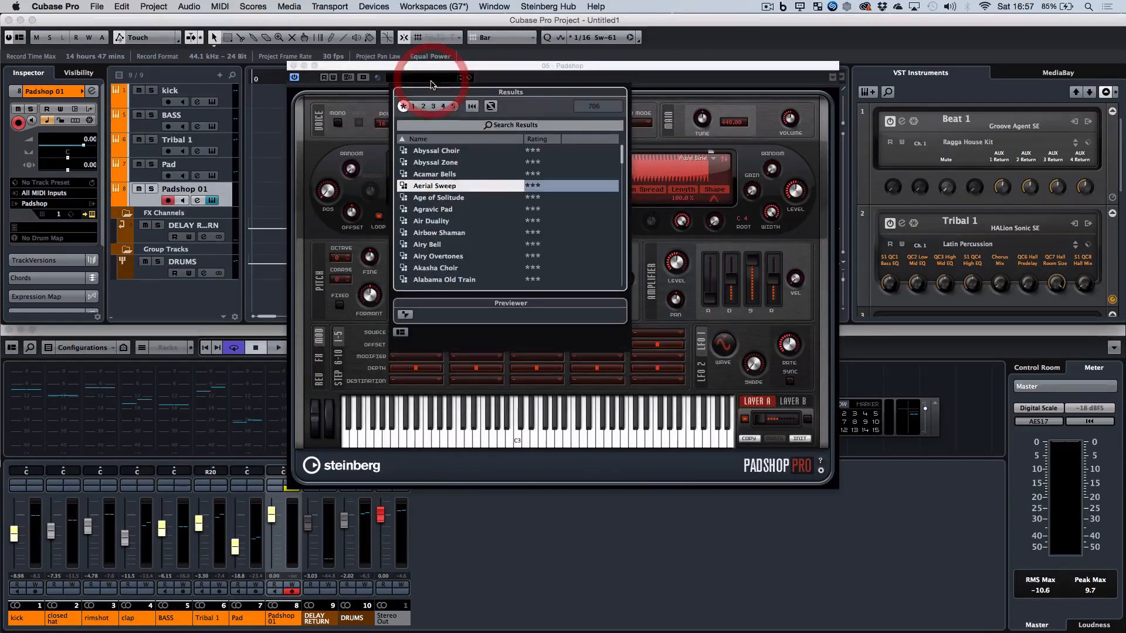
scroll(459, 216, "down", 20)
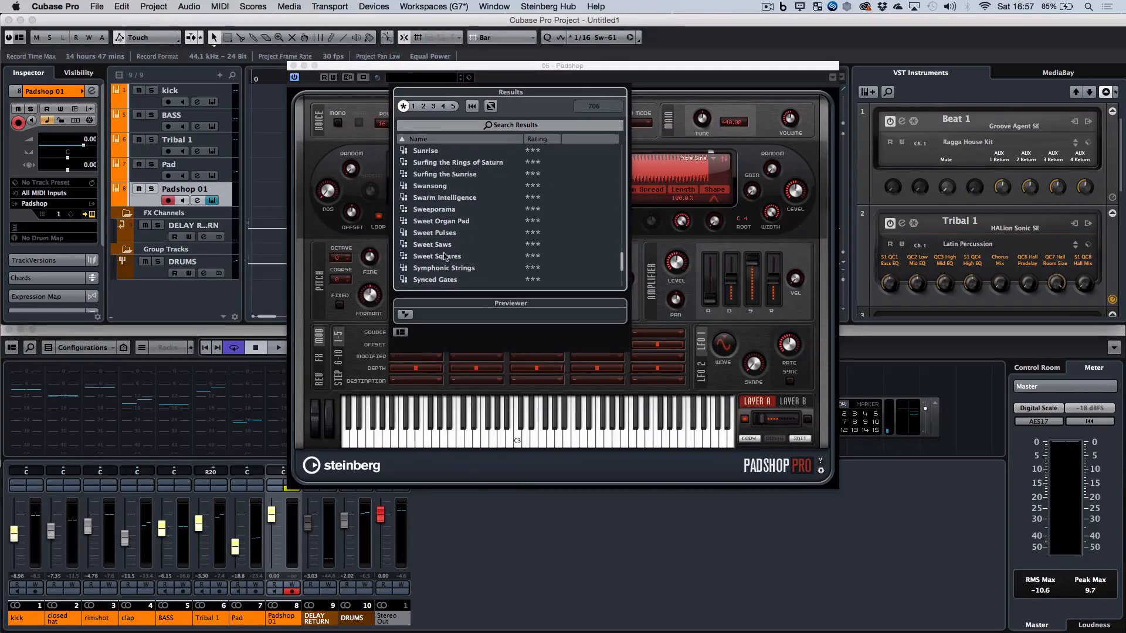
scroll(444, 257, "down", 10)
double_click(432, 280)
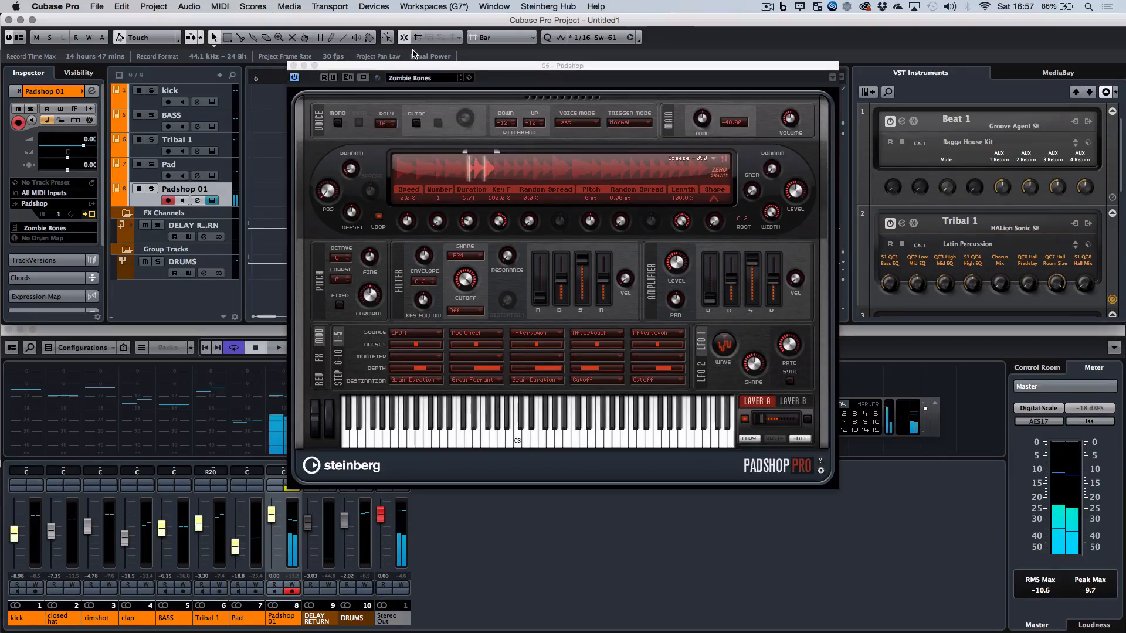
Step: Audition the Padshop presets backward from Xtreme Saw Sync to Whitewash, lowering the Padshop 01 fader to about -9.32 dB along the way
left_click(461, 78)
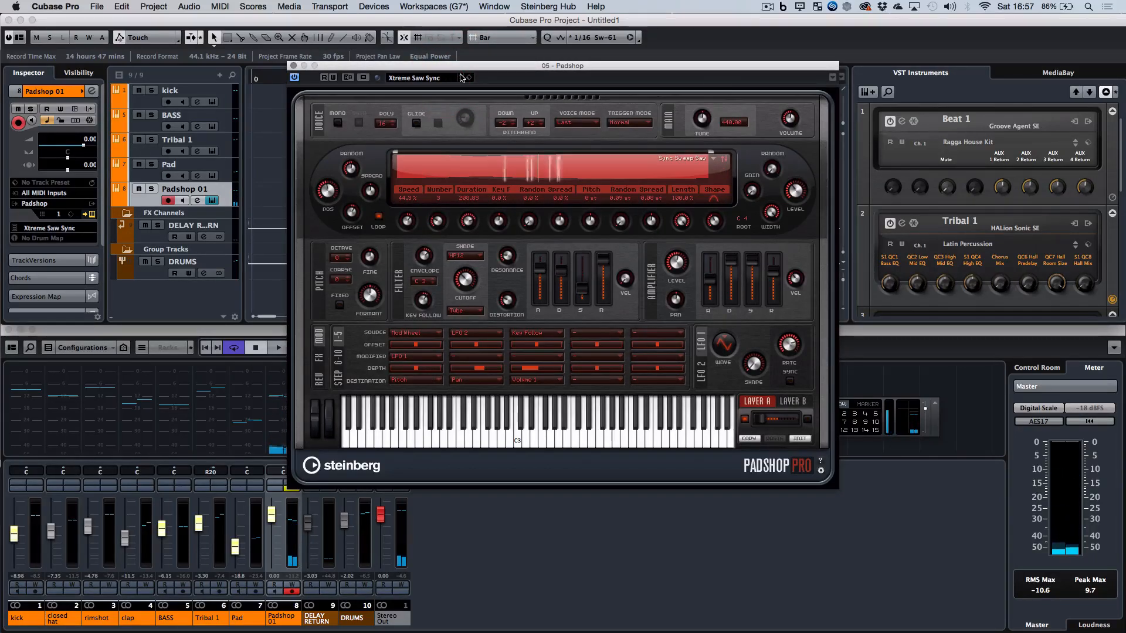
left_click(461, 78)
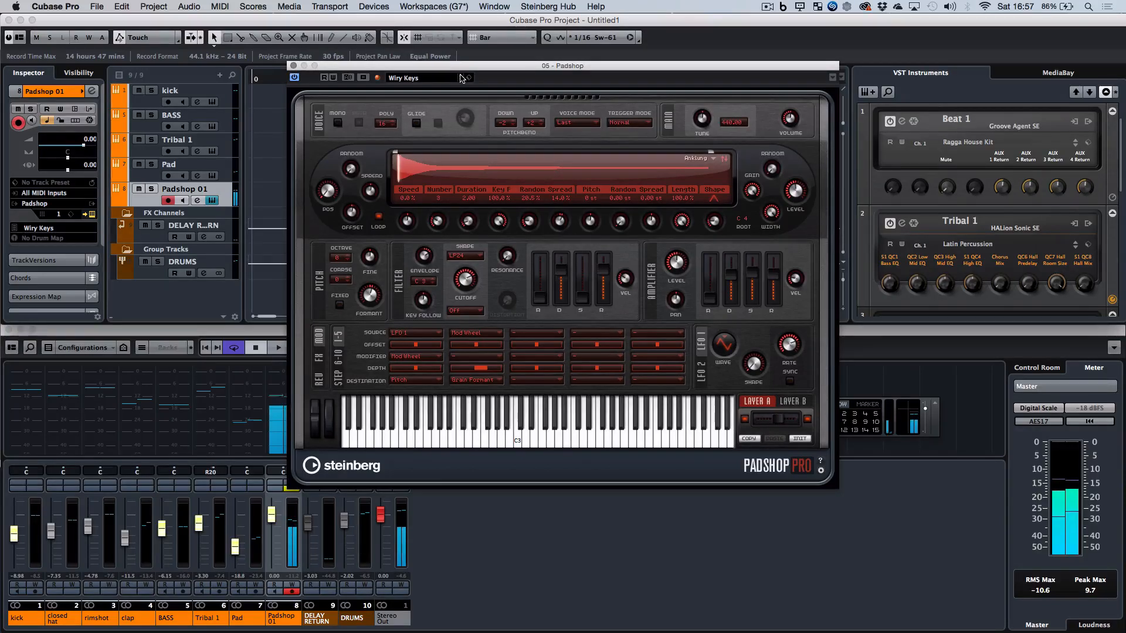
left_click(460, 78)
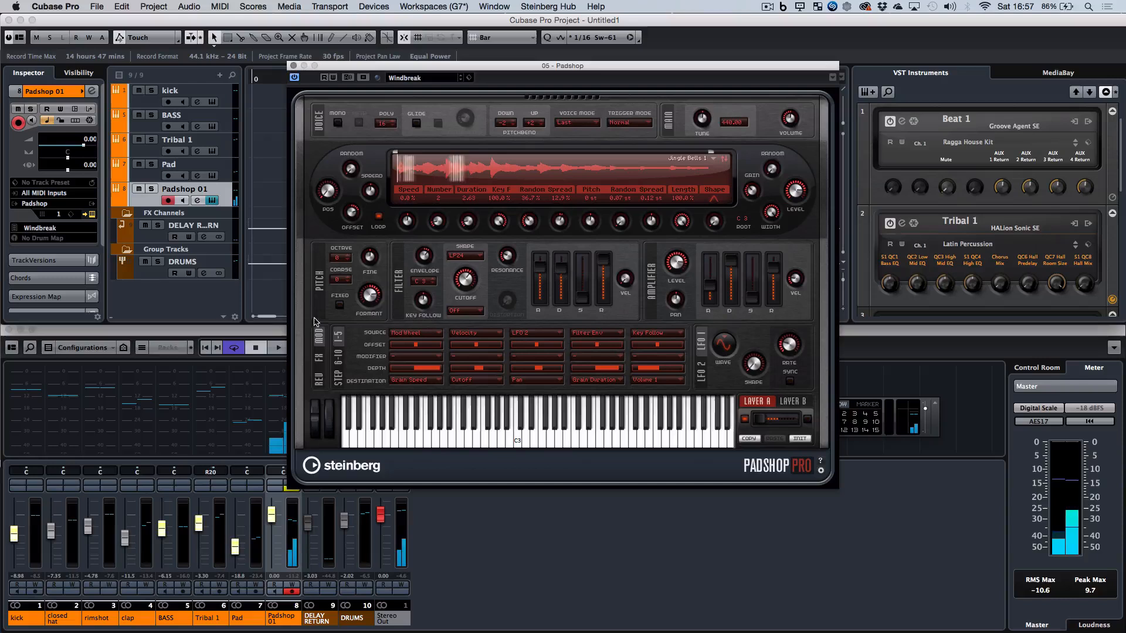
left_click_drag(271, 515, 275, 546)
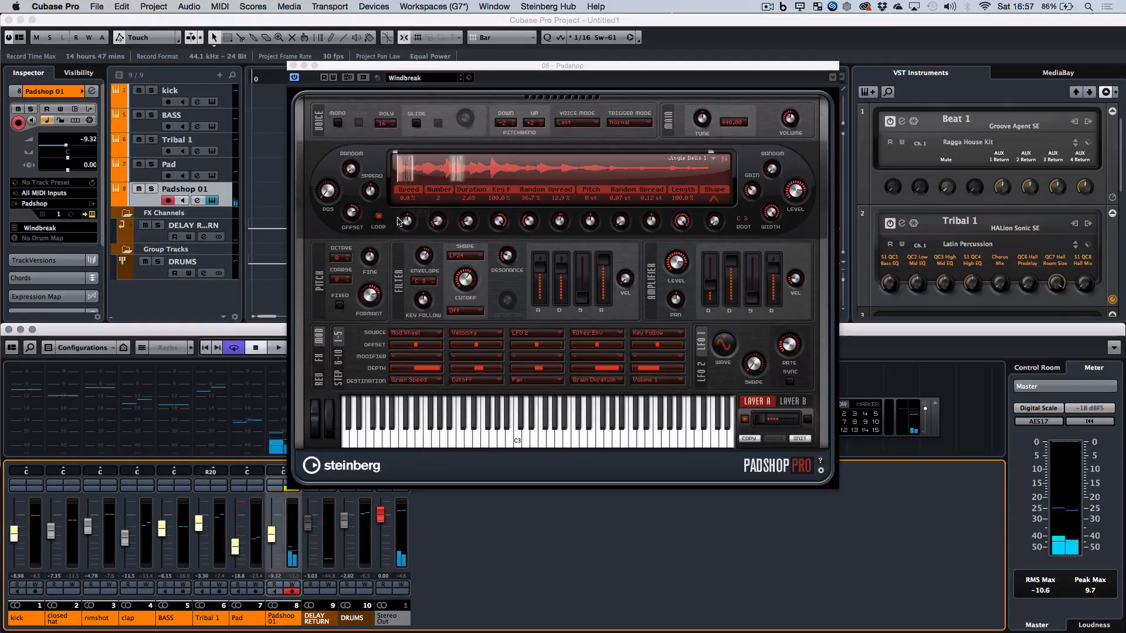
left_click(461, 78)
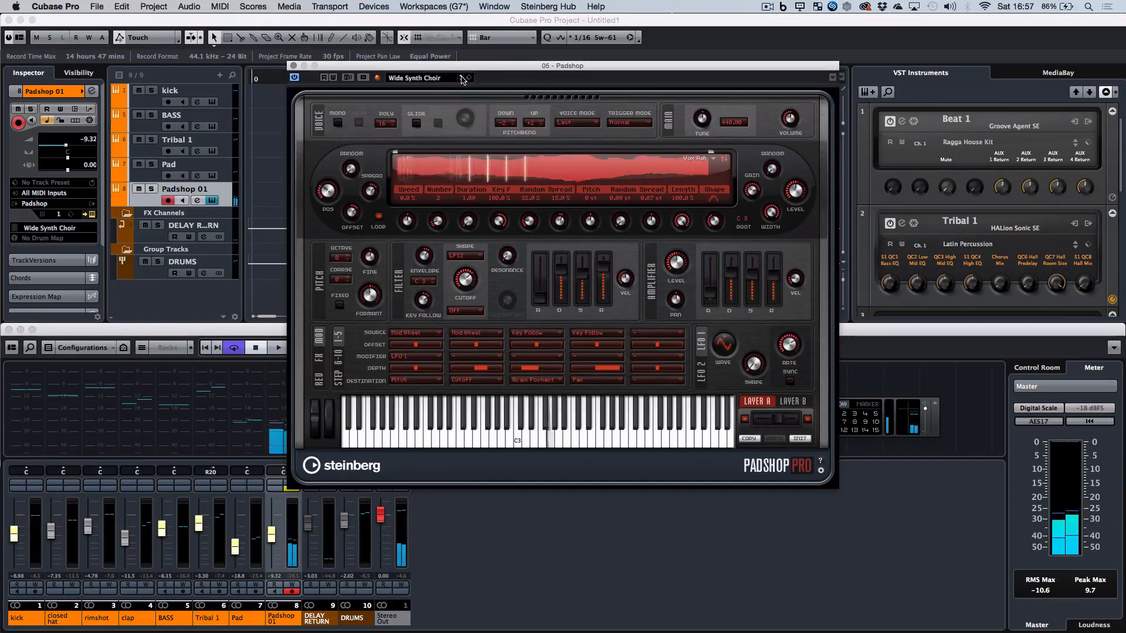
left_click(461, 78)
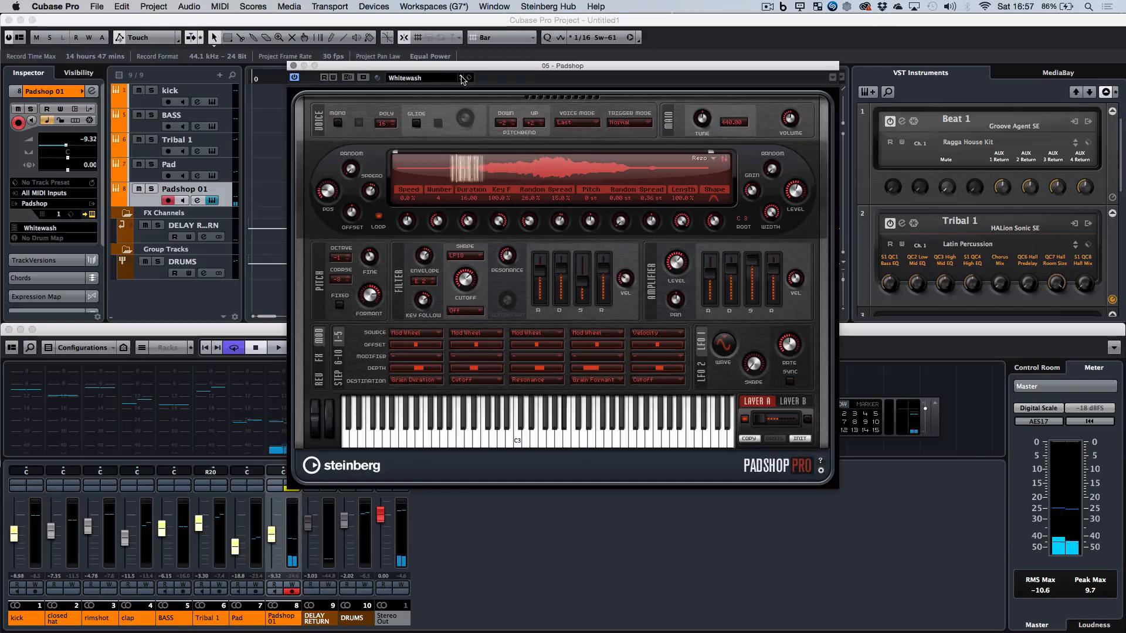
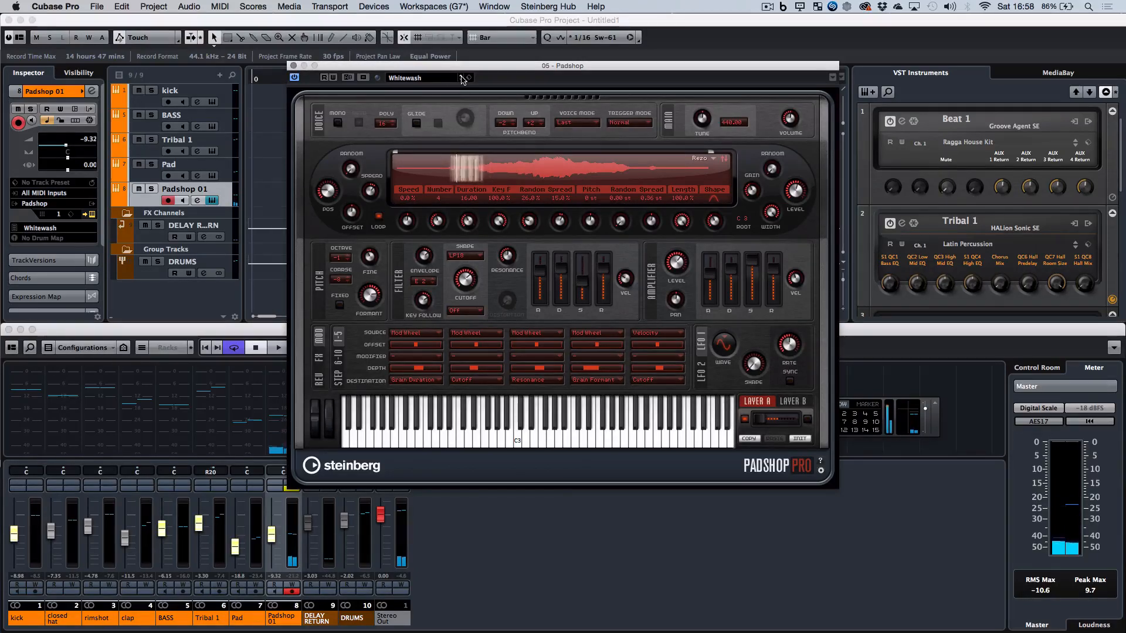
Step: Close the Padshop editor, set the Padshop 01 fader to -17.1 dB and try the sound against the playing mix
left_click(294, 66)
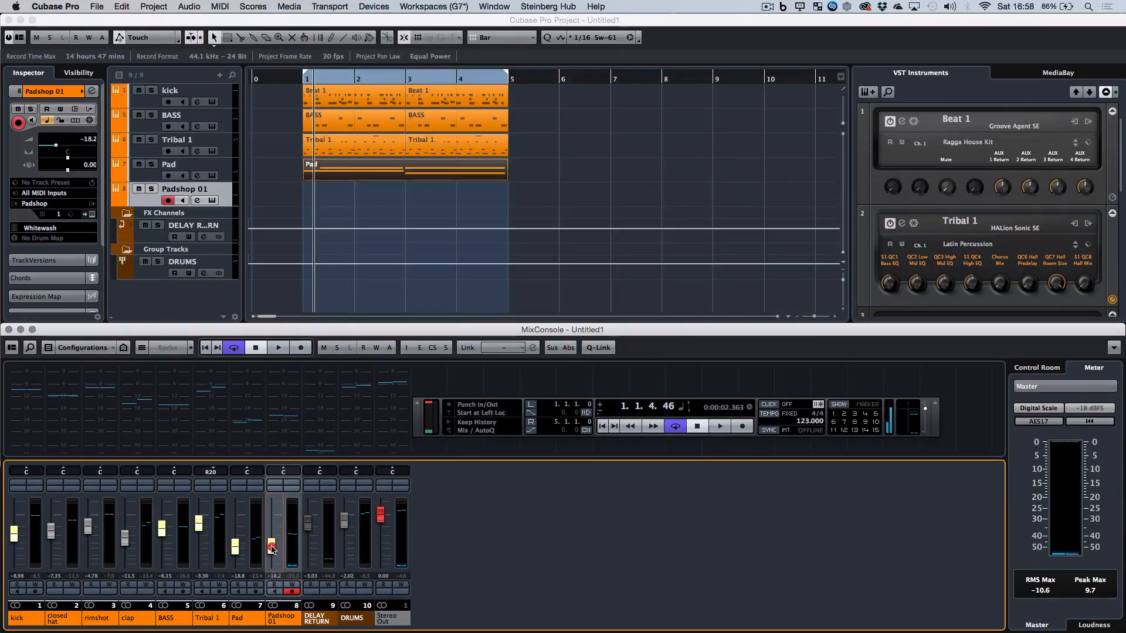
left_click_drag(271, 546, 271, 545)
key("space")
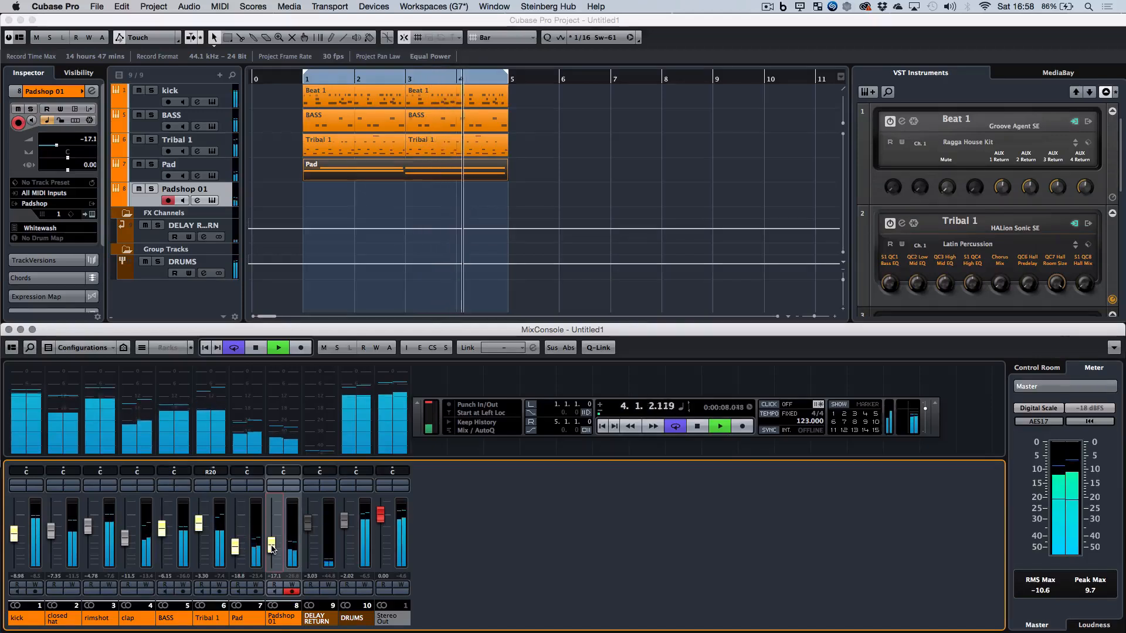
key("space")
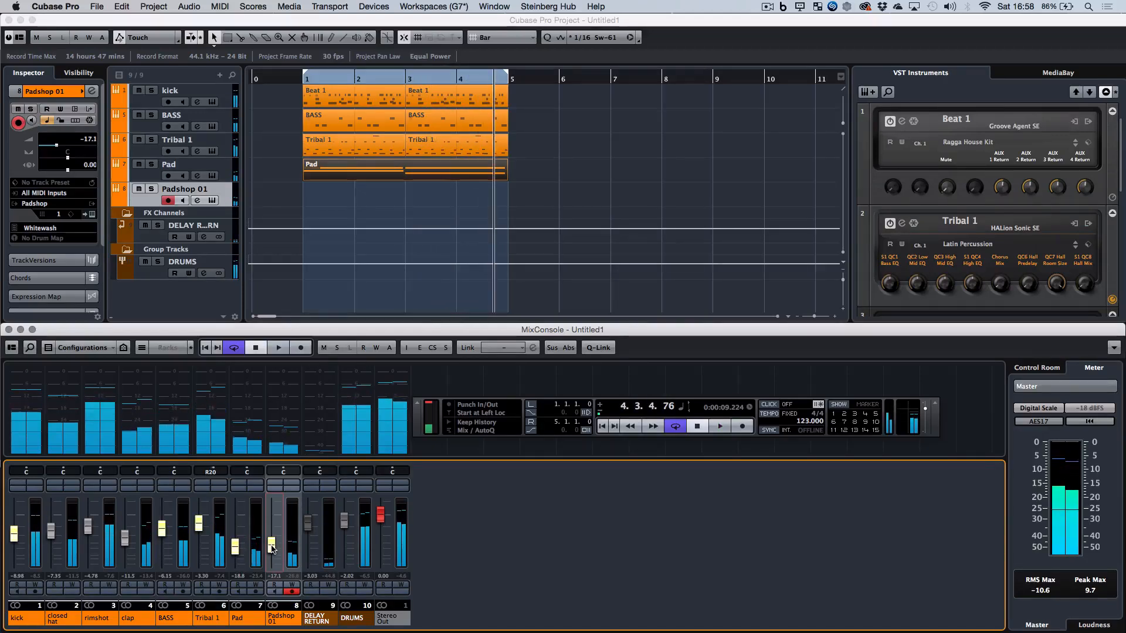
Step: Reopen the Padshop 01 instrument editor, load the White Lights preset and play it against the mix
left_click(92, 215)
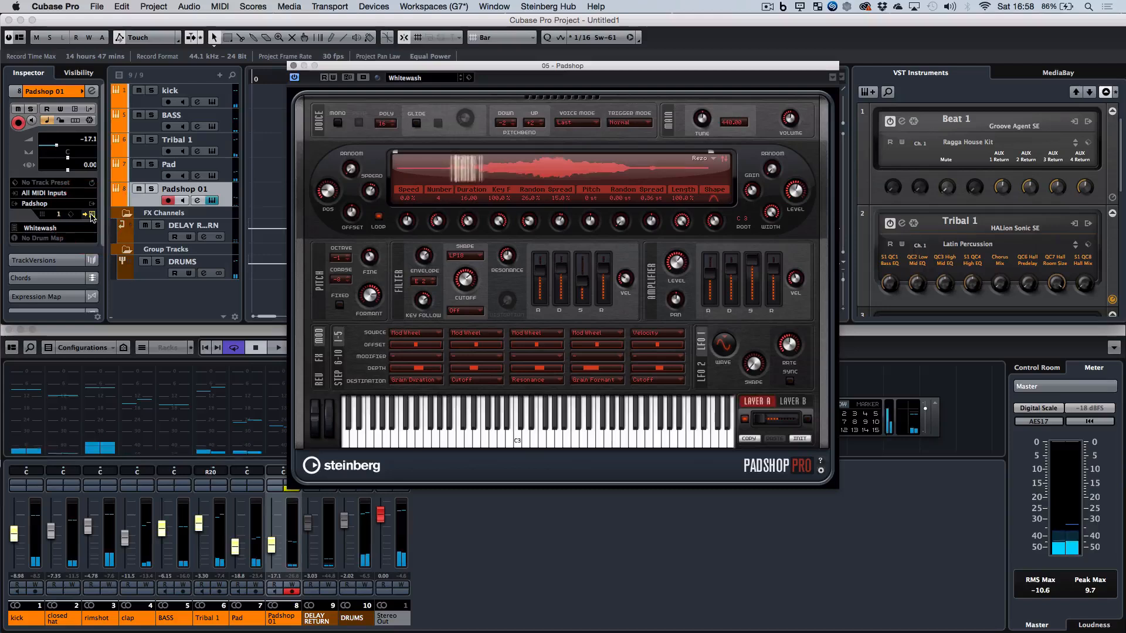
left_click(461, 78)
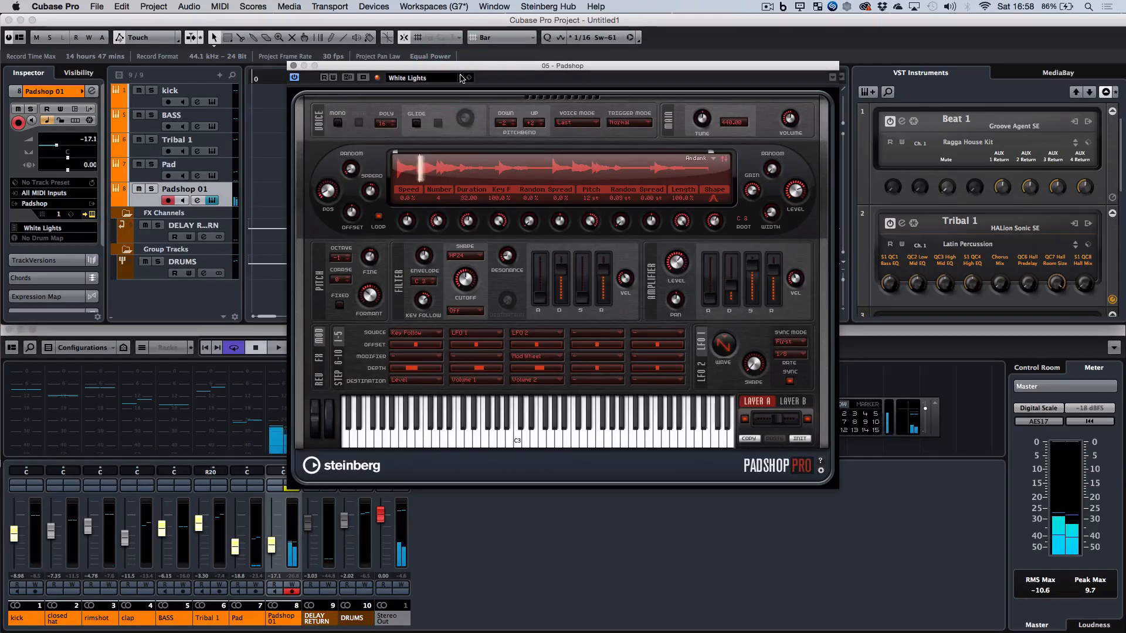
key("space")
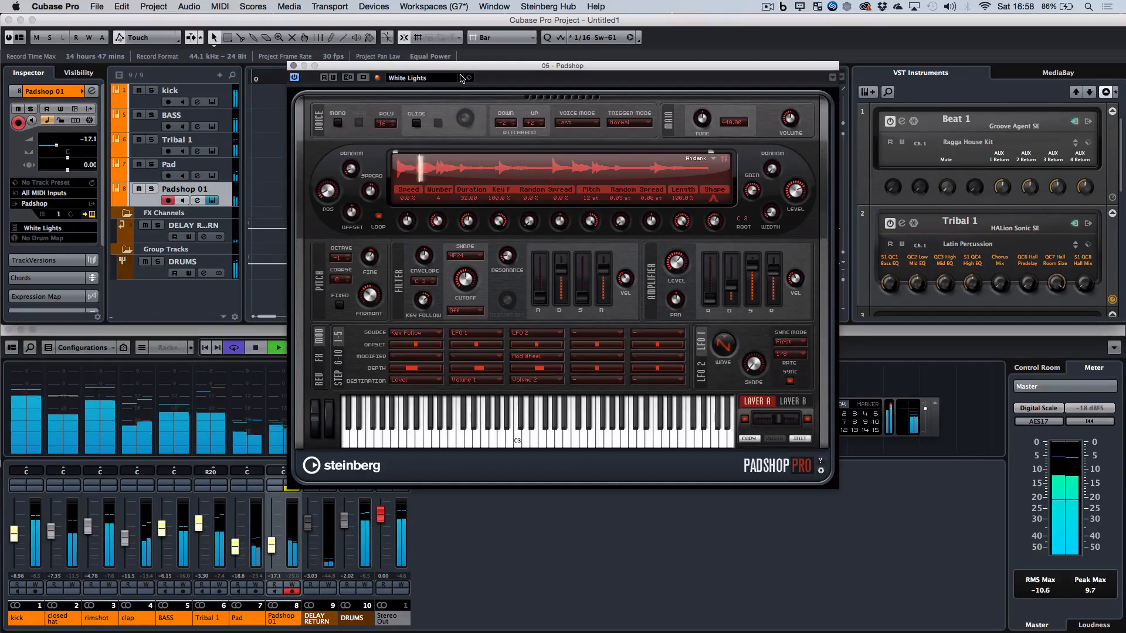
Step: Move the Padshop editor off the arrangement and record a part on the Padshop 01 track over the four-bar loop
left_click_drag(348, 68, 615, 119)
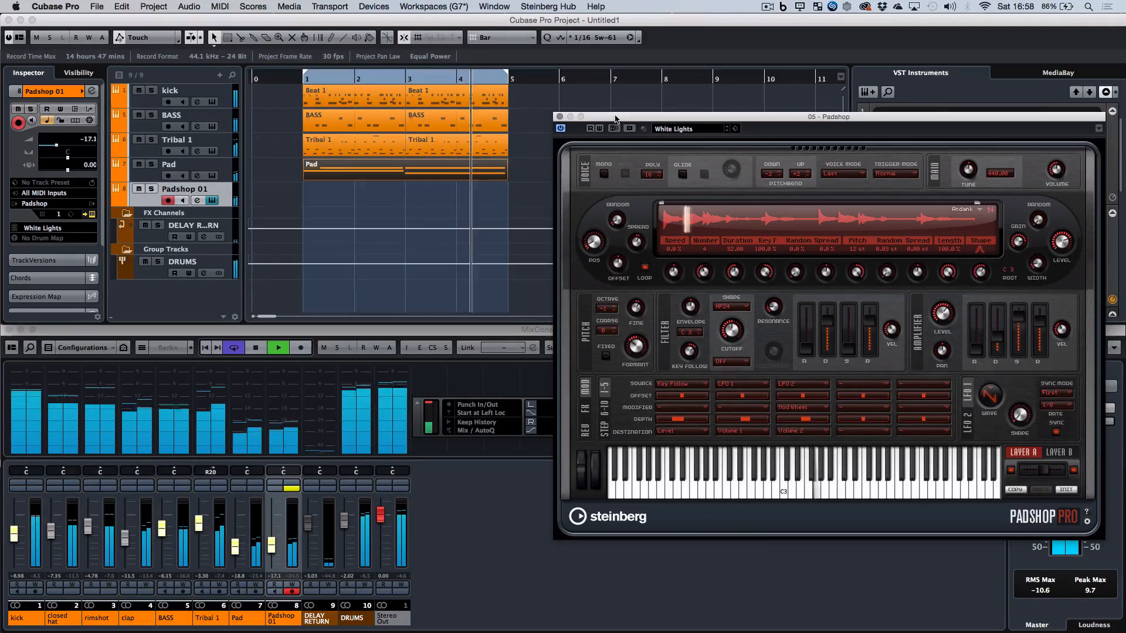
key("KP_Multiply")
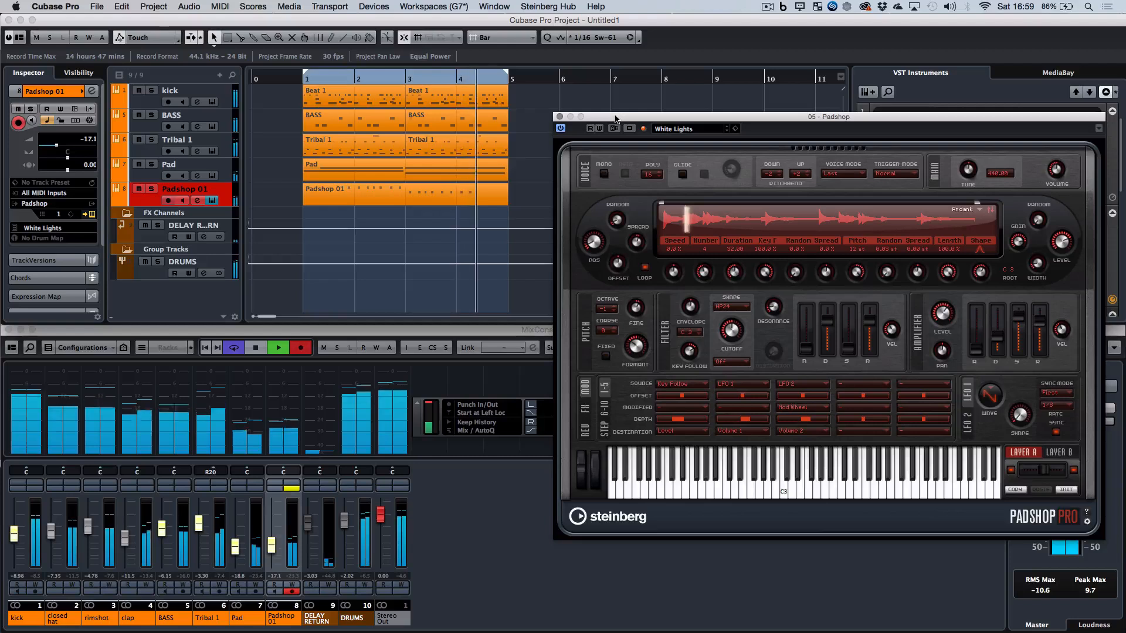
key("KP_Multiply")
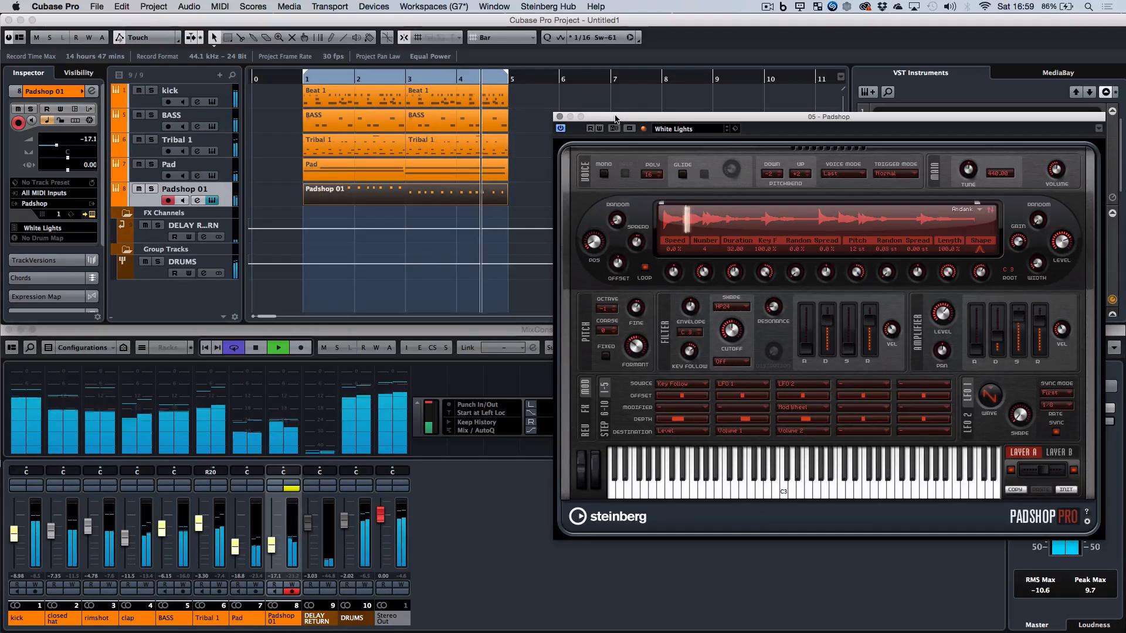
Step: Record another pass into the Padshop 01 part over the four-bar loop, then stop recording and playback
key("KP_Multiply")
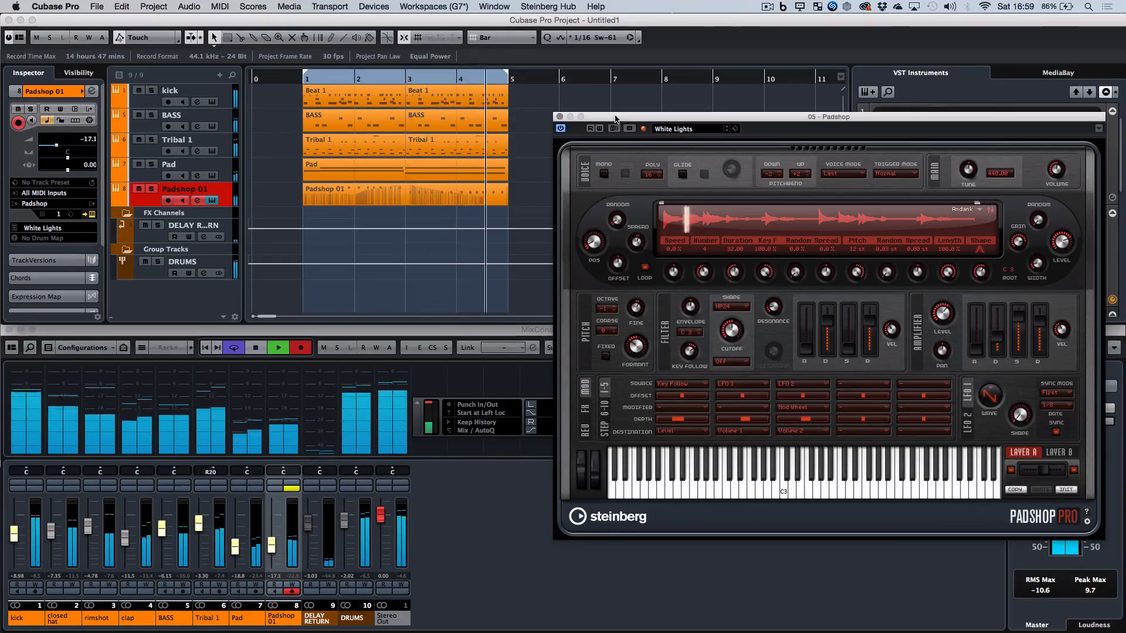
key("KP_Multiply")
key("space")
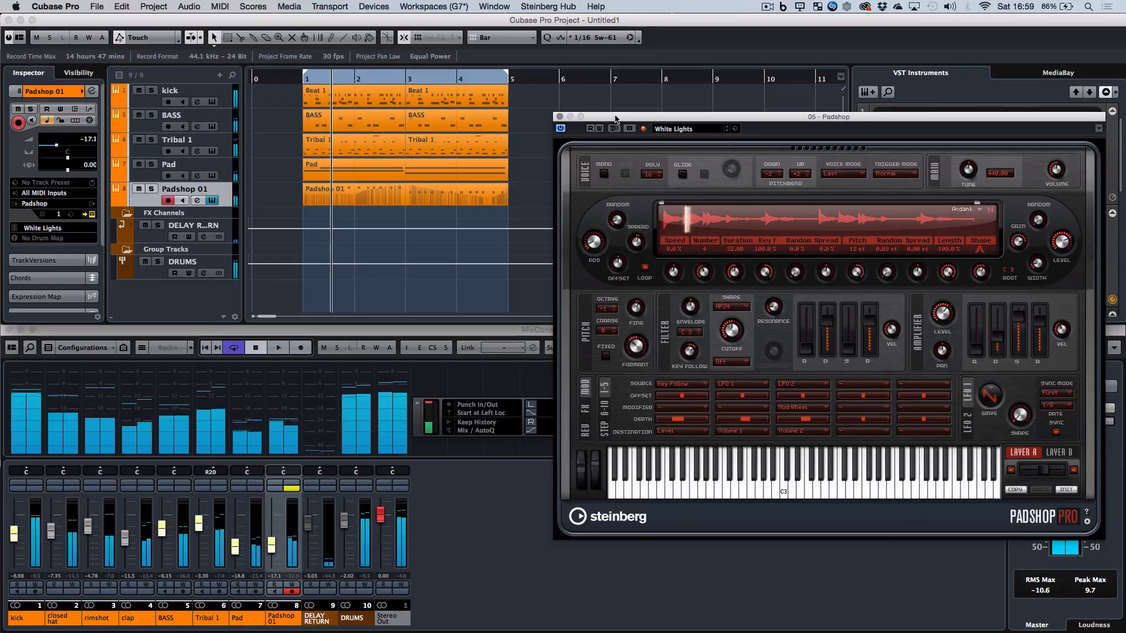
Step: Examine the recorded Padshop 01 part's notes in the Key Editor, closing the Padshop instrument window and the editor
double_click(351, 203)
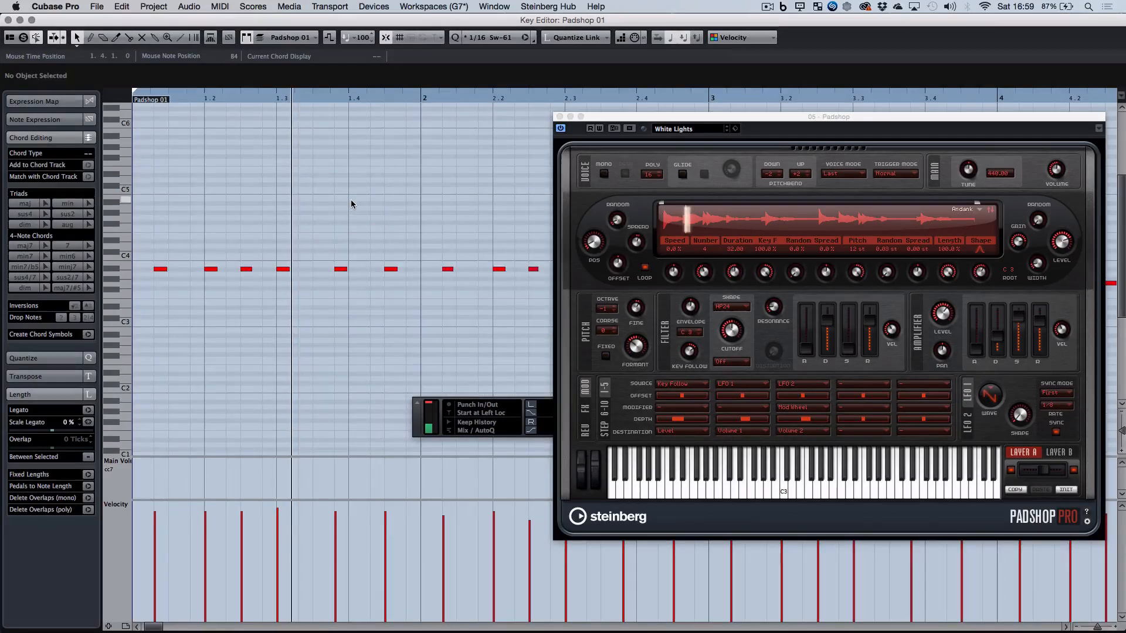
left_click(559, 116)
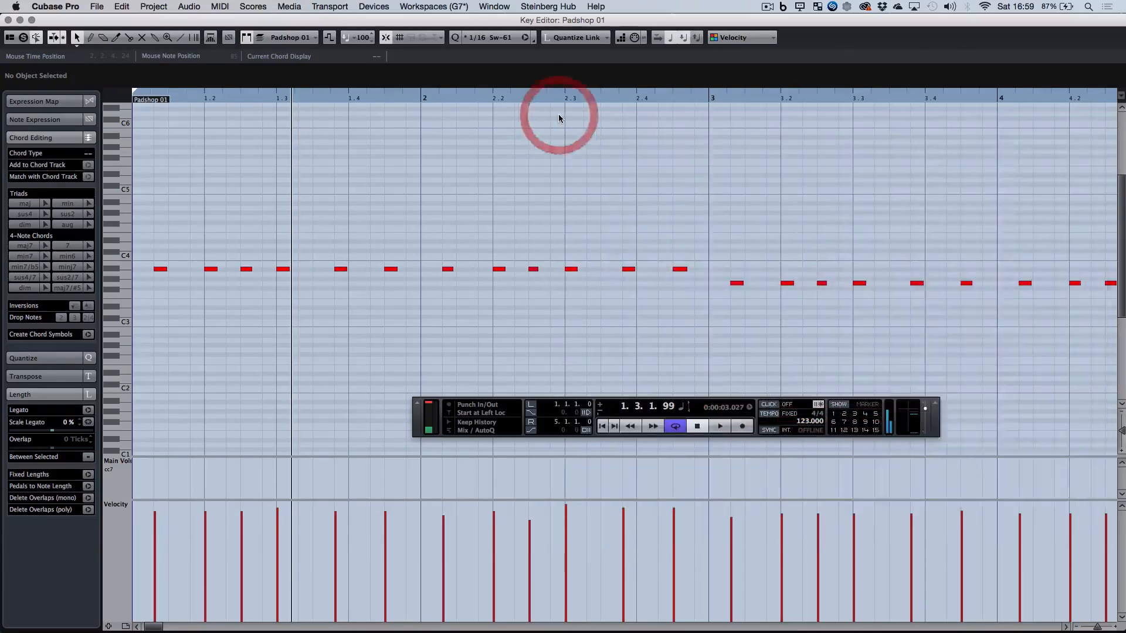
key("Escape")
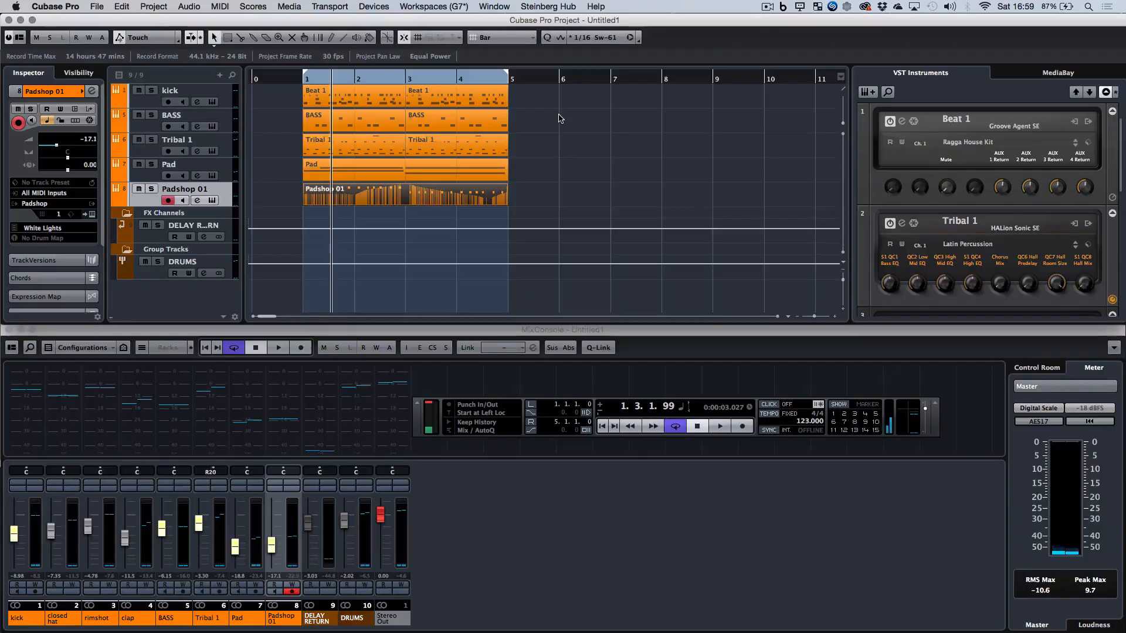
Step: Listen to the Padshop 01 part soloed, then unsolo it to hear it in the full mix and stop playback
left_click(152, 190)
key("space")
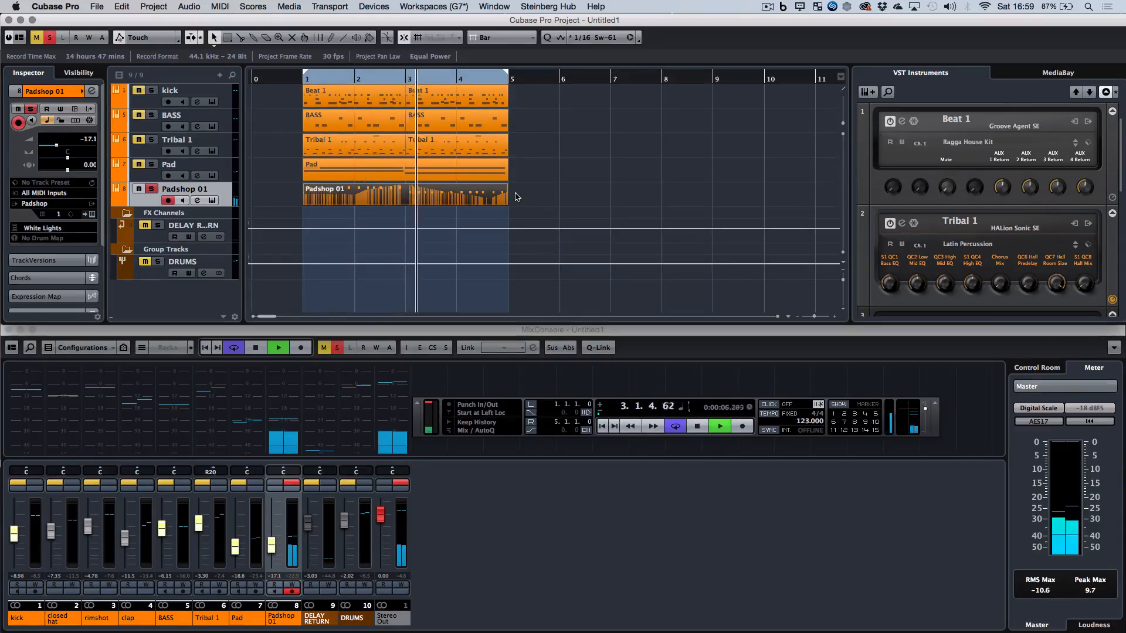
left_click(151, 190)
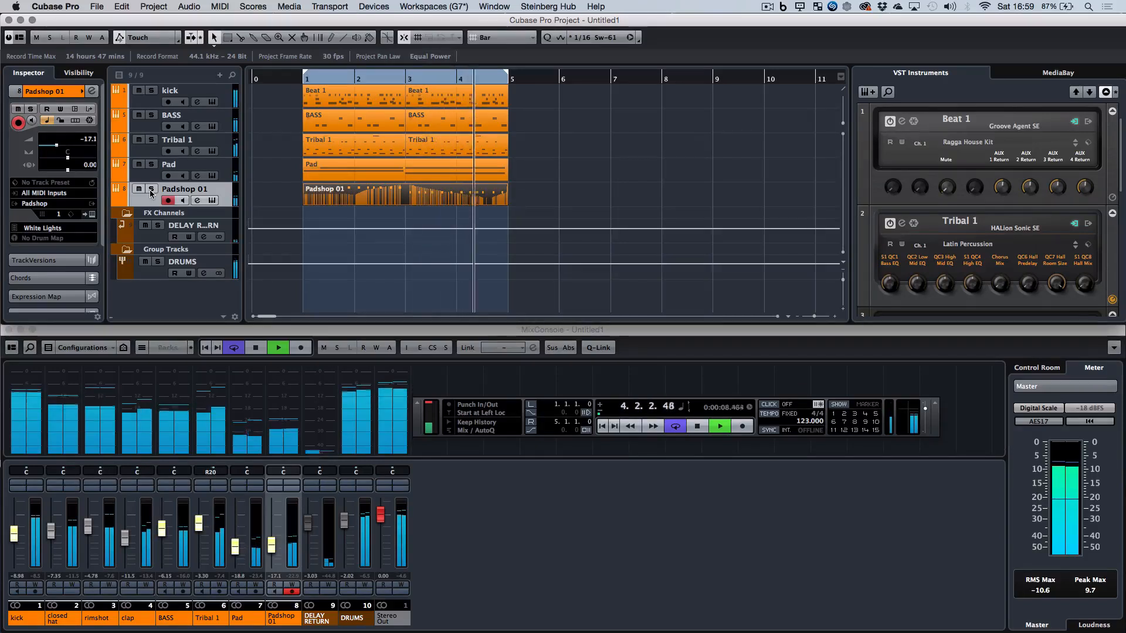
key("space")
Step: Add a second instrument track that uses the Padshop instrument
left_click(219, 75)
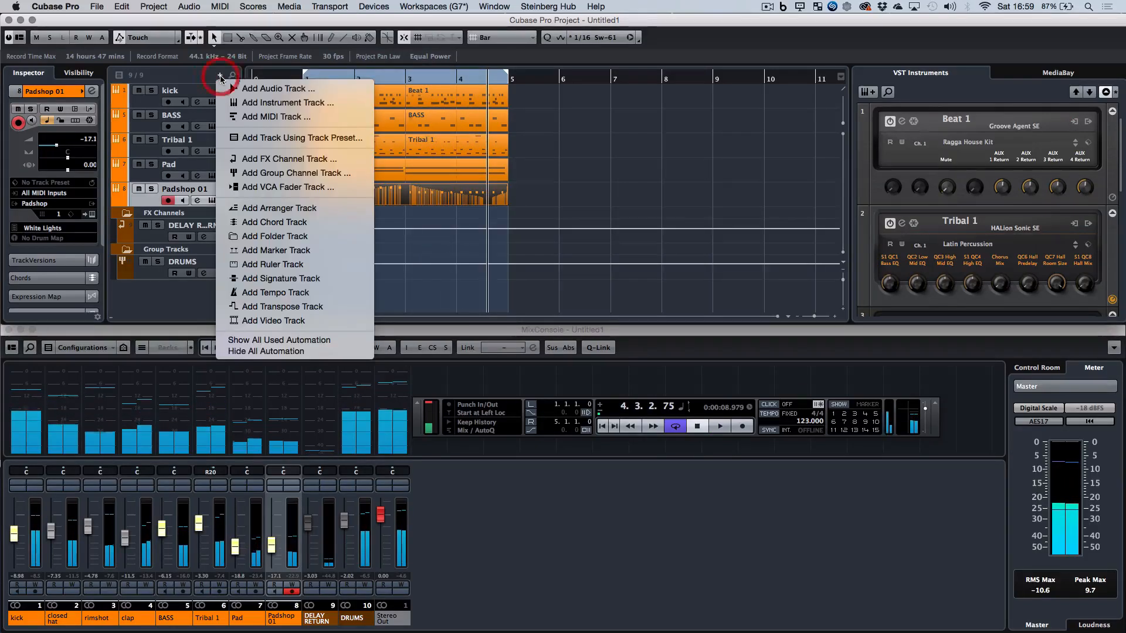
left_click(297, 103)
left_click(525, 188)
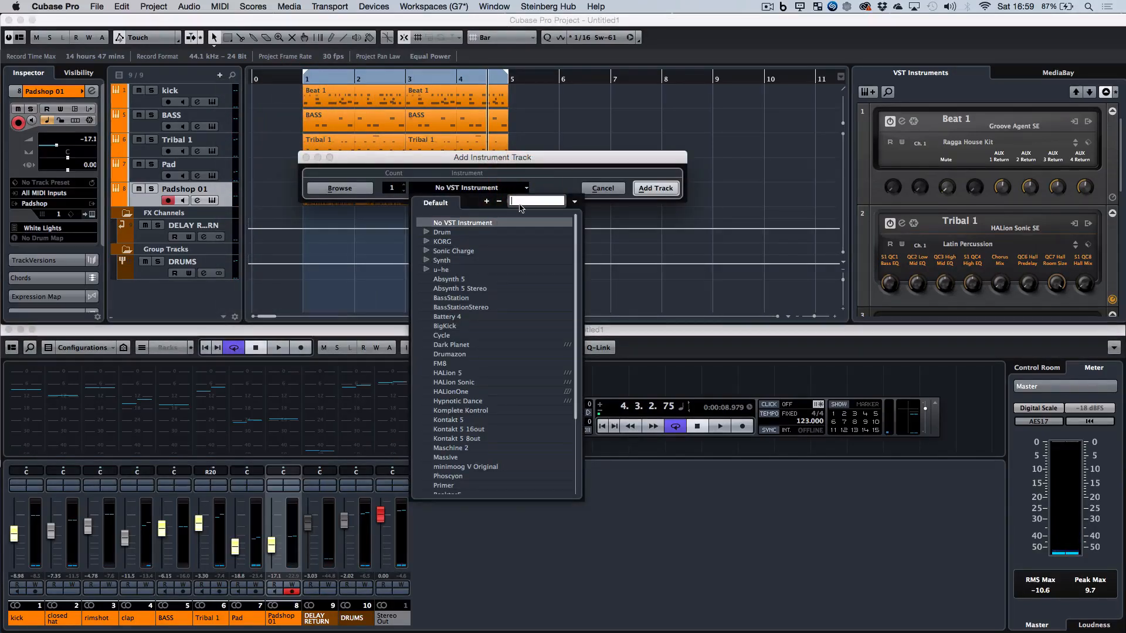
key("Return")
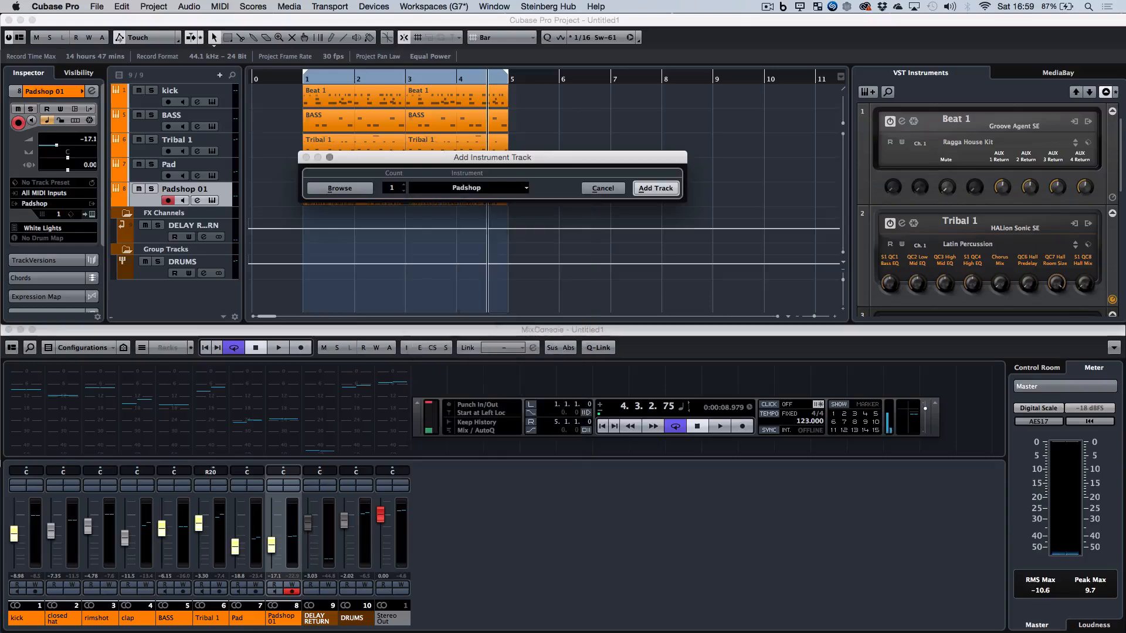
left_click(674, 193)
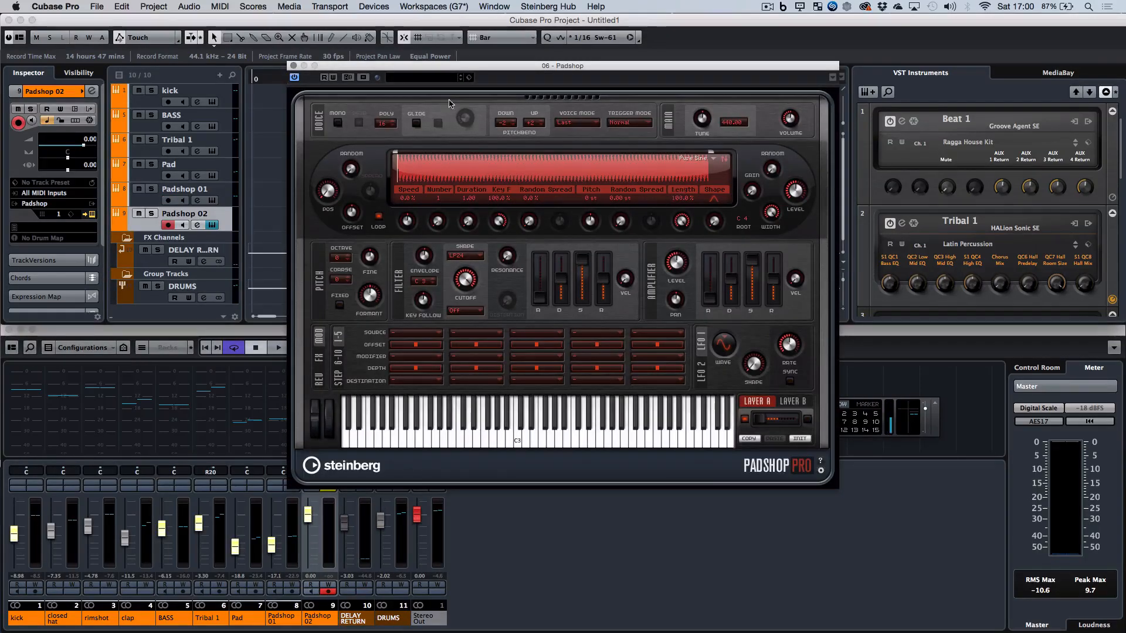
Step: Load the Lunar Chimes preset into the Padshop 02 instrument and play it
left_click(428, 78)
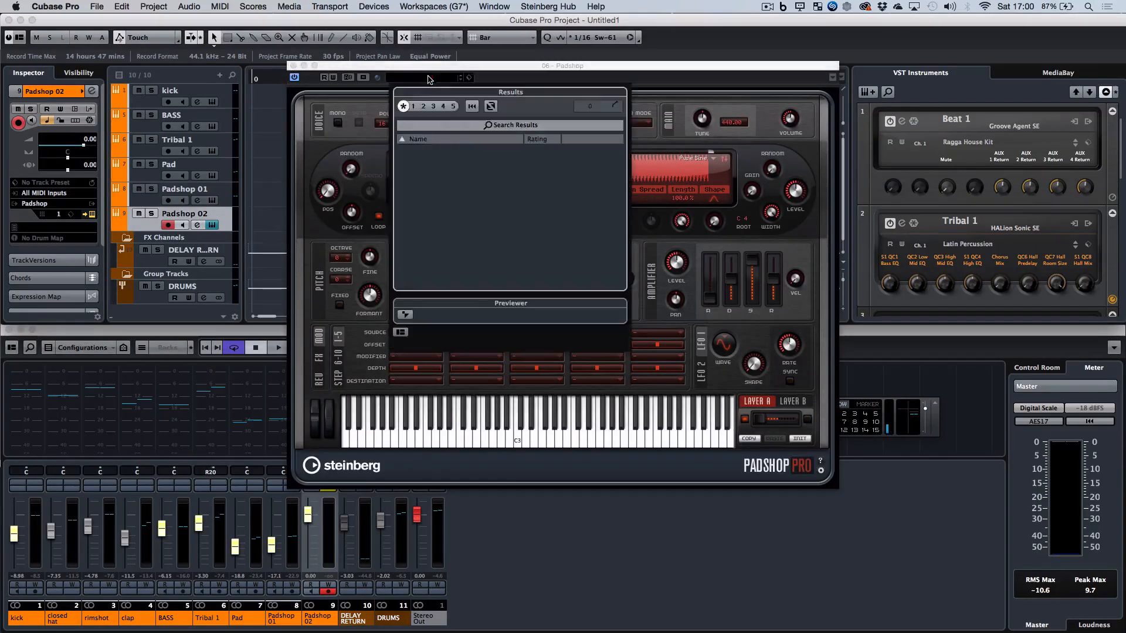
scroll(456, 250, "up", 20)
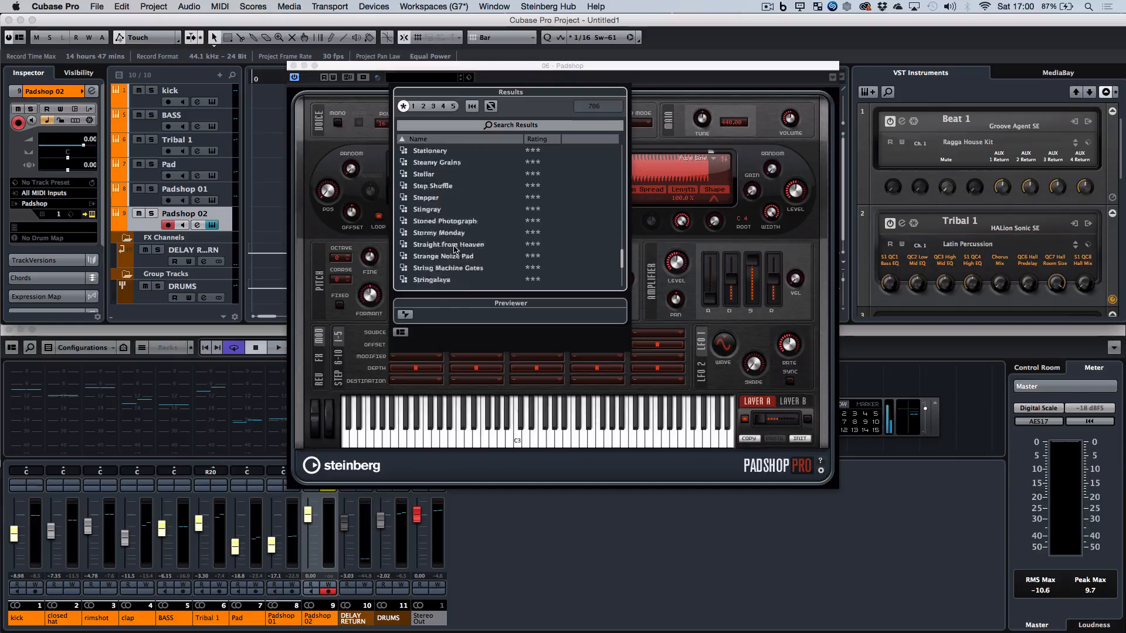
scroll(456, 249, "up", 15)
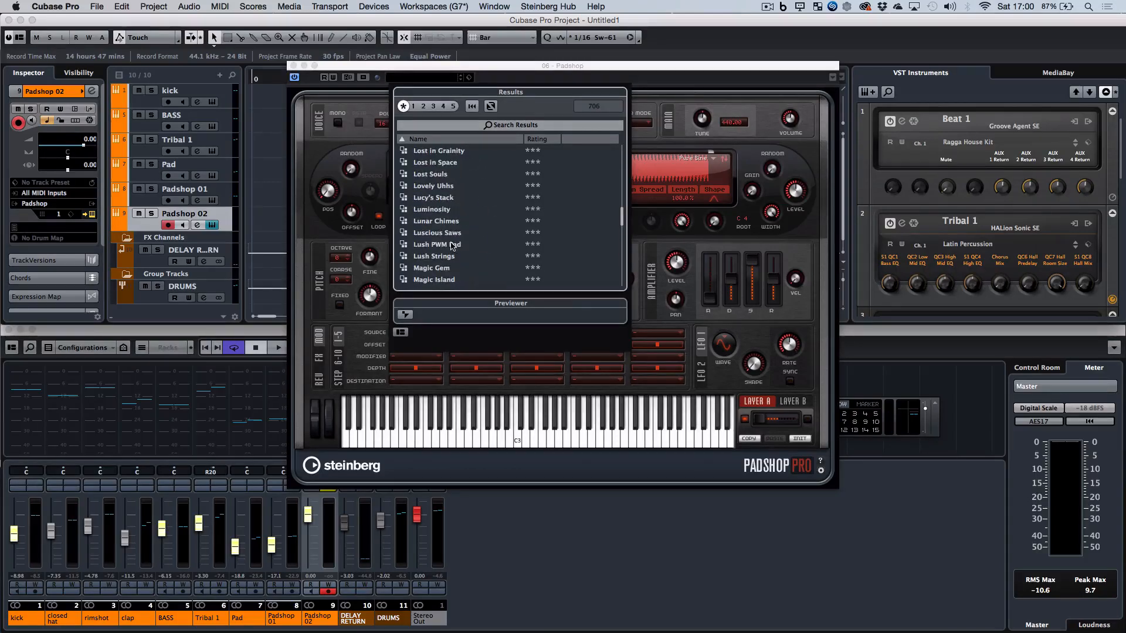
double_click(426, 221)
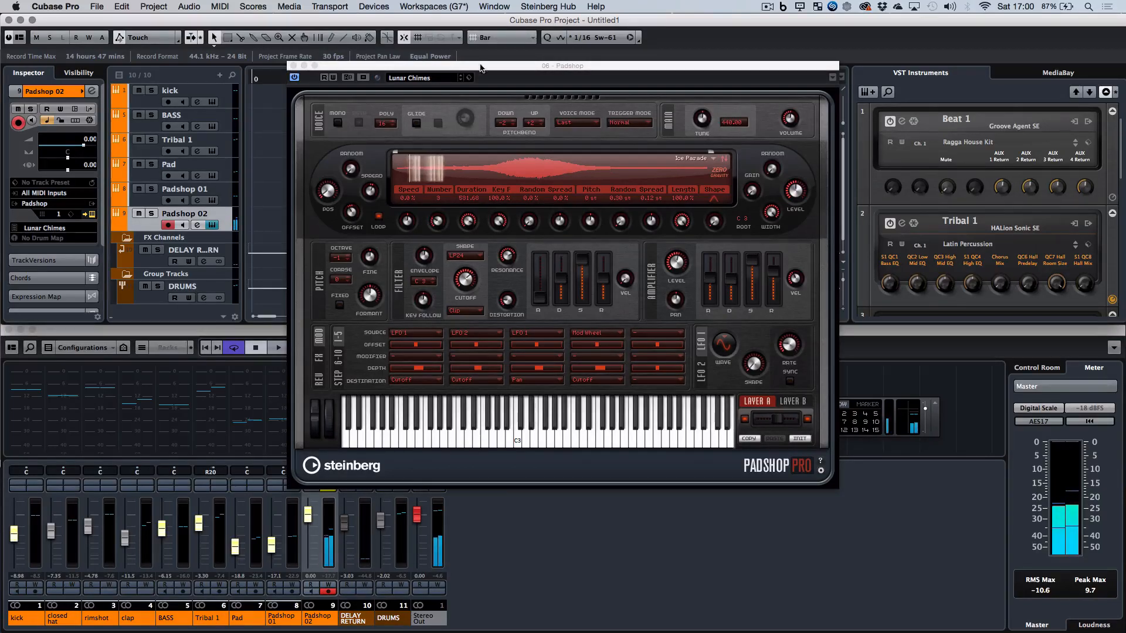
Step: Audition the Padshop 02 presets backward from Luminosity to Lo-Fi Flap
left_click(461, 81)
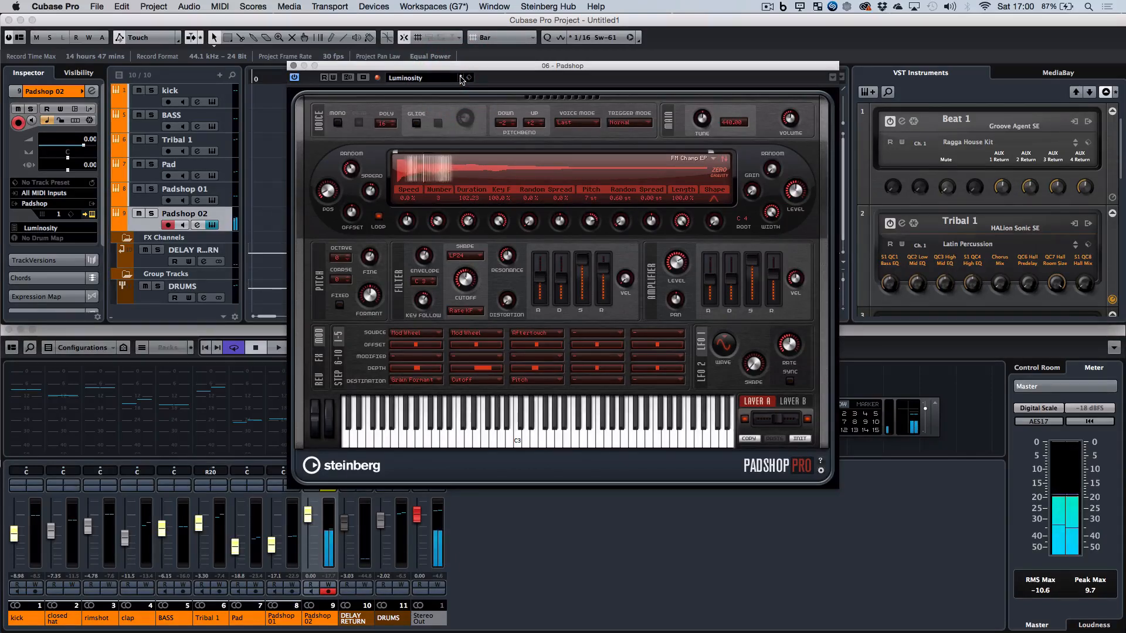
left_click(461, 79)
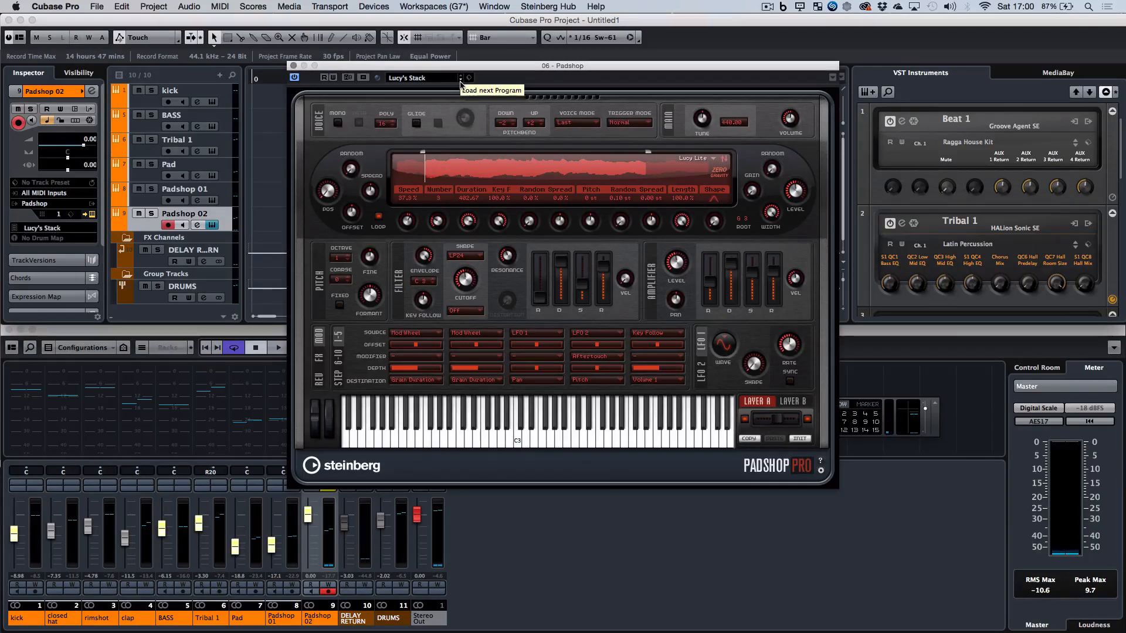
left_click(461, 79)
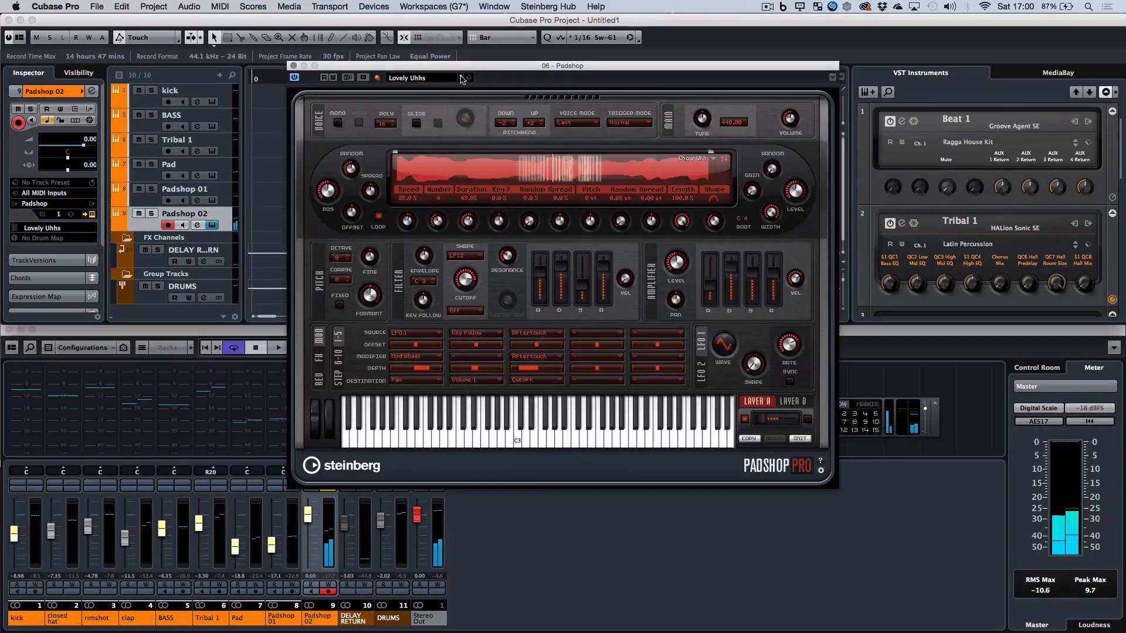
left_click(461, 79)
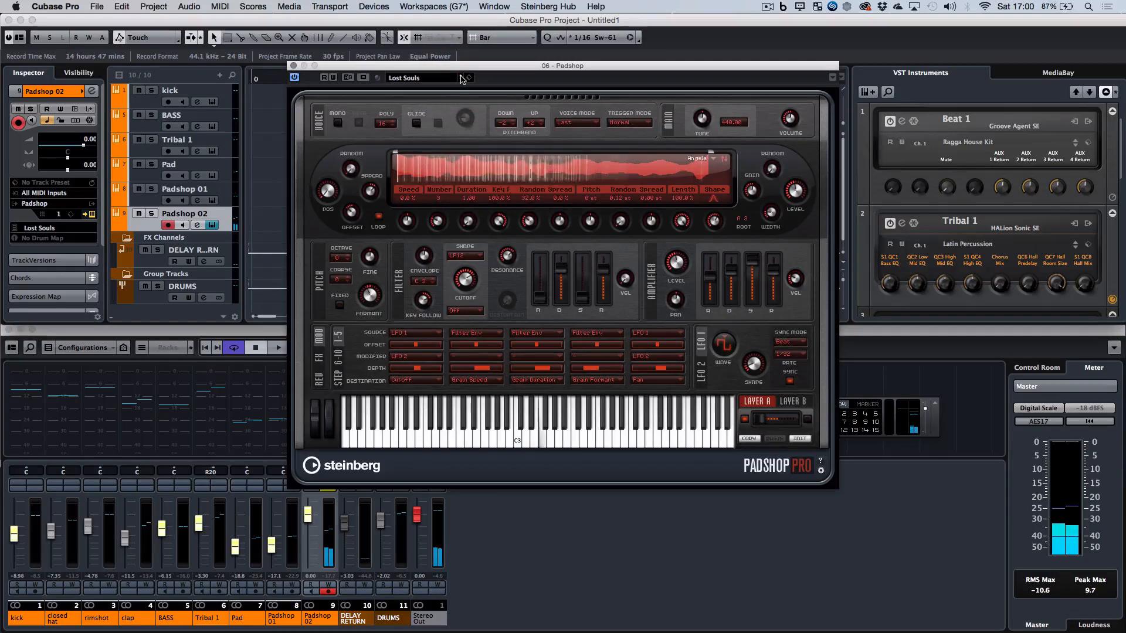
left_click(461, 79)
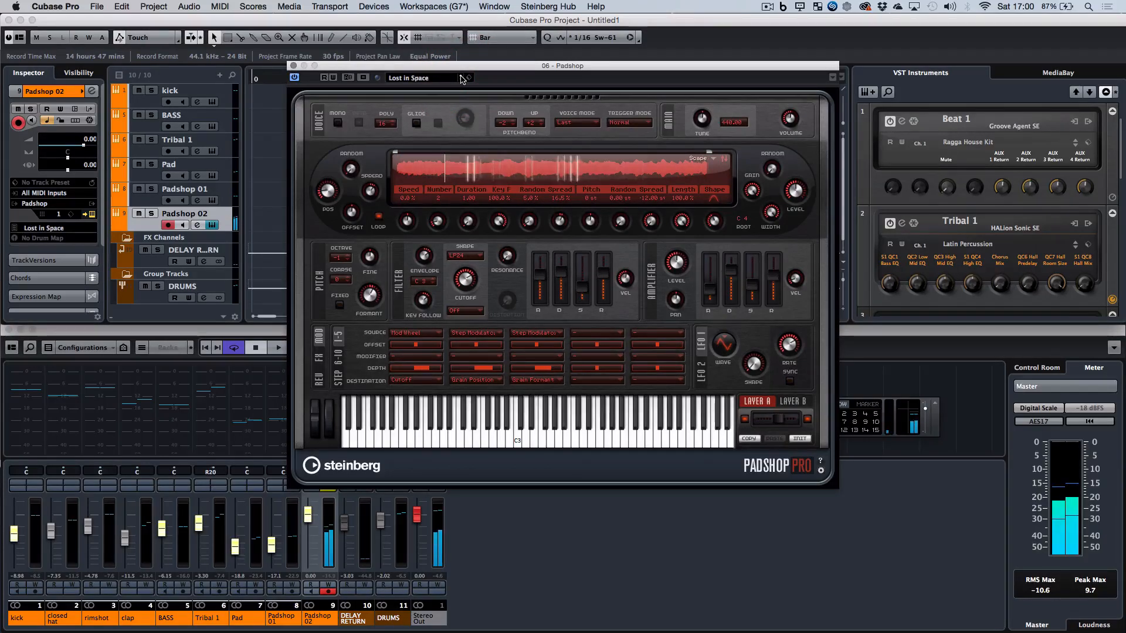
left_click(461, 79)
left_click(461, 79)
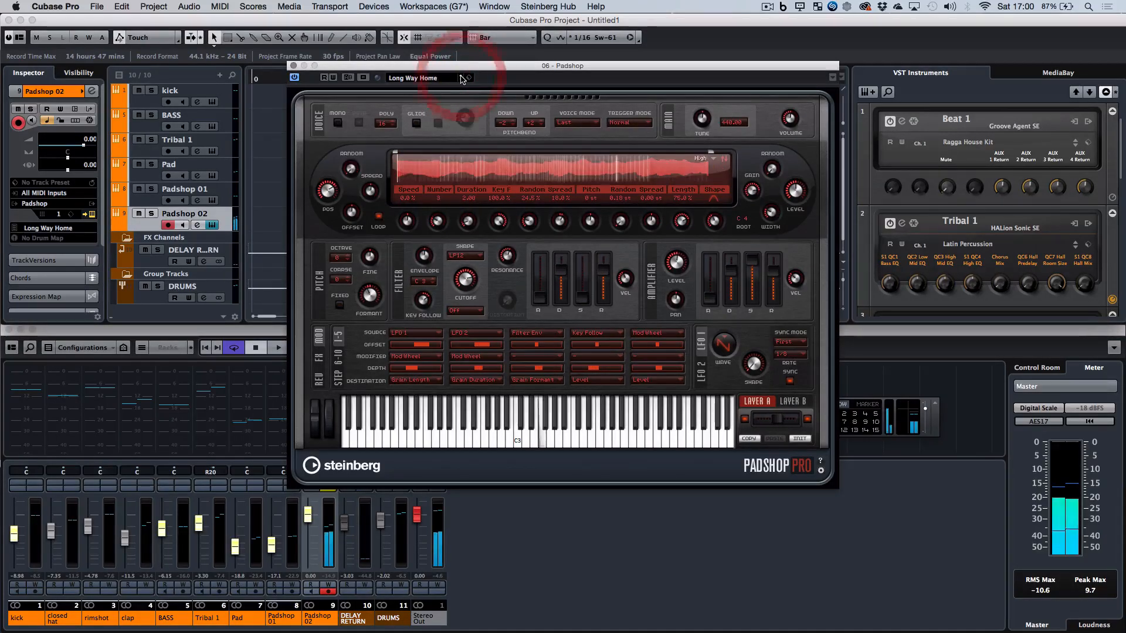
left_click(461, 79)
left_click(461, 80)
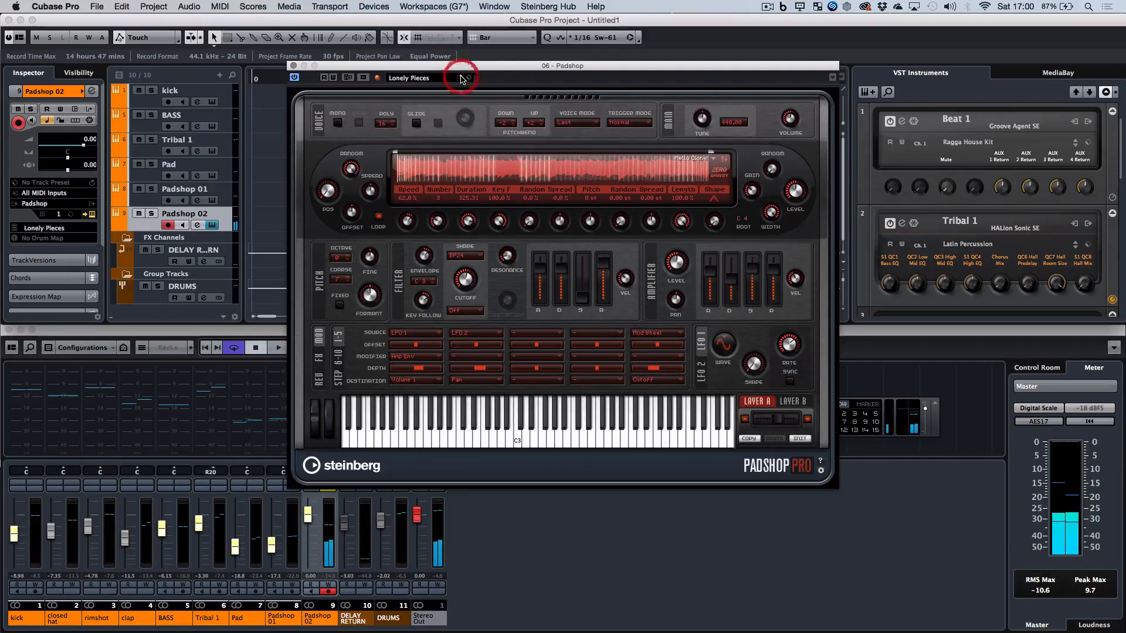
left_click(460, 80)
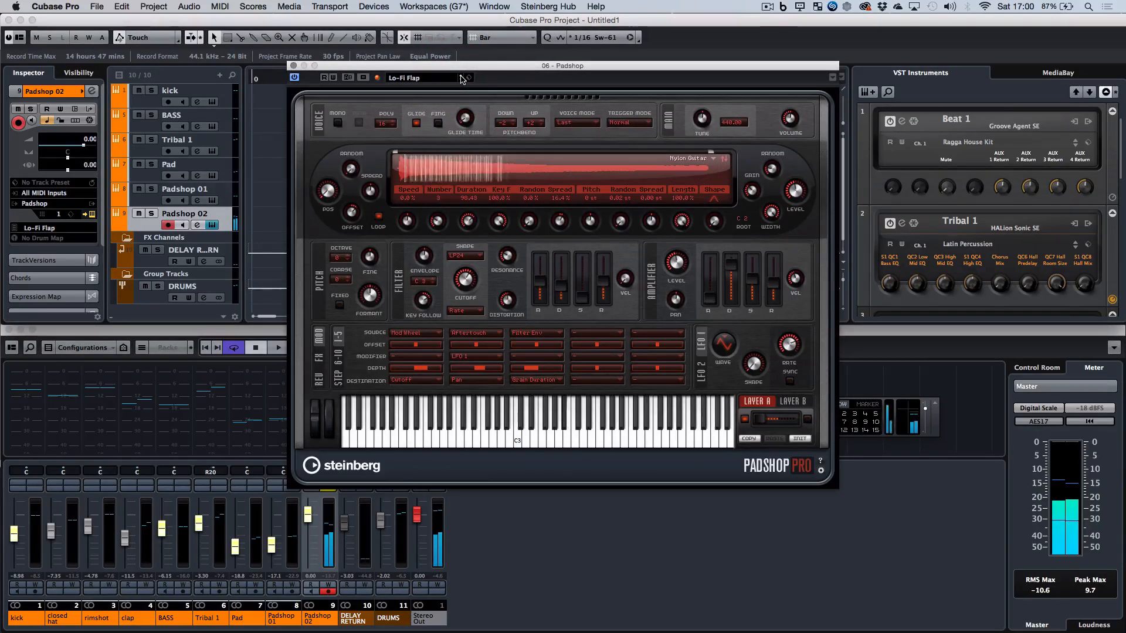
Step: Audition the presets backward from Liquid Glass through Lightweight and Life Signs from Vega to Life on Sun against the playing mix
left_click(461, 79)
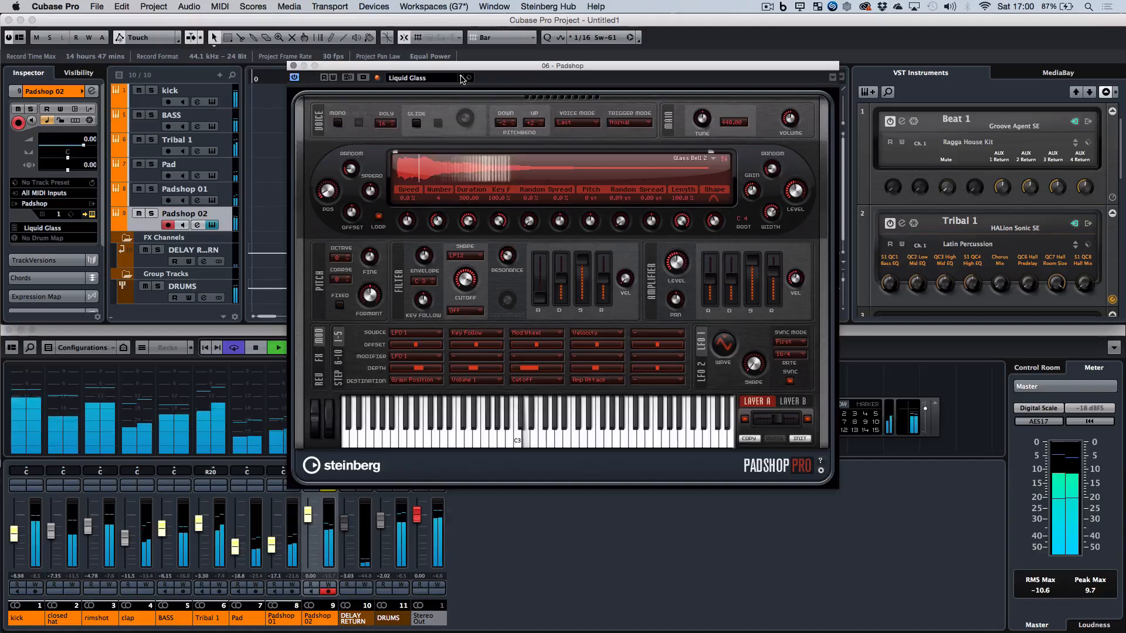
left_click(461, 78)
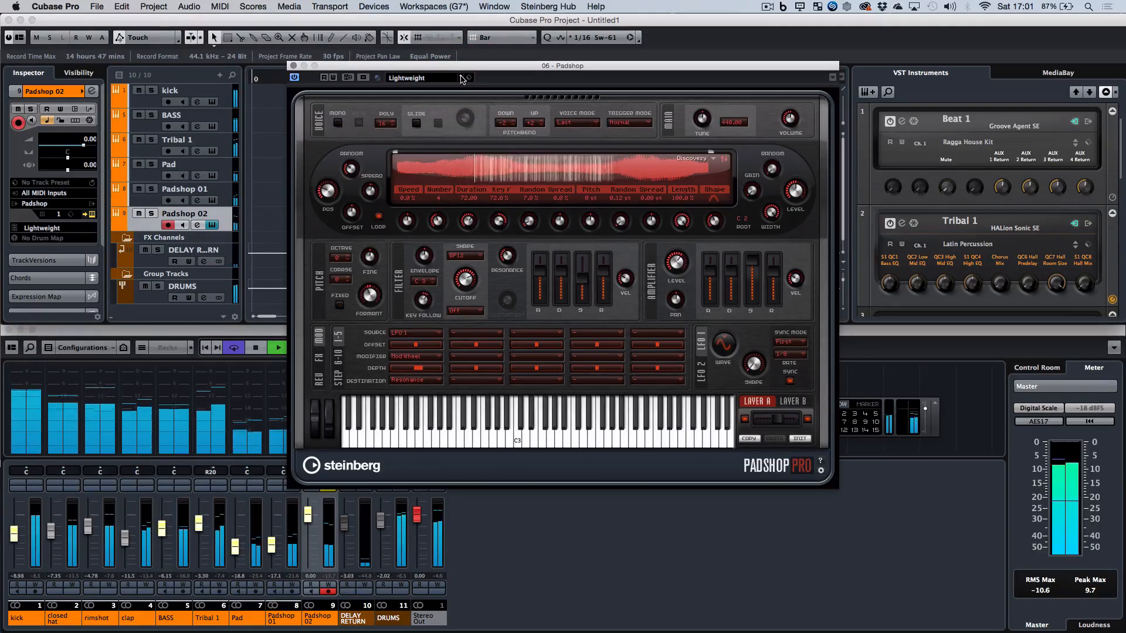
left_click(462, 78)
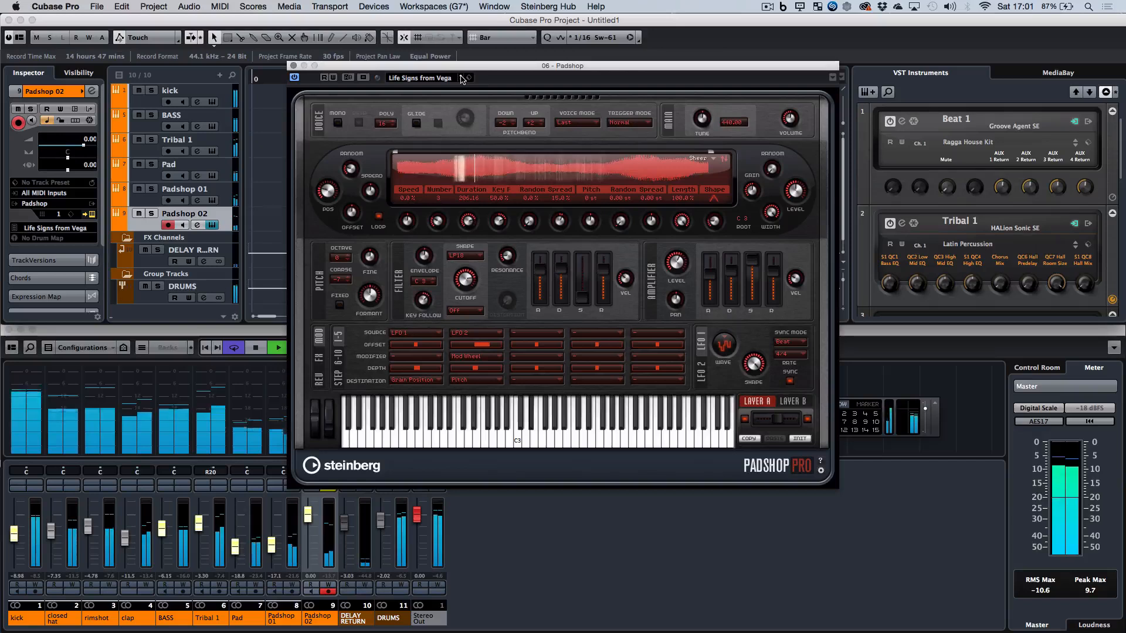
left_click(462, 78)
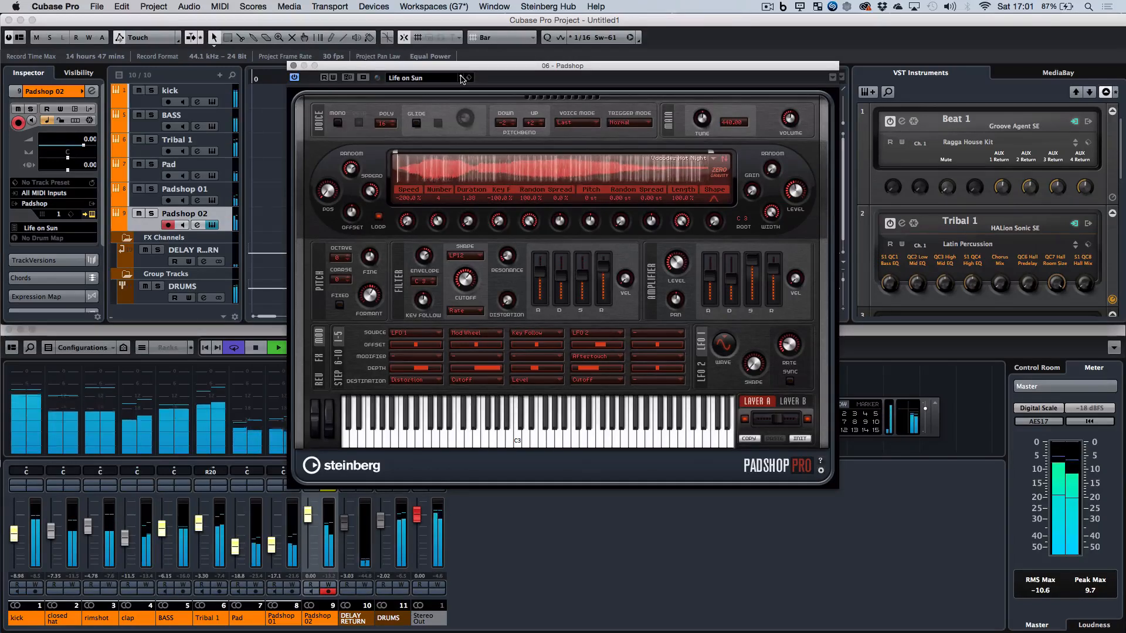
Step: Lower the Padshop 02 channel fader to -18.2 dB while the mix plays
left_click(307, 518)
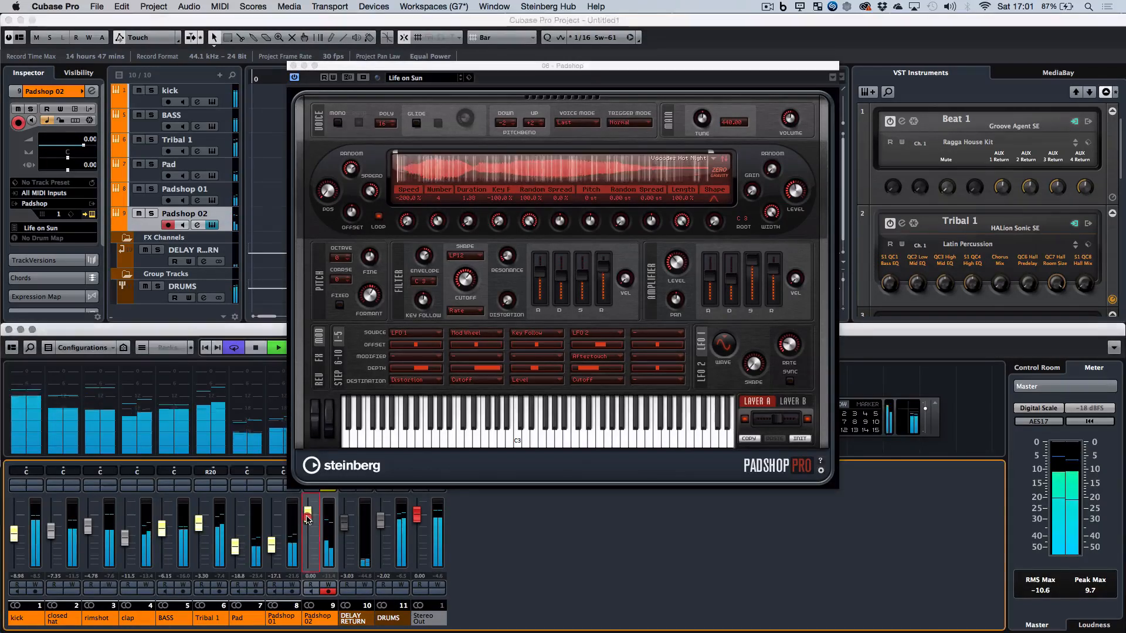
left_click(315, 540)
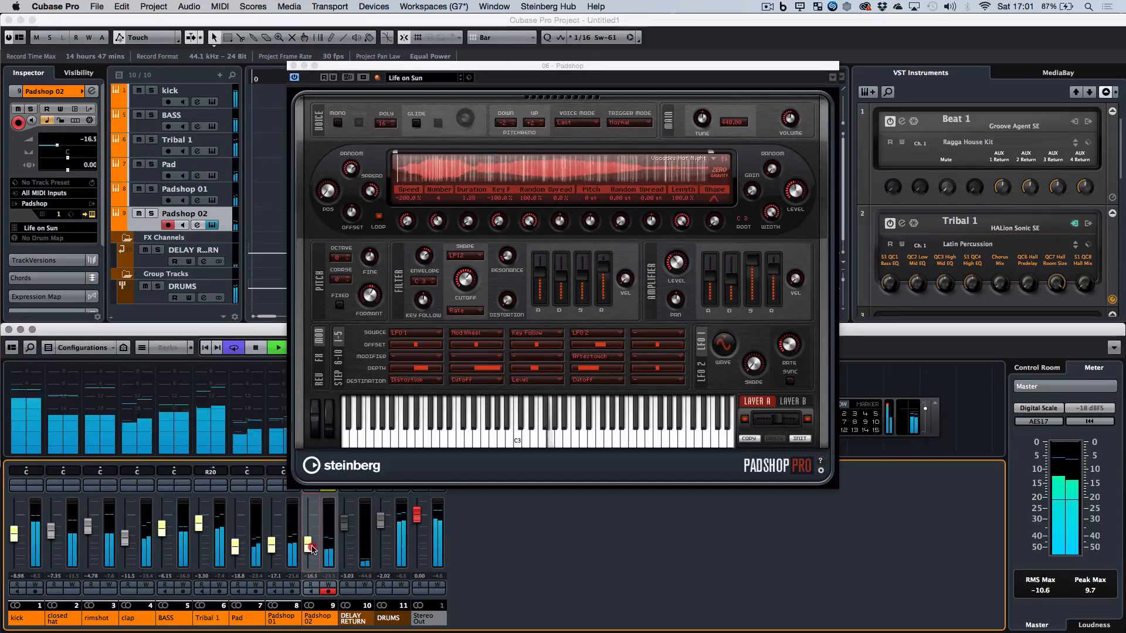
left_click_drag(312, 549, 313, 551)
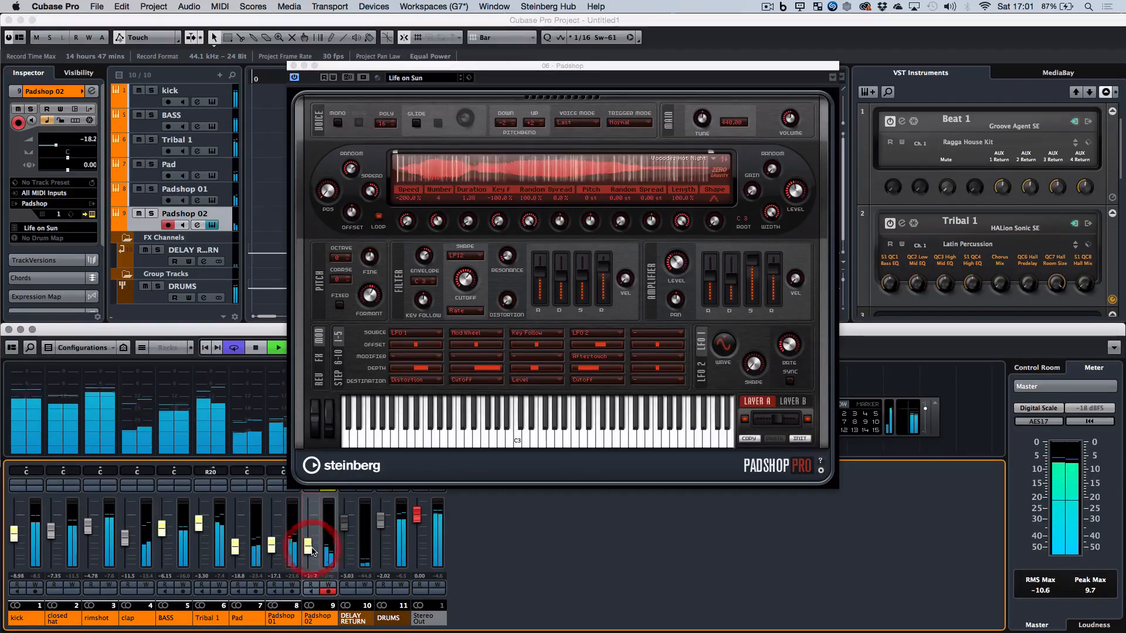
Step: Audition the Padshop 02 presets forward from Life Signs from Vega through Lucy's Stack against the playing mix
left_click(461, 81)
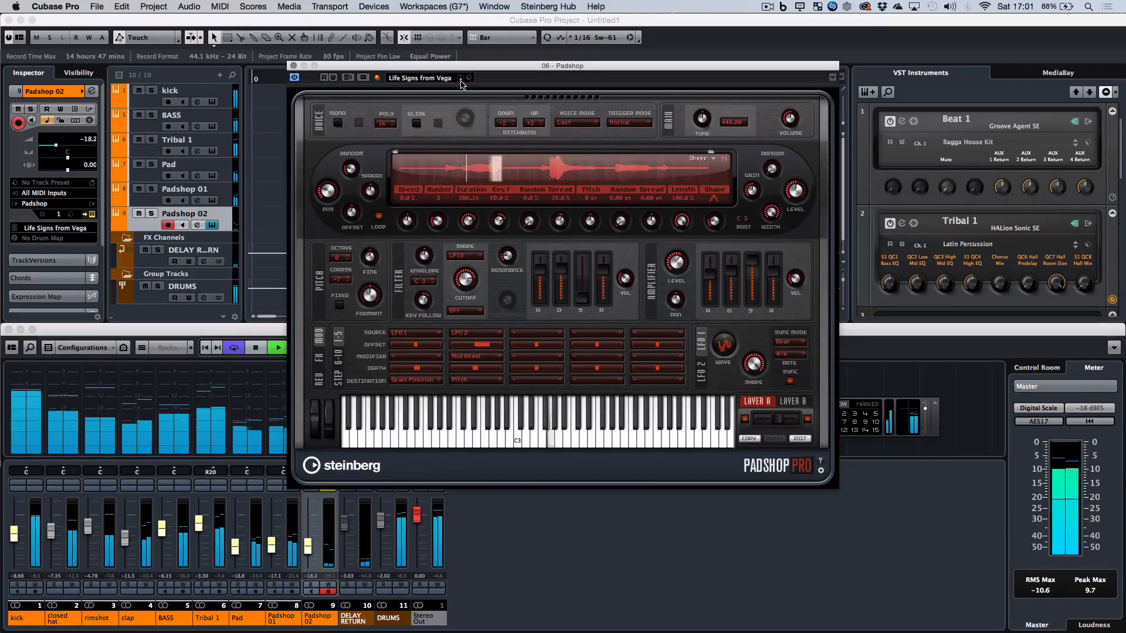
left_click(461, 80)
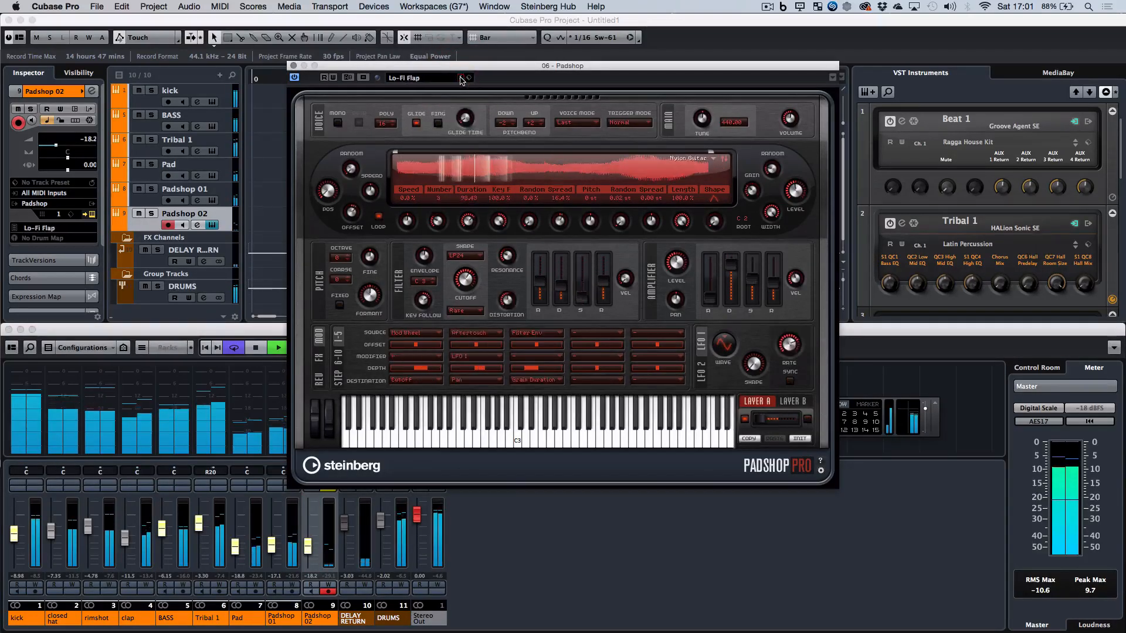
left_click(461, 80)
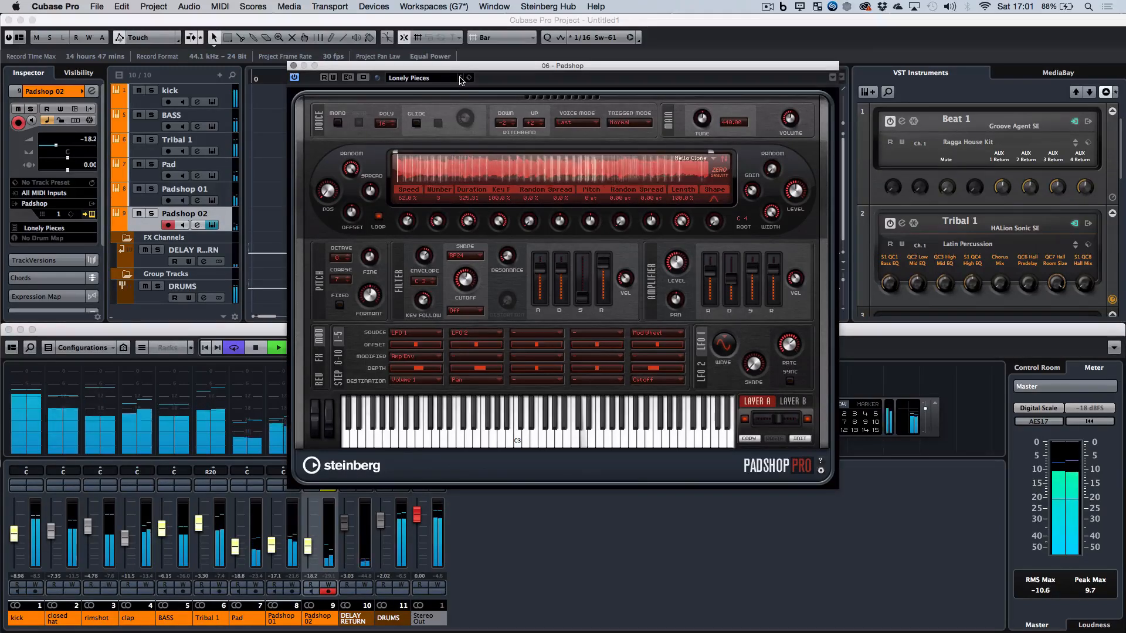
left_click(461, 81)
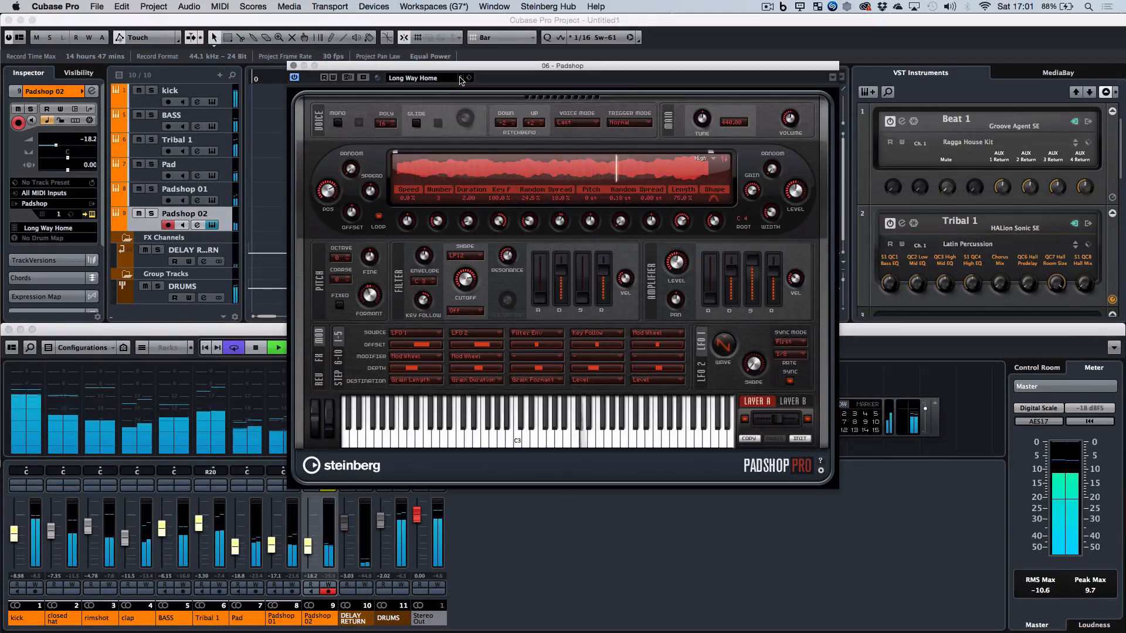
left_click(461, 80)
left_click(461, 80)
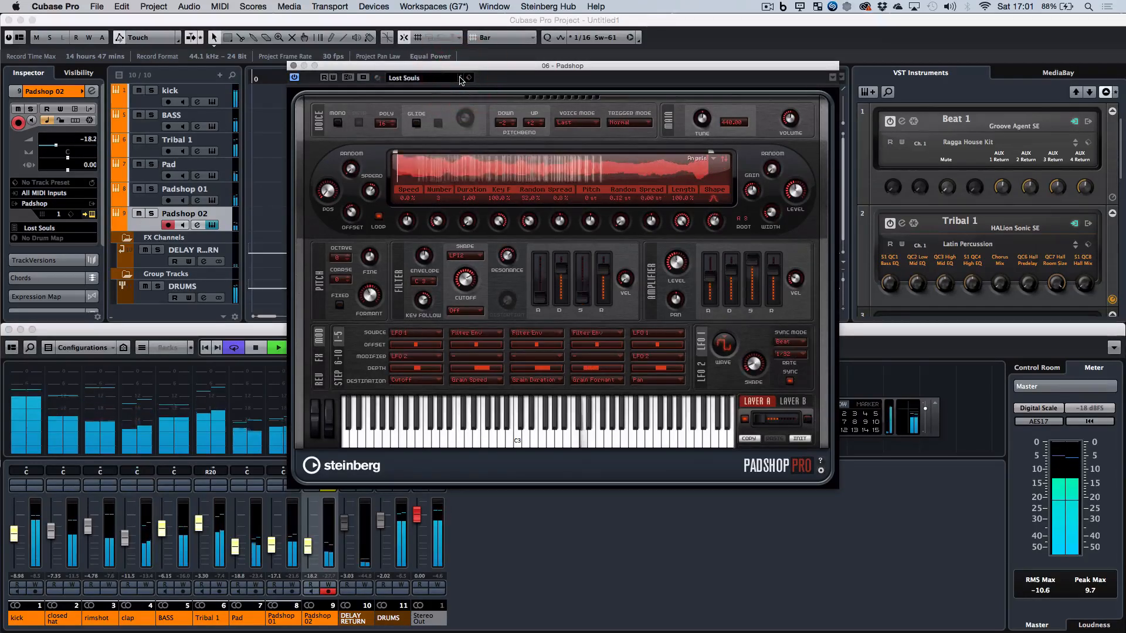
left_click(461, 80)
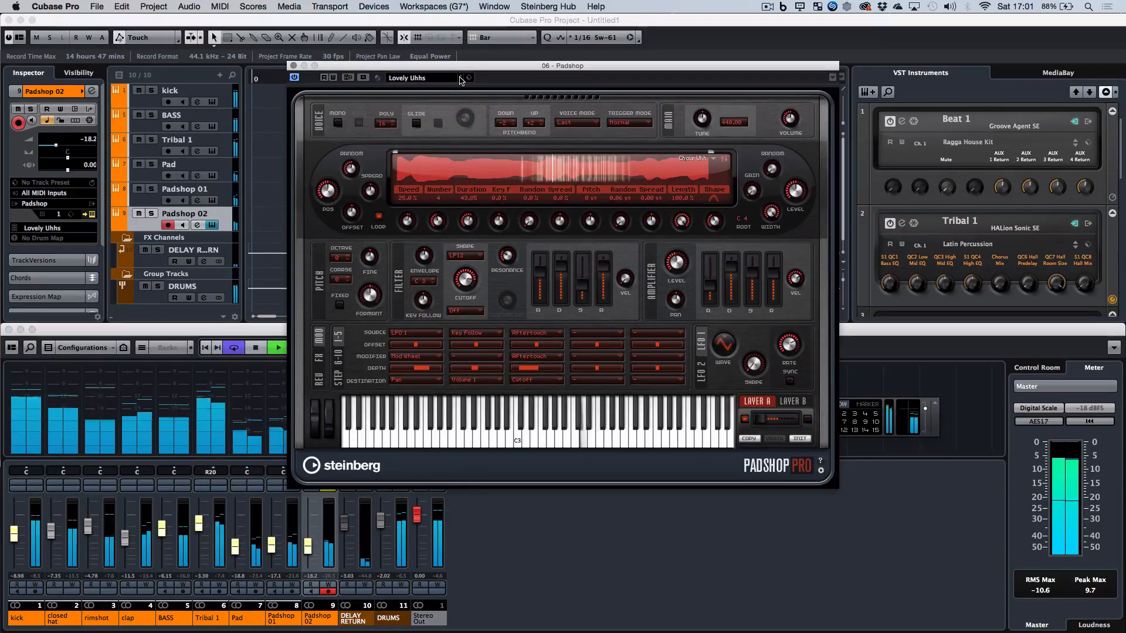
left_click(460, 81)
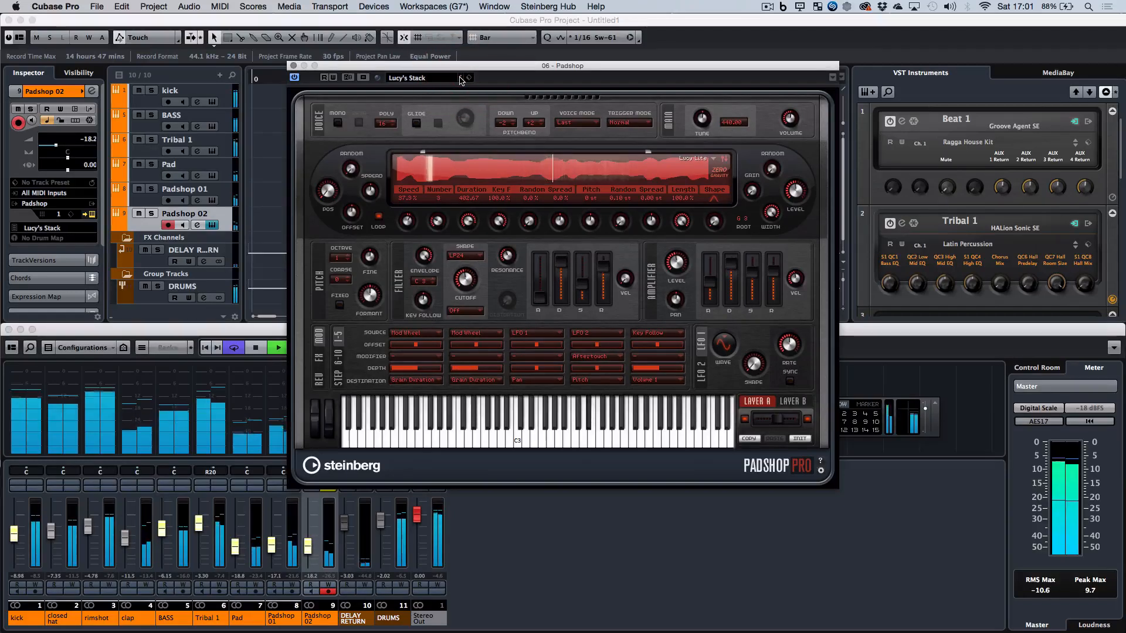
Step: Continue auditioning presets forward from Luminosity through Magic Gem and load Magic Island into the Padshop 02 instrument
left_click(461, 81)
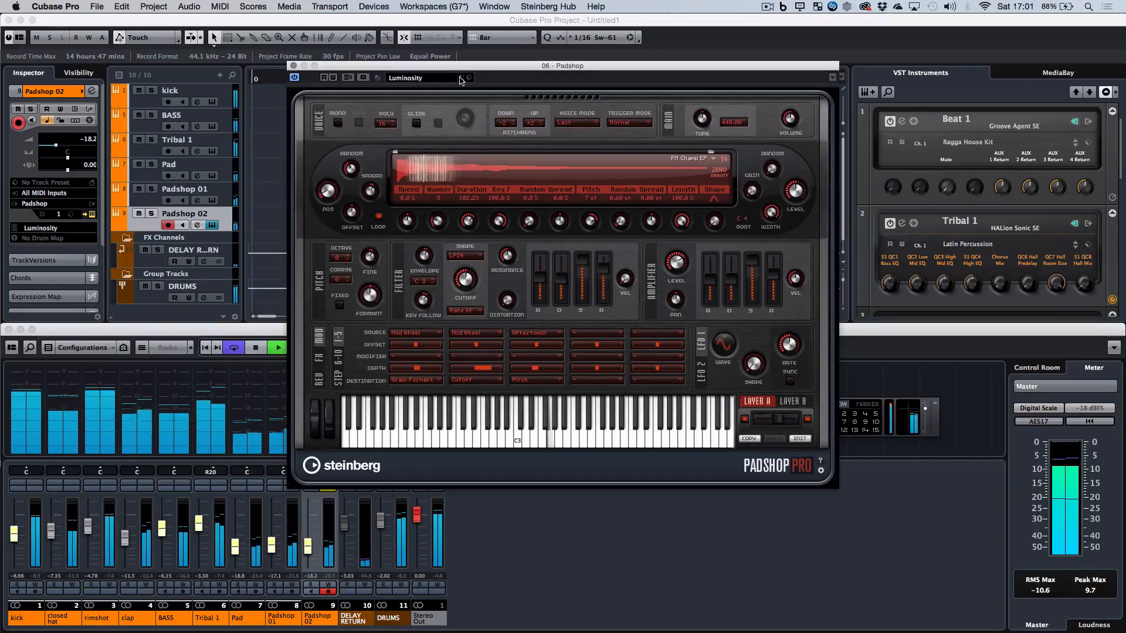
left_click(461, 80)
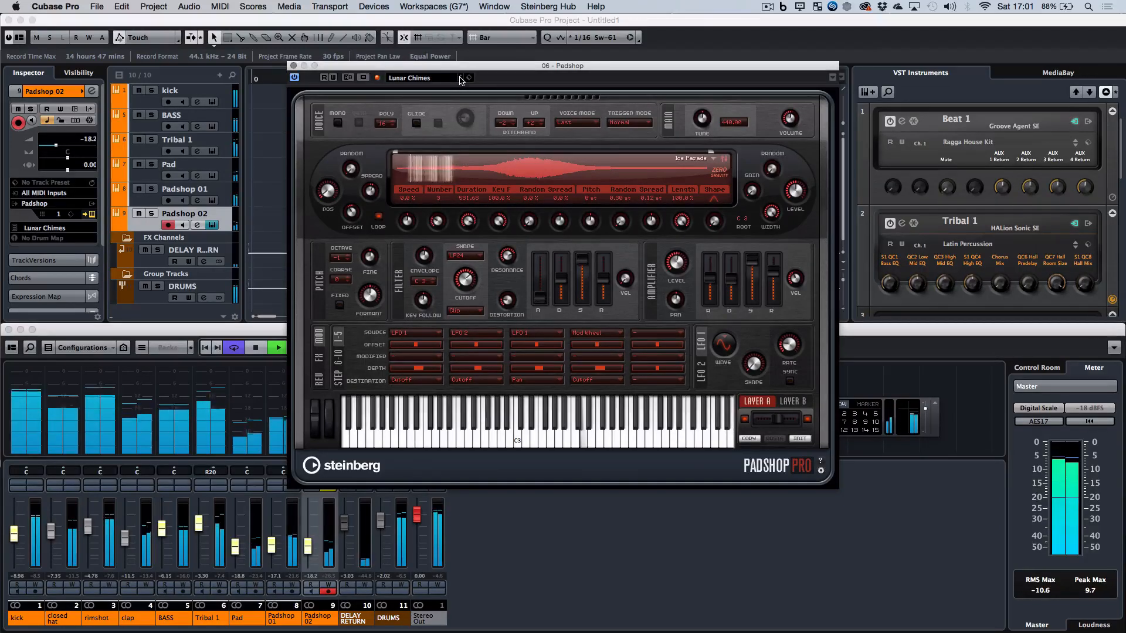
left_click(461, 80)
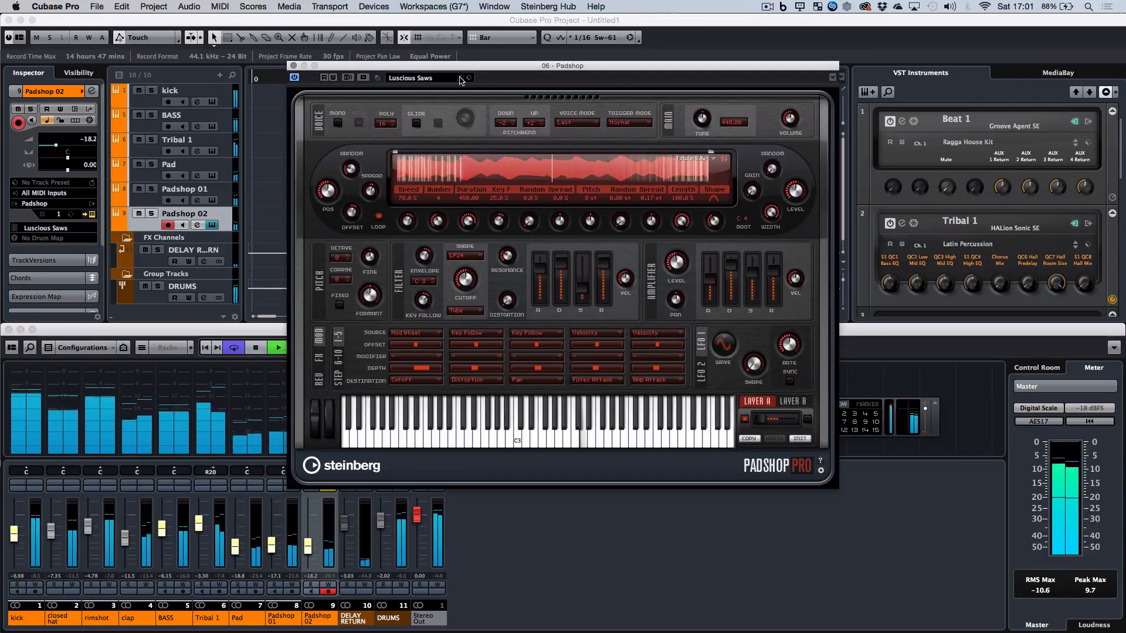
left_click(460, 80)
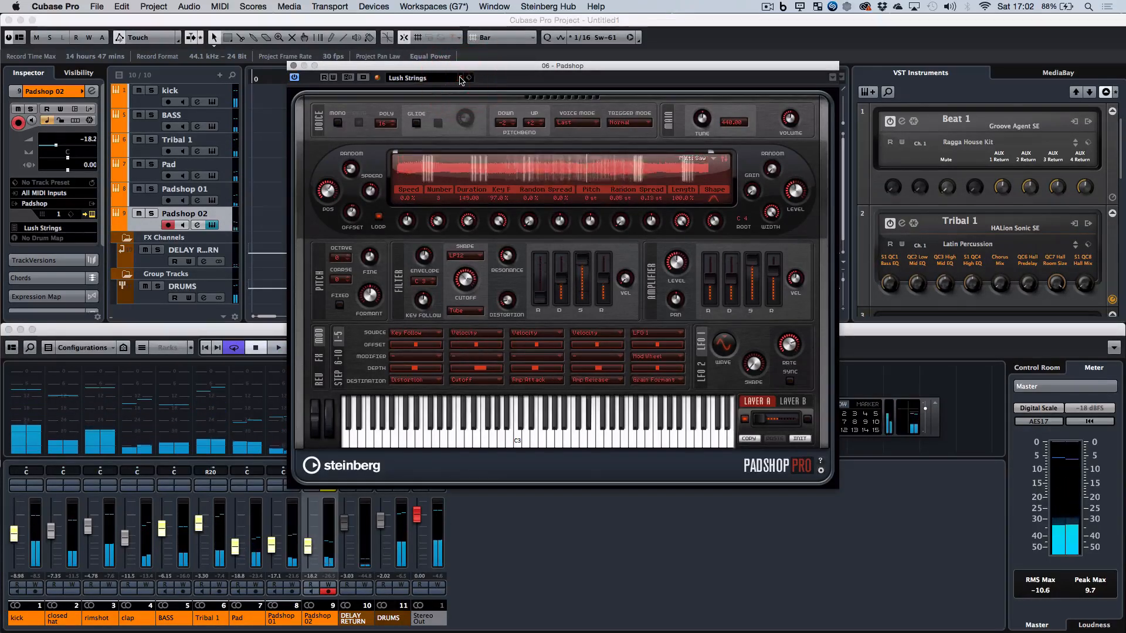
left_click(460, 80)
left_click(461, 81)
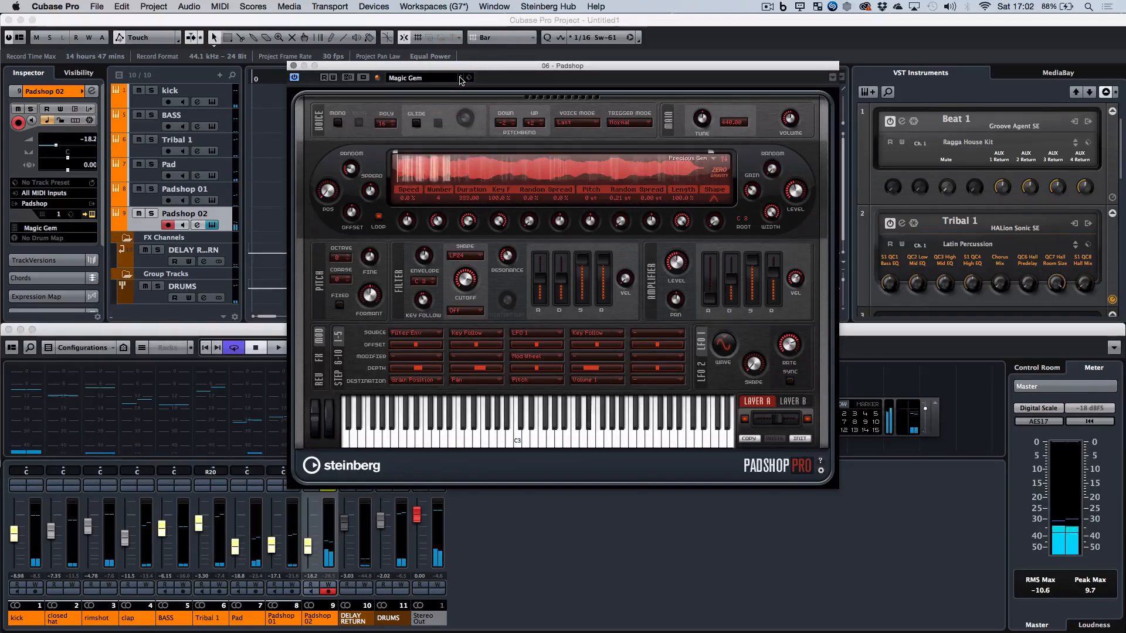
left_click(460, 80)
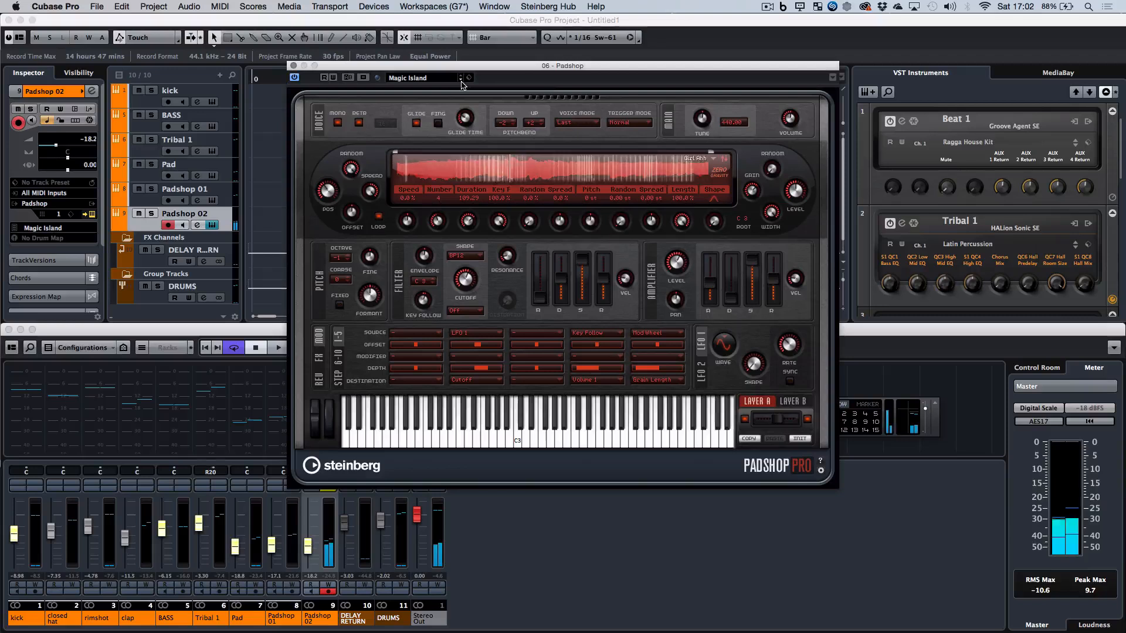
Step: Record a sparse Magic Island part on the Padshop 02 track over the four-bar loop and close the instrument window
key("space")
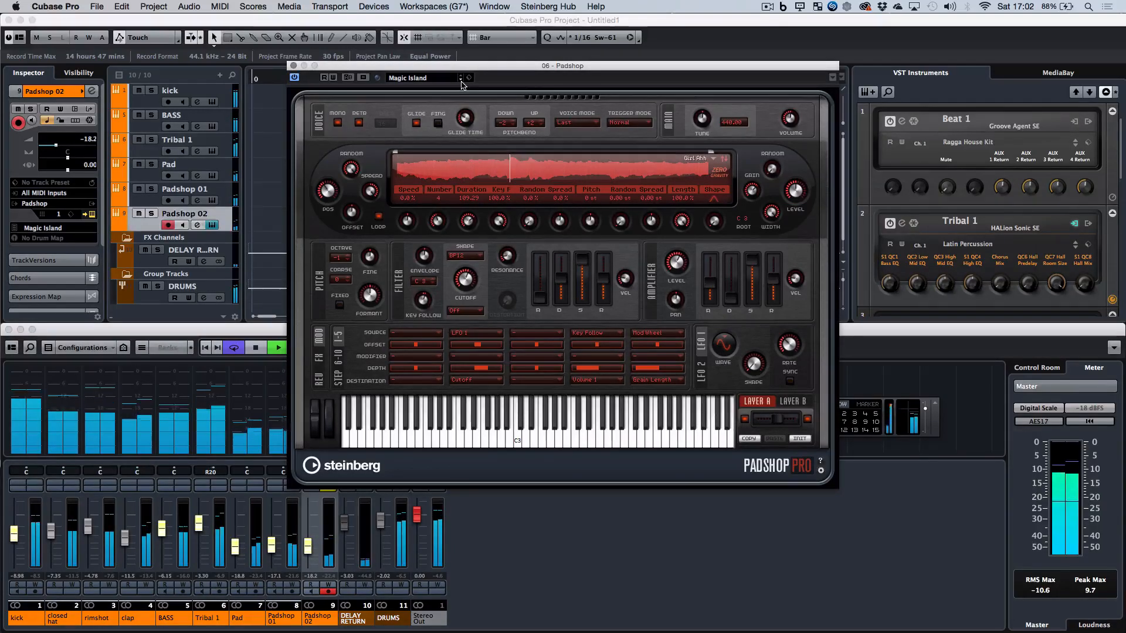
key("KP_Multiply")
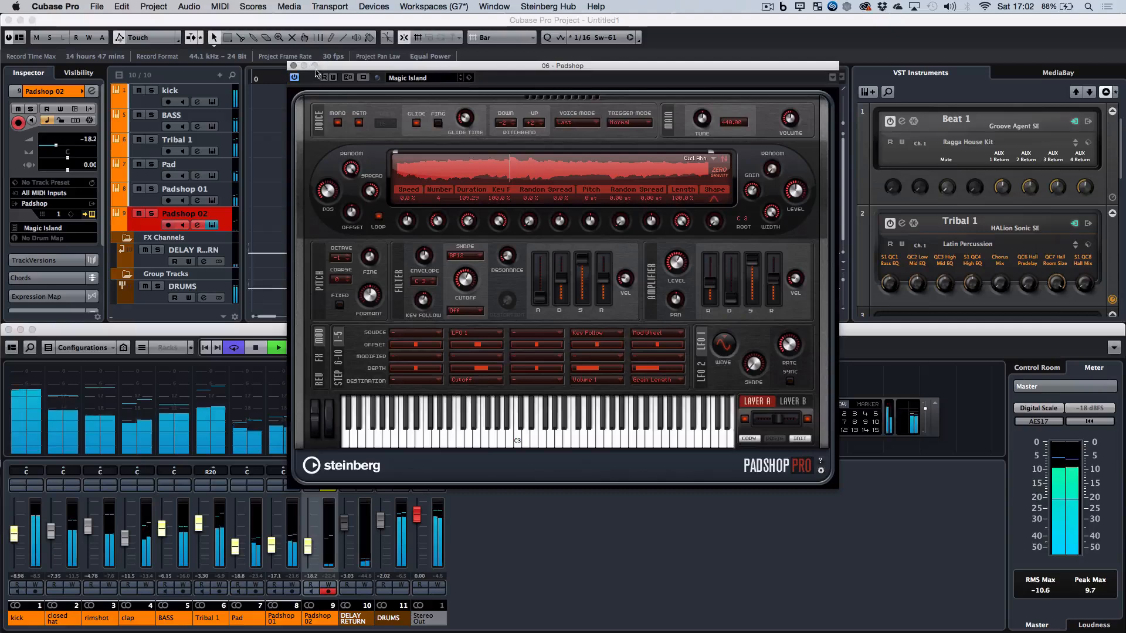
left_click(294, 66)
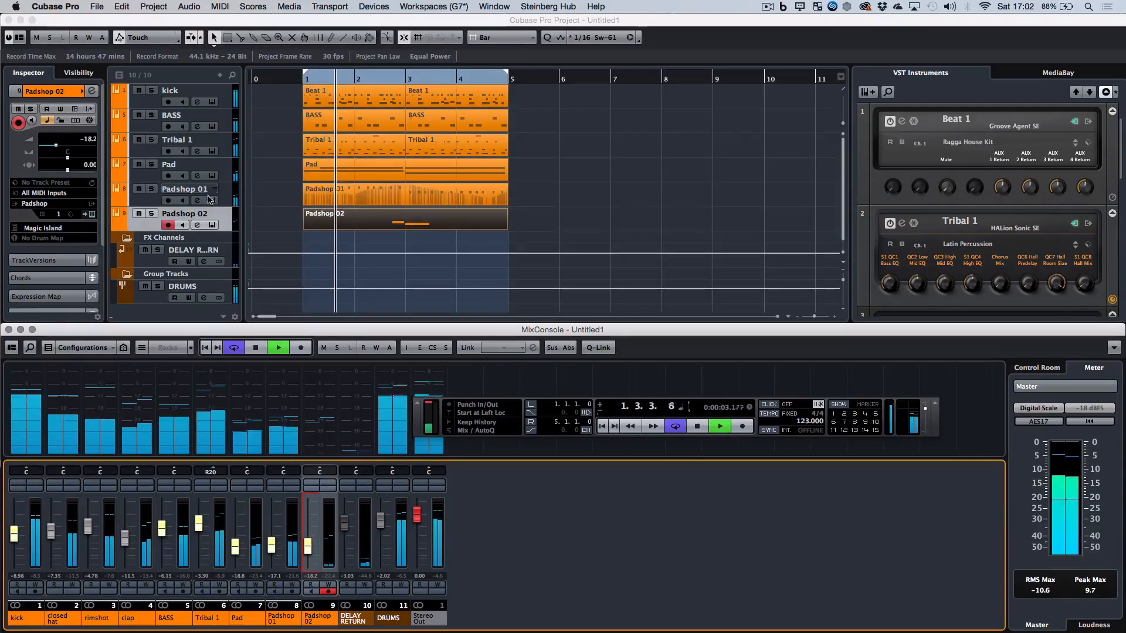
Step: Rename the Padshop 01 track to Stabs and the Padshop 02 track to Middle Filler
left_click(184, 191)
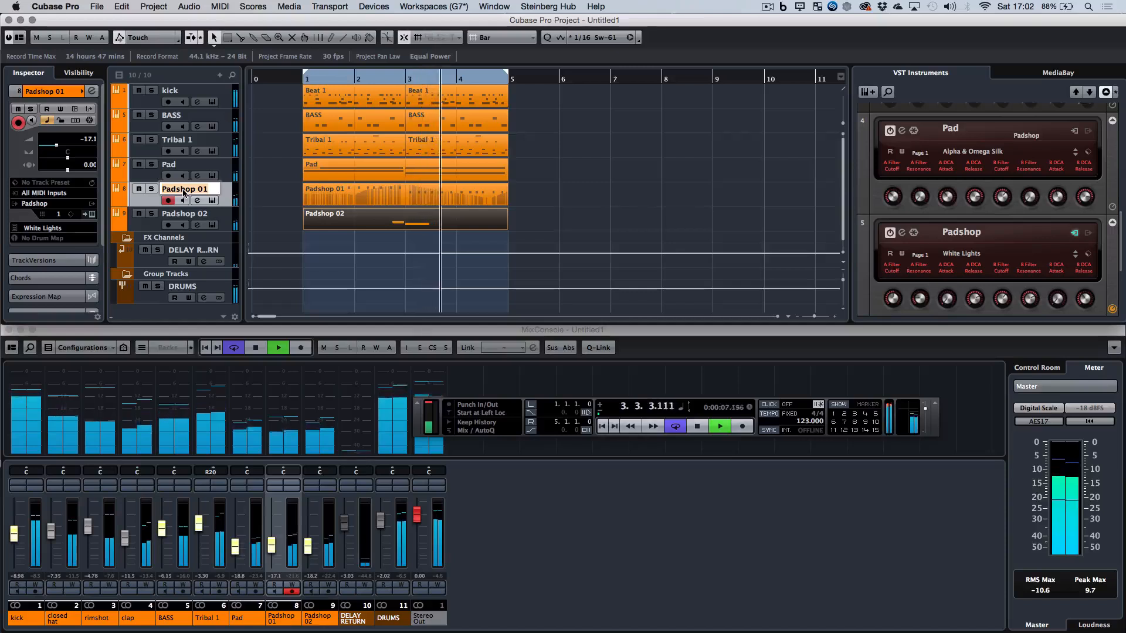
type("Stabs")
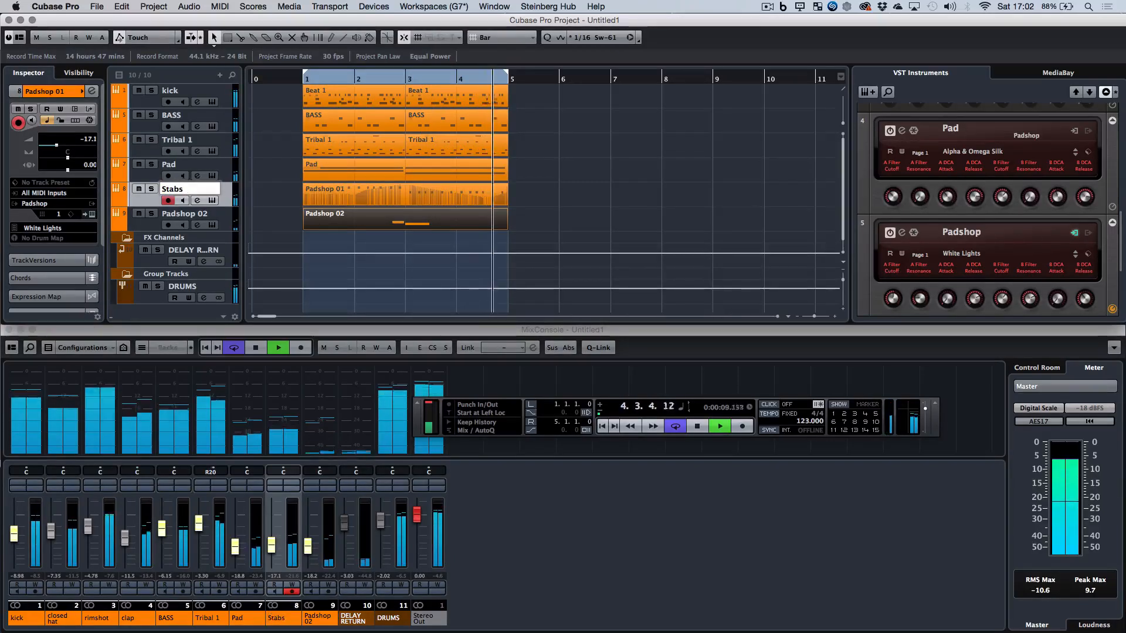
key("Return")
double_click(179, 214)
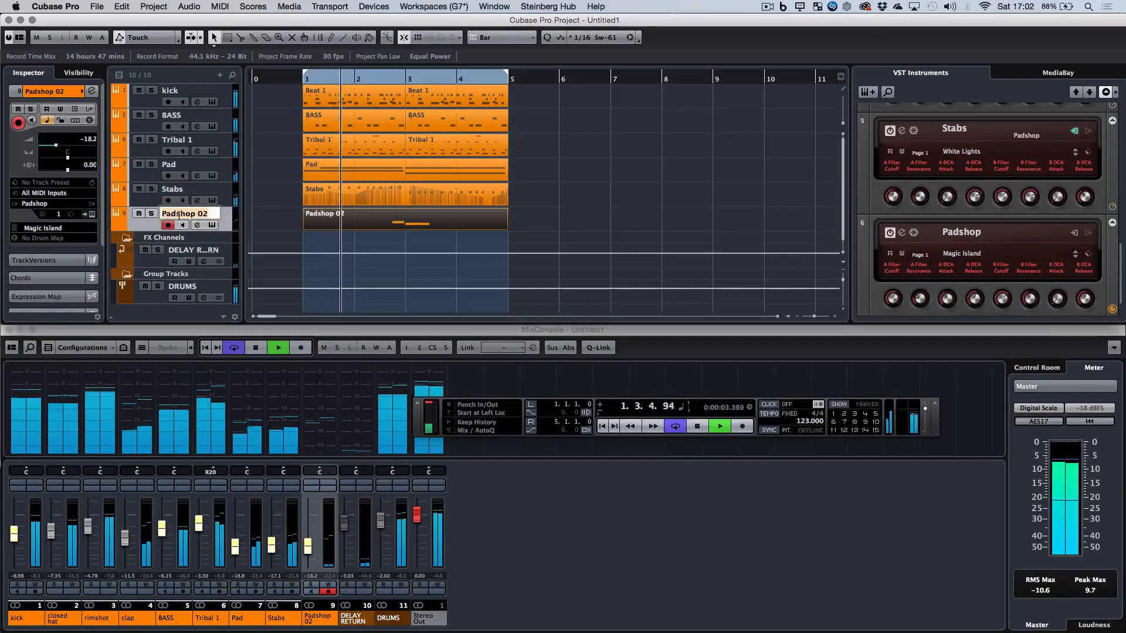
type("Middle Filler")
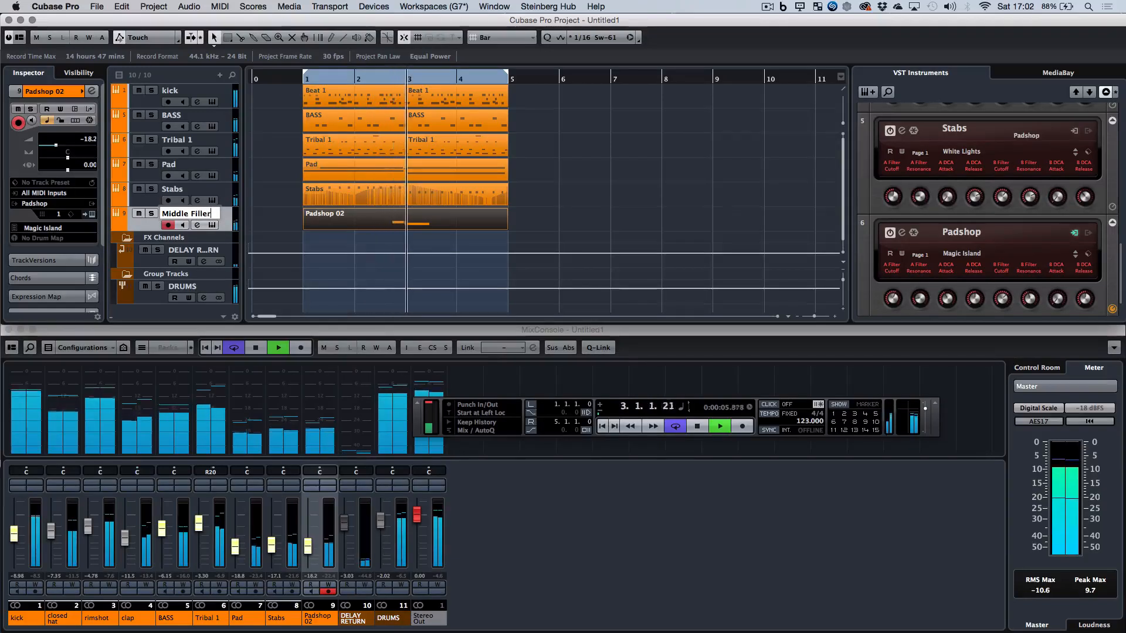
key("Return")
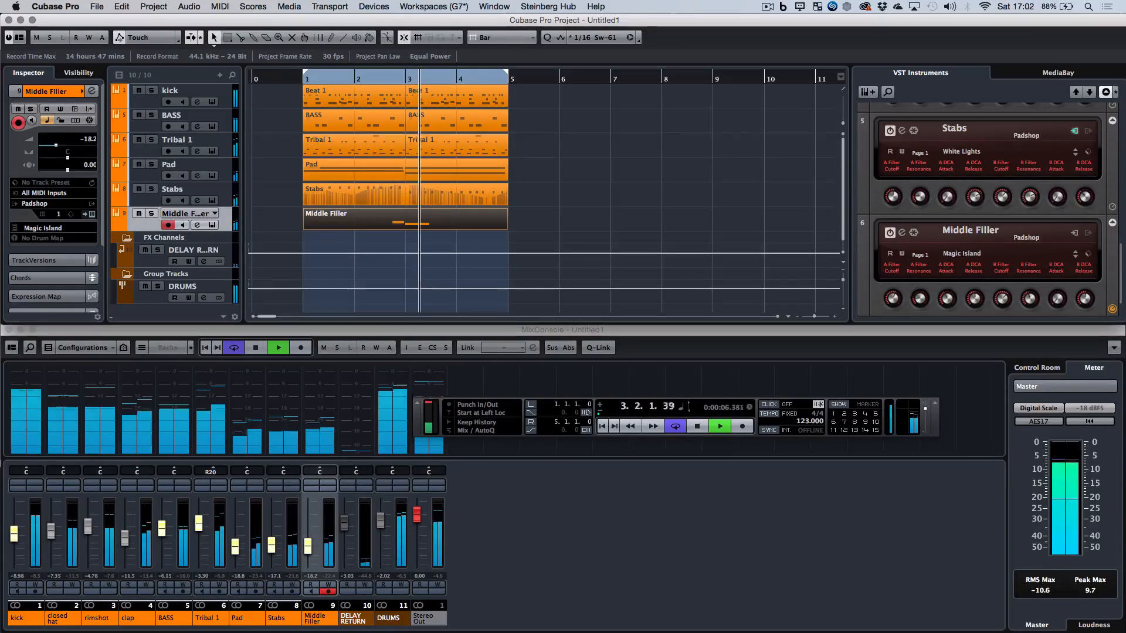
Step: Play the loop with the kick and Tribal 1 tracks muted, and bring the kick back in
left_click(396, 224)
key("space")
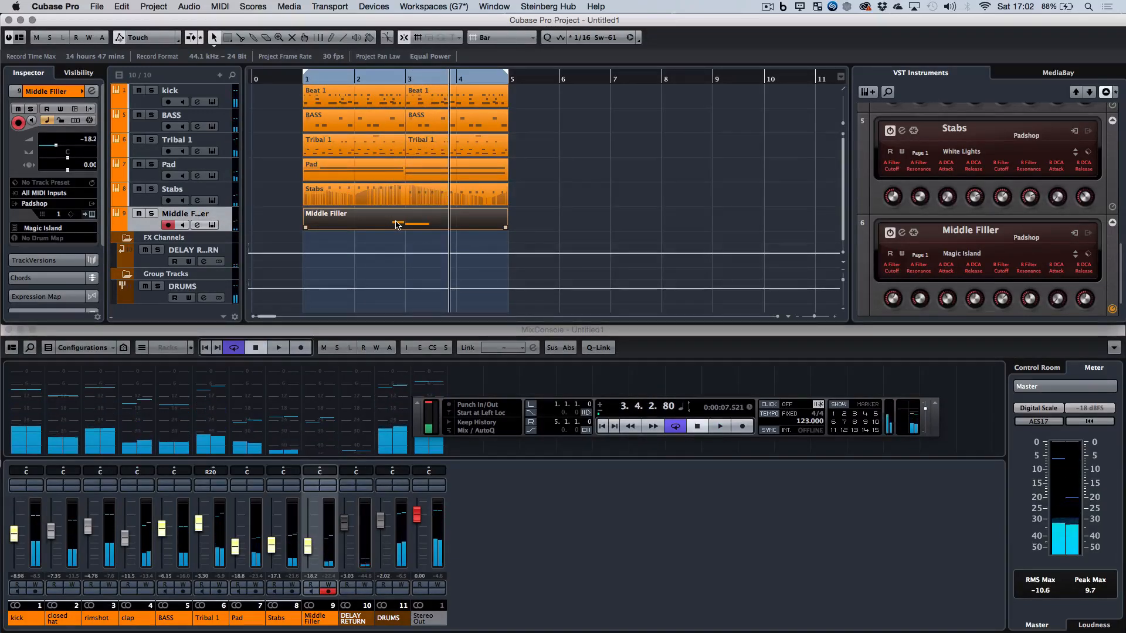
left_click(138, 90)
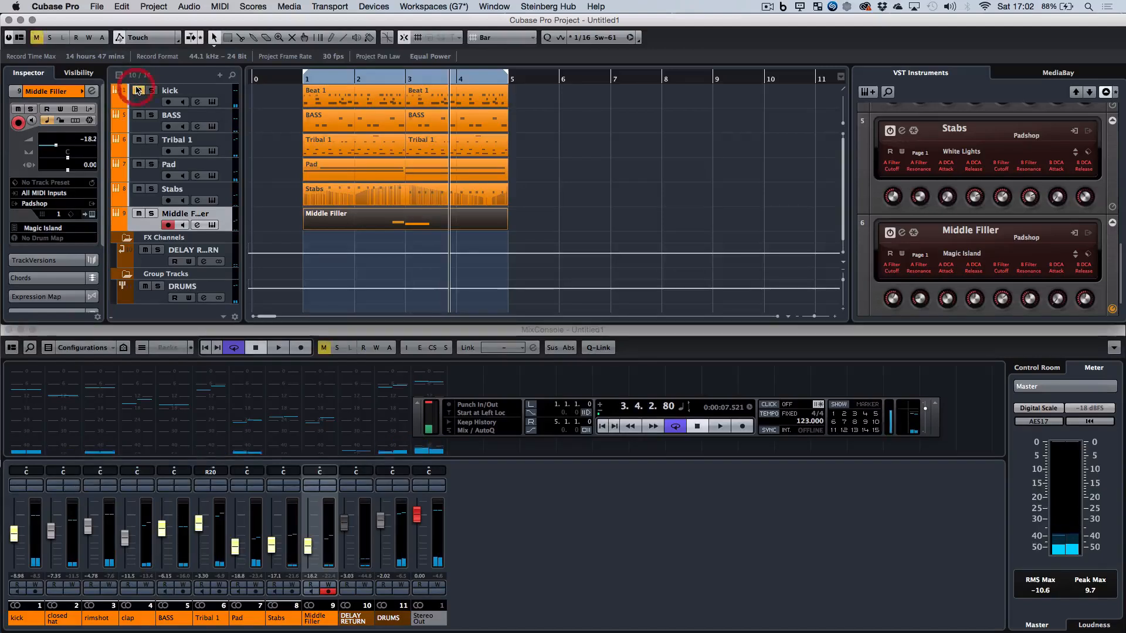
key("space")
left_click(138, 139)
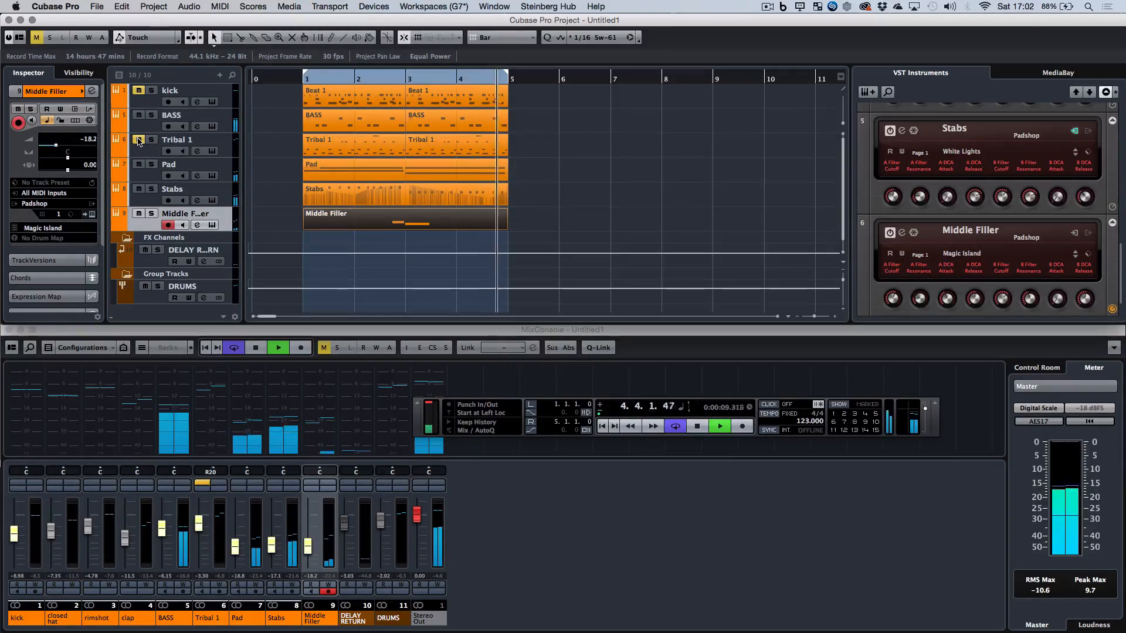
left_click(139, 91)
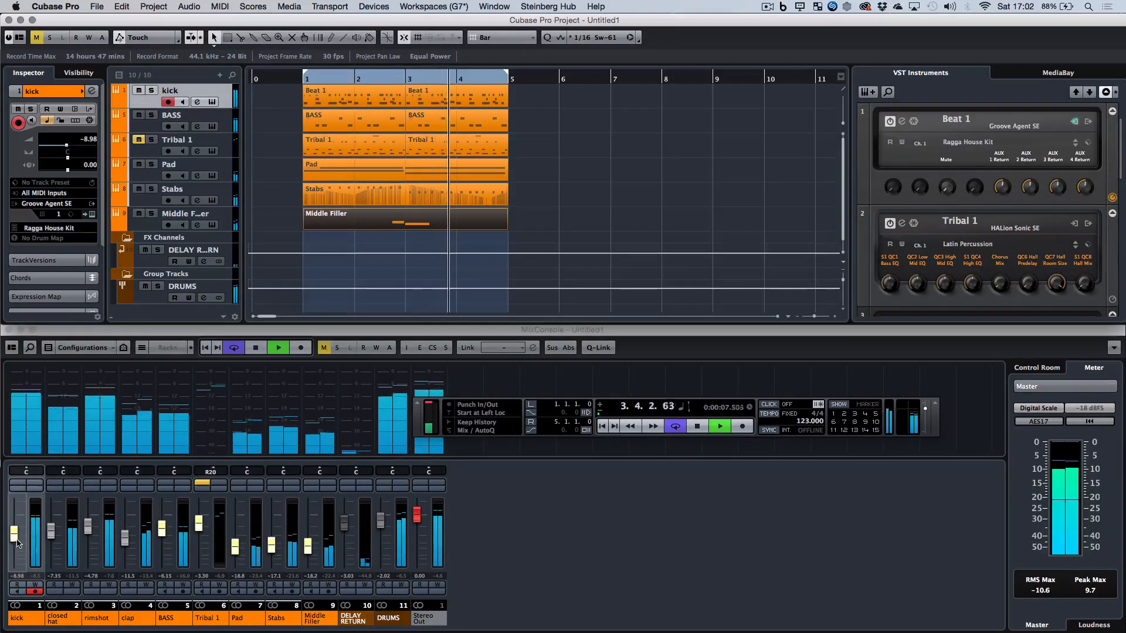
Step: Lower the kick fader to -11.9 dB, and unmute Tribal 1 with its fader at -6.44 dB
left_click_drag(16, 537, 18, 545)
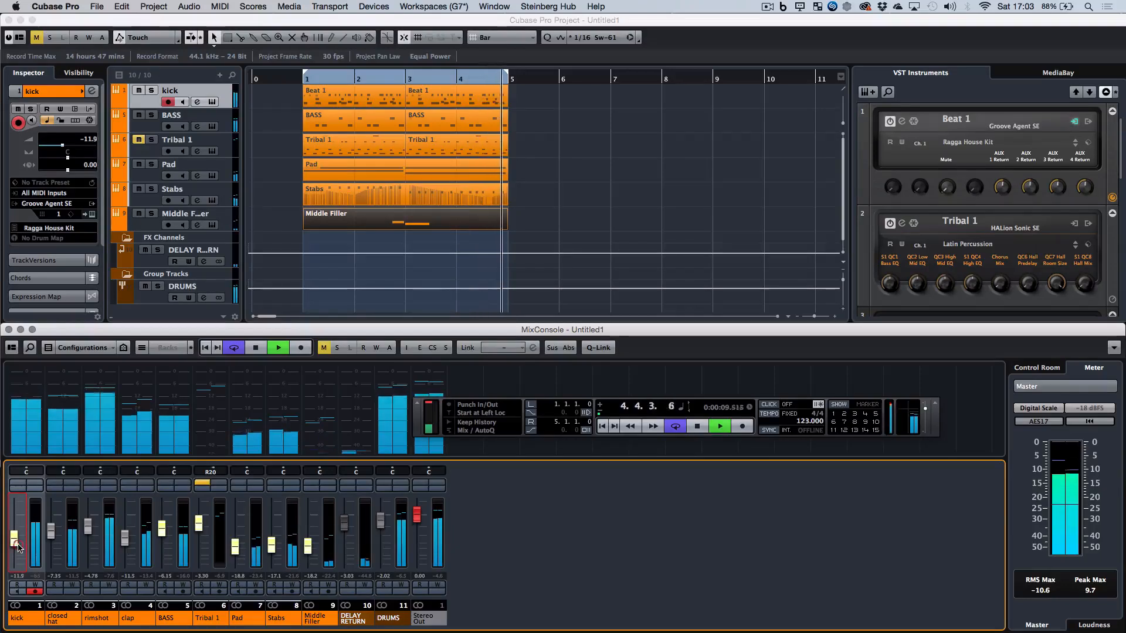
key("XF86AudioRaiseVolume")
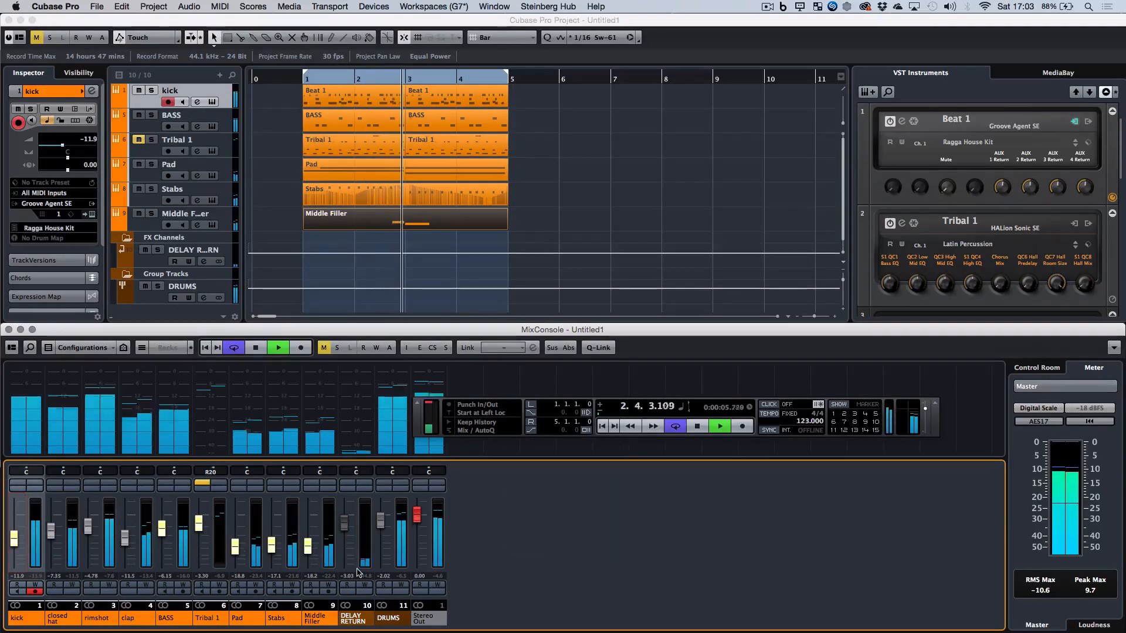
left_click(202, 483)
left_click_drag(198, 521, 202, 529)
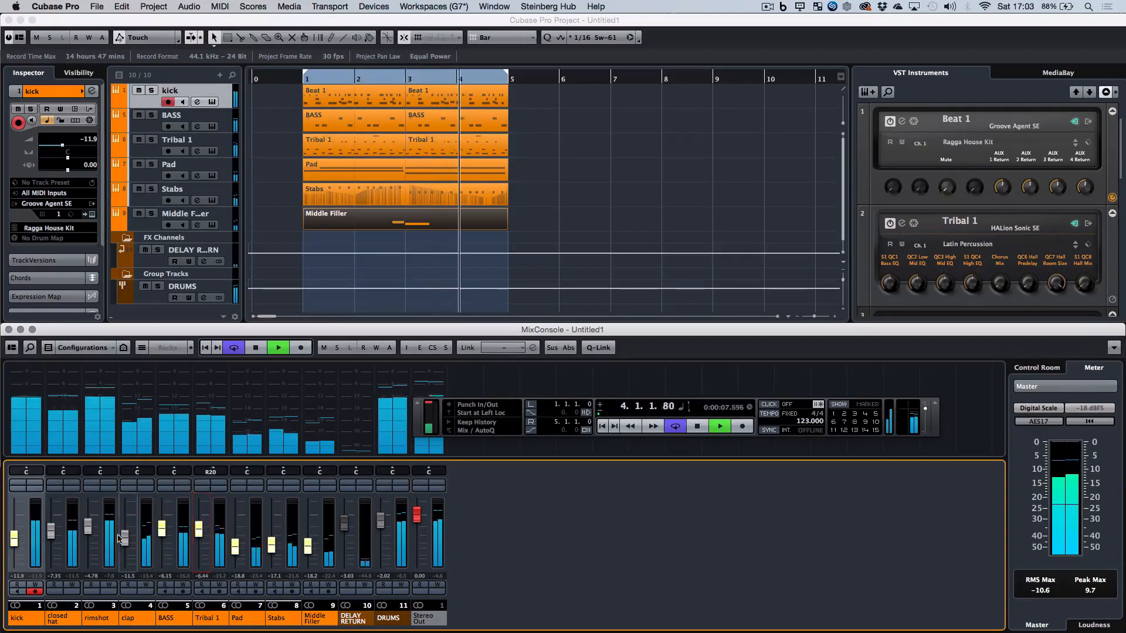
Step: Lower the rimshot channel fader to -9.32 dB and restart playback to check the balance
left_click_drag(88, 527, 93, 539)
key("space")
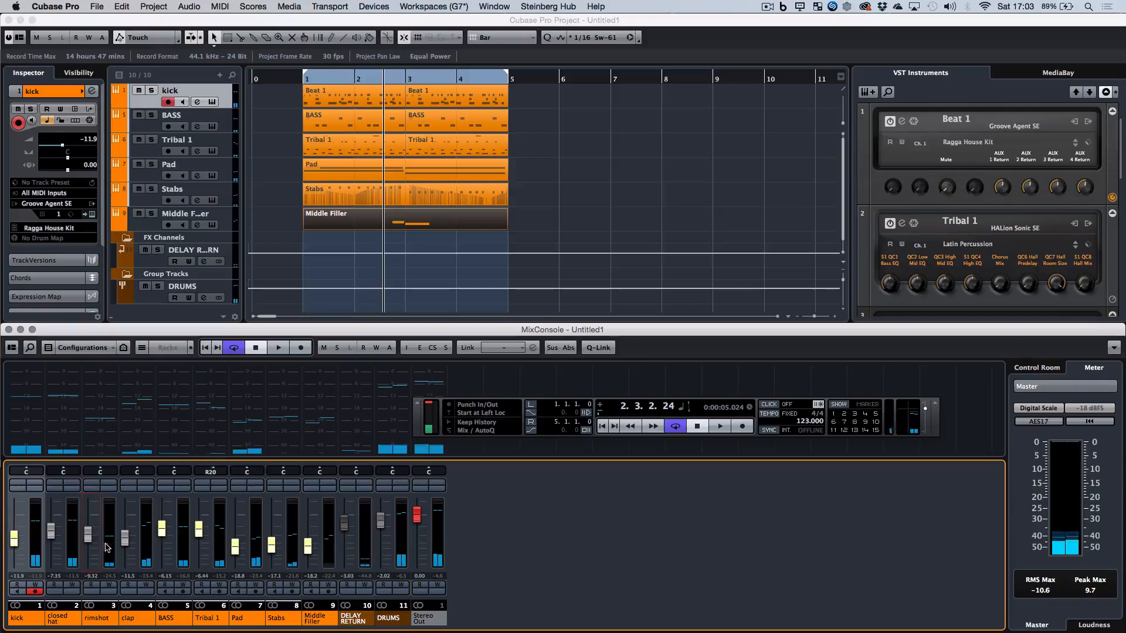
key("space")
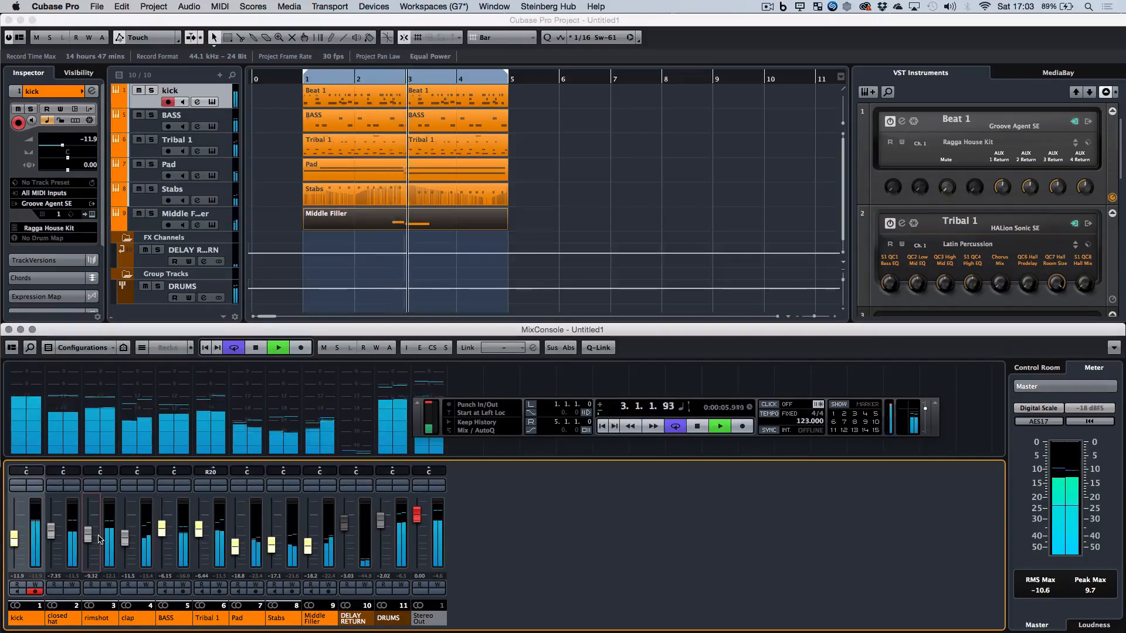
Step: Lower the Middle Filler fader to -19.4 dB, pan it to R16 and the Stabs channel to L38, and stop playback
left_click_drag(308, 546, 312, 549)
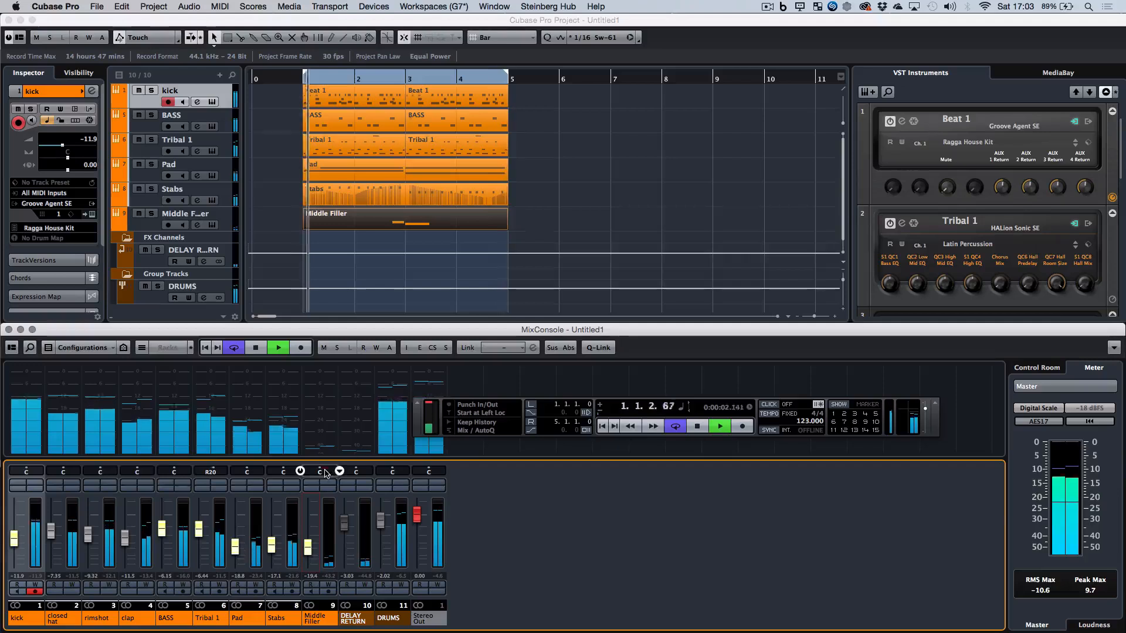
left_click_drag(322, 472, 278, 467)
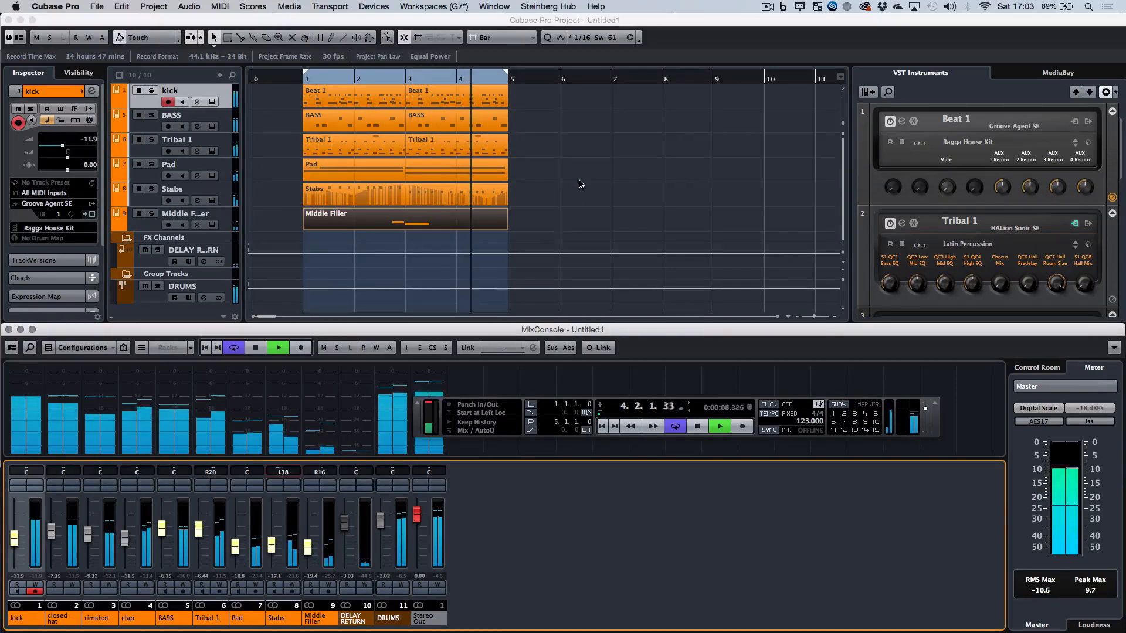
key("space")
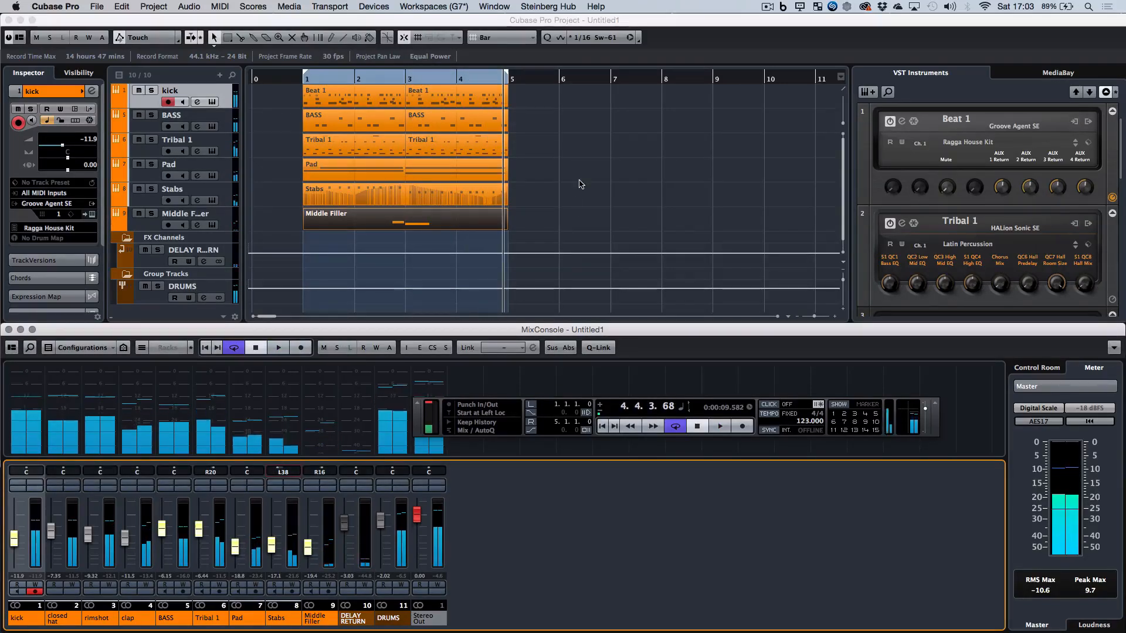
Step: Place the Tribal 1 track above BASS and glue the two-bar kick, Tribal 1 and BASS parts into one four-bar part per track
left_click(558, 143)
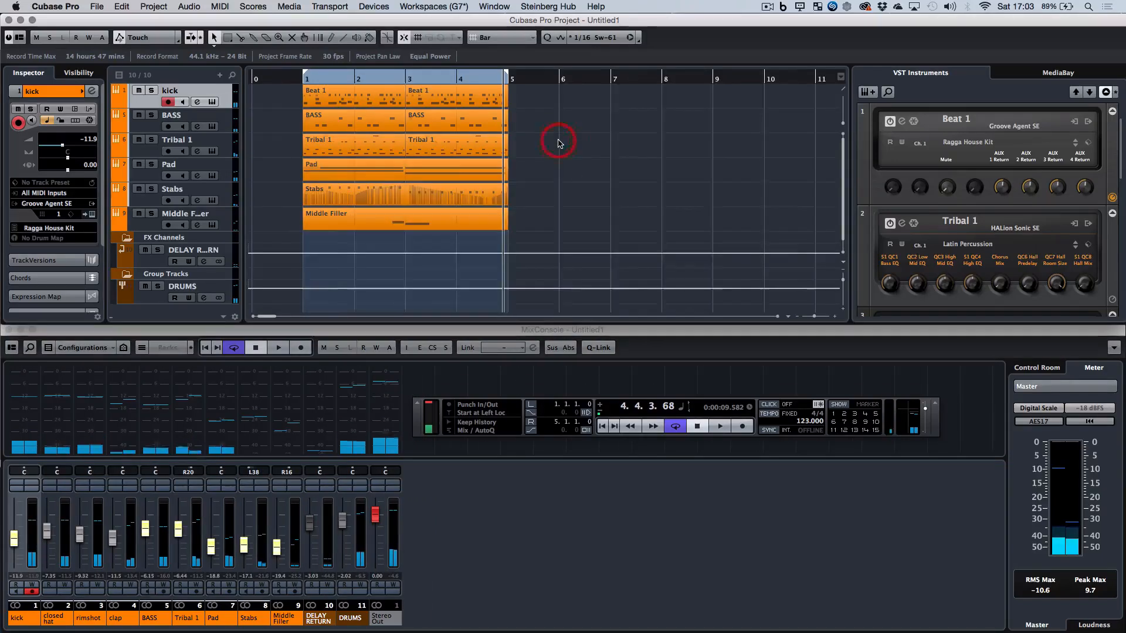
key("g")
key("g")
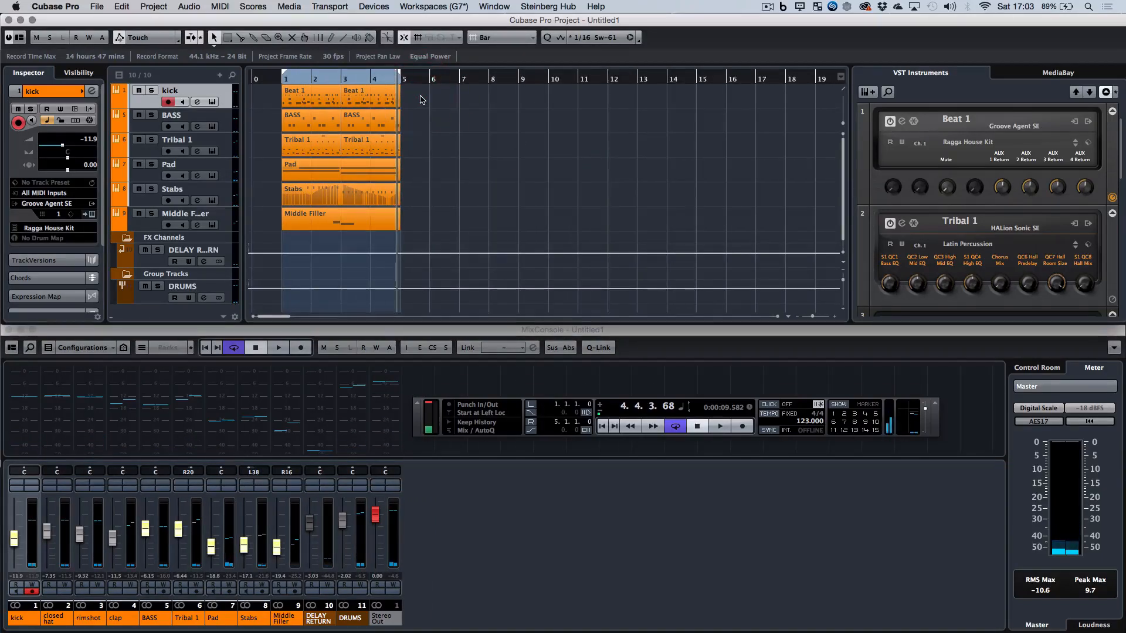
left_click(433, 559)
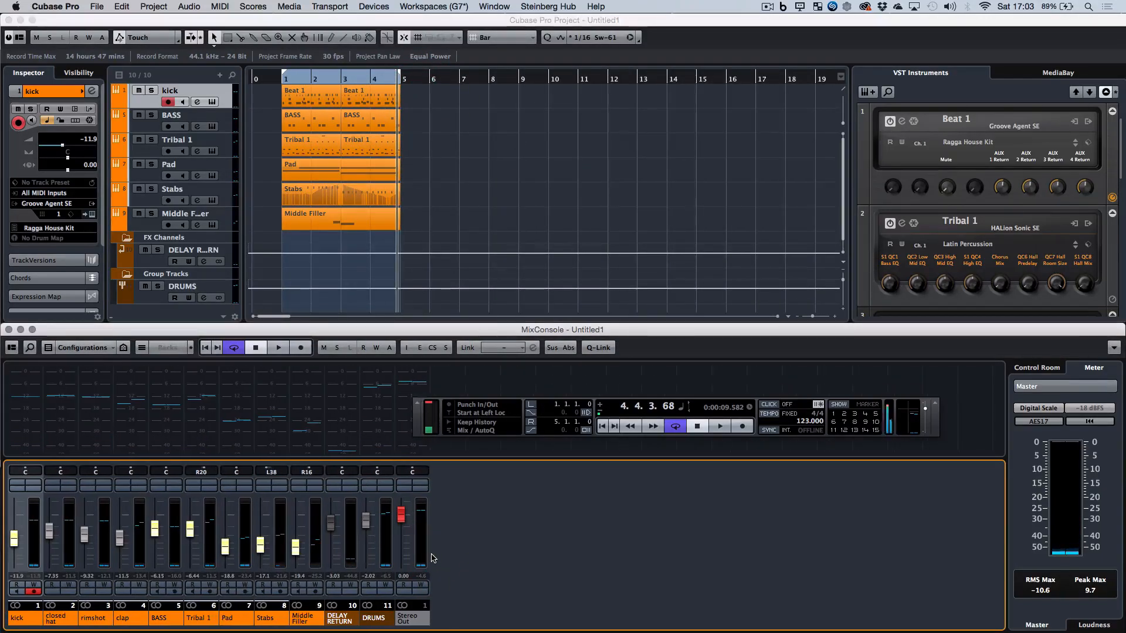
left_click(439, 101)
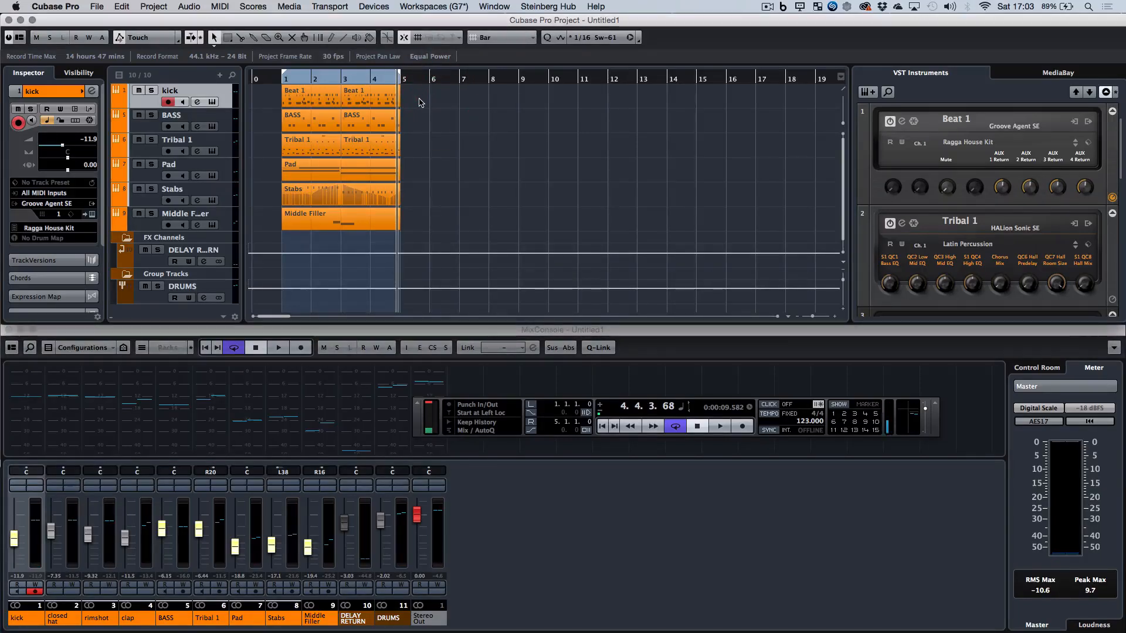
left_click_drag(327, 96, 315, 92)
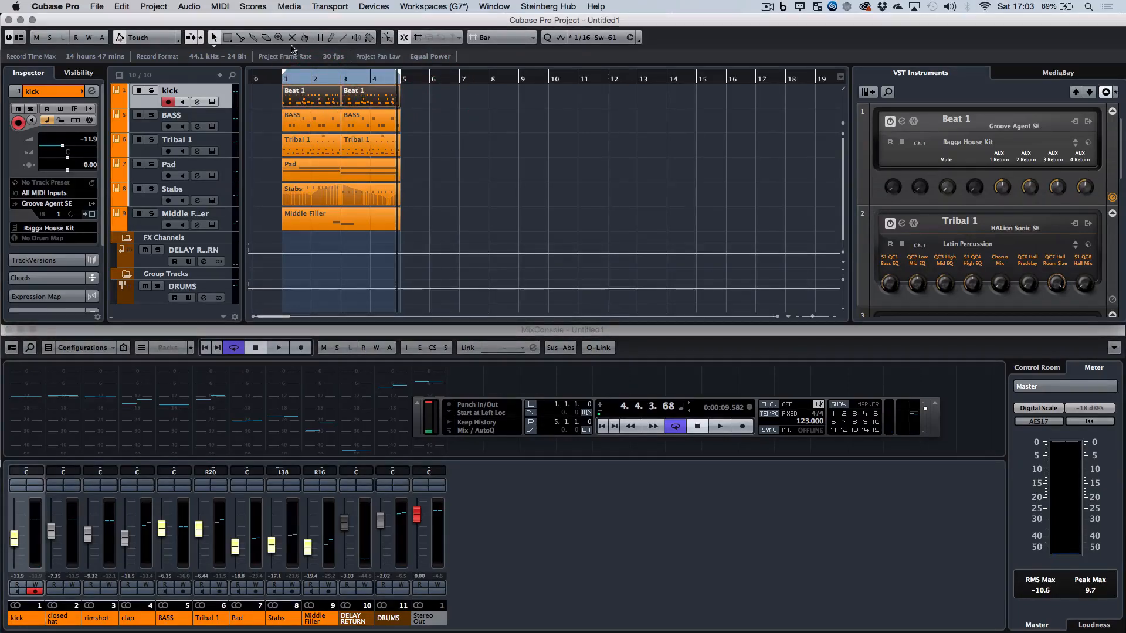
left_click(294, 100)
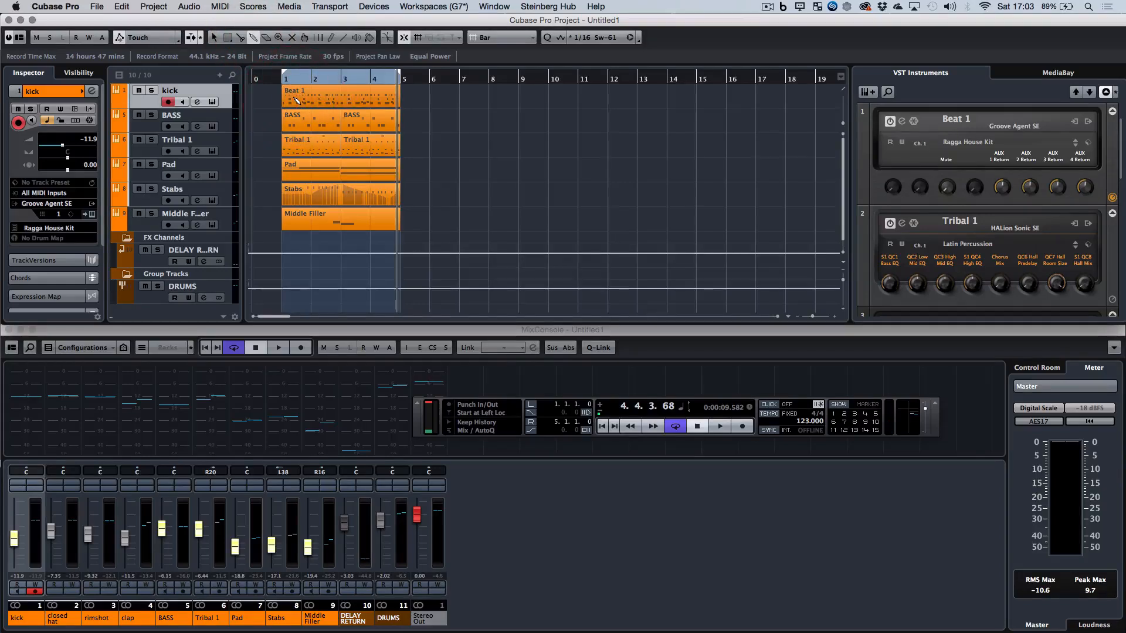
left_click_drag(226, 143, 225, 117)
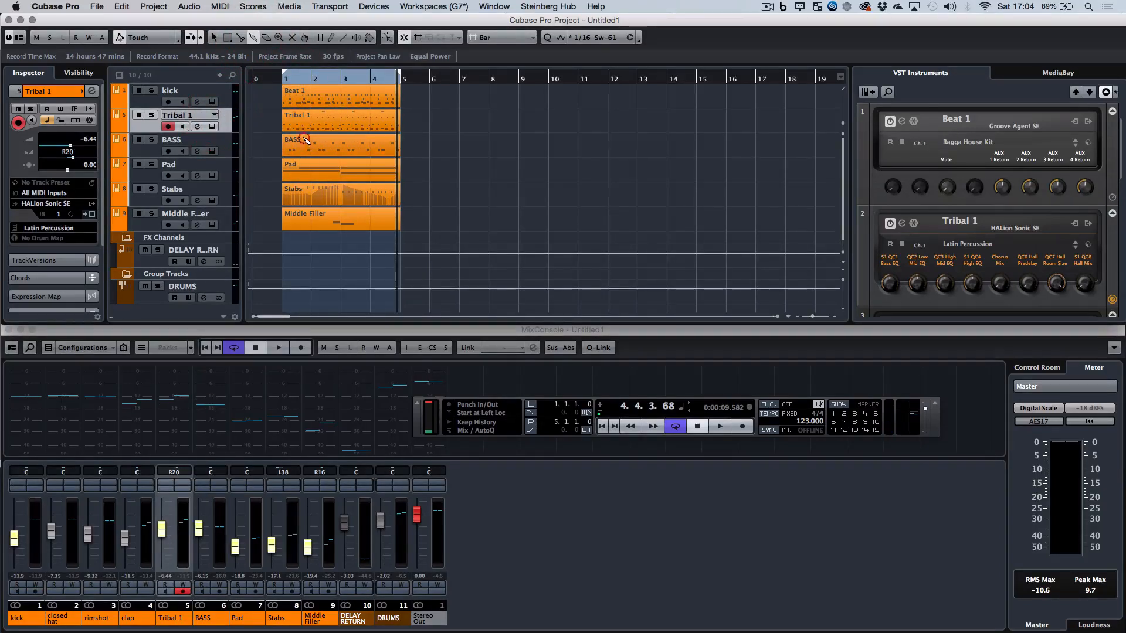
left_click(309, 174)
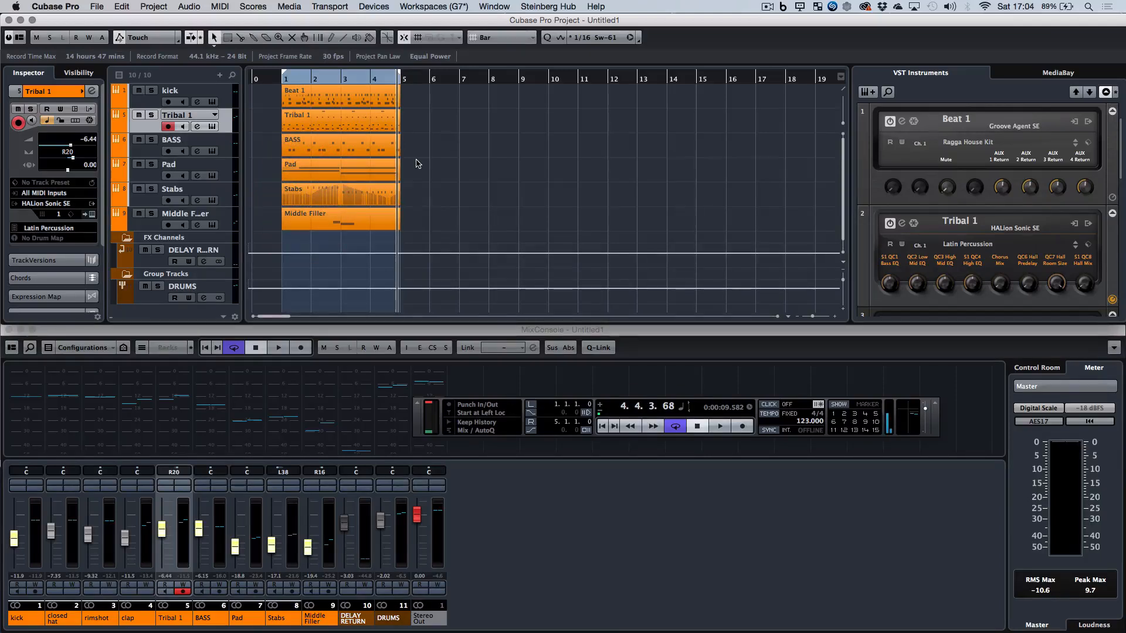
Step: Duplicate the four-bar parts on all six instrument tracks once, so the copies run from bar 5 to bar 9
left_click(305, 227)
key("super+a")
key("super+d")
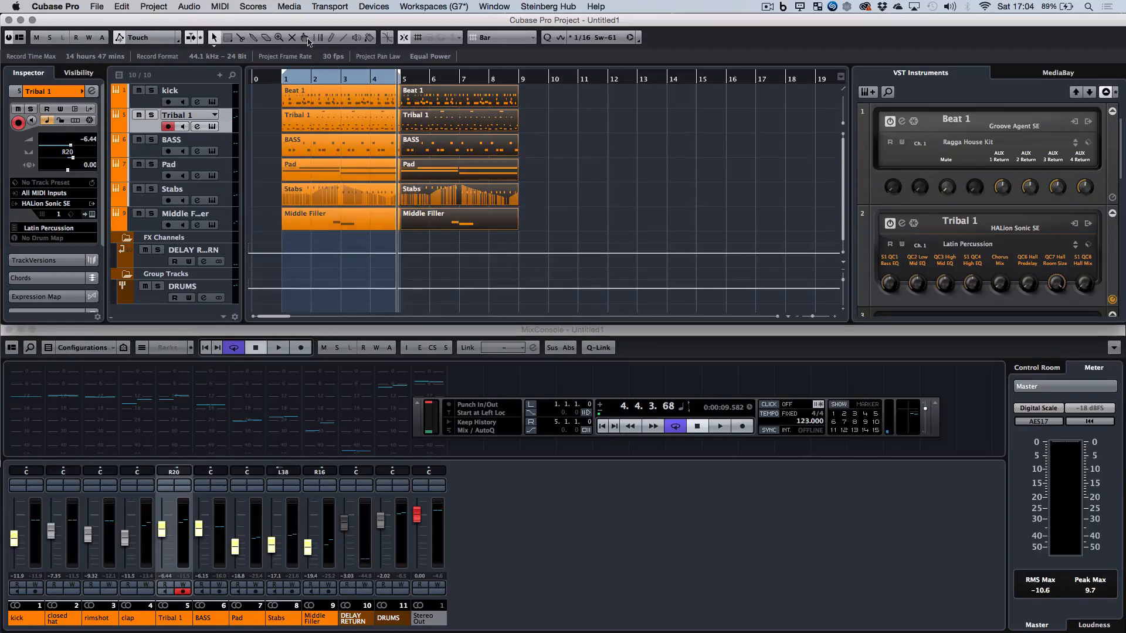
Step: Glue each instrument track's original and duplicated part into a single eight-bar part, from the kick down to Middle Filler
left_click(253, 38)
left_click(322, 94)
left_click(327, 120)
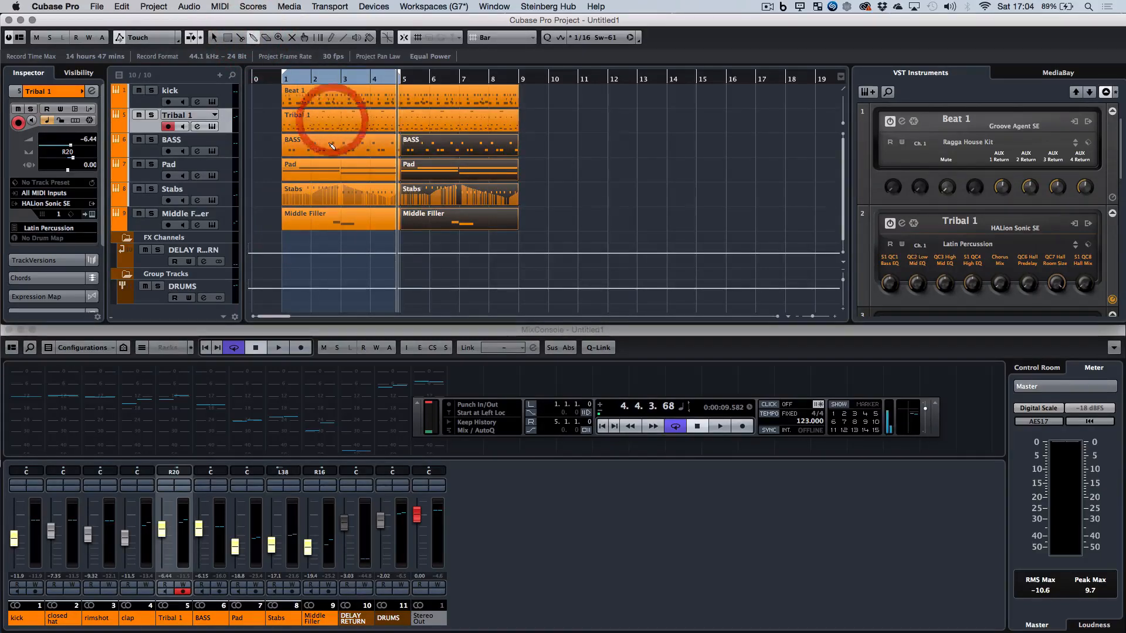
left_click(331, 143)
left_click(321, 175)
left_click(316, 196)
left_click(315, 219)
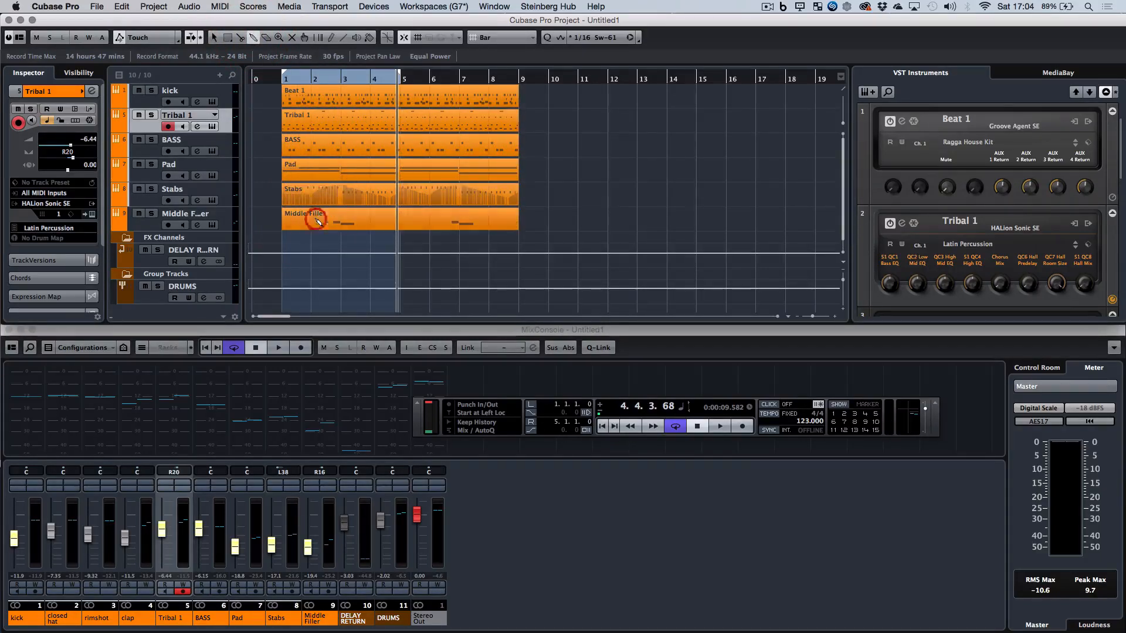
Step: Duplicate the eight-bar parts on all instrument tracks twice and extend the cycle range to bar 25
left_click_drag(399, 75, 527, 83)
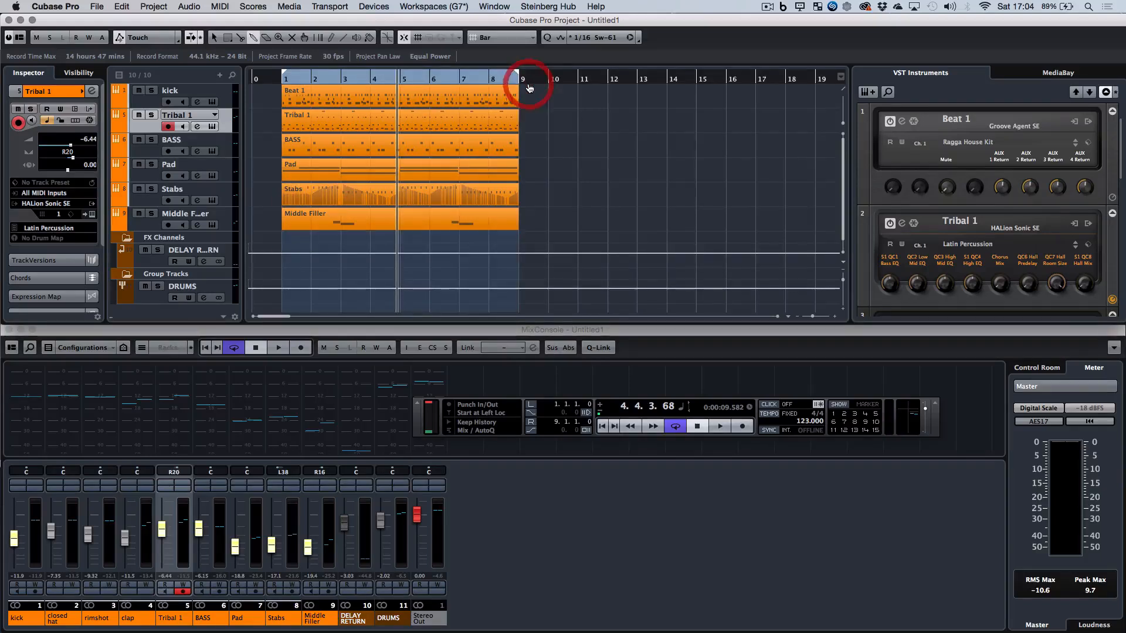
key("g")
key("g")
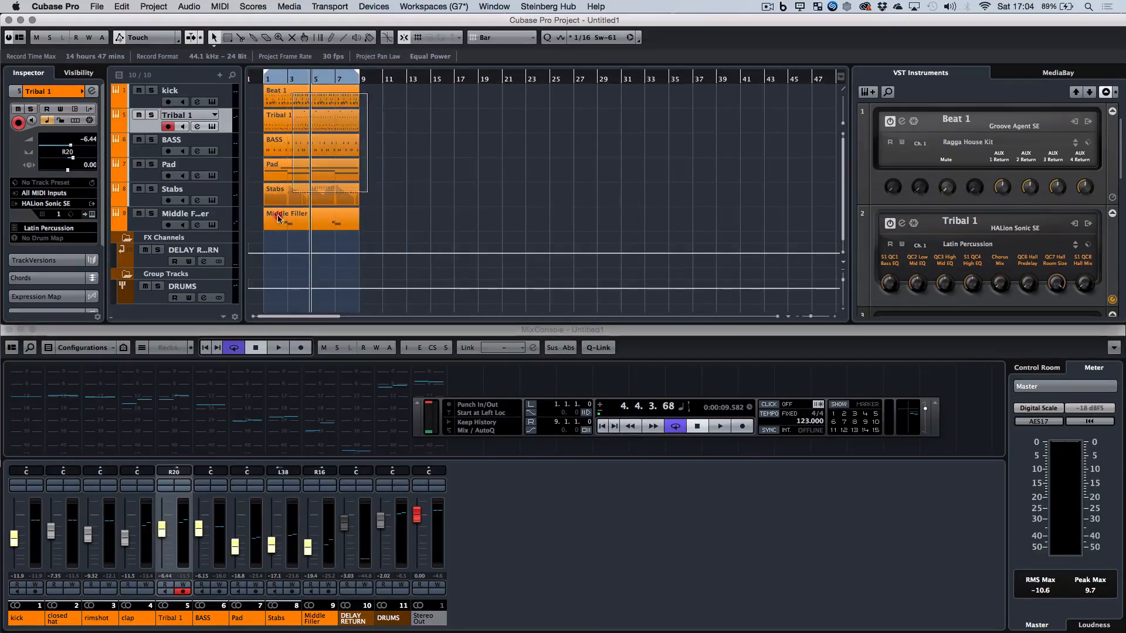
left_click(265, 239)
key("super+d")
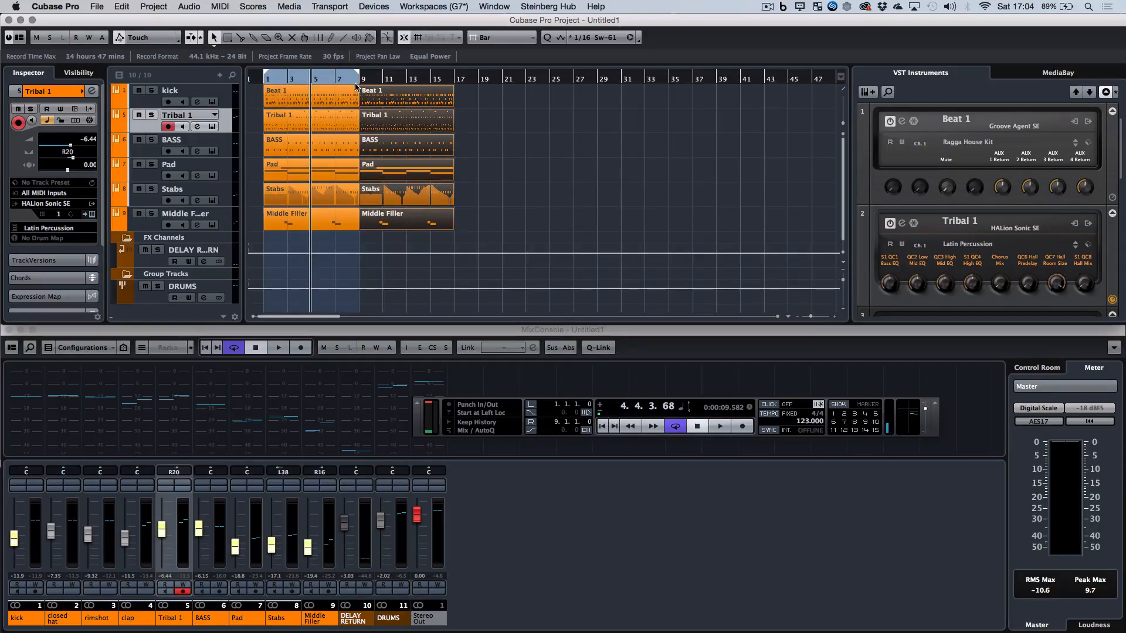
left_click_drag(358, 75, 550, 76)
key("super+d")
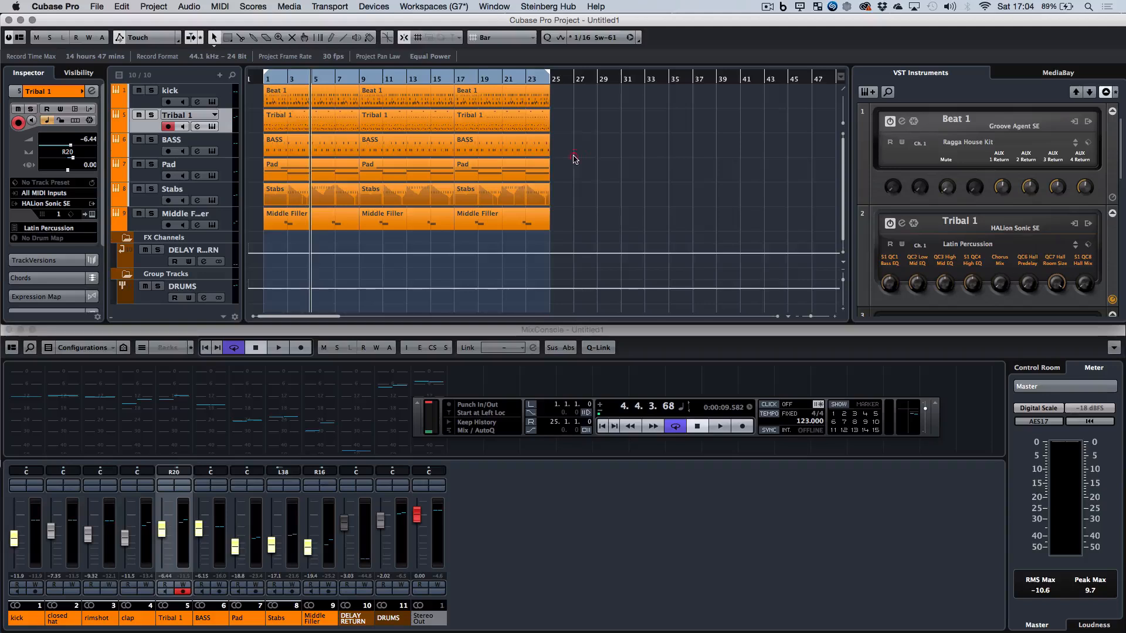
Step: Transpose the BASS, Pad, Stabs and Middle Filler parts at bars 9 to 17 up by 1 semitone
left_click(377, 142)
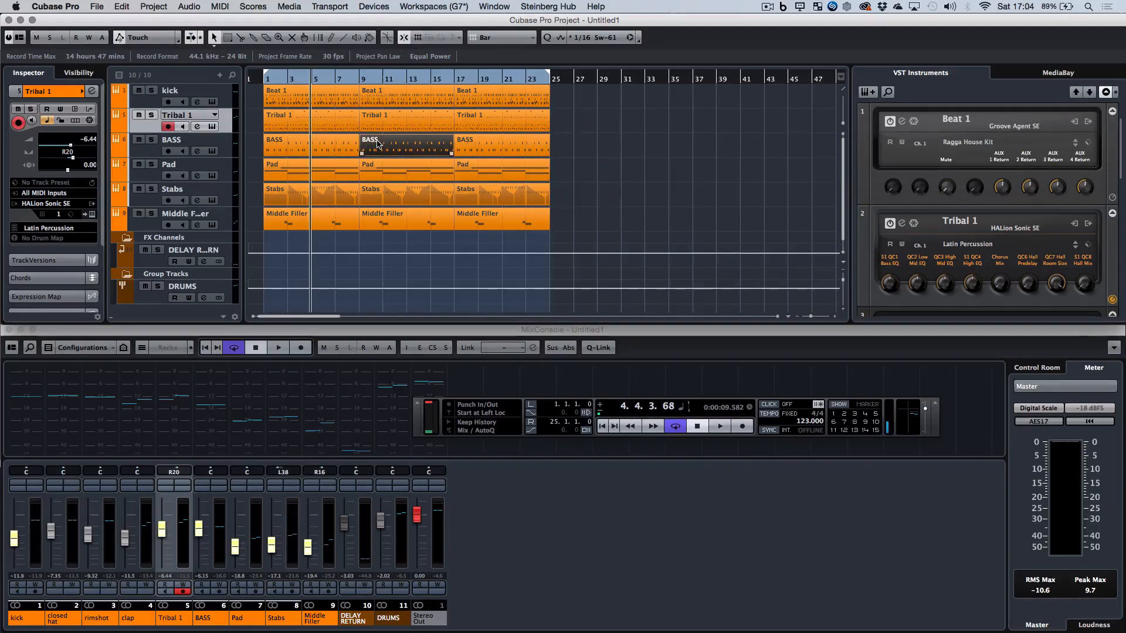
left_click(419, 172, "shift")
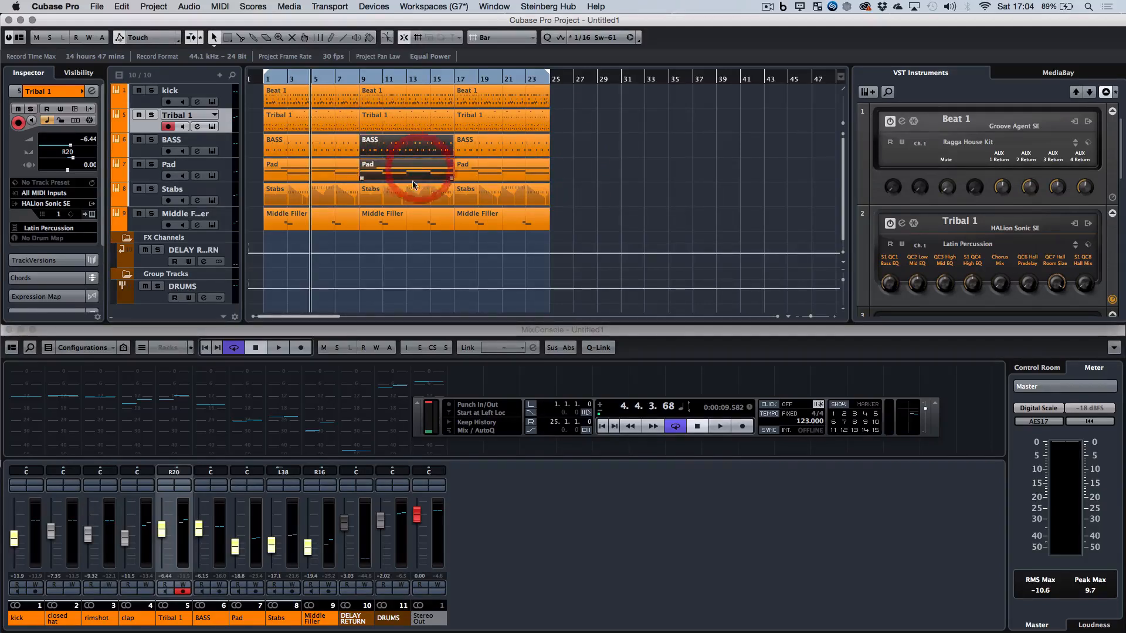
left_click(409, 198, "shift")
left_click(402, 227, "shift")
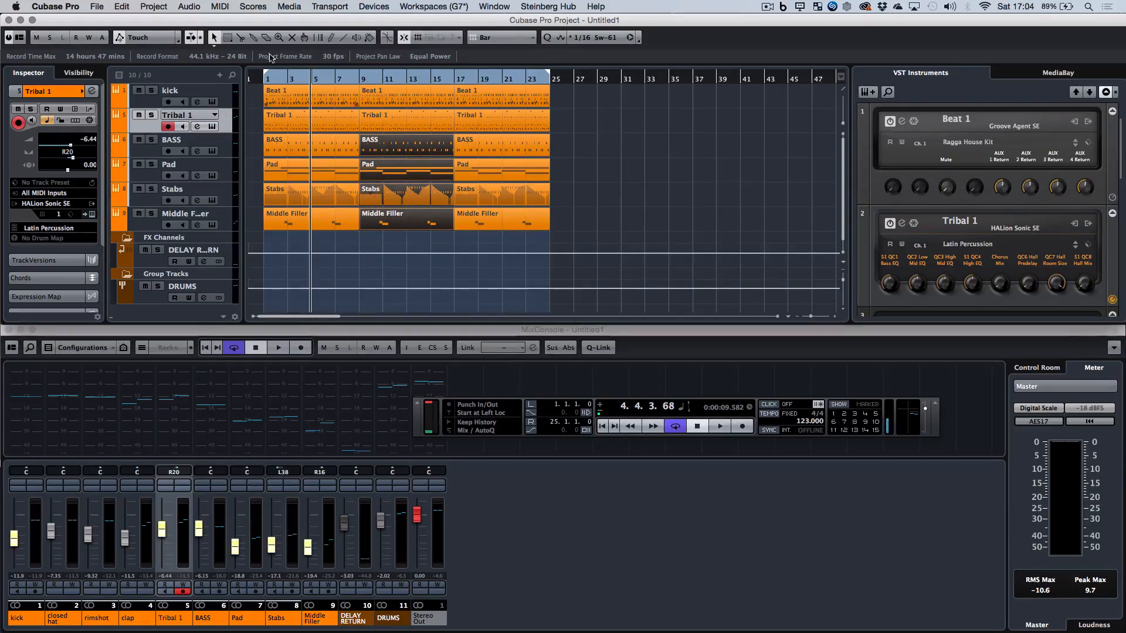
left_click(222, 7)
mouse_move(264, 163)
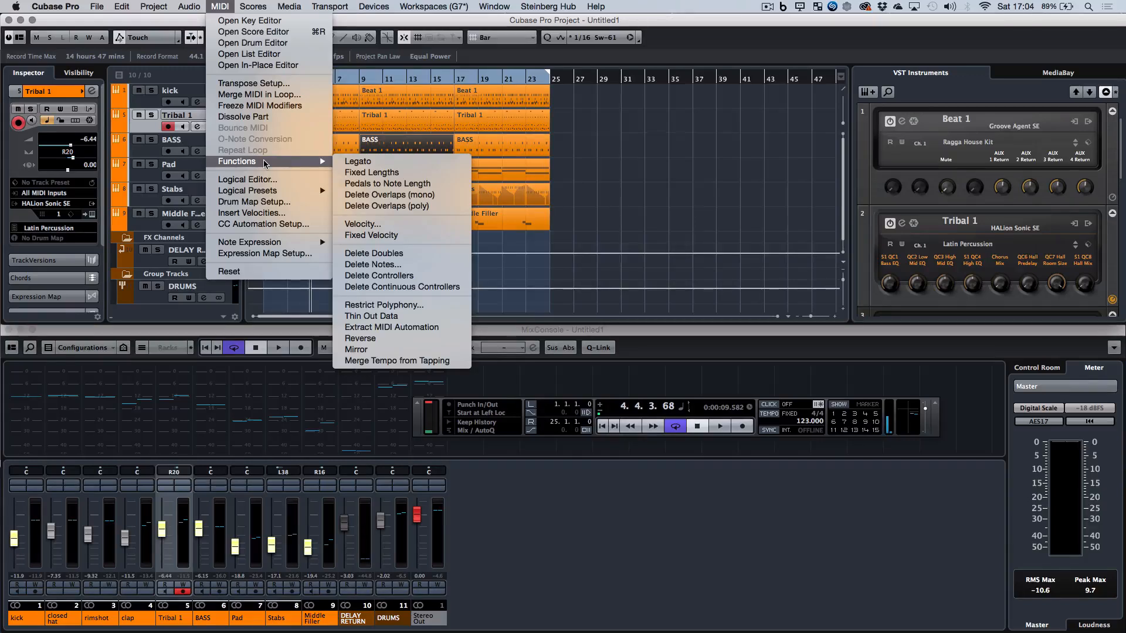
mouse_move(269, 191)
left_click(258, 86)
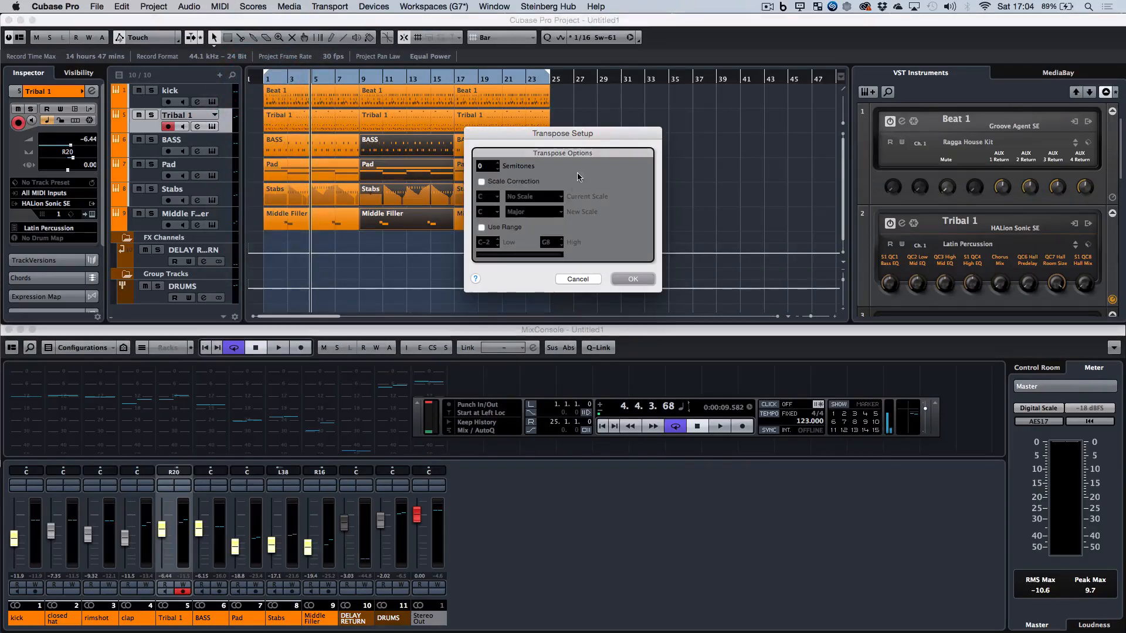
left_click_drag(607, 136, 729, 137)
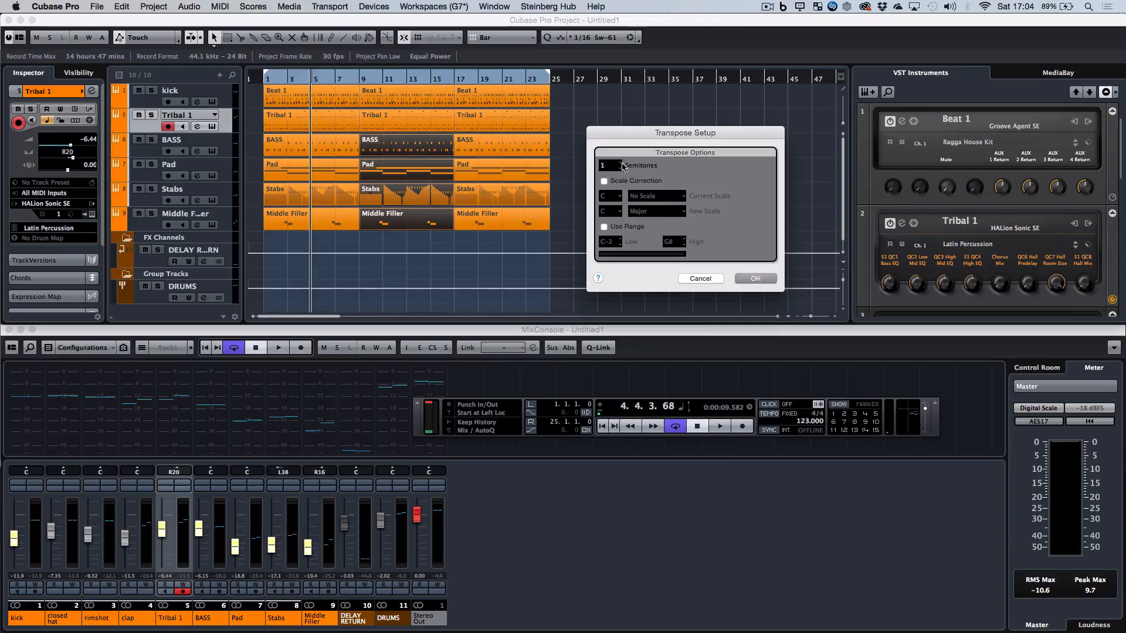
left_click(748, 279)
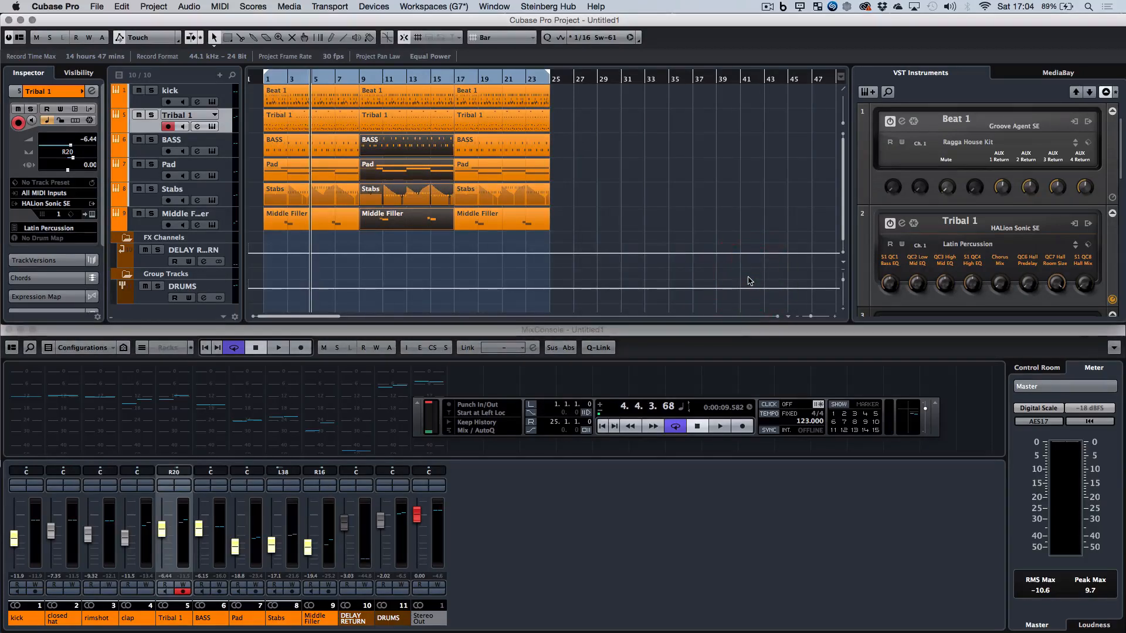
Step: Play the arrangement briefly from bar 7, restart playback from bar 1 and raise the listening volume
left_click(336, 80)
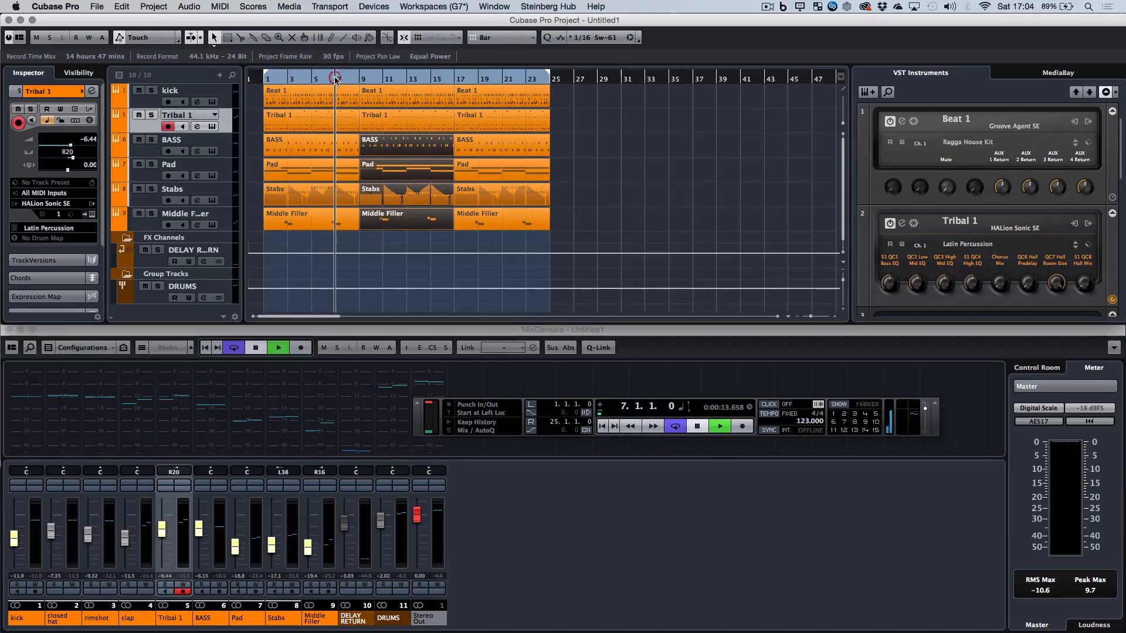
key("space")
key("space")
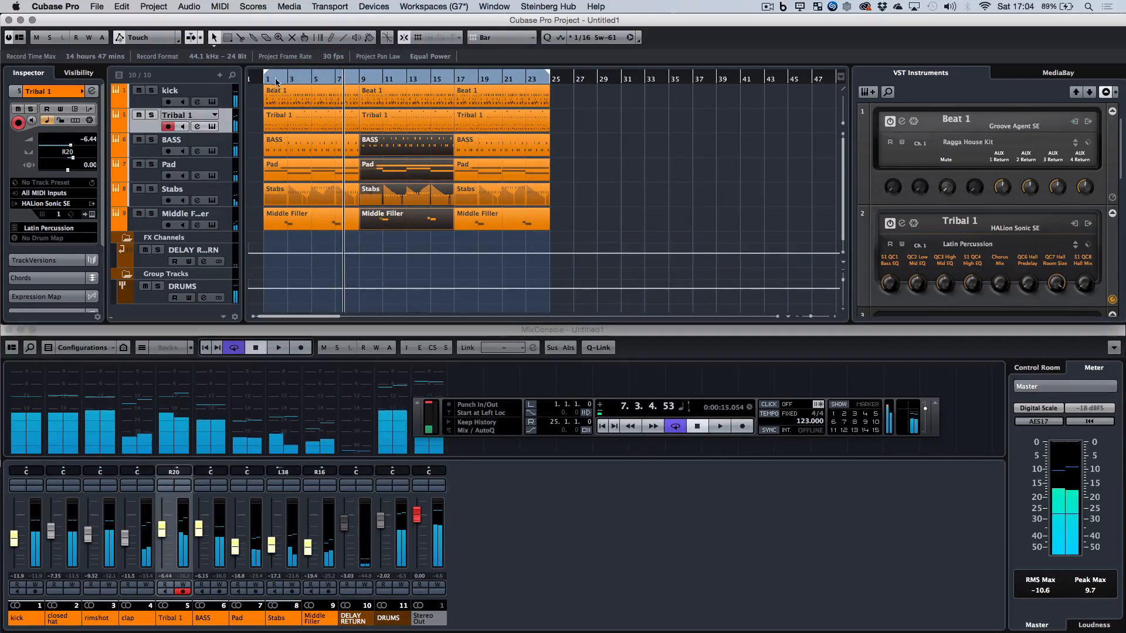
left_click(262, 83)
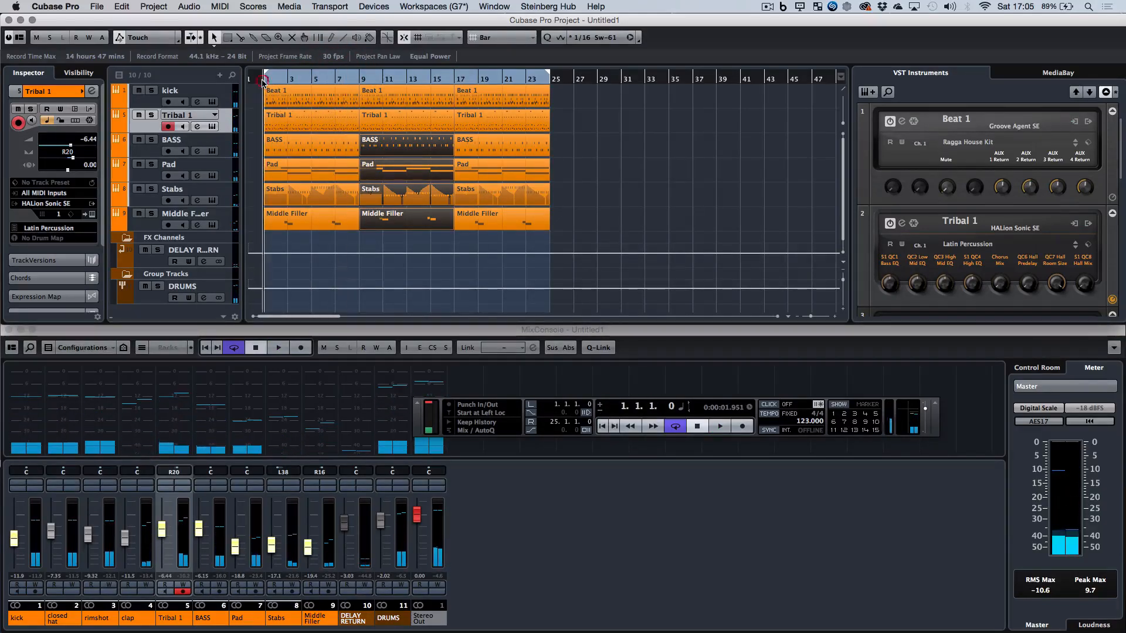
key("space")
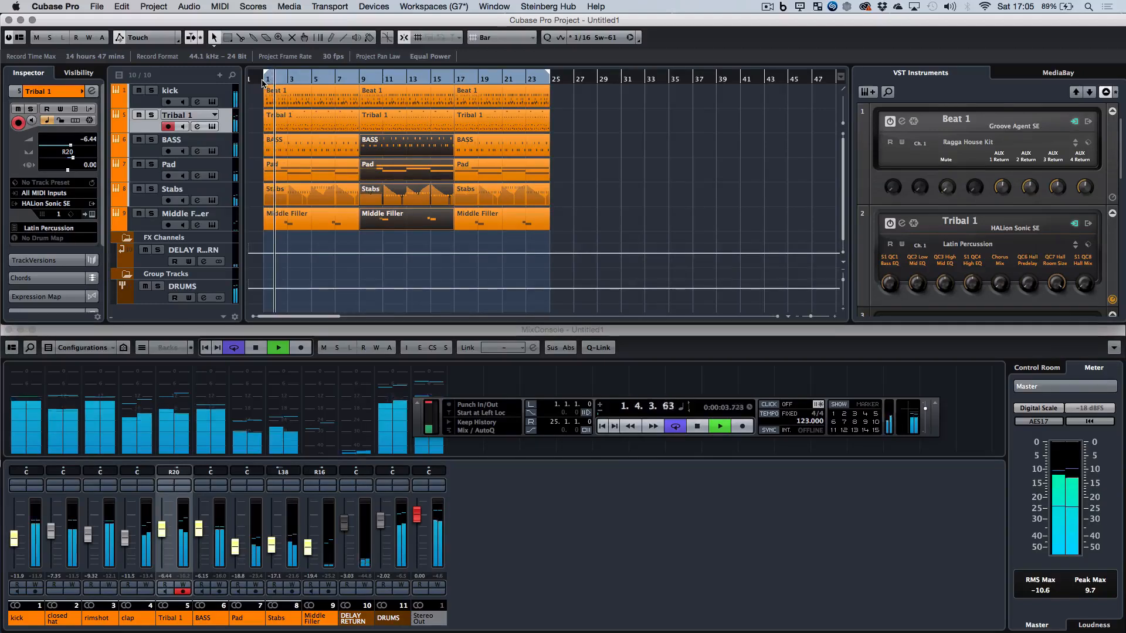
key("XF86AudioRaiseVolume")
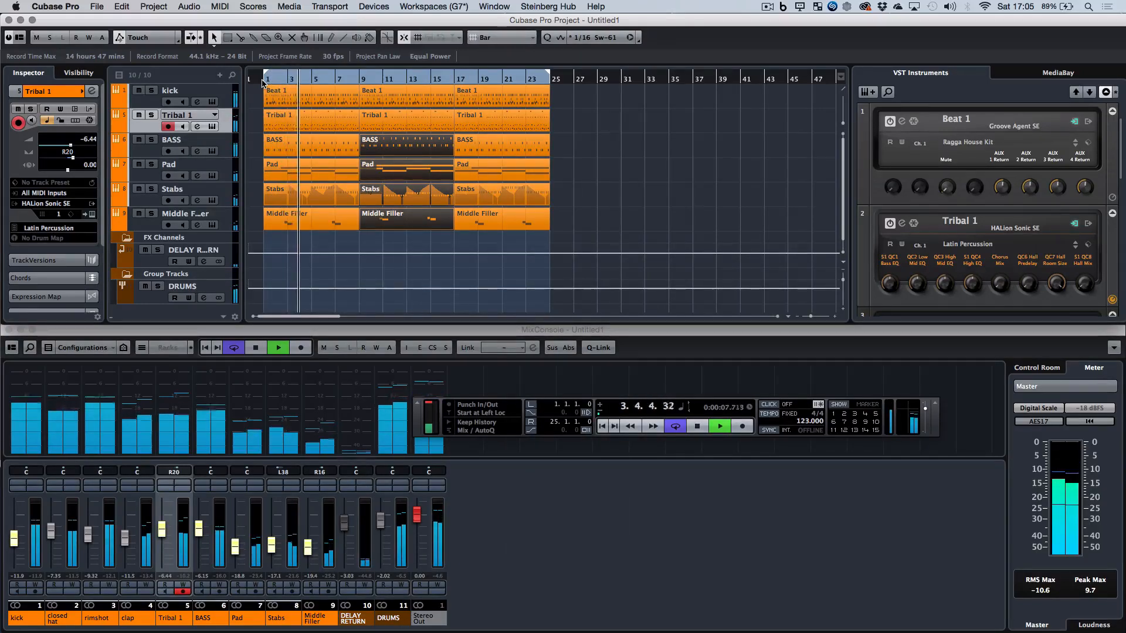
Step: Enable the low-cut filter on the BASS channel at 36.6 Hz and close its channel settings
left_click(222, 490)
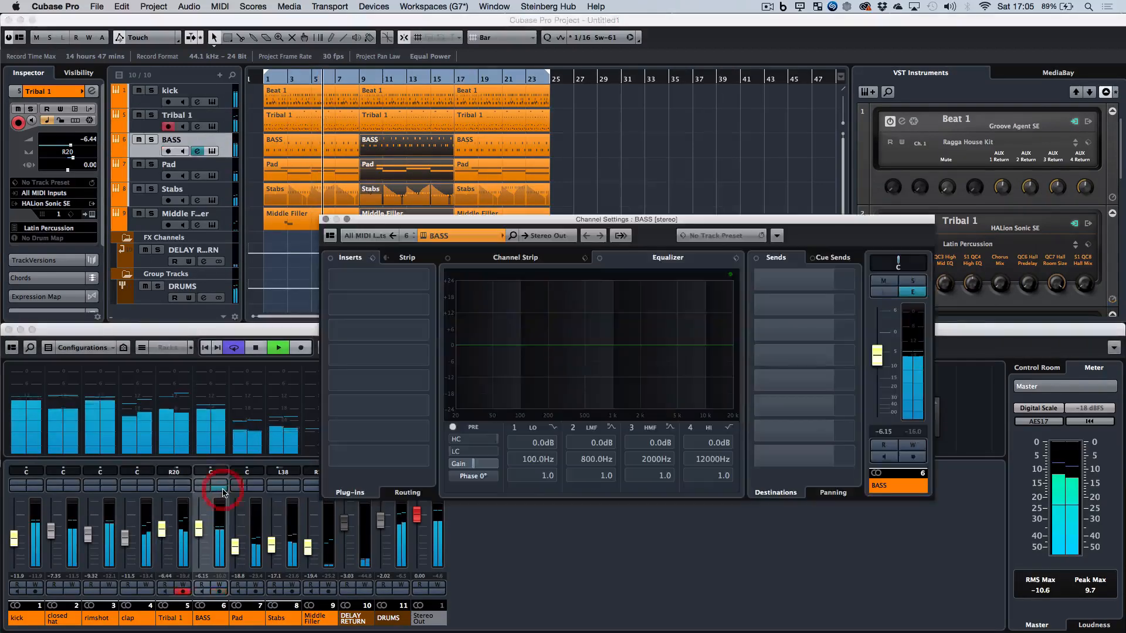
left_click(472, 452)
left_click_drag(472, 455, 482, 454)
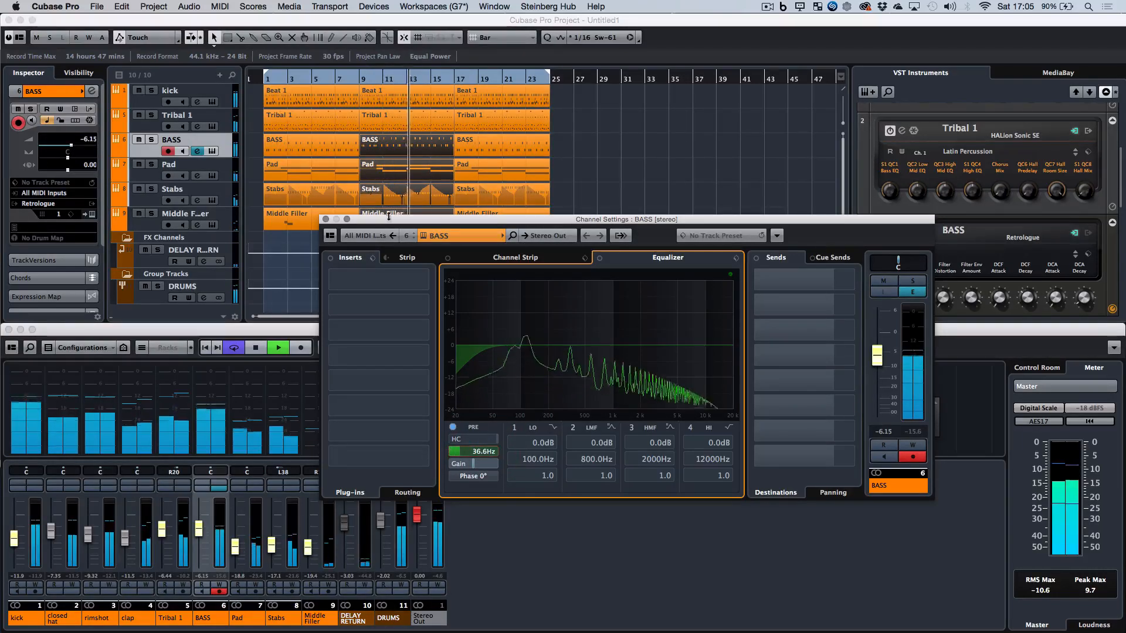
left_click(326, 219)
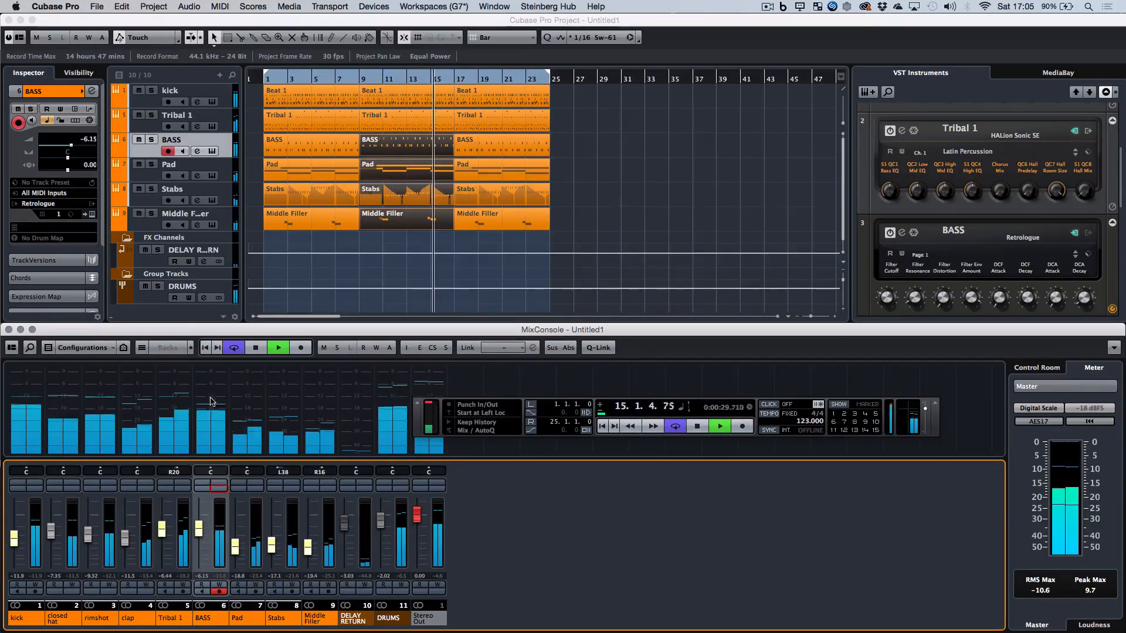
Step: Compare the mix without the kick by briefly muting its channel during playback, and stop the transport
left_click(21, 483)
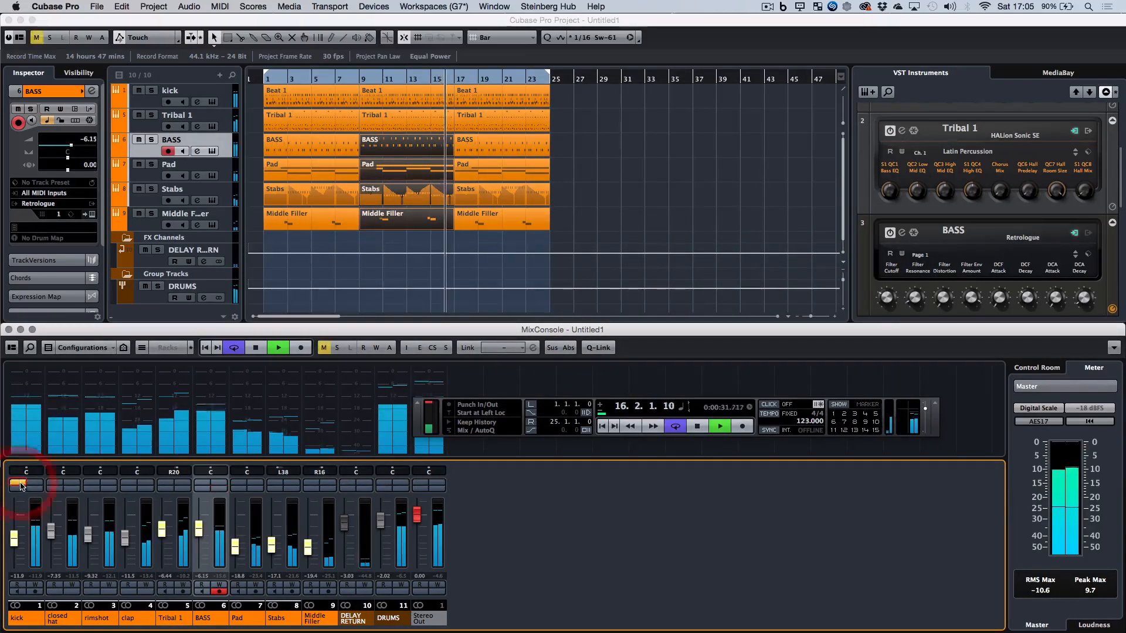
left_click(20, 483)
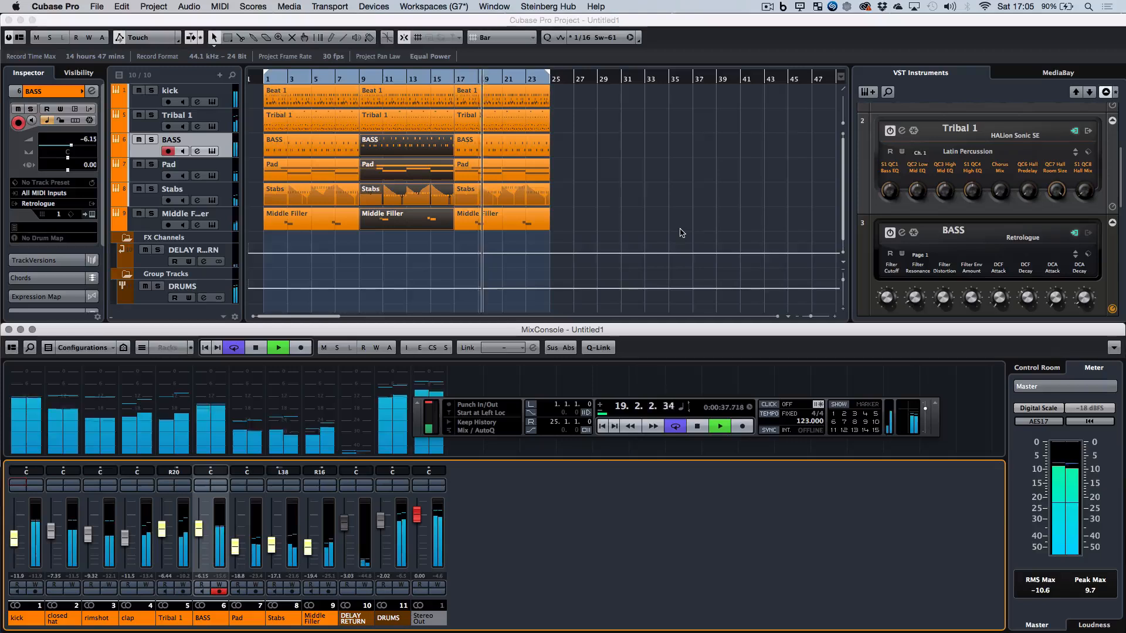
key("space")
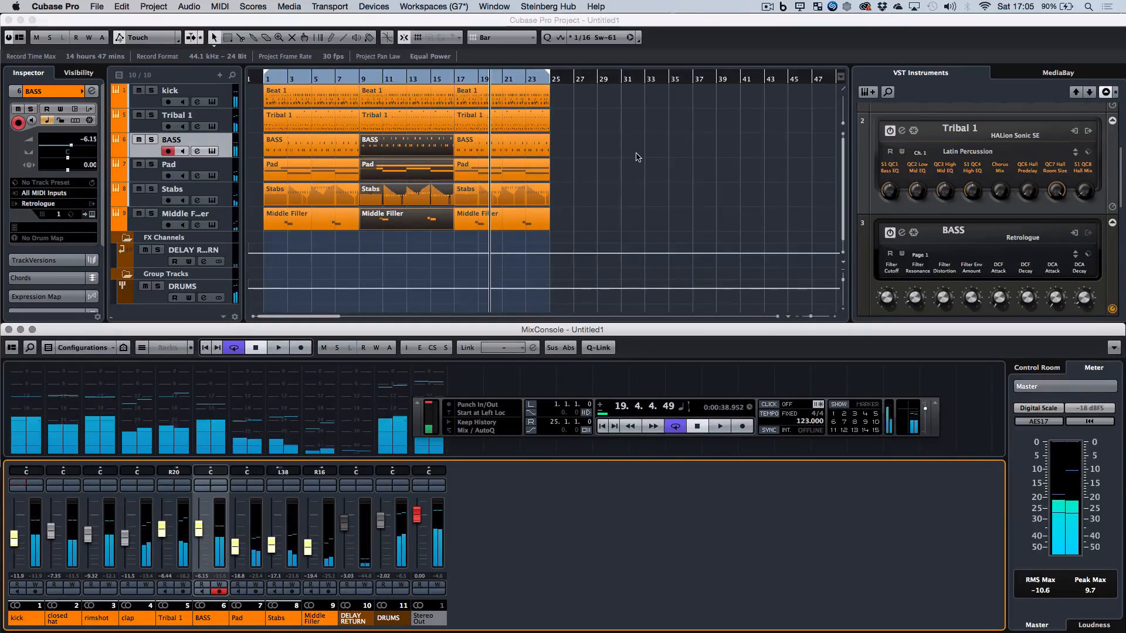